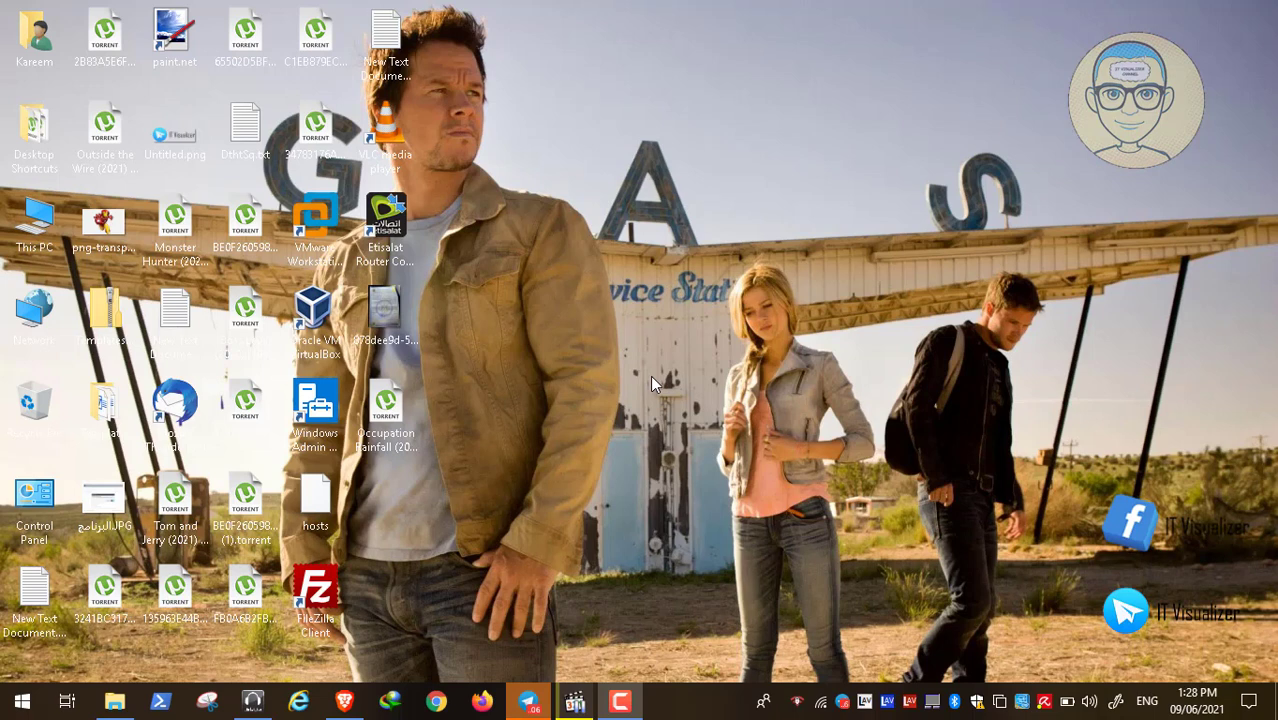
- Bring Telegram forward, then open and cancel an edit of the last IT Visualizer post's caption
click(528, 700)
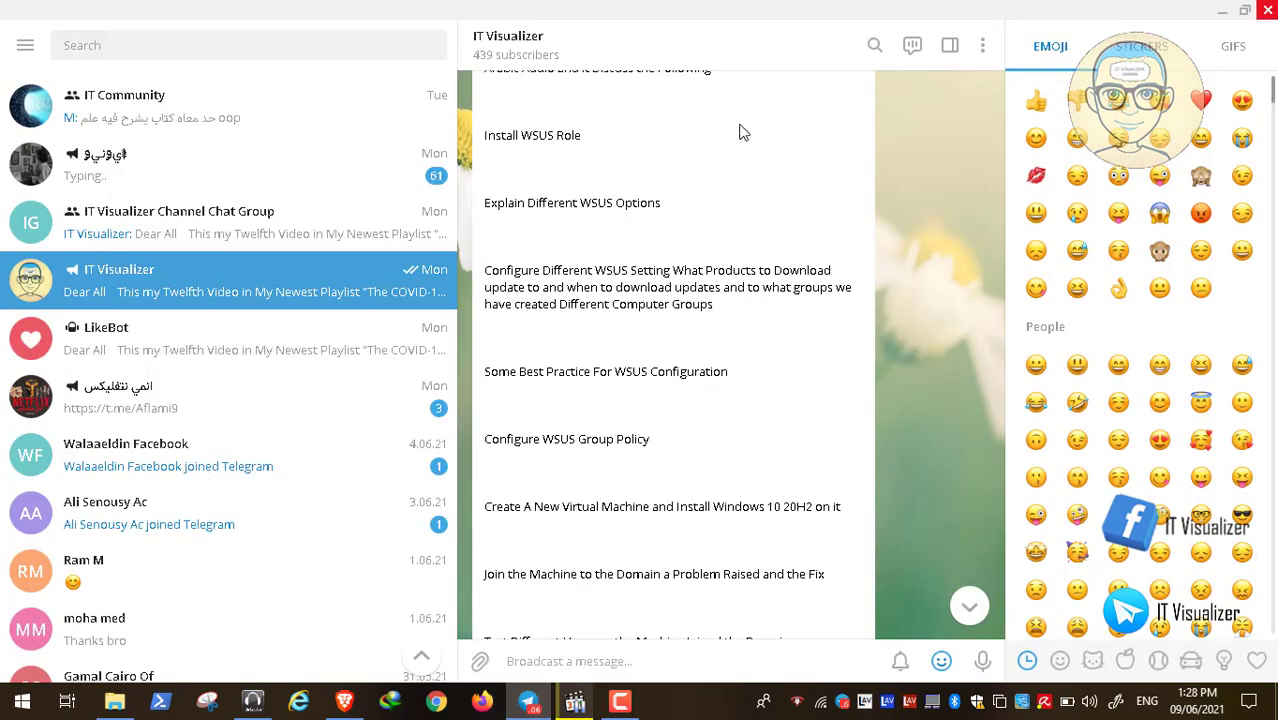
key(Up)
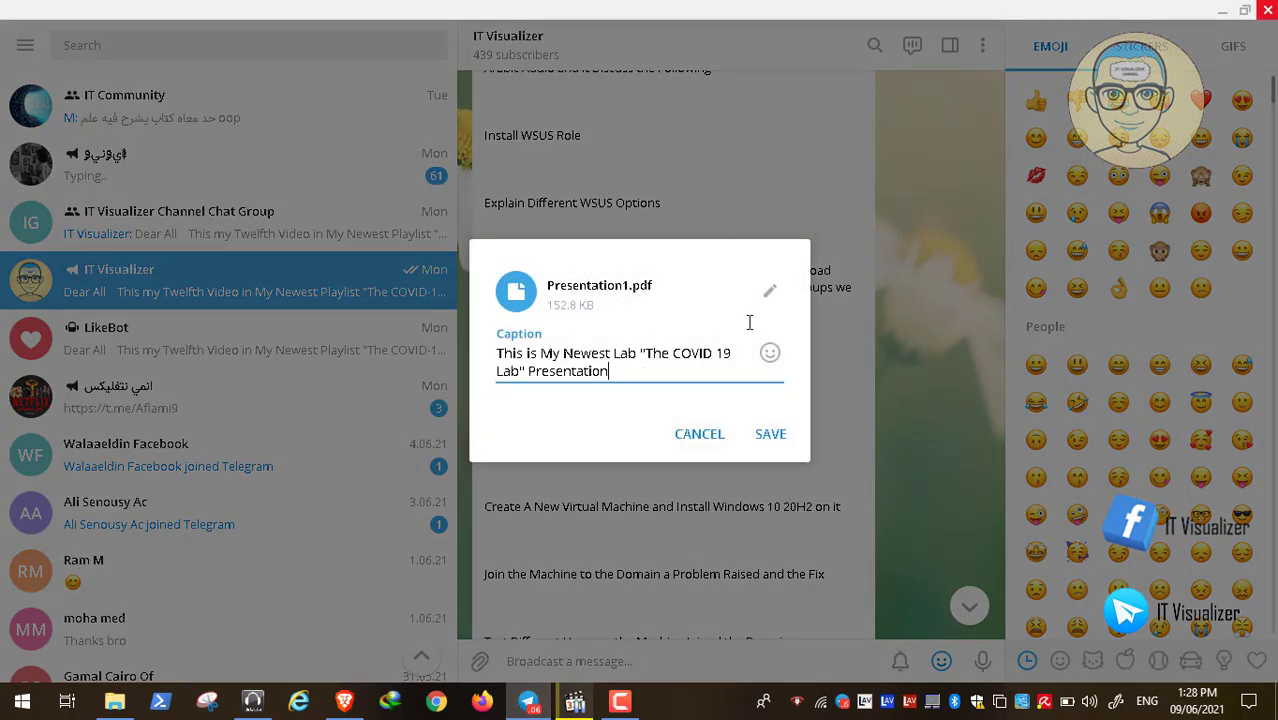
click(712, 450)
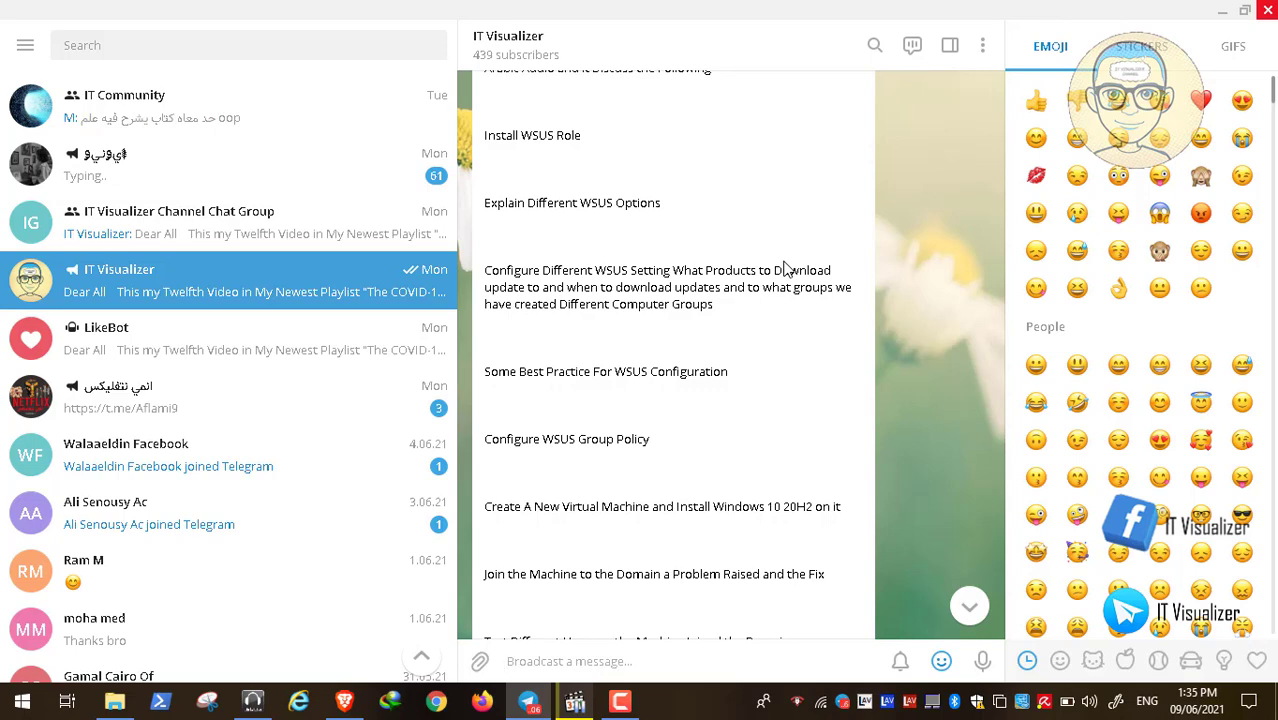
scroll(785, 268, down, 3)
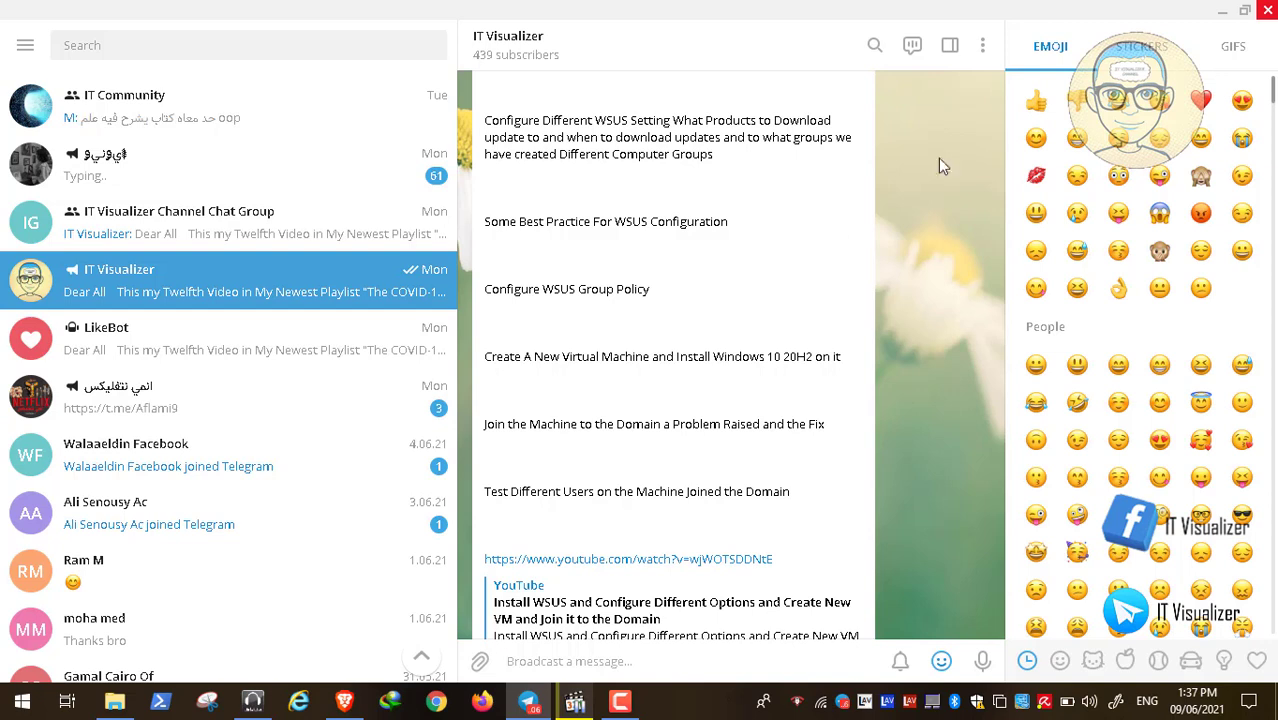
- Minimize Telegram and show Brave's Google results for 'windows 10 hardware recommendation'
click(1221, 11)
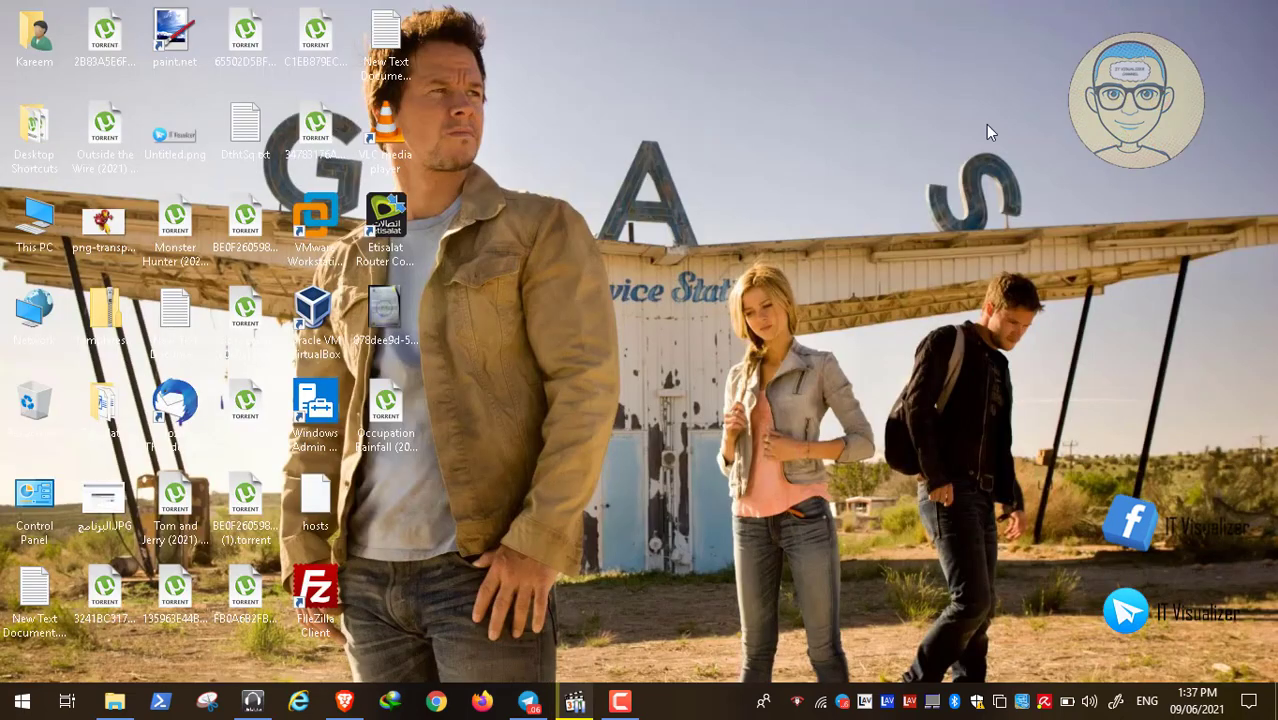
click(344, 702)
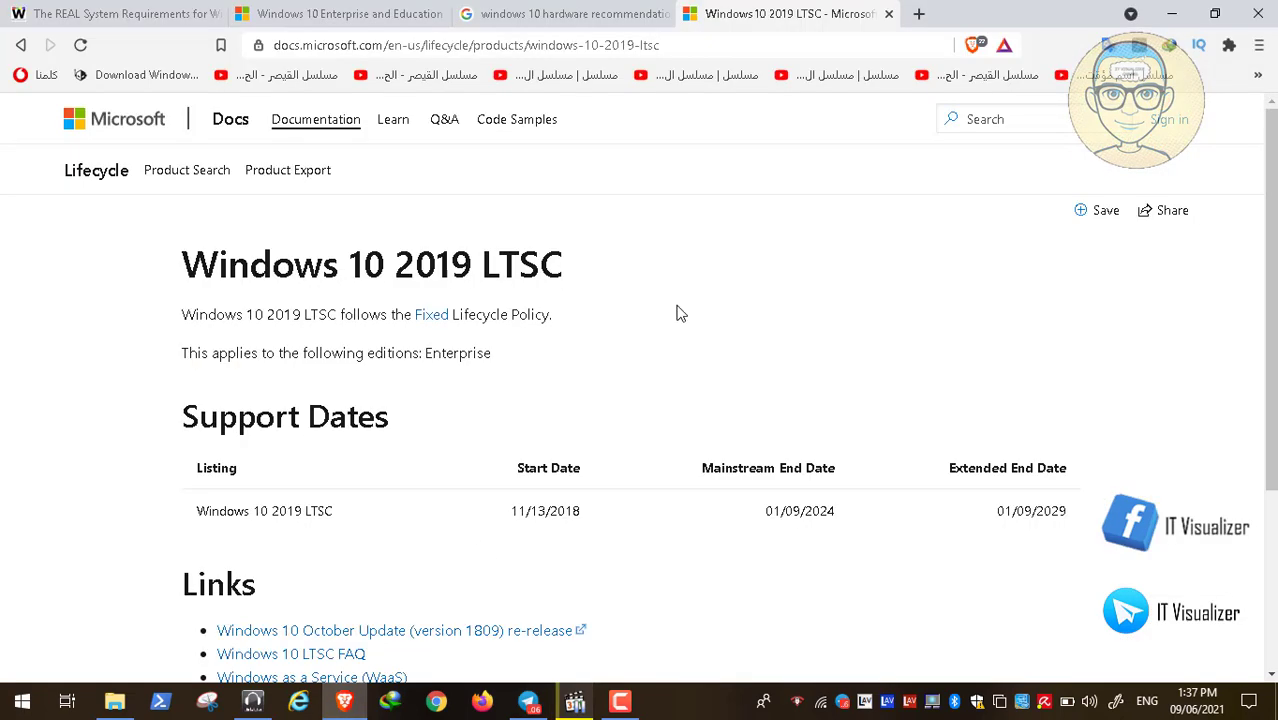
click(598, 18)
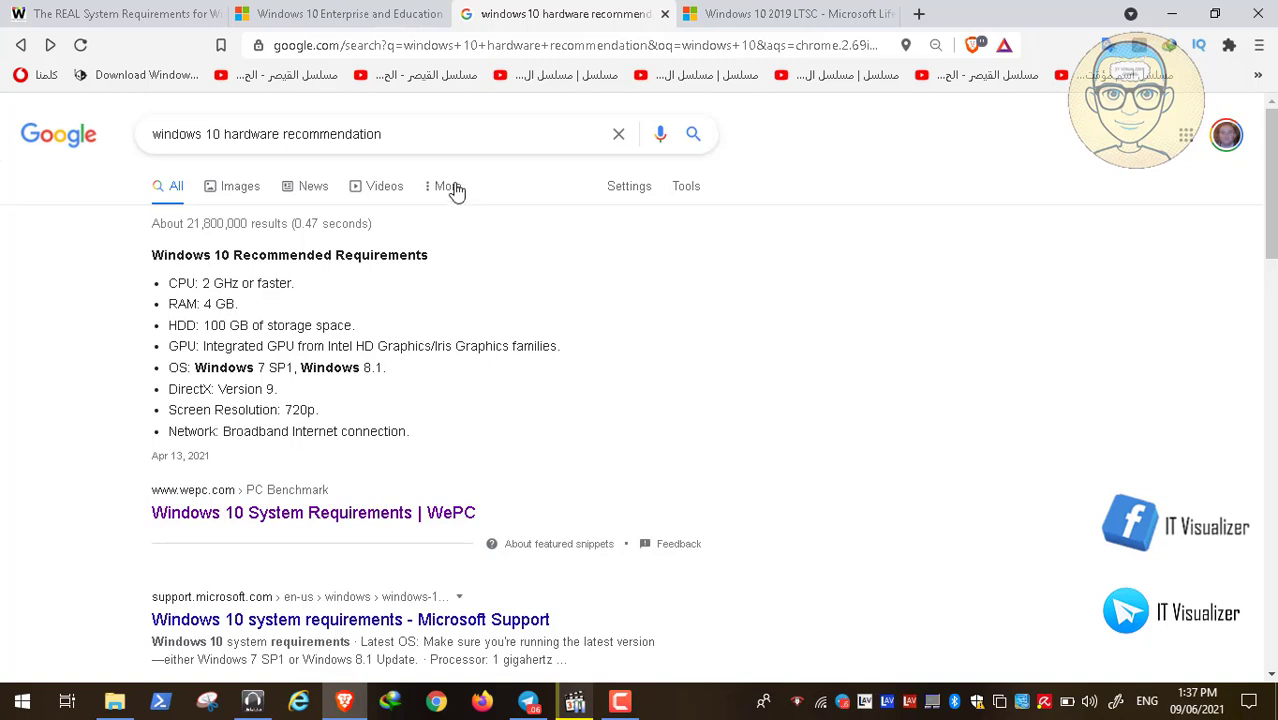
- Switch to winaero's 'The REAL System Requirements for Windows 10' article tab
click(156, 14)
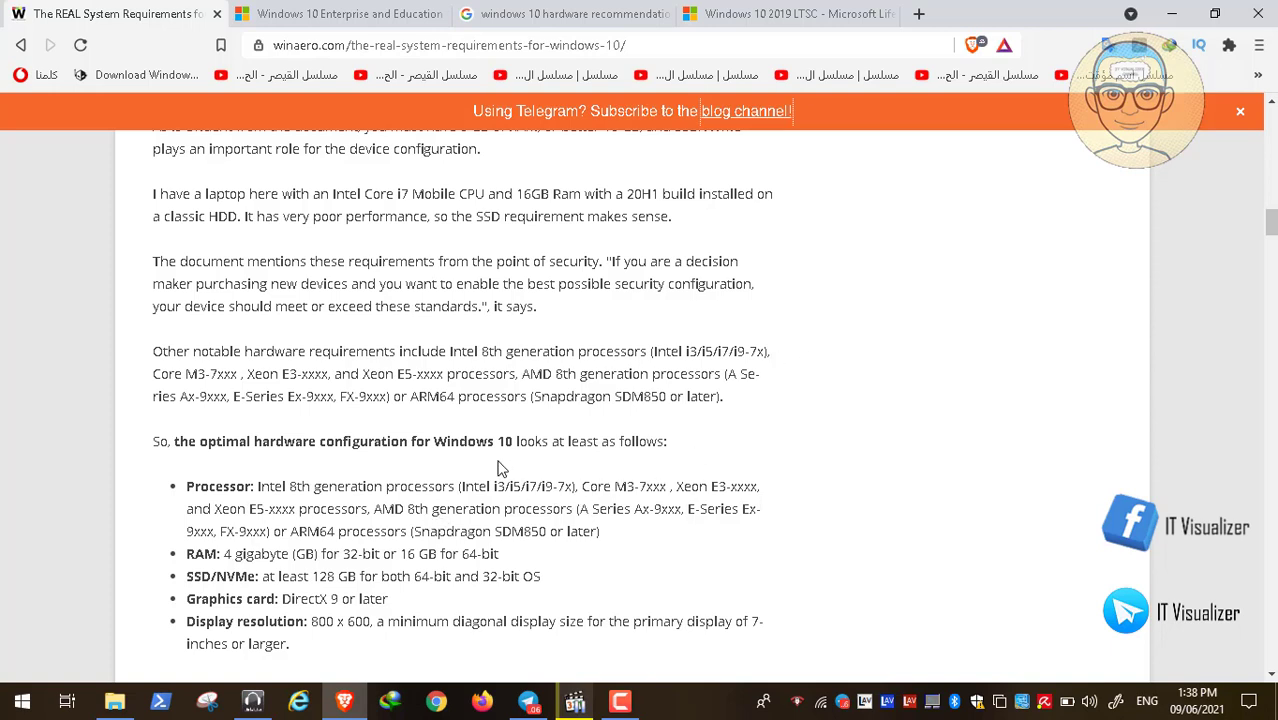
scroll(416, 490, down, 1)
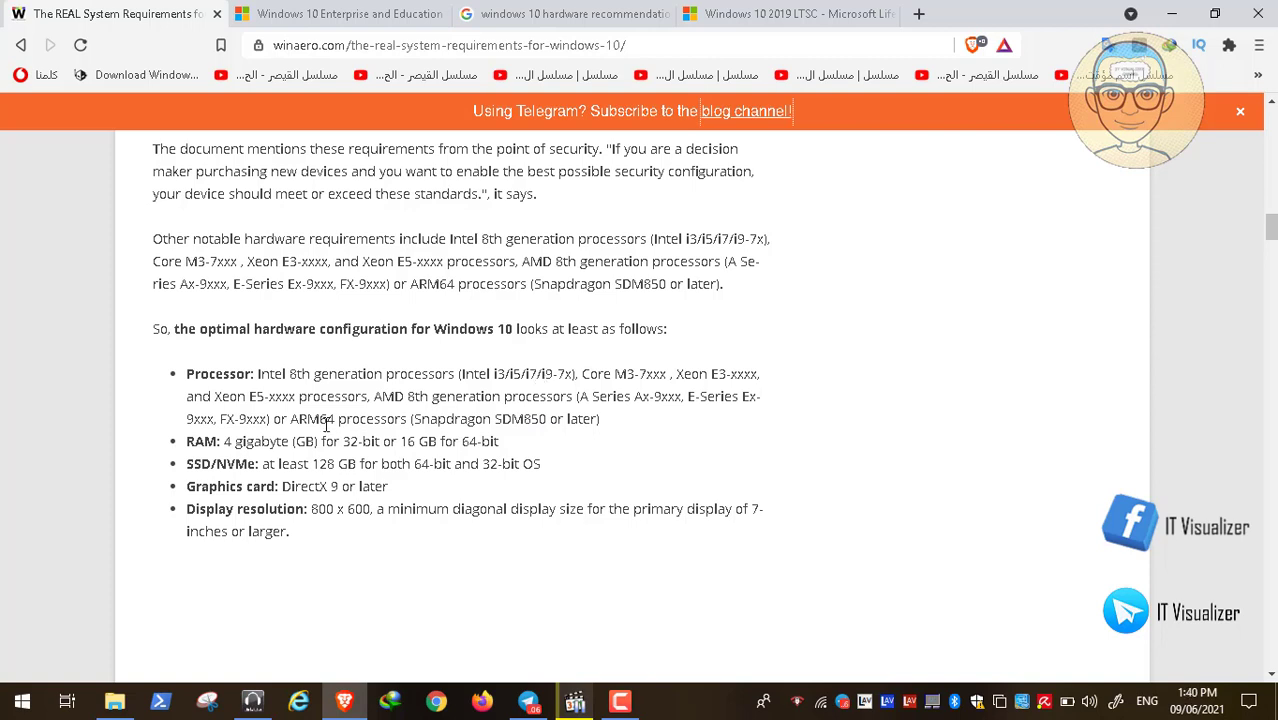
- Compare the Google results with the winaero article, dismiss the Brave NFT notice, then view the Enterprise and Education lifecycle page
click(593, 16)
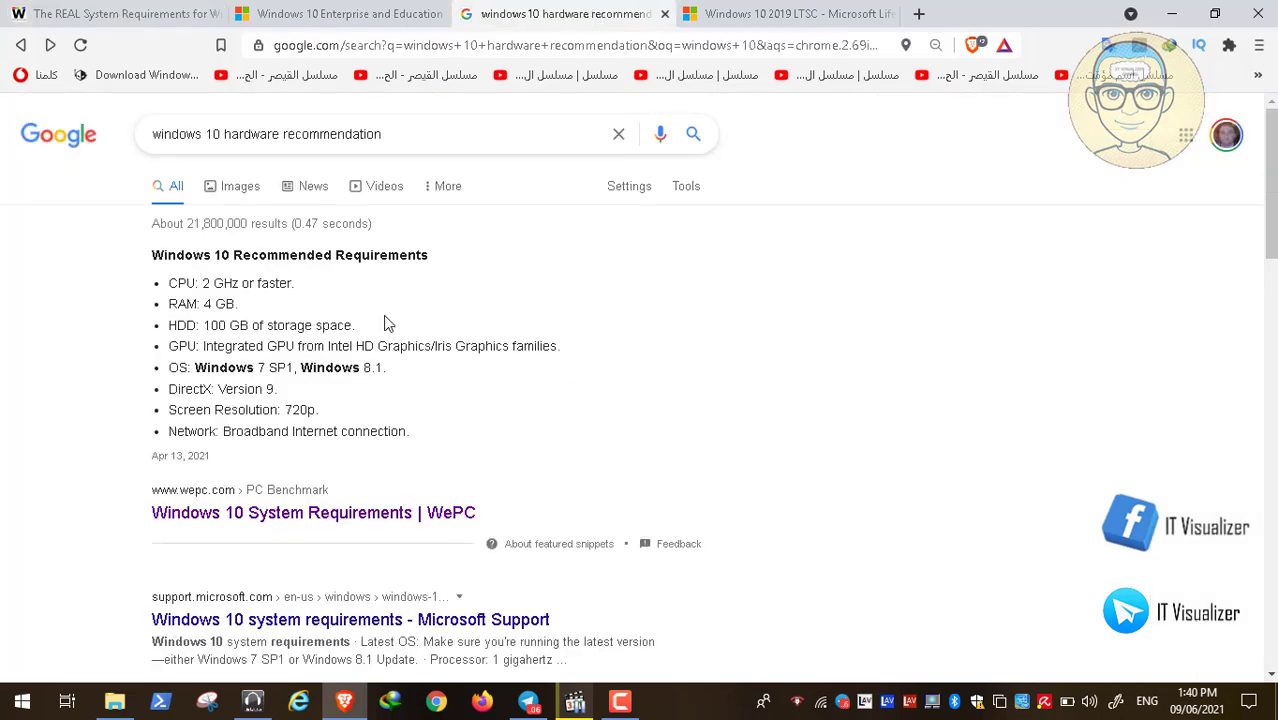
click(97, 16)
click(522, 14)
click(23, 9)
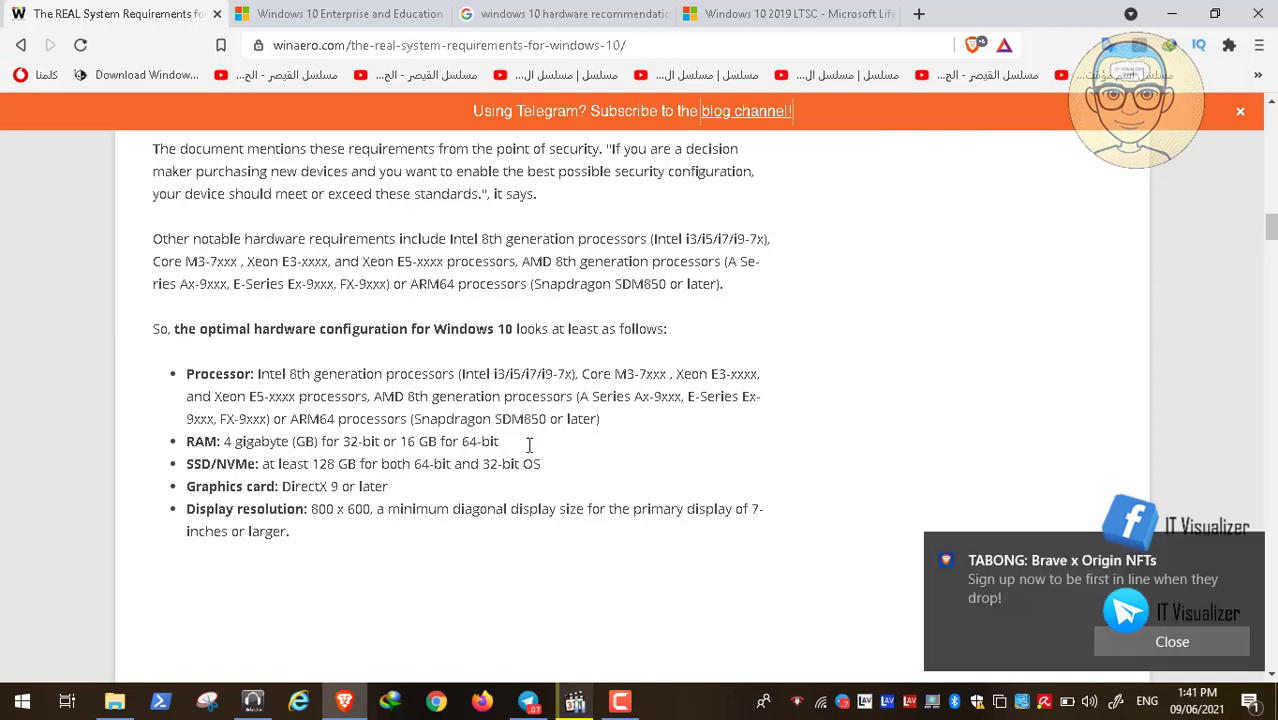
click(1146, 641)
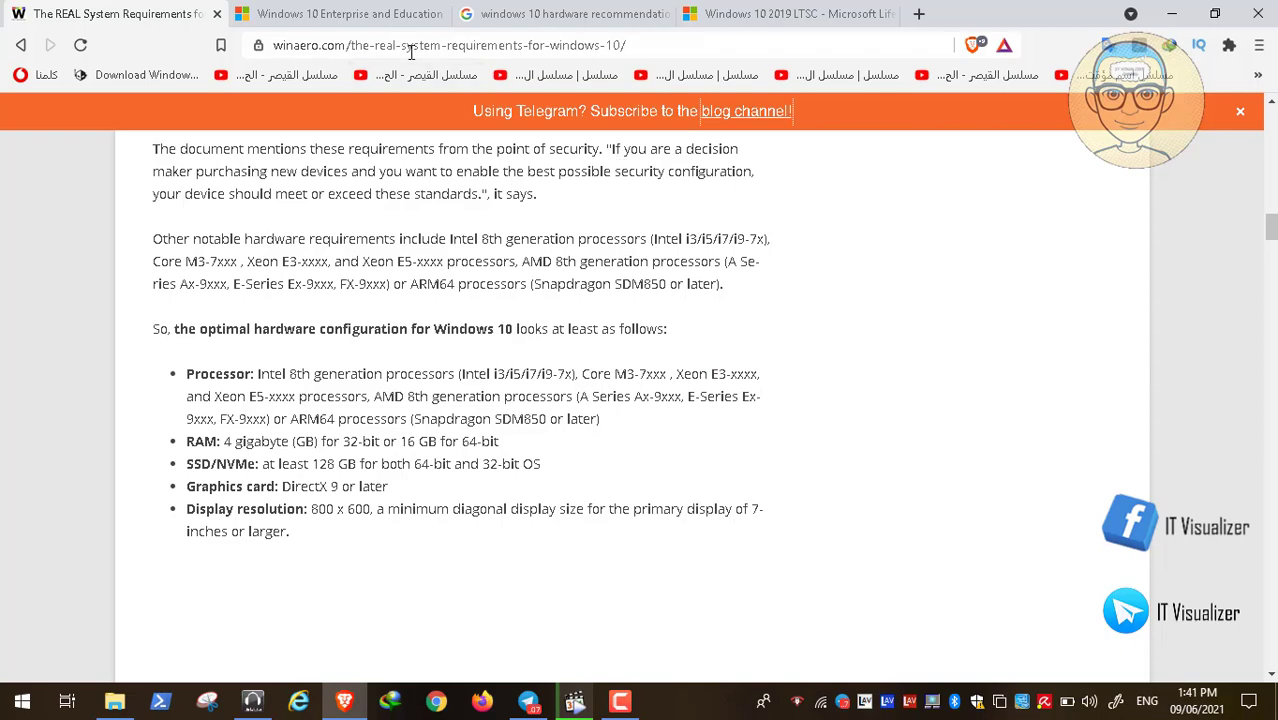
click(372, 14)
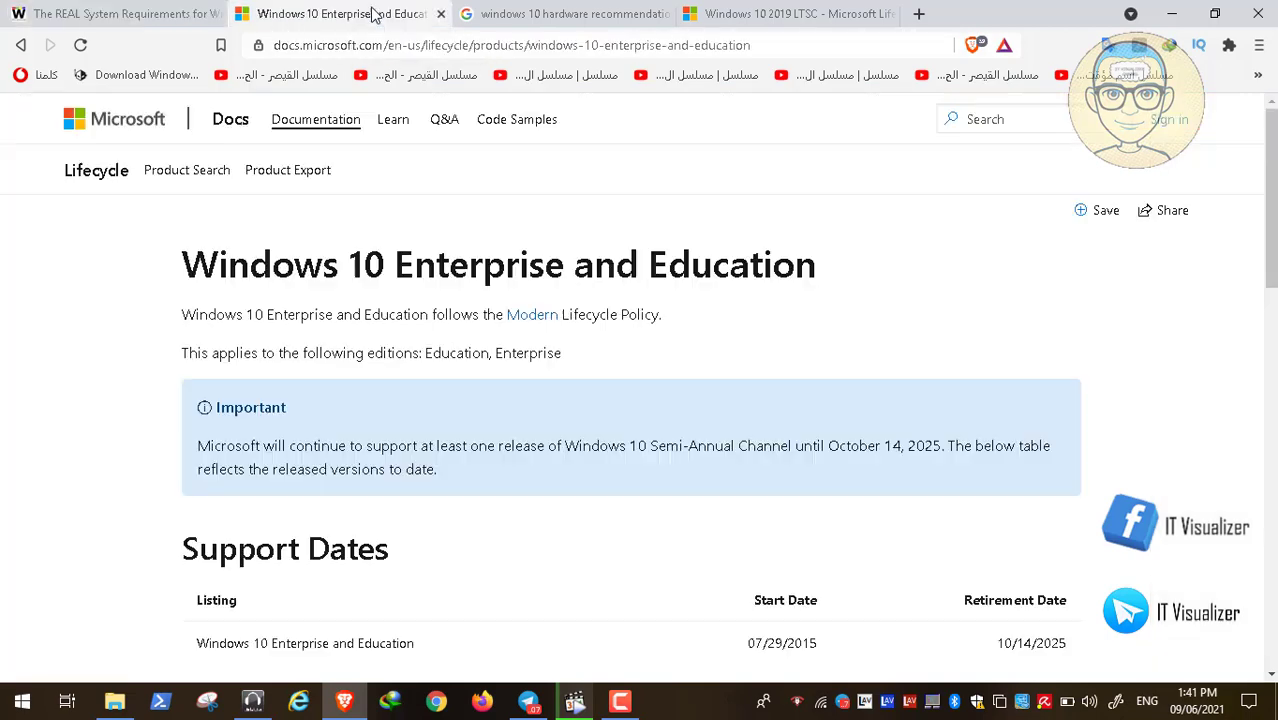
click(1272, 638)
click(1272, 638)
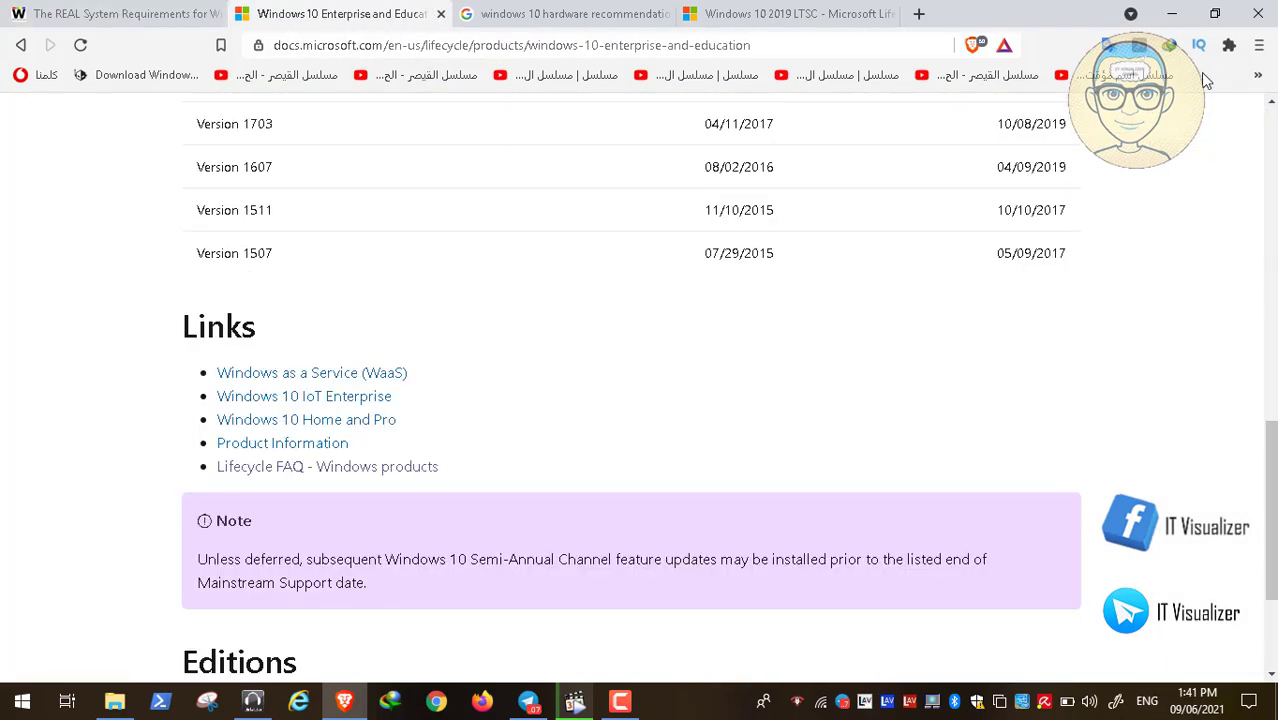
click(1271, 102)
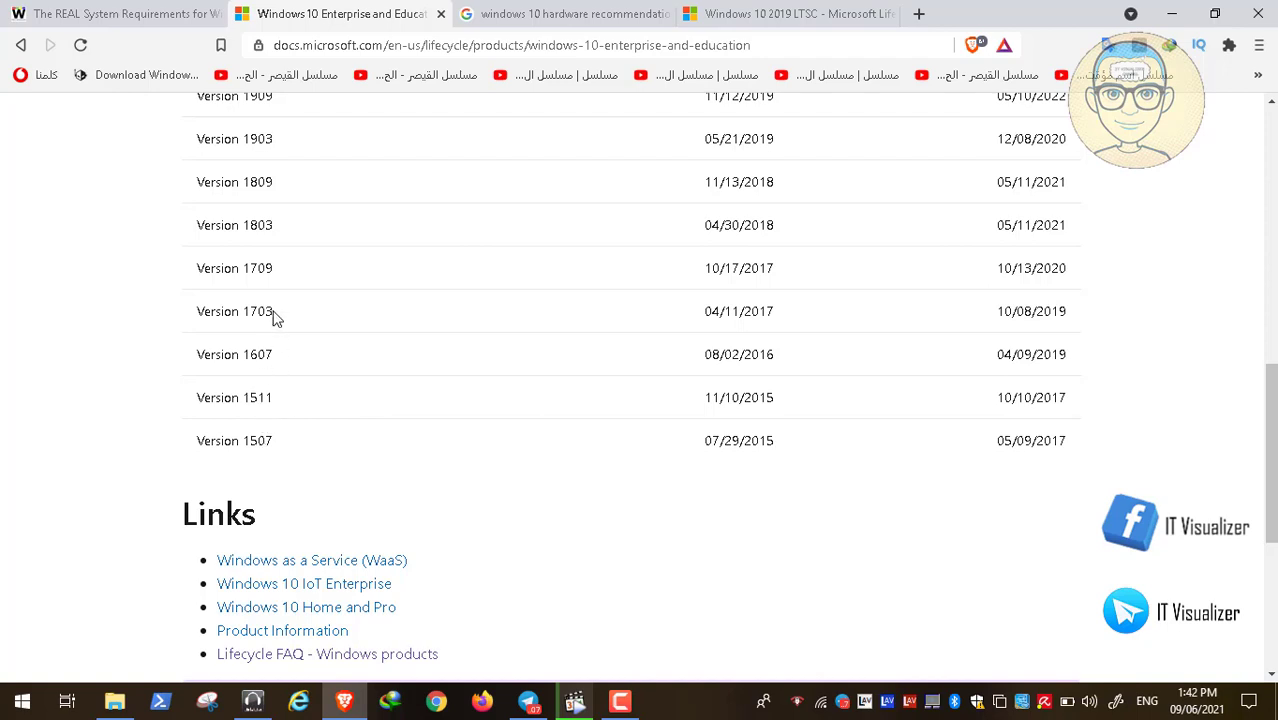
scroll(276, 318, up, 2)
scroll(276, 318, up, 1)
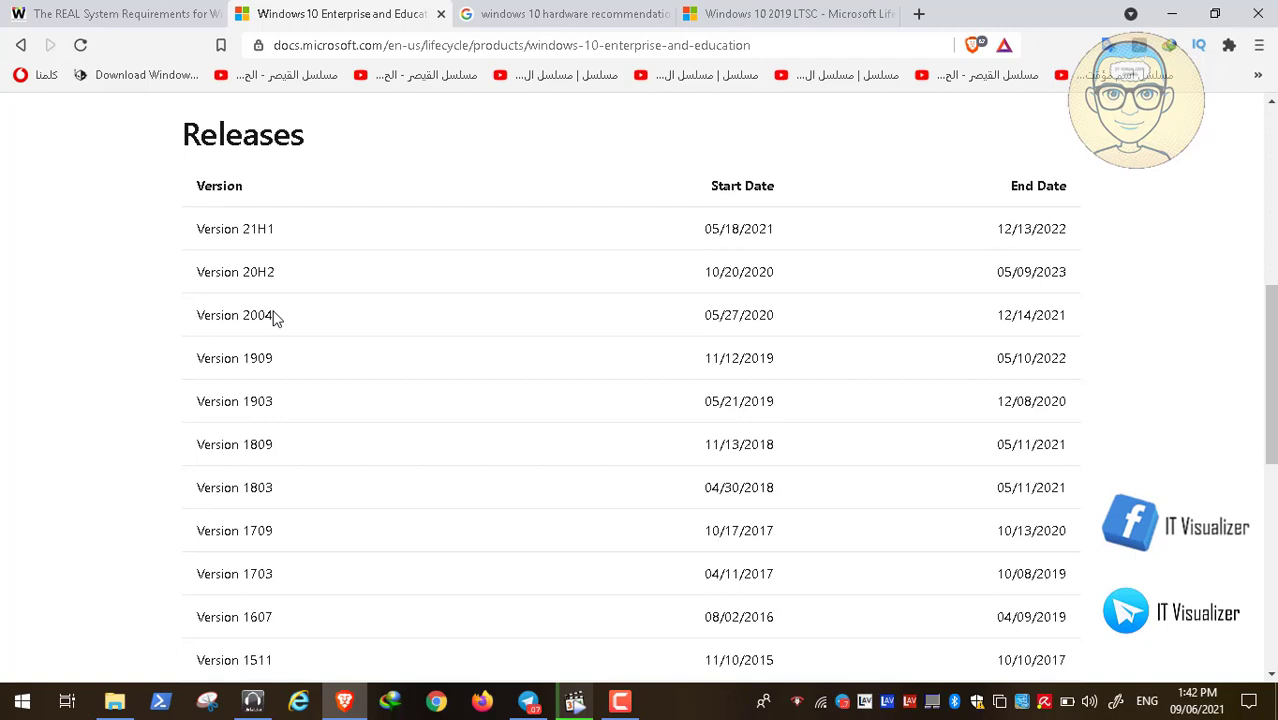
scroll(276, 318, up, 1)
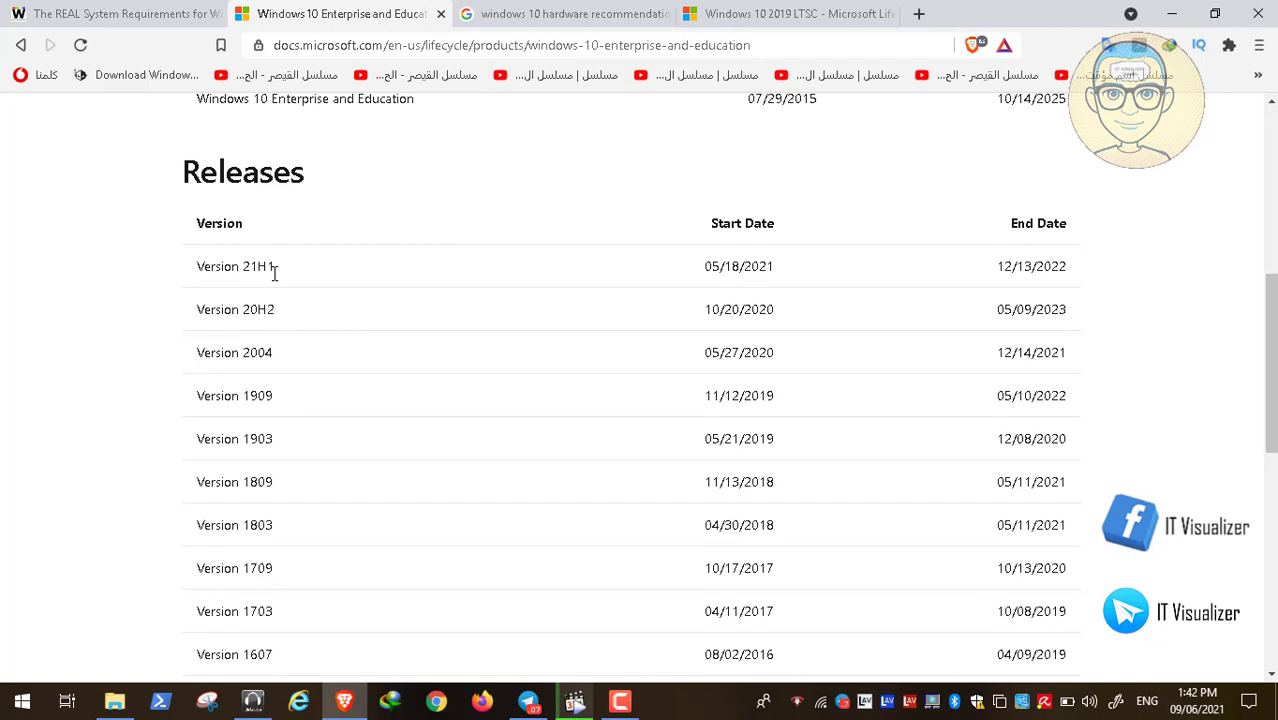
scroll(281, 428, down, 1)
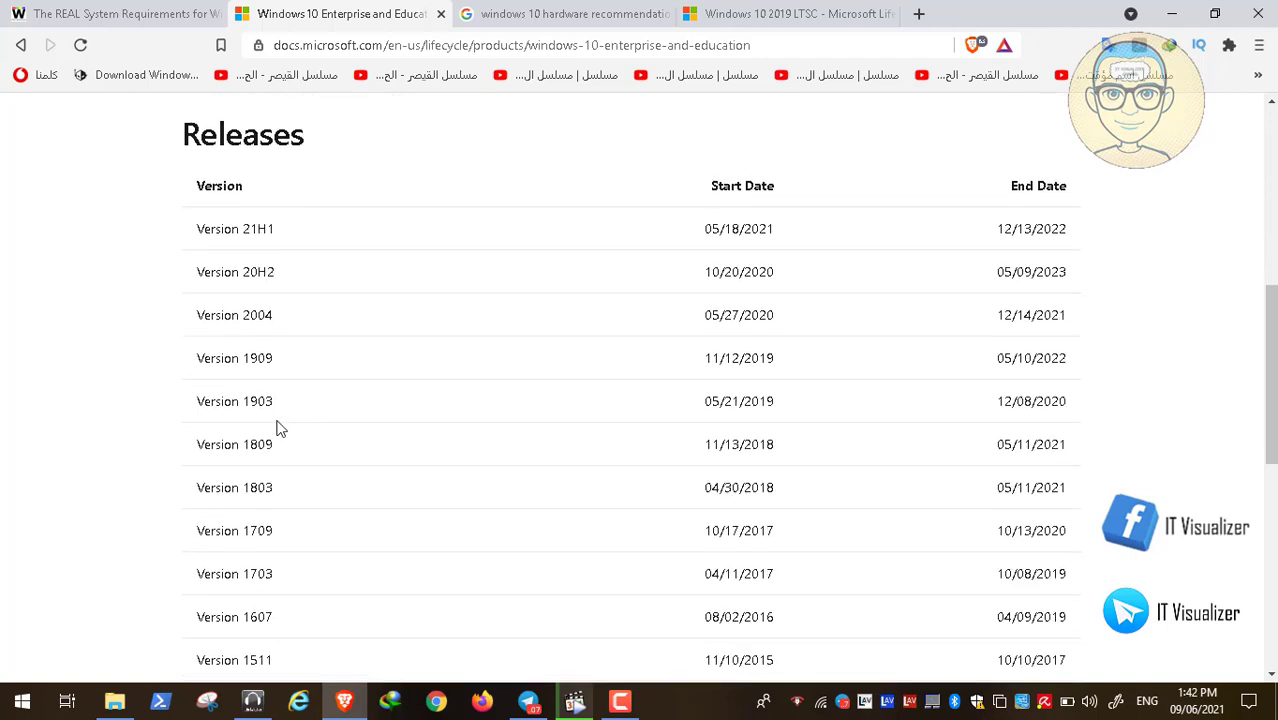
scroll(281, 428, down, 3)
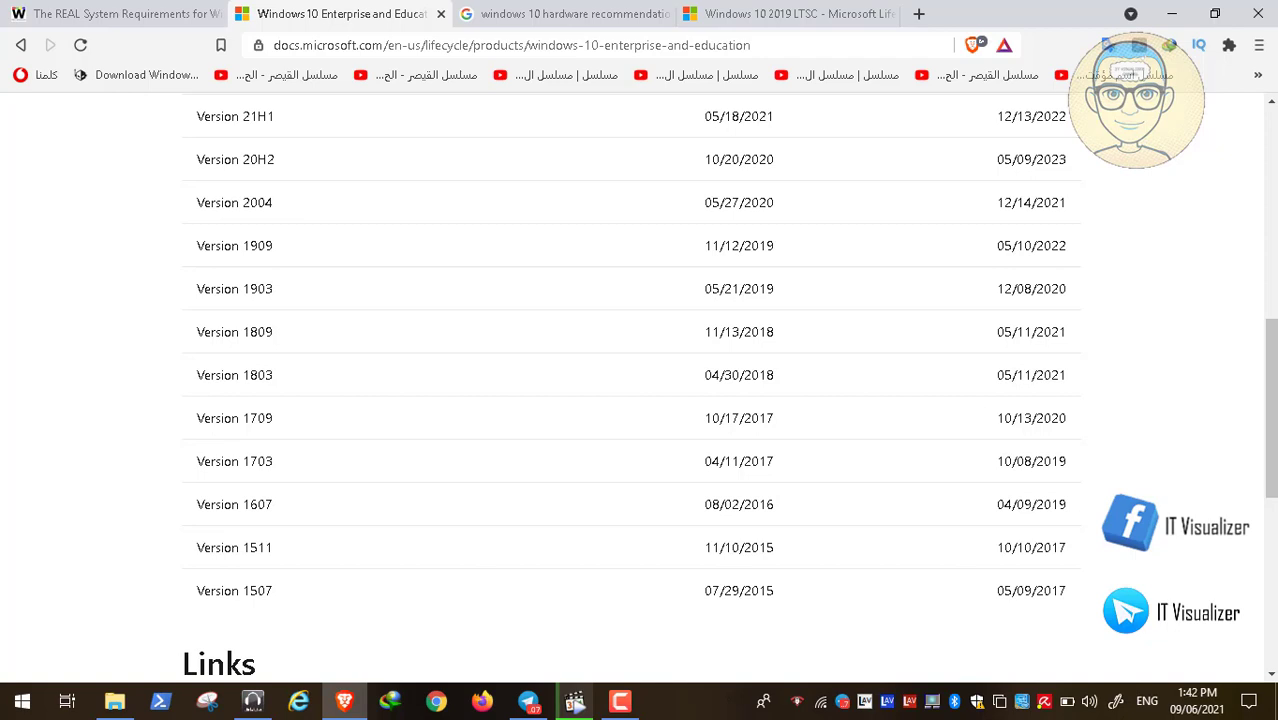
click(628, 704)
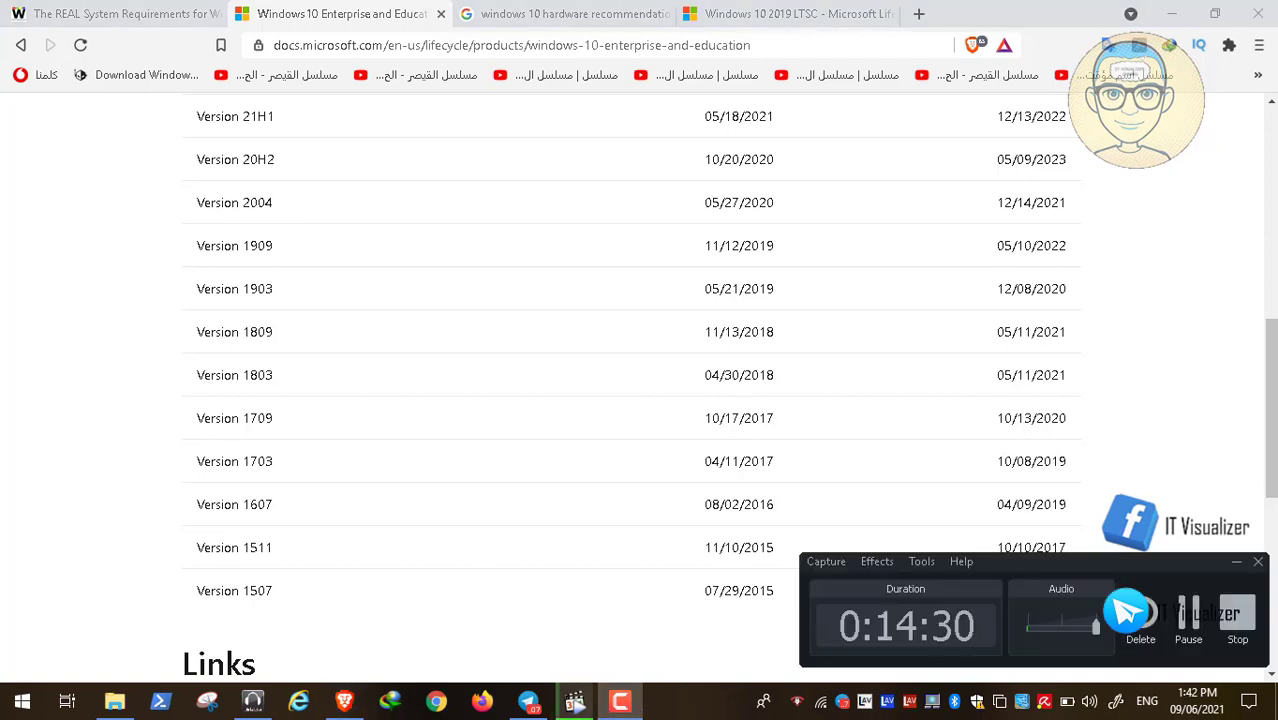
click(1188, 624)
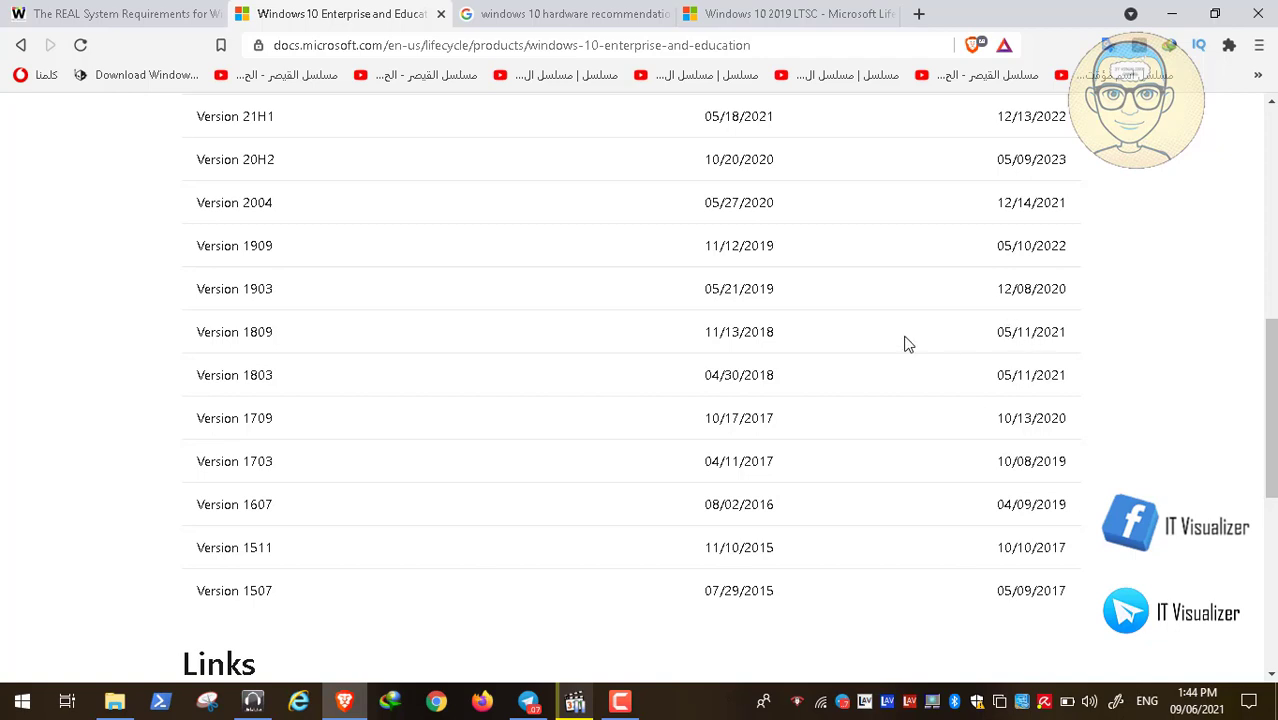
click(1271, 104)
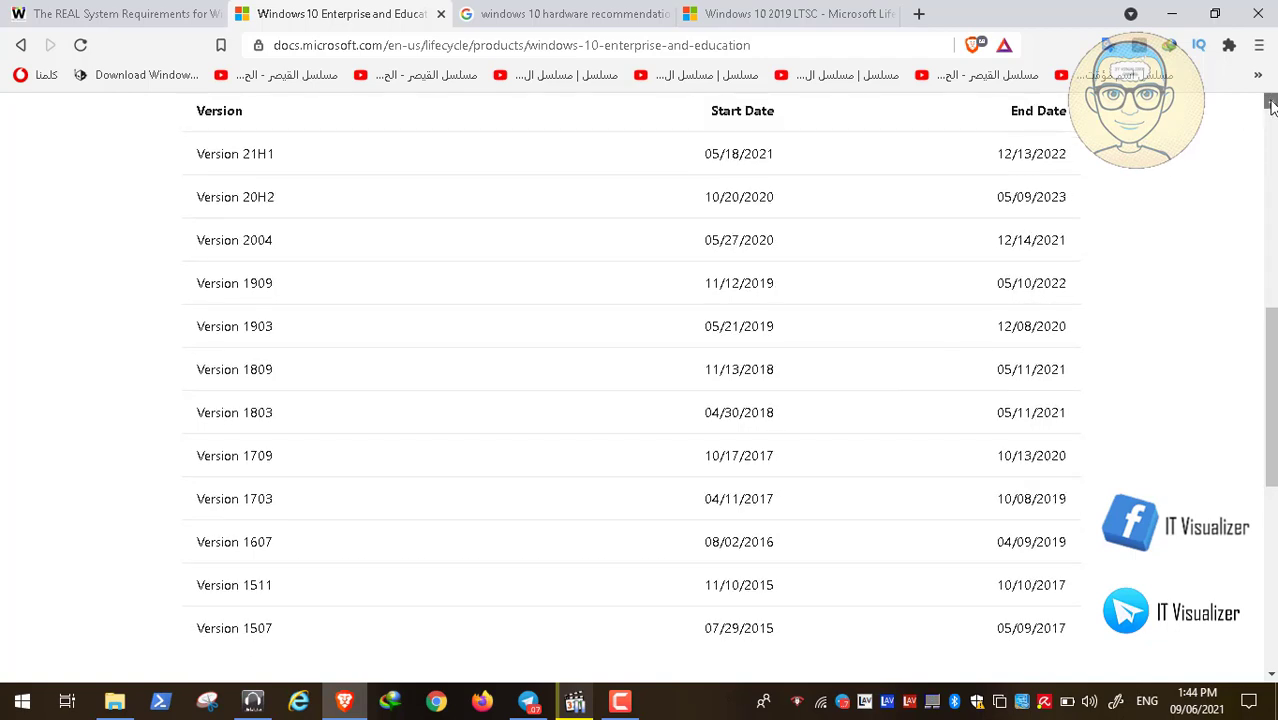
click(1271, 104)
click(1271, 104)
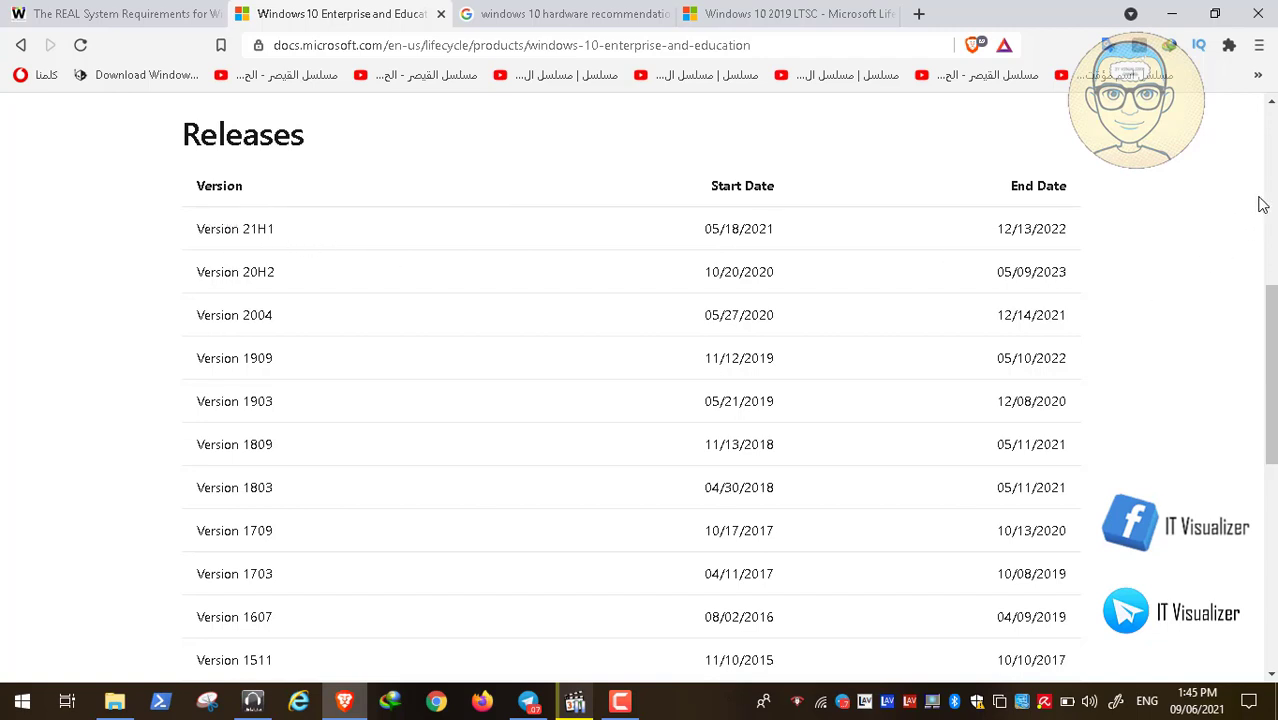
- Scroll back to the Support Dates section, then switch to the Windows 10 2019 LTSC lifecycle tab
click(1268, 103)
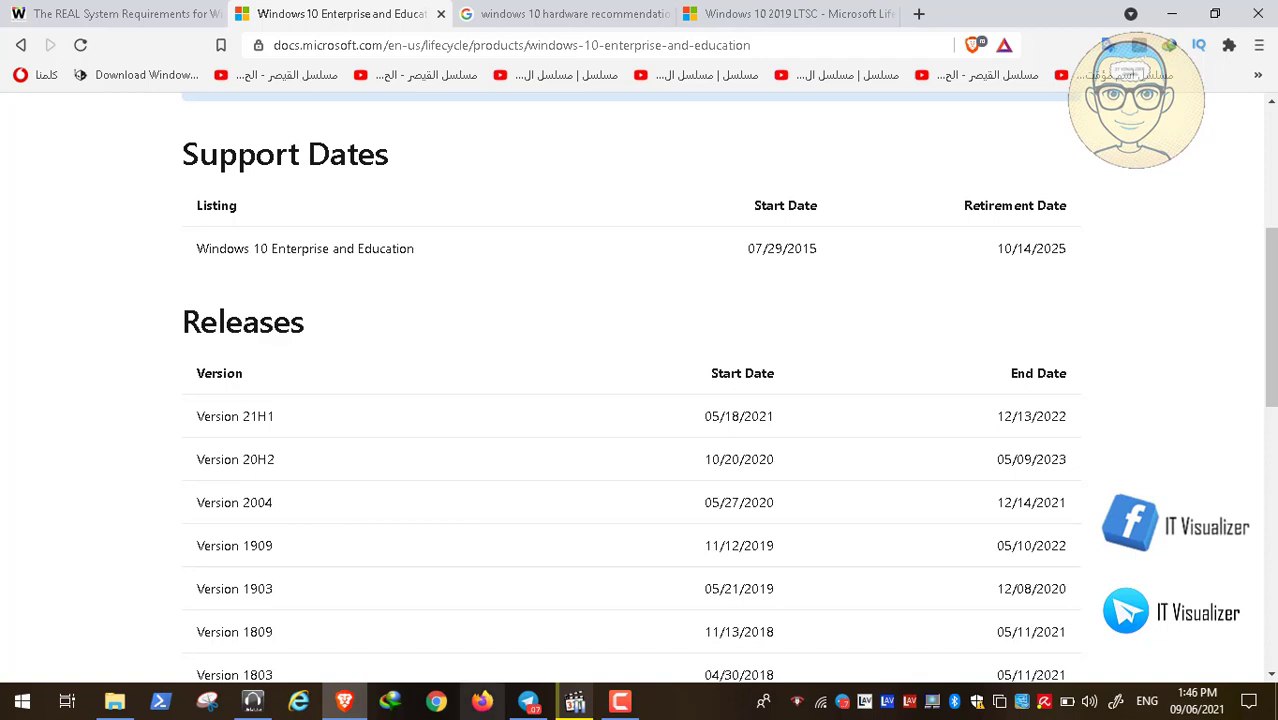
click(620, 700)
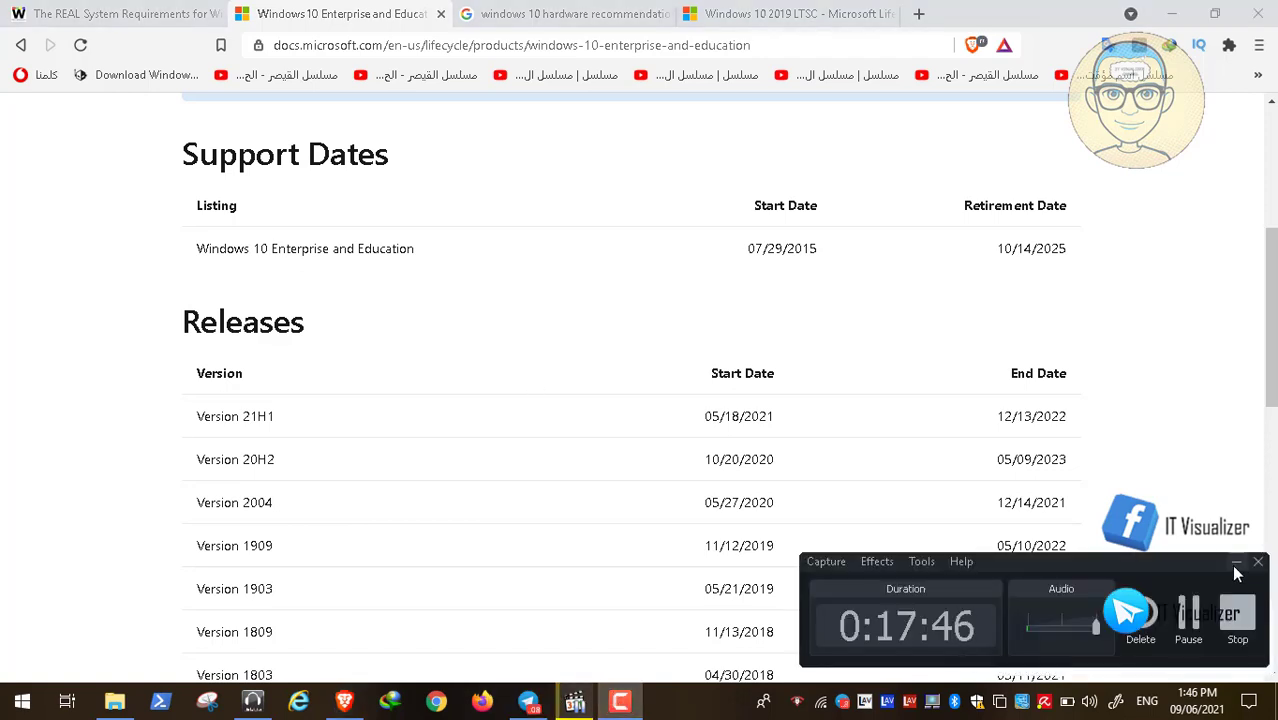
click(1188, 615)
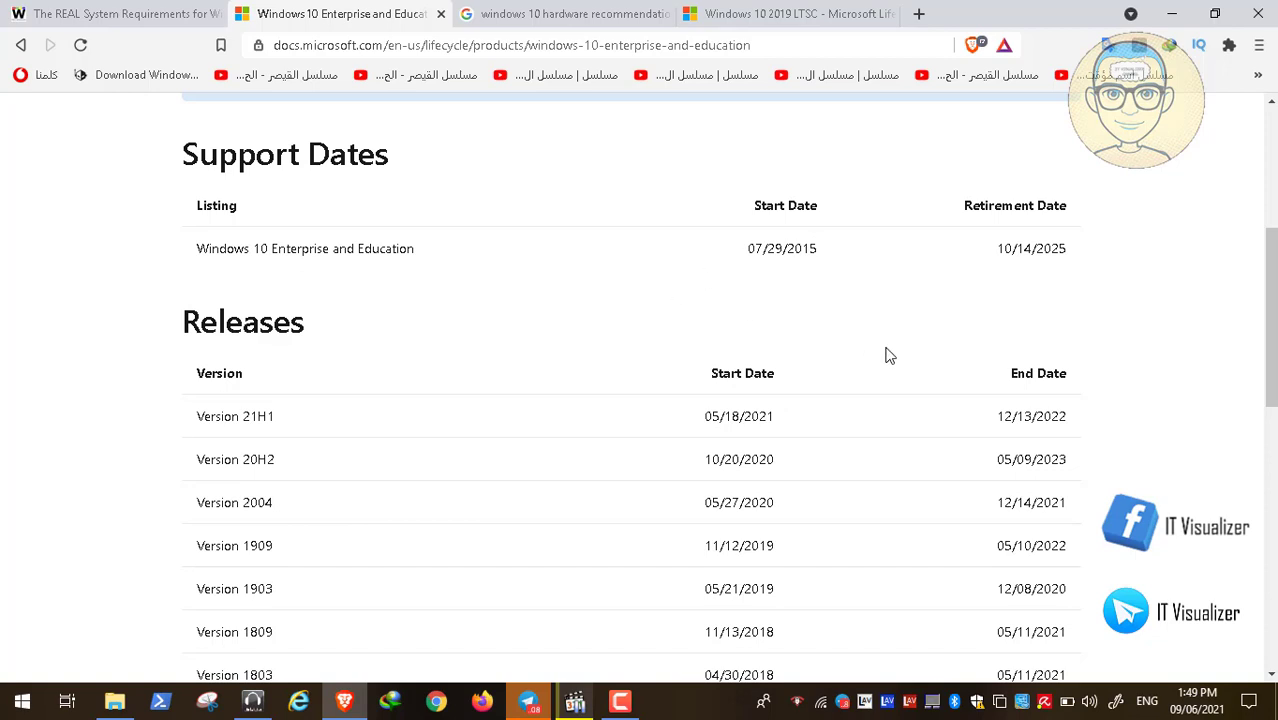
click(815, 16)
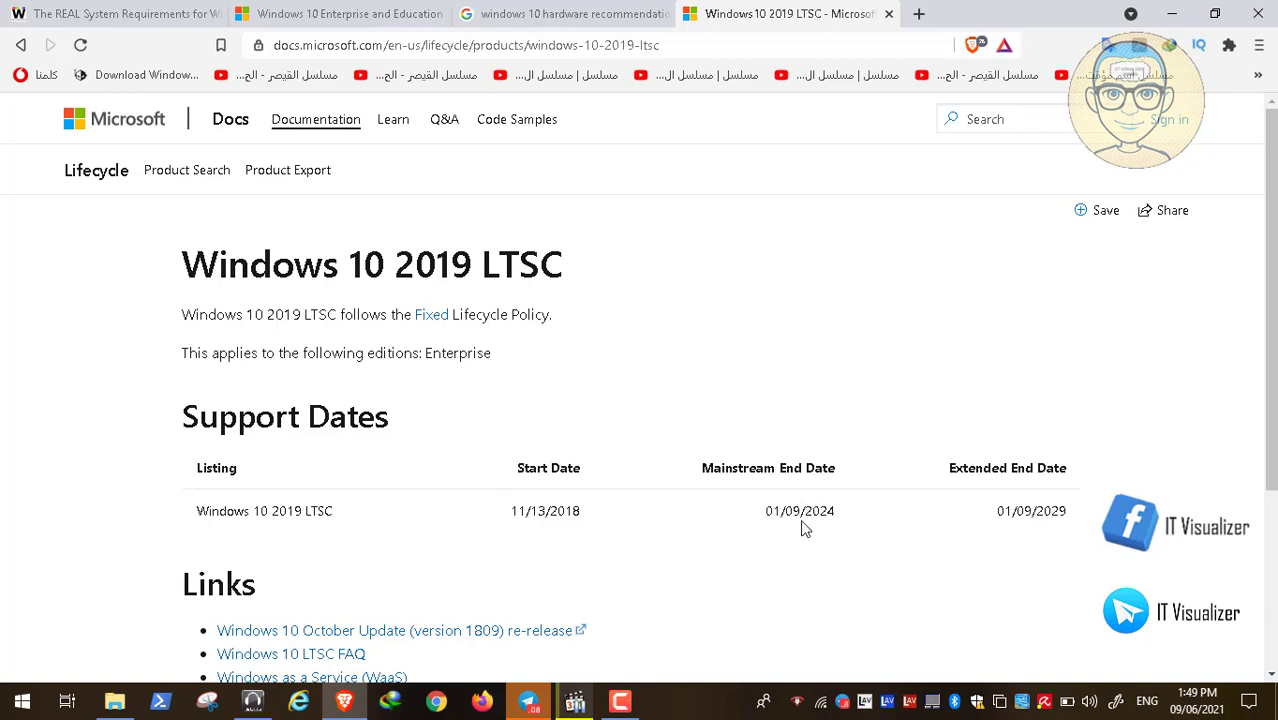
- Flip to the Windows 10 Enterprise and Education page and back to the 2019 LTSC page
click(386, 20)
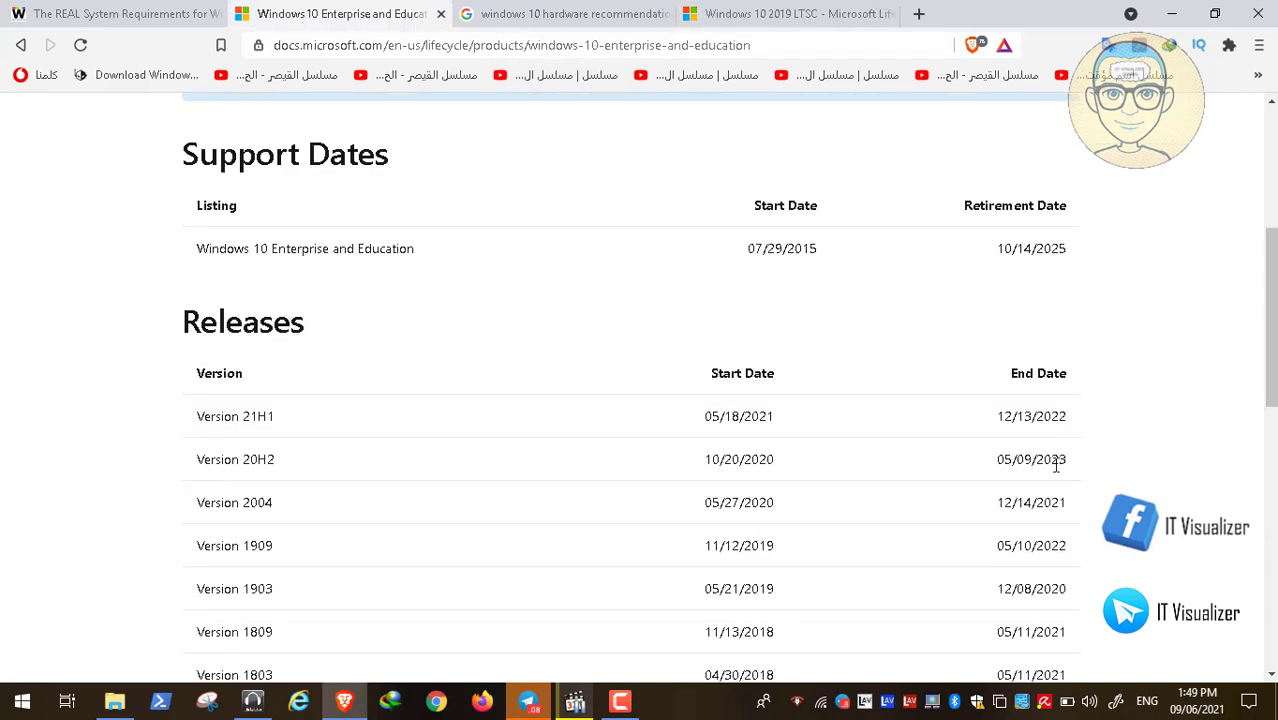
click(757, 14)
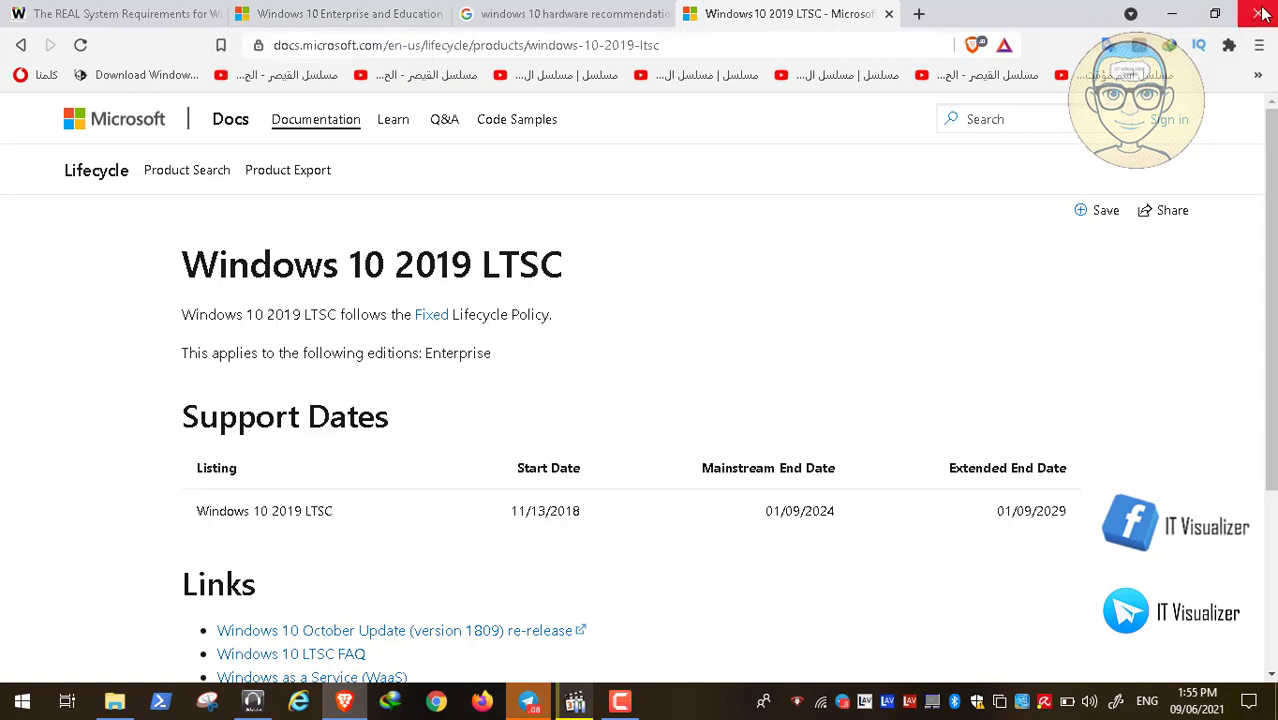
- Close the LTSC, Google results and Enterprise tabs in Brave, then bring up the Video12.mp4 player
click(888, 16)
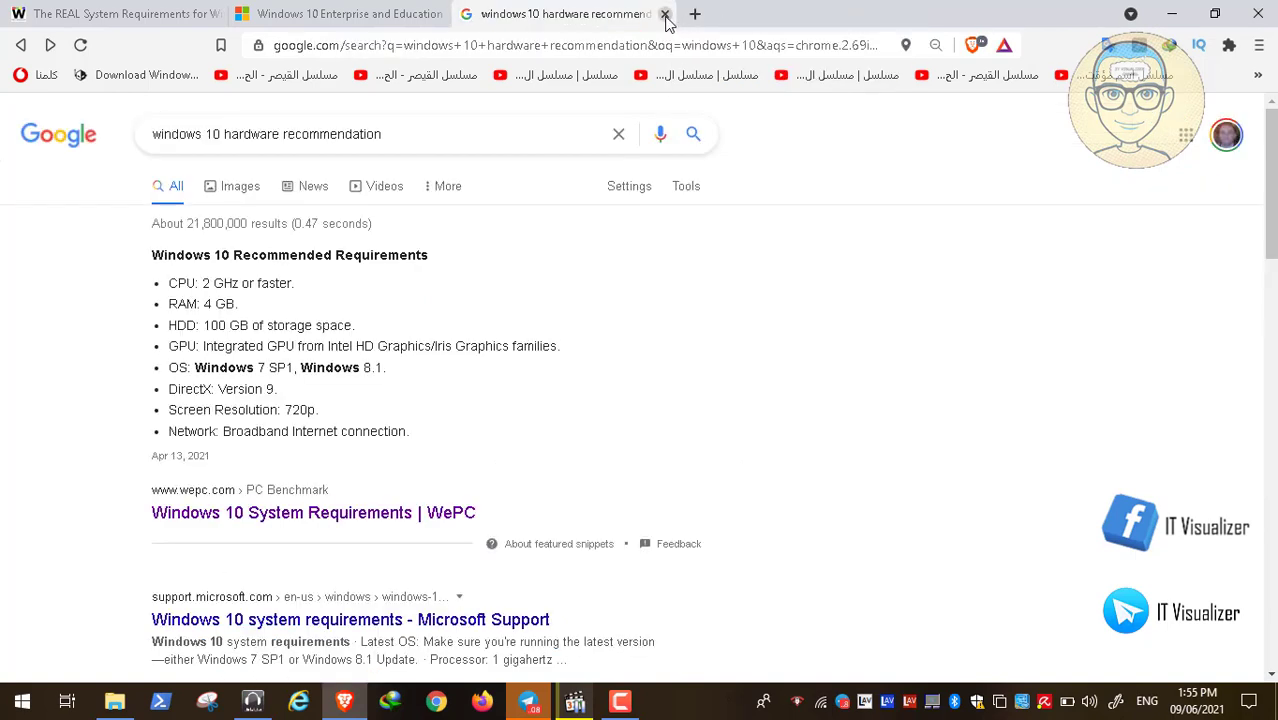
click(665, 14)
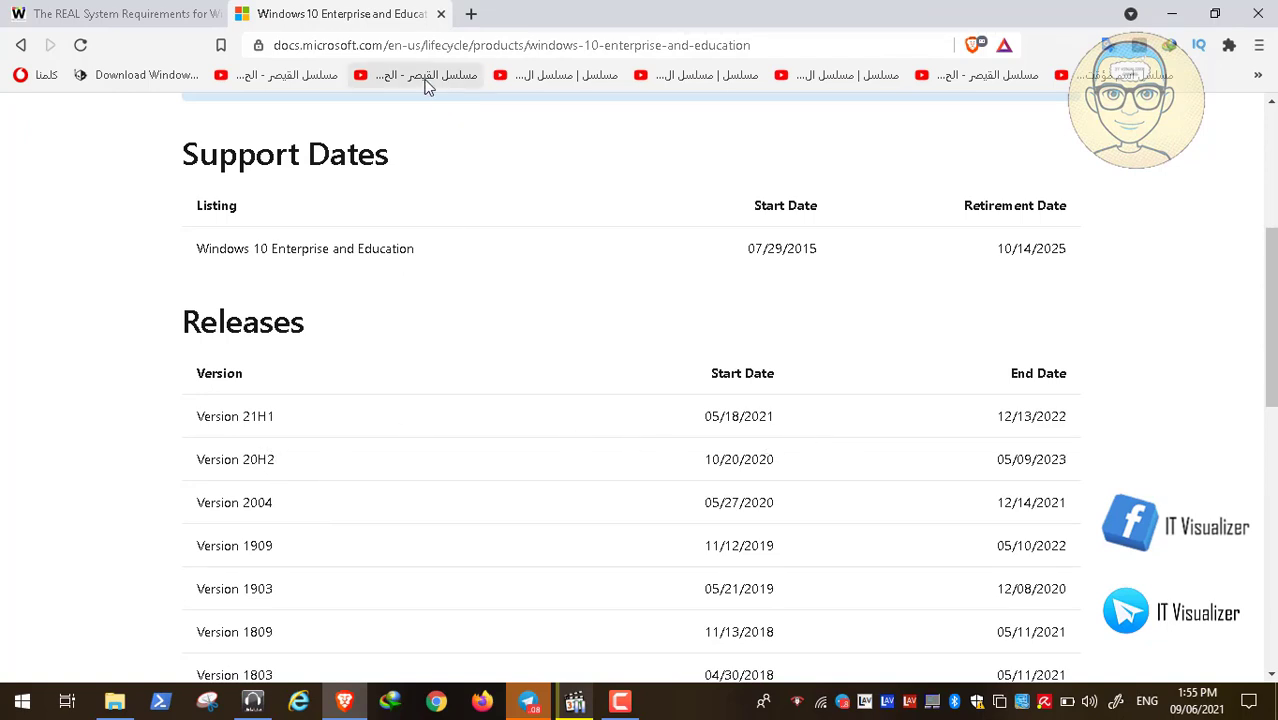
click(443, 15)
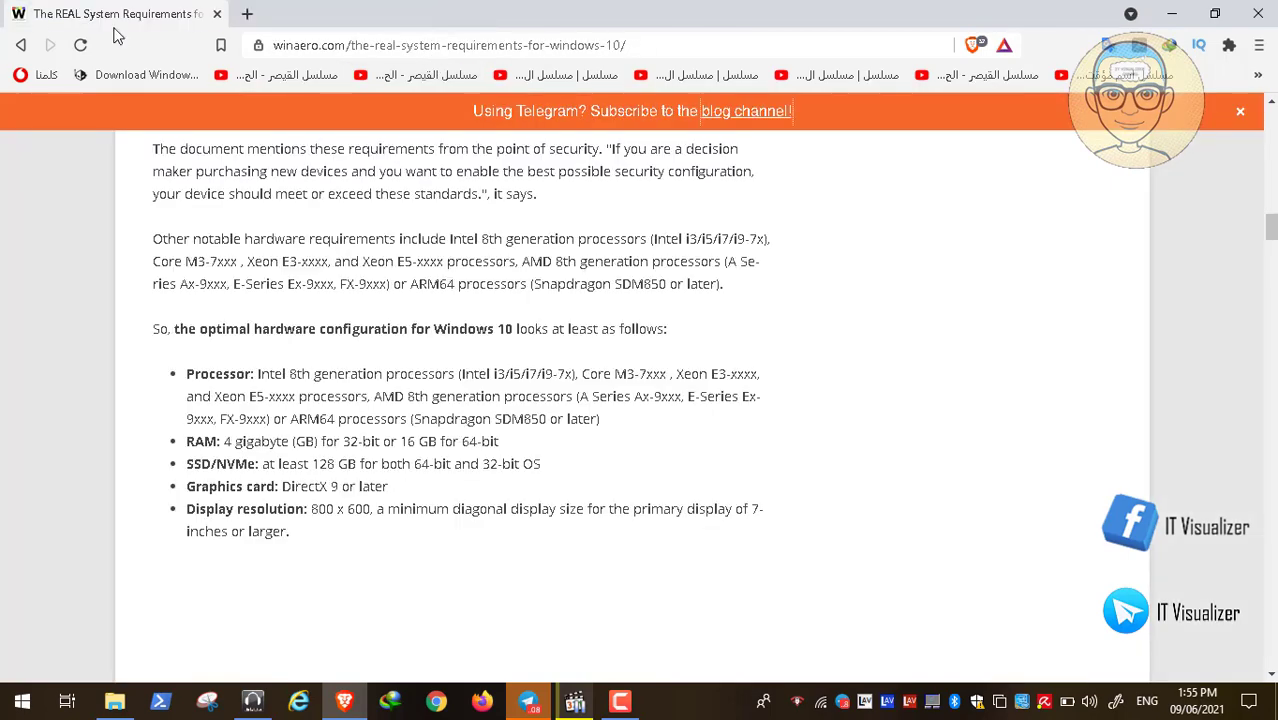
click(214, 15)
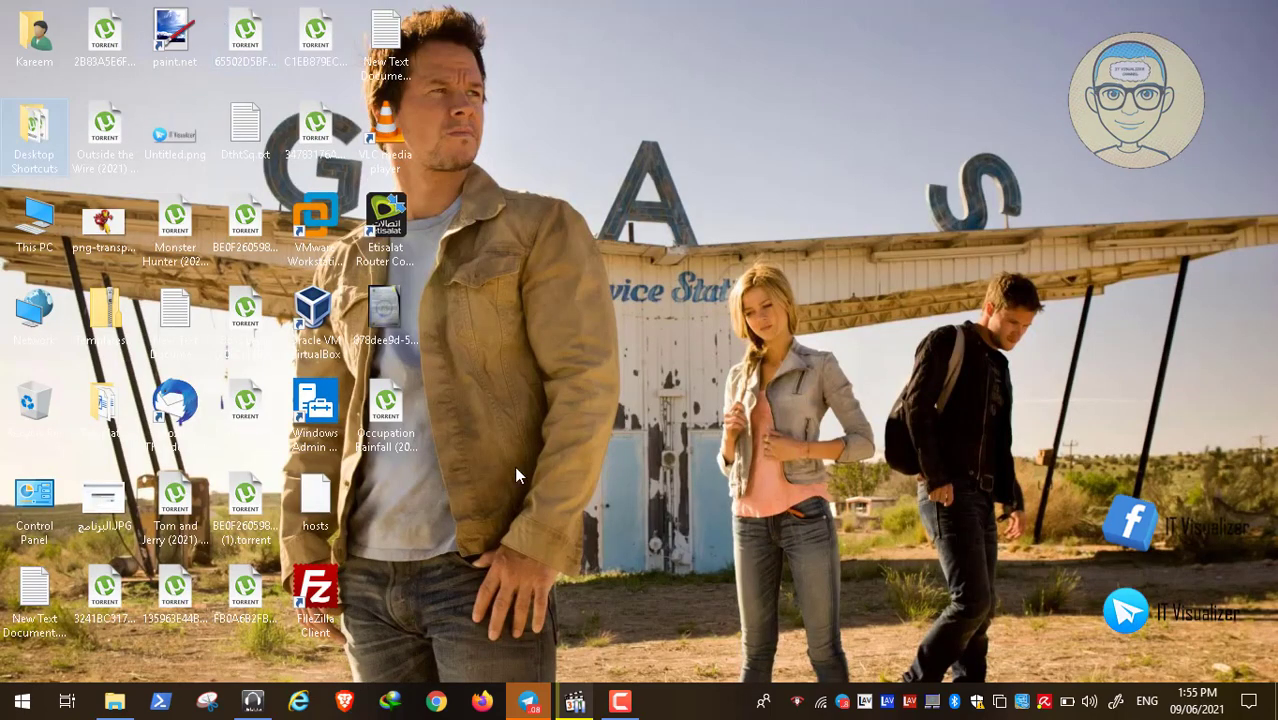
click(575, 701)
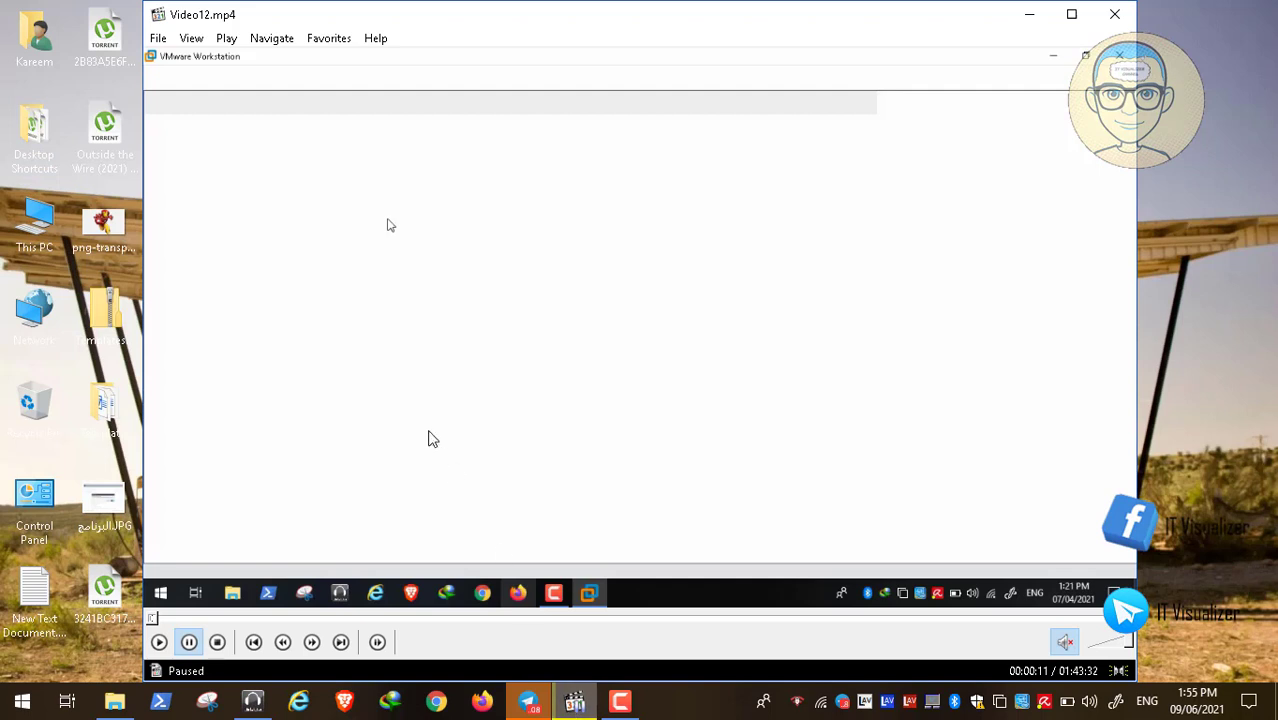
- Make Video12.mp4 fill the screen and reveal the MPC-HC control bar
double_click(430, 437)
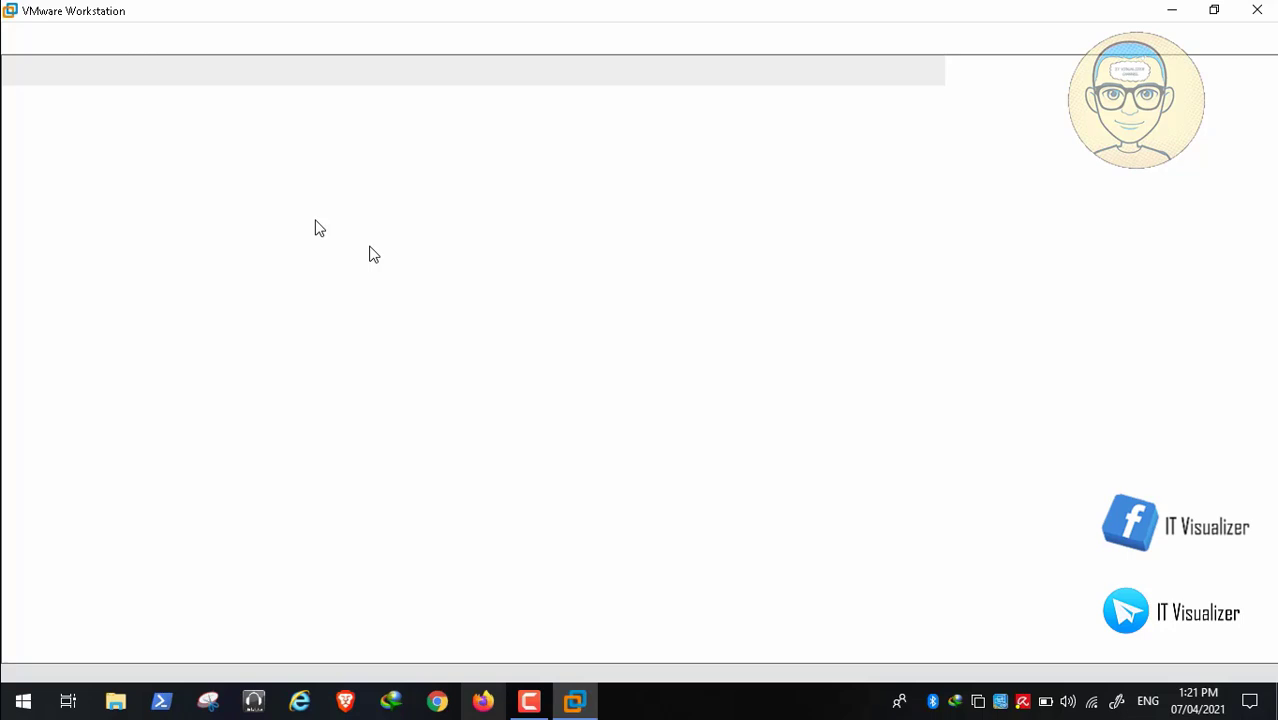
mouse_move(197, 650)
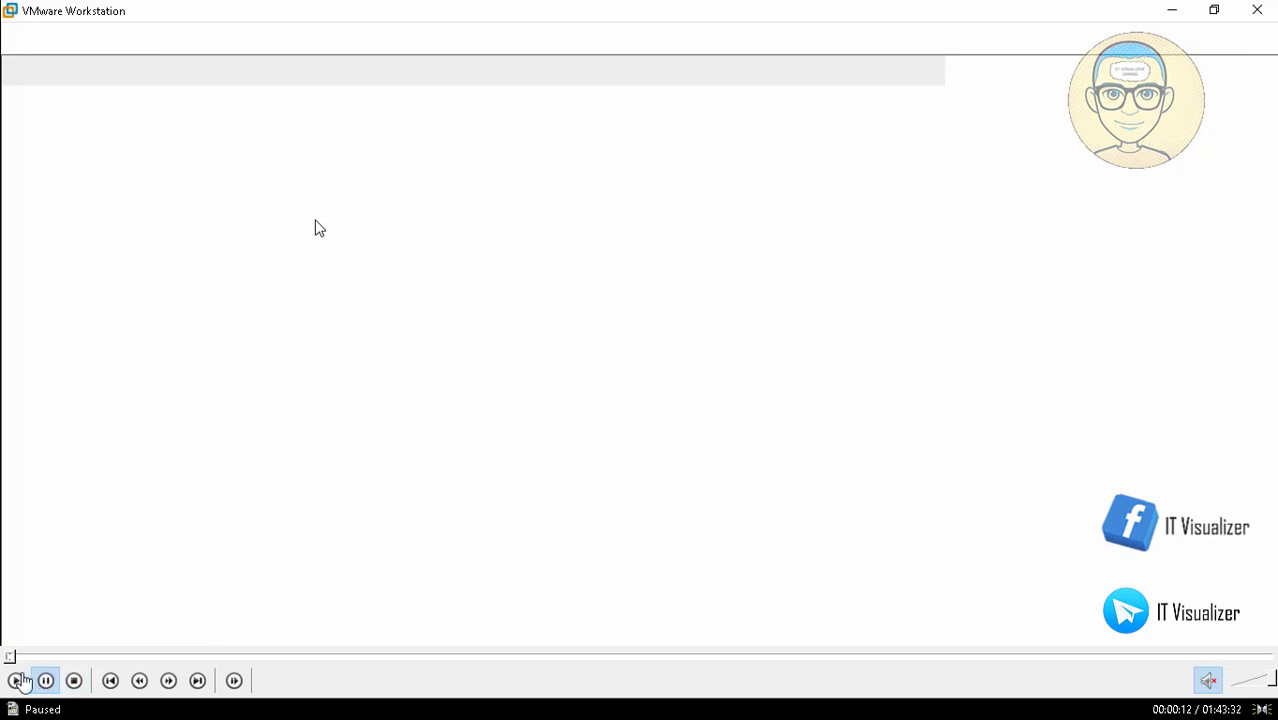
- Resume the video and show the NRVCBR01 virtual machine's summary in VMware Workstation
click(17, 680)
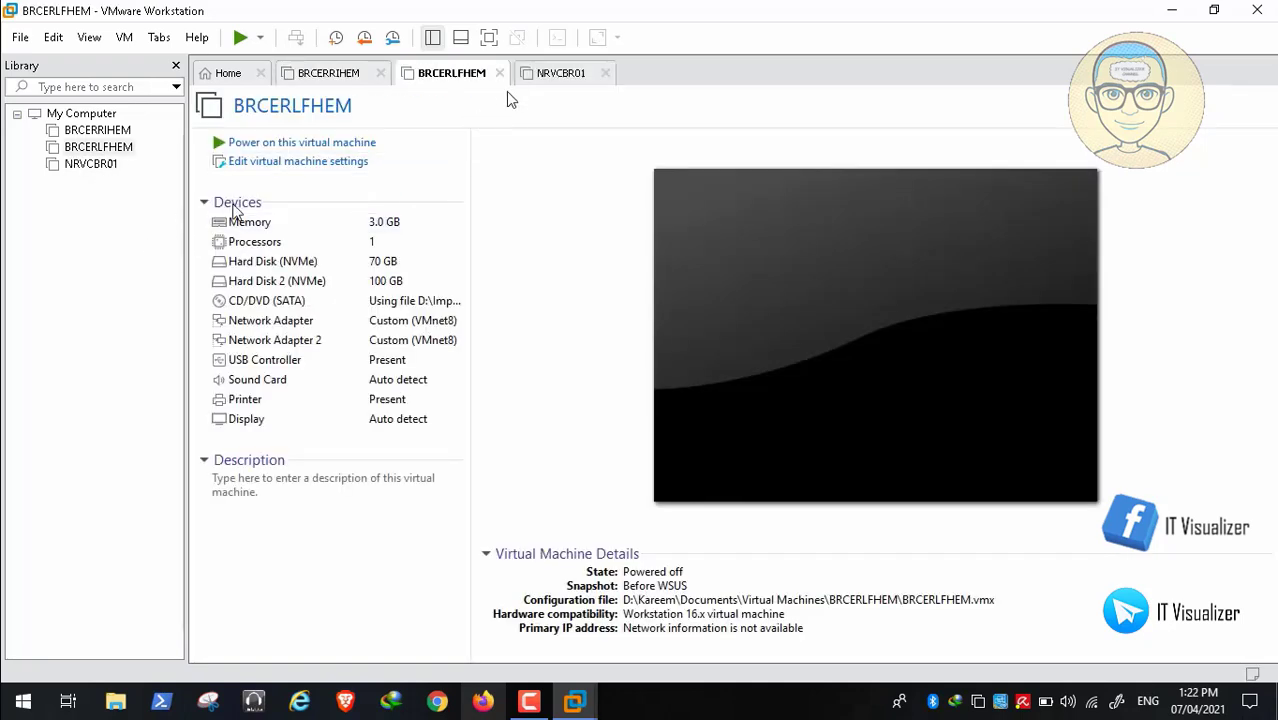
click(556, 76)
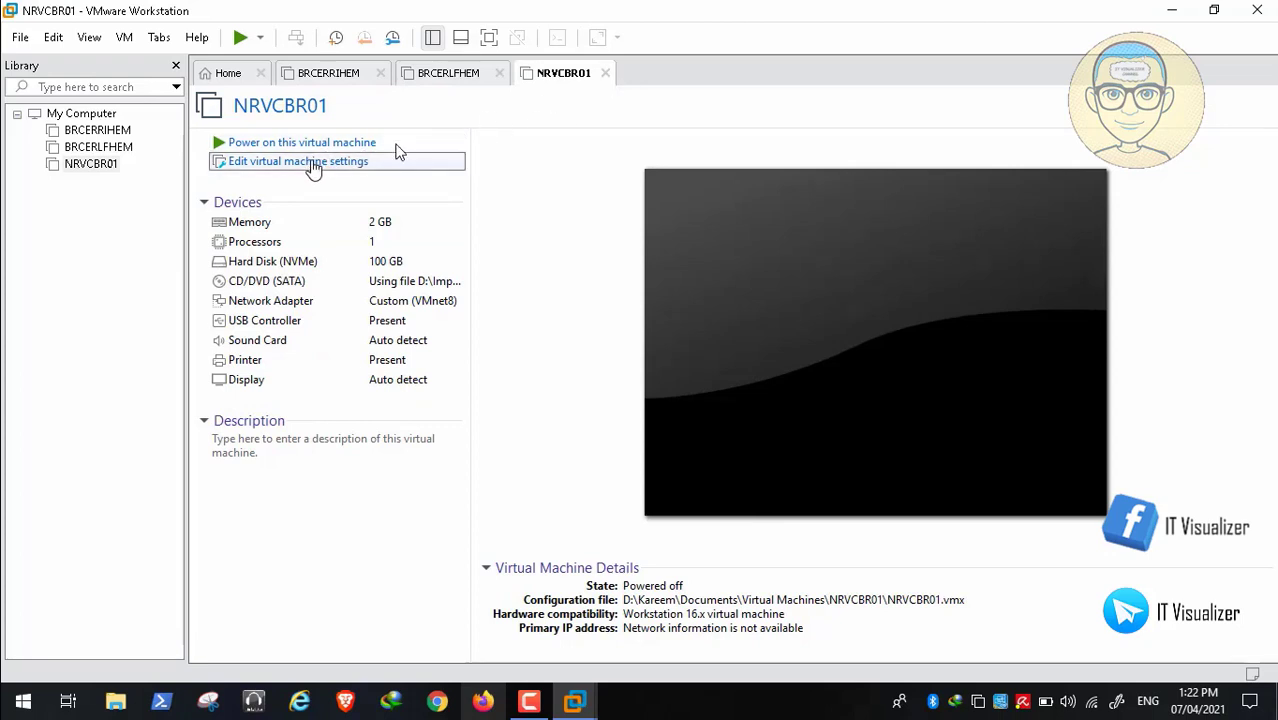
- Lower NRVCBR01's memory to 1048 MB in its virtual machine settings
click(372, 164)
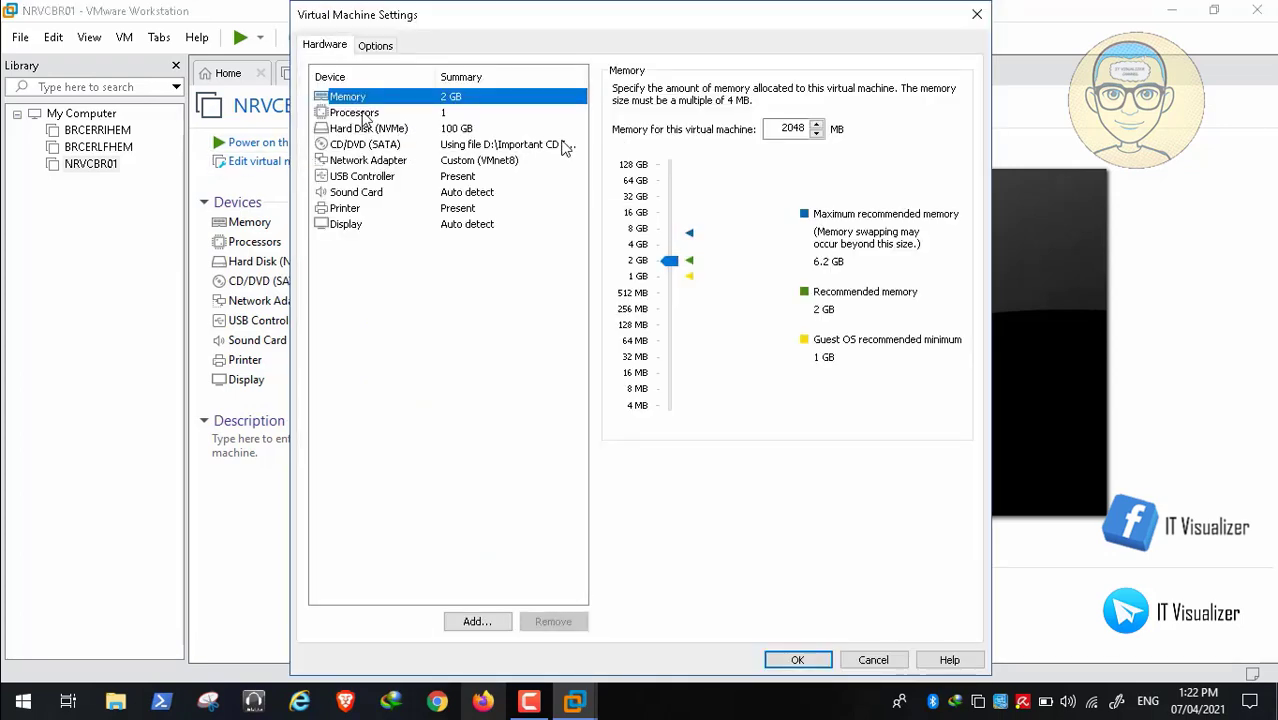
click(790, 126)
key(BackSpace)
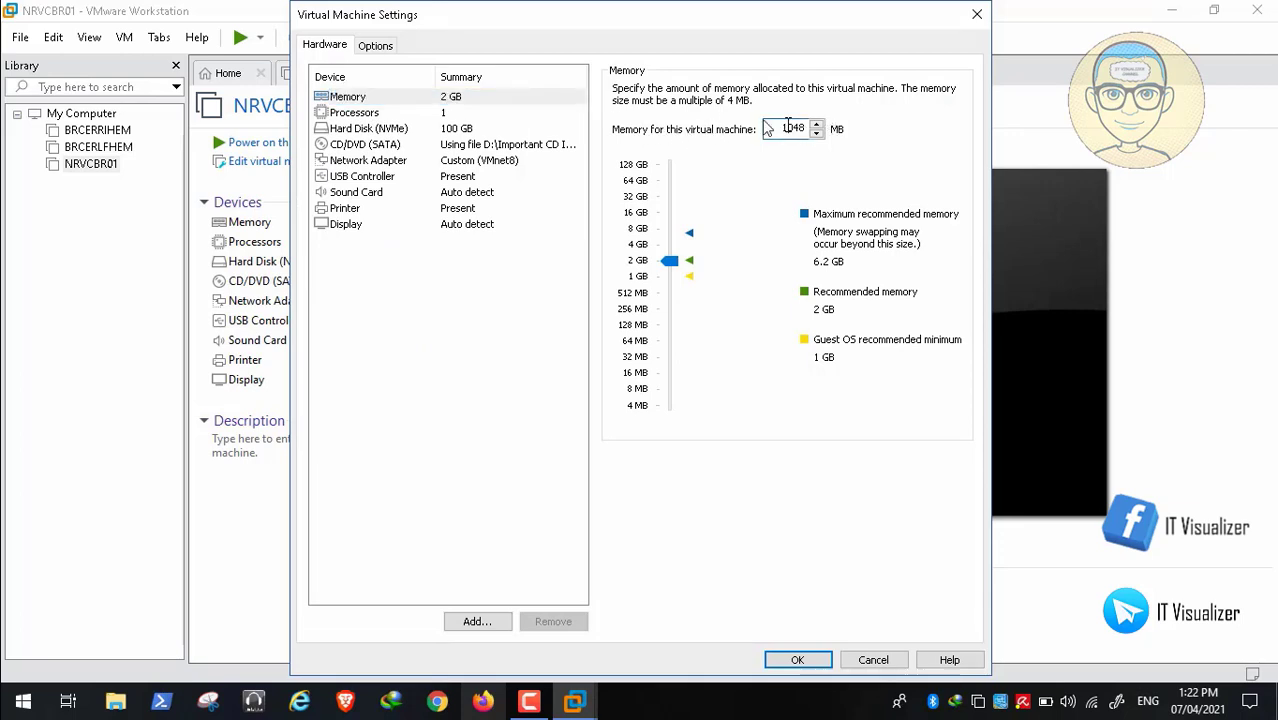
text(1)
click(797, 660)
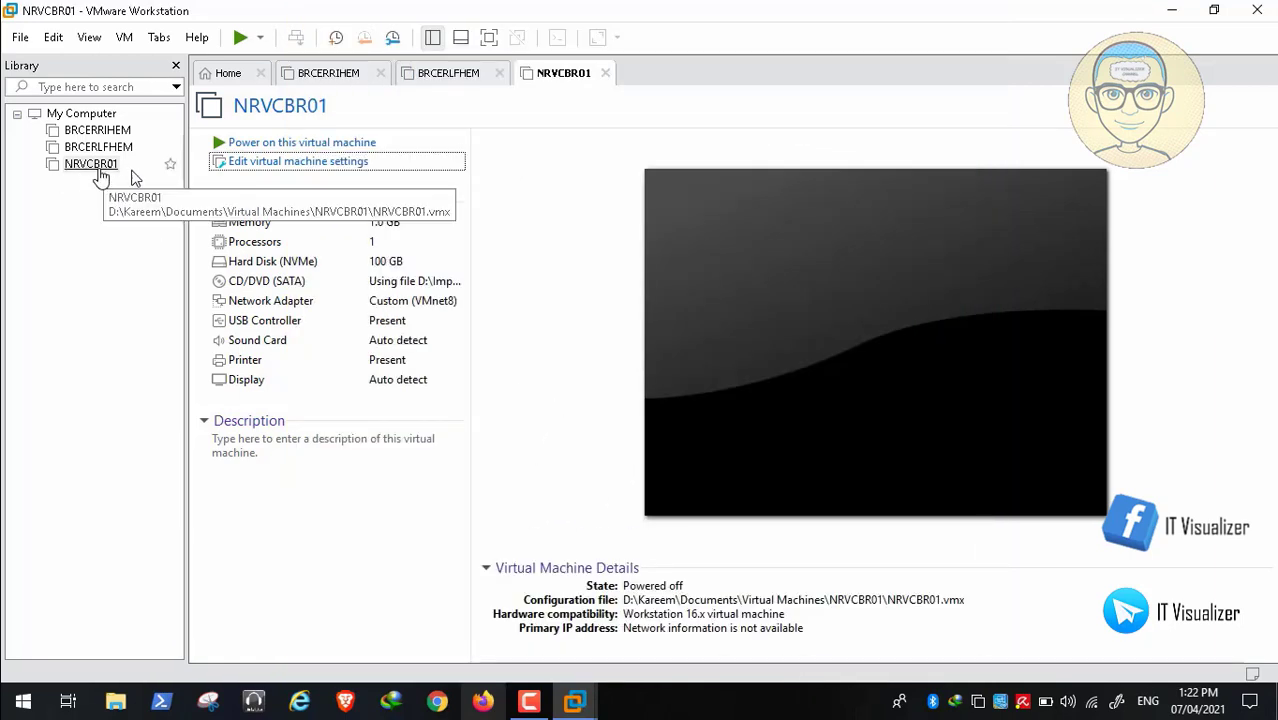
- Start renaming NRVCBR01 but cancel, keeping the name NRVCBR01
right_click(98, 166)
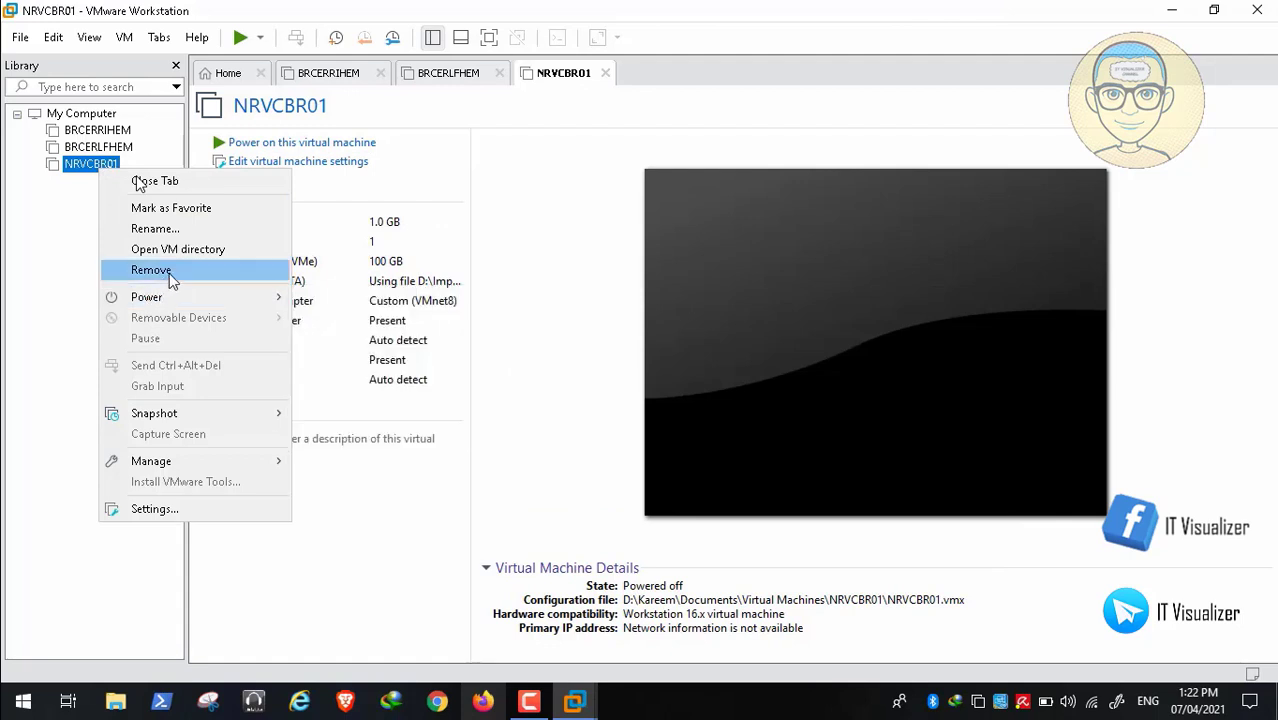
click(195, 237)
key(ctrl+c)
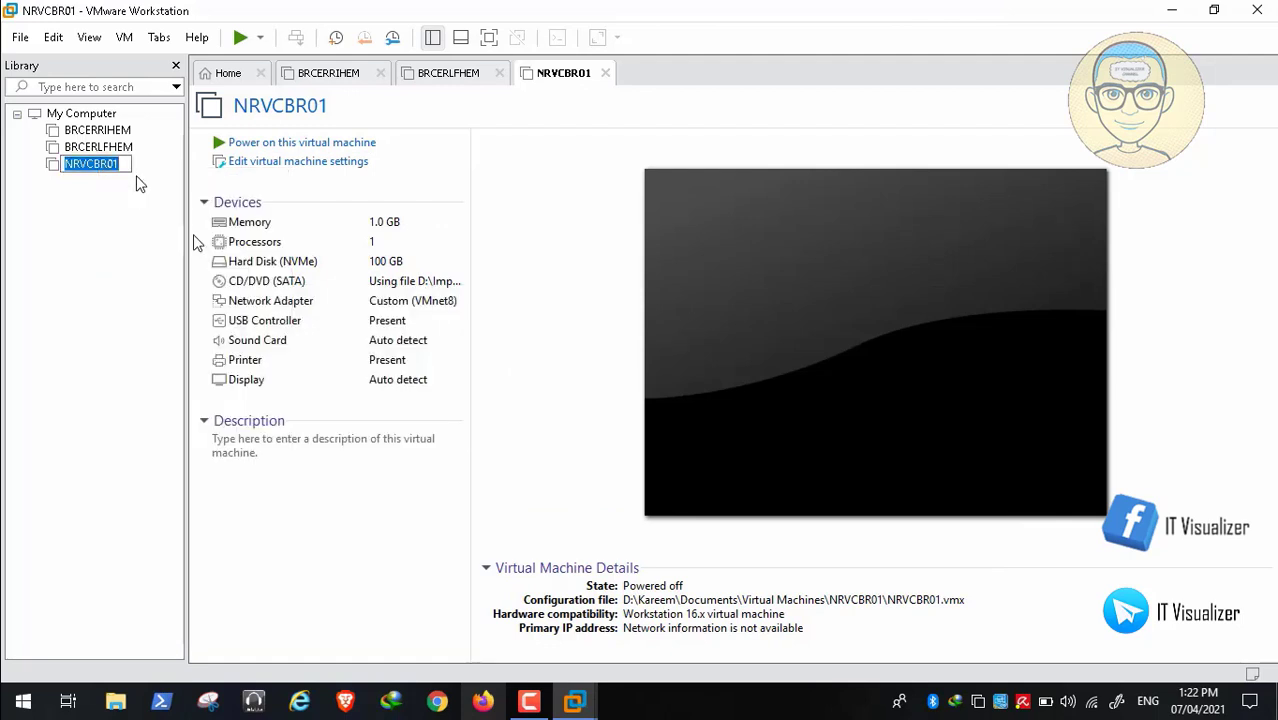
key(Return)
- Browse in File Explorer to D:\Kareem\Documents\Virtual Machines
click(1172, 9)
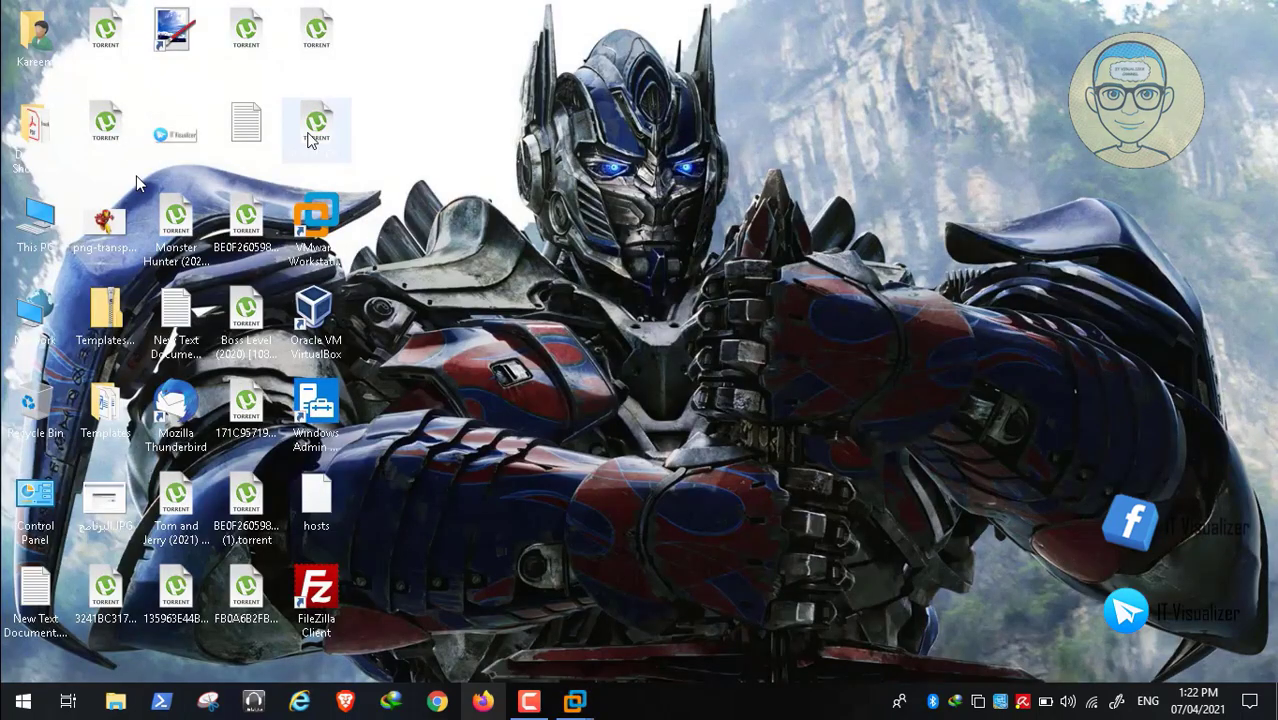
double_click(28, 230)
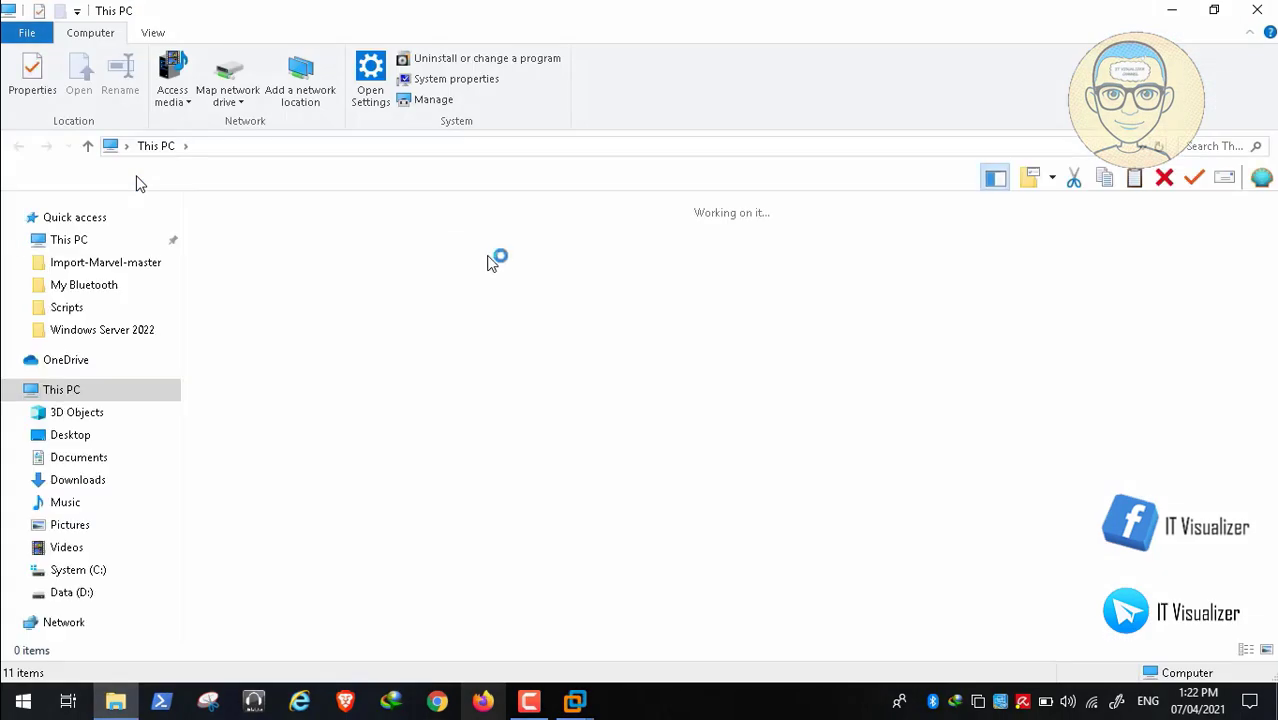
double_click(776, 393)
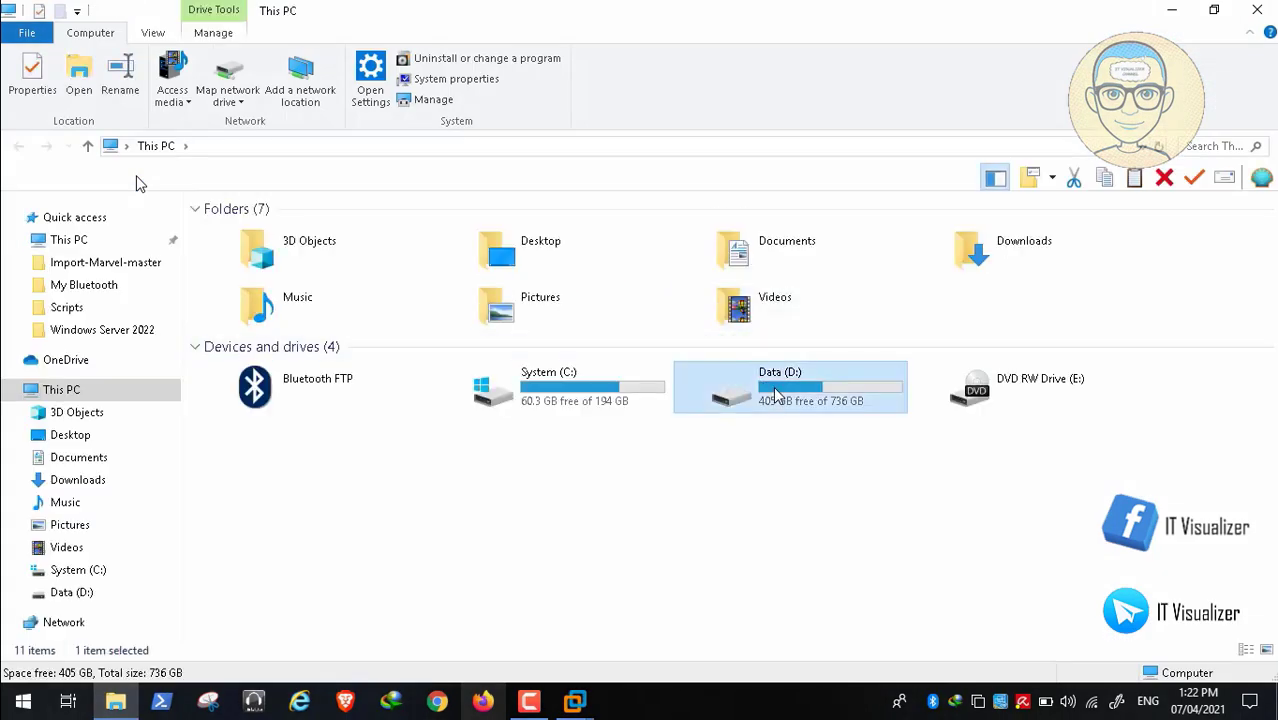
click(285, 330)
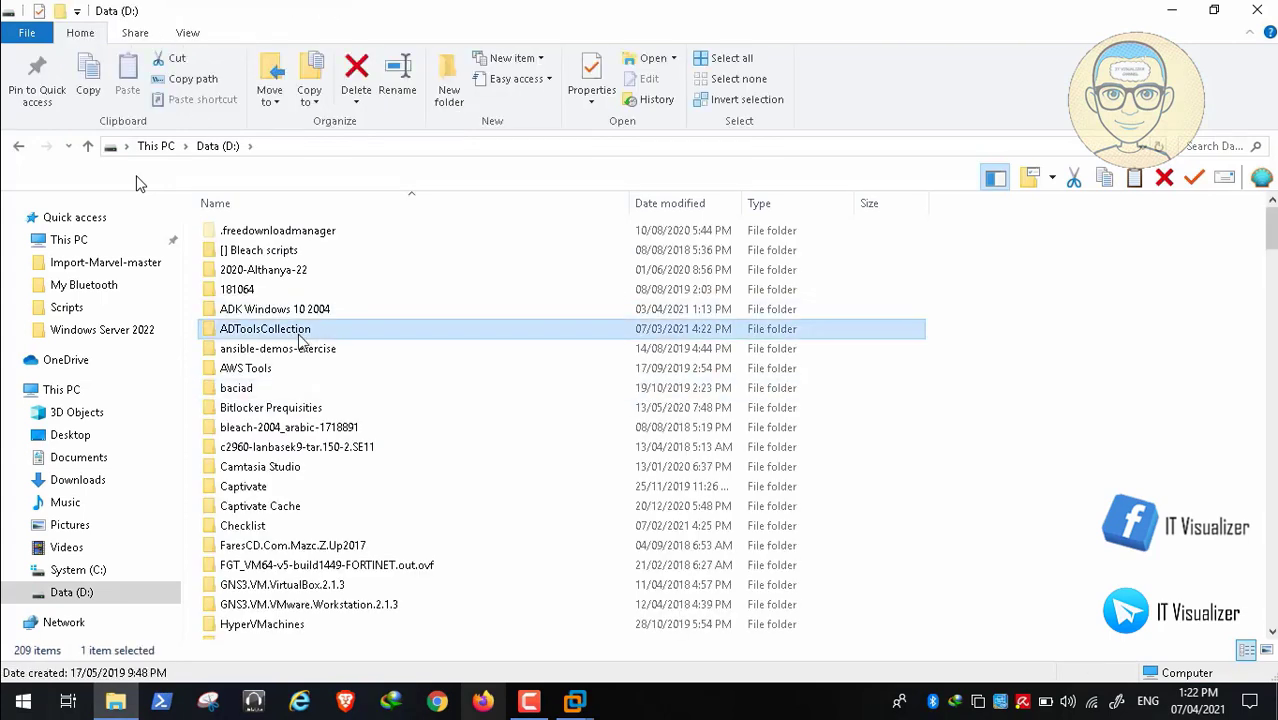
key(k)
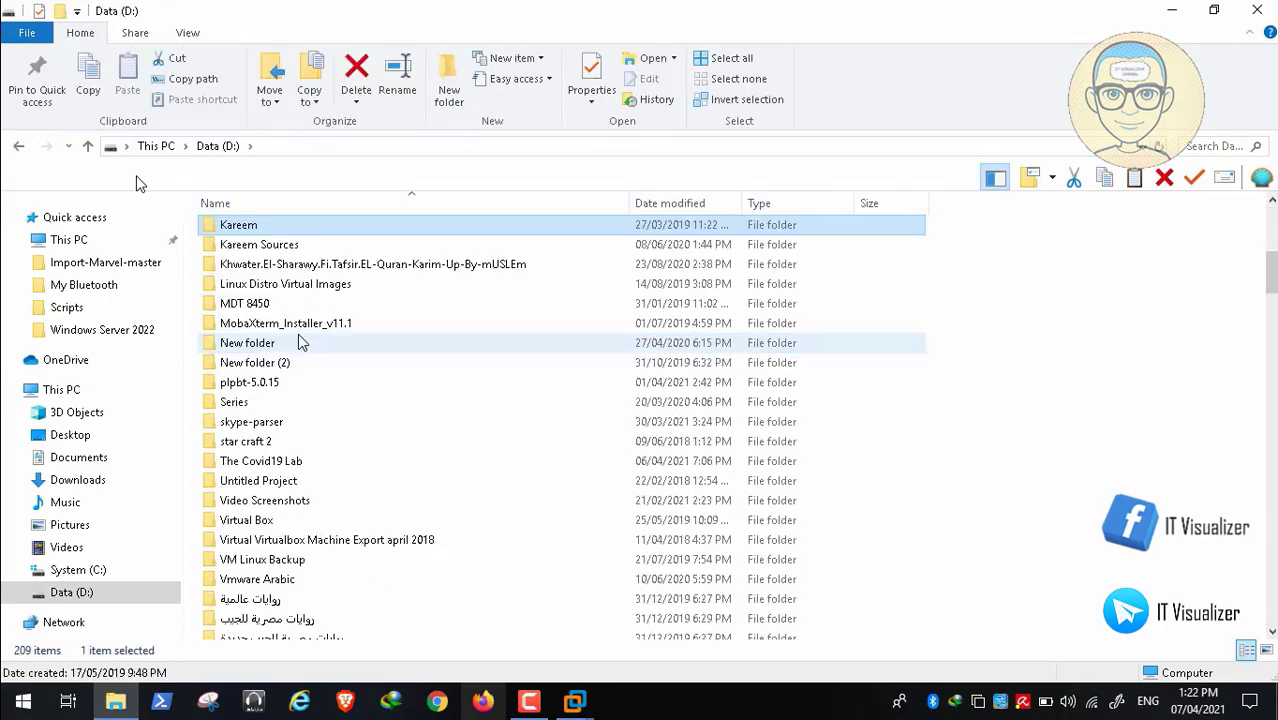
double_click(255, 228)
click(262, 236)
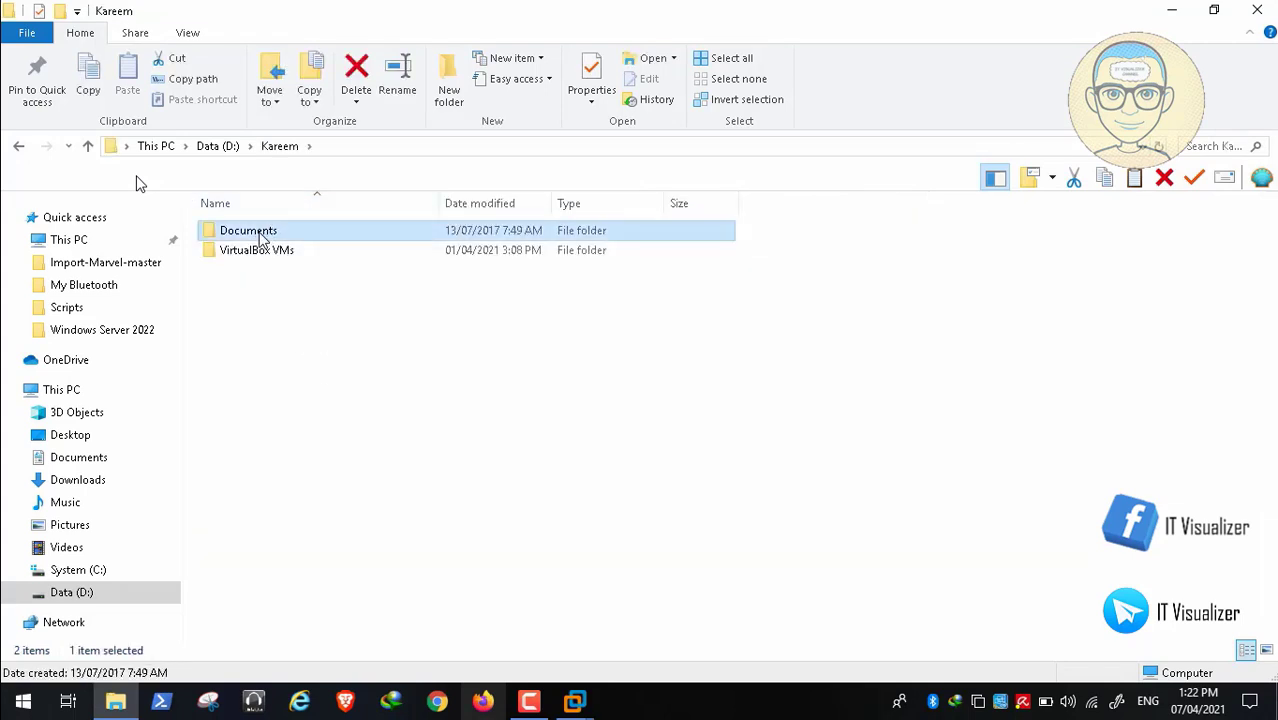
double_click(262, 236)
double_click(248, 237)
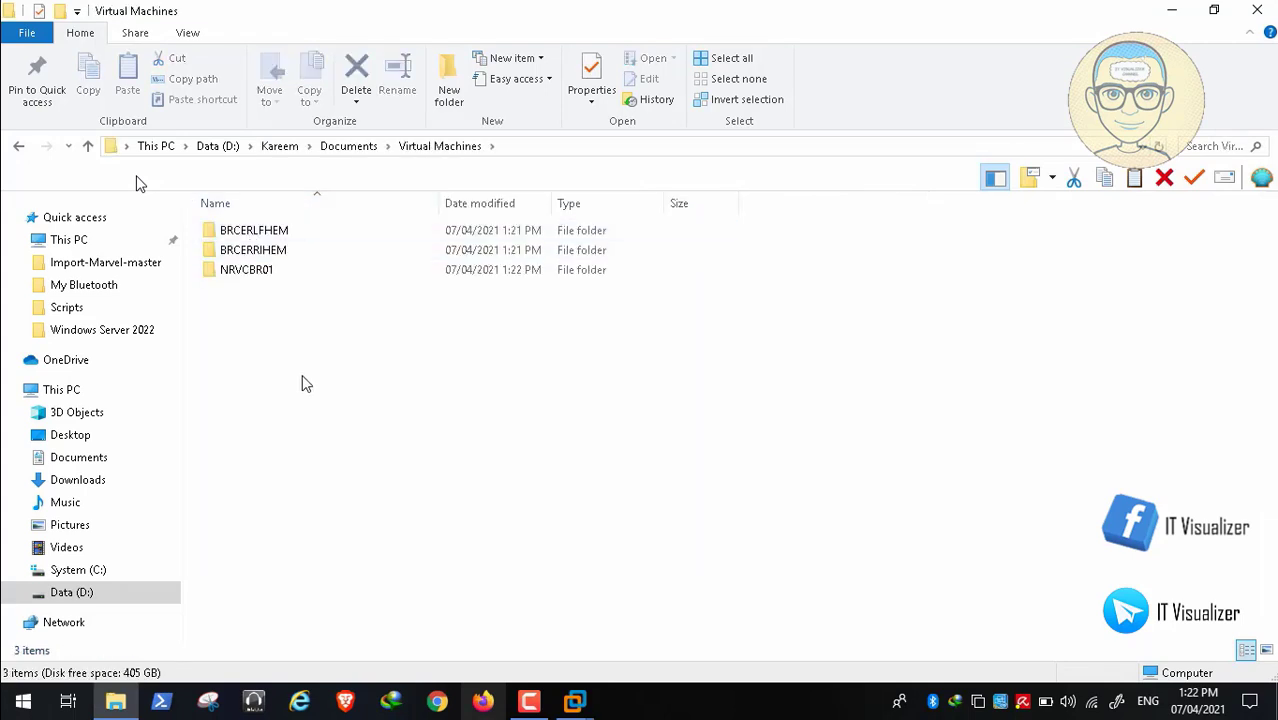
- Create a new folder there named NRVCBR02
right_click(253, 357)
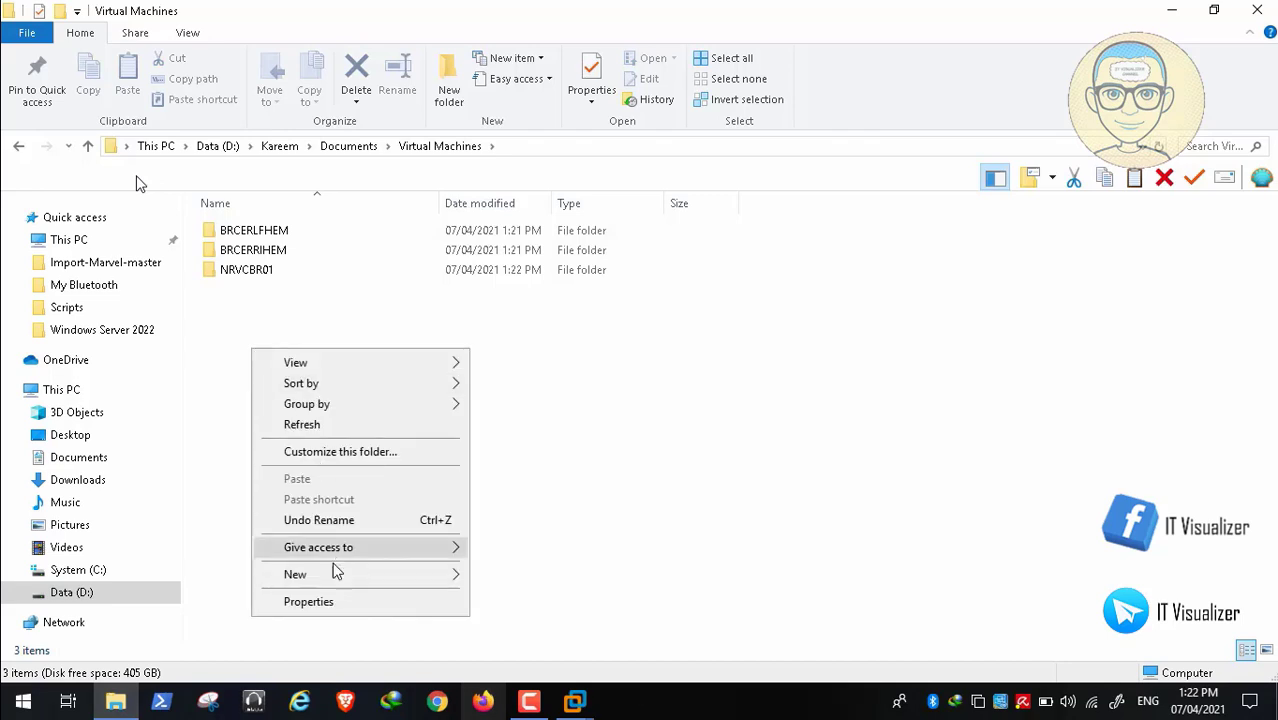
mouse_move(464, 578)
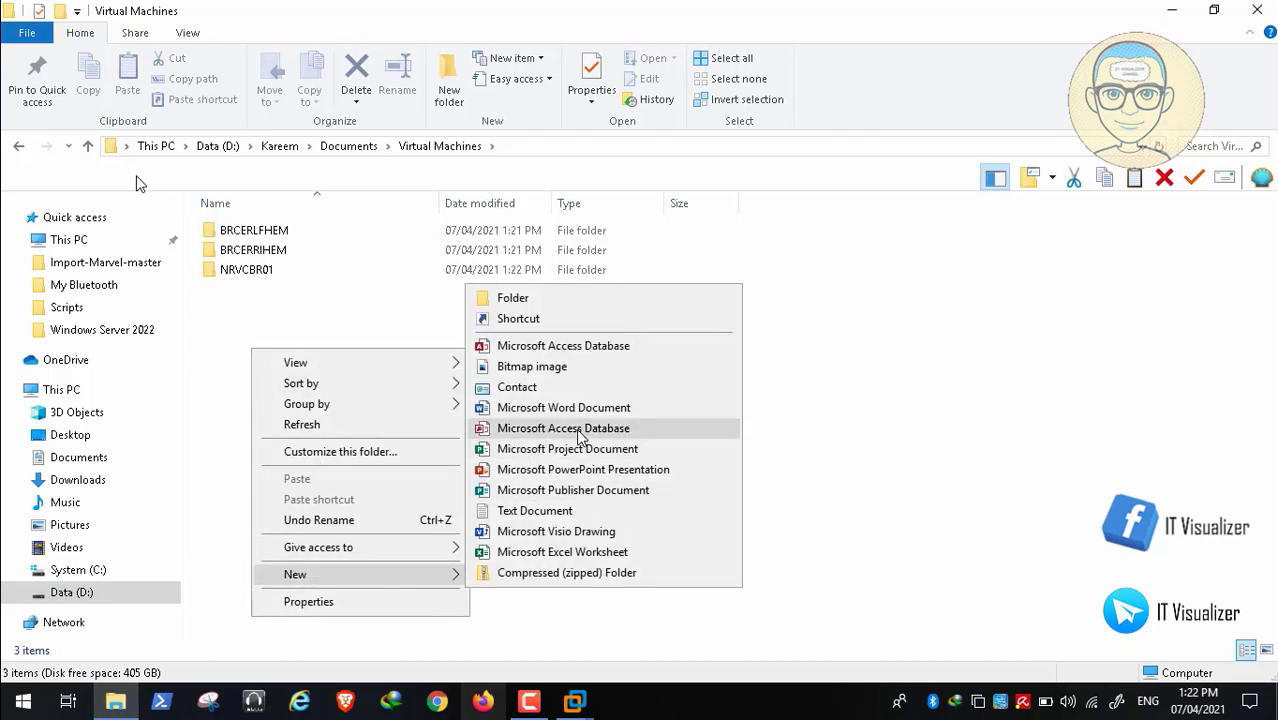
click(560, 297)
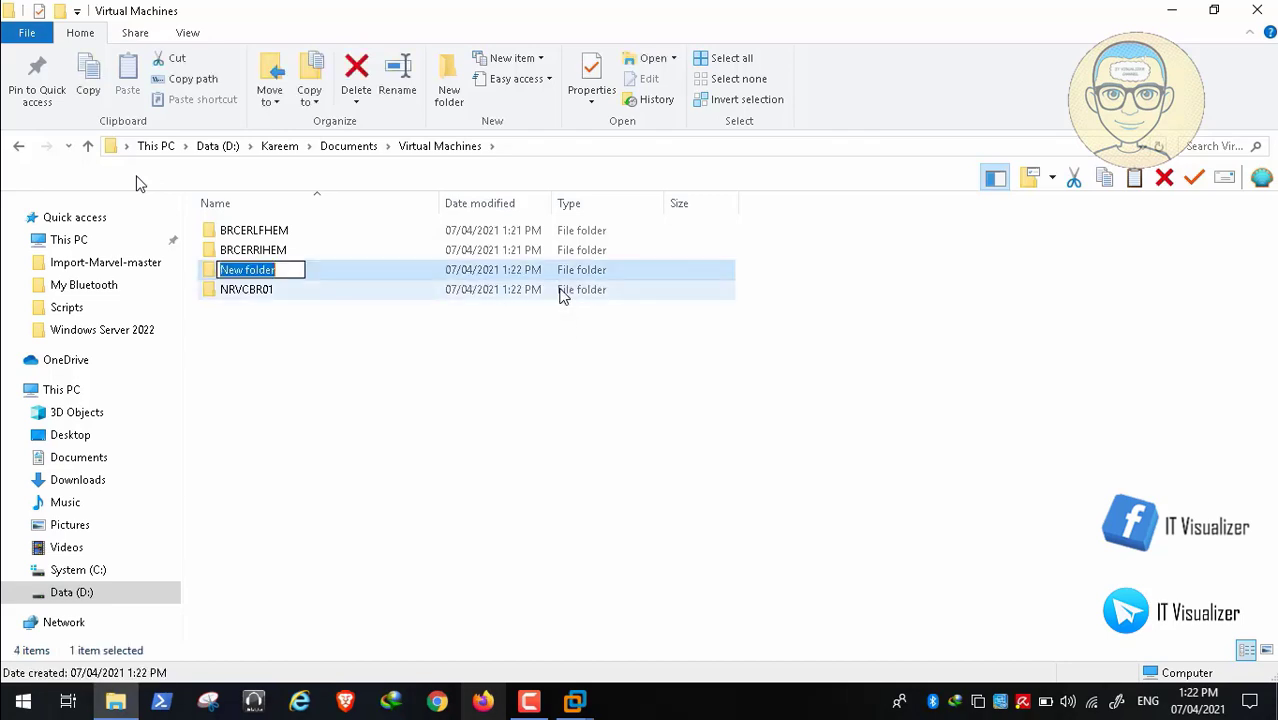
key(BackSpace)
key(ctrl+v)
key(BackSpace)
text(2)
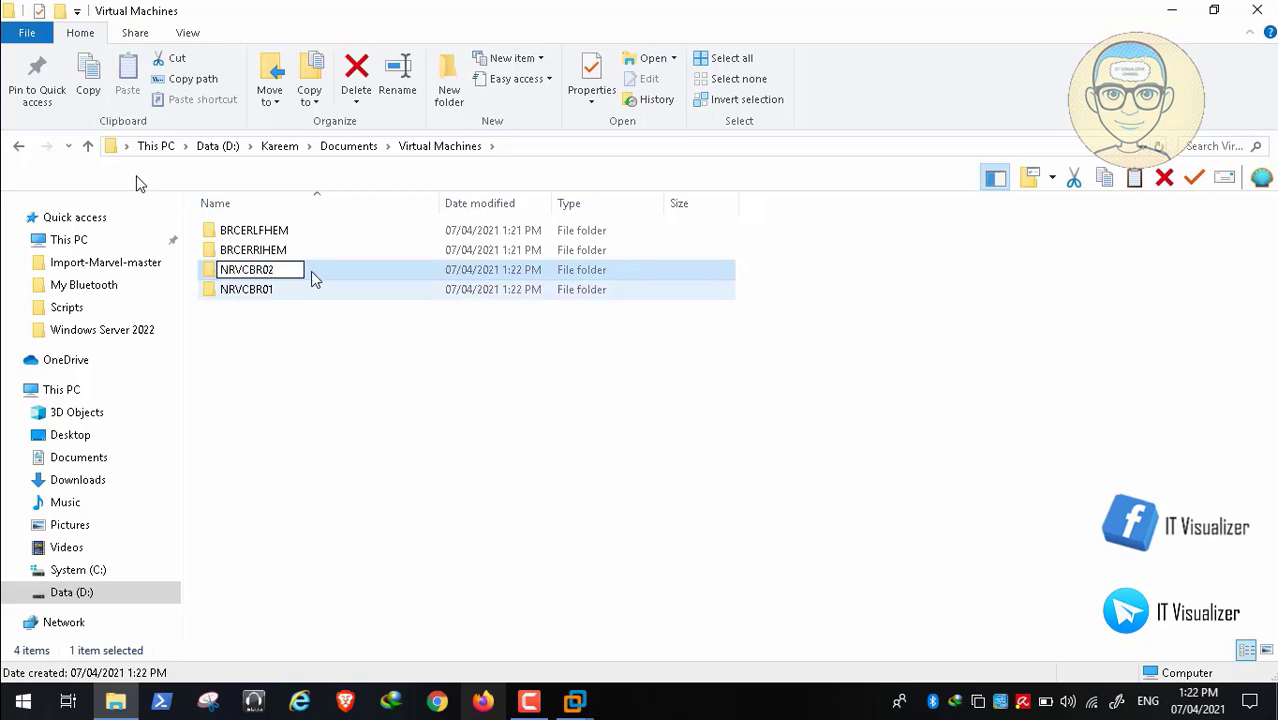
drag(277, 270, 204, 259)
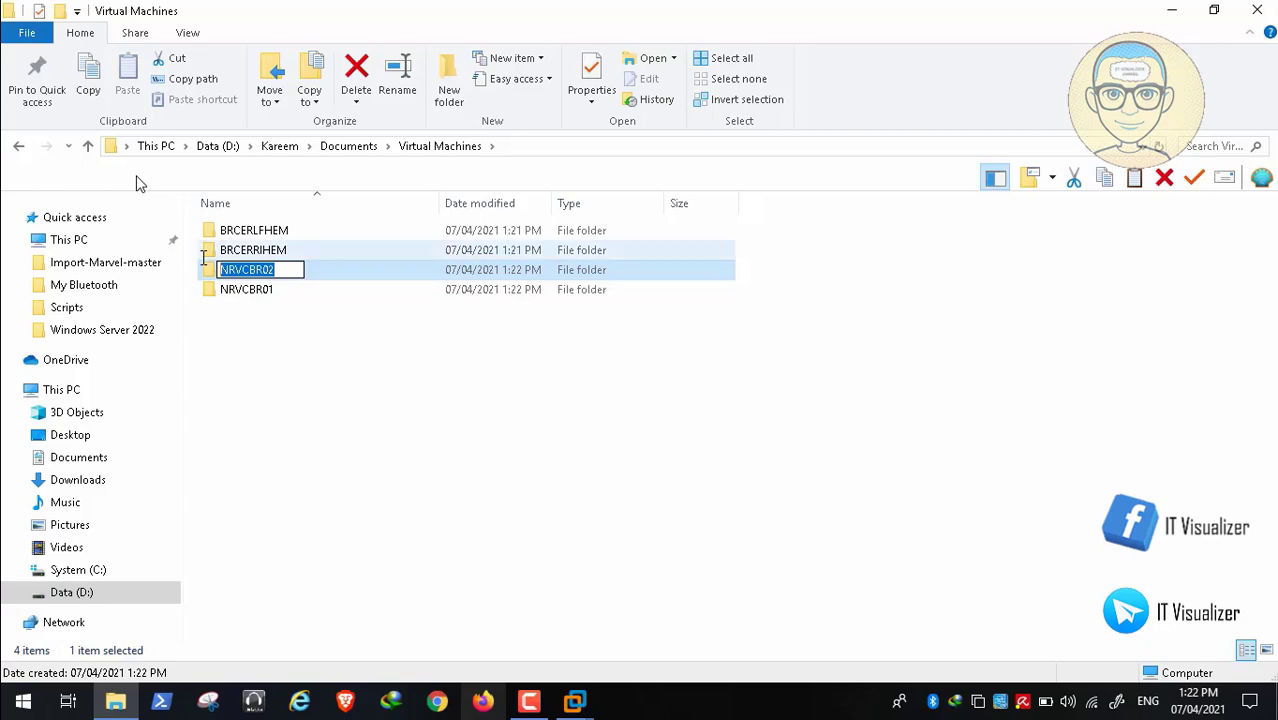
key(Right)
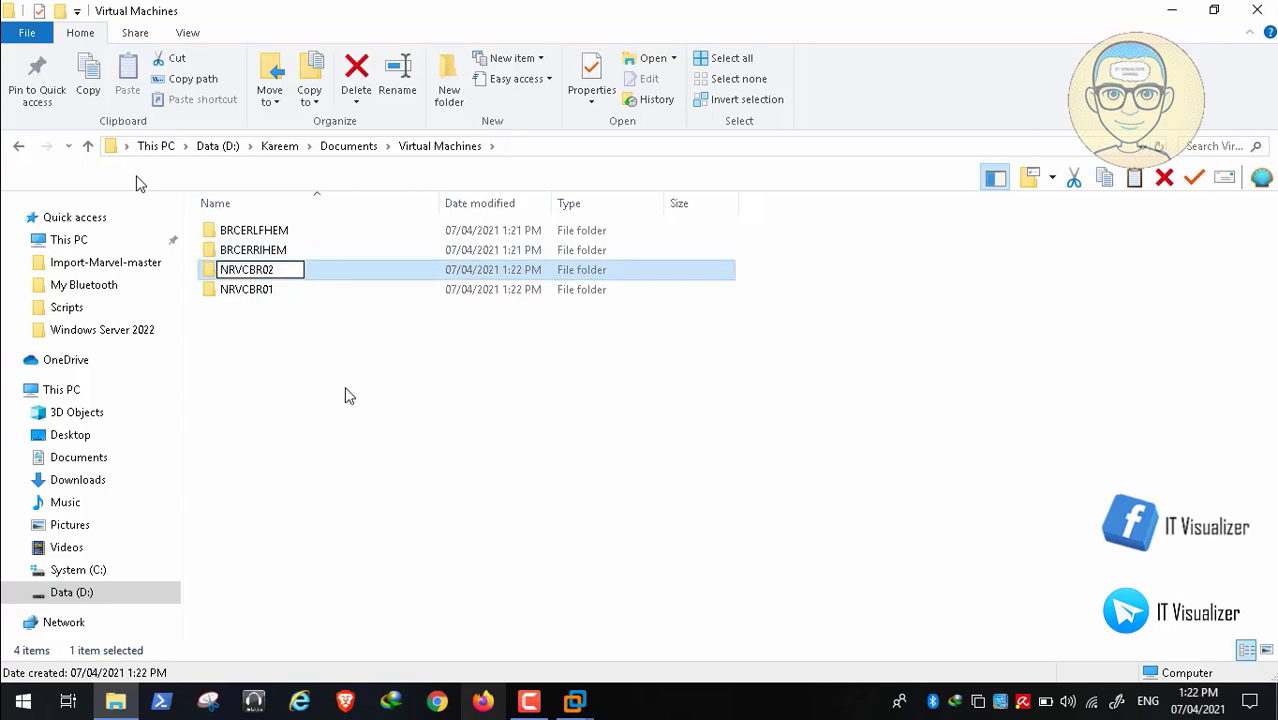
key(Return)
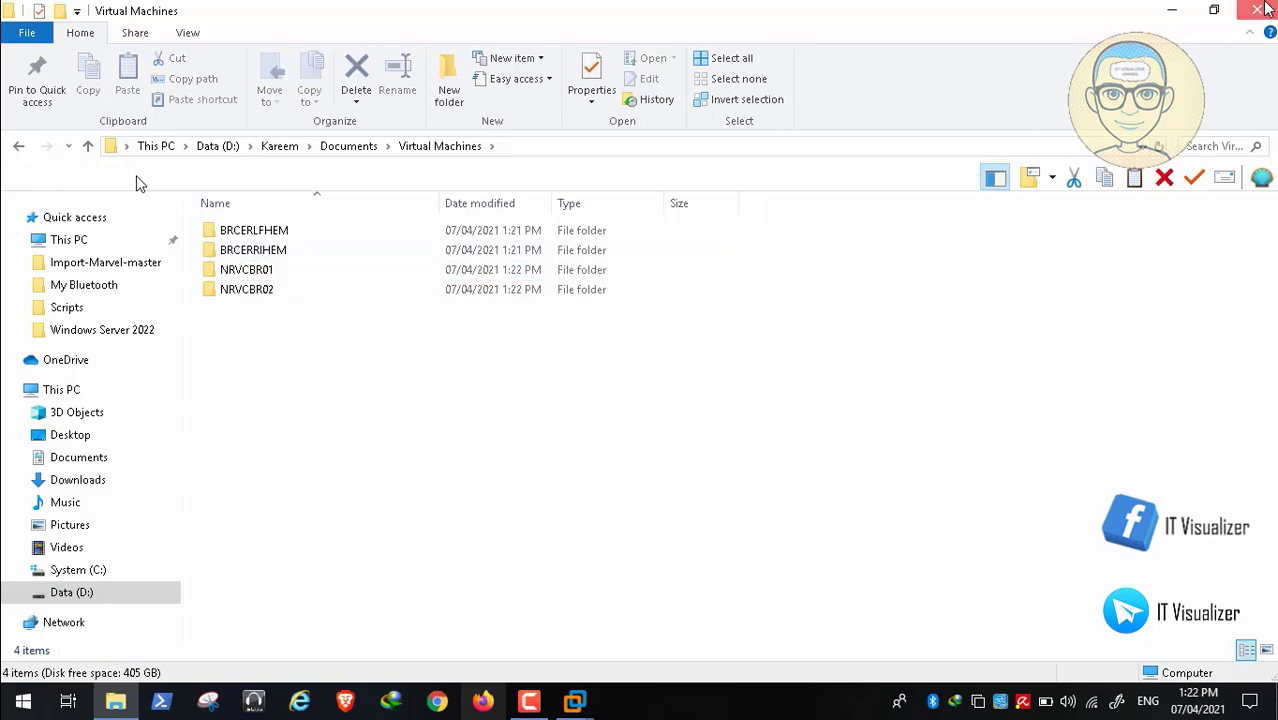
- Close File Explorer and restore VMware Workstation on its Home page
click(1257, 10)
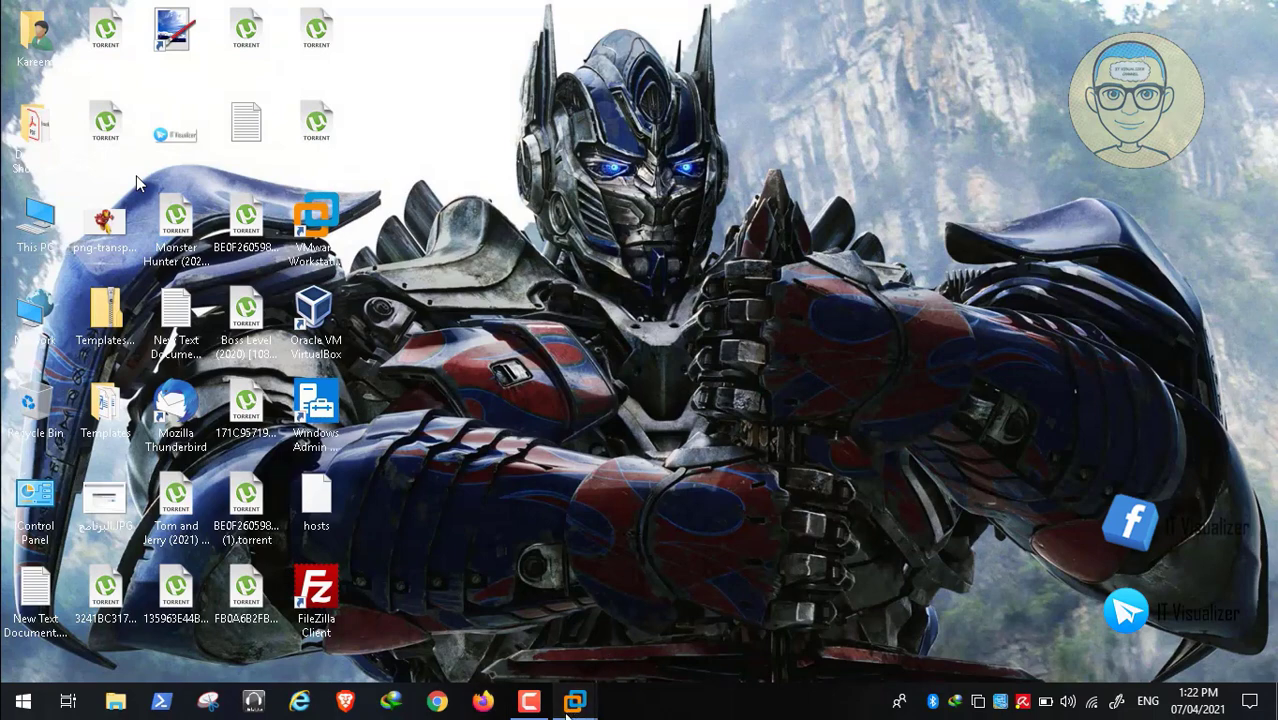
mouse_move(575, 701)
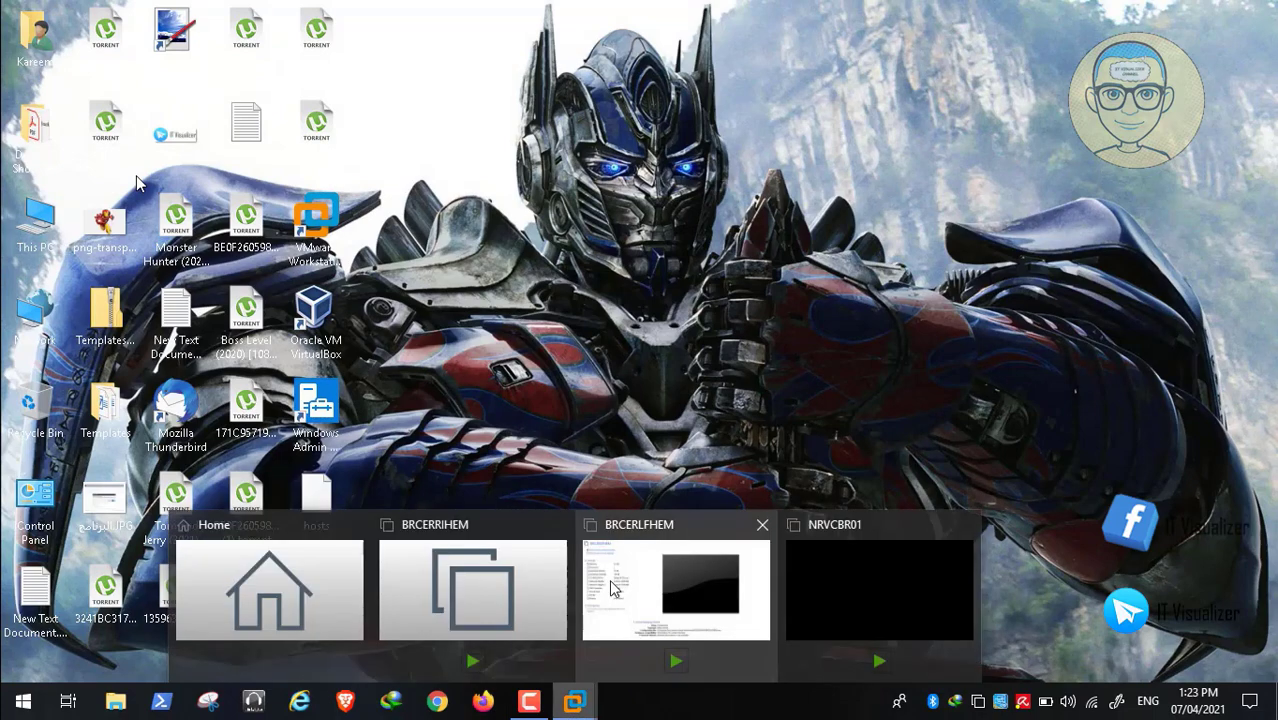
click(290, 588)
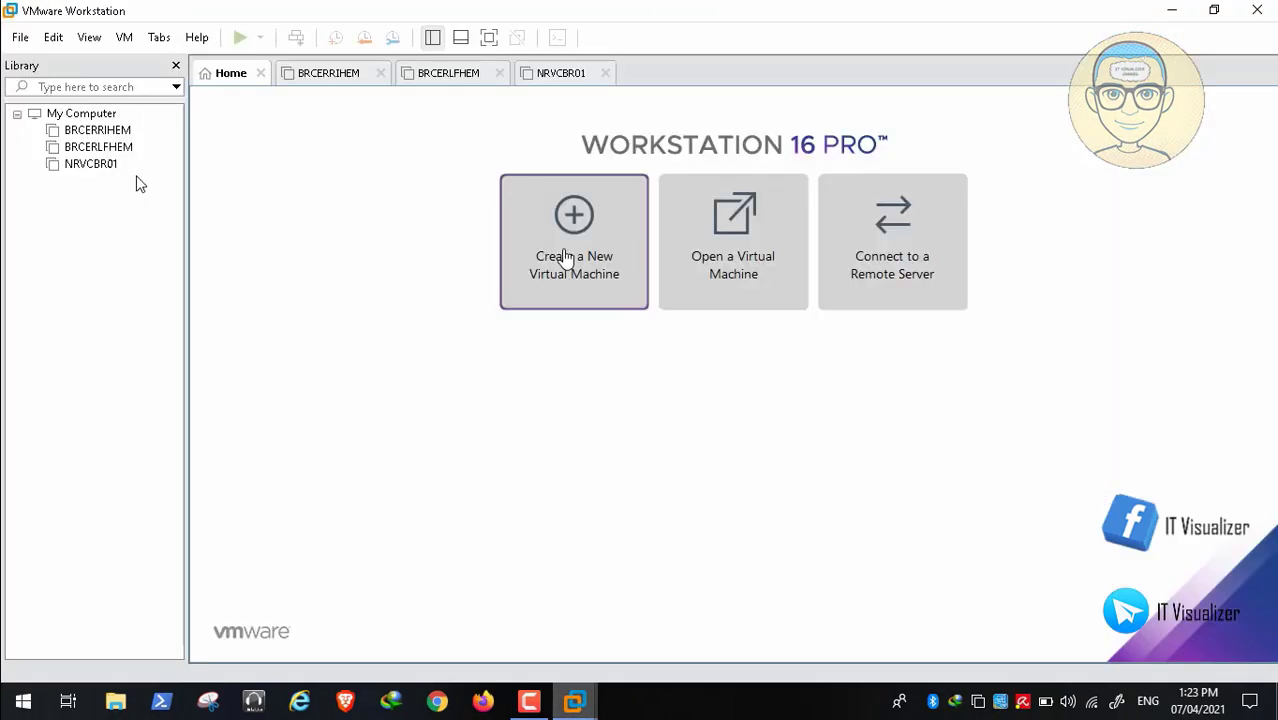
- Start the New Virtual Machine Wizard and name the VM NRVCBR02
click(565, 257)
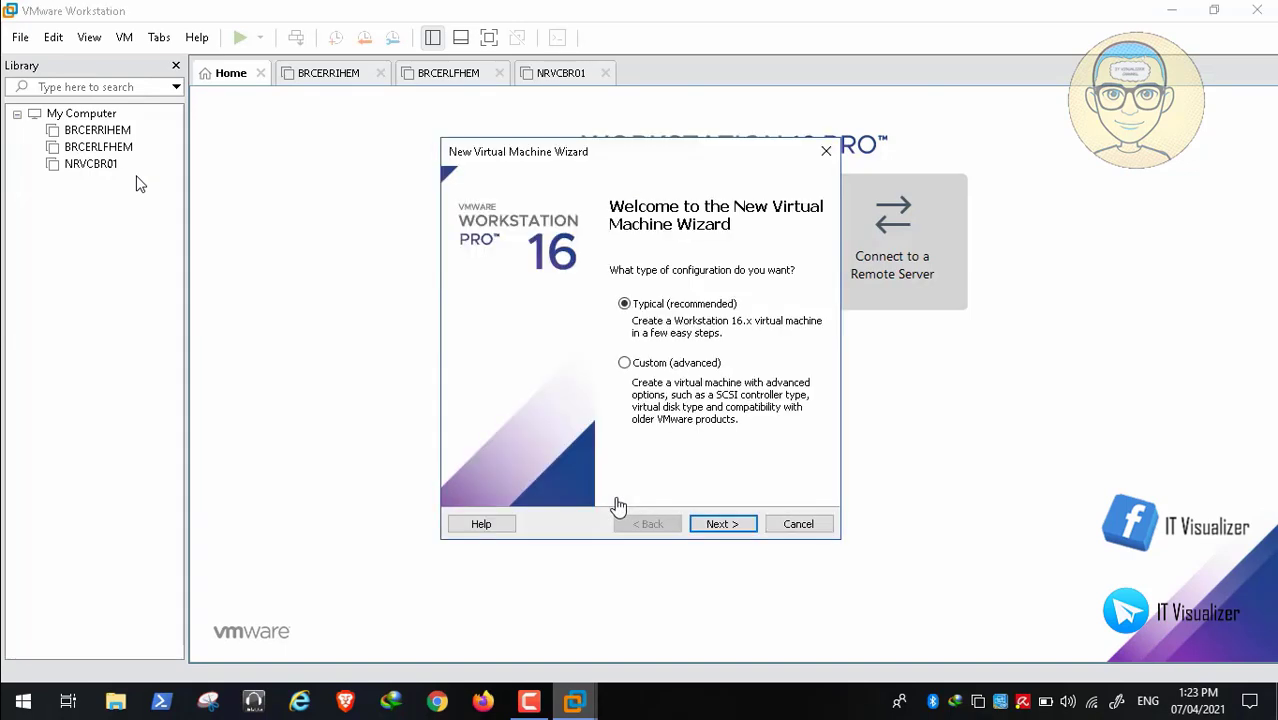
click(737, 526)
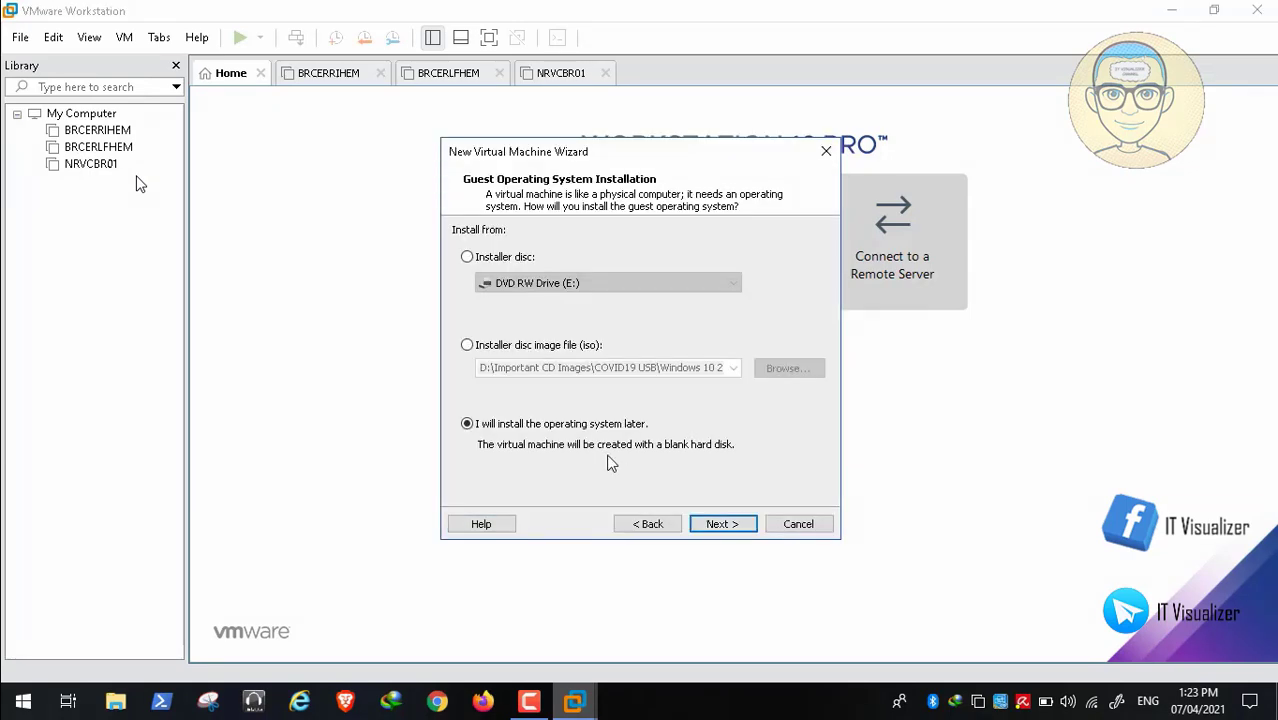
click(722, 530)
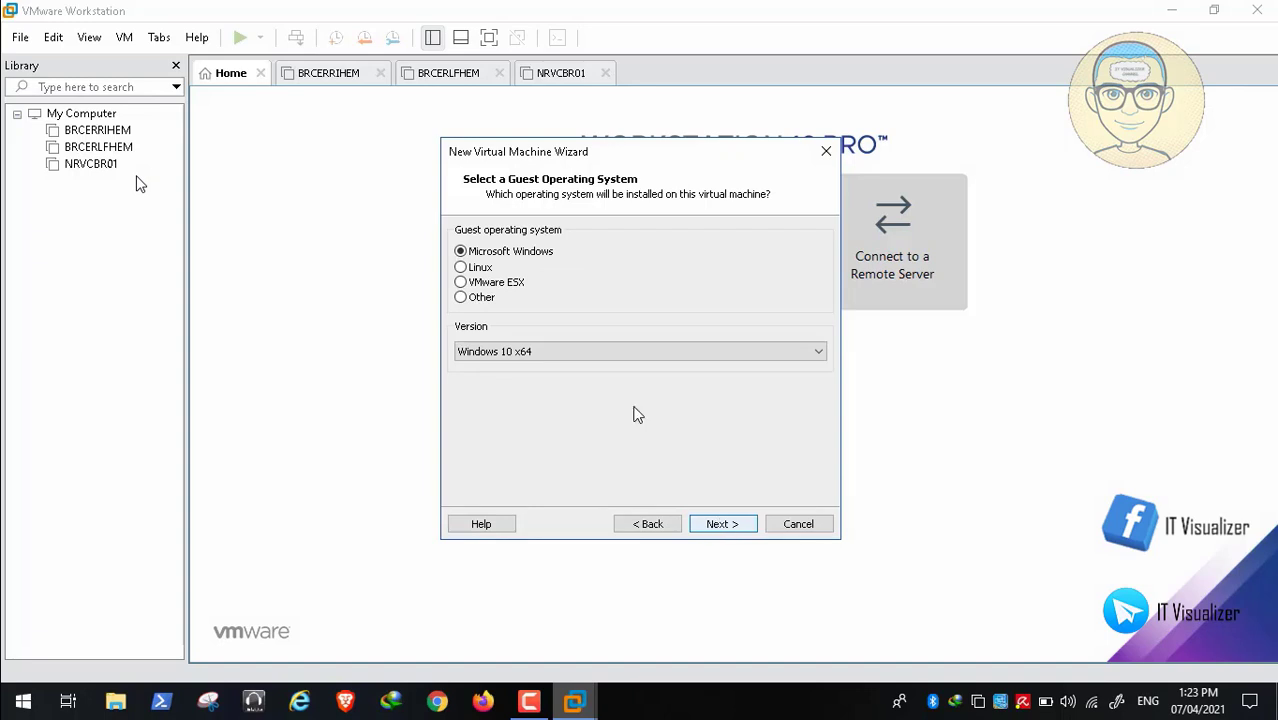
click(722, 524)
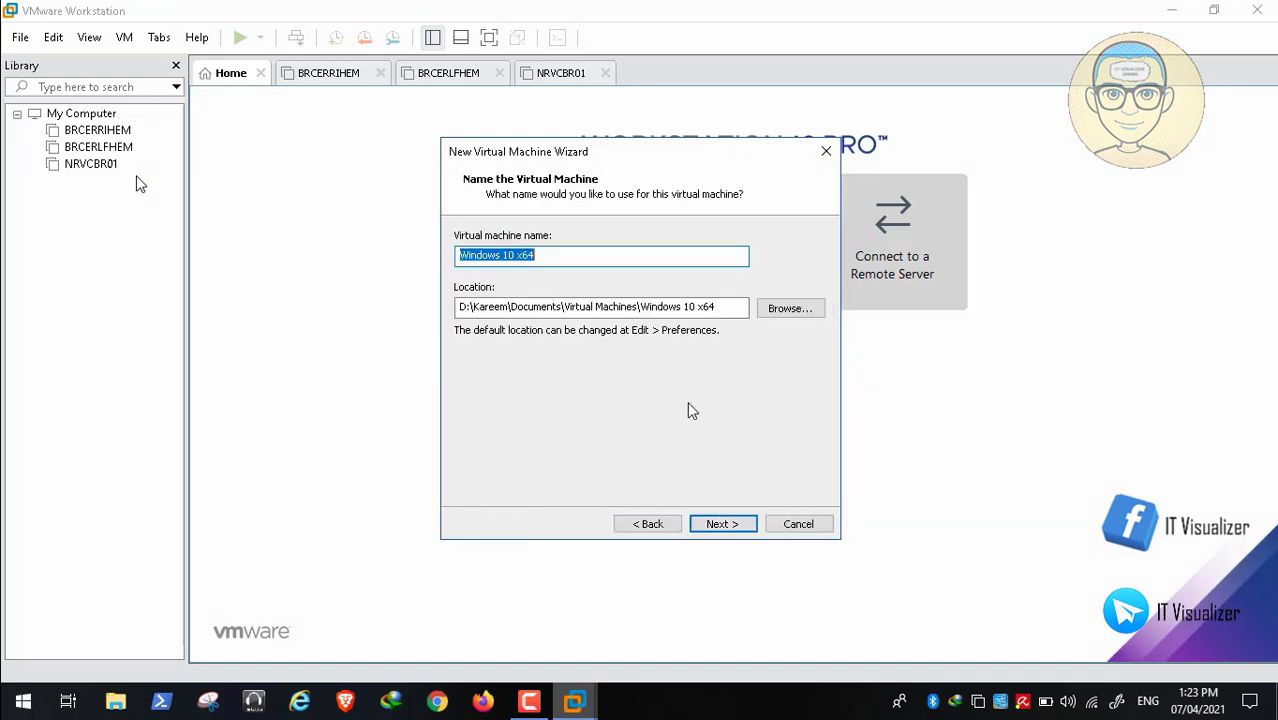
key(BackSpace)
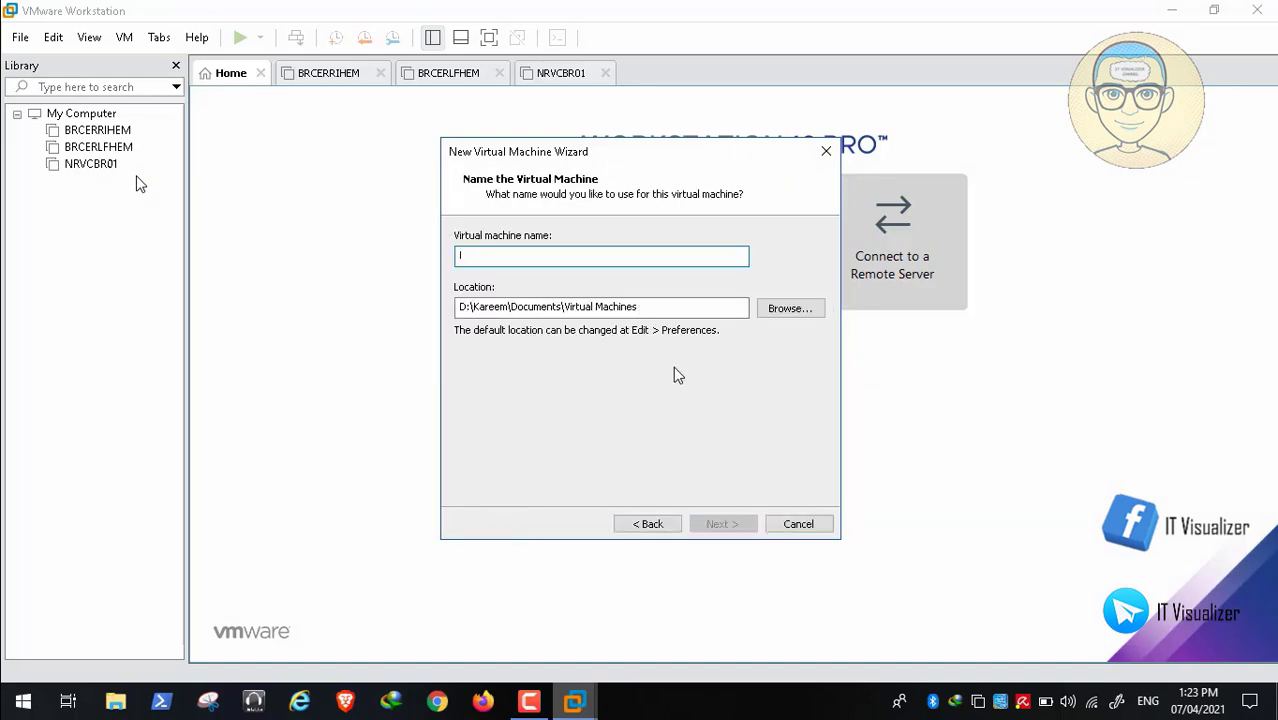
text(NRVCBR02)
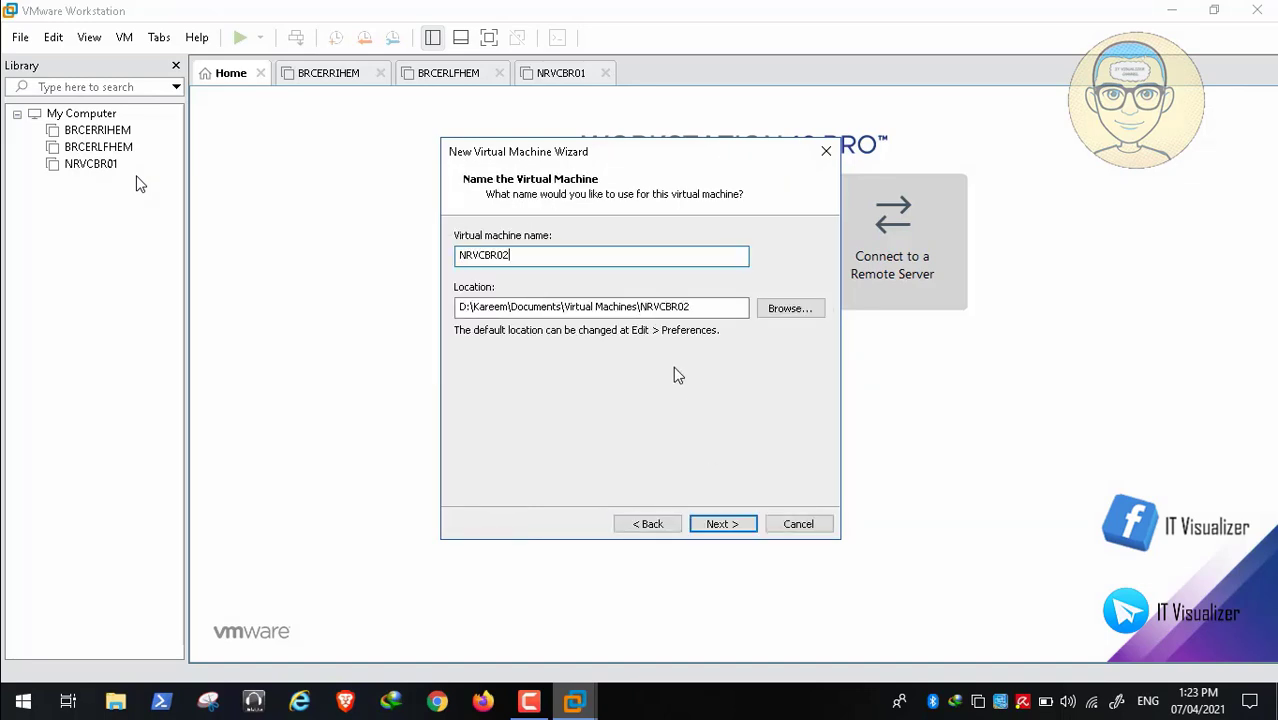
- Set the maximum disk size to 100 GB and reach the summary page
click(720, 523)
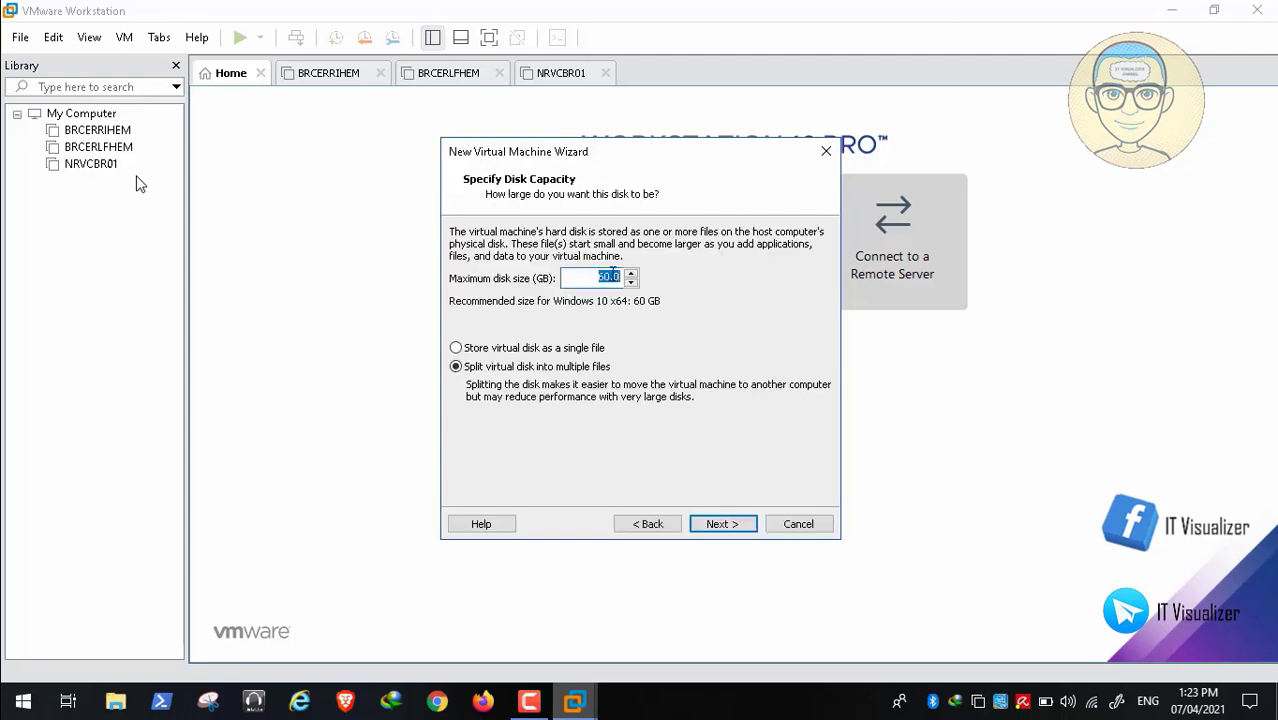
click(609, 276)
key(BackSpace)
text(10)
click(721, 523)
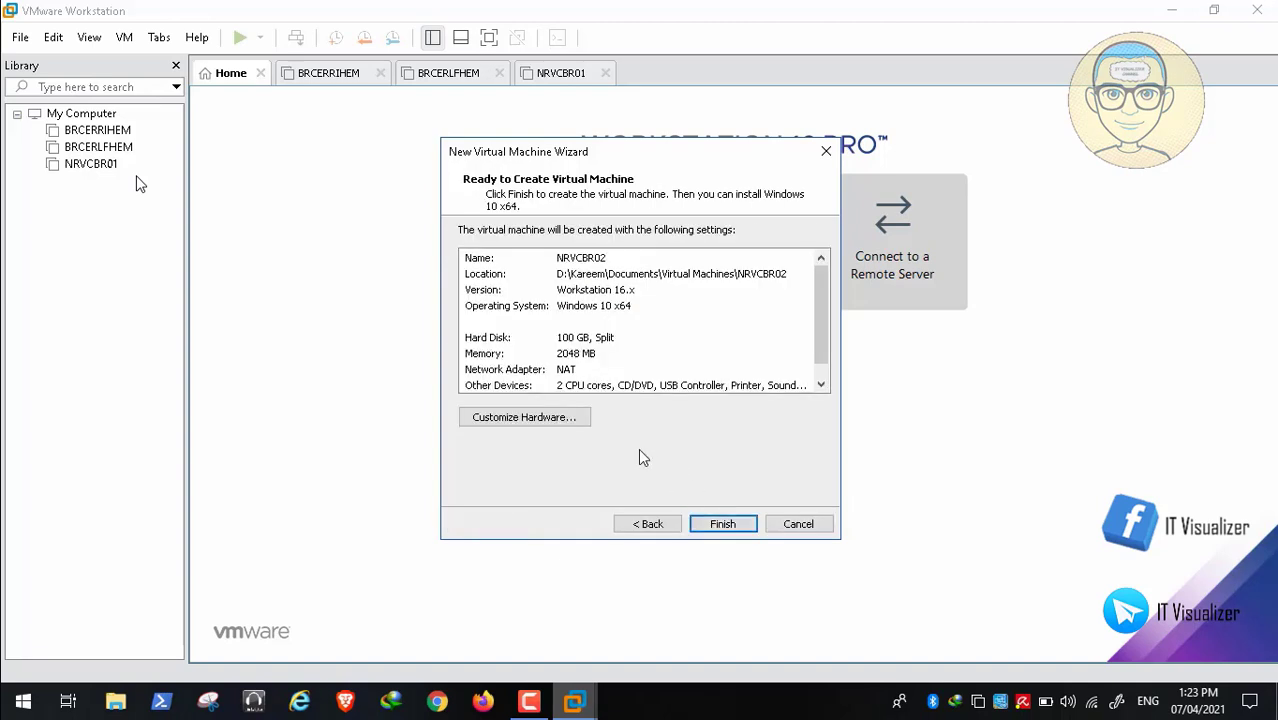
- In Customize Hardware, set the processor to 1 core per processor
click(573, 425)
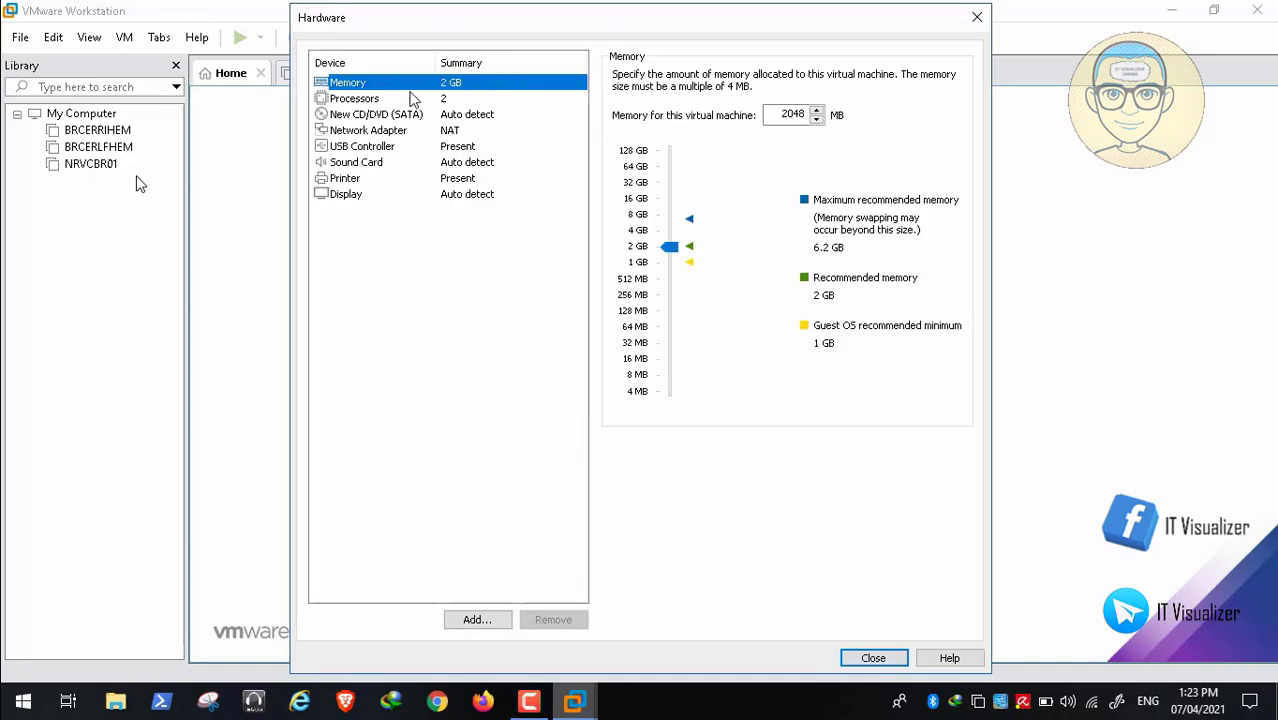
click(414, 98)
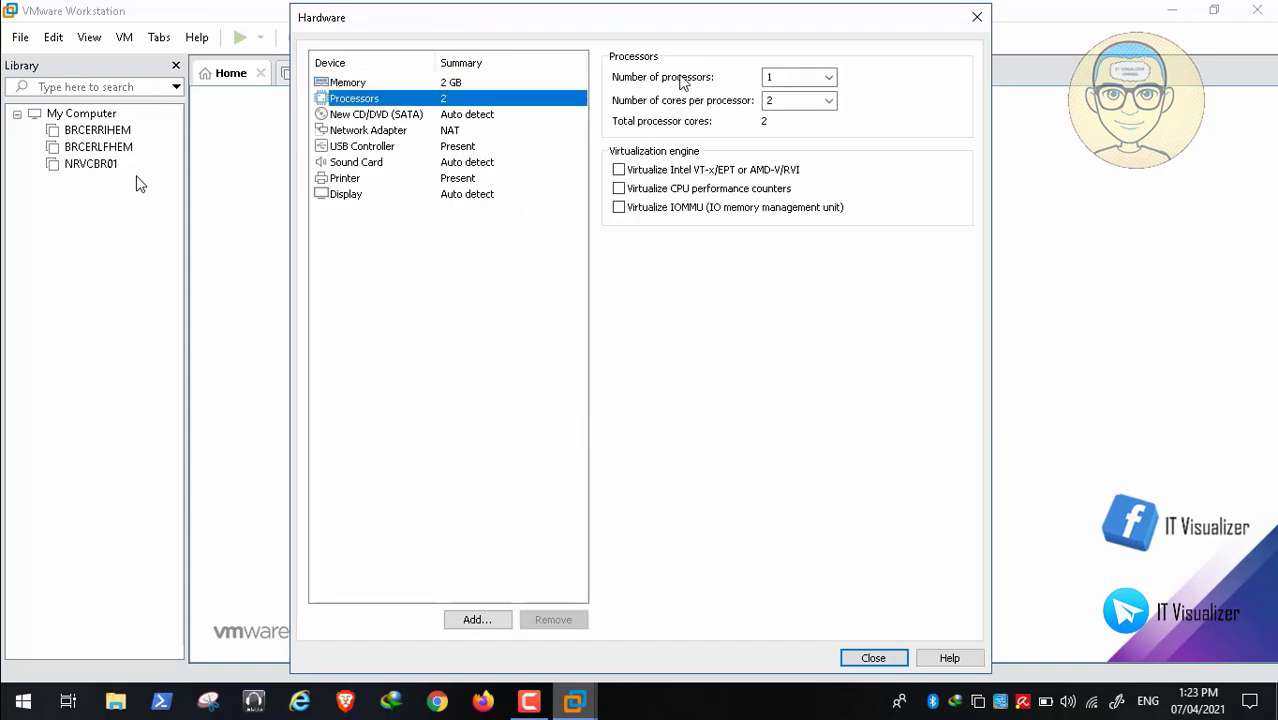
click(829, 100)
click(809, 119)
- Set memory to 1 GB and the network adapter to custom VMnet8 (NAT)
click(449, 84)
click(789, 113)
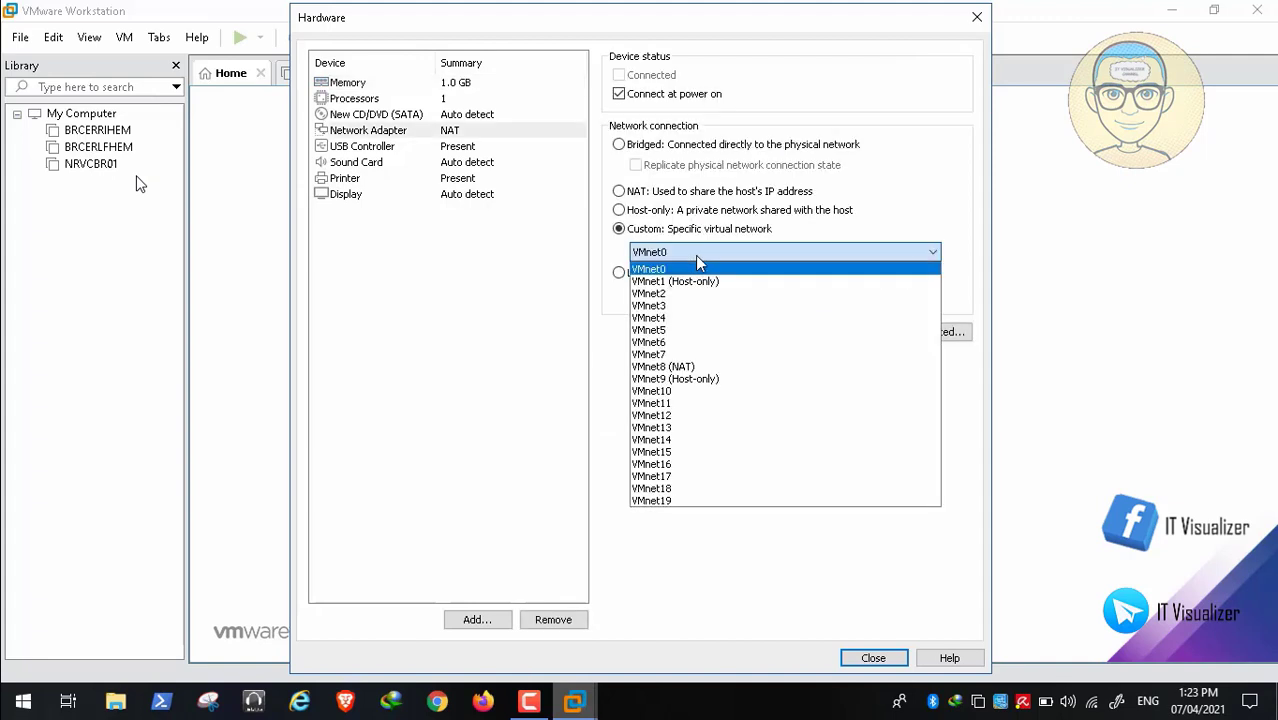
click(711, 369)
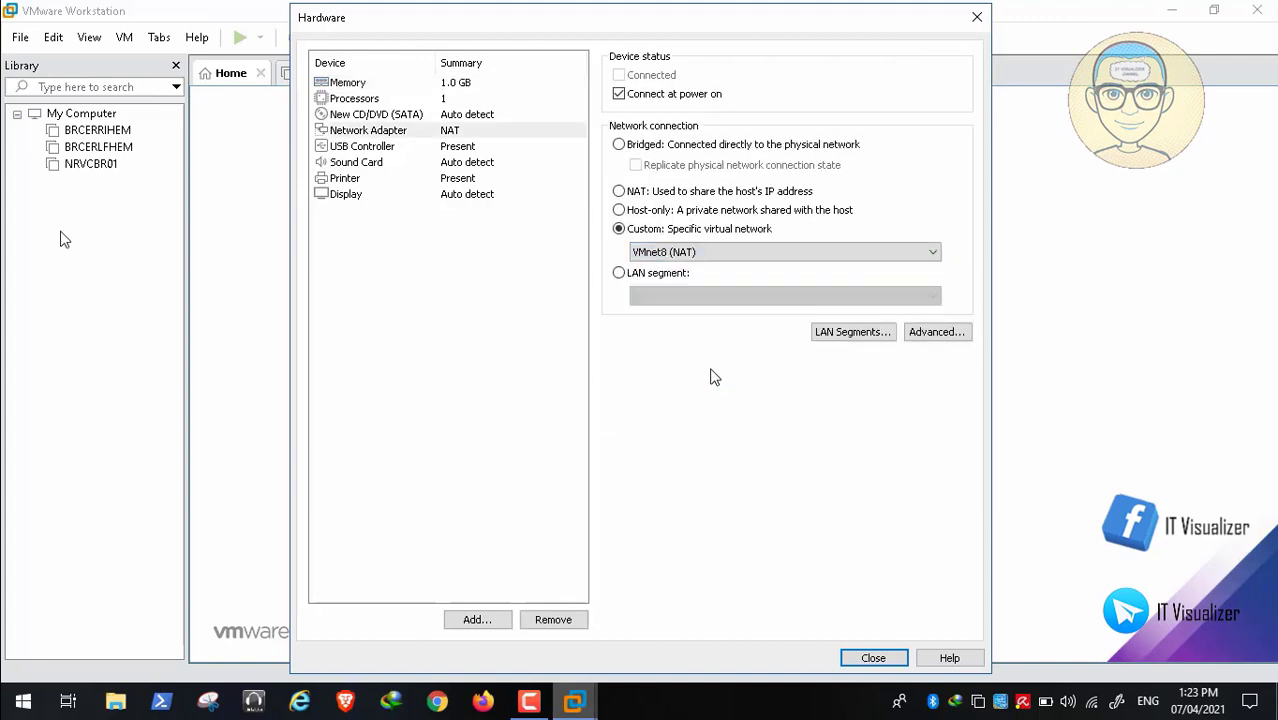
- Pause and then resume the tutorial video playback
click(45, 681)
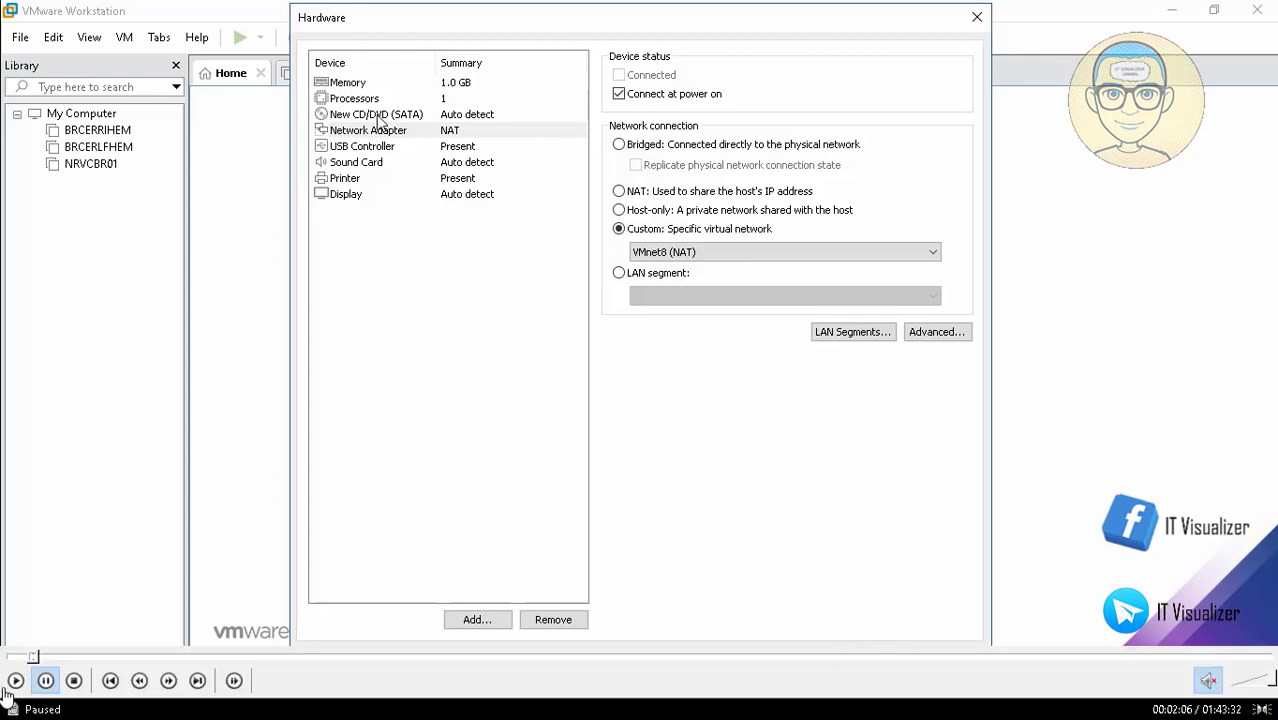
click(15, 681)
click(378, 116)
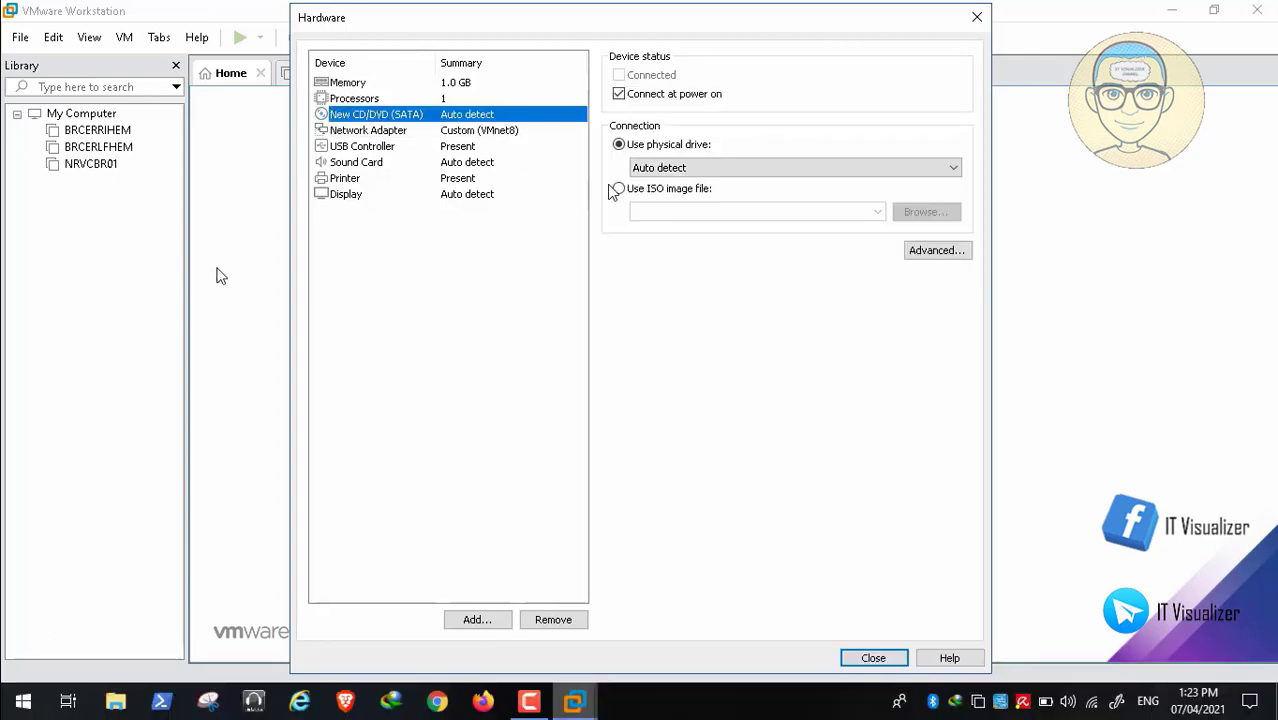
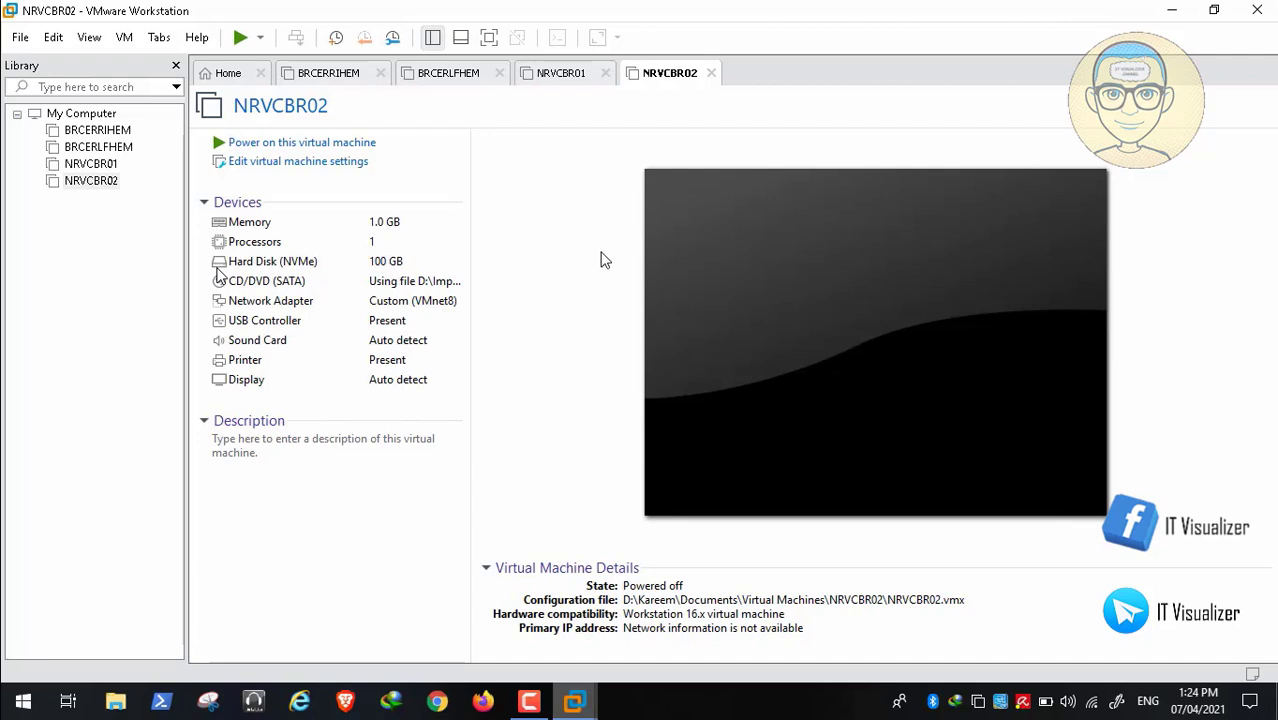
- Power on NRVCBR02 and check its CD/DVD (SATA) device while firmware finds no boot media
click(325, 146)
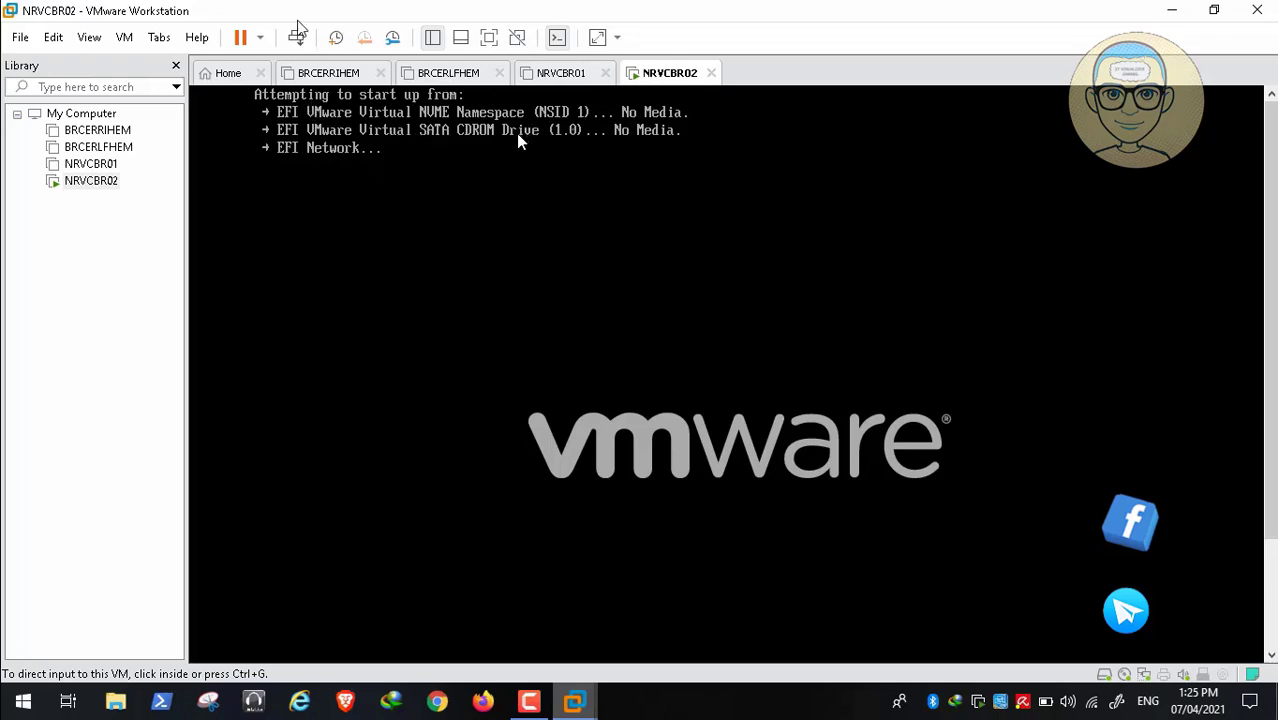
click(121, 42)
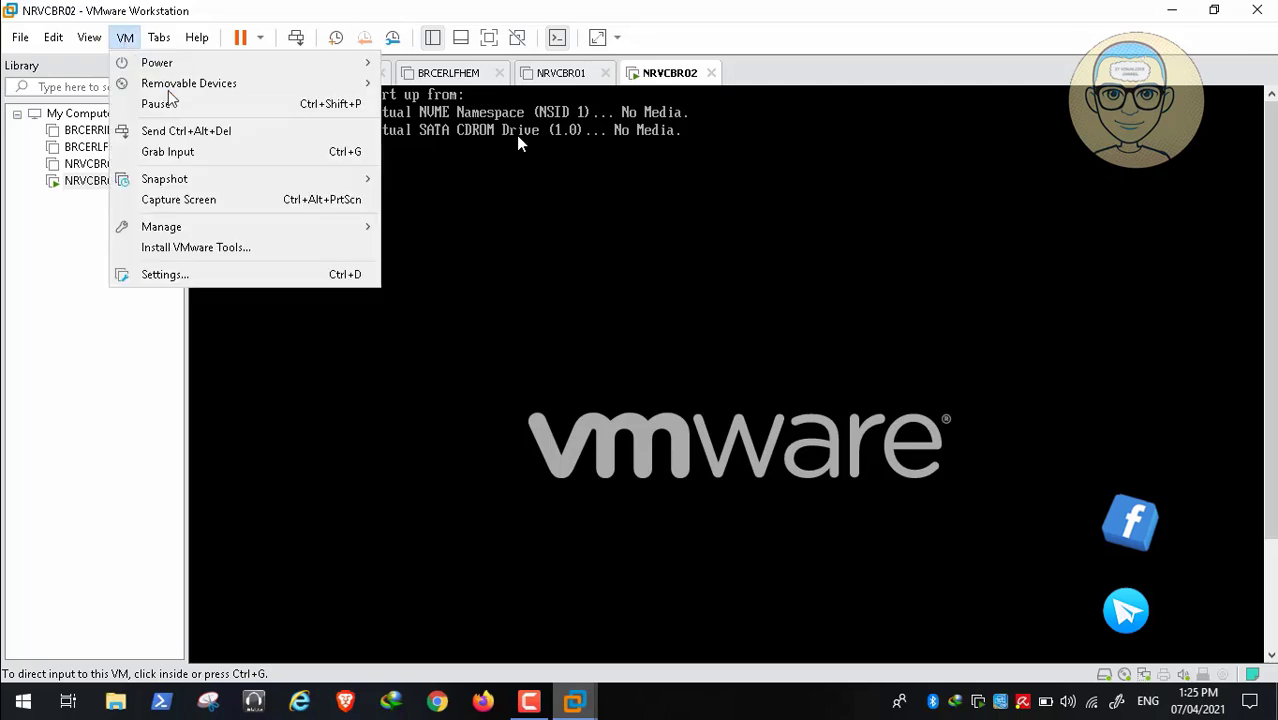
mouse_move(170, 93)
mouse_move(428, 88)
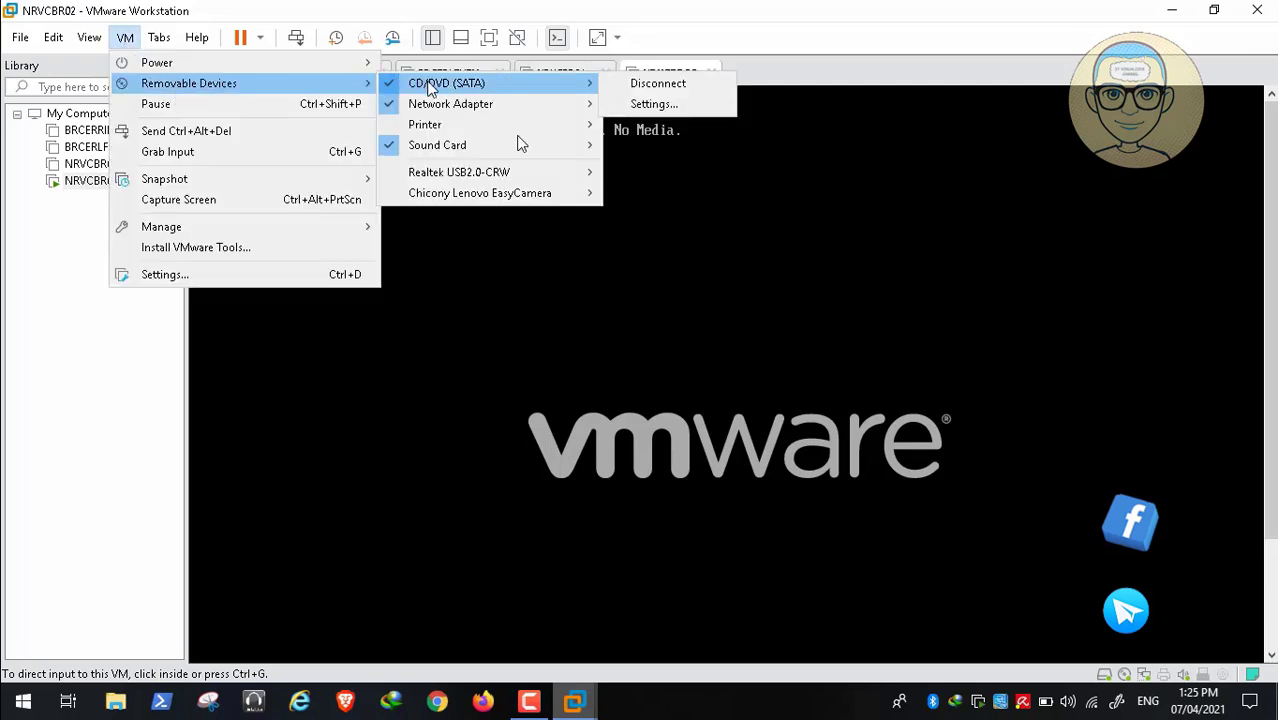
click(741, 247)
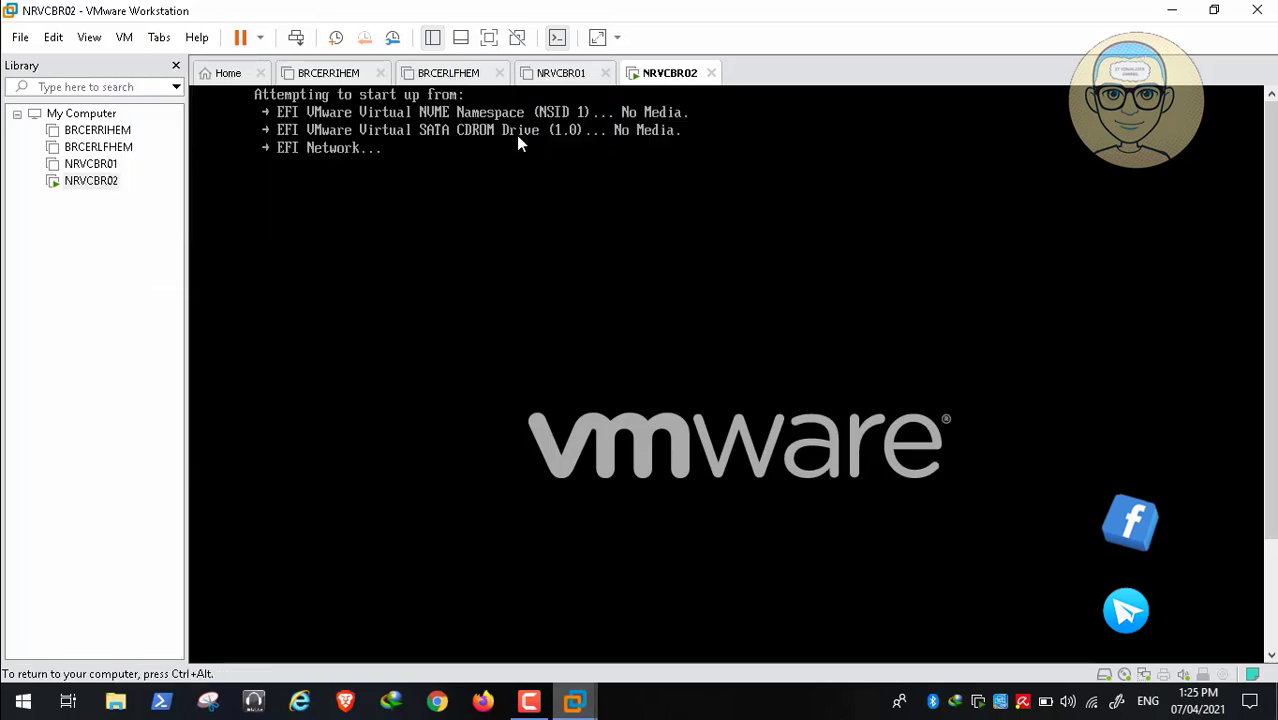
key(ctrl+alt)
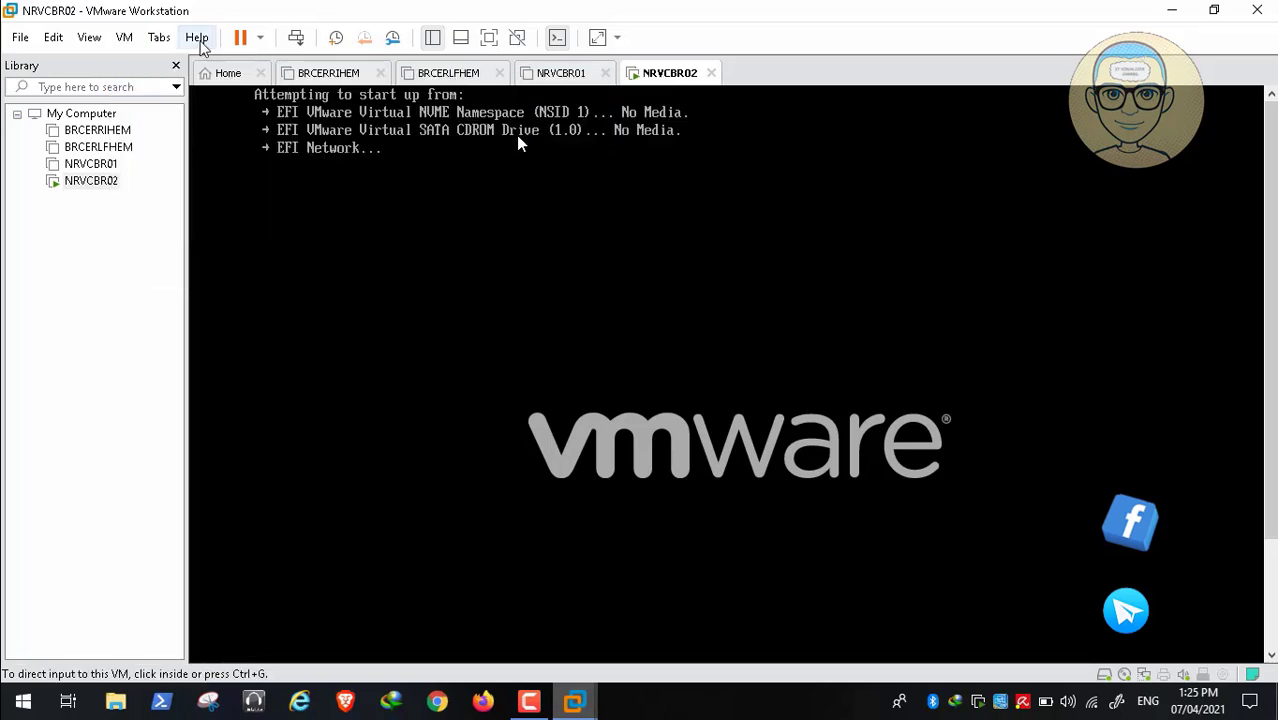
- Shut down the NRVCBR02 guest operating system
click(260, 37)
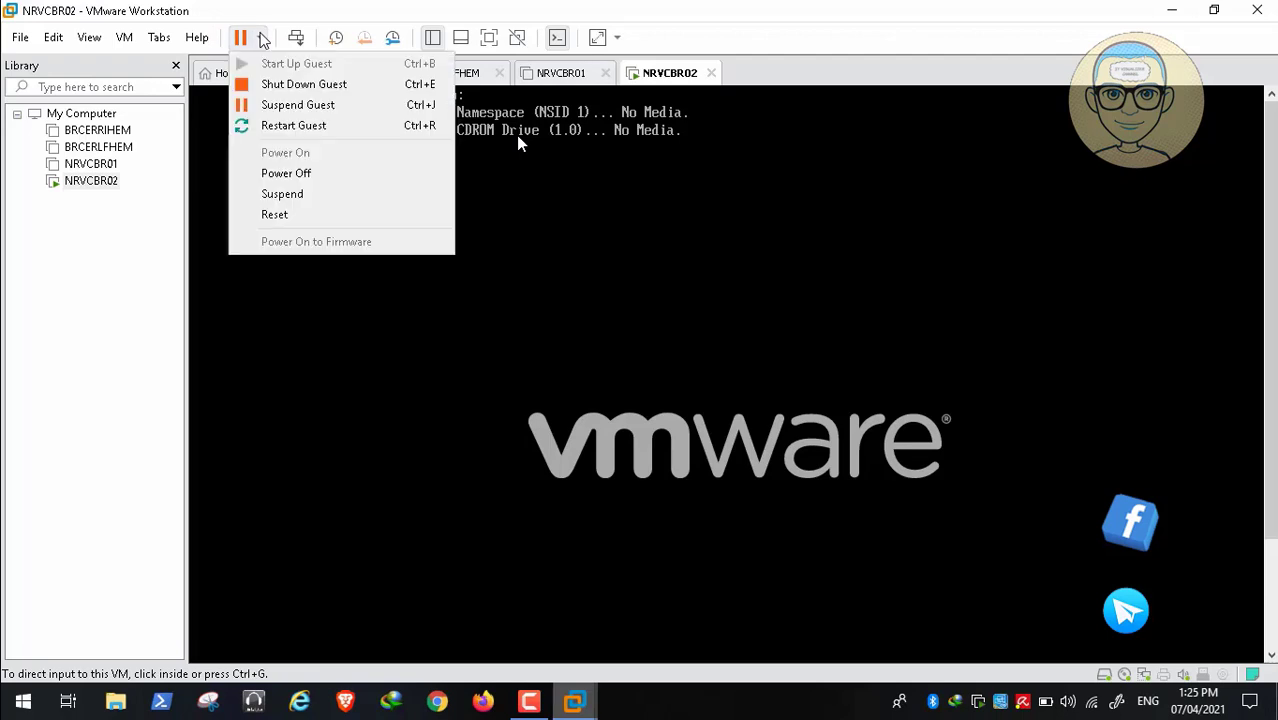
click(280, 86)
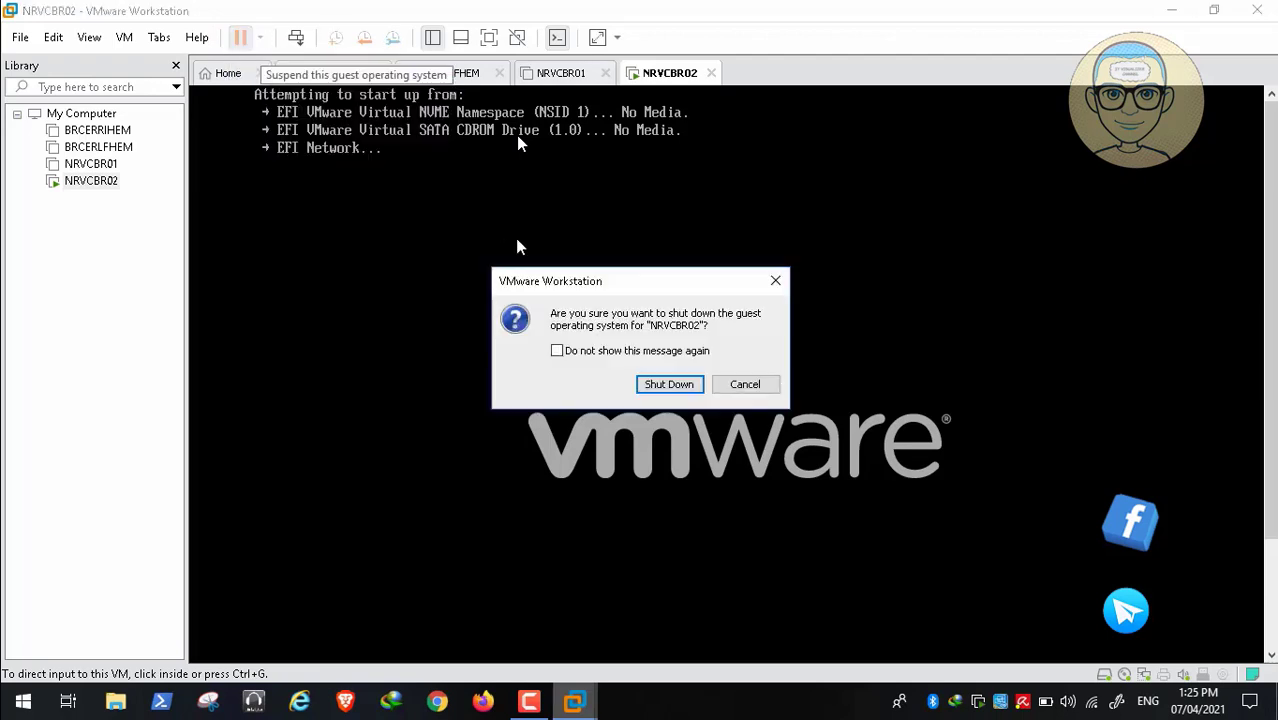
click(662, 384)
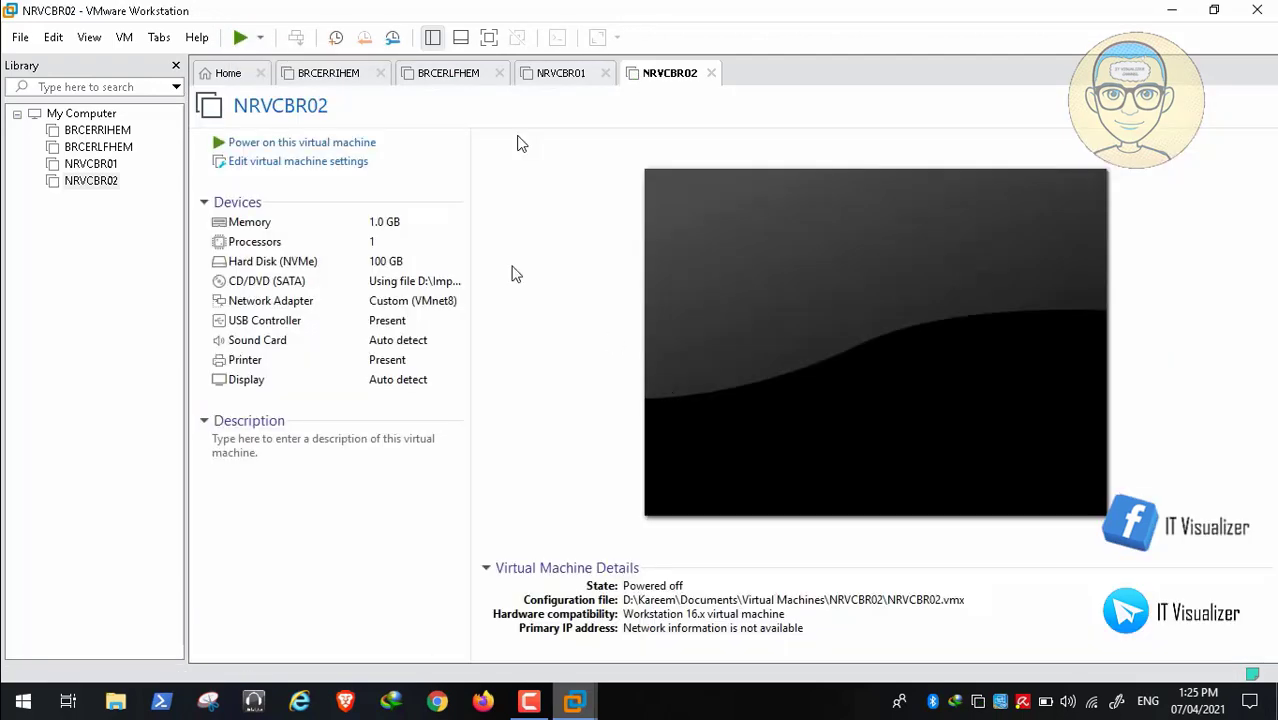
- Point the CD/DVD drive at LTSC.X64.es-ES.MAR2021.ISO, save the settings, and power the VM on
click(331, 170)
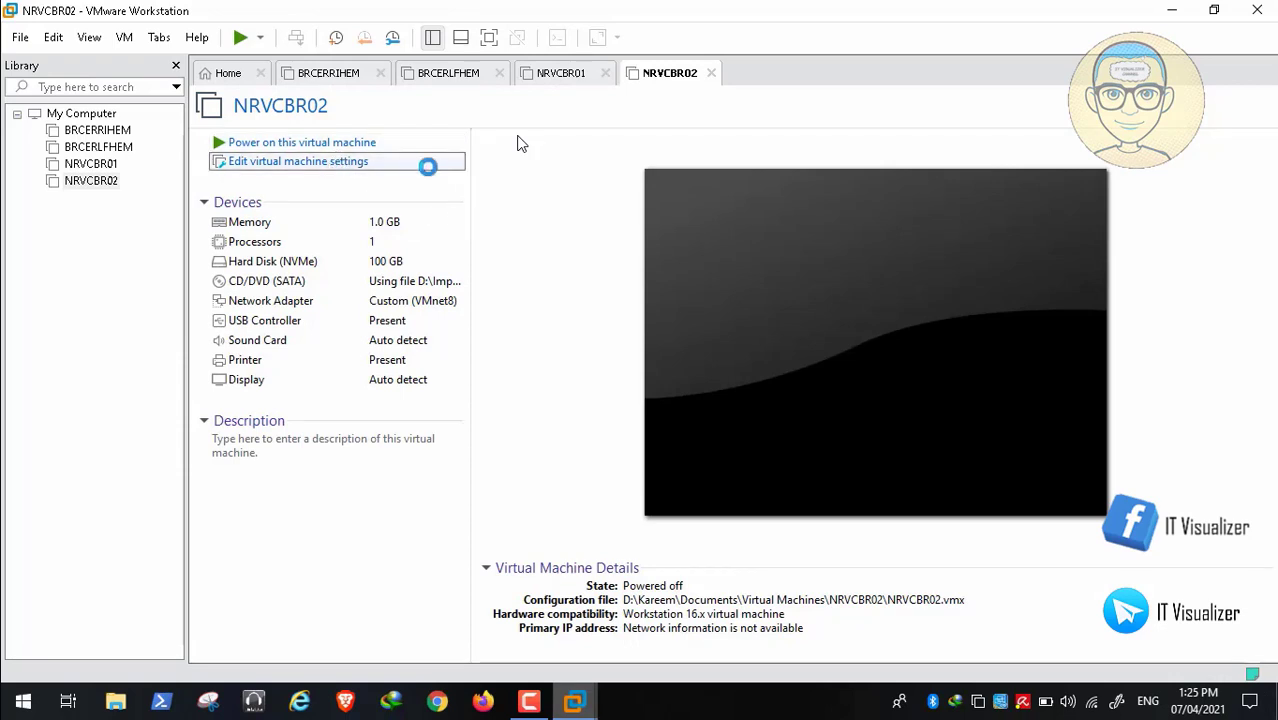
click(400, 147)
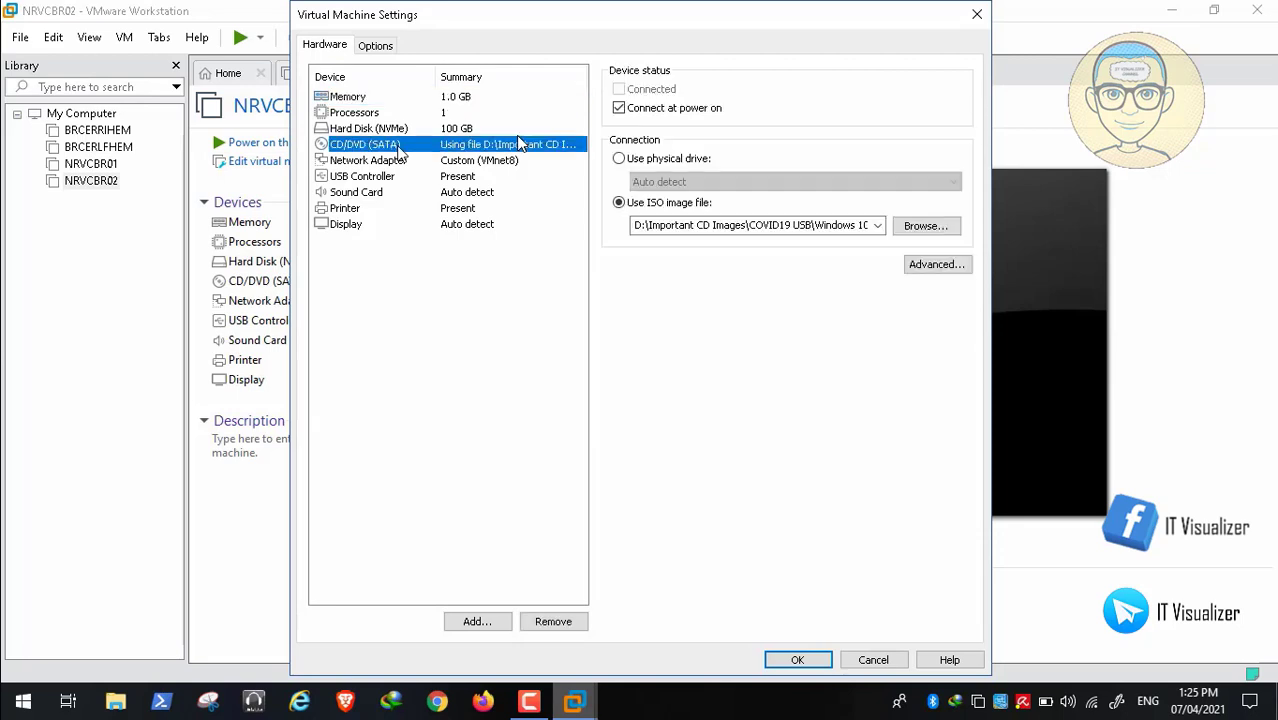
click(912, 224)
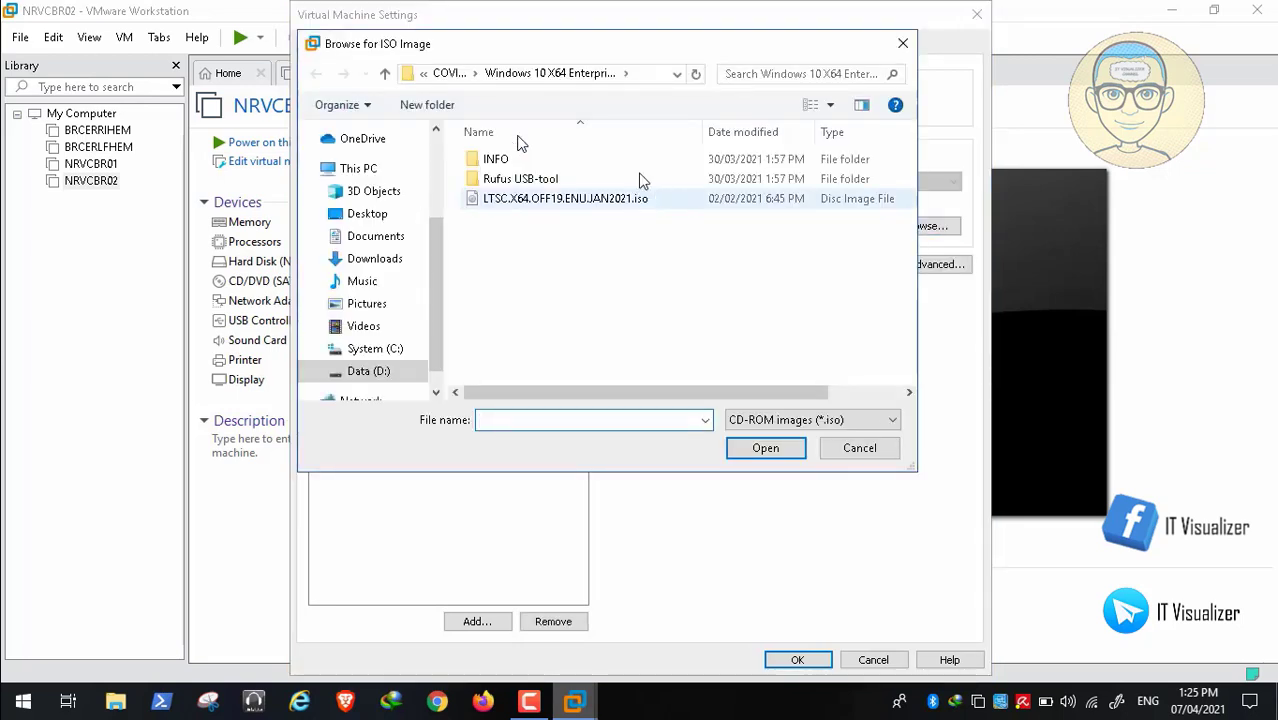
click(448, 74)
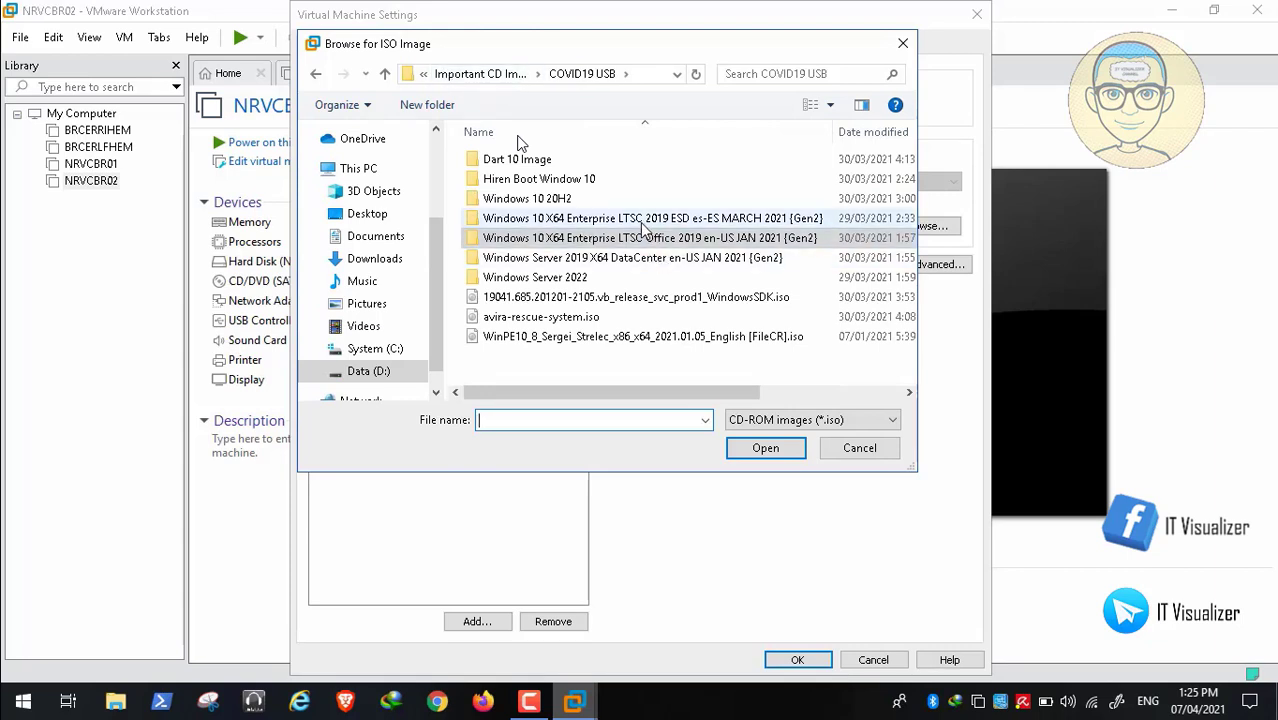
click(642, 228)
double_click(642, 228)
click(594, 200)
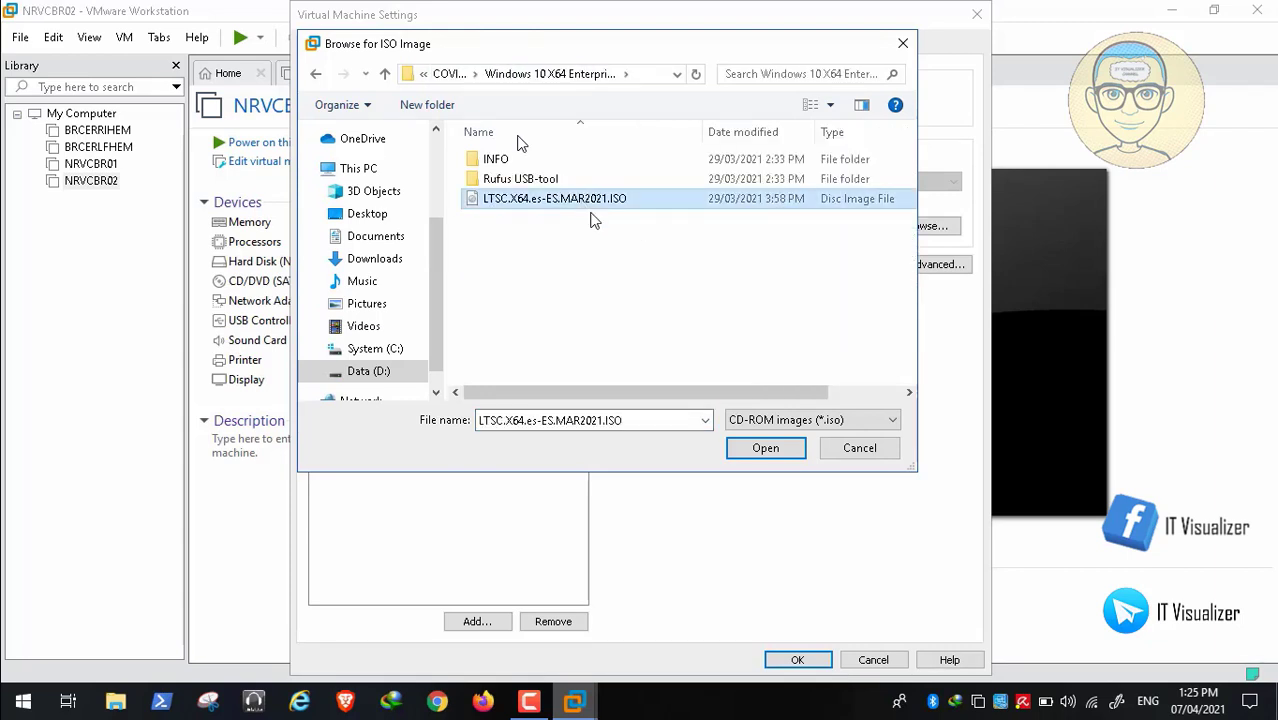
click(758, 445)
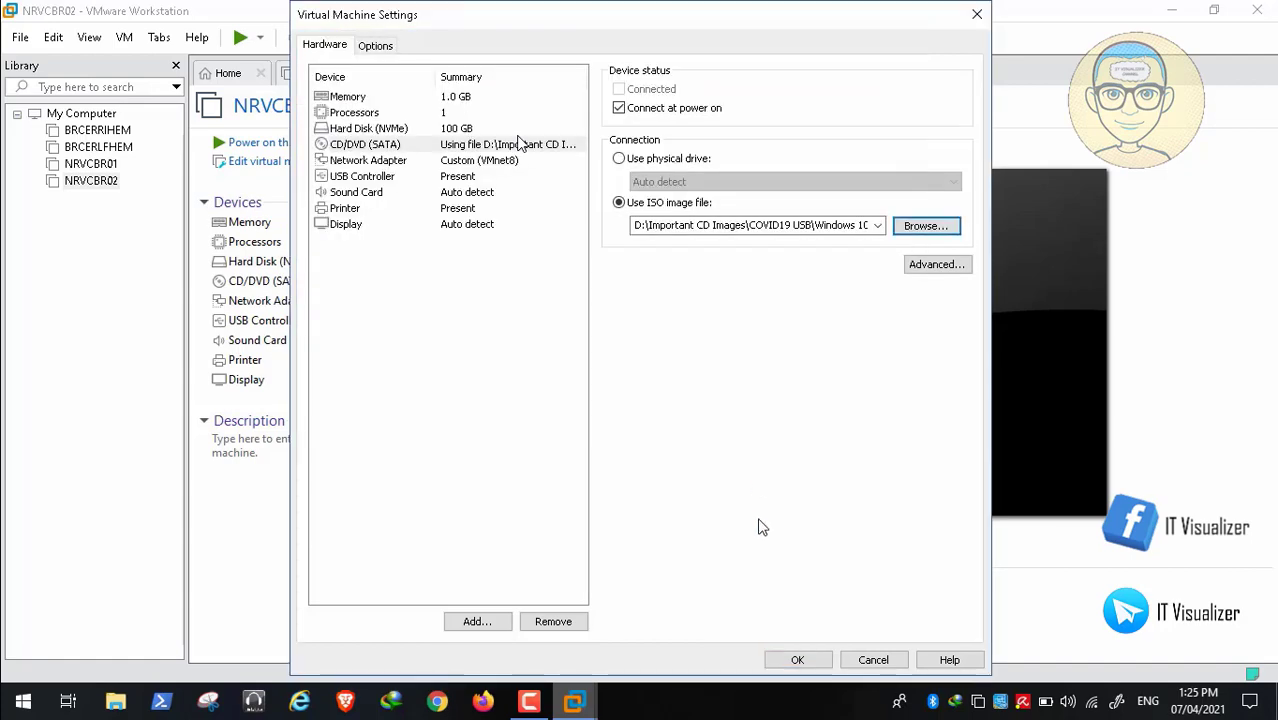
click(797, 661)
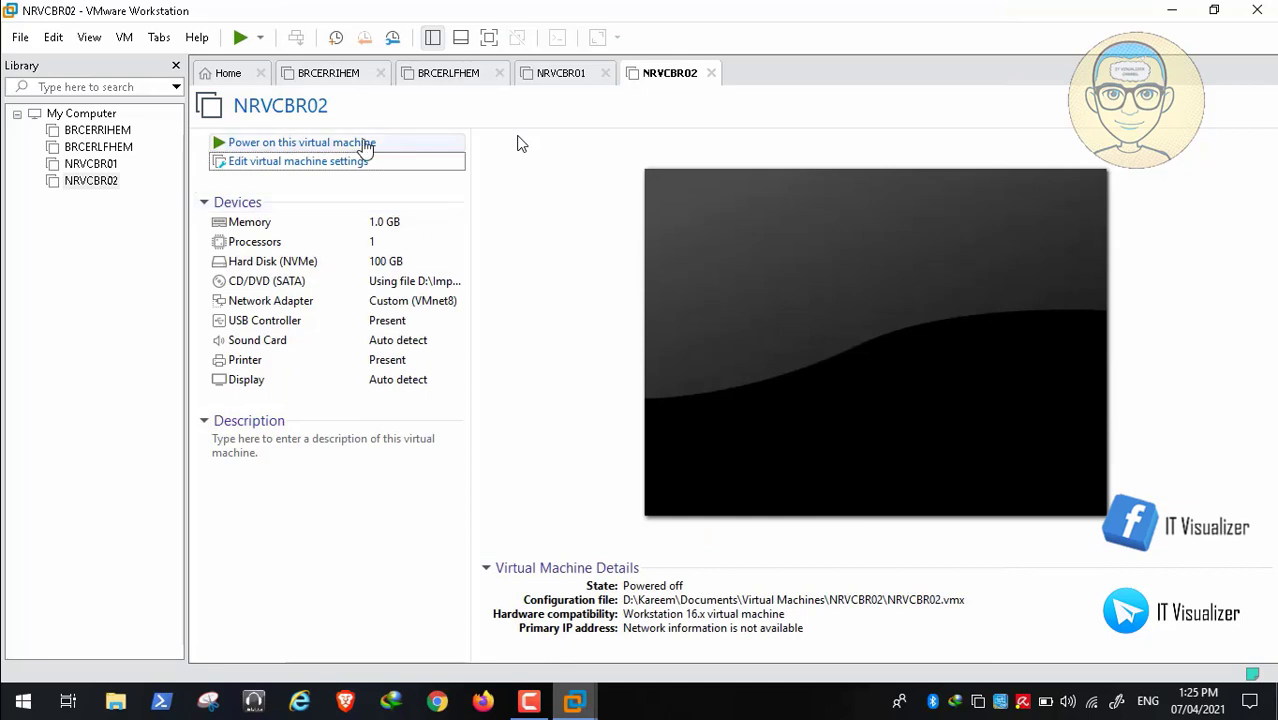
click(354, 143)
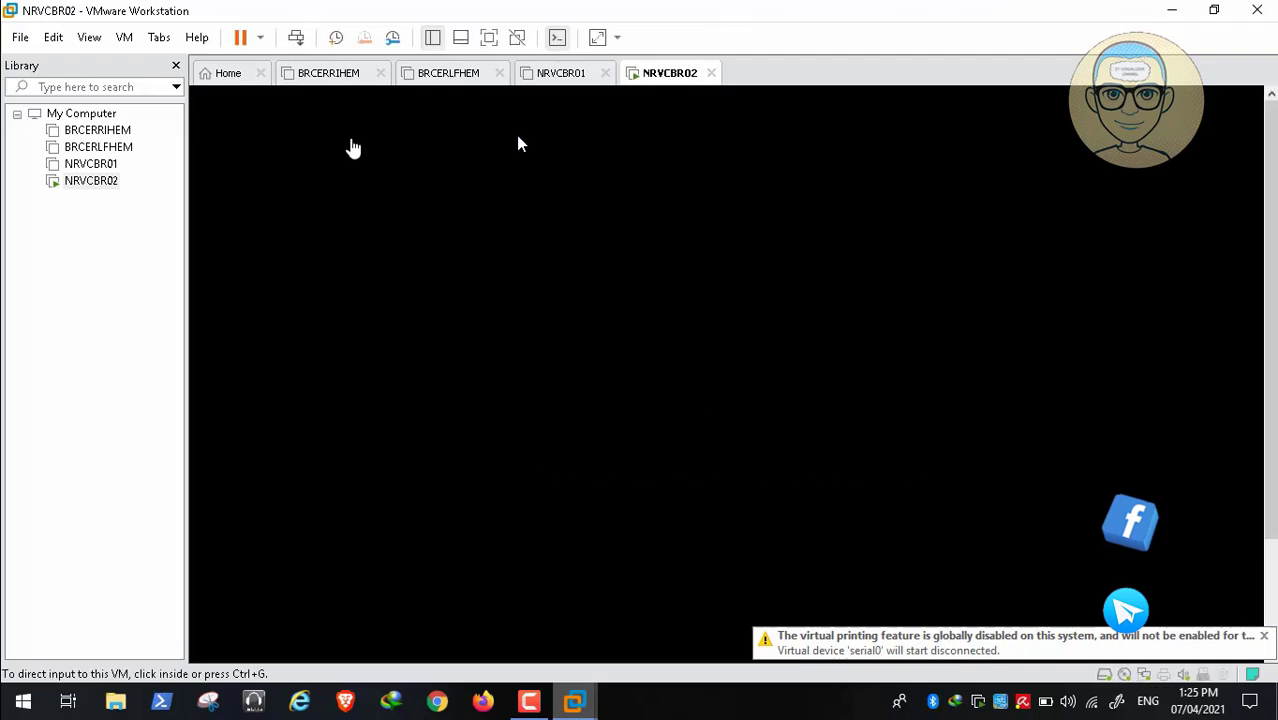
- Answer the 'Press any key to boot from CD or DVD' prompt so the VM boots the Windows ISO
click(353, 148)
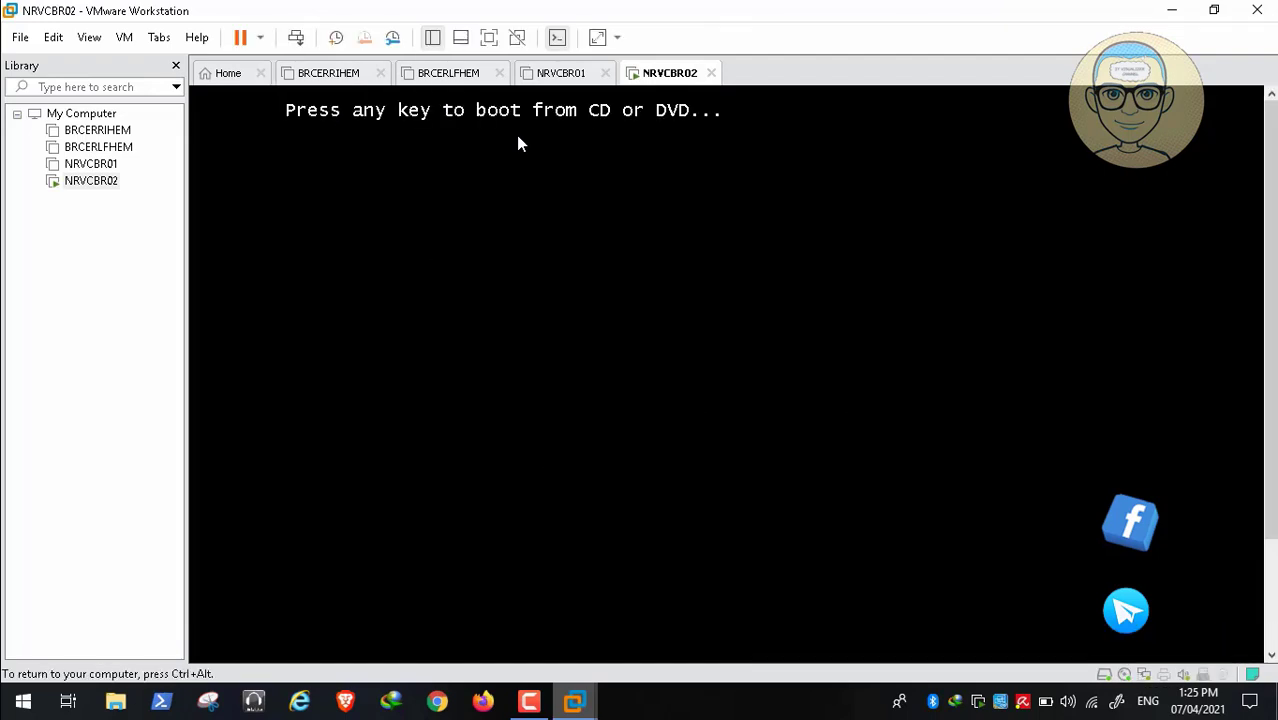
key(Return)
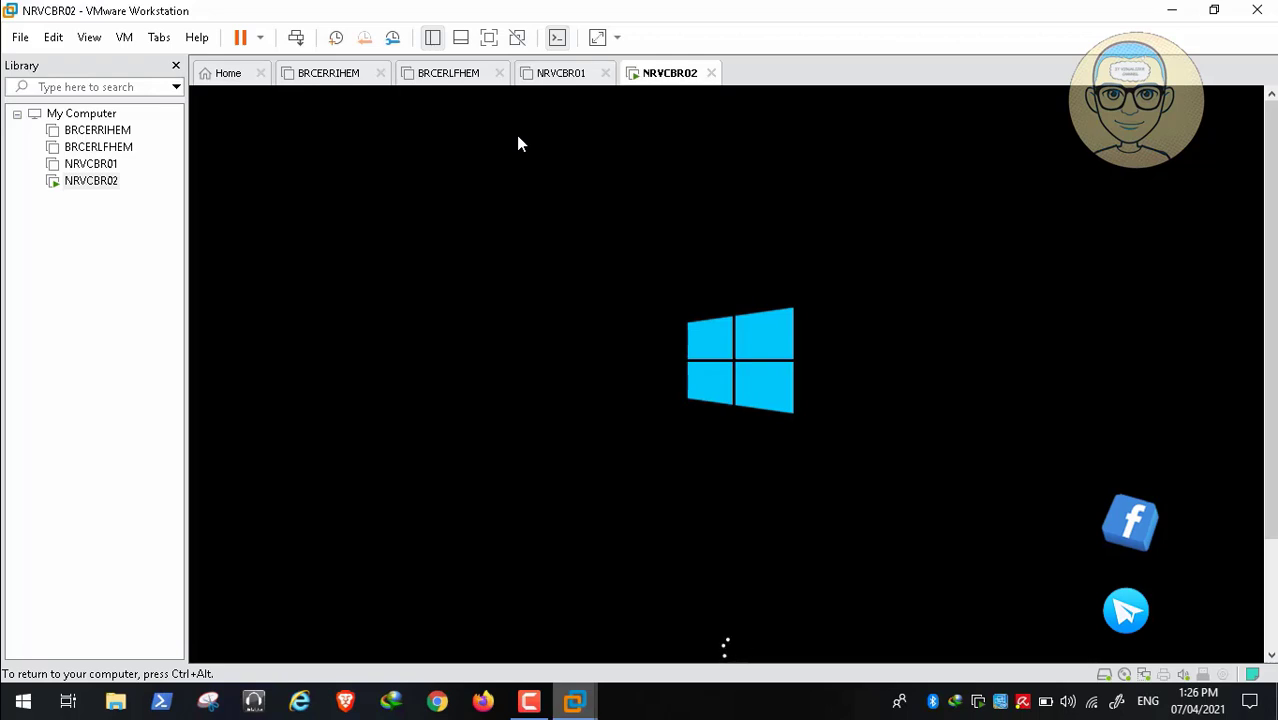
key(ctrl+alt)
click(528, 703)
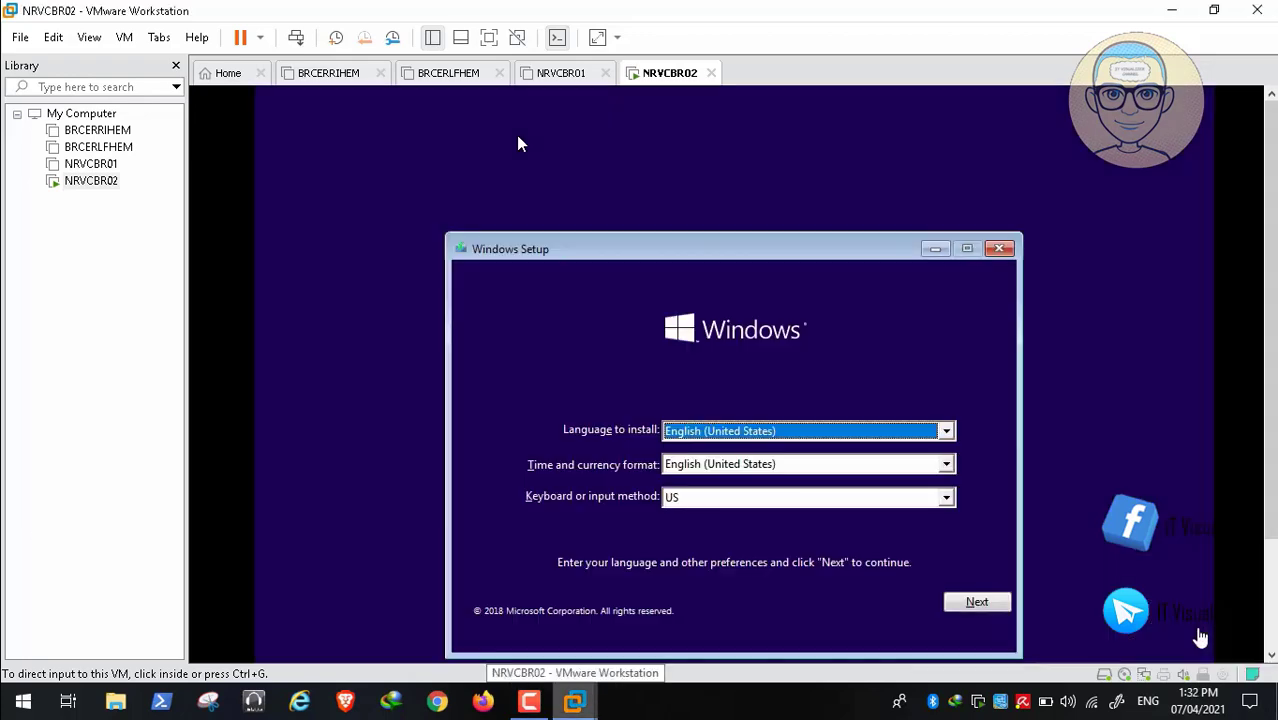
- Keep default language settings, start Install now, accept the license terms and choose Custom install
click(976, 600)
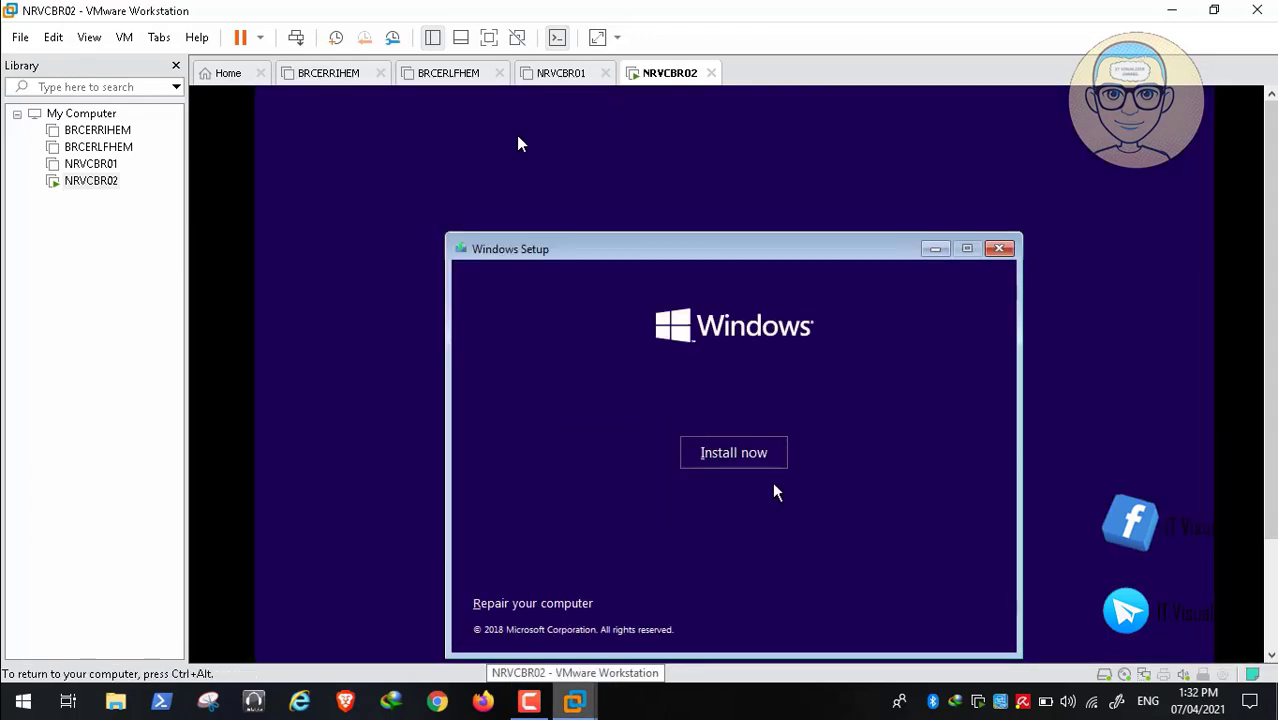
click(750, 461)
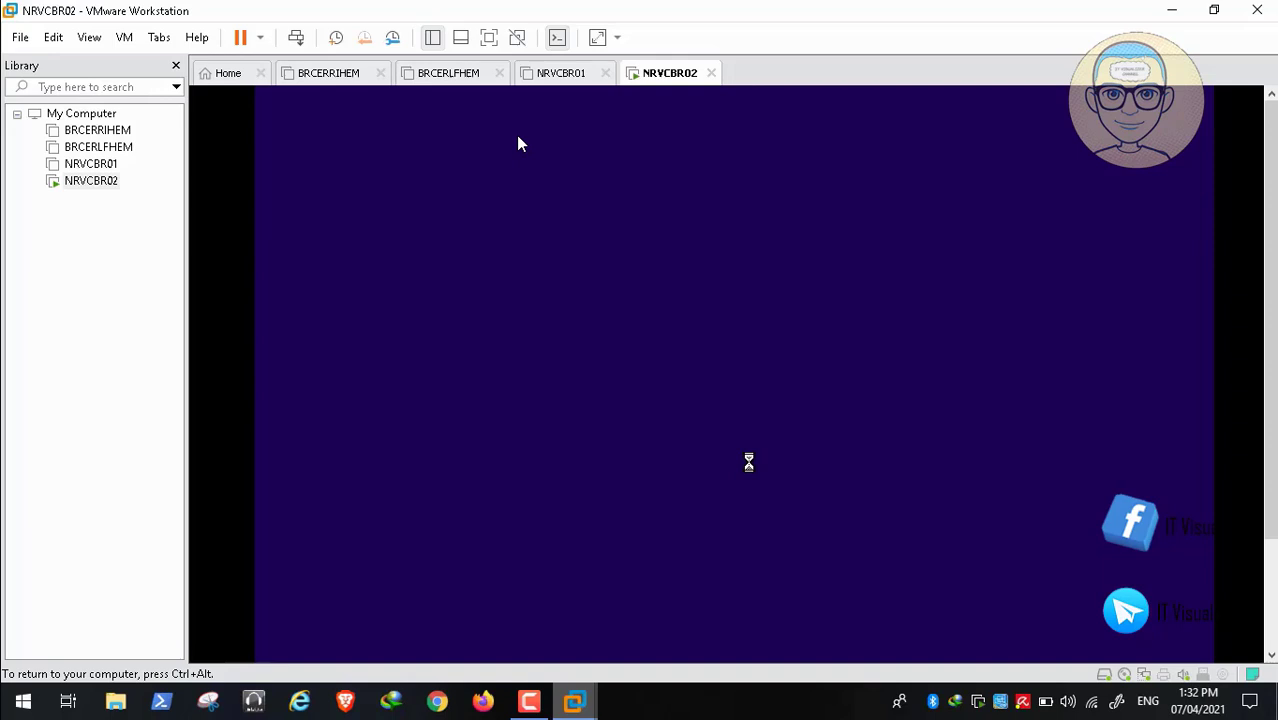
key(ctrl+alt)
click(529, 701)
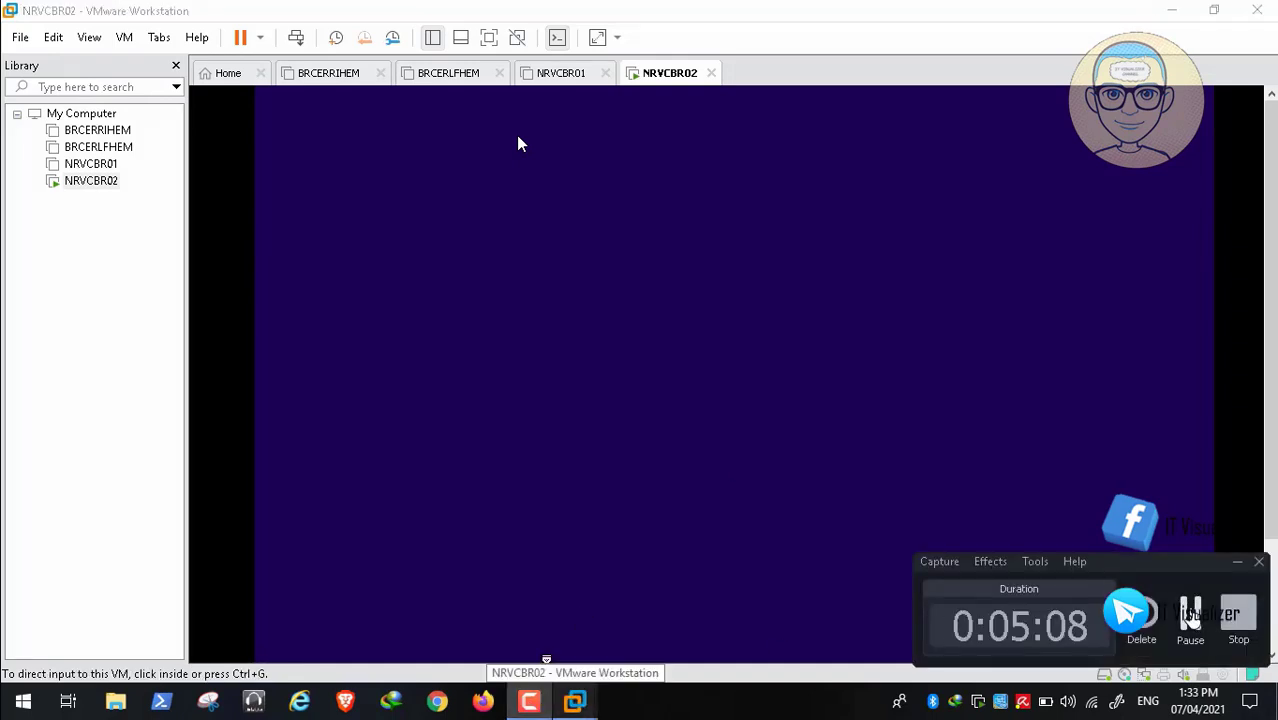
click(927, 550)
click(559, 563)
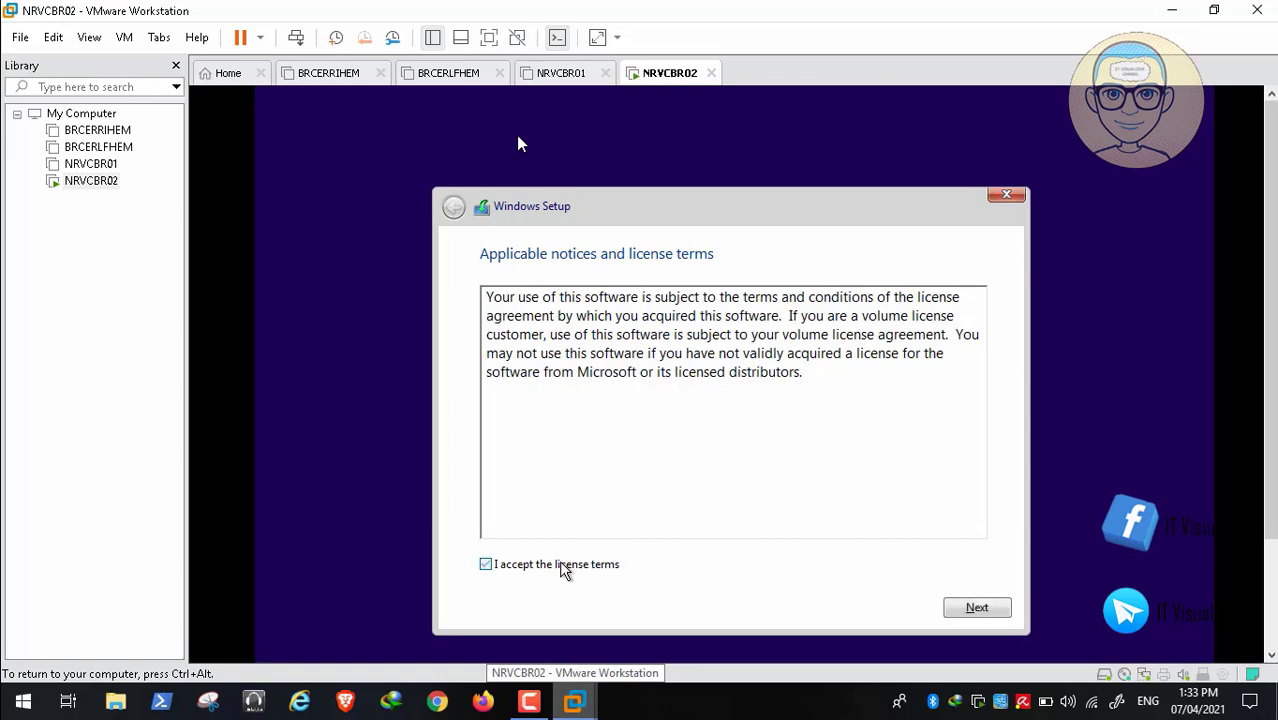
click(986, 610)
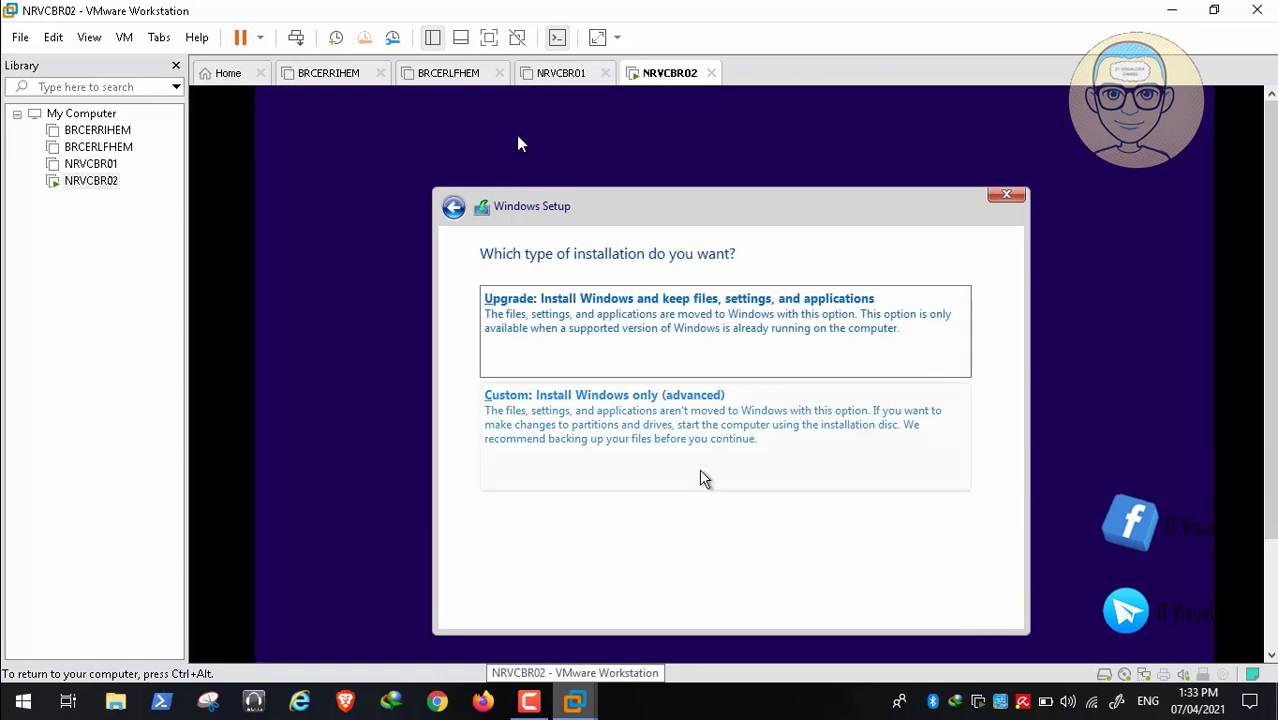
click(664, 440)
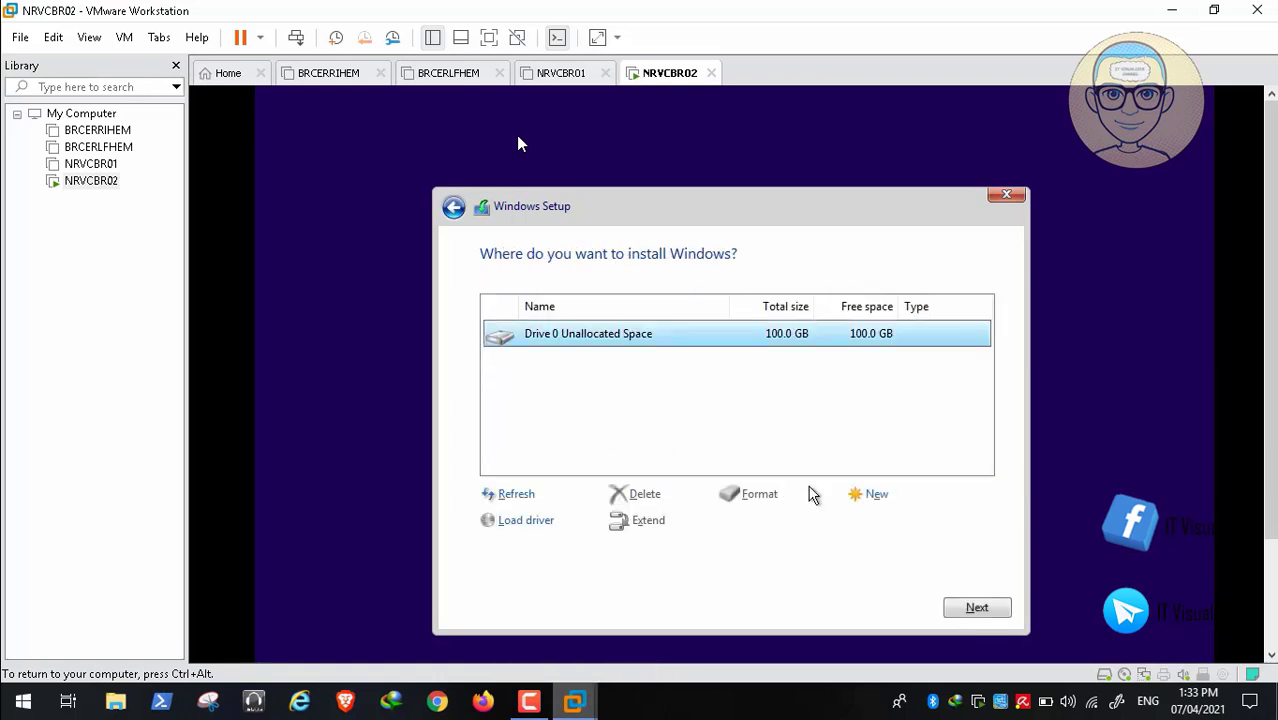
- Create a 70000 MB partition, then delete it and the 549 MB System Reserved partition
click(867, 497)
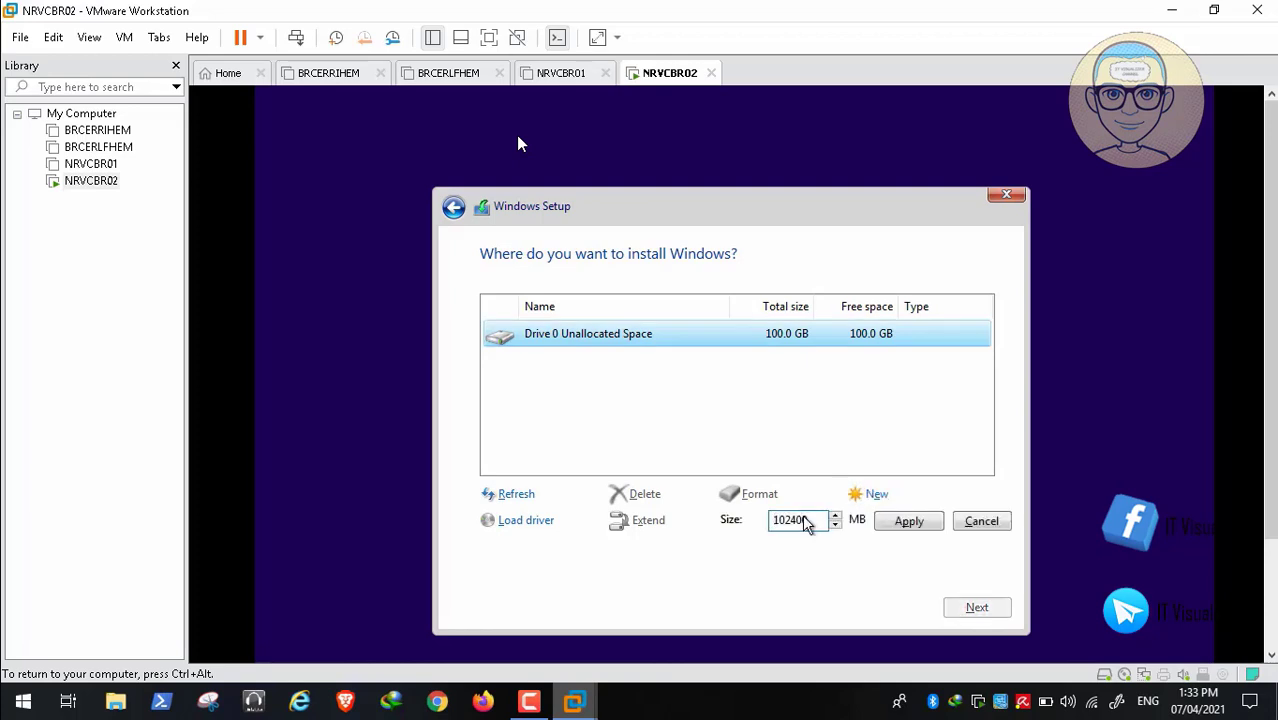
key(BackSpace)
key(BackSpace)
key(BackSpace)
key(BackSpace)
key(BackSpace)
key(BackSpace)
text(70000)
click(922, 527)
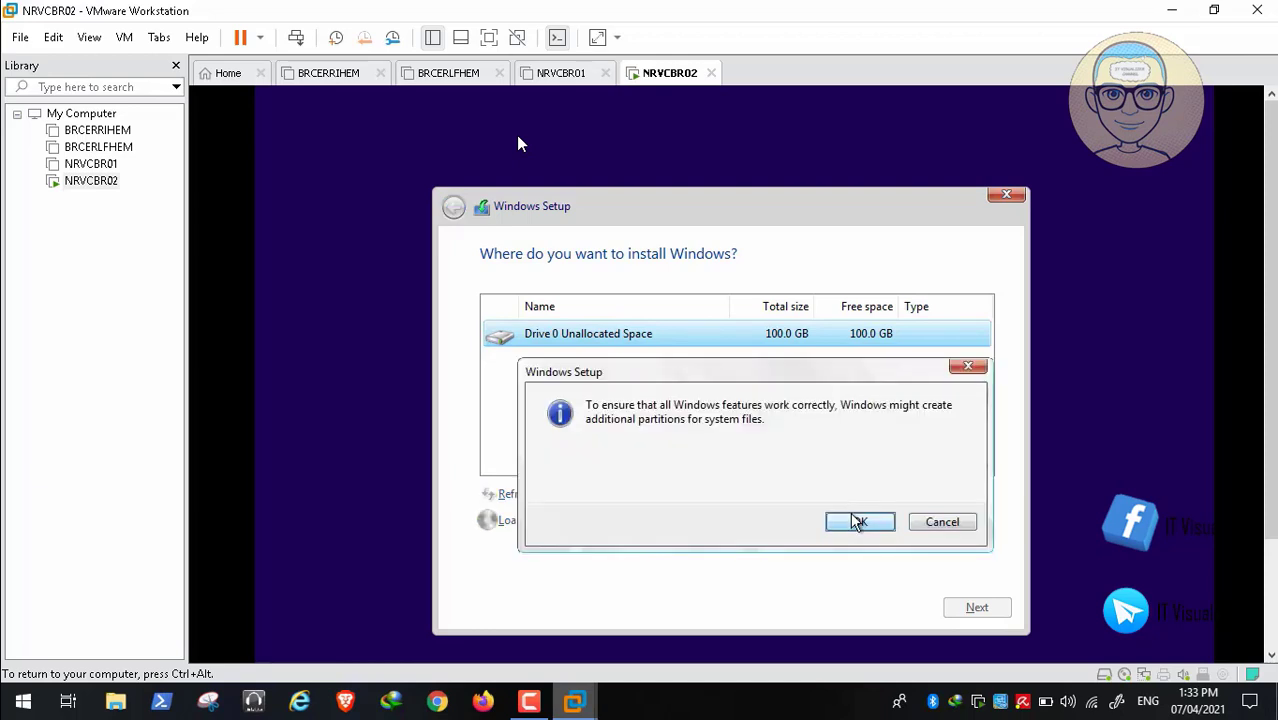
click(857, 520)
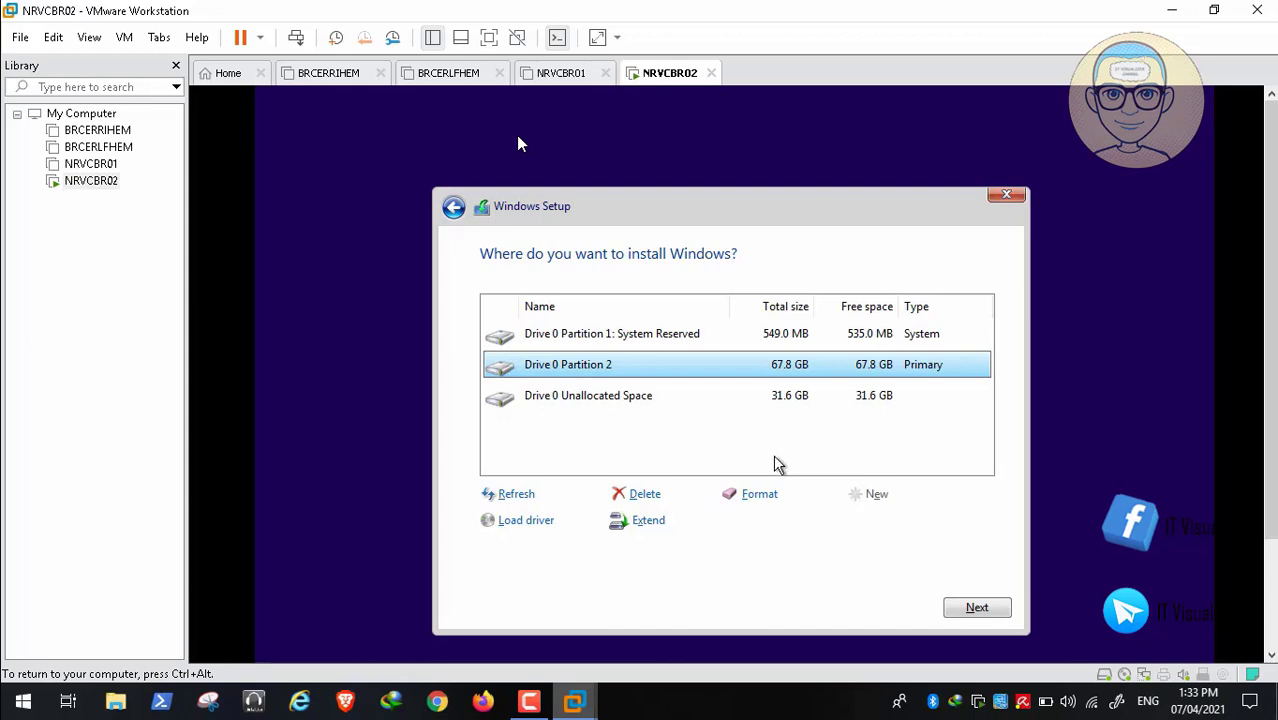
click(645, 494)
click(870, 520)
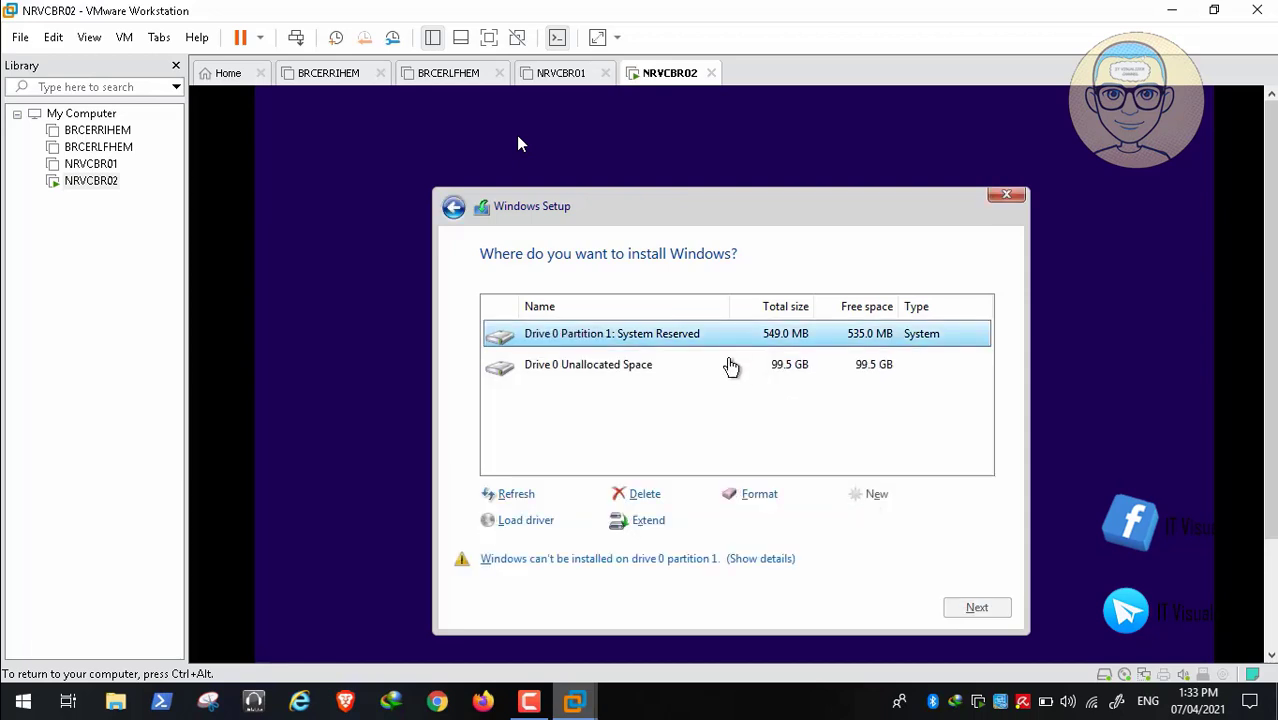
click(646, 494)
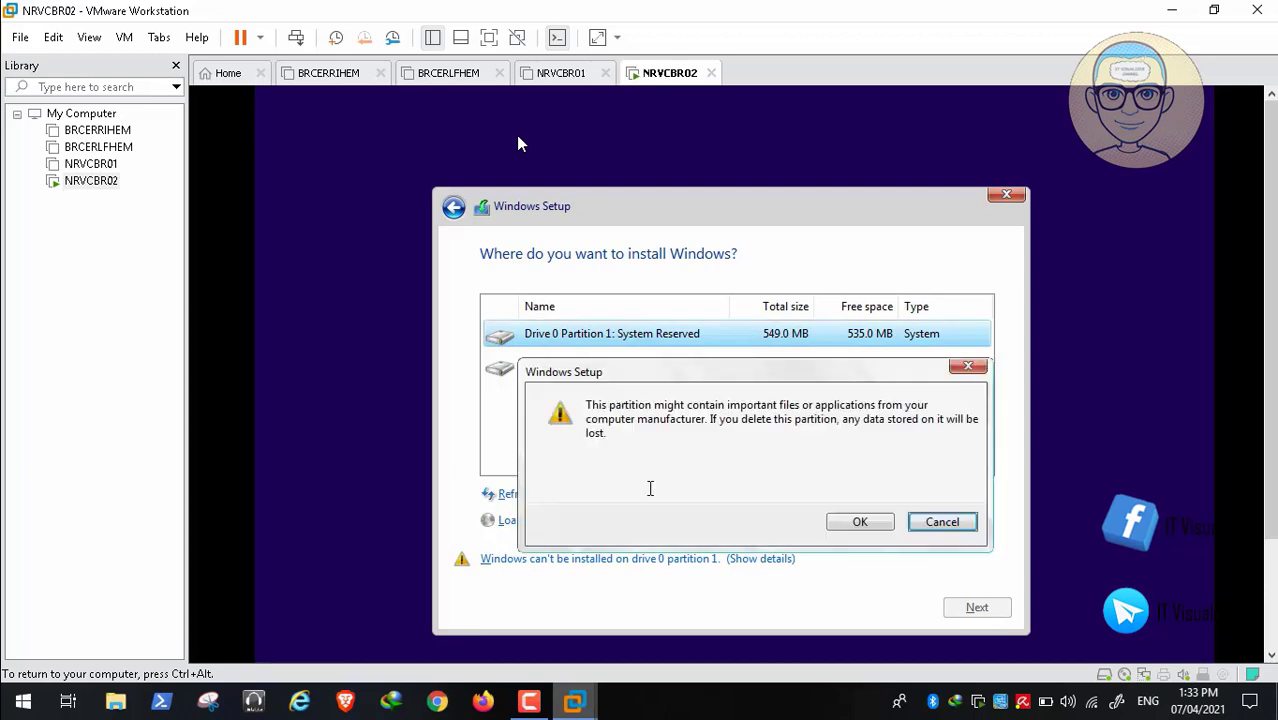
click(847, 522)
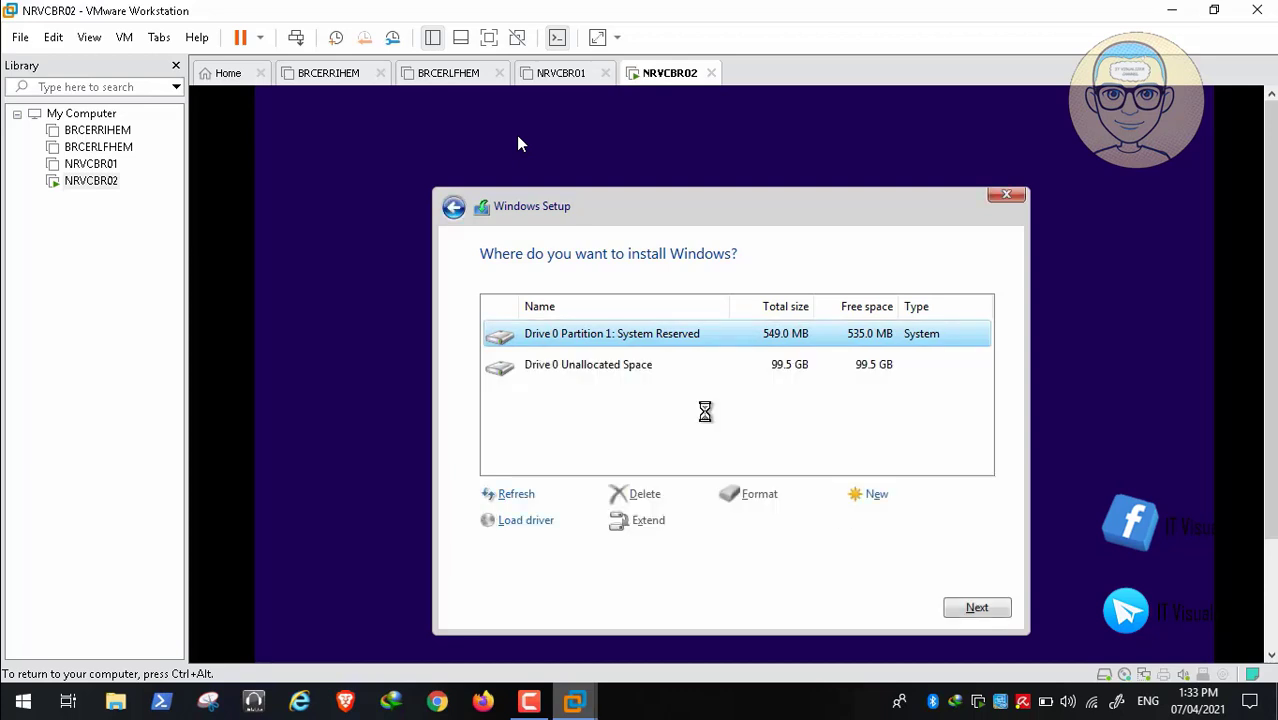
- Create a 90000 MB partition on the empty disk, accepting Setup's extra system partitions
click(870, 494)
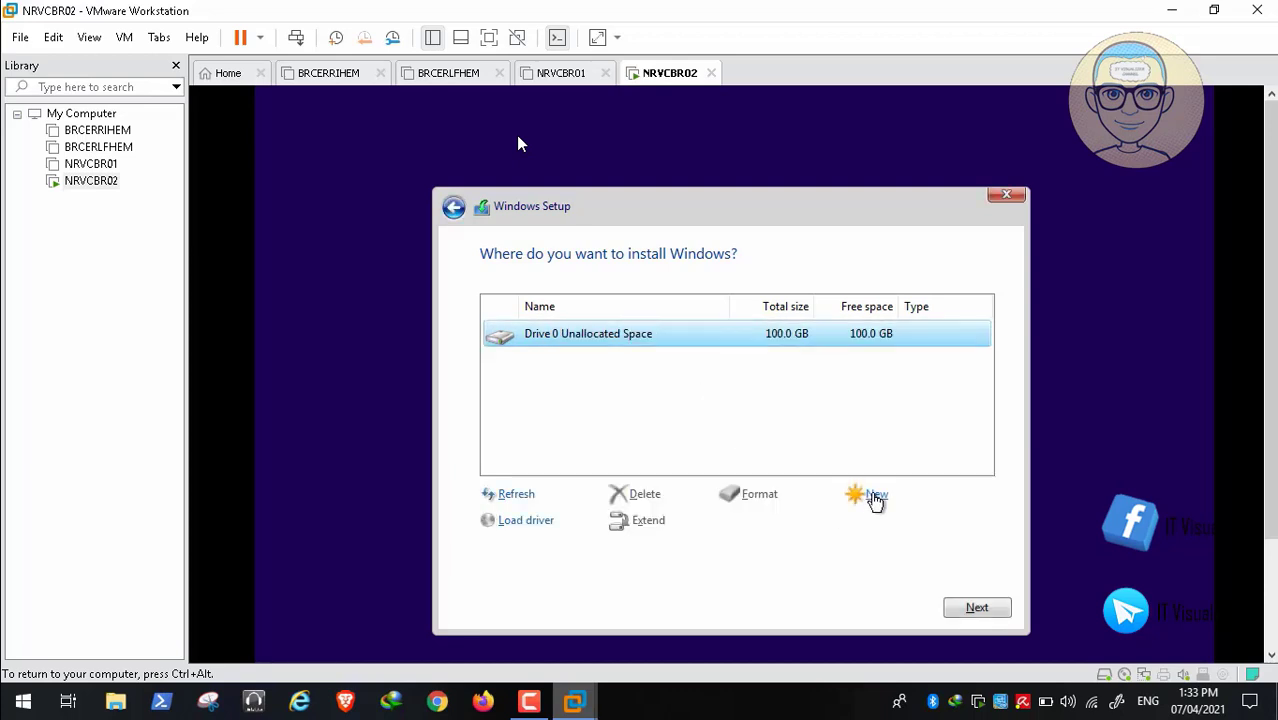
key(BackSpace)
key(BackSpace)
key(BackSpace)
key(BackSpace)
key(BackSpace)
key(BackSpace)
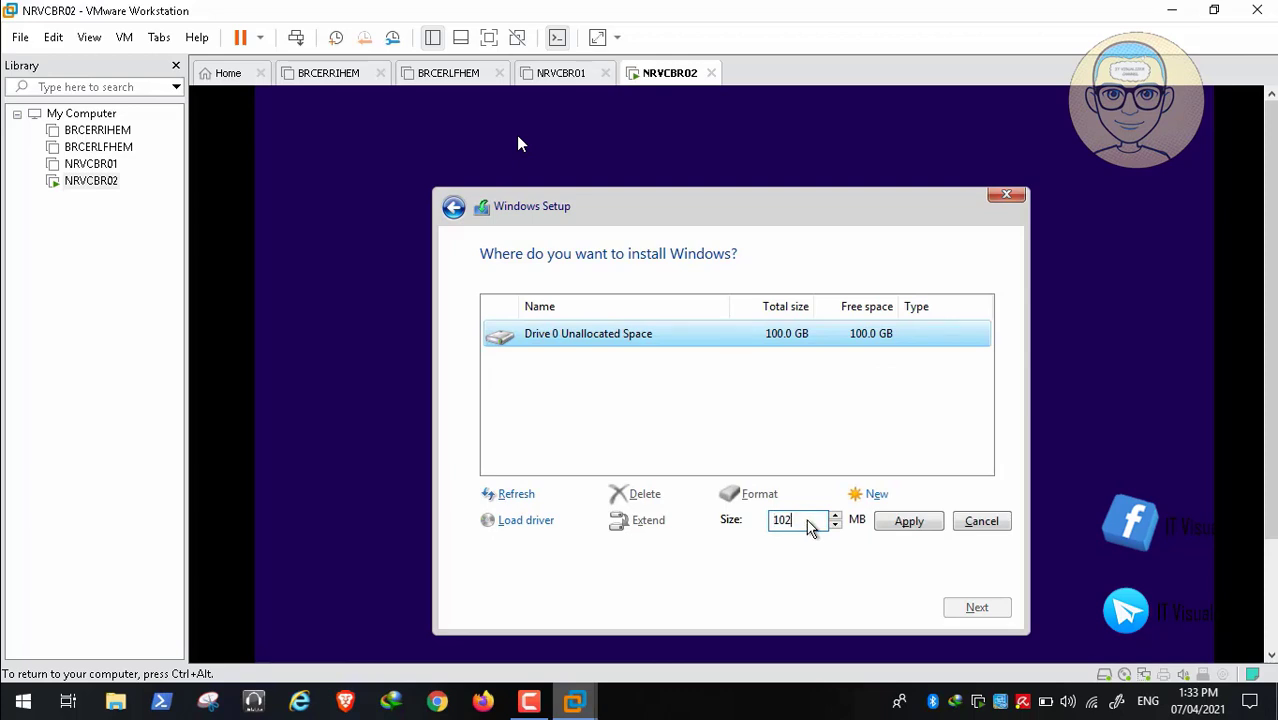
text(90000)
click(912, 522)
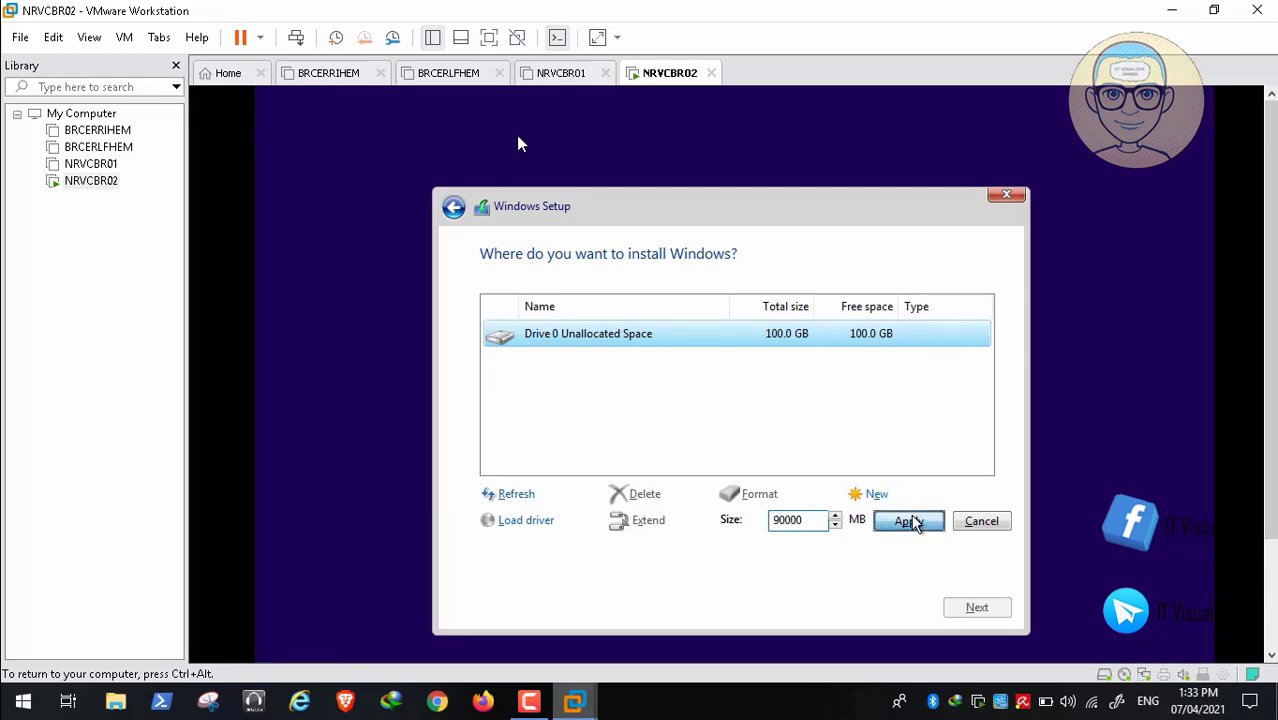
click(860, 522)
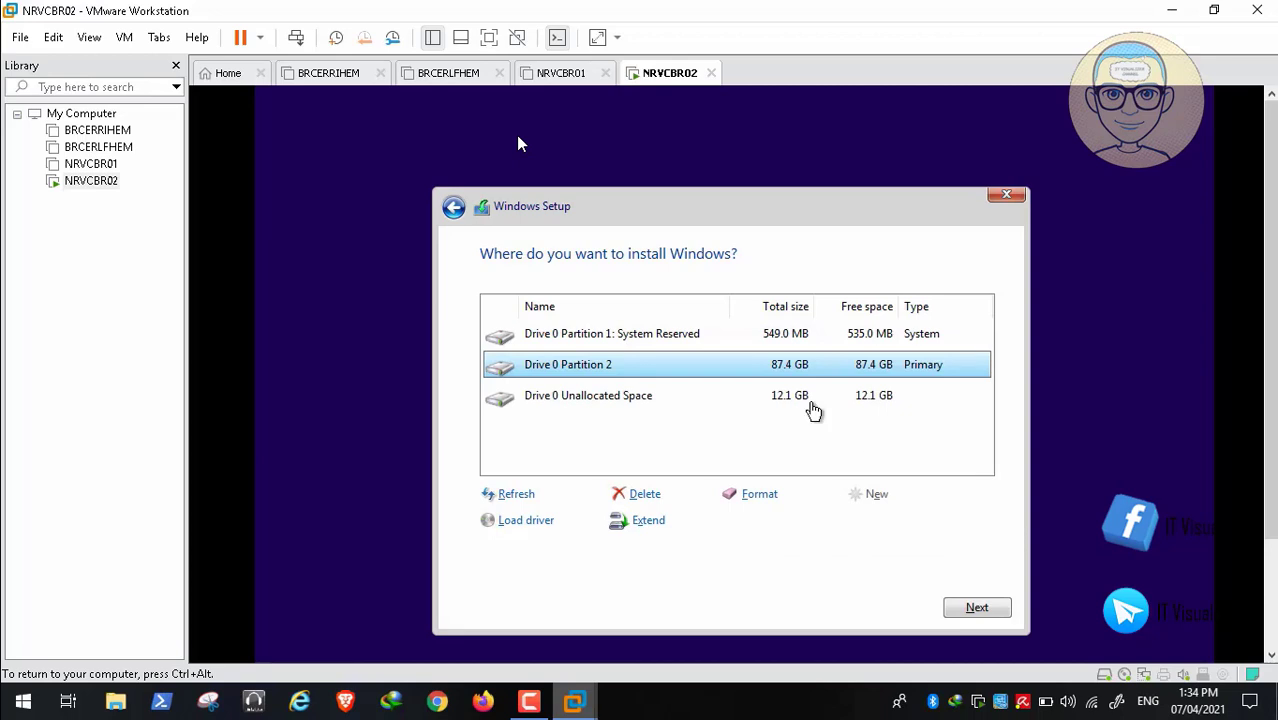
- Make Partition 3 from the leftover 12.1 GB, format it, and select Partition 2 as target
click(810, 403)
click(866, 498)
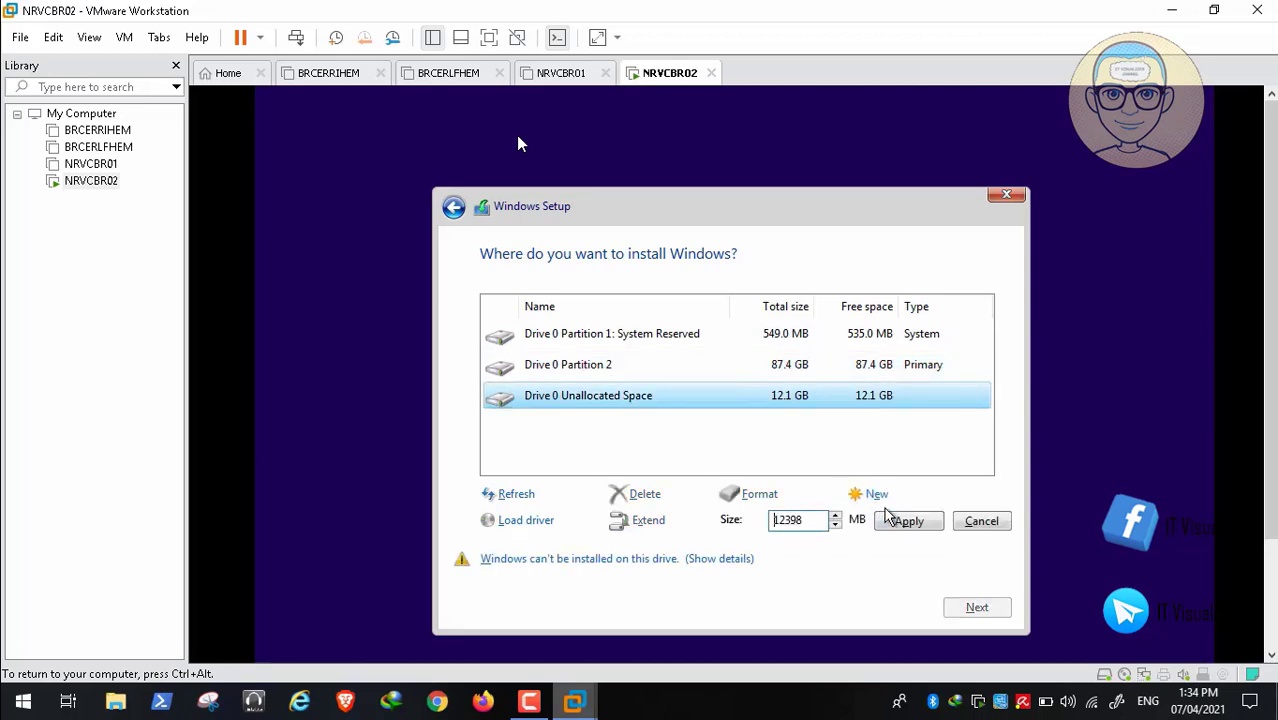
click(895, 520)
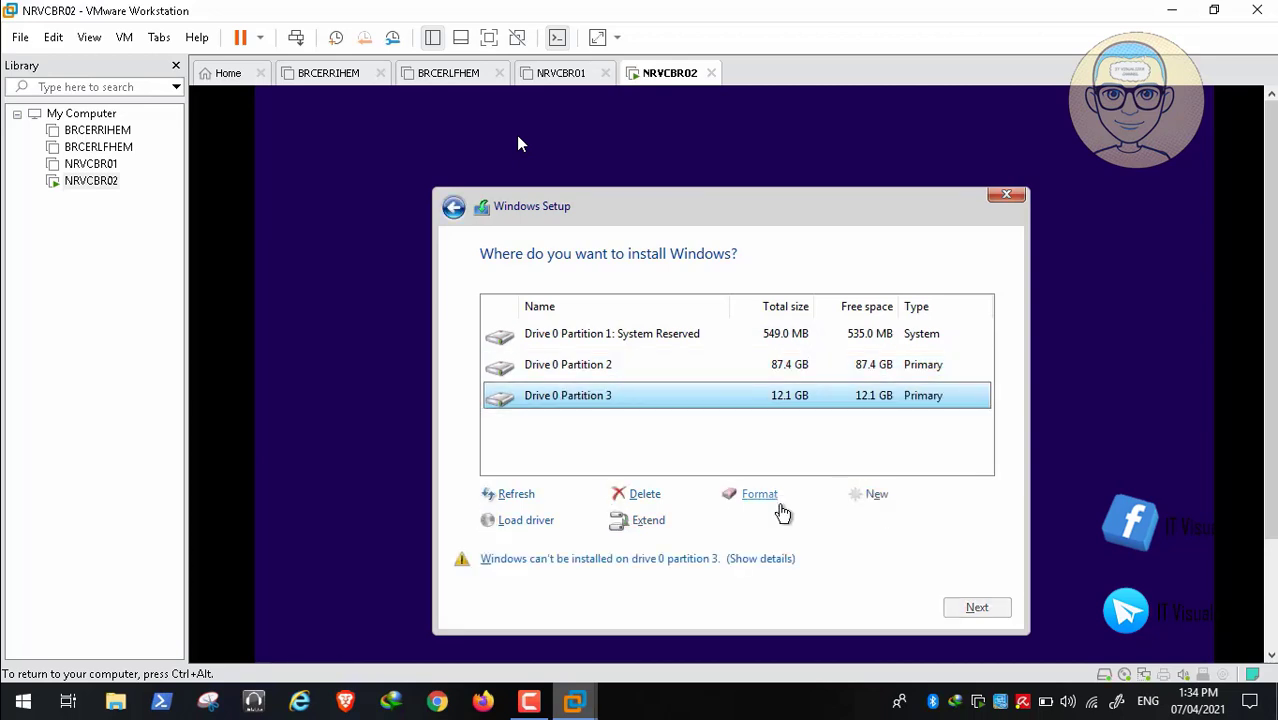
click(762, 498)
click(858, 521)
click(685, 369)
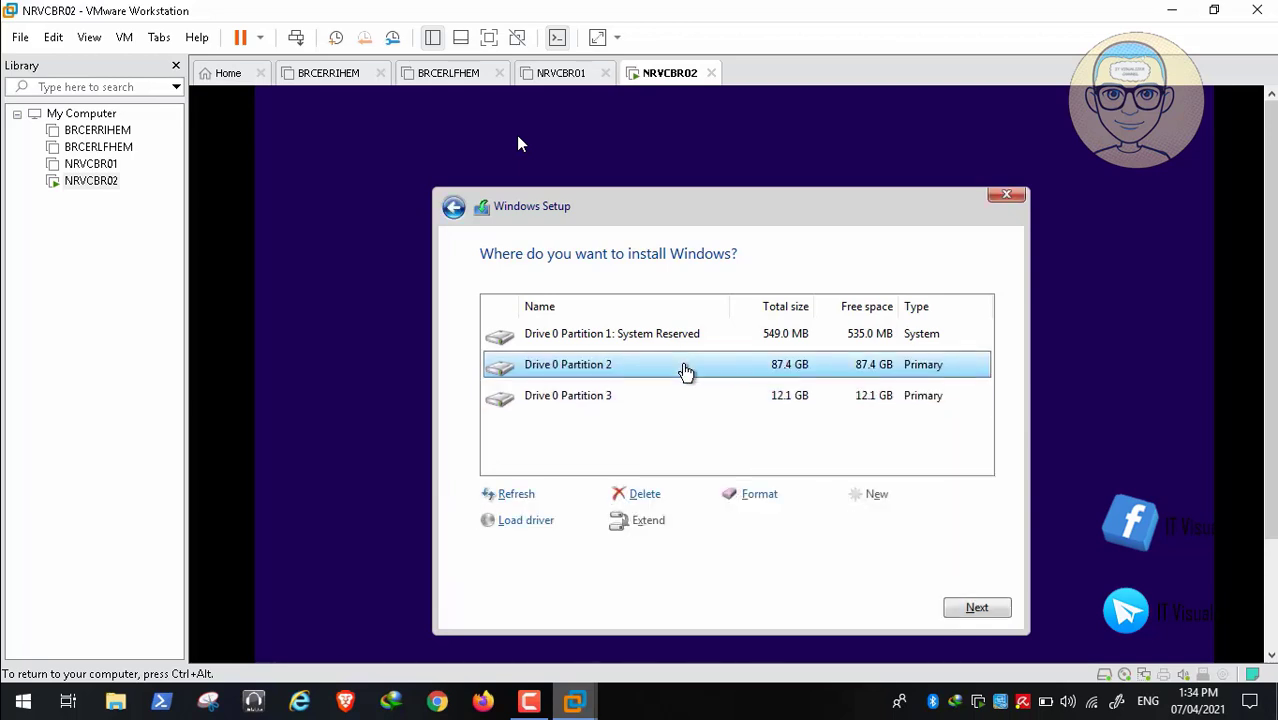
- Install Windows on Partition 2 and restart the VM when the first phase finishes
click(966, 606)
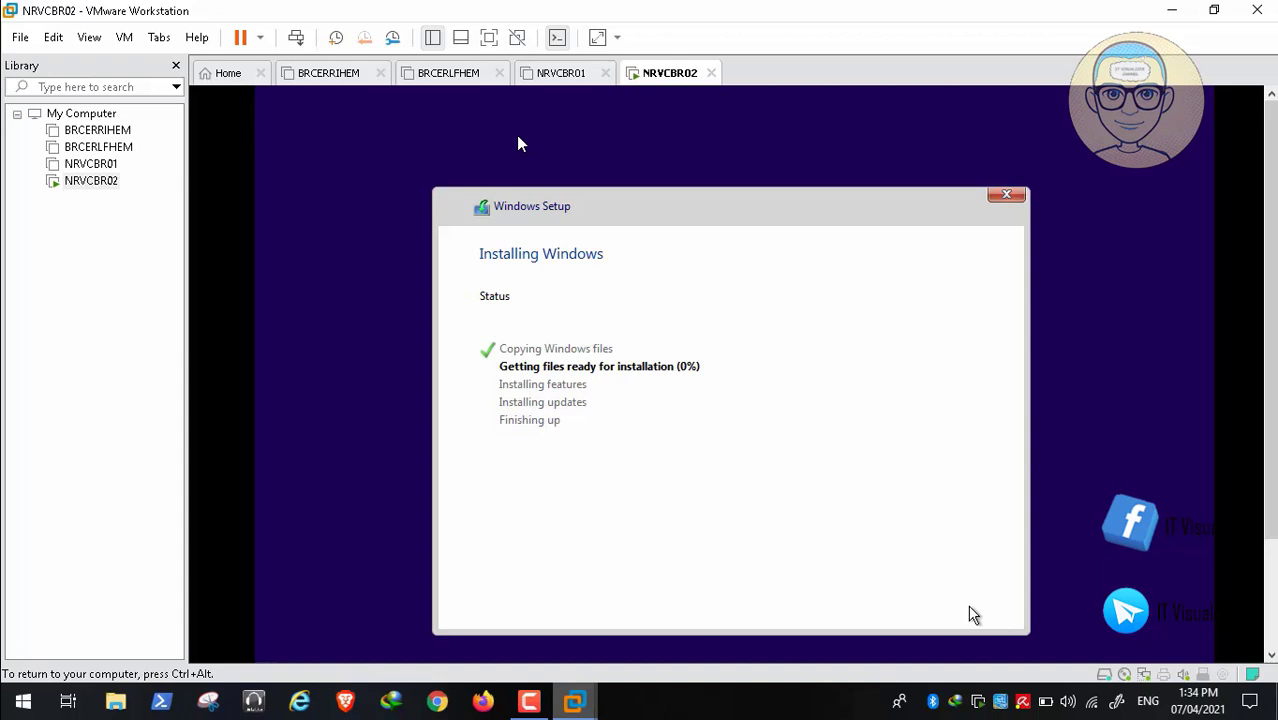
click(530, 703)
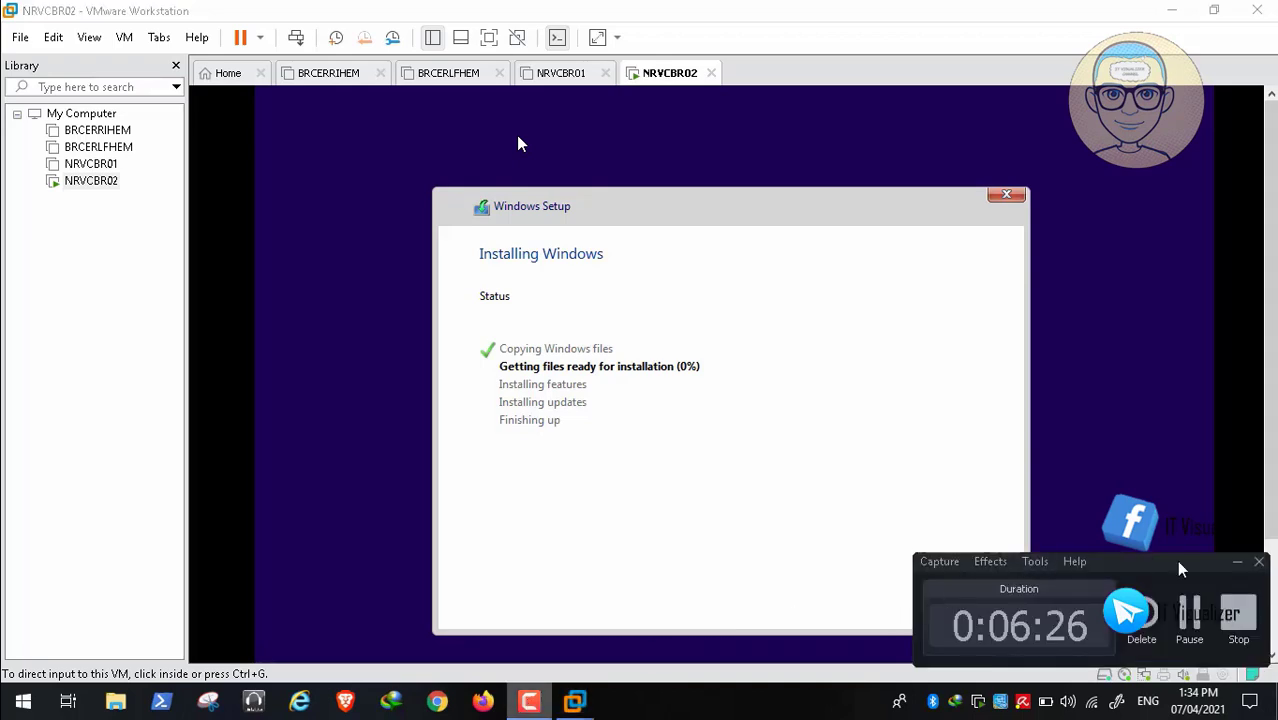
click(1201, 620)
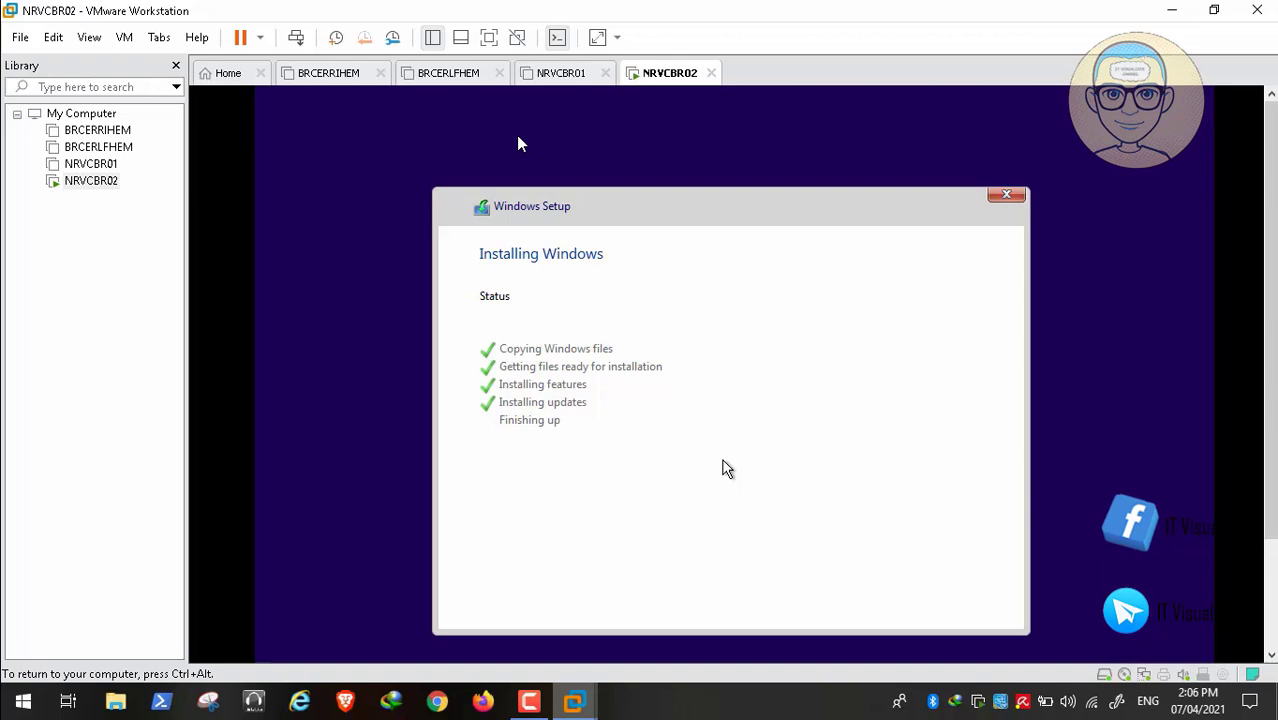
click(531, 703)
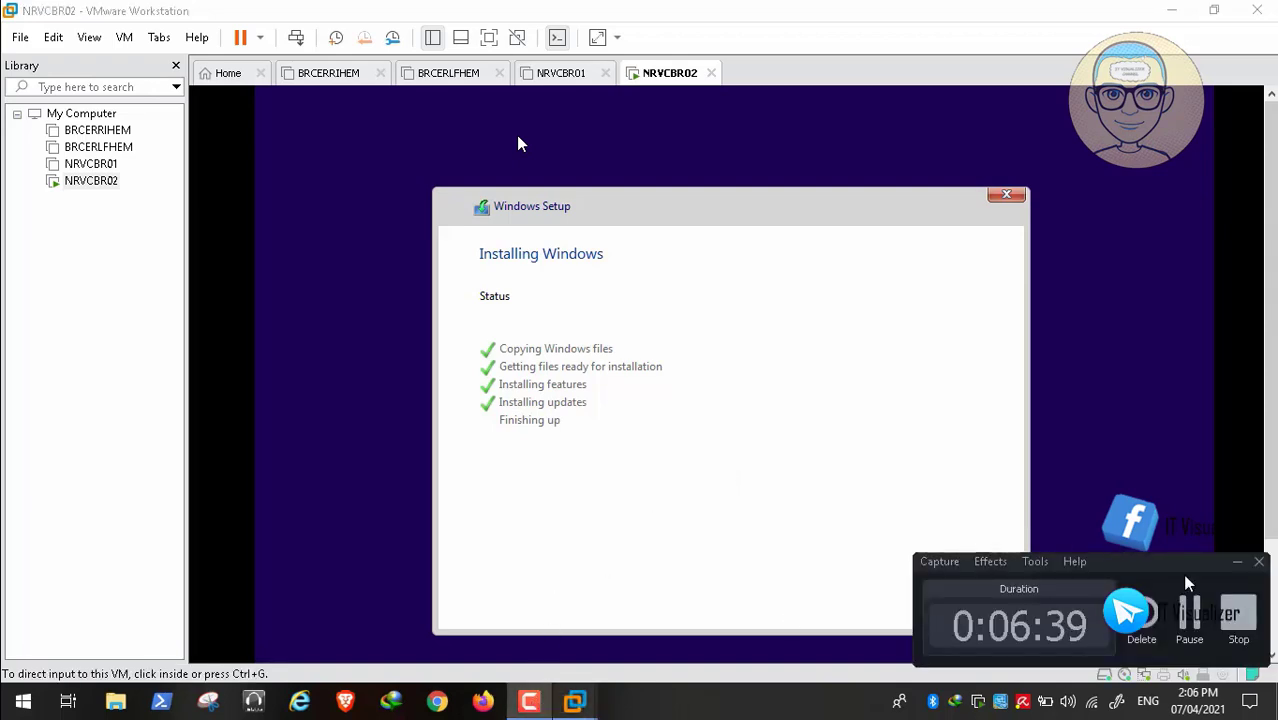
click(1189, 618)
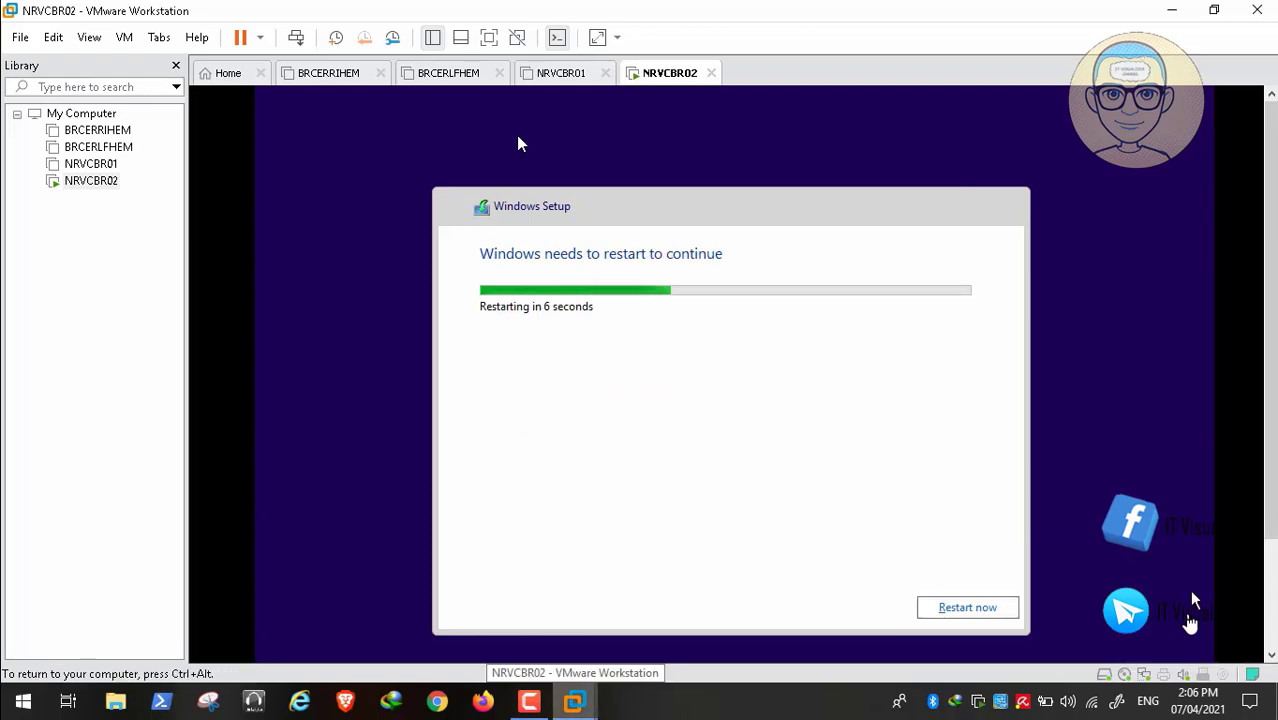
click(958, 607)
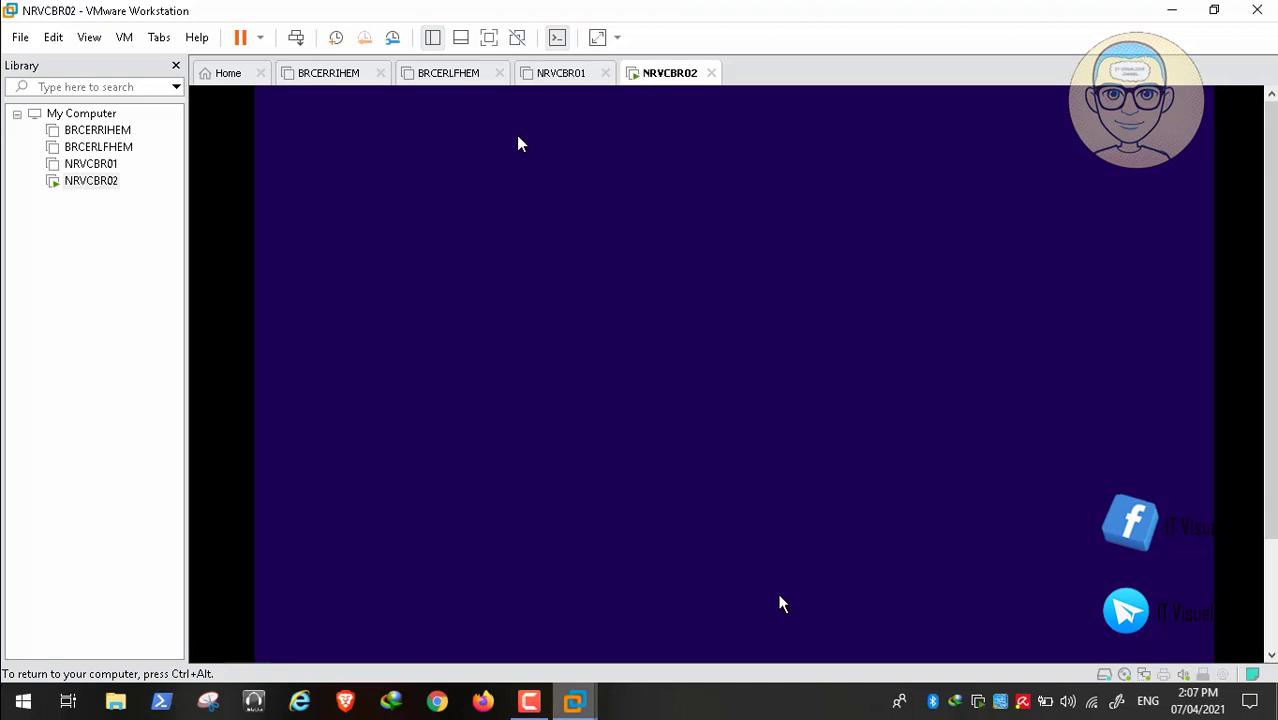
key(ctrl+alt)
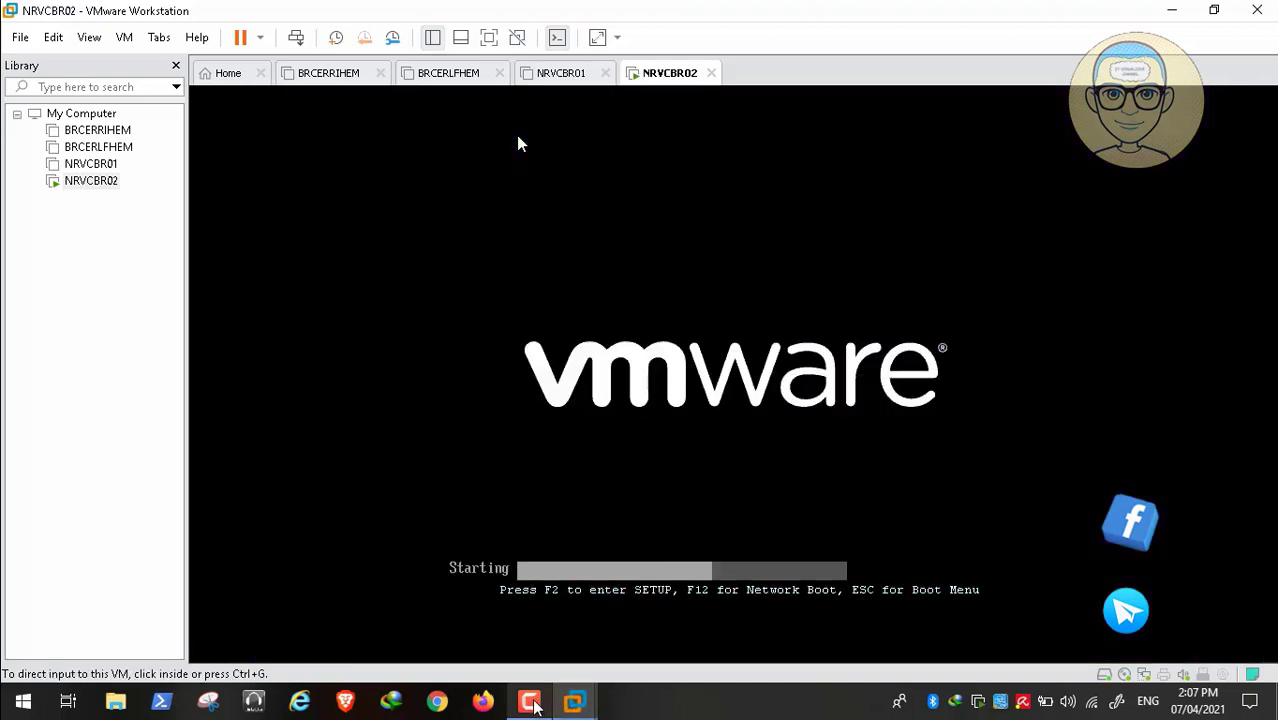
click(534, 705)
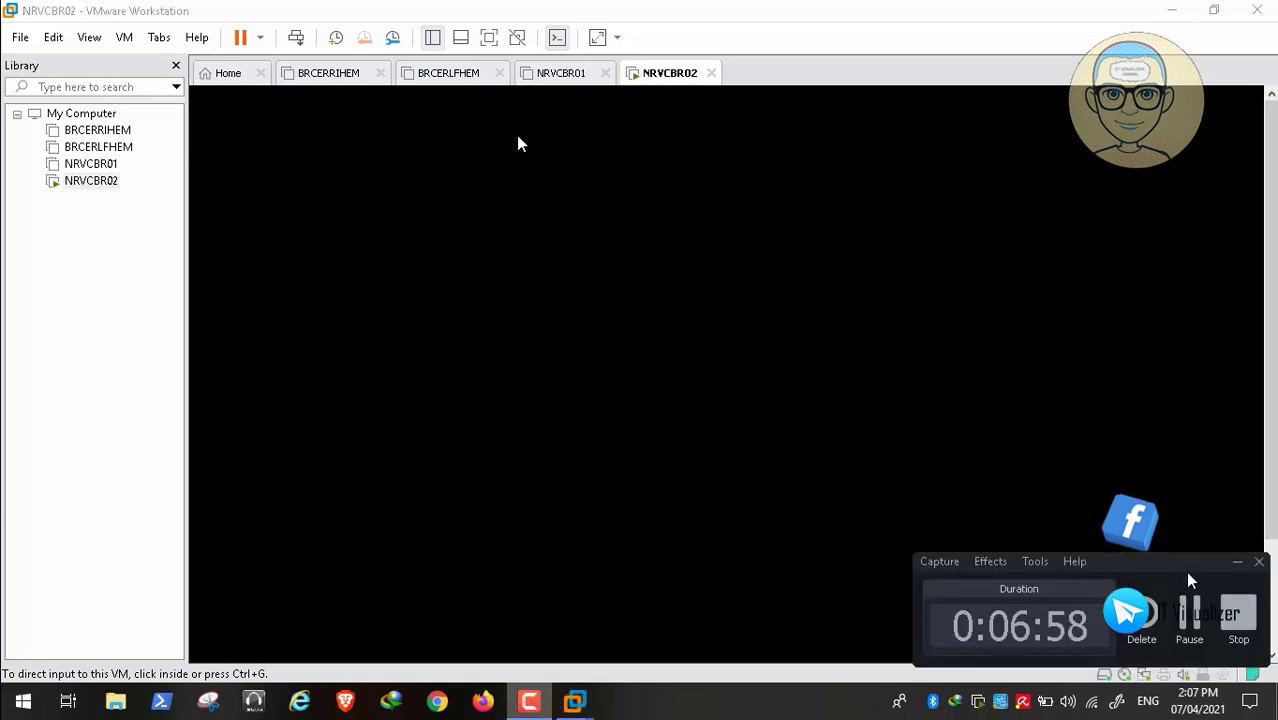
- Confirm United States as the region
click(1188, 636)
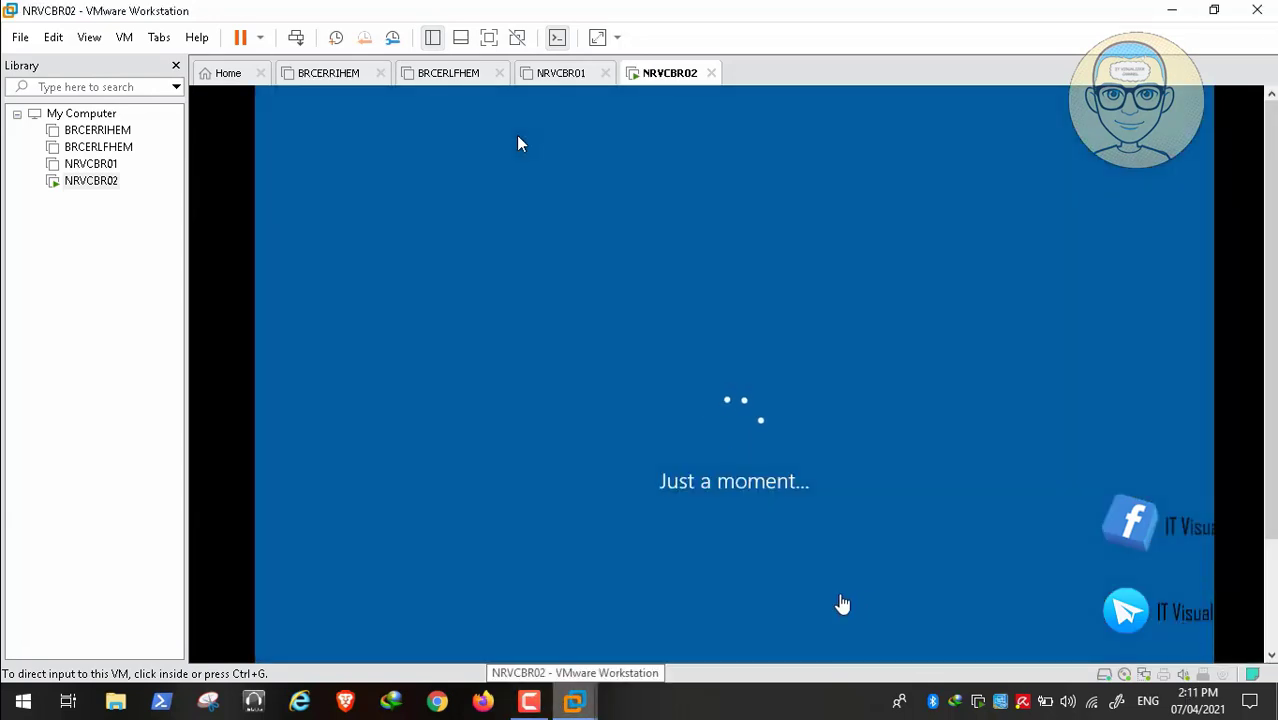
click(535, 700)
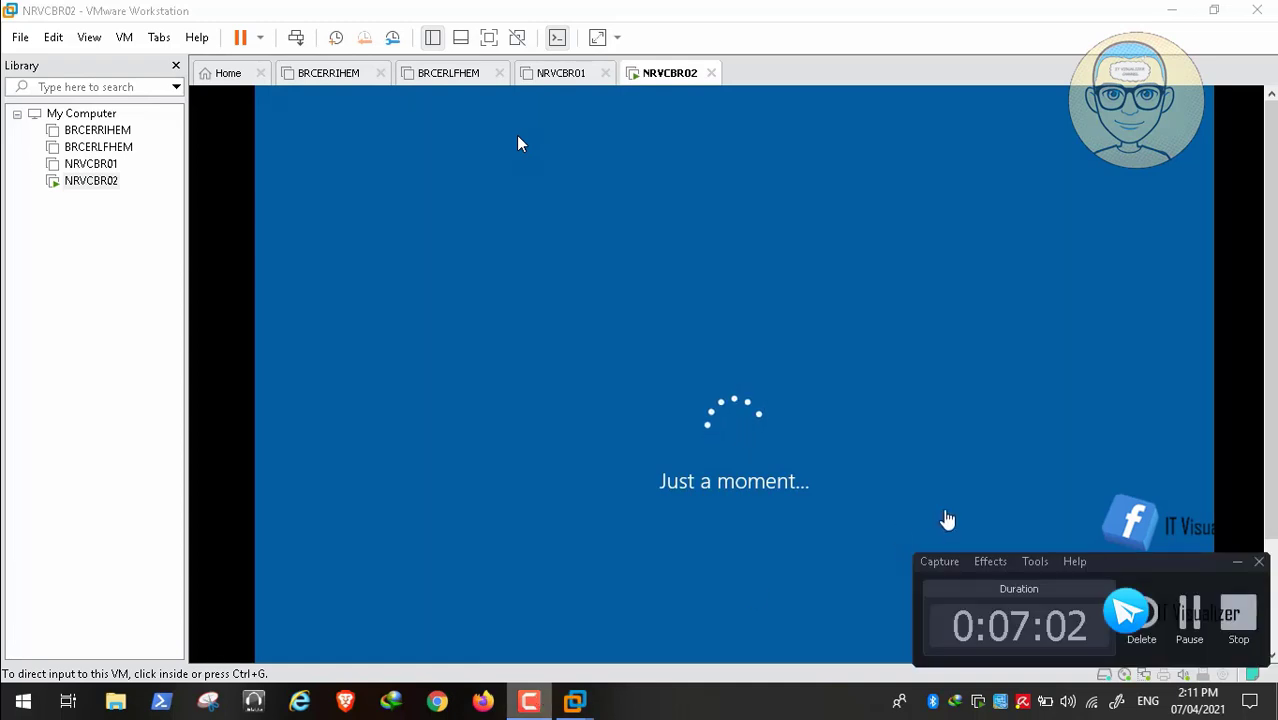
click(1189, 615)
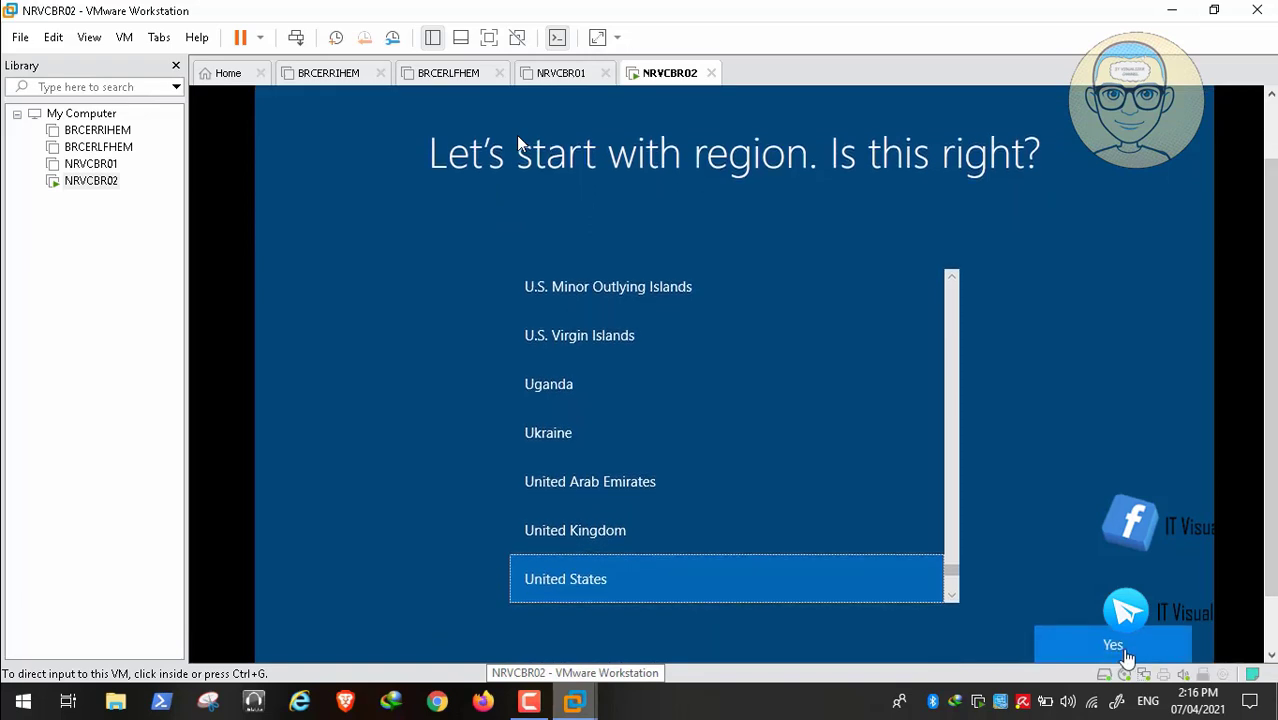
click(1090, 656)
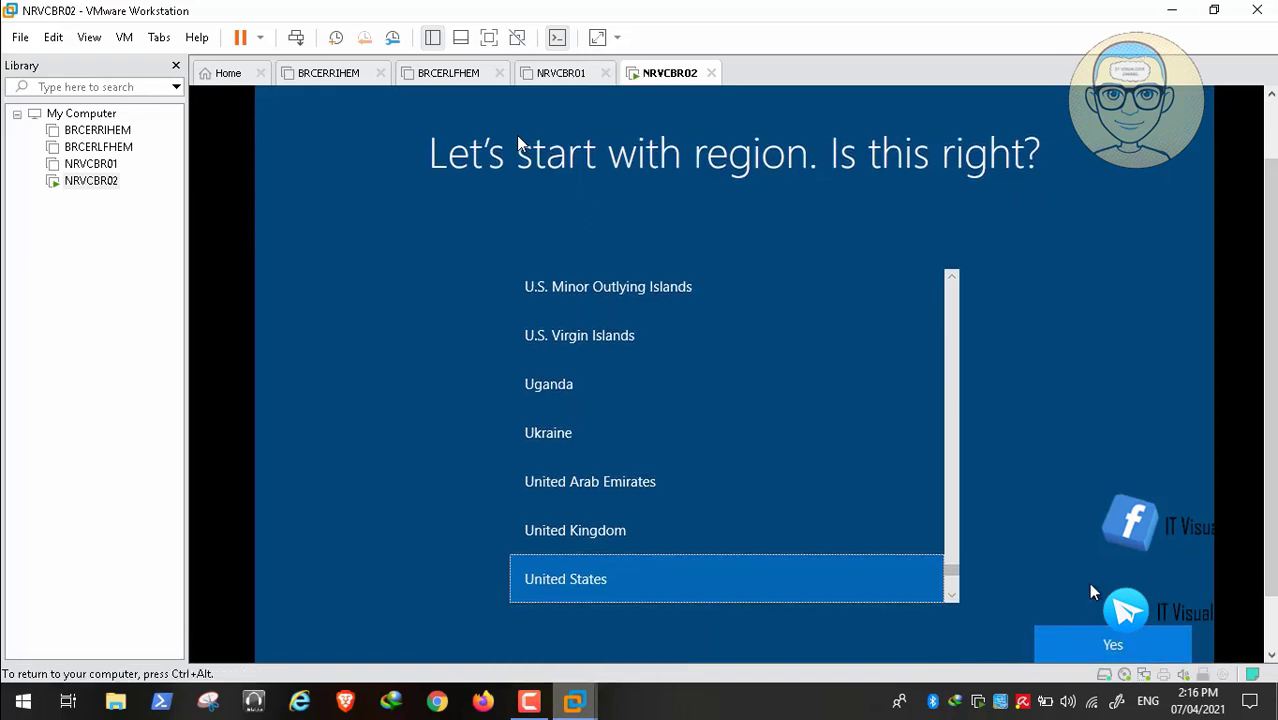
click(1095, 643)
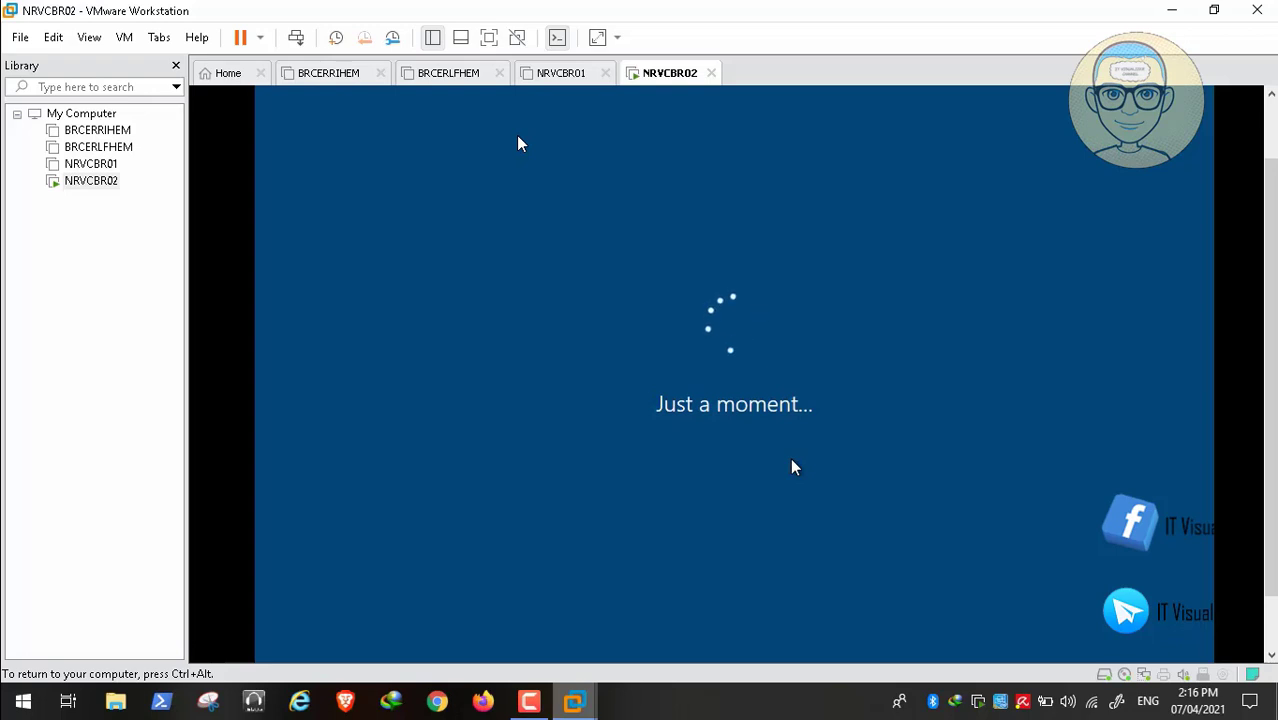
- Confirm the US keyboard layout and skip adding a second layout
click(530, 700)
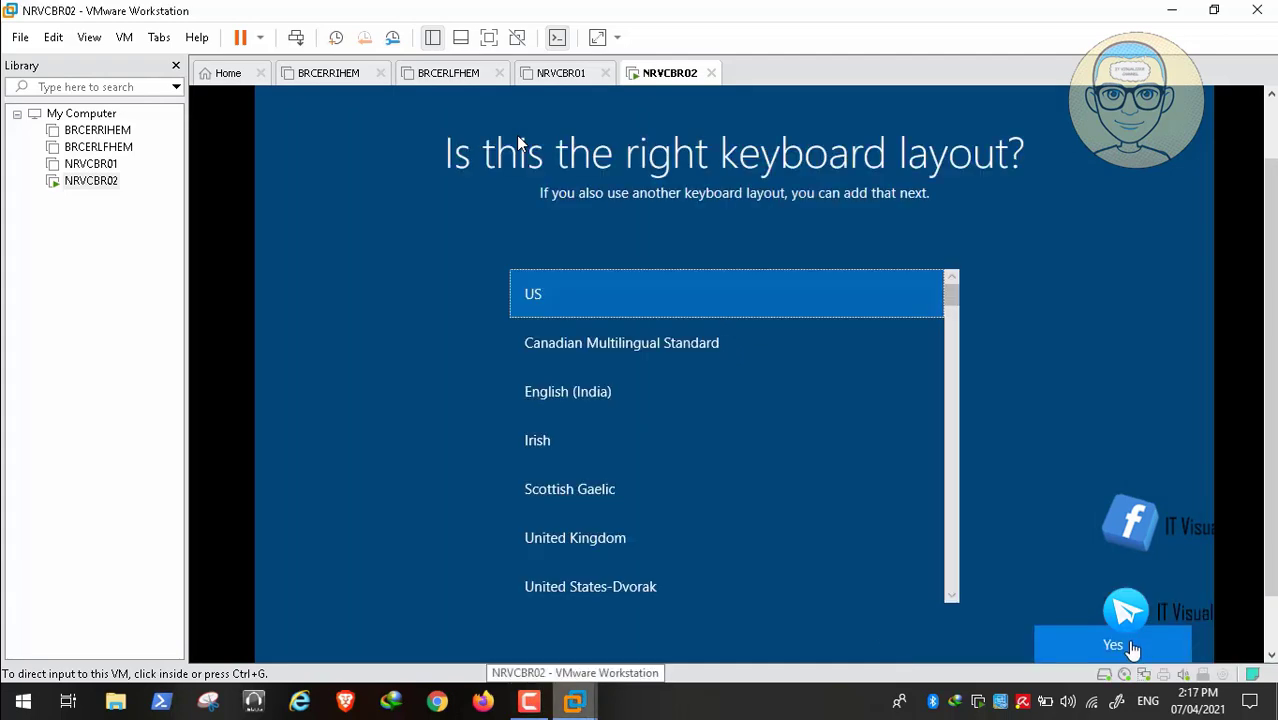
click(1130, 643)
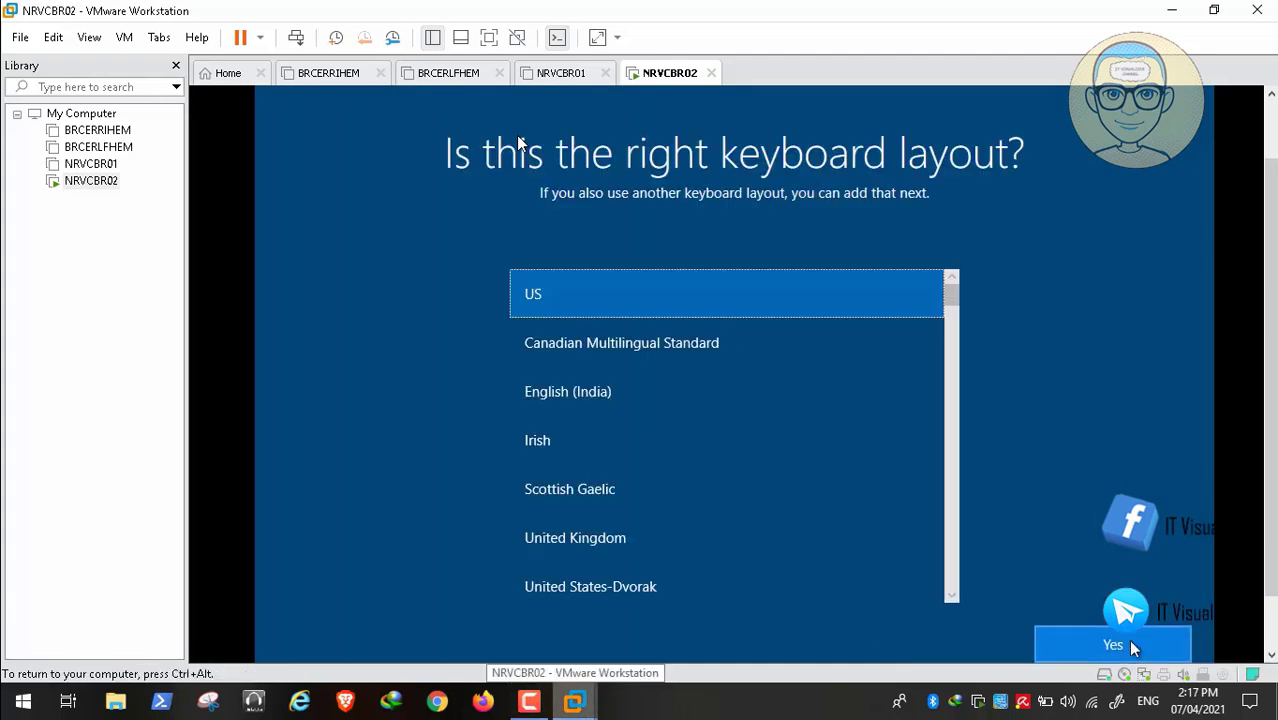
click(1113, 643)
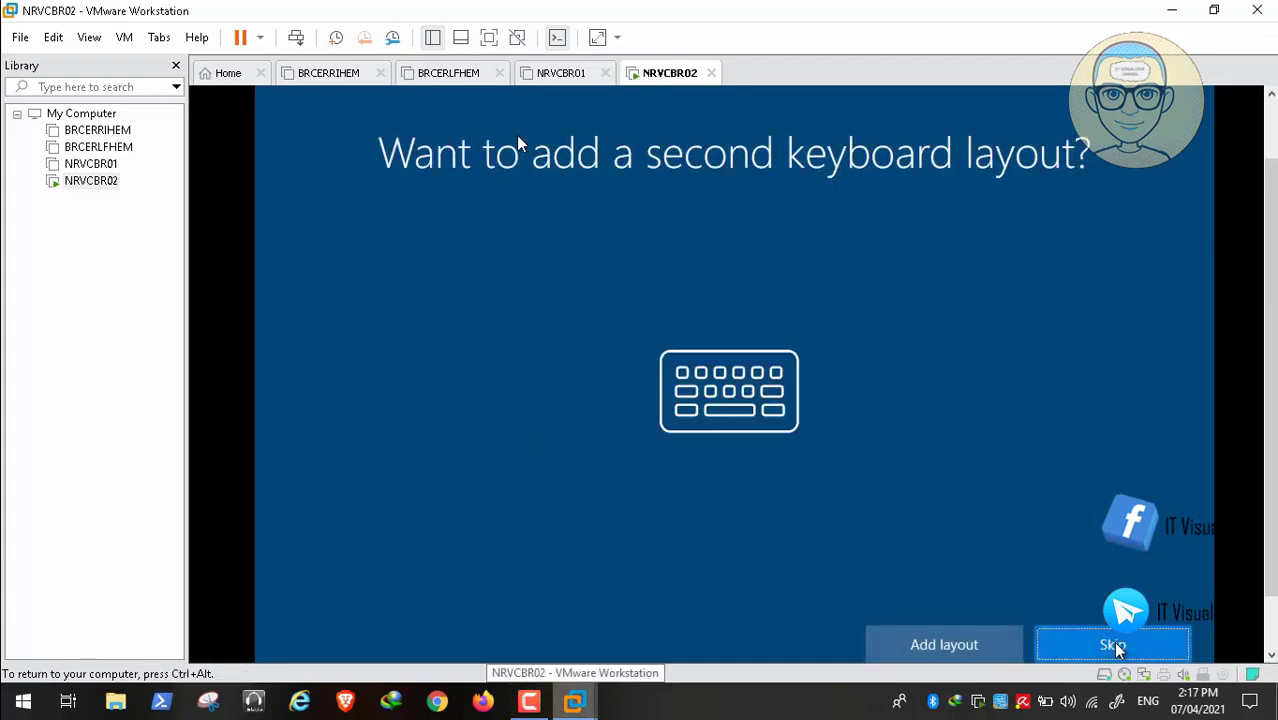
click(1113, 645)
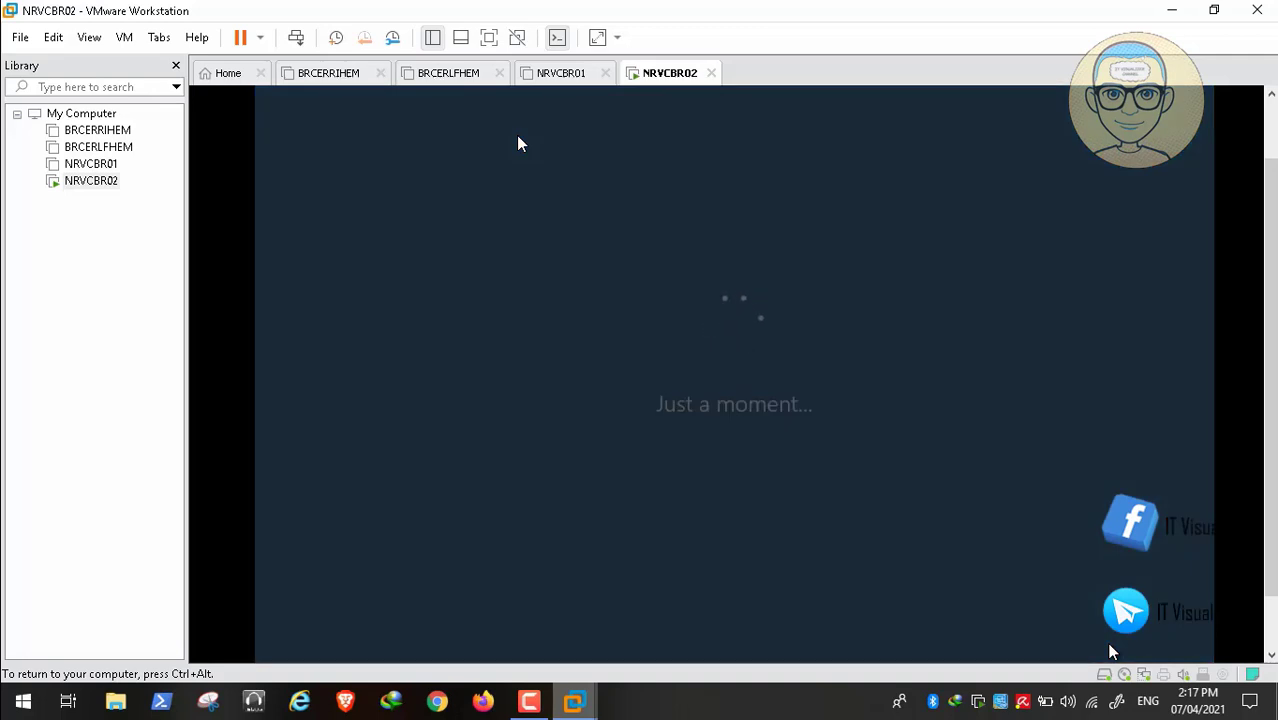
- Choose to skip connecting to a network for now
click(529, 703)
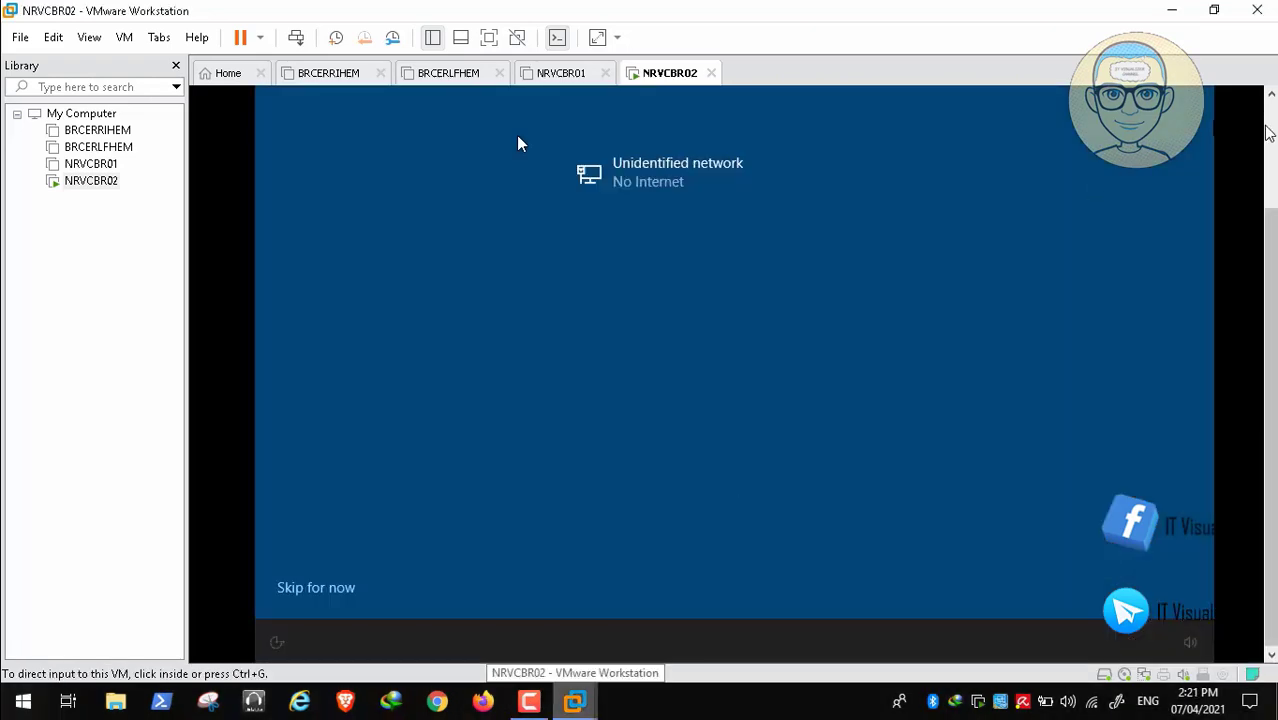
click(1270, 632)
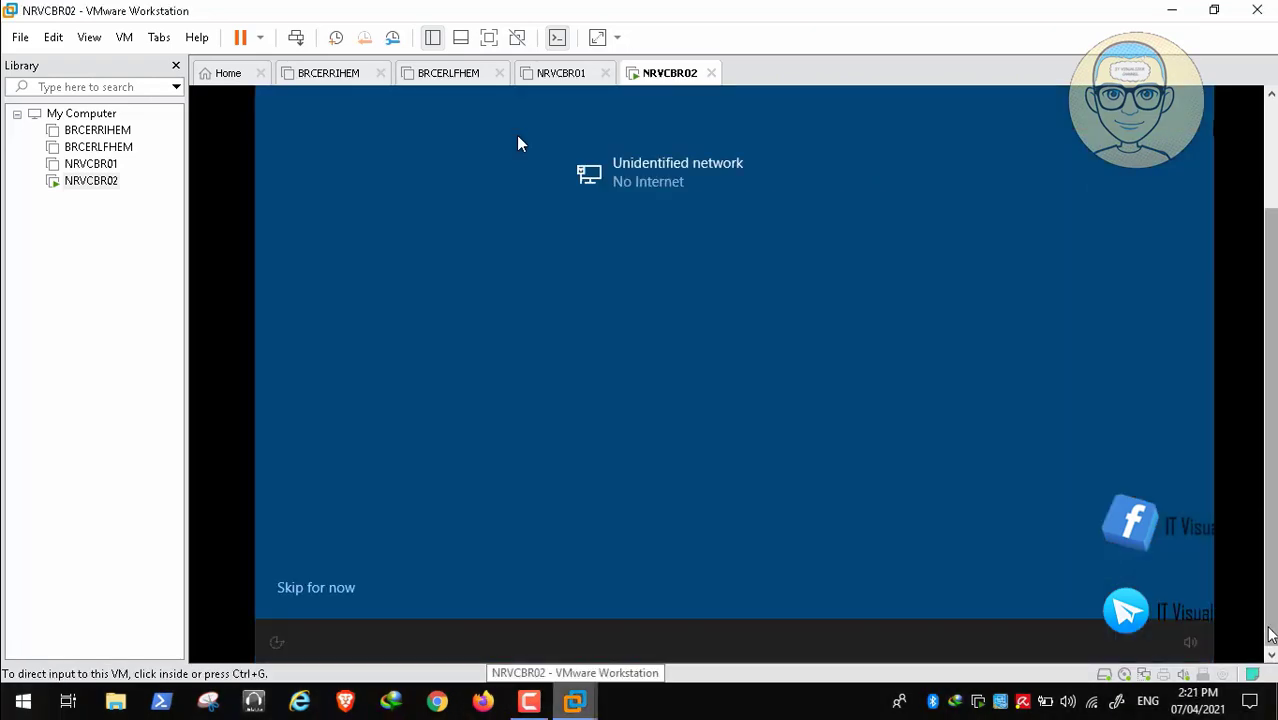
click(556, 562)
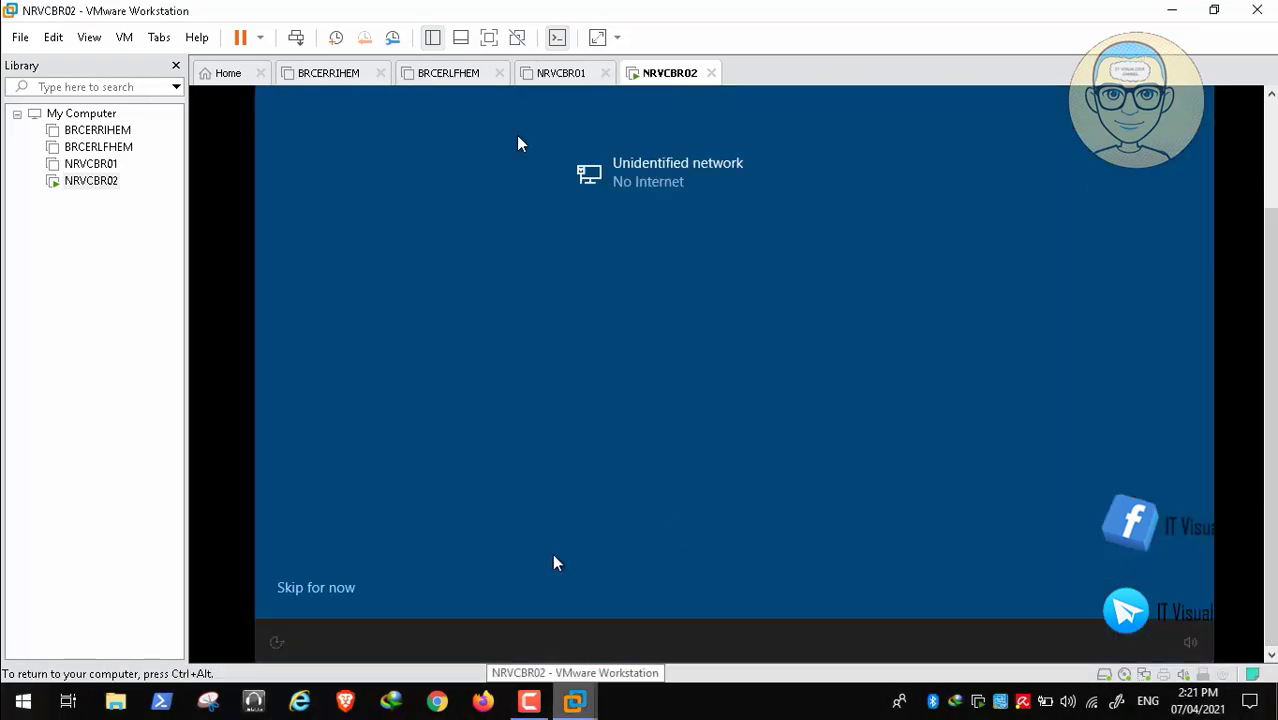
click(316, 587)
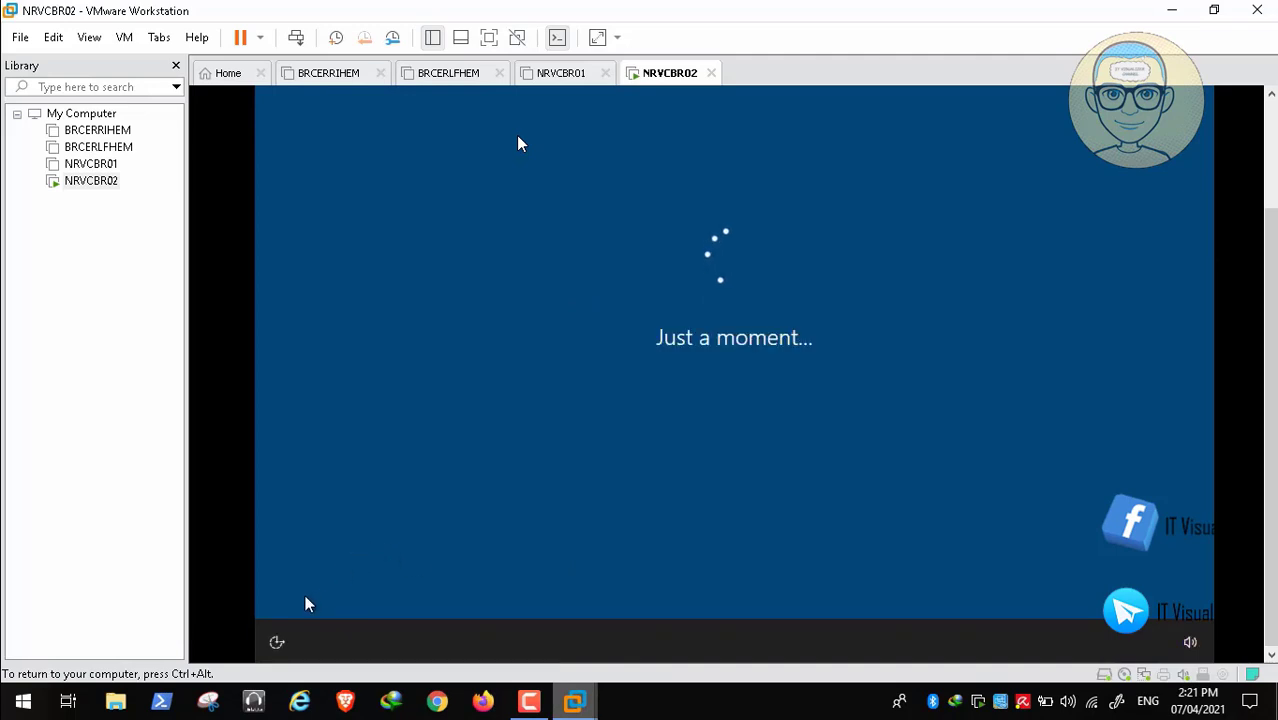
click(1270, 130)
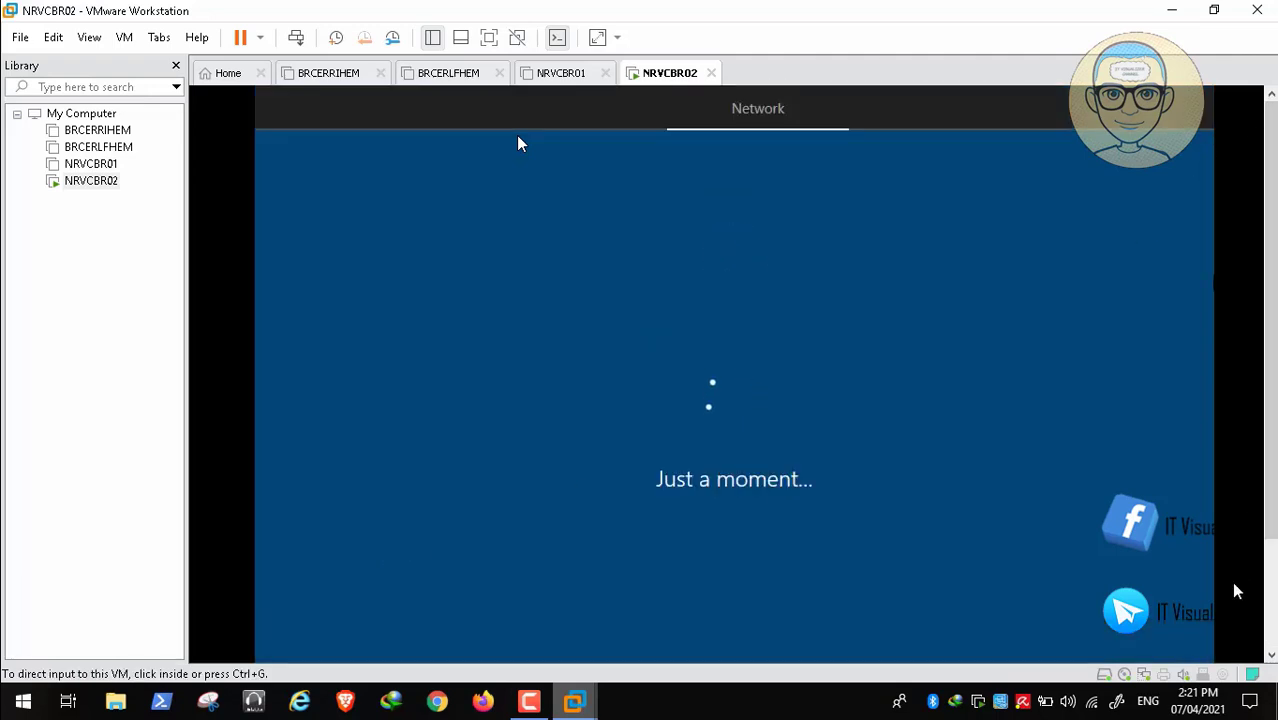
click(1272, 655)
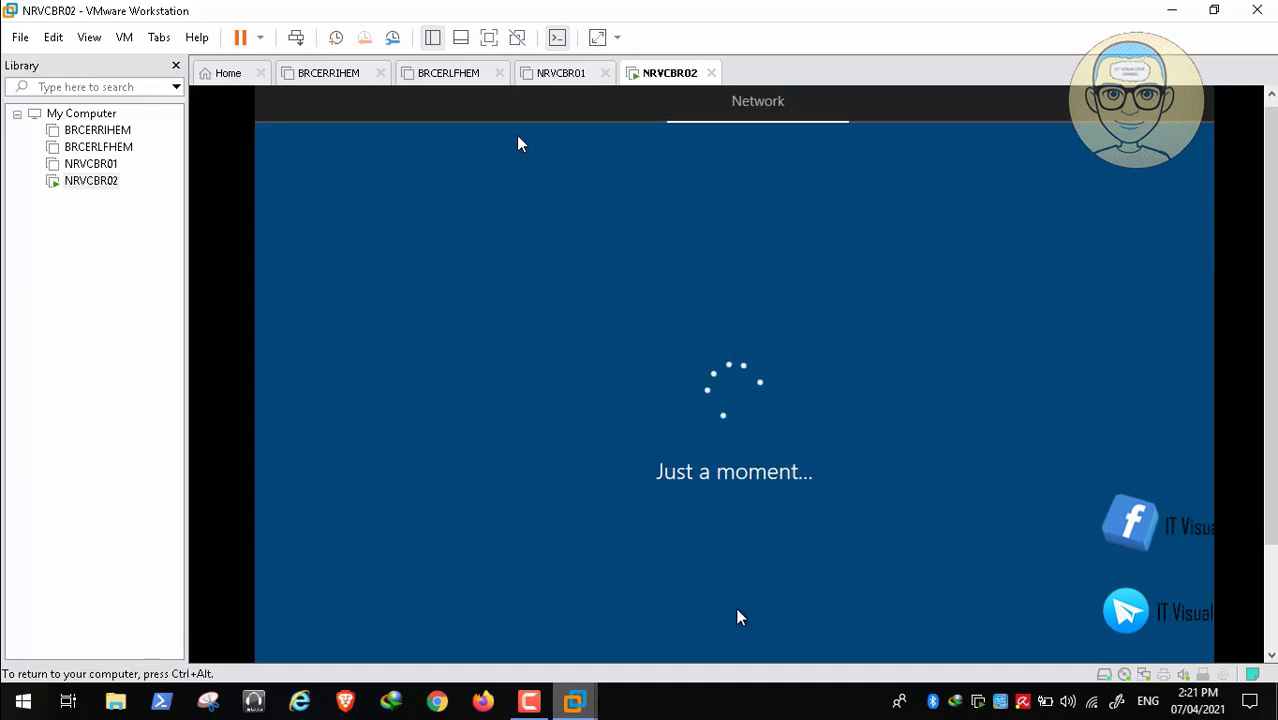
- Answer No on 'Connect now to save time later' and wait for setup to continue
click(530, 703)
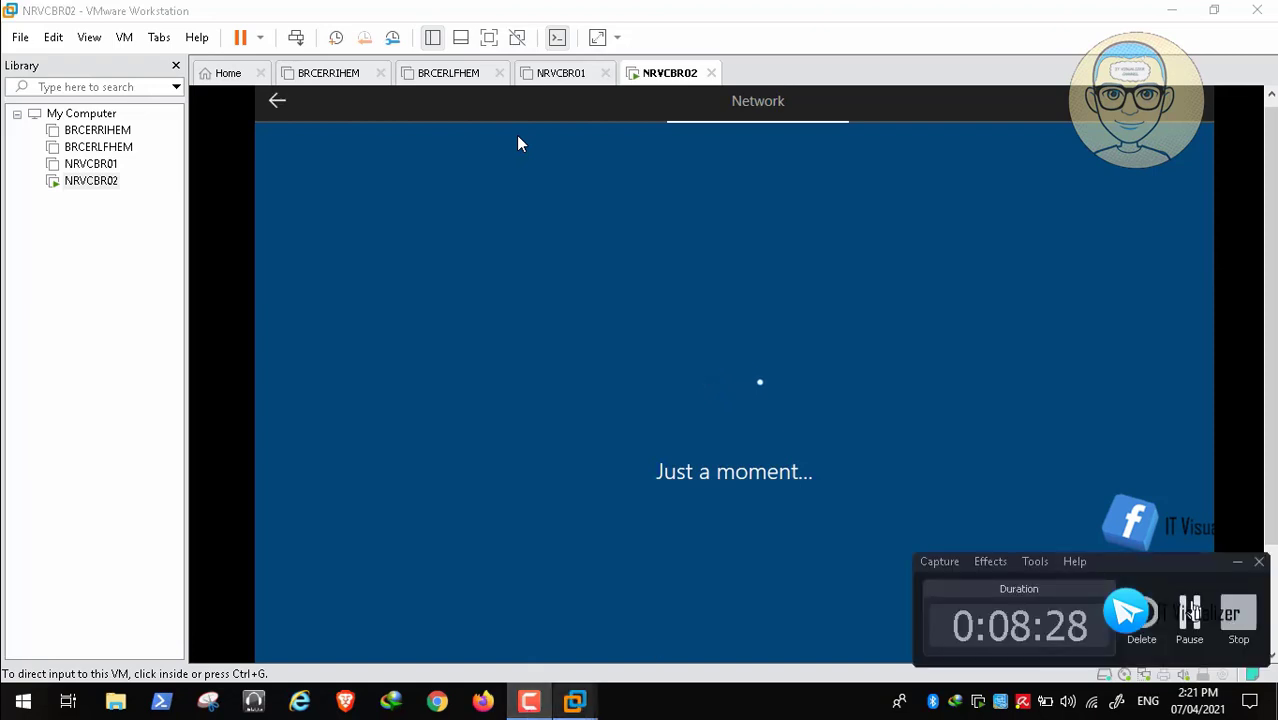
click(518, 143)
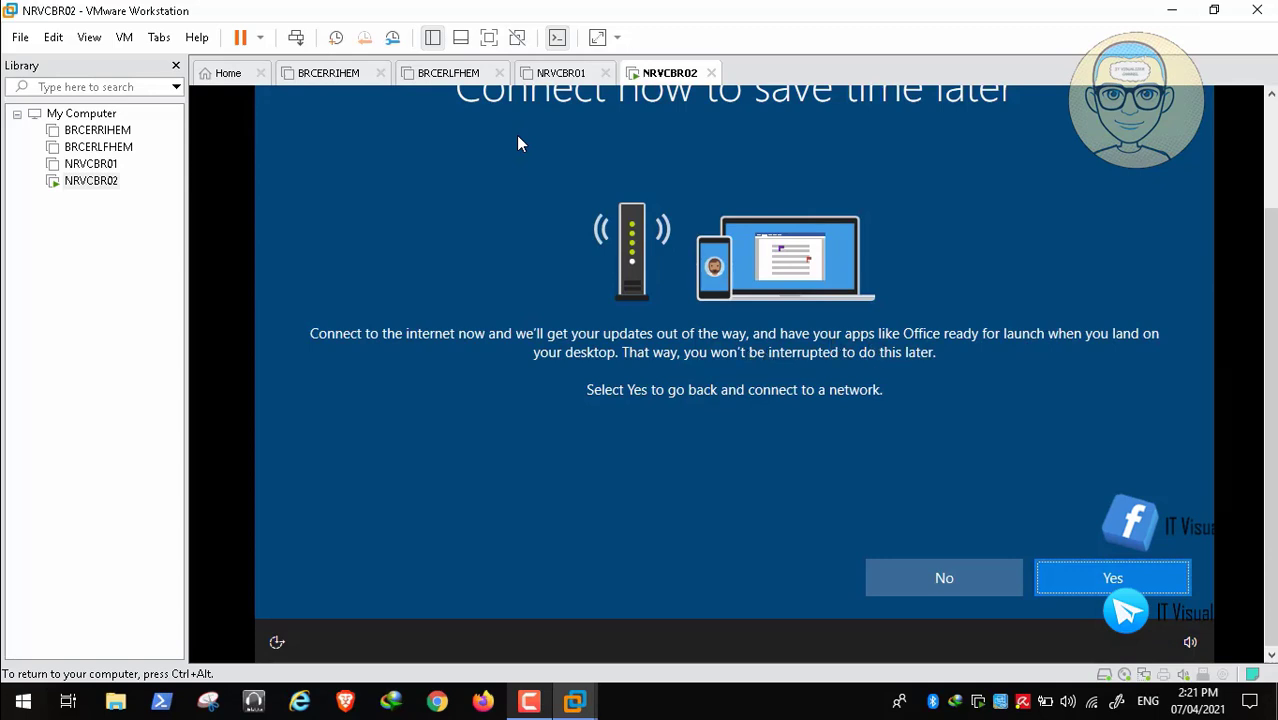
click(913, 576)
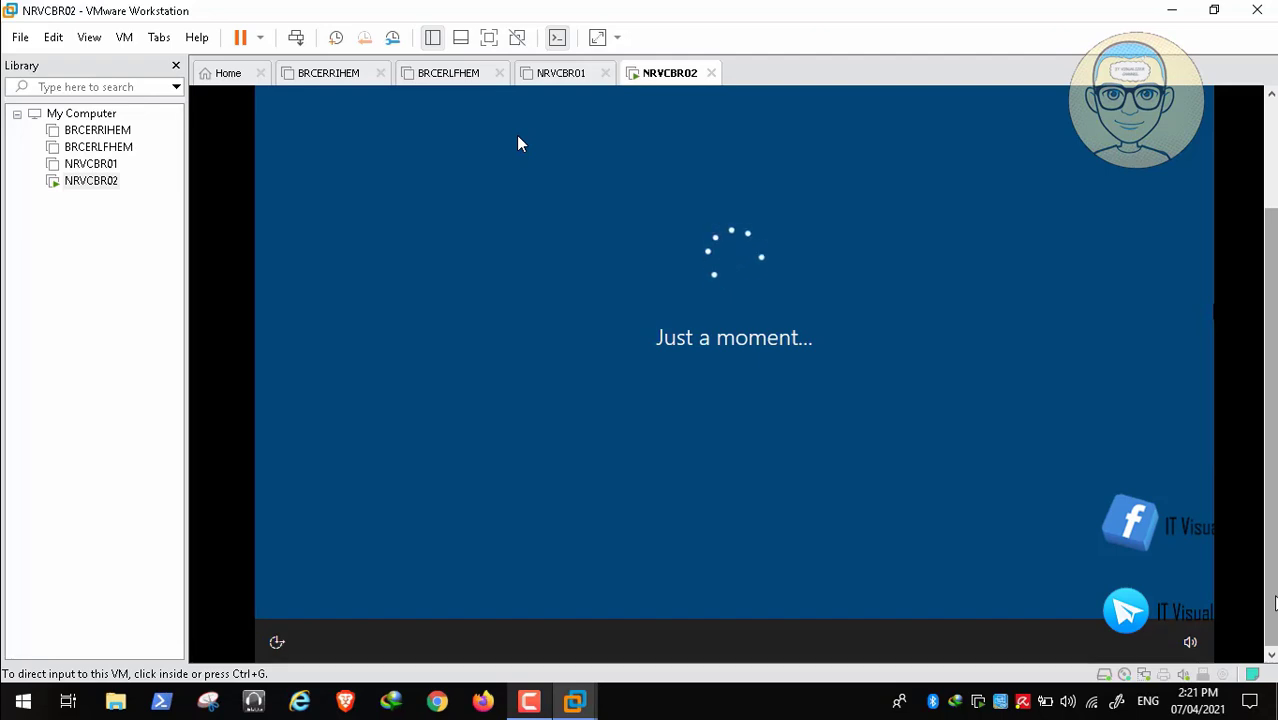
click(518, 143)
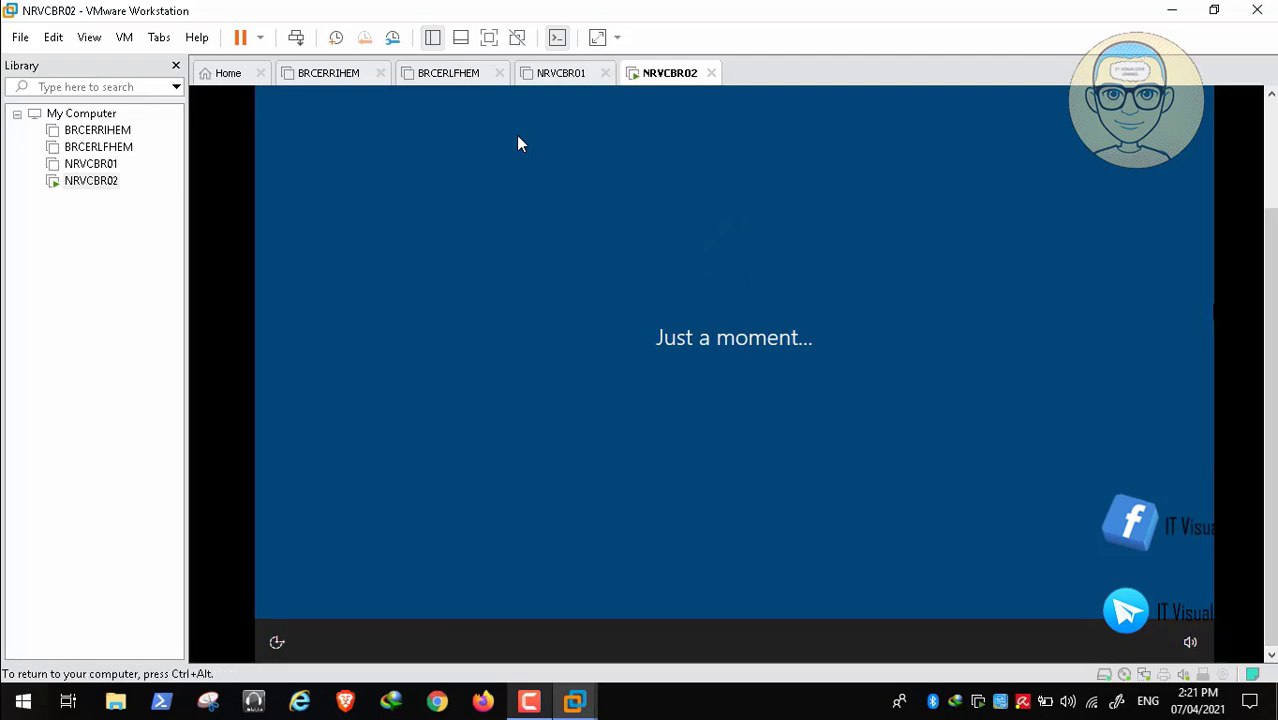
key(ctrl+alt)
click(529, 701)
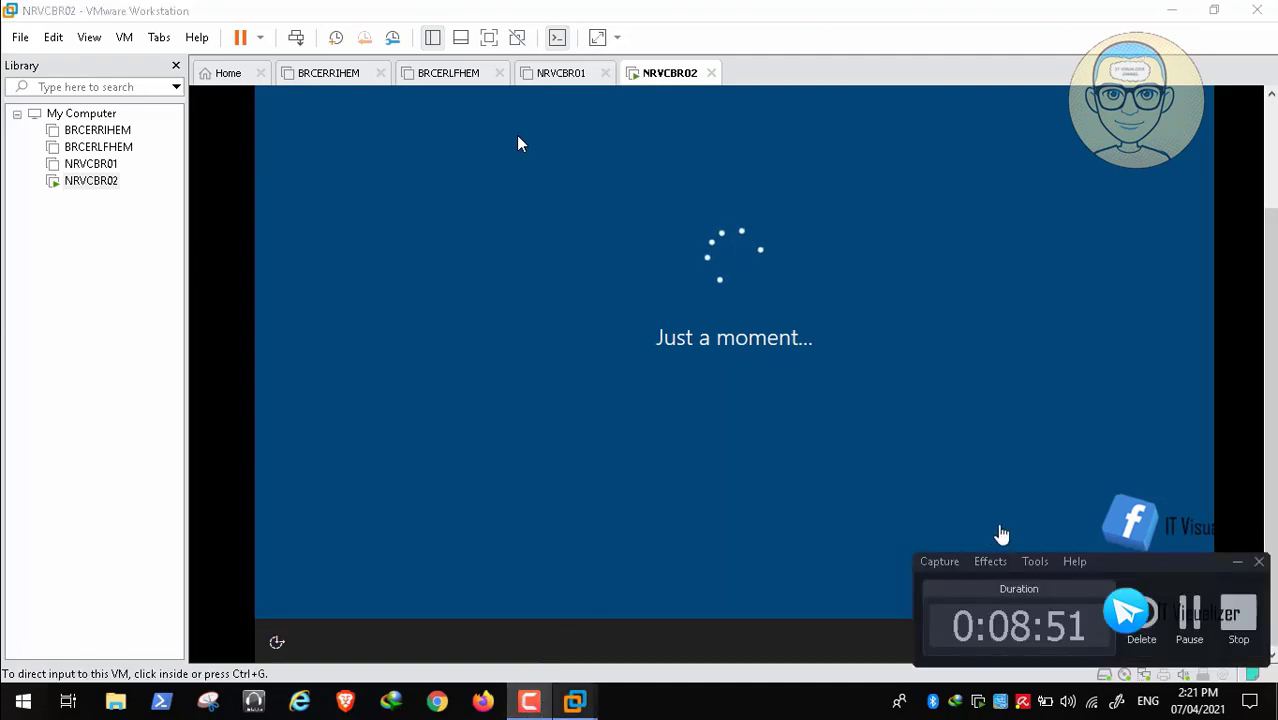
click(1190, 614)
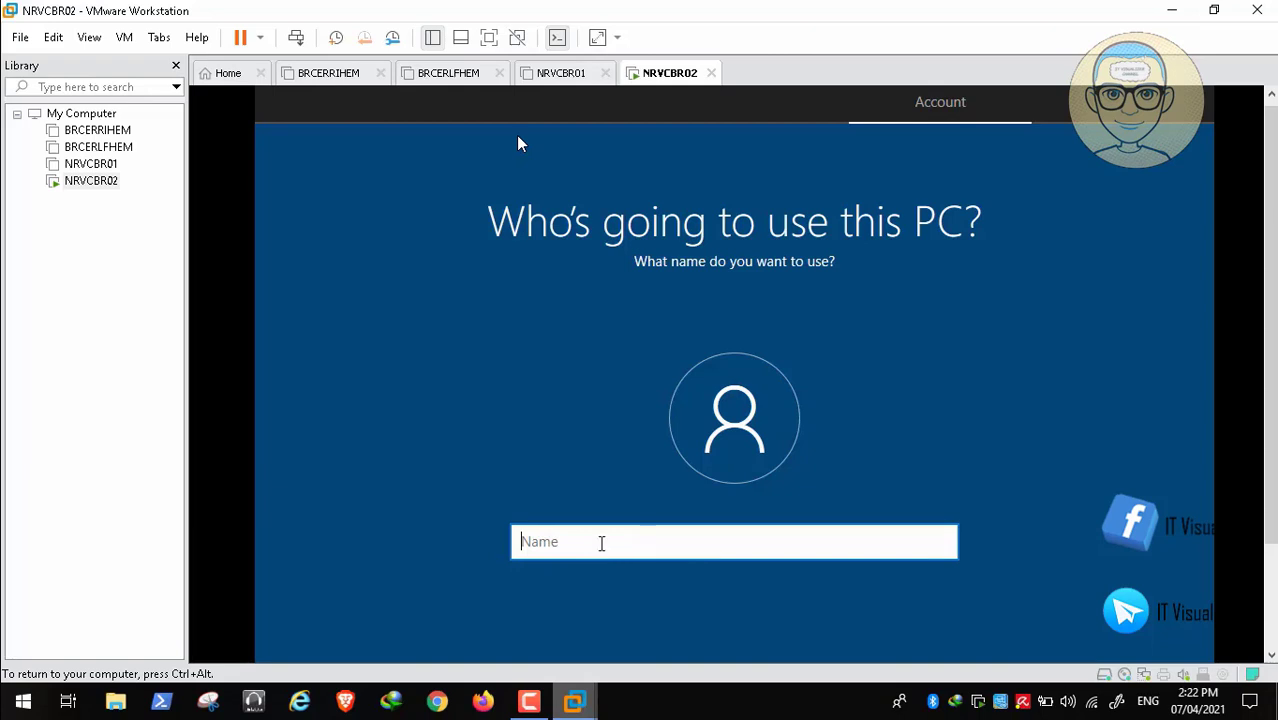
- Enter the local account name, then type and confirm the account password
text(krak)
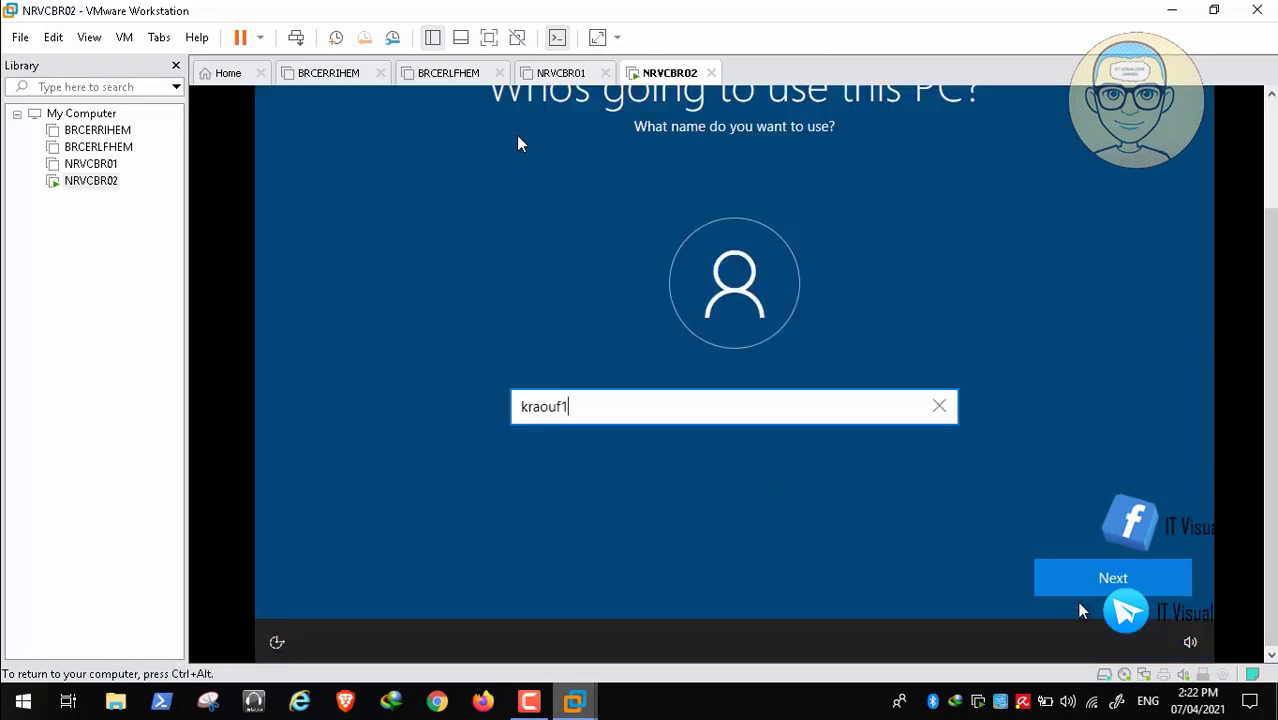
click(1088, 590)
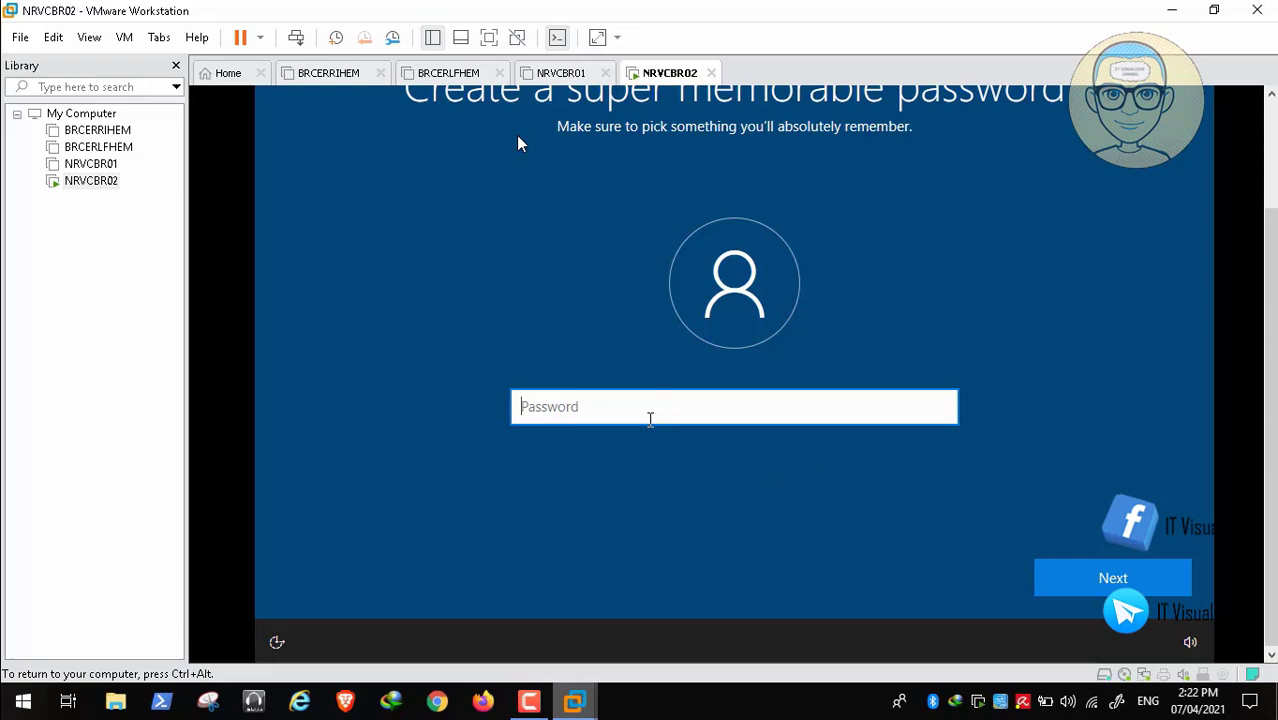
text(k)
key(Return)
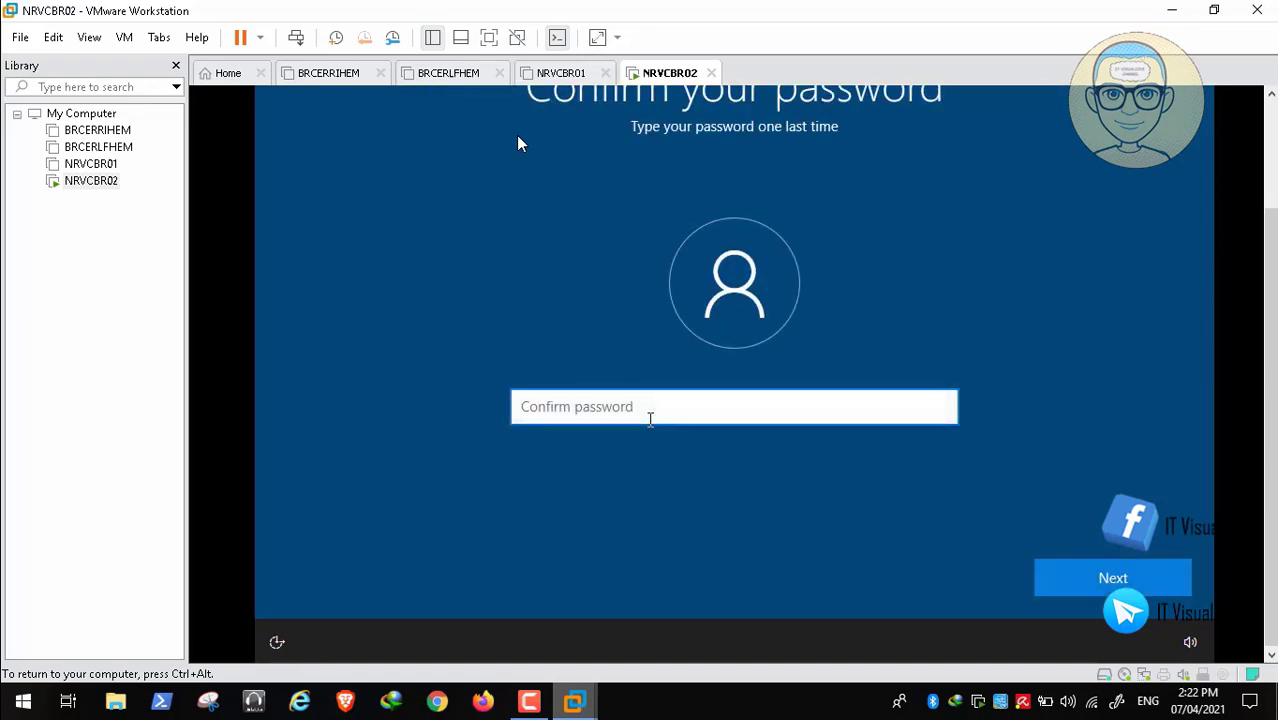
text(k**)
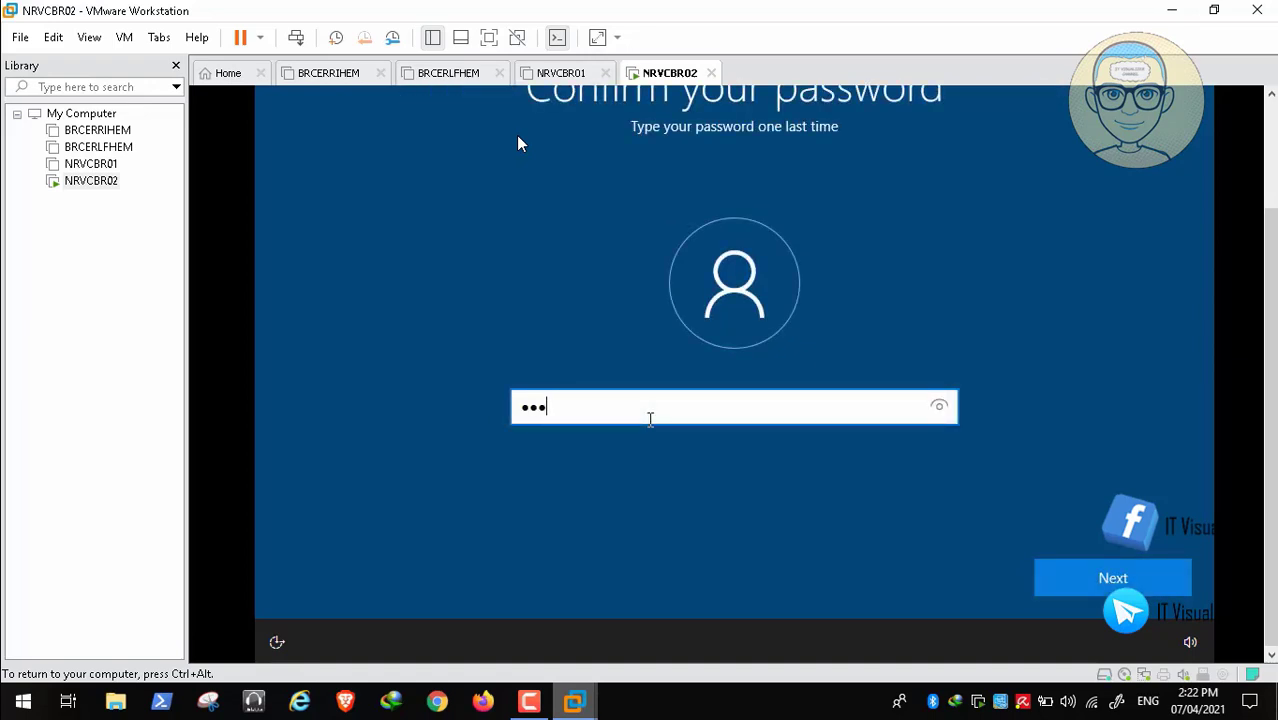
text(**)
key(Return)
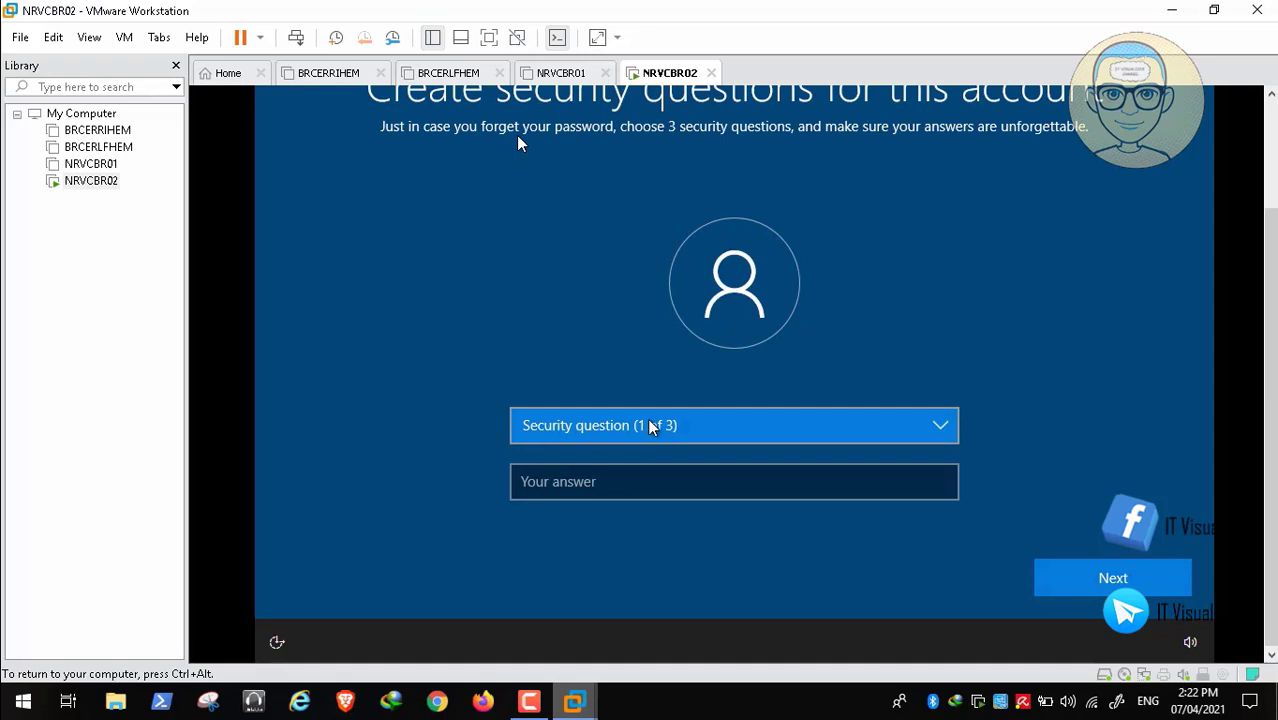
- Get past the security-questions page to reach the activity history prompt
click(532, 706)
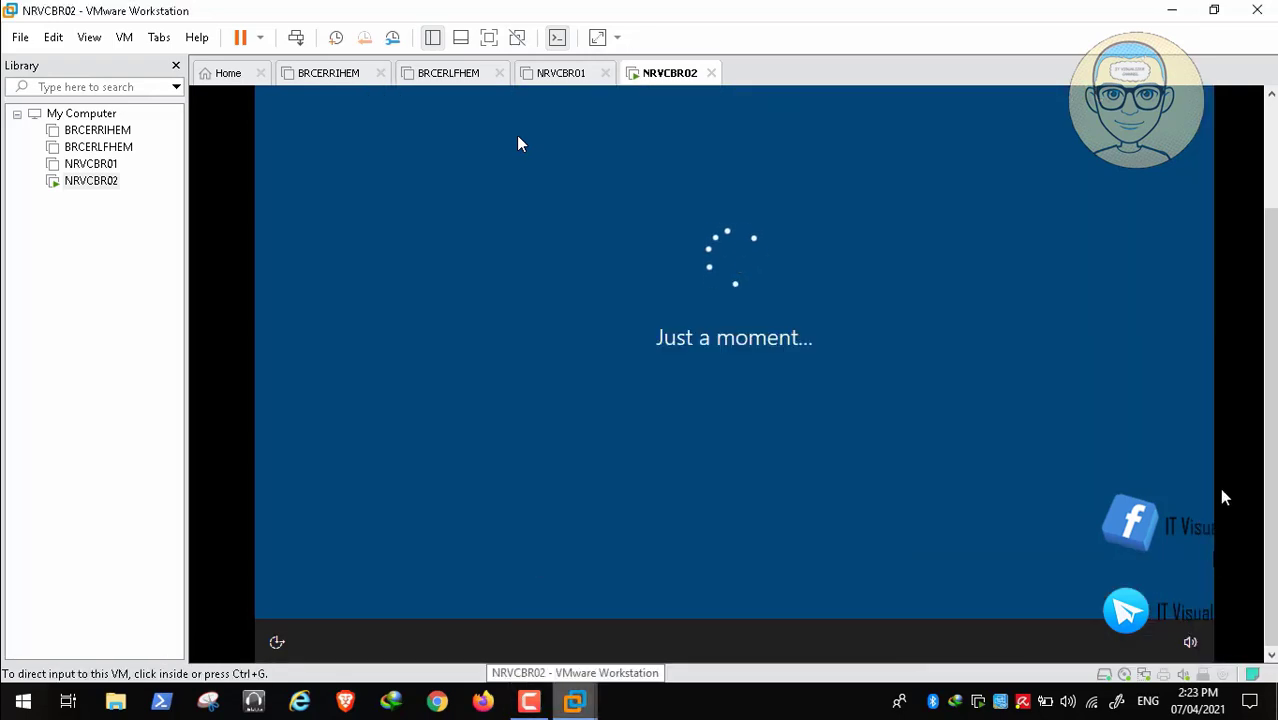
click(1271, 95)
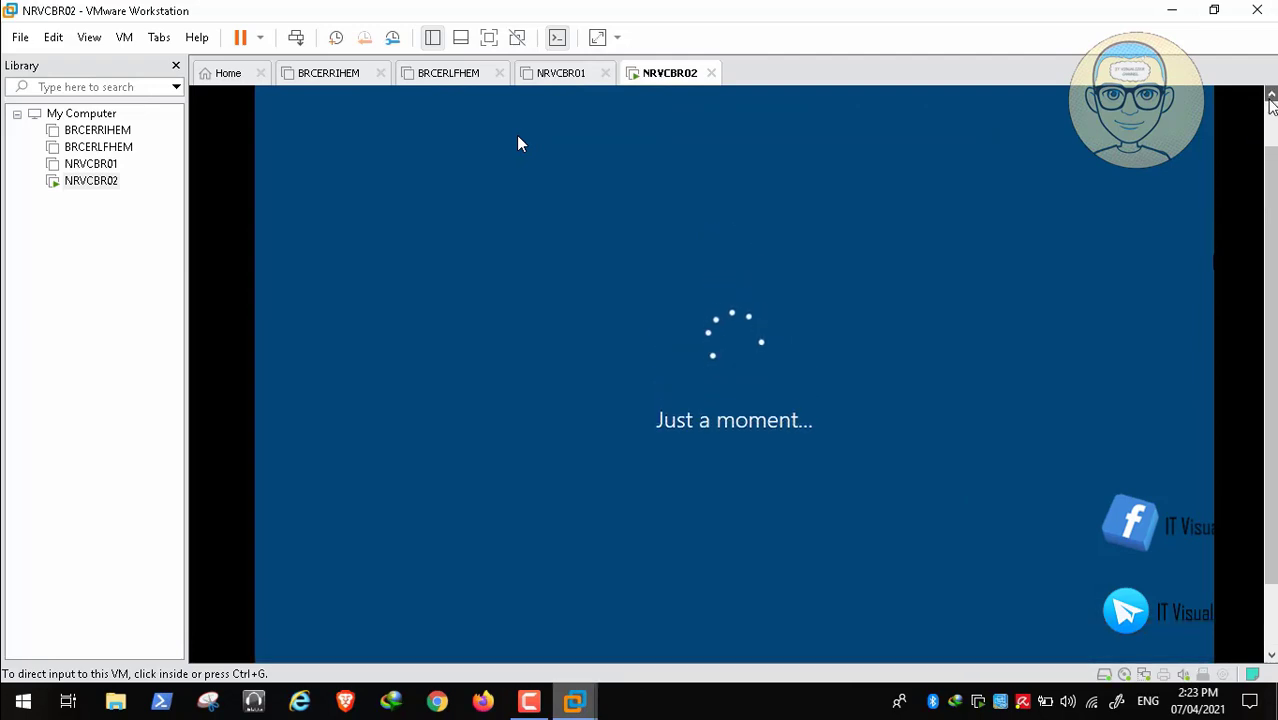
click(699, 345)
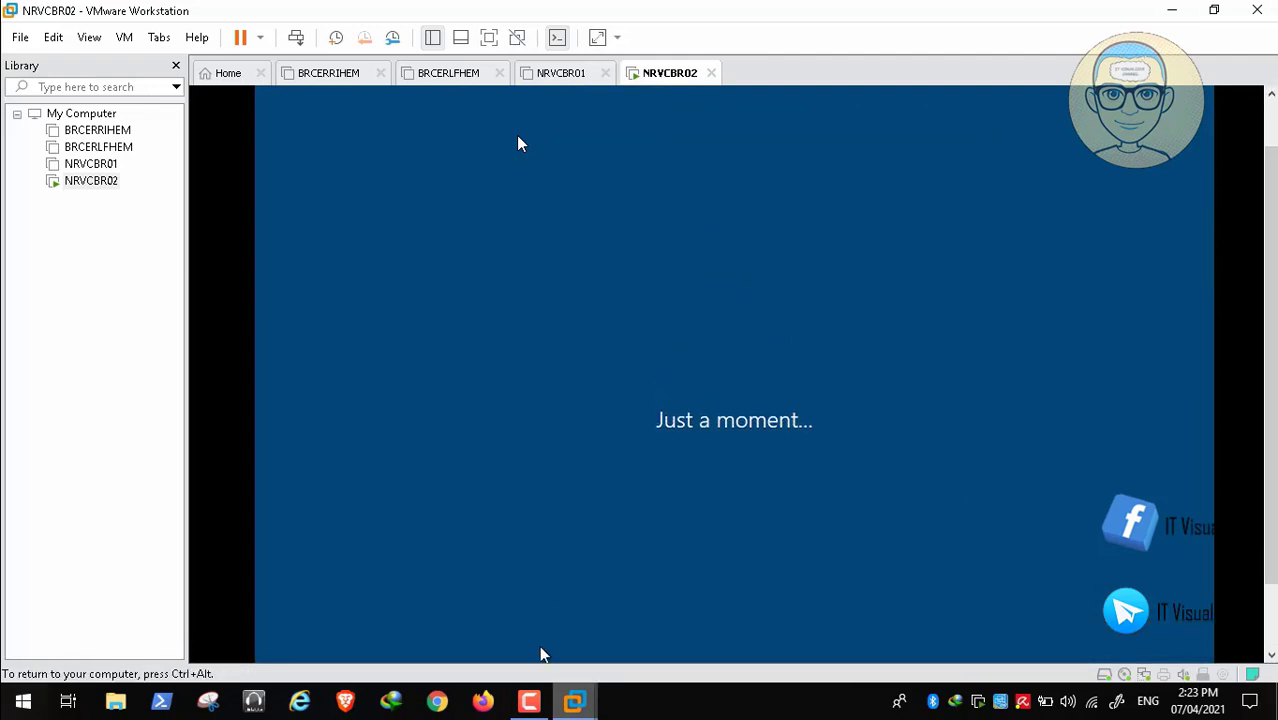
key(ctrl+alt)
click(529, 701)
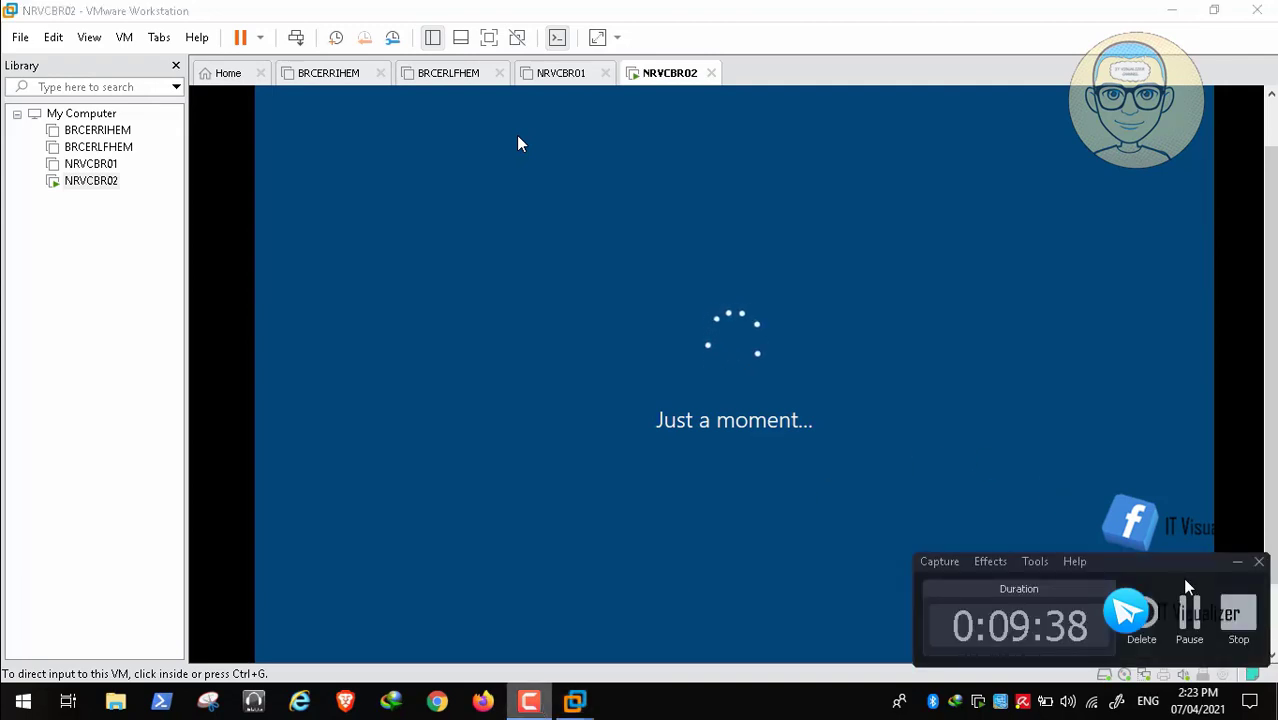
click(1197, 617)
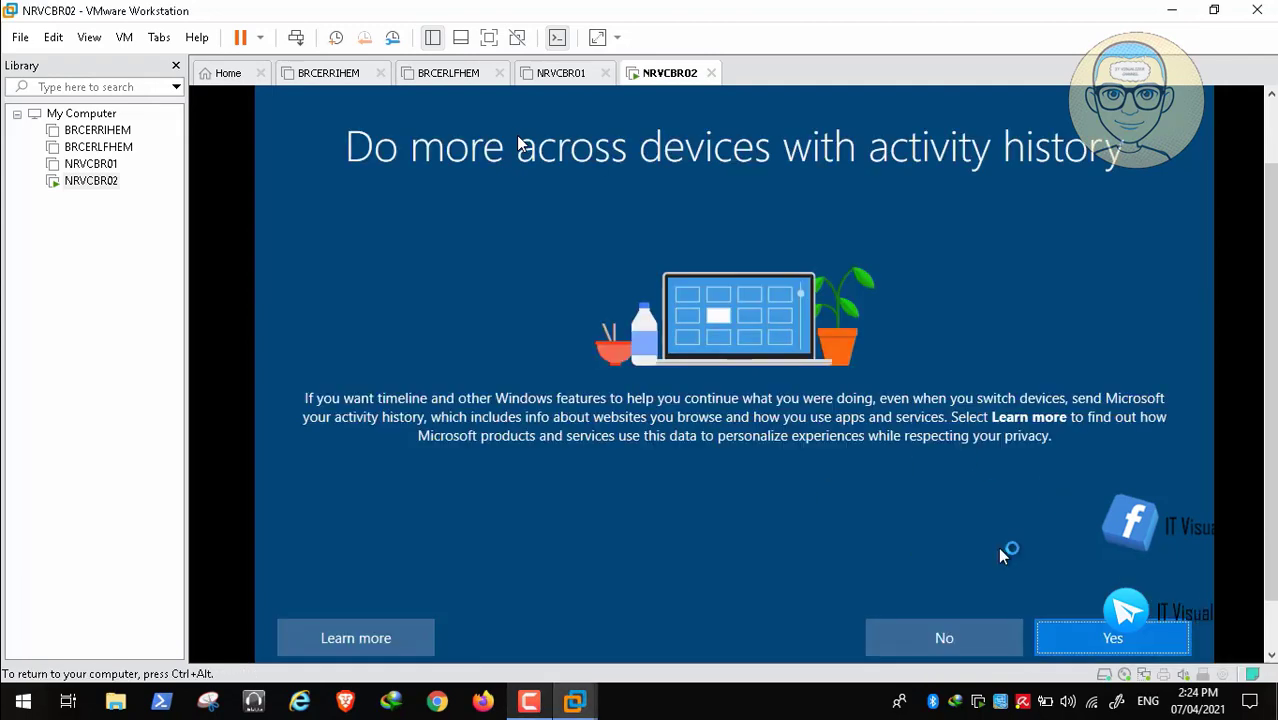
- Decline sending activity history
click(932, 643)
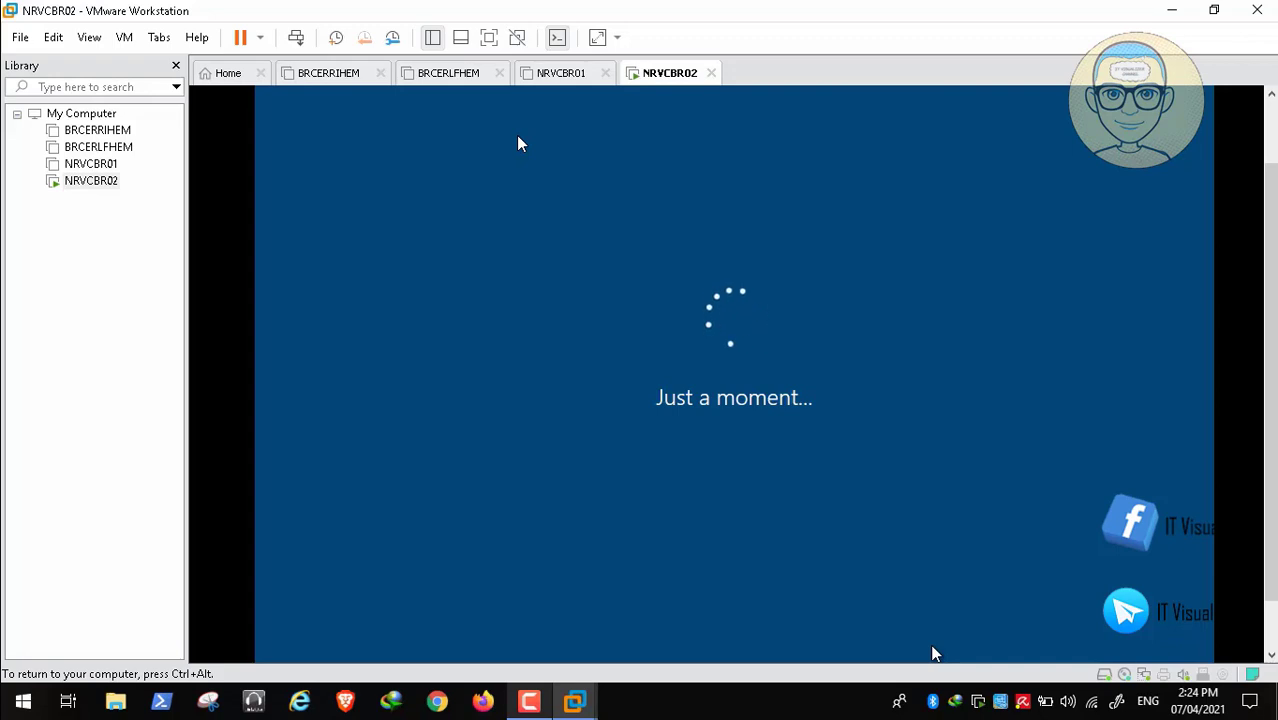
click(529, 701)
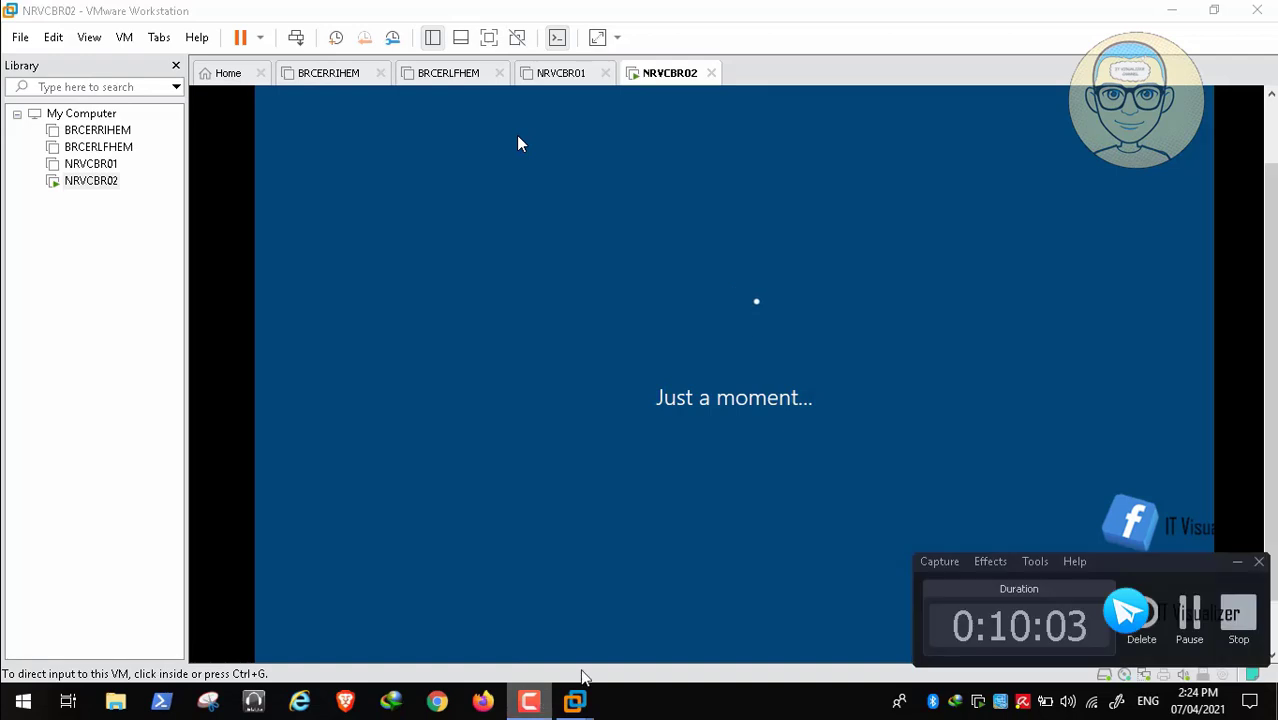
click(1191, 620)
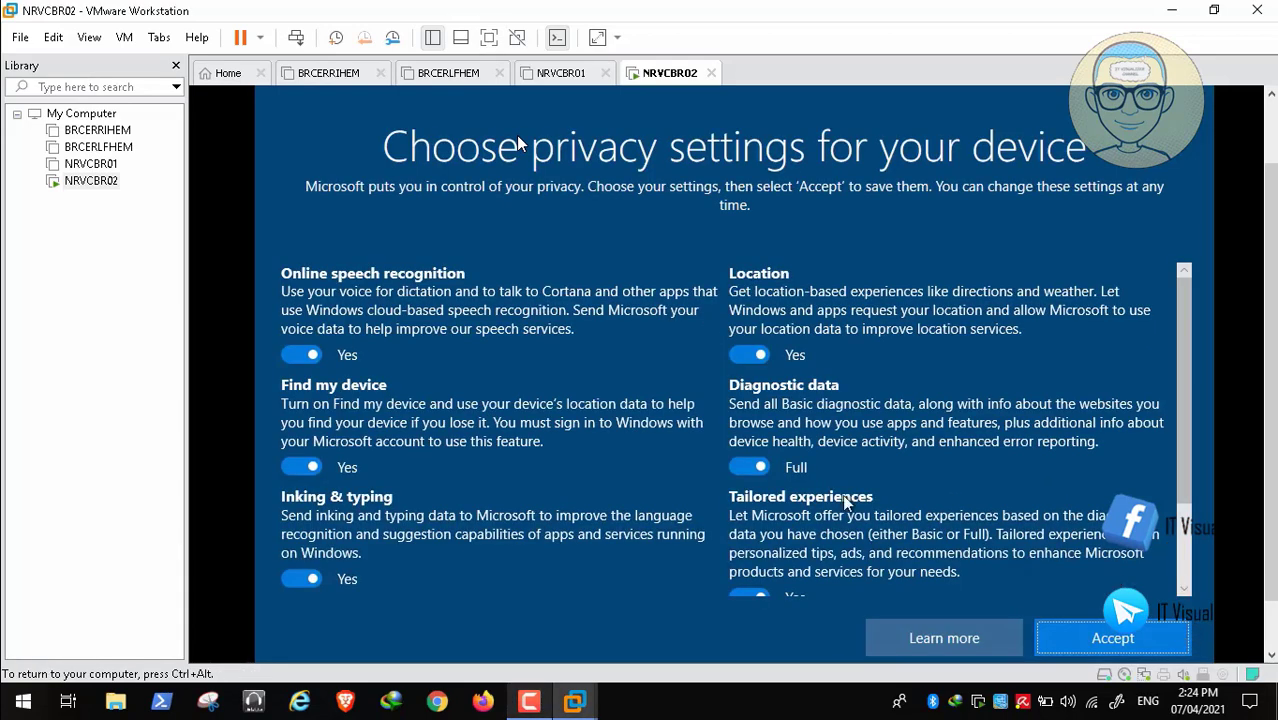
- Turn off speech, Find my device, inking, ad ID, tailored experiences and location; set diagnostics Basic; accept
click(297, 357)
click(300, 476)
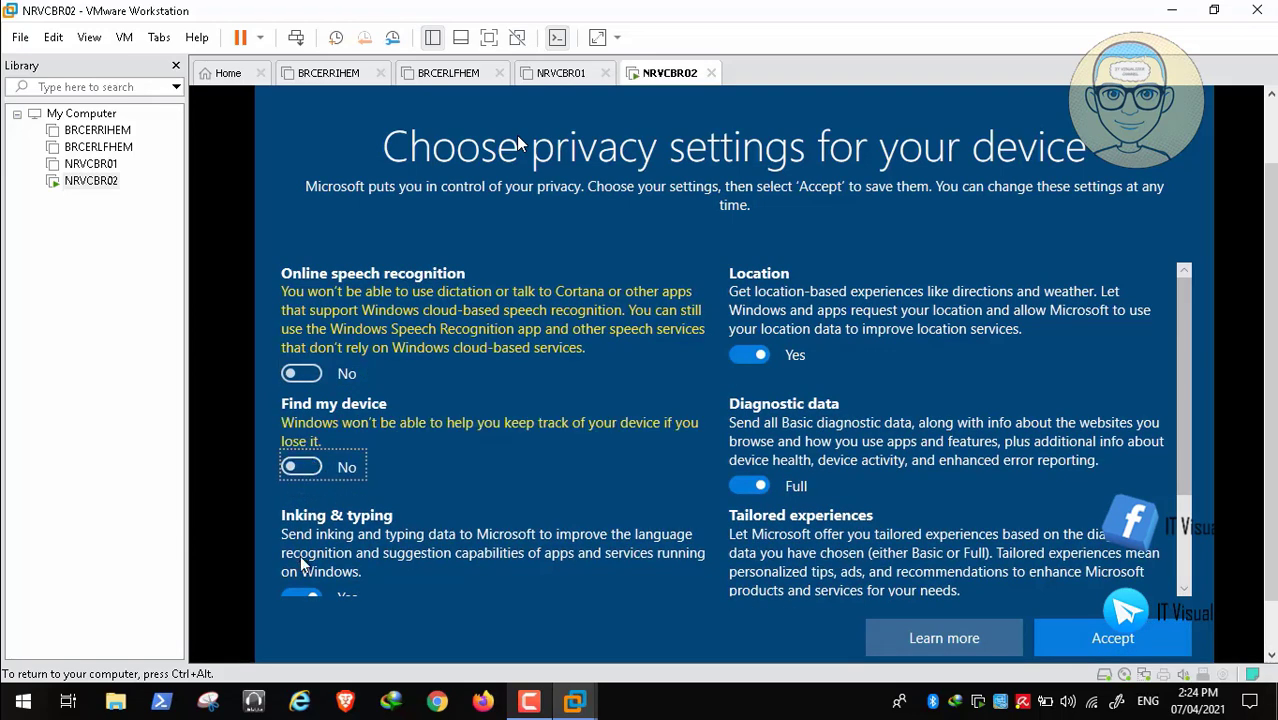
click(302, 592)
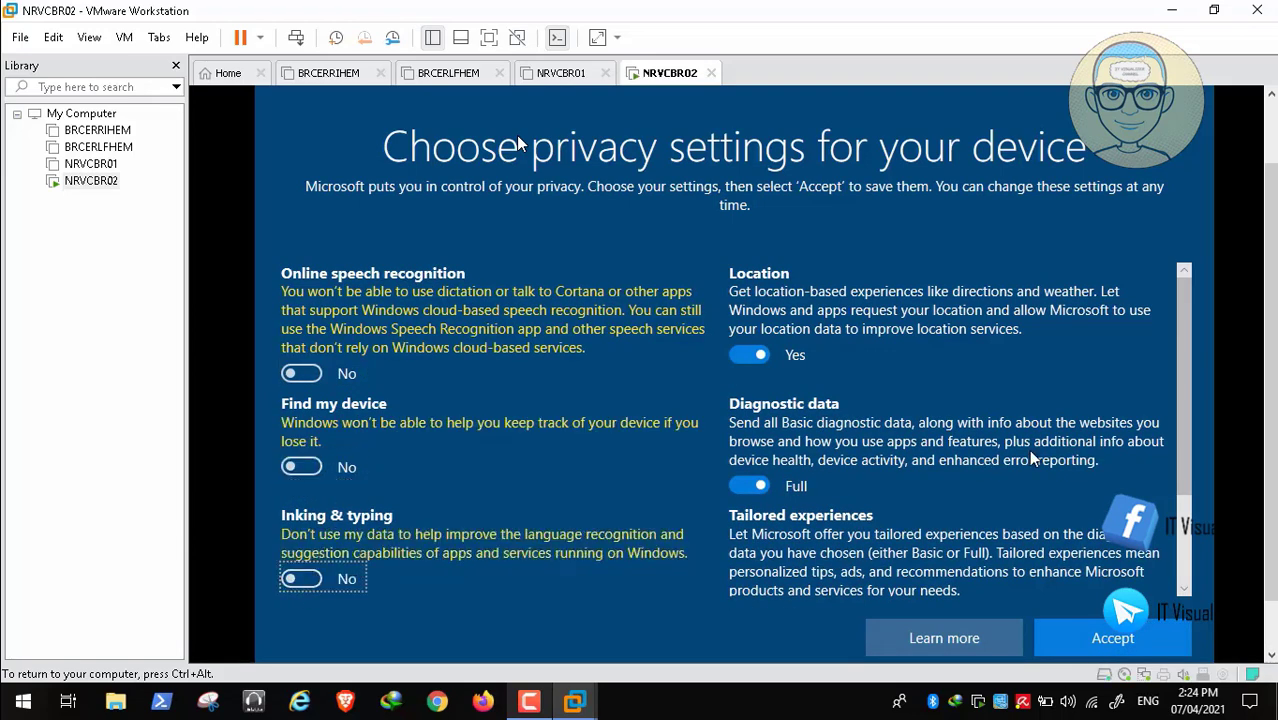
click(1184, 572)
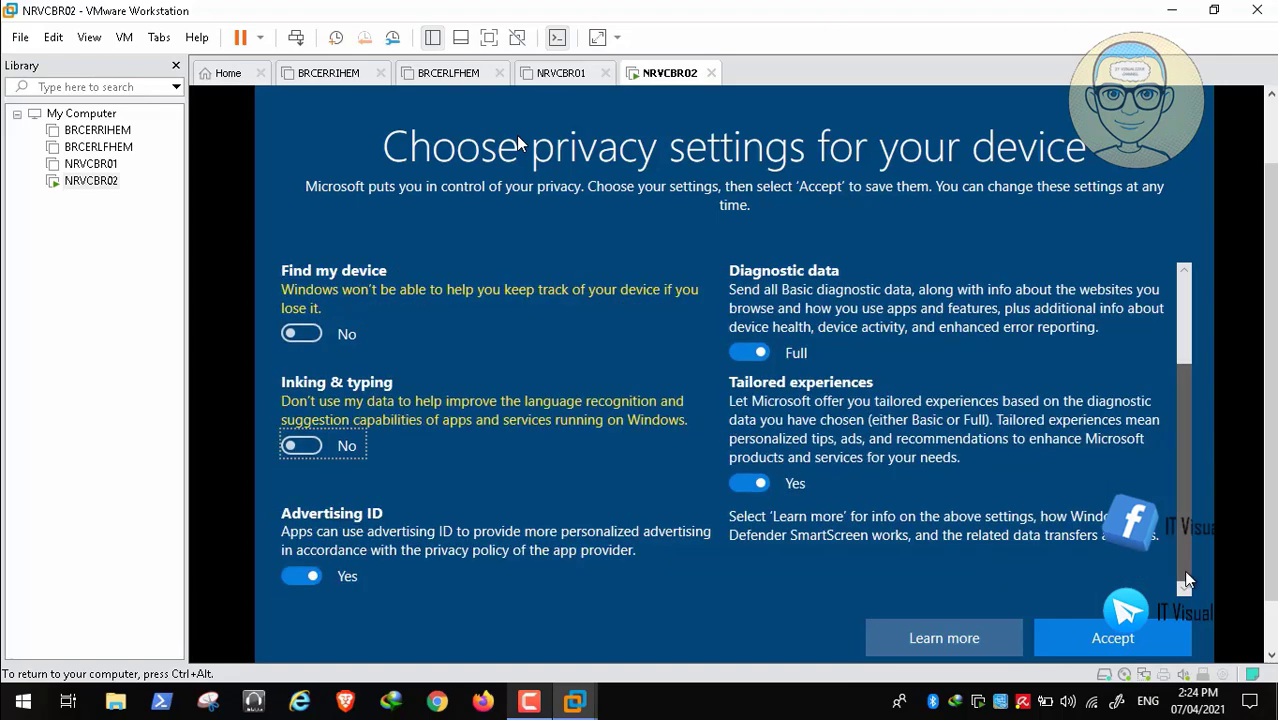
click(299, 578)
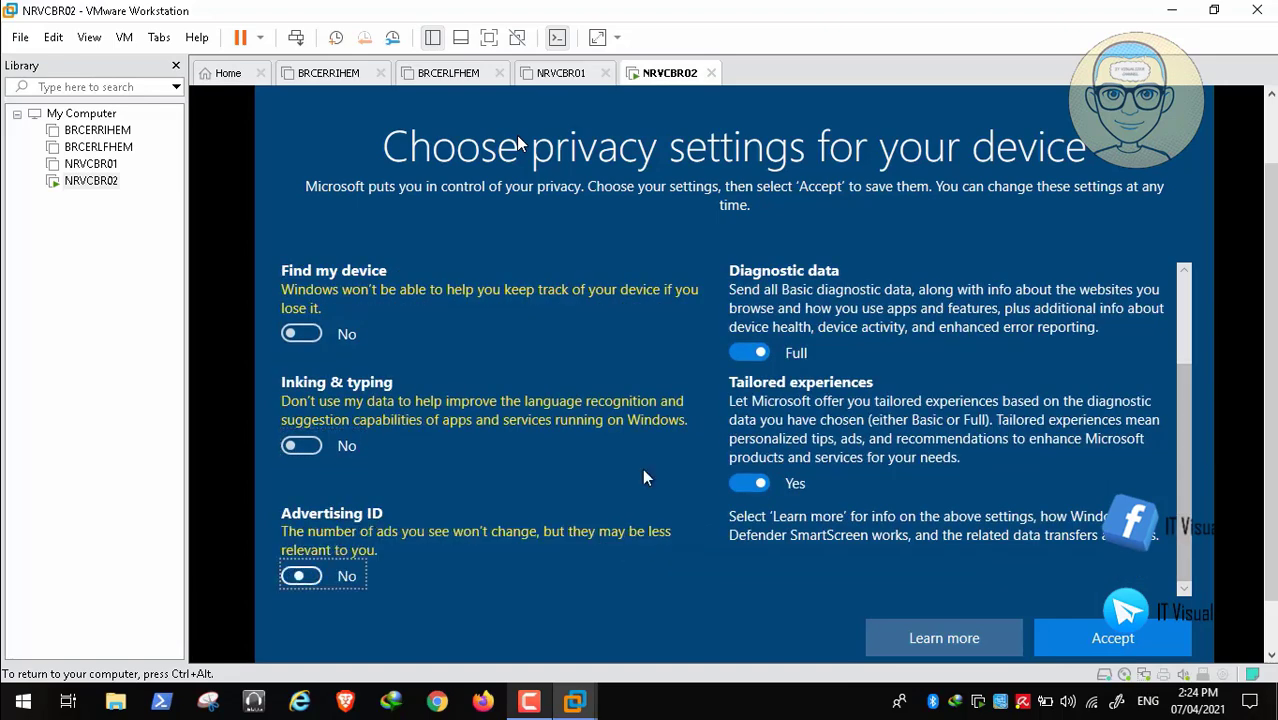
click(742, 483)
click(748, 389)
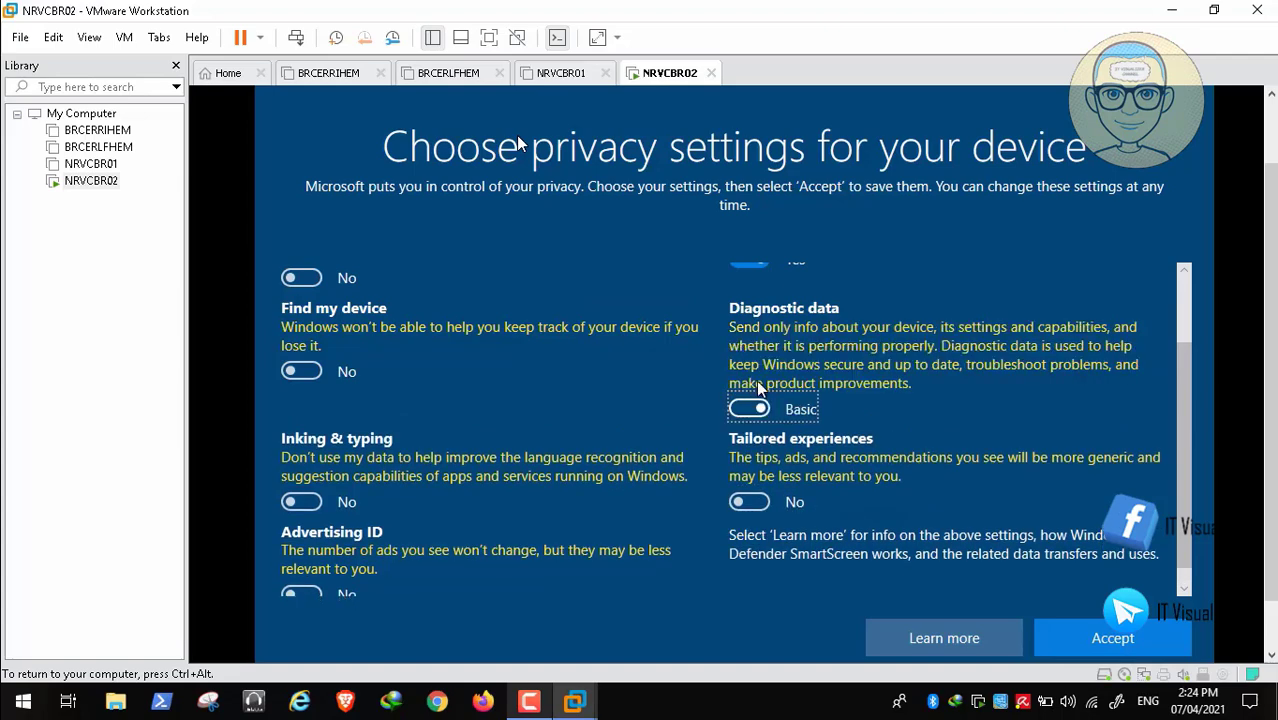
drag(1179, 447, 1178, 347)
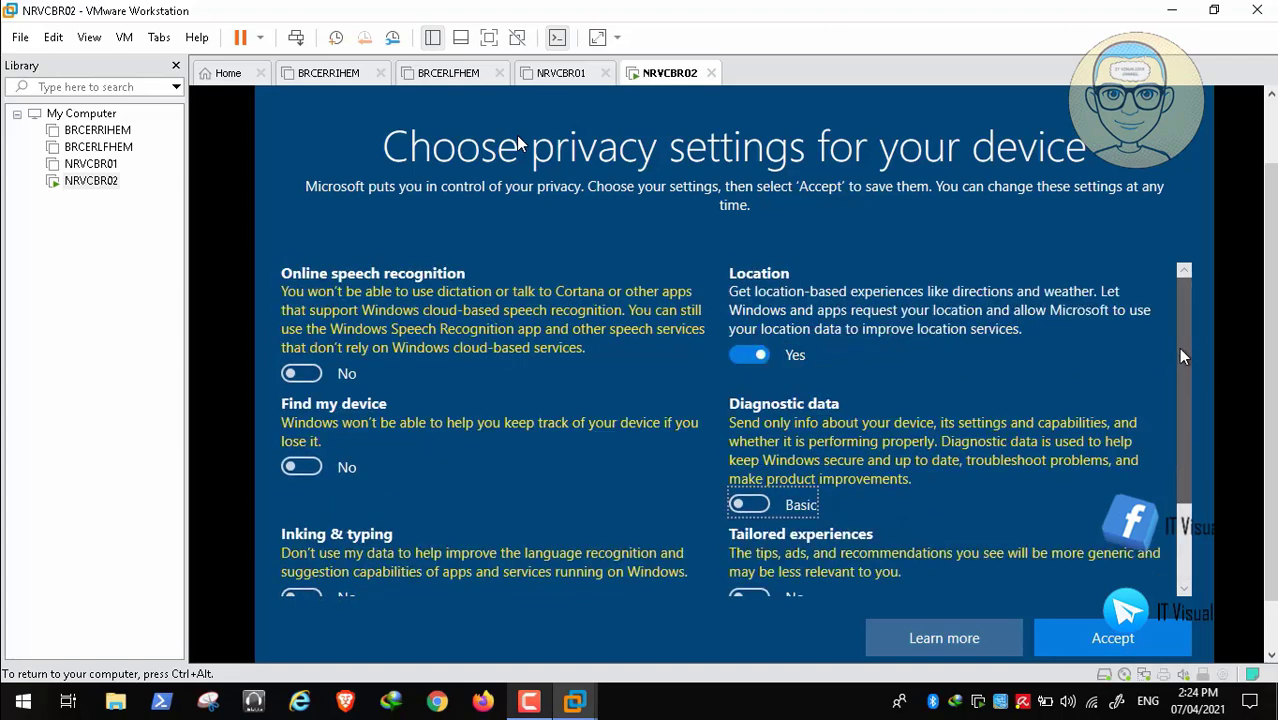
click(740, 354)
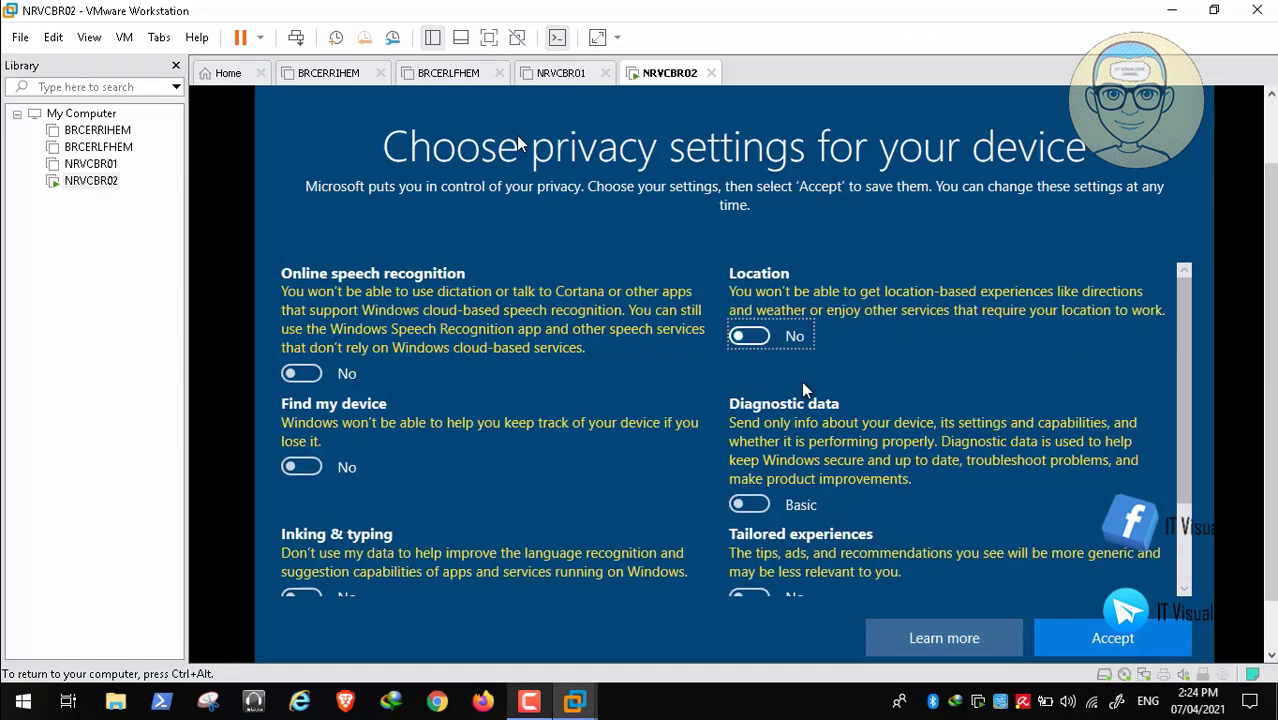
click(1113, 638)
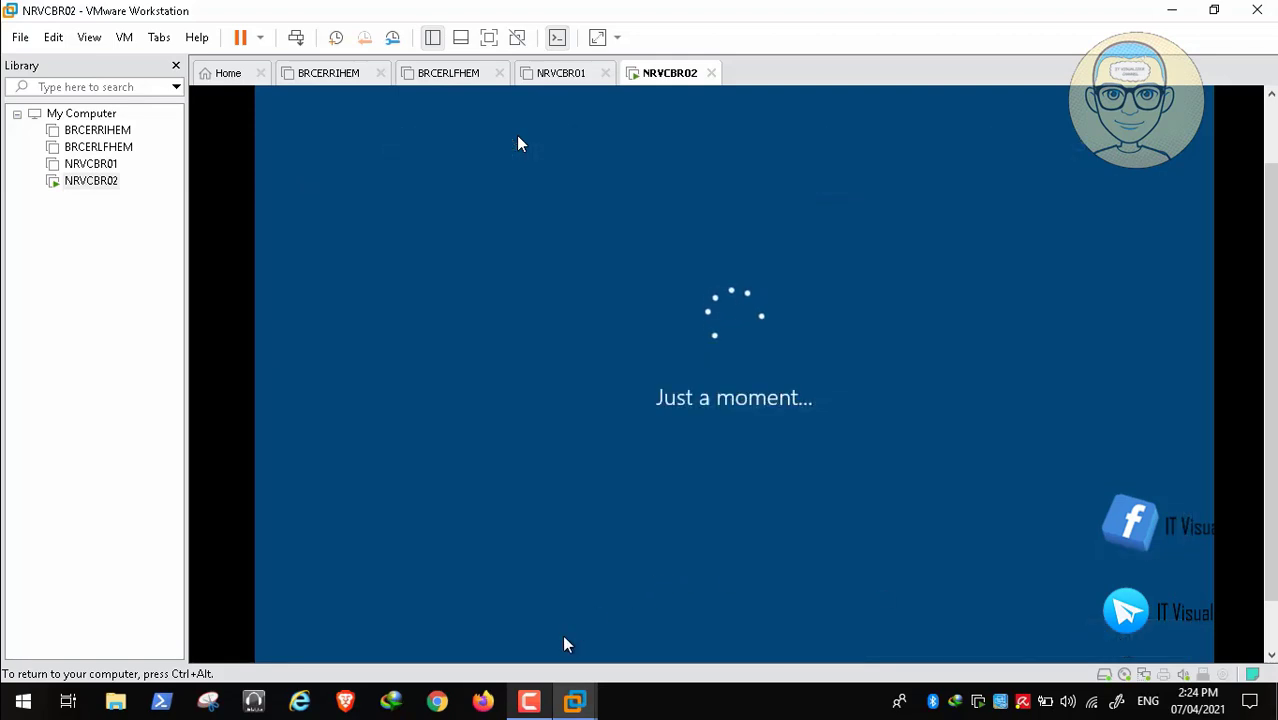
- Open the guest desktop's Personalize settings and go to the Themes page
click(529, 701)
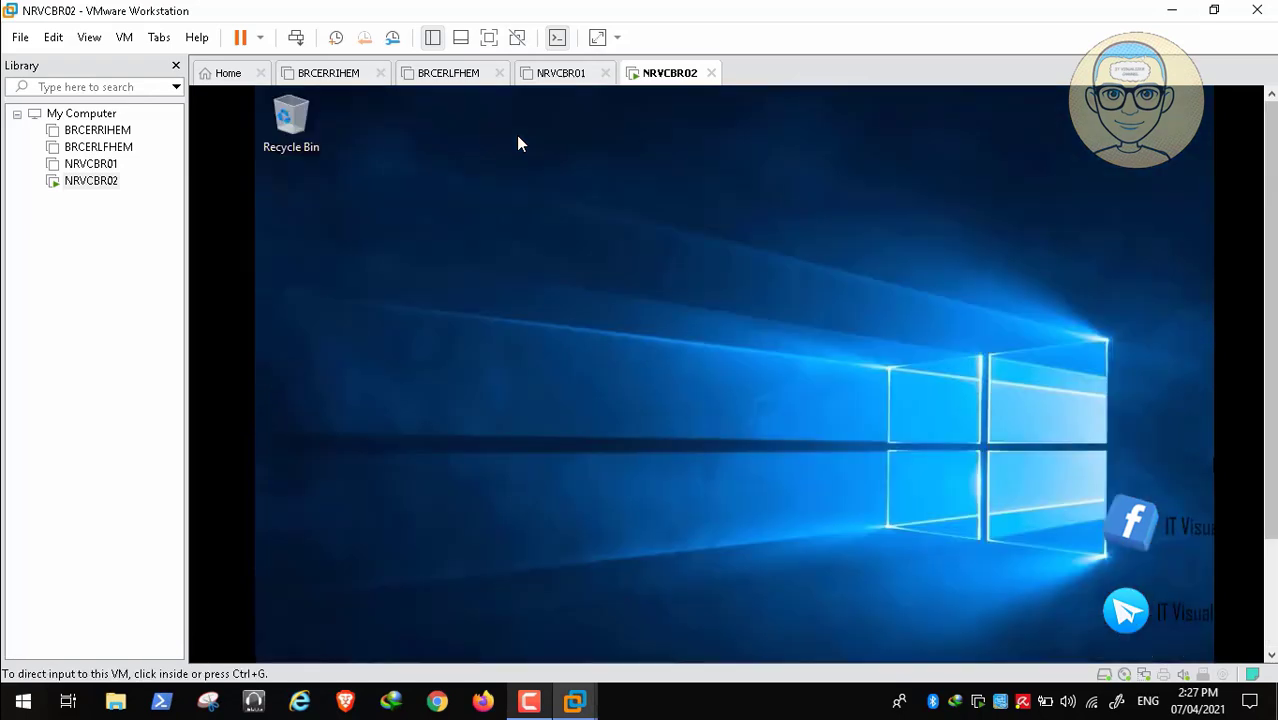
click(518, 144)
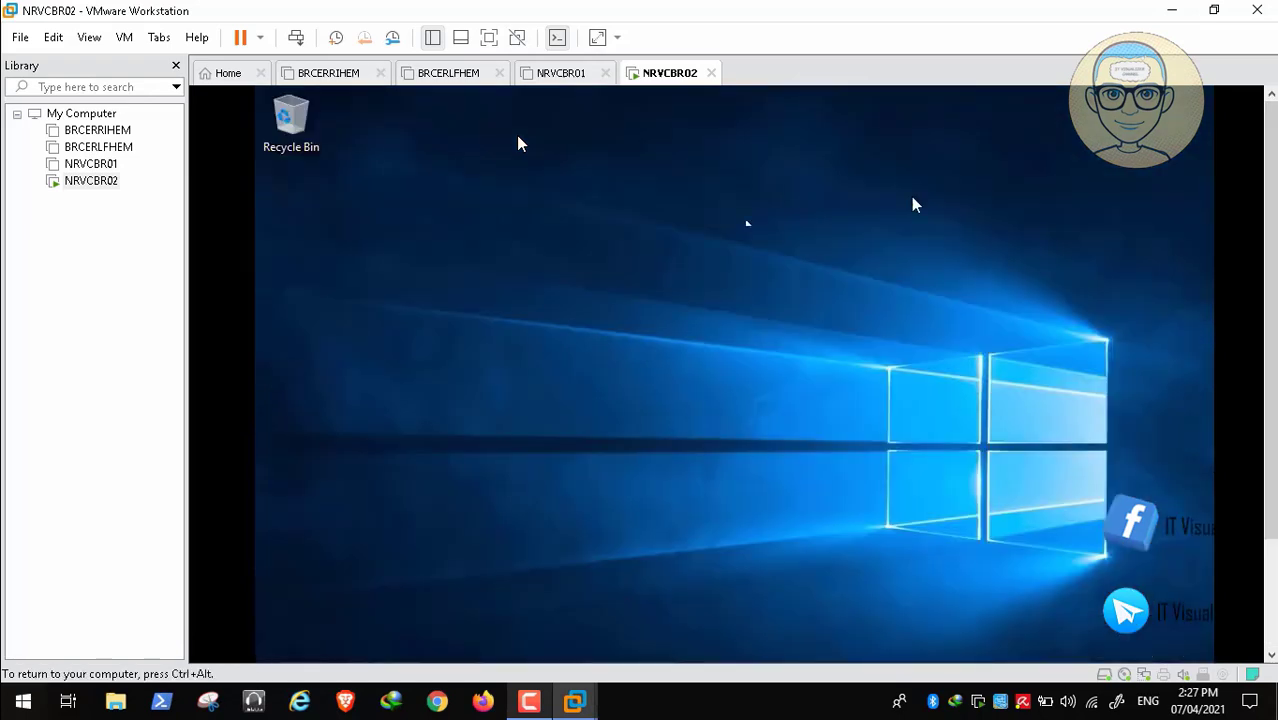
right_click(516, 241)
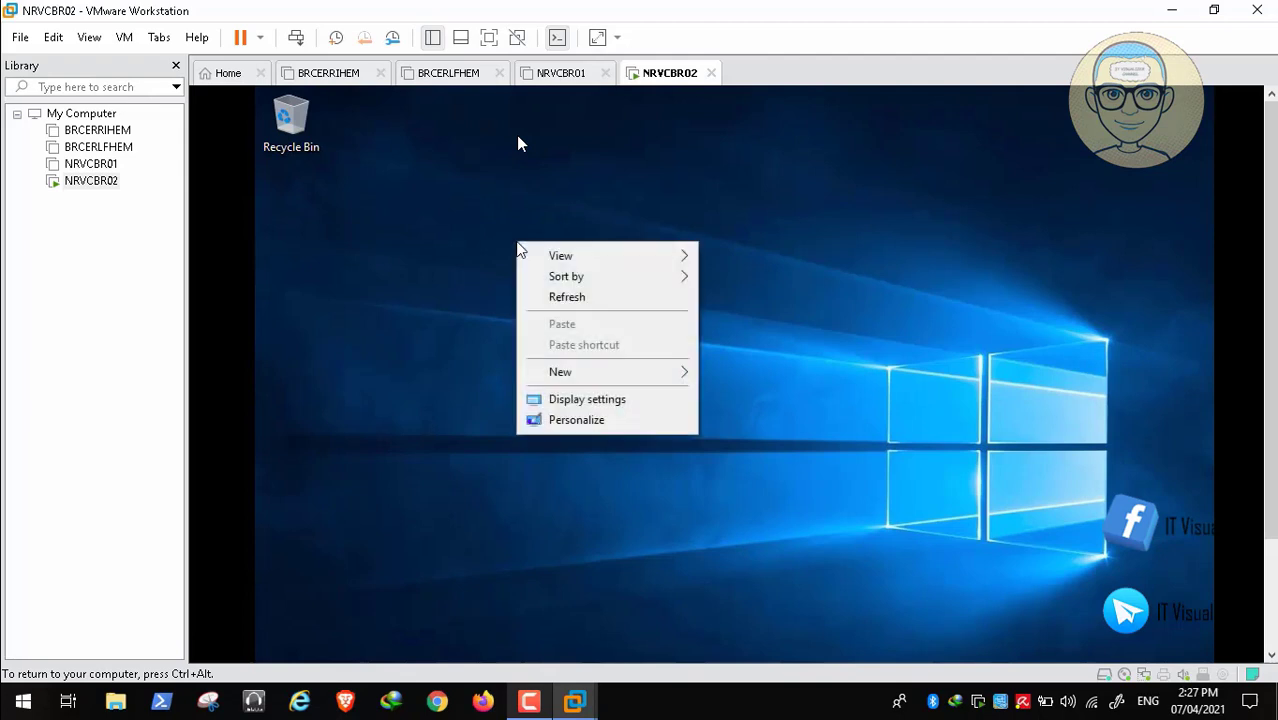
click(596, 424)
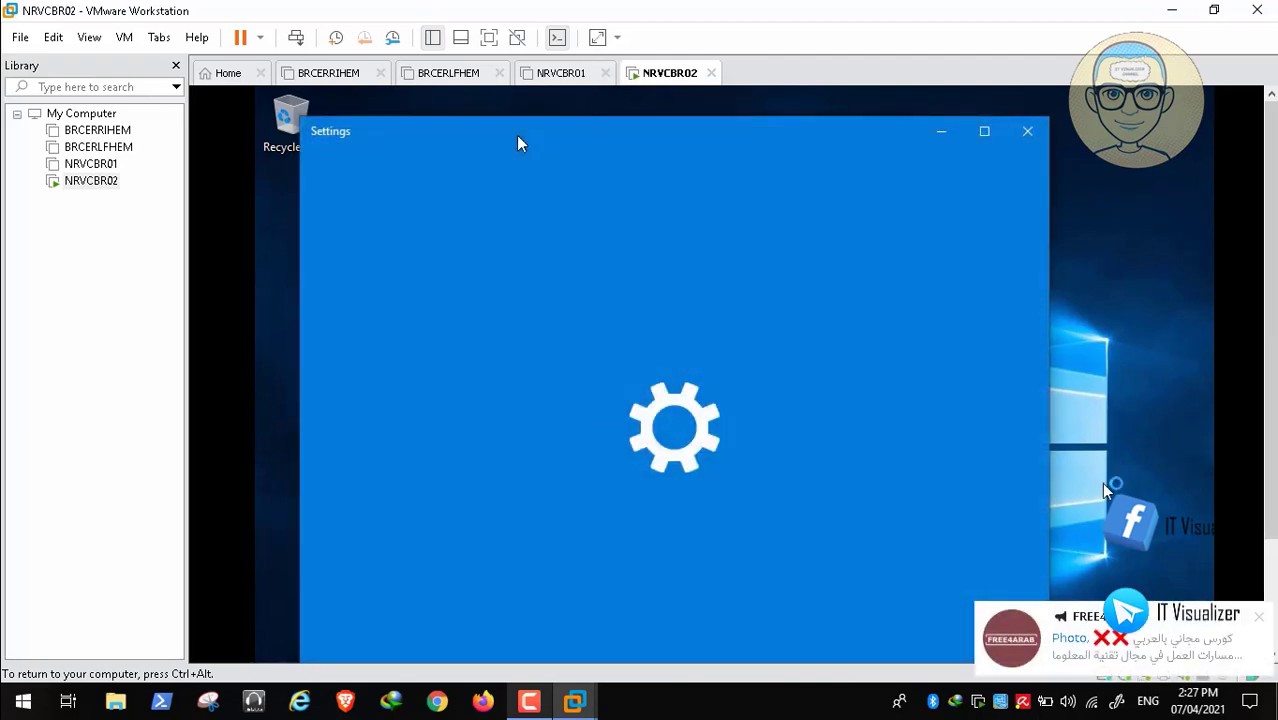
key(ctrl+alt)
drag(1271, 440, 1271, 548)
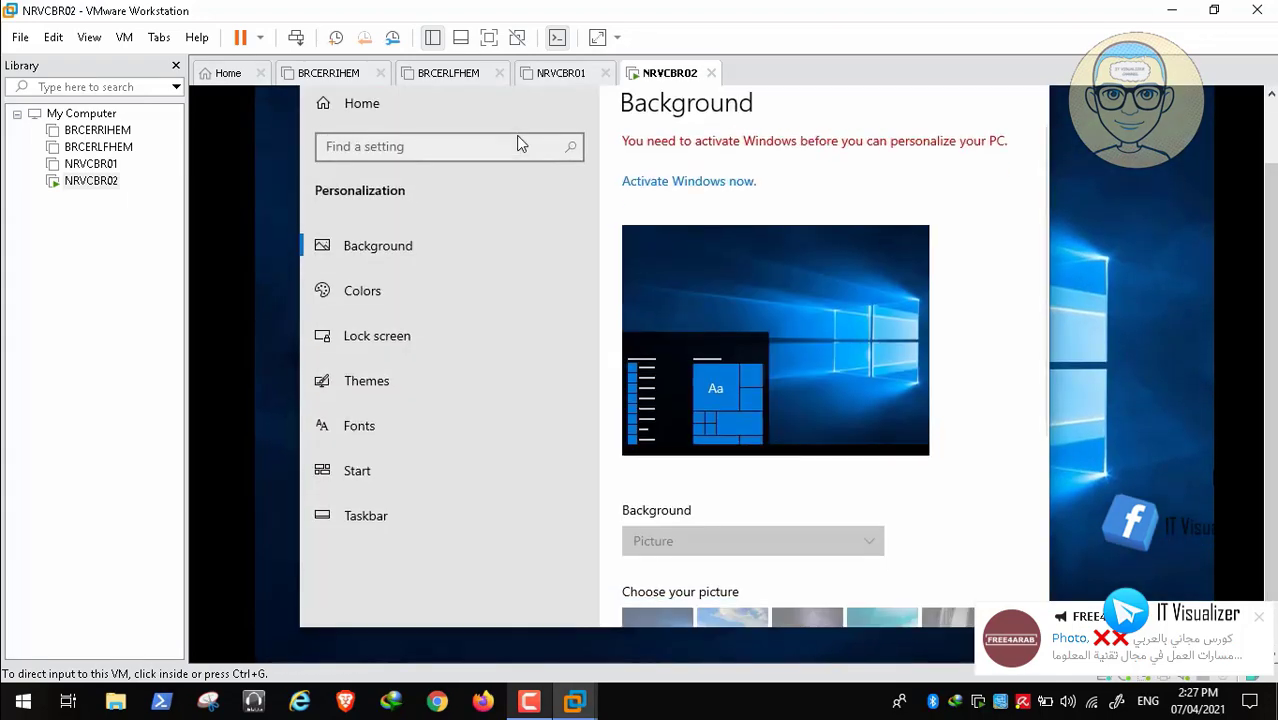
click(519, 145)
click(362, 390)
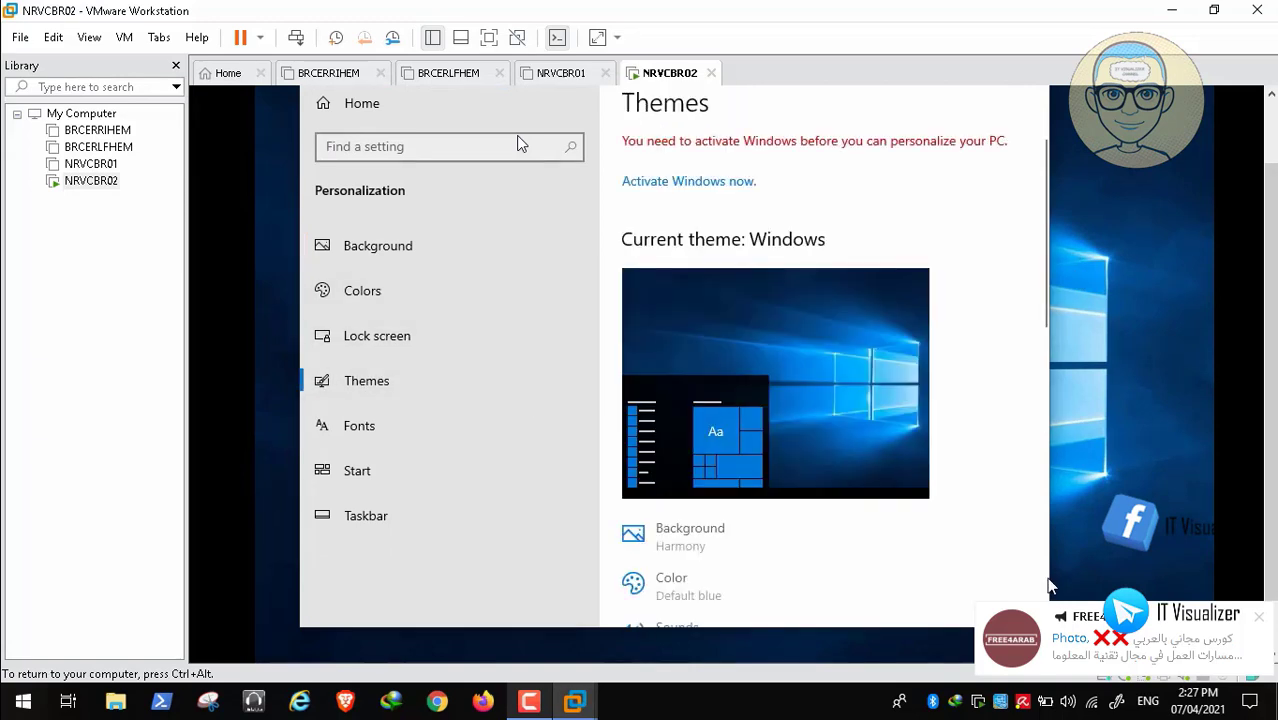
- Turn on the Computer, user's files and Network desktop icons, apply, and close Settings
scroll(1043, 588, down, 10)
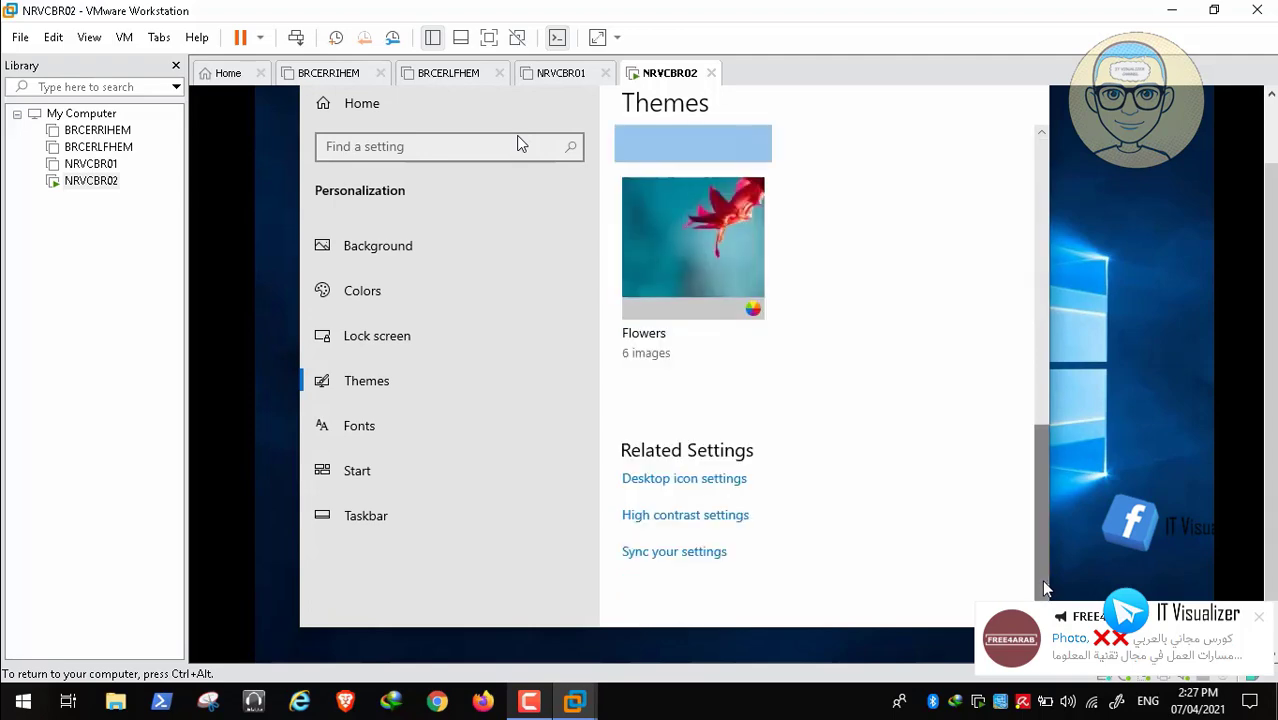
click(720, 484)
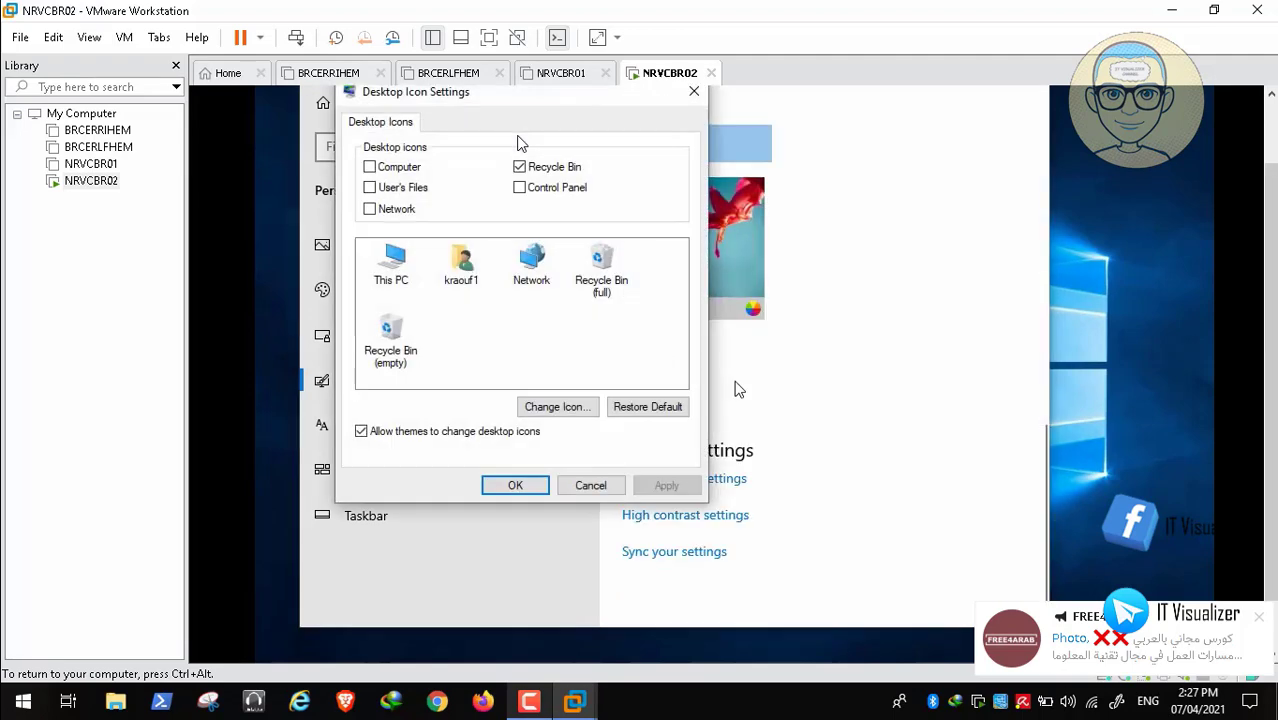
click(371, 168)
click(370, 188)
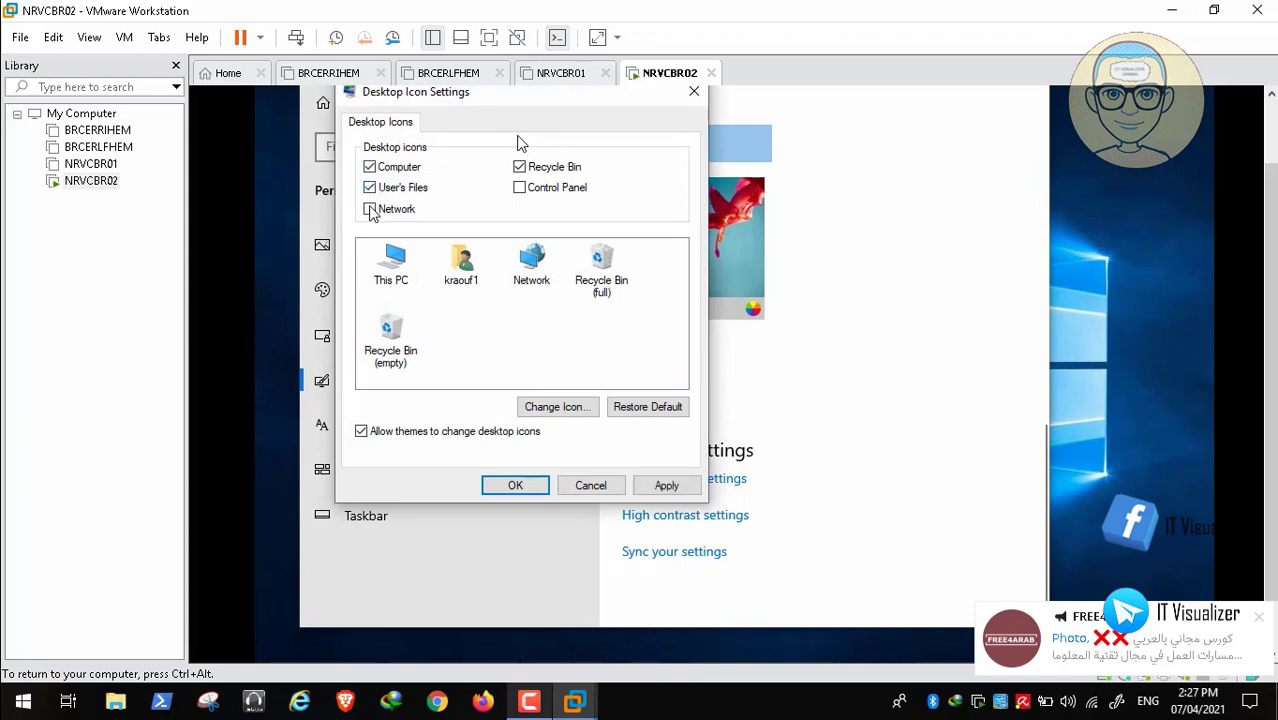
click(370, 210)
click(666, 485)
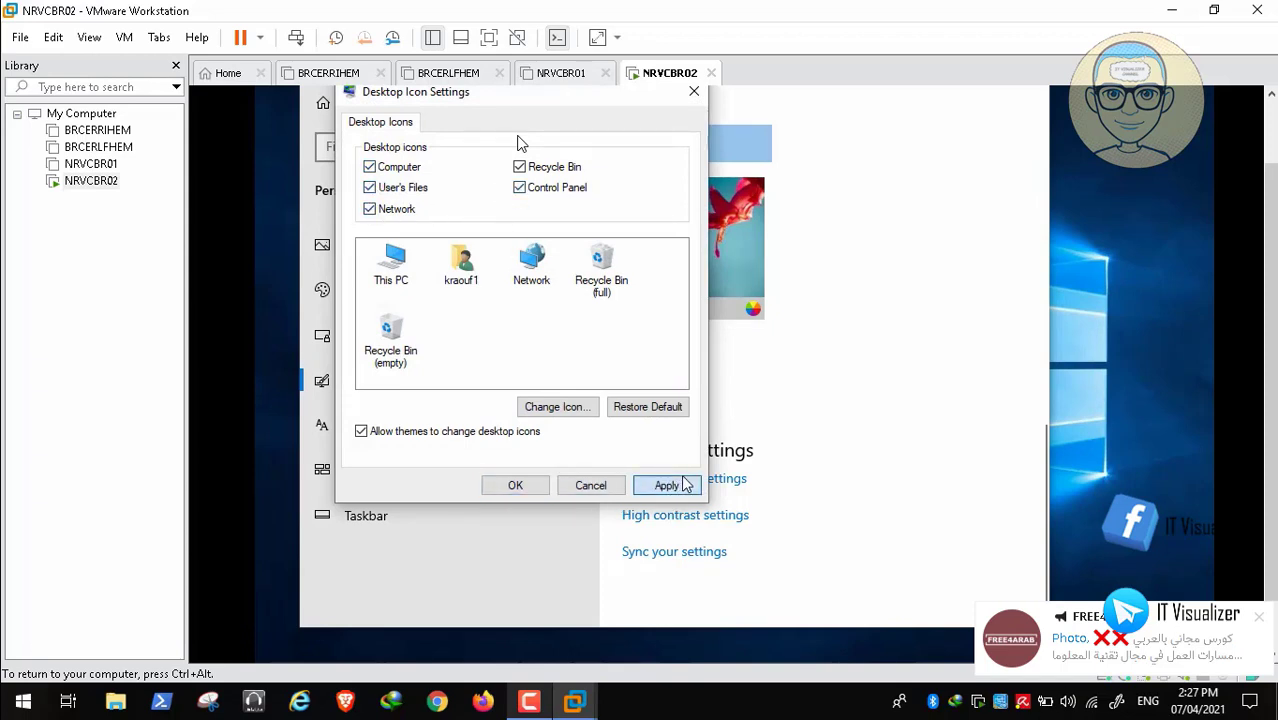
click(535, 482)
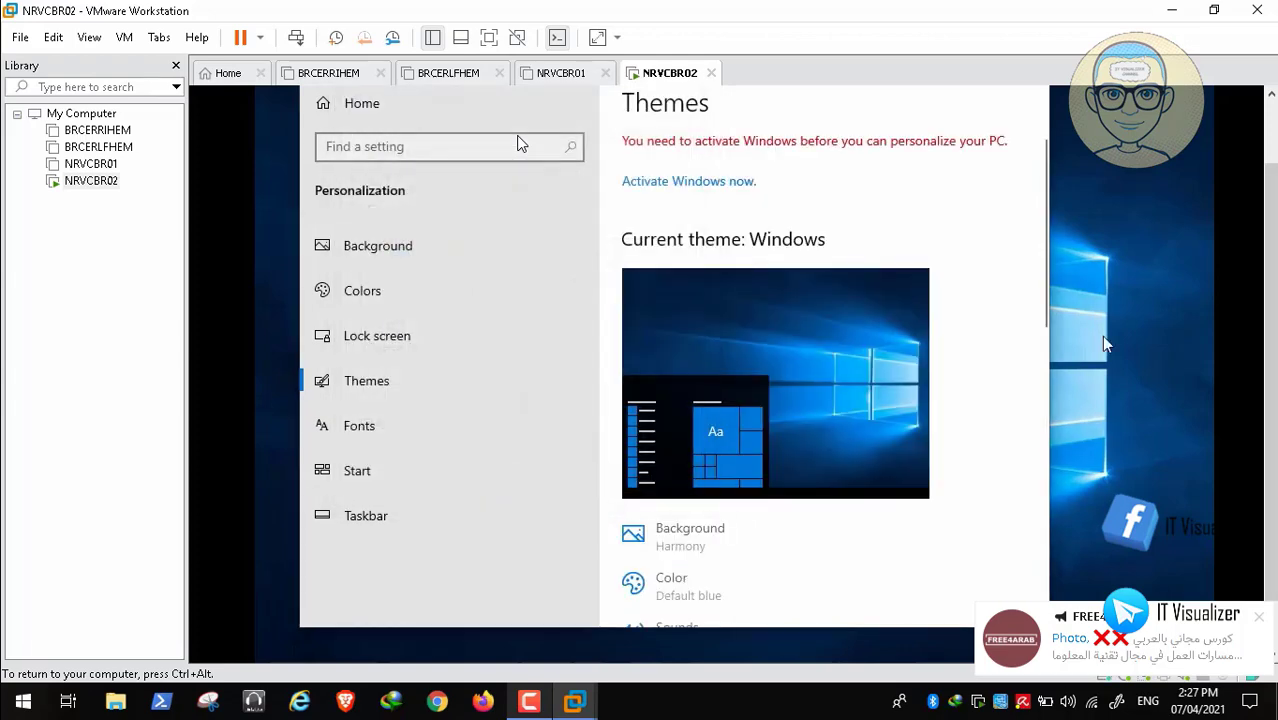
click(1271, 128)
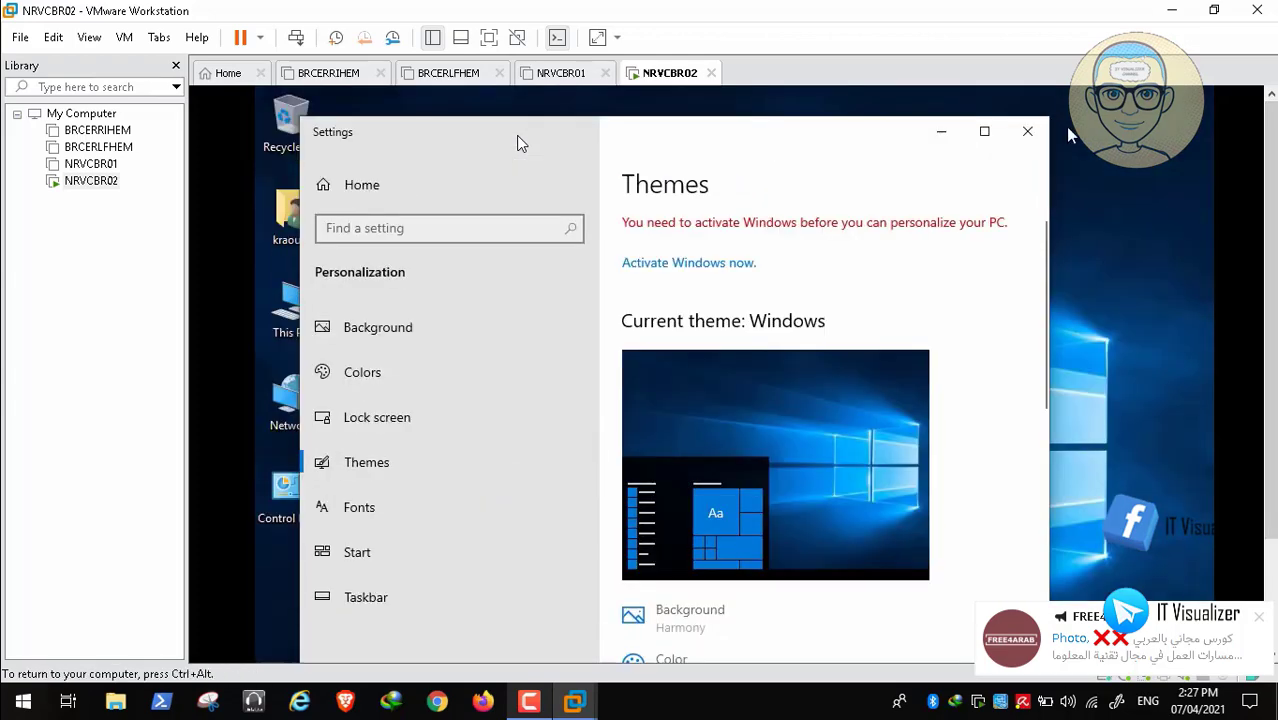
click(1028, 132)
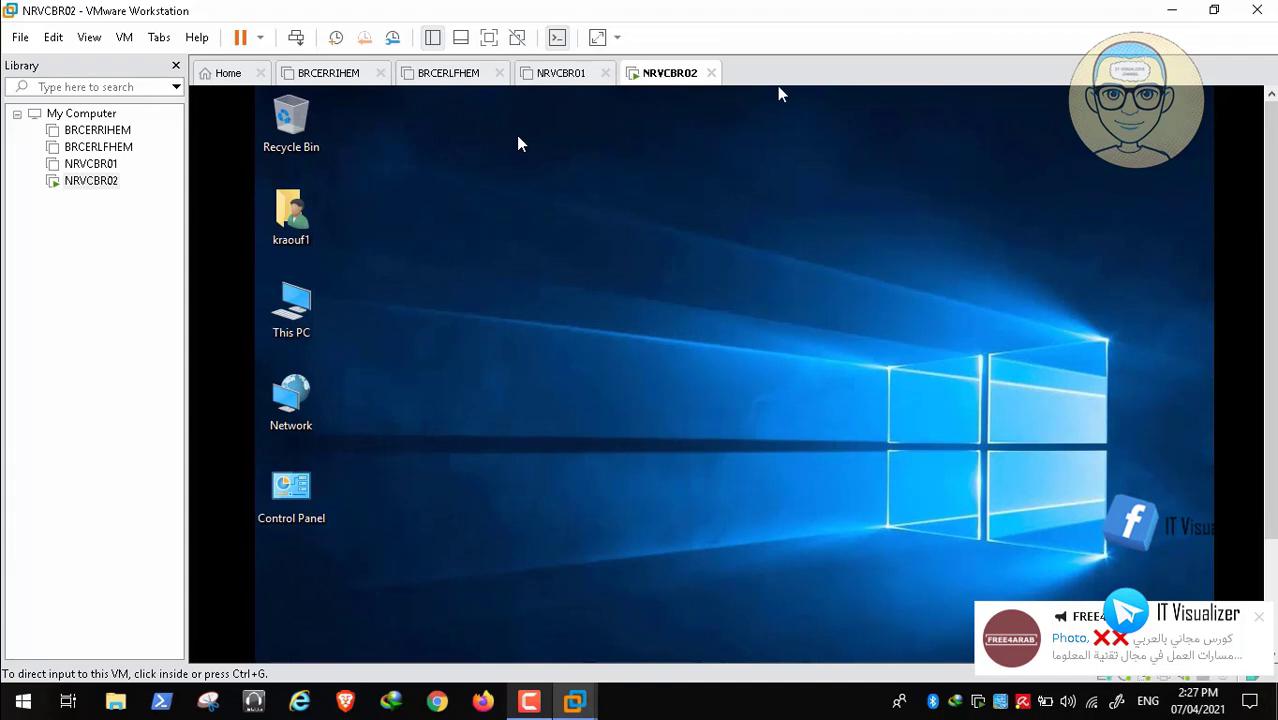
- Start VMware Tools installation on the guest from the VM menu
click(125, 38)
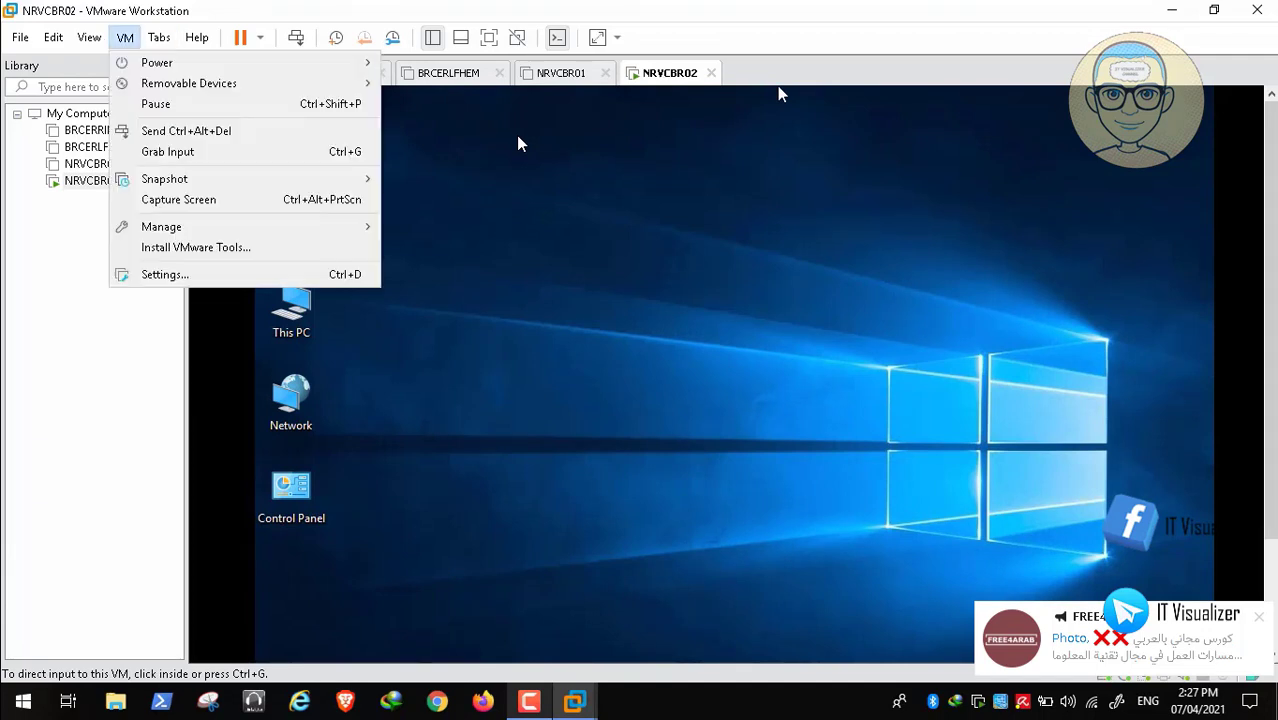
click(196, 247)
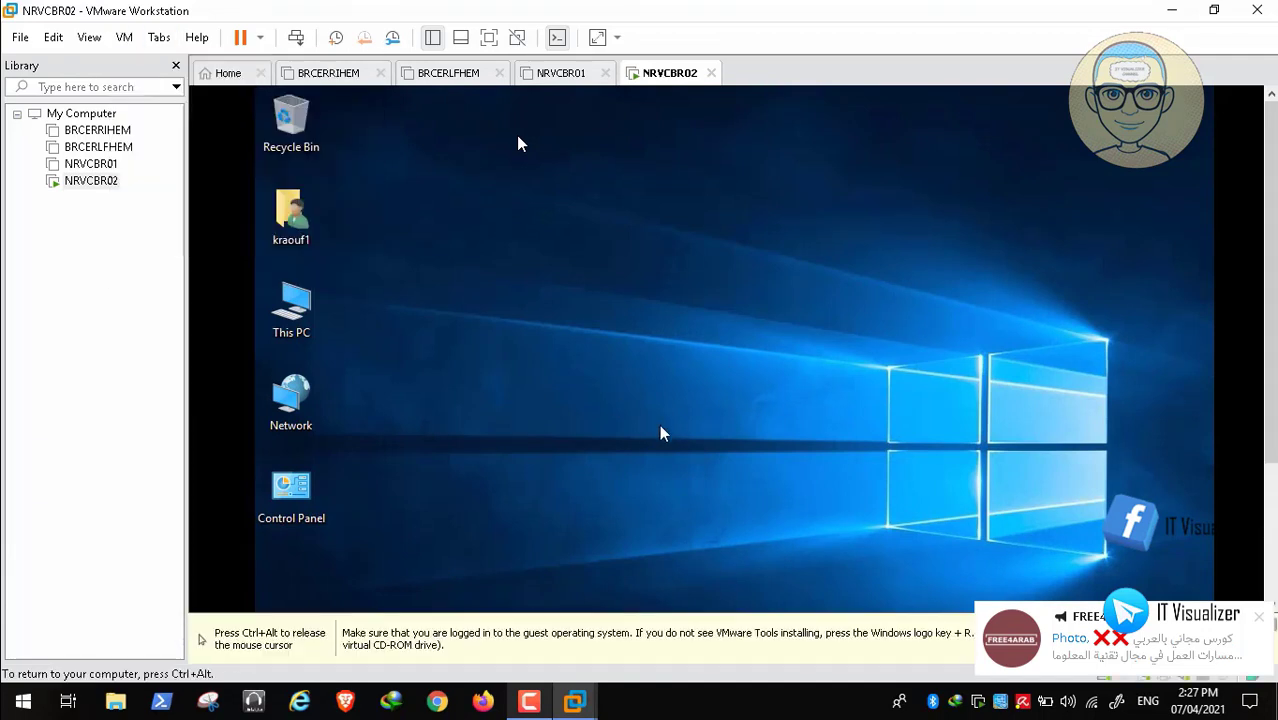
key(ctrl+alt)
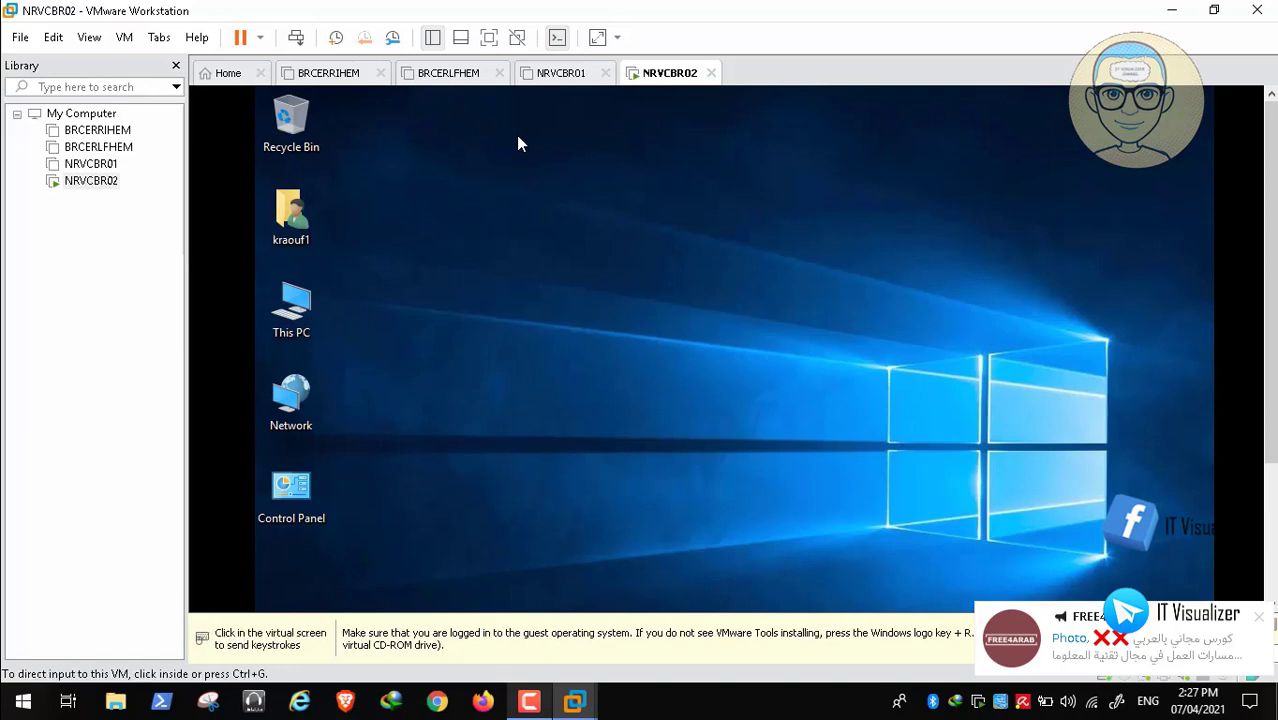
- Launch the VMware Tools installer from DVD Drive (E:) in This PC and approve UAC
click(728, 420)
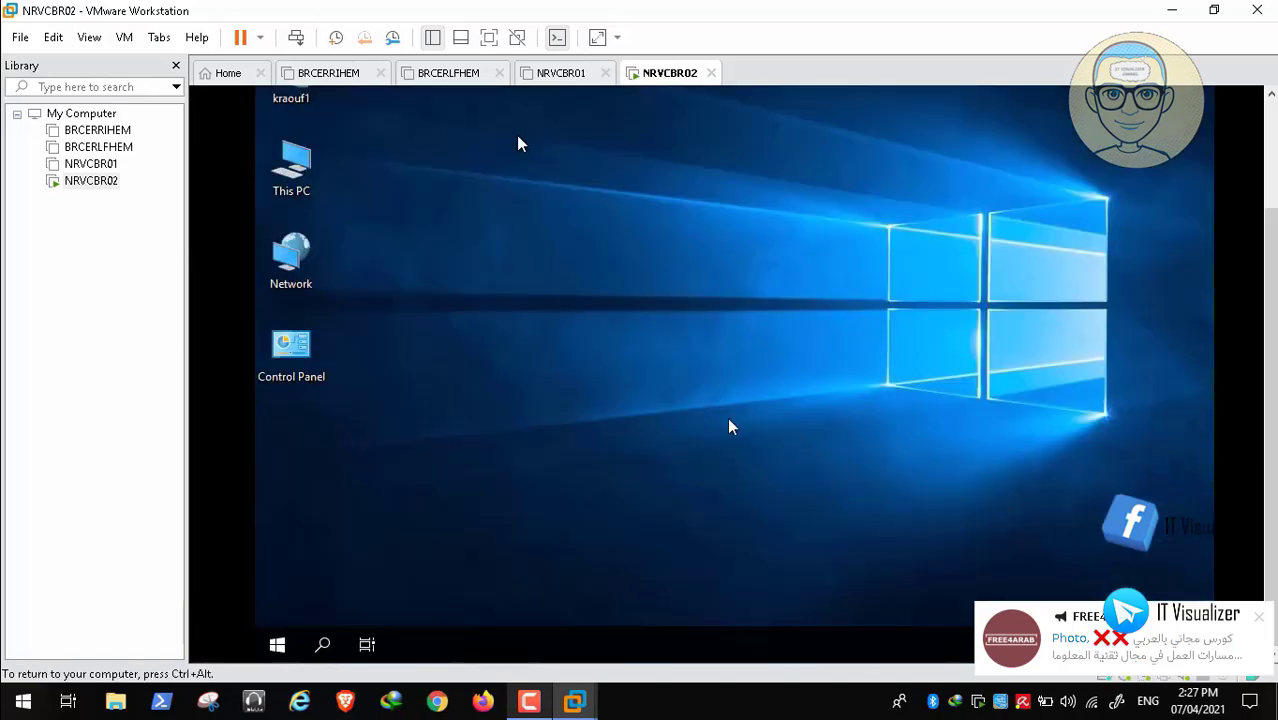
click(302, 165)
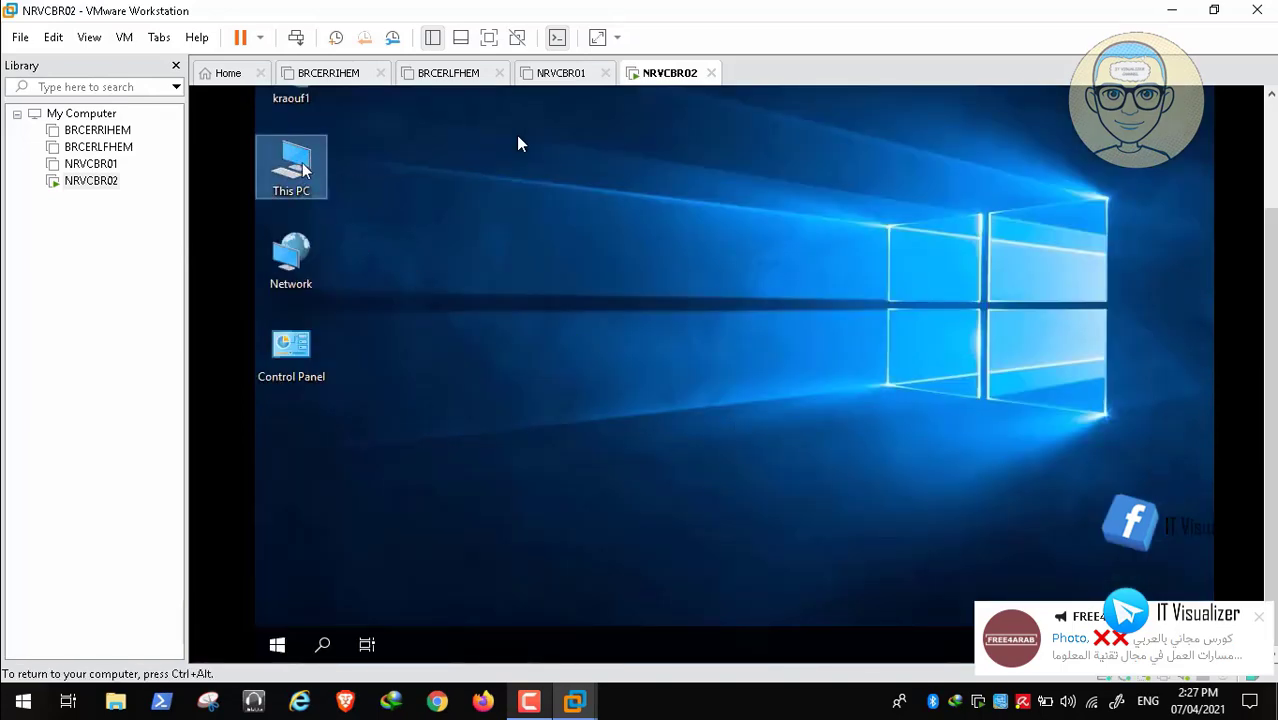
double_click(302, 168)
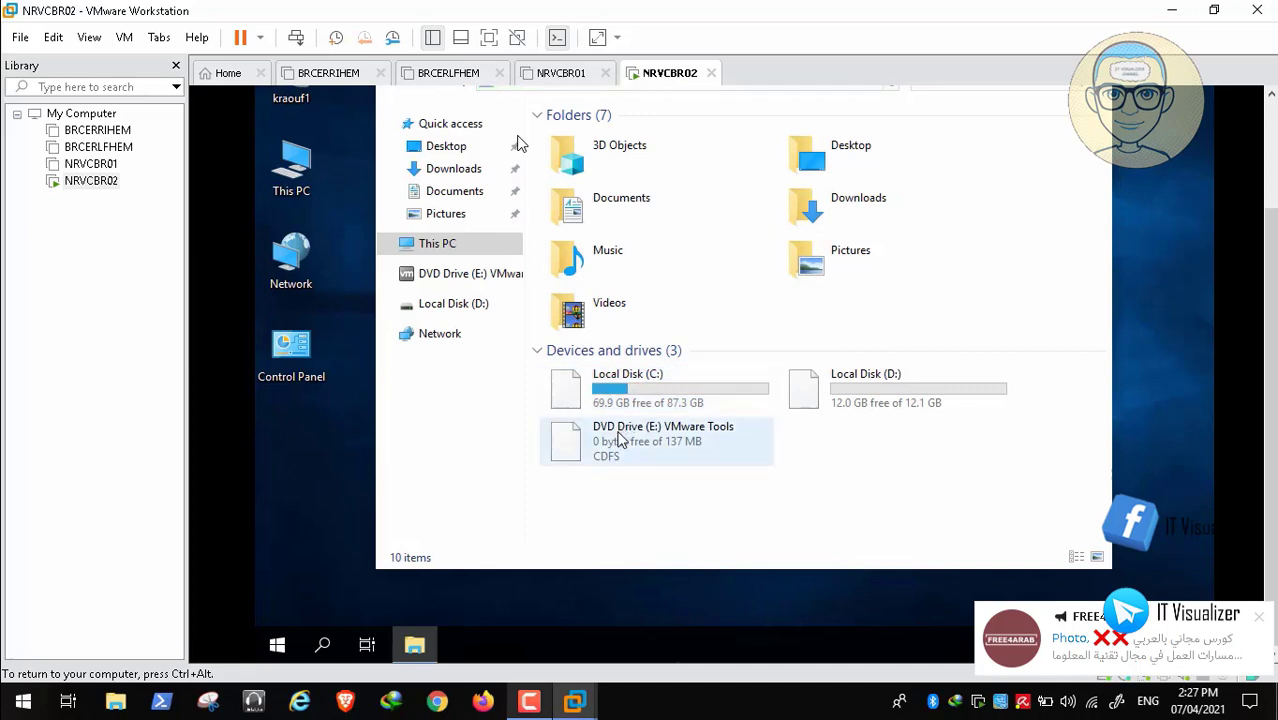
click(612, 434)
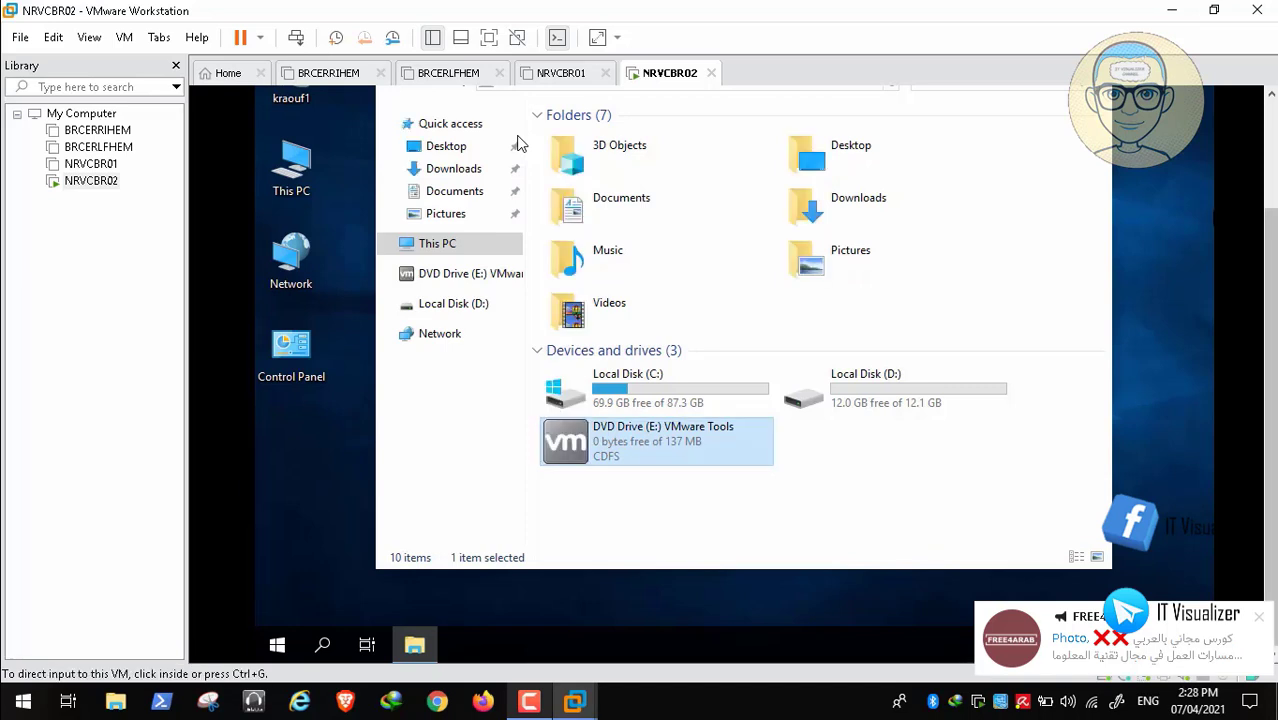
drag(1270, 393, 1270, 280)
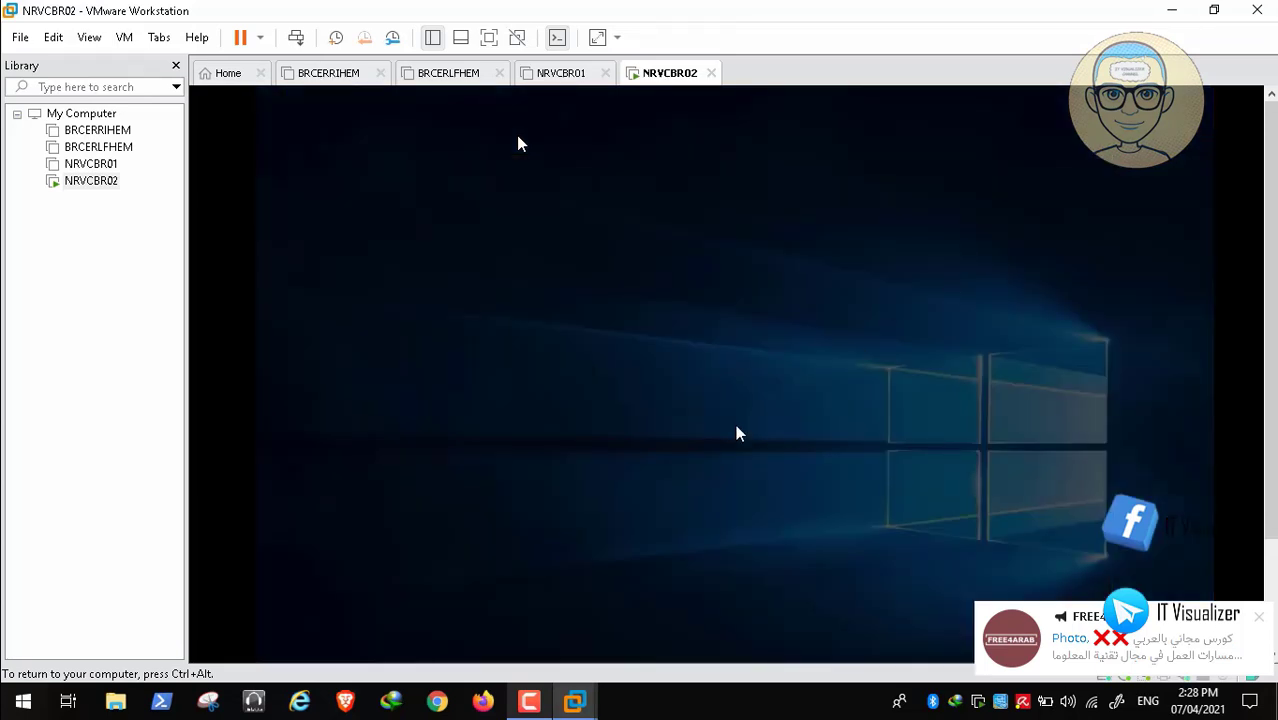
click(638, 565)
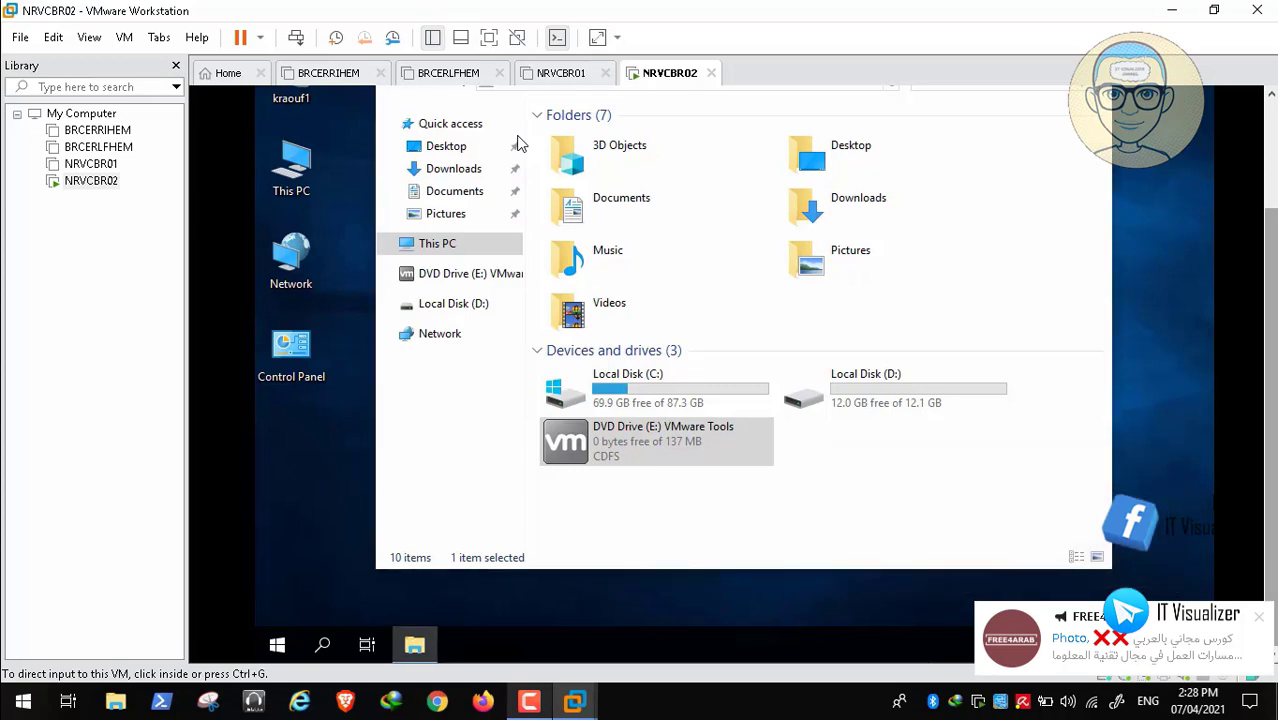
click(1002, 462)
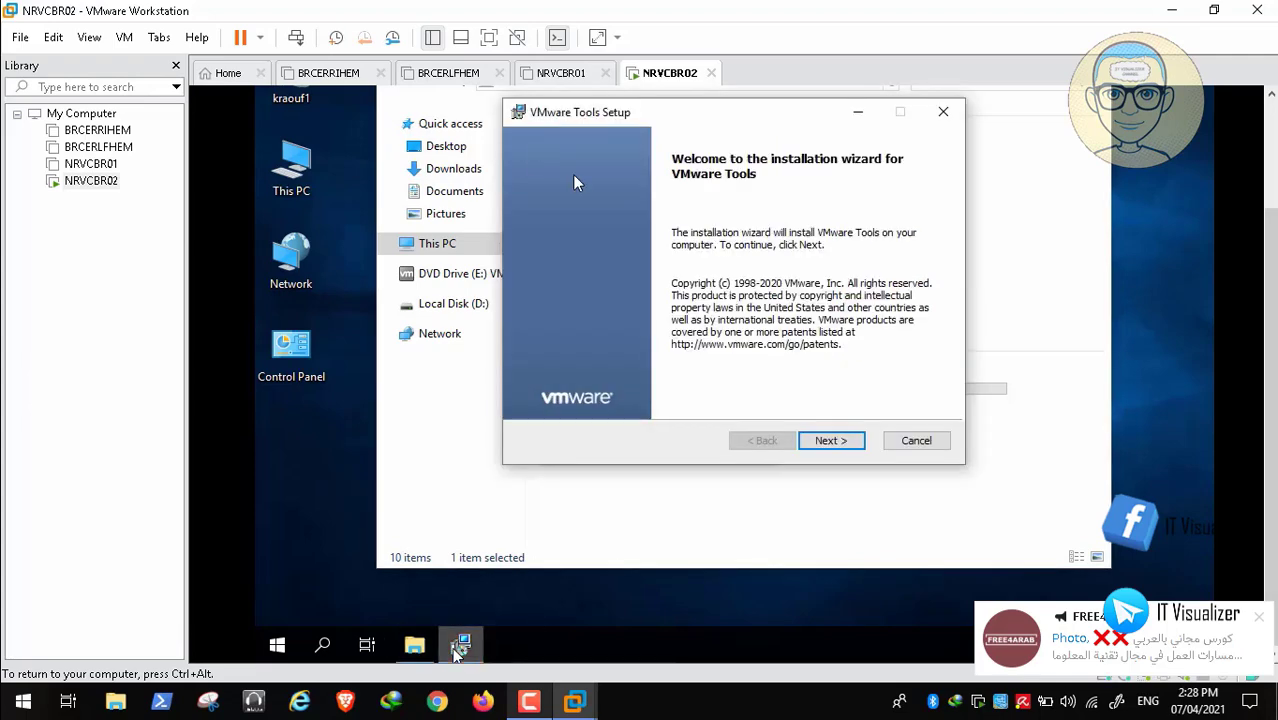
- Install VMware Tools with the Complete setup type and close the This PC window
click(849, 449)
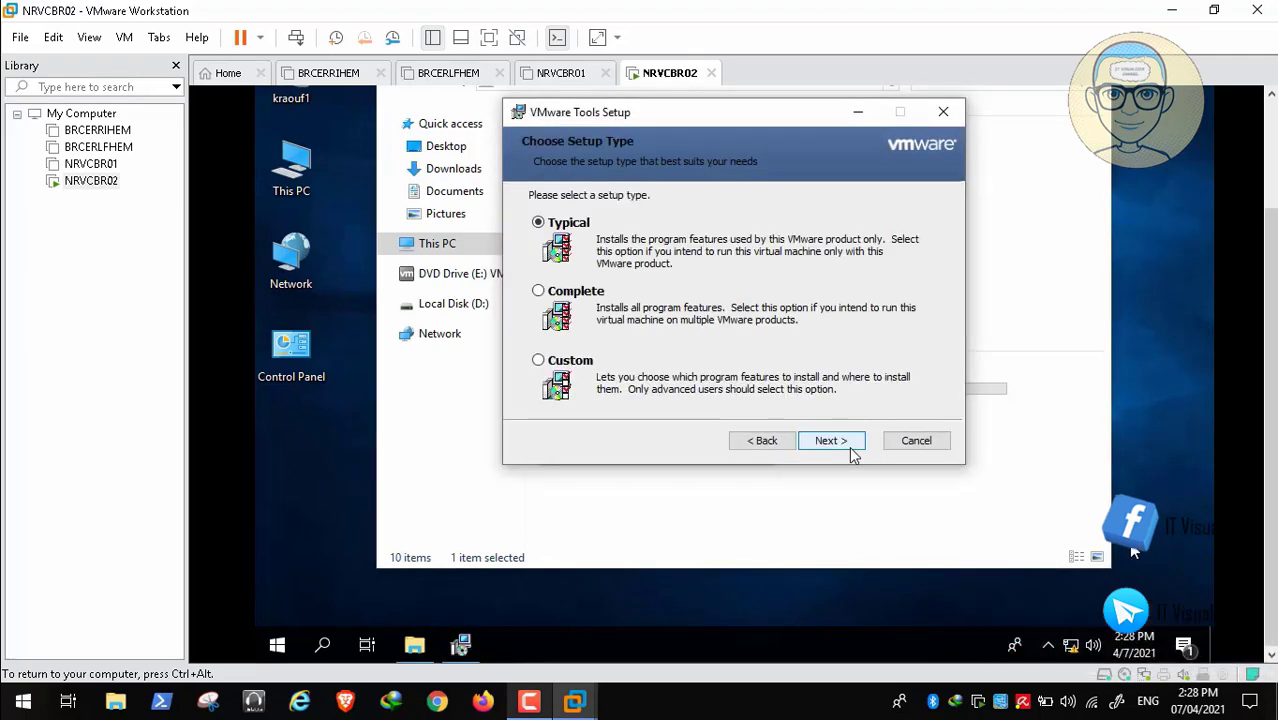
click(538, 290)
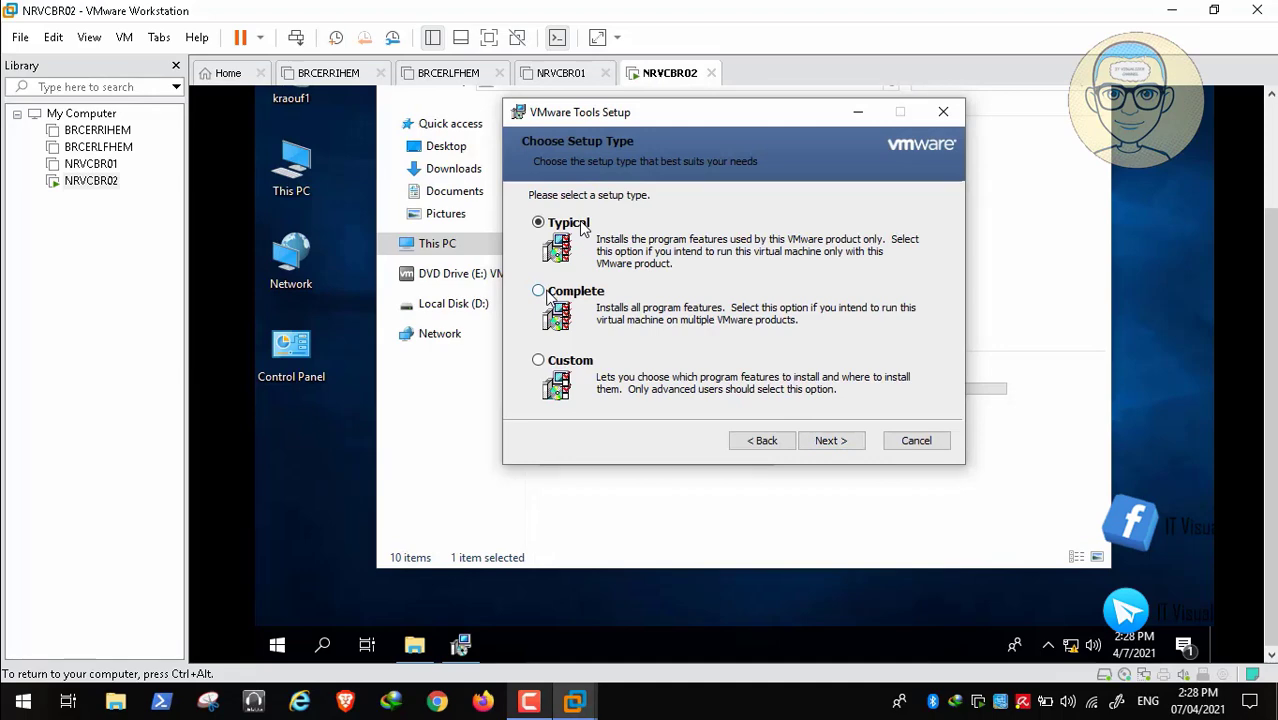
click(829, 440)
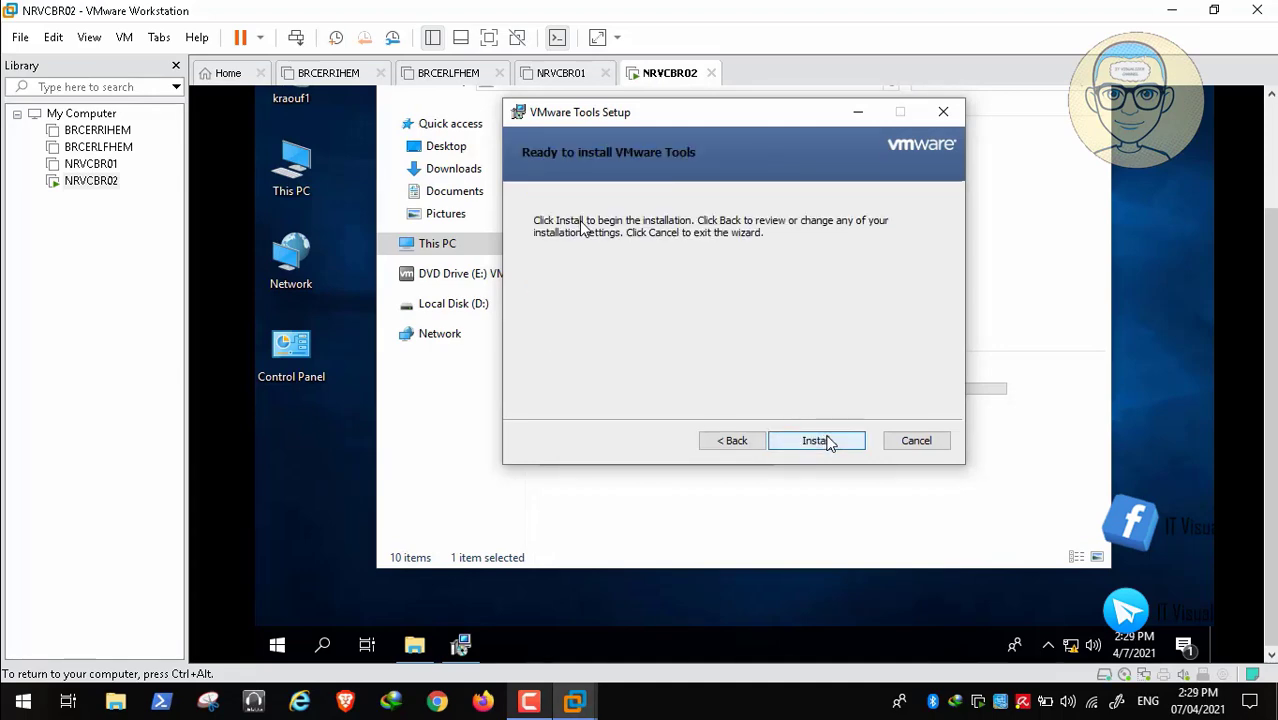
click(827, 442)
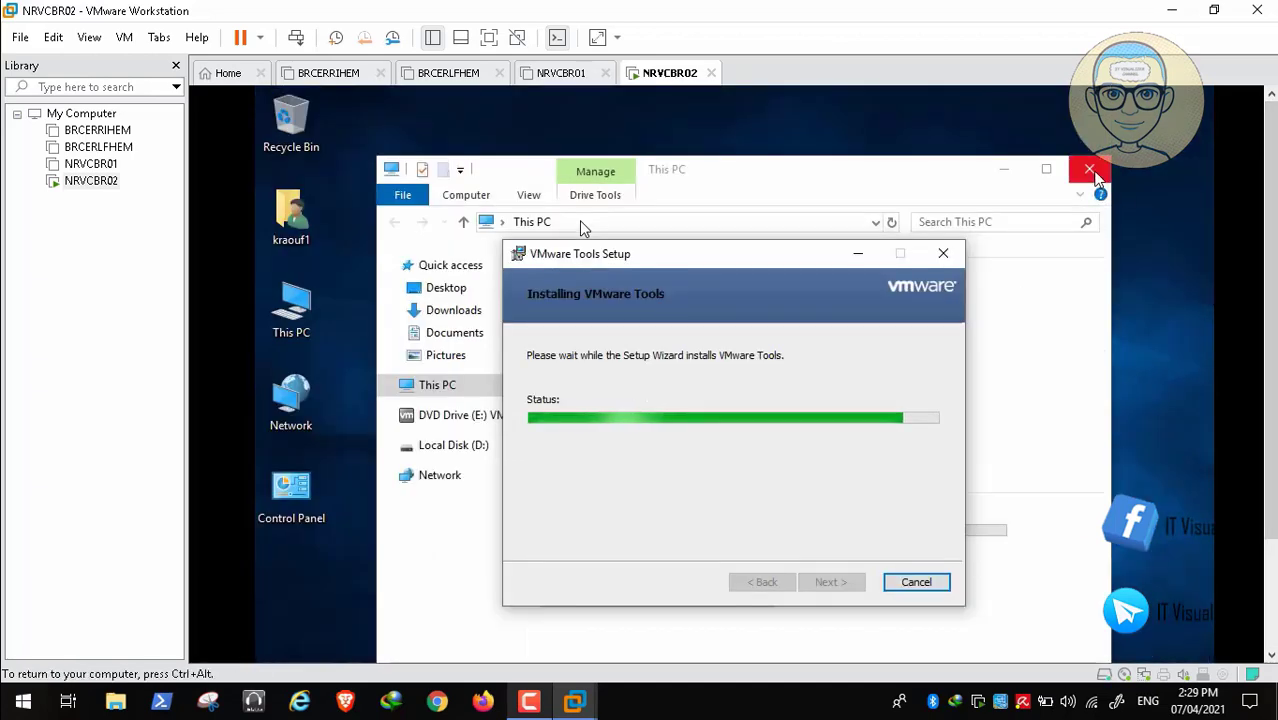
click(1089, 170)
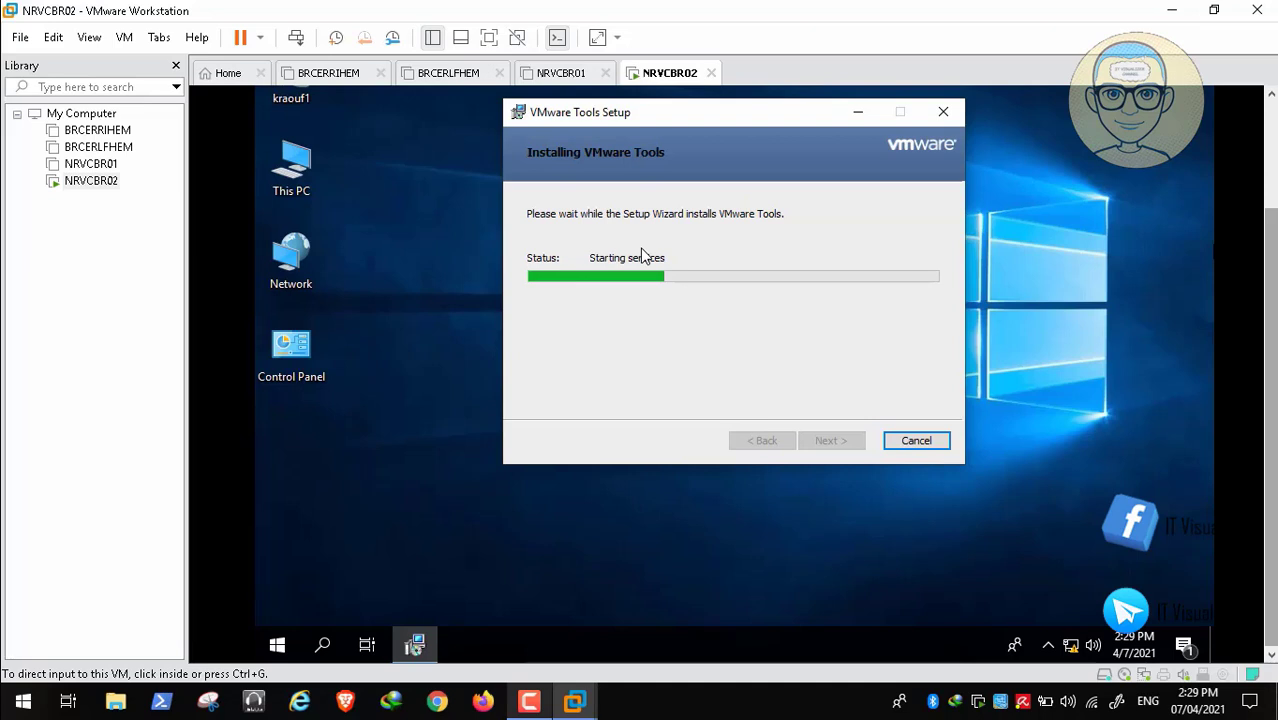
- Open the guest's System information window
right_click(295, 178)
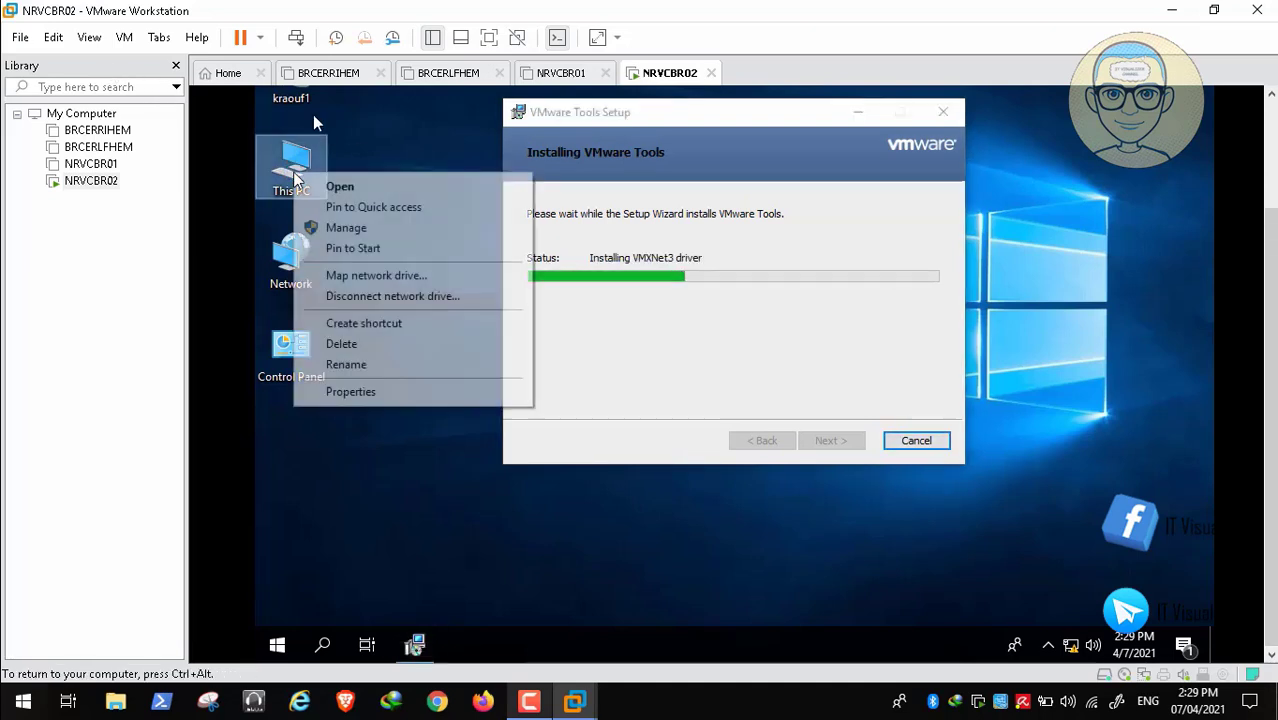
click(397, 391)
key(ctrl+alt)
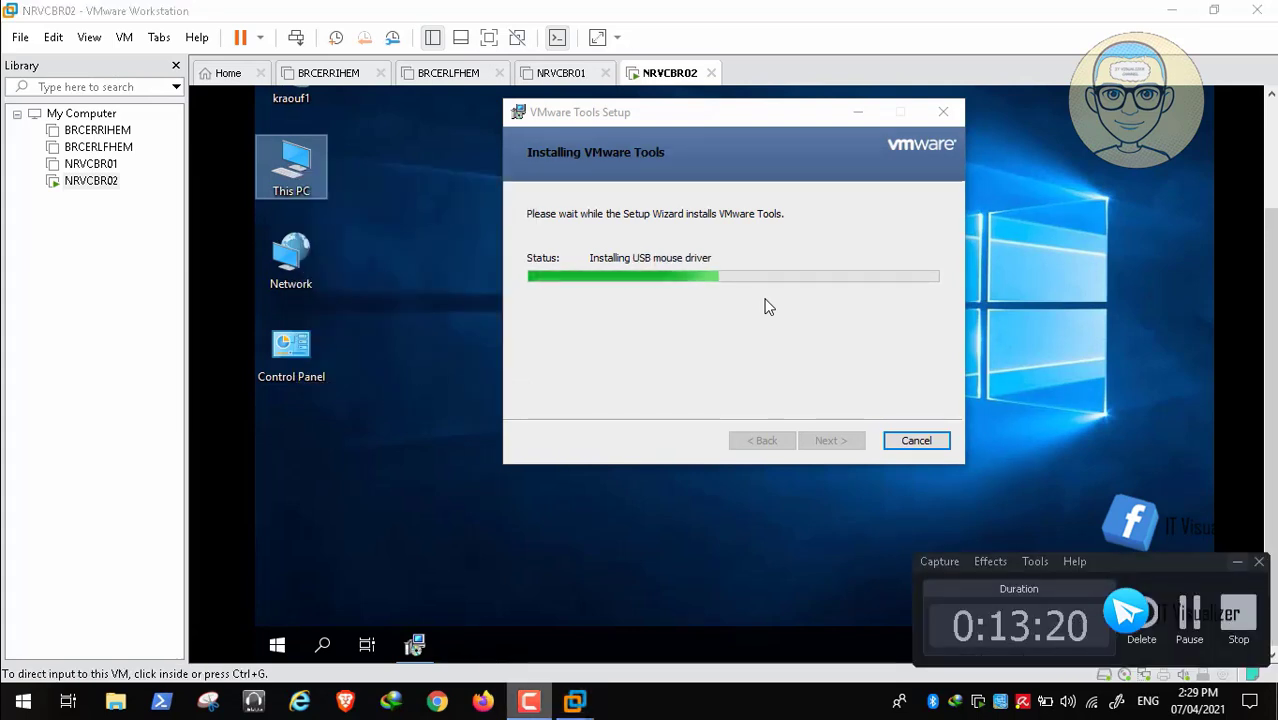
click(1237, 562)
click(901, 487)
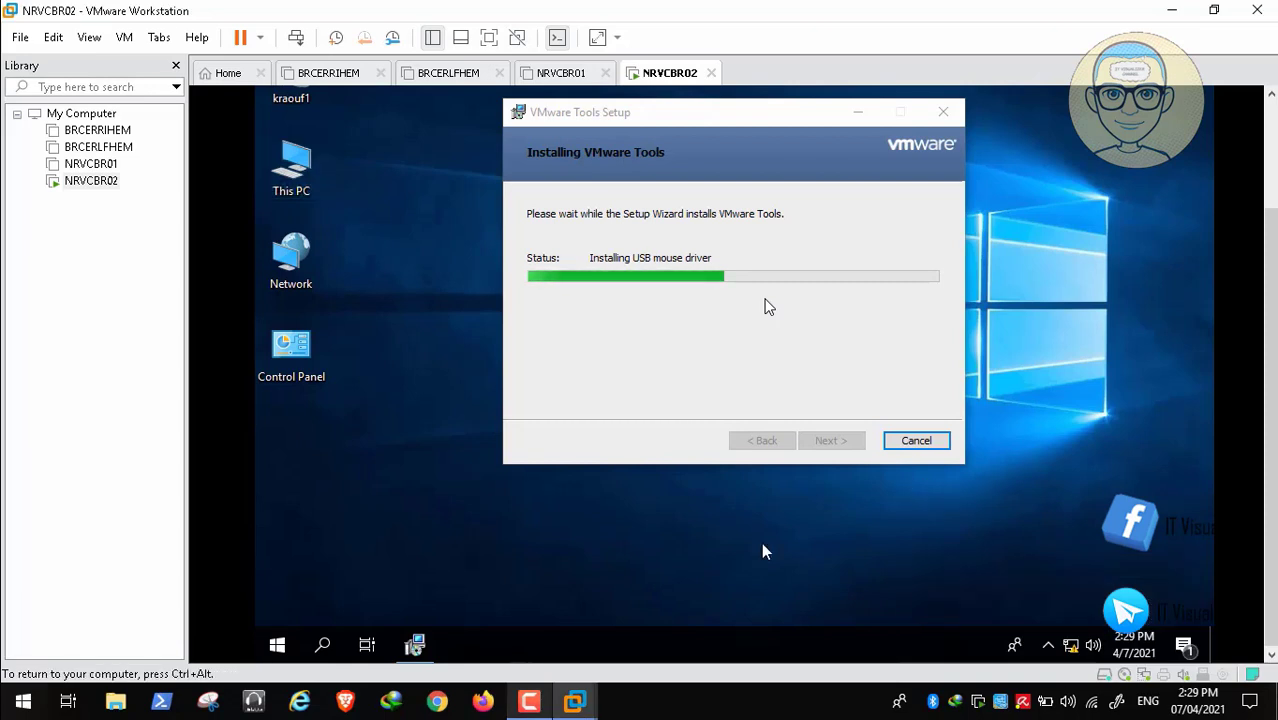
key(super+Pause)
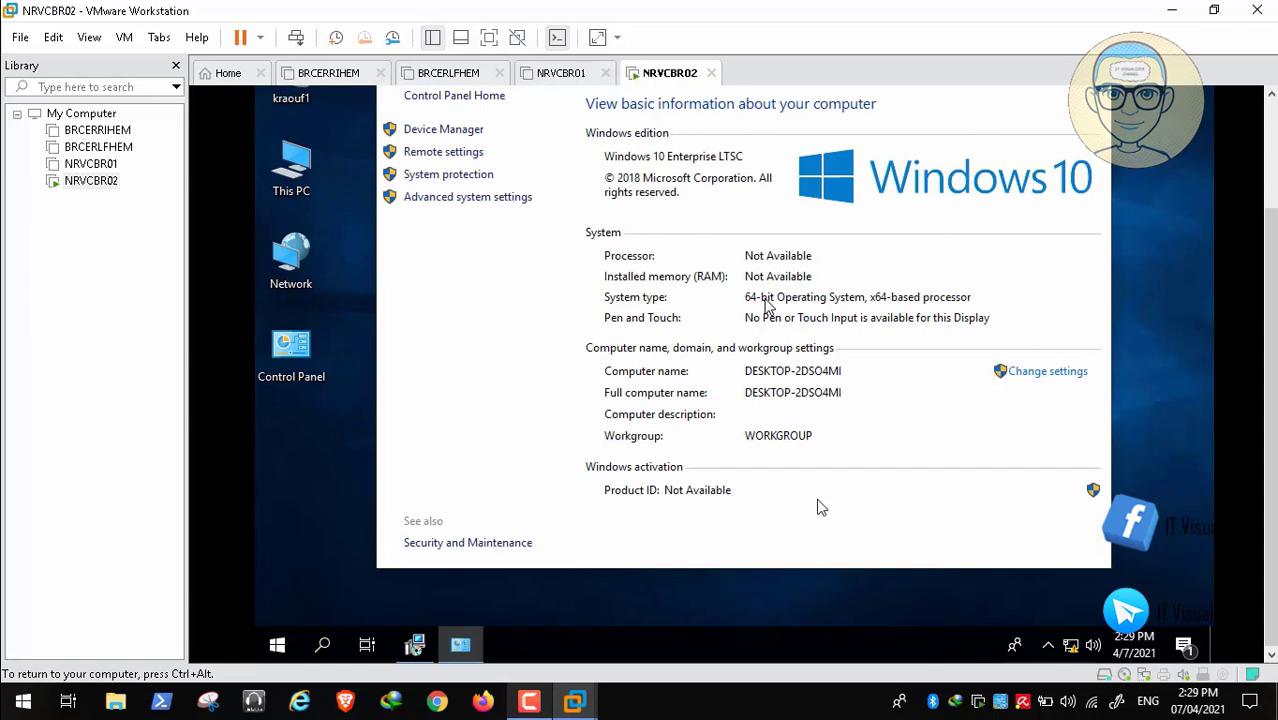
- Rename the computer from DESKTOP-2DSO4MI to NRVCBR02 and close System Properties
click(1040, 373)
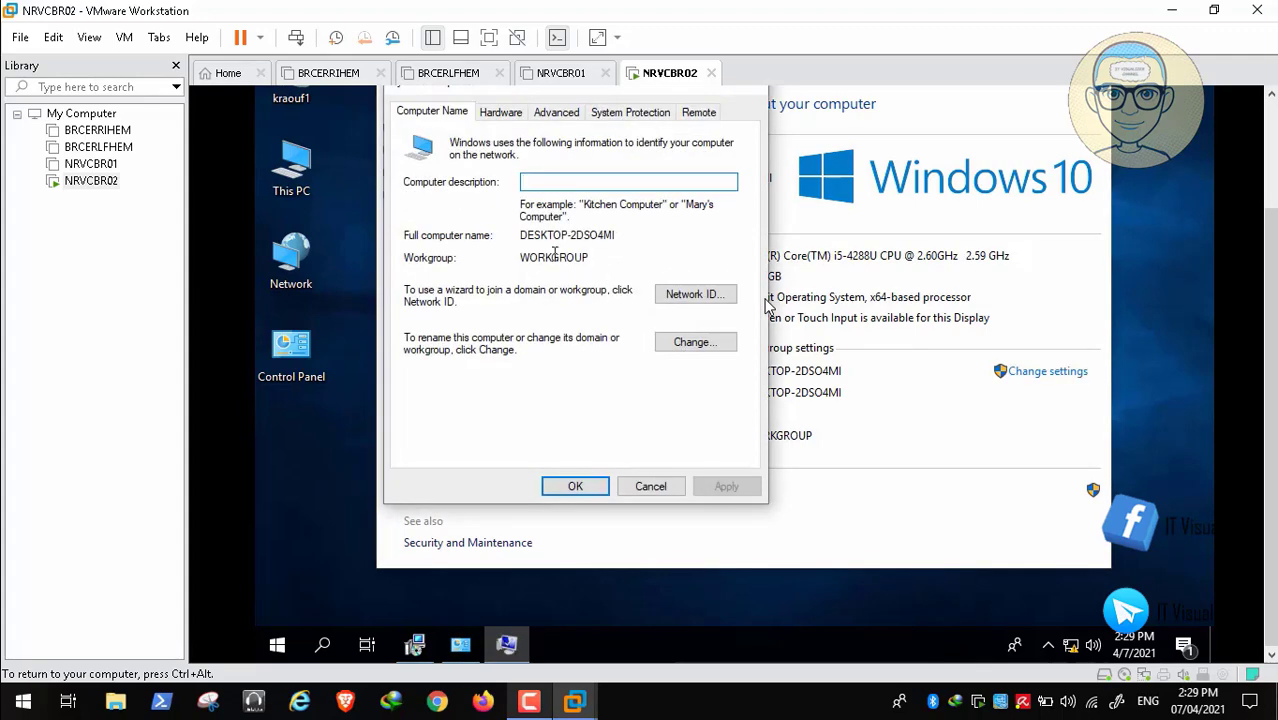
click(684, 342)
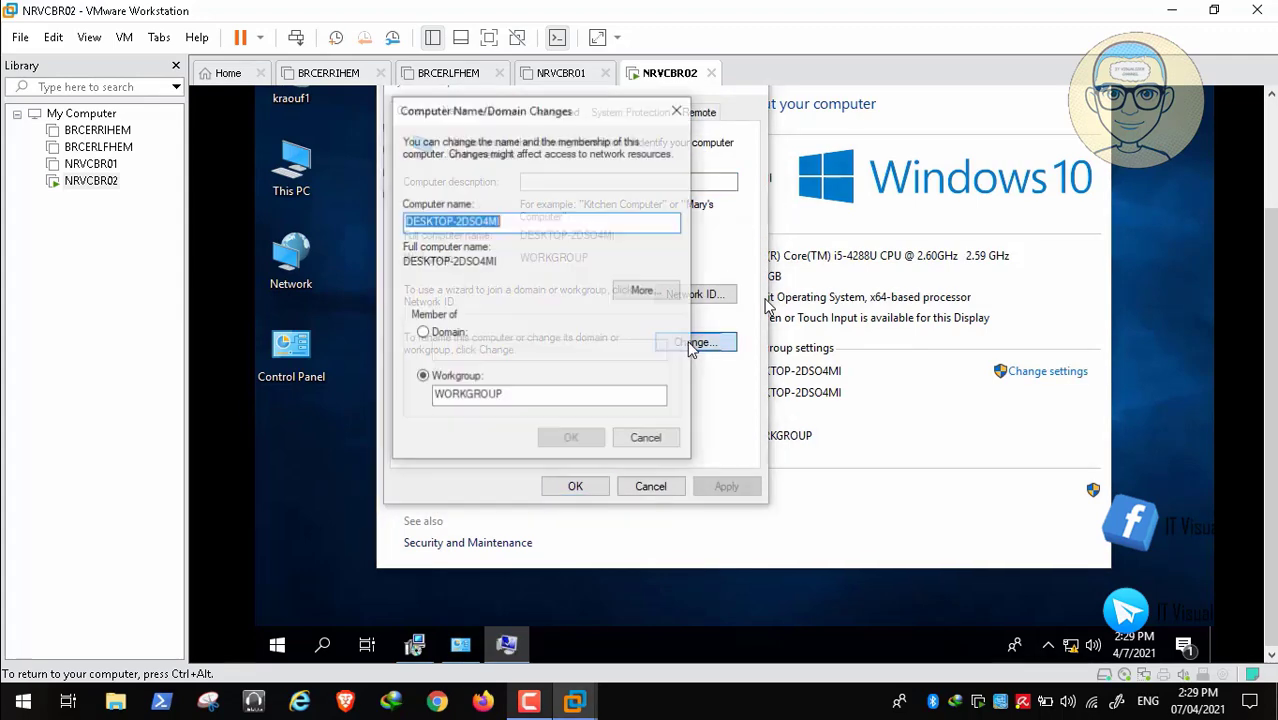
key(BackSpace)
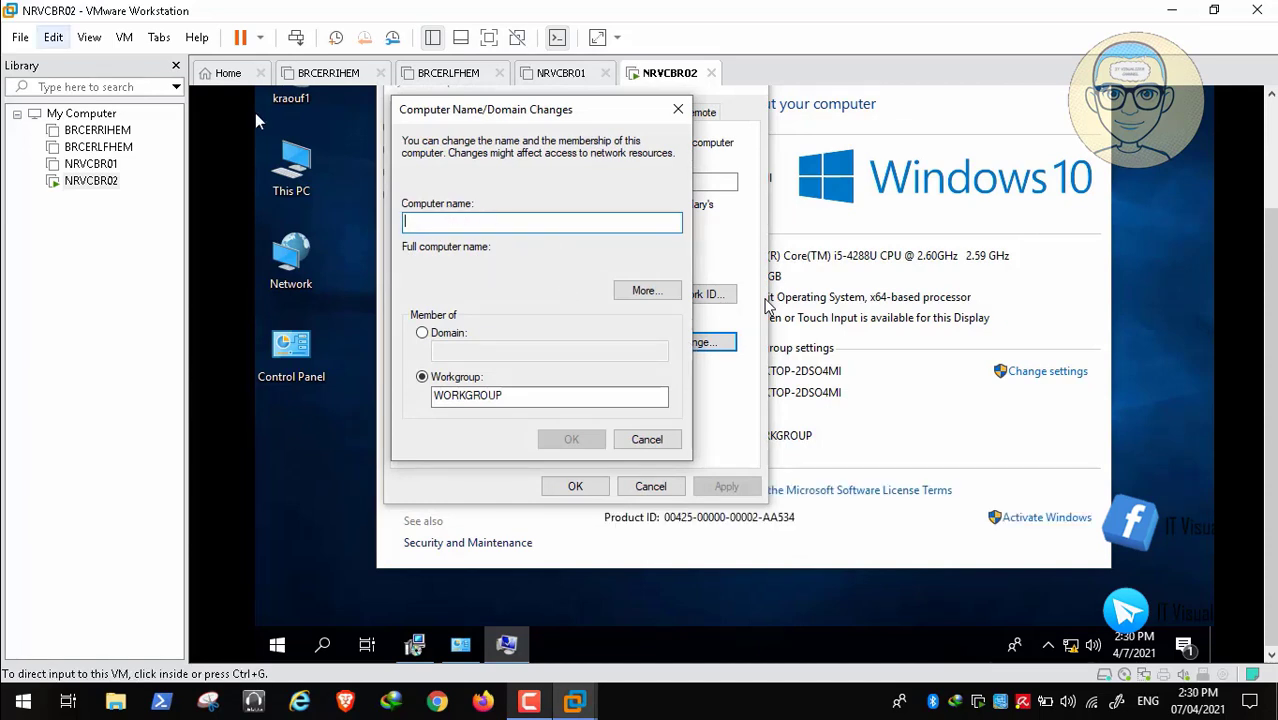
click(54, 37)
click(130, 104)
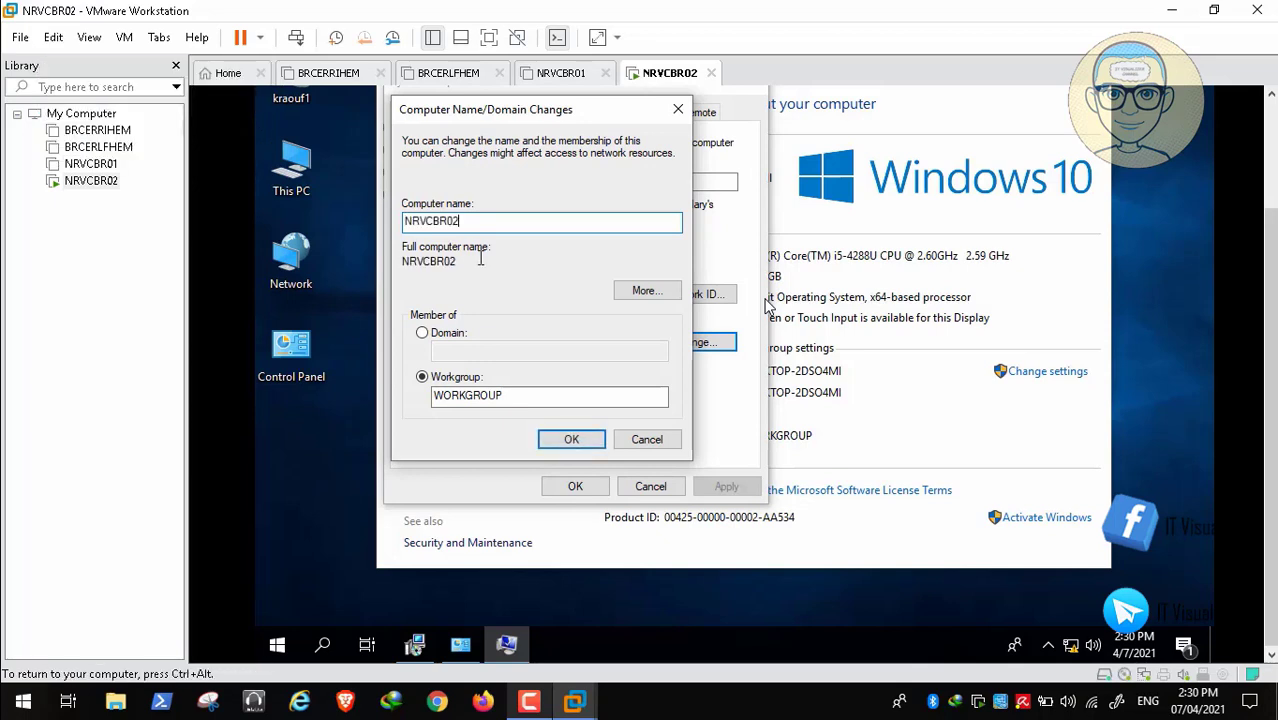
click(577, 440)
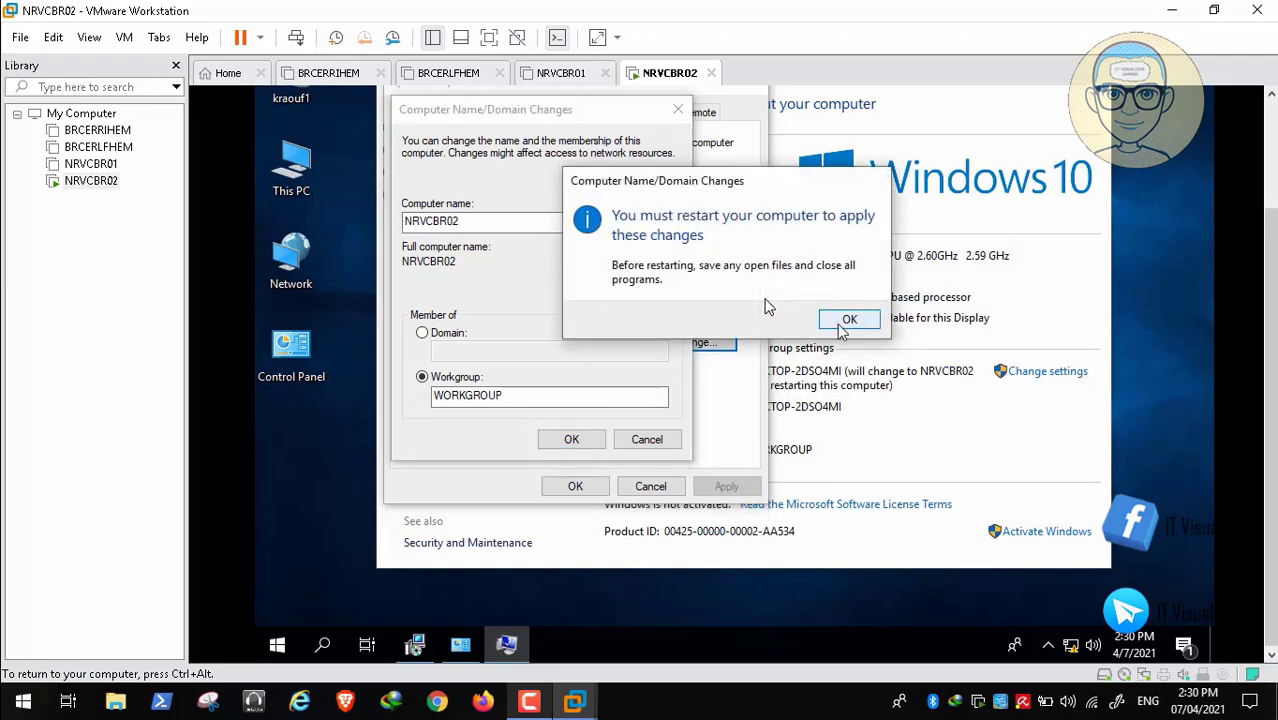
click(845, 322)
click(574, 488)
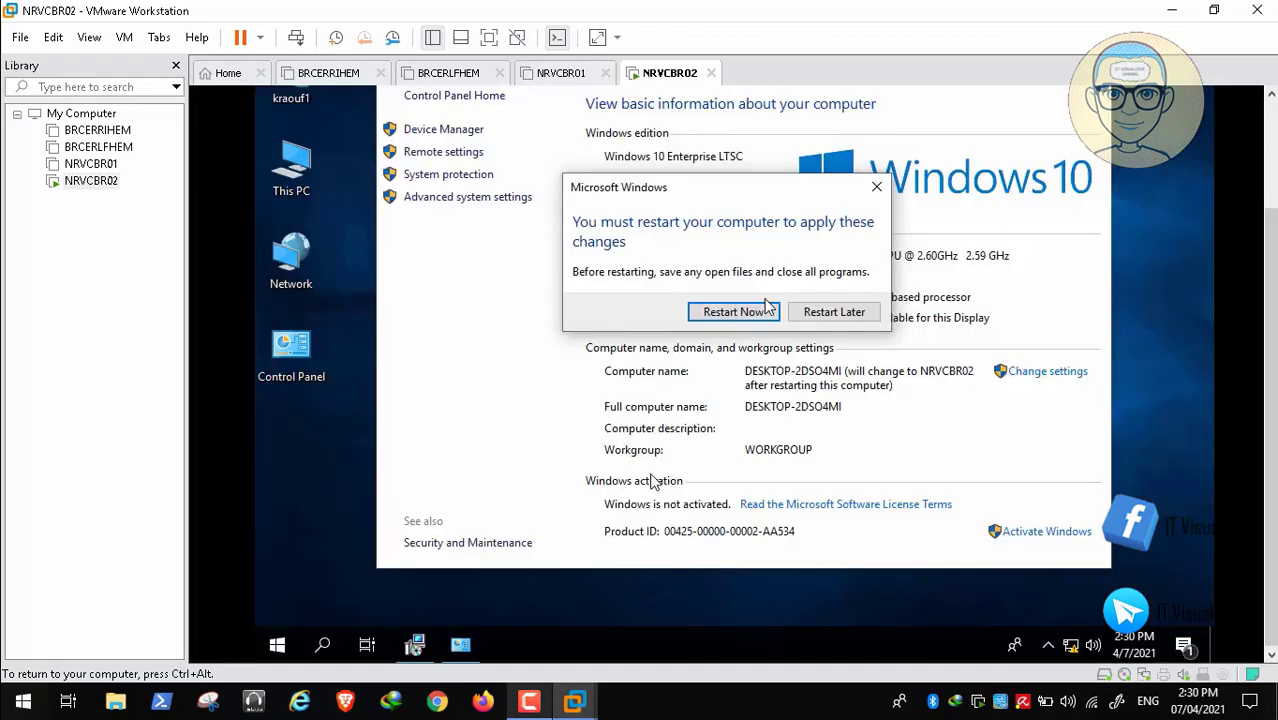
click(733, 312)
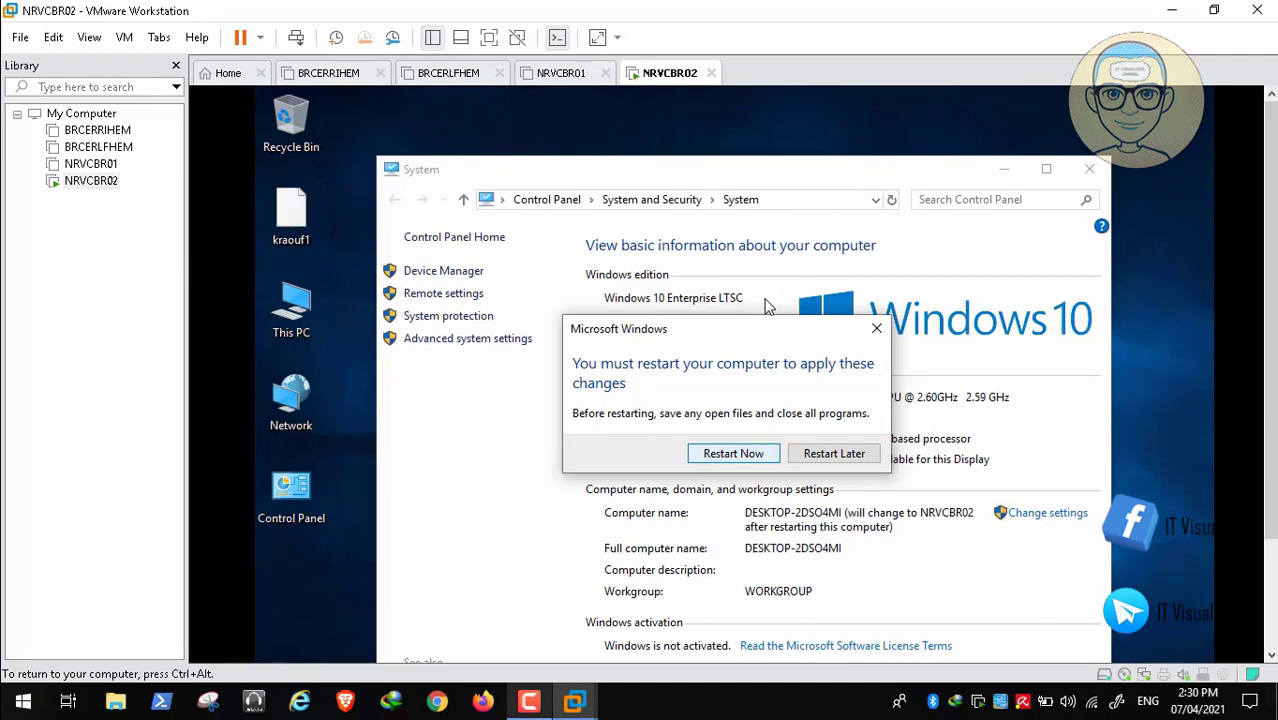
key(ctrl+alt)
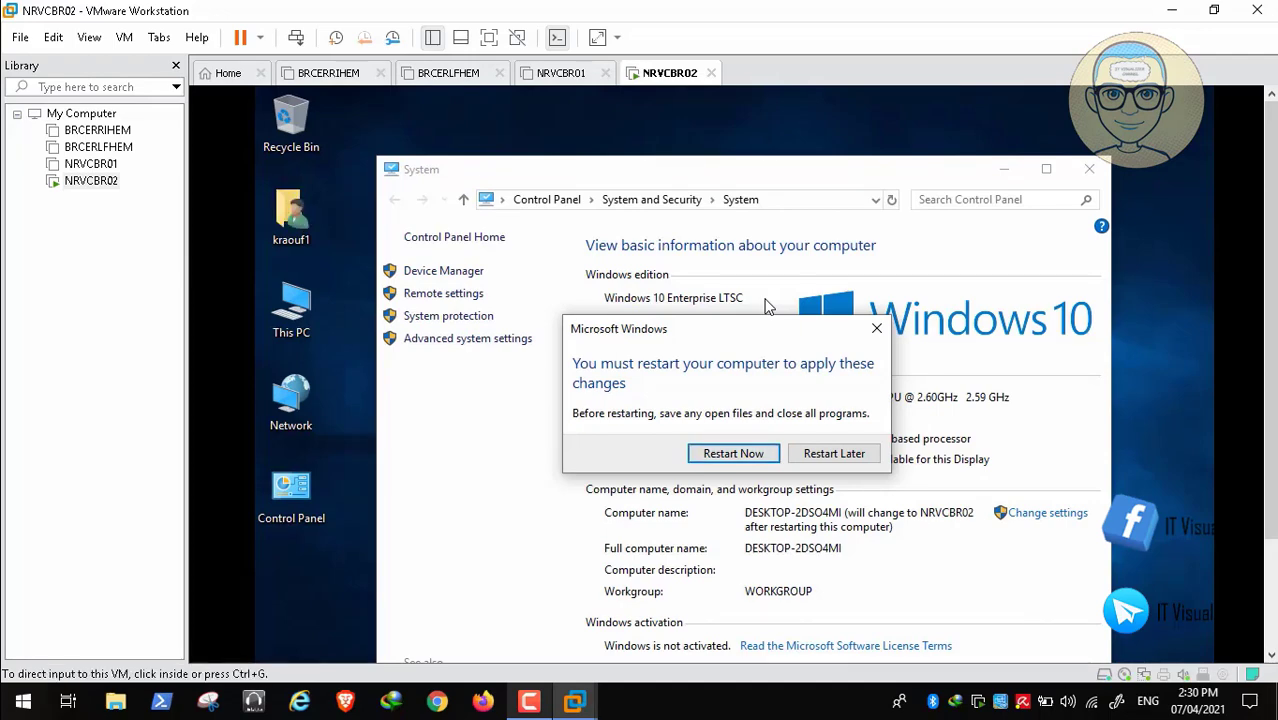
scroll(765, 306, down, 3)
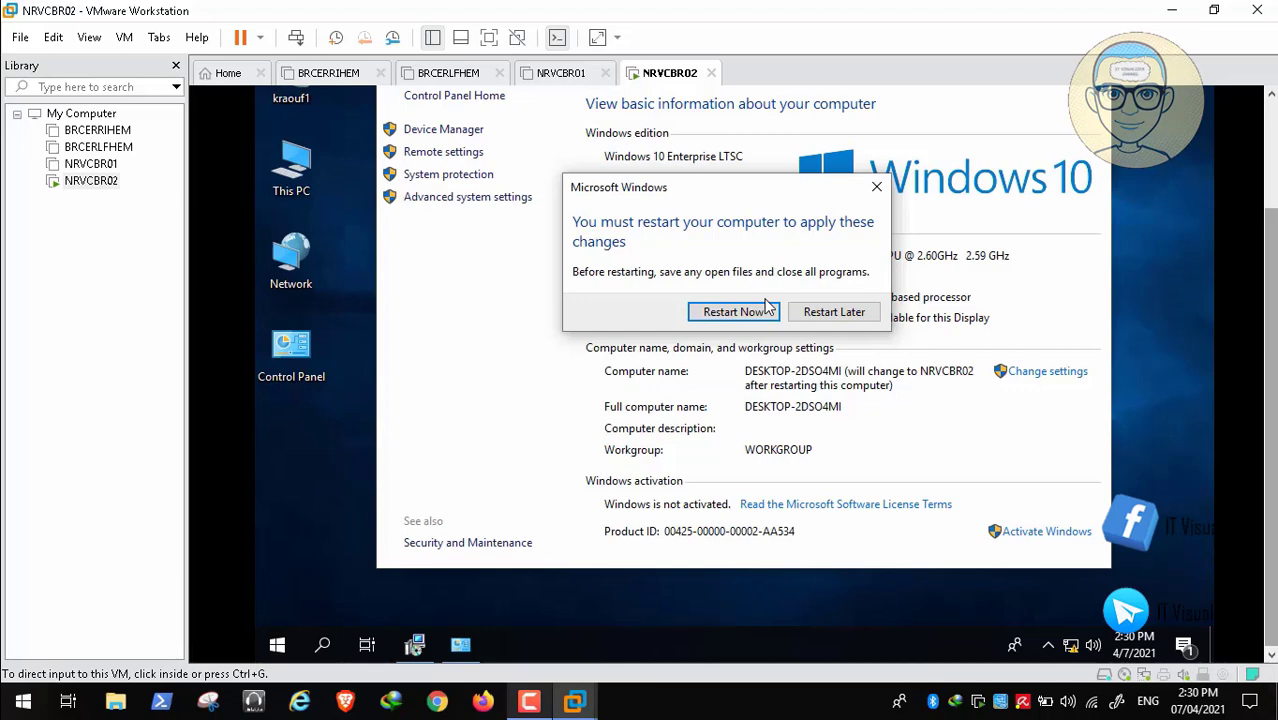
click(766, 306)
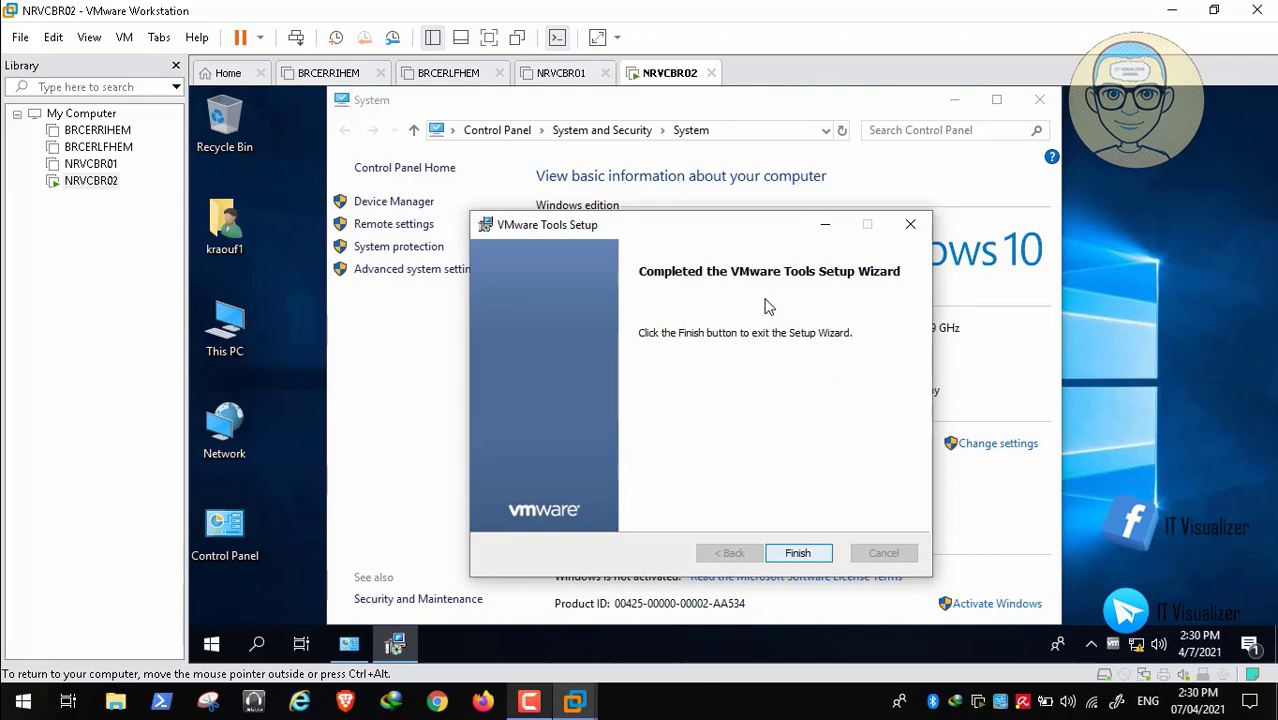
- Finish VMware Tools Setup, decline its restart, and restart Windows now to apply the rename
key(Return)
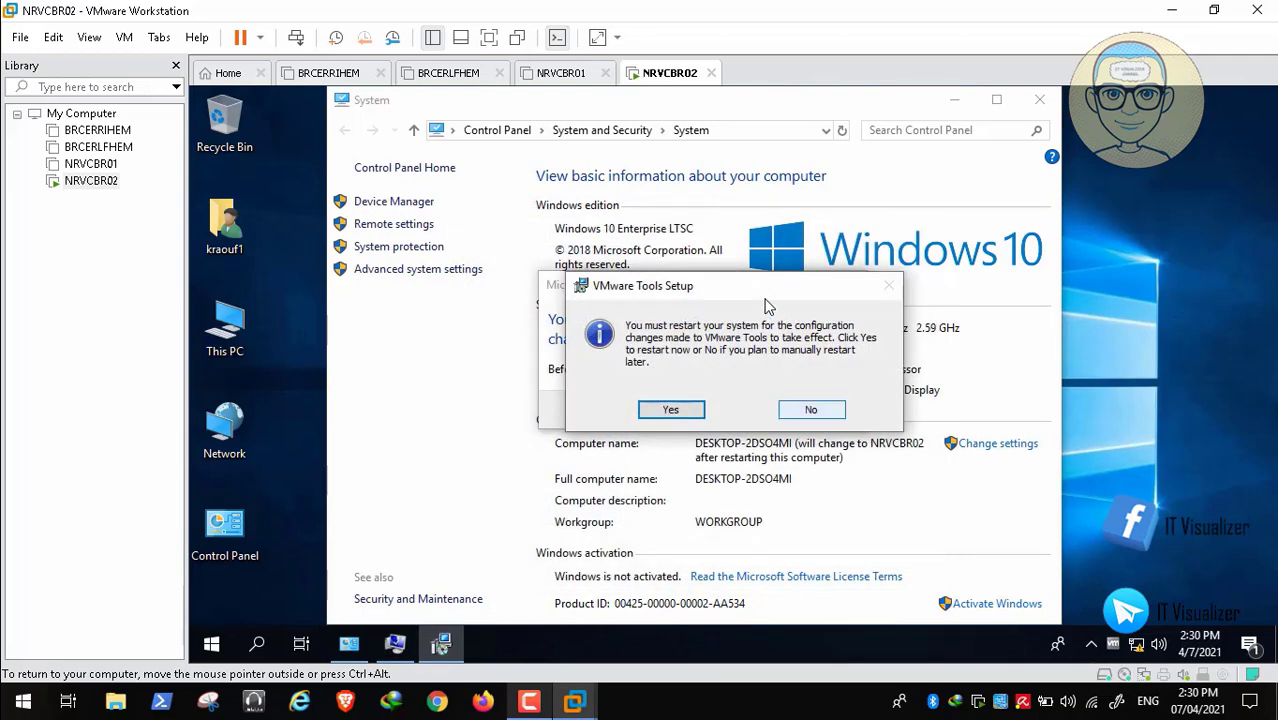
key(Right)
key(Return)
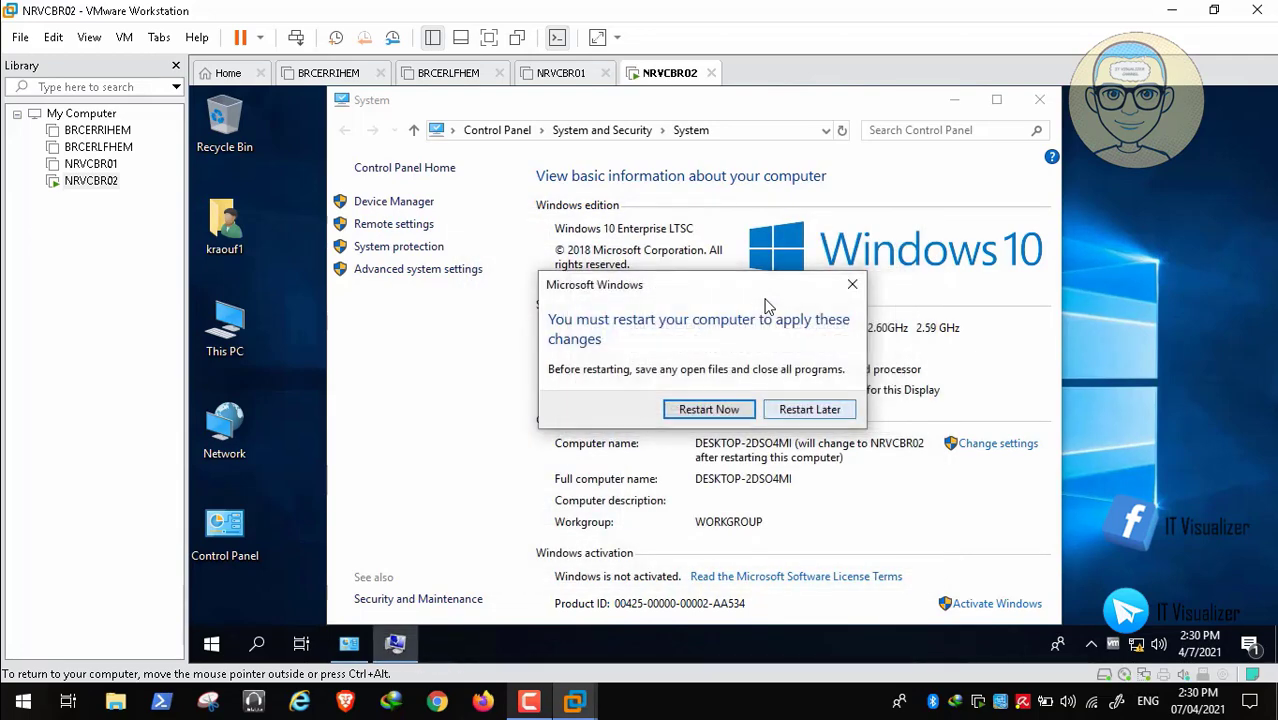
key(Return)
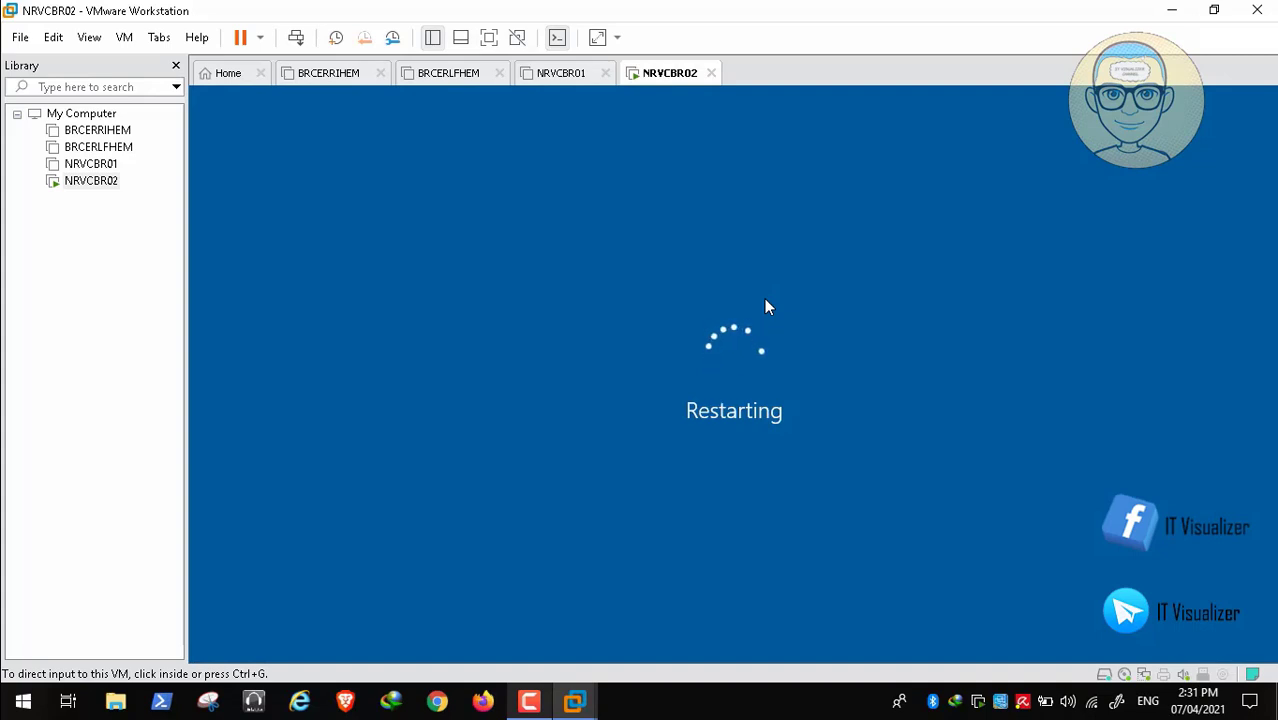
key(alt+Tab)
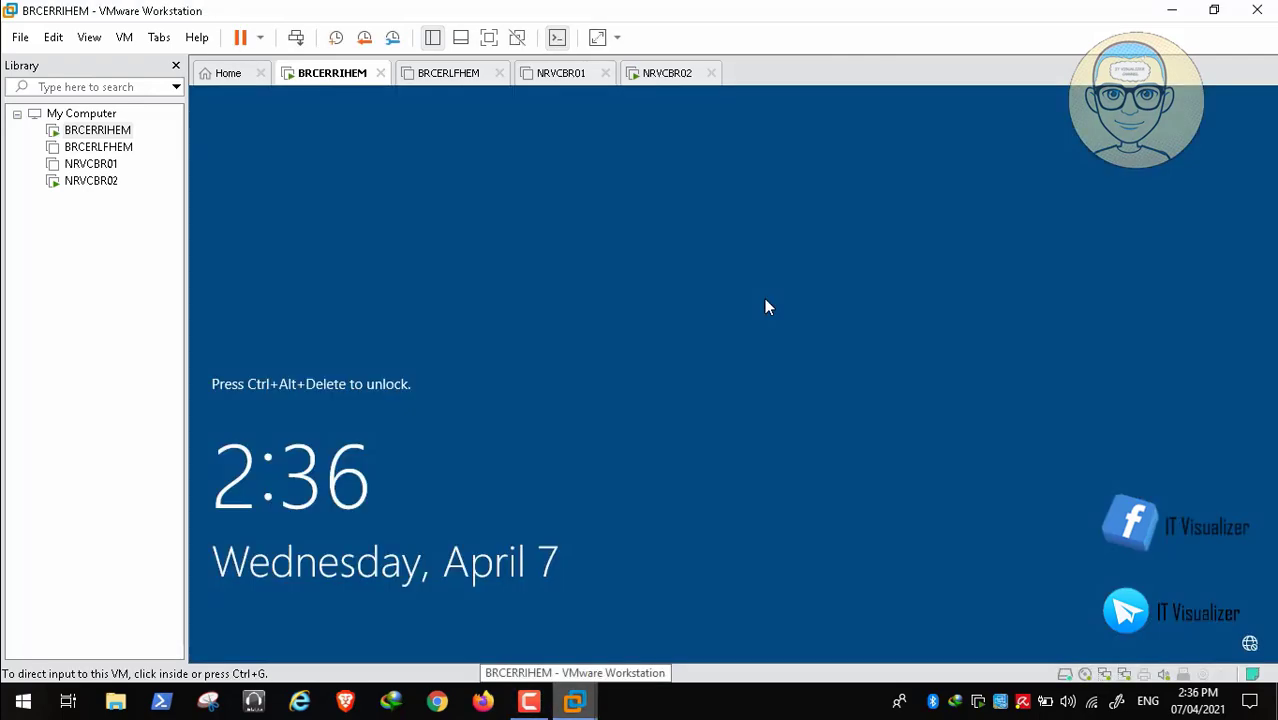
- Switch to BRCERLFHEM, send Ctrl+Alt+Del, and accept the Patient Zero City legal notice
click(766, 307)
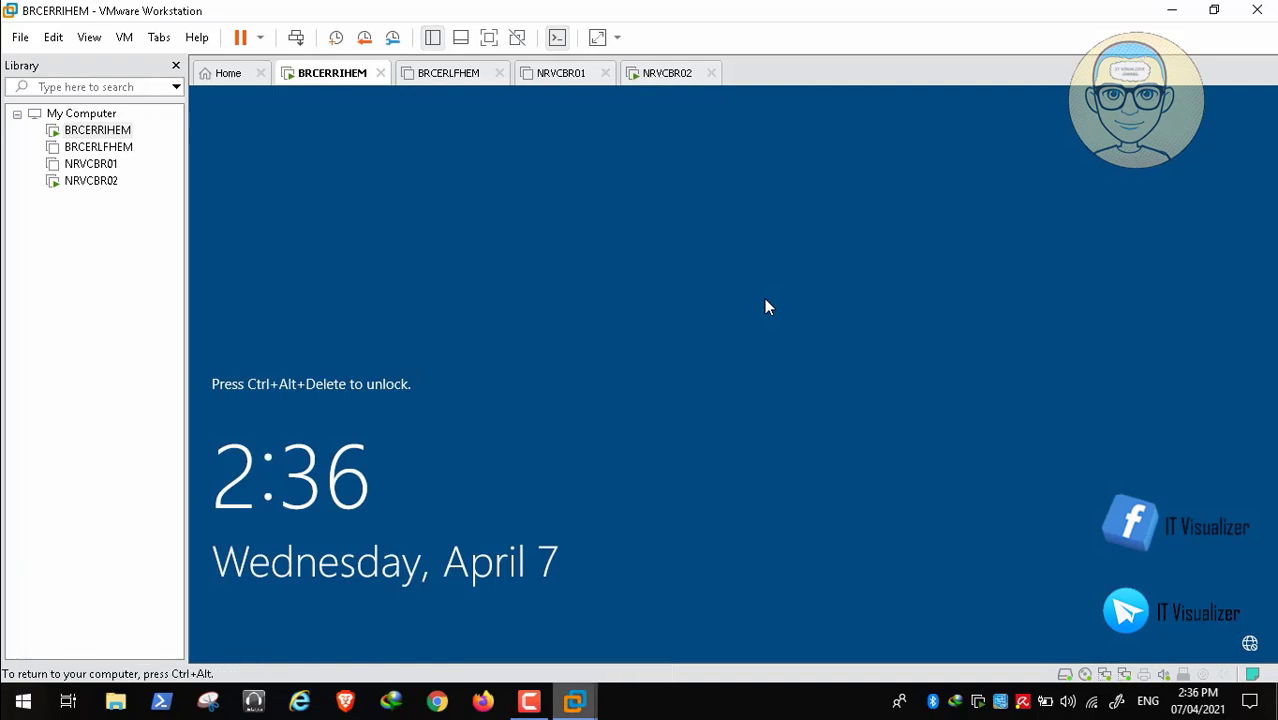
key(ctrl+alt)
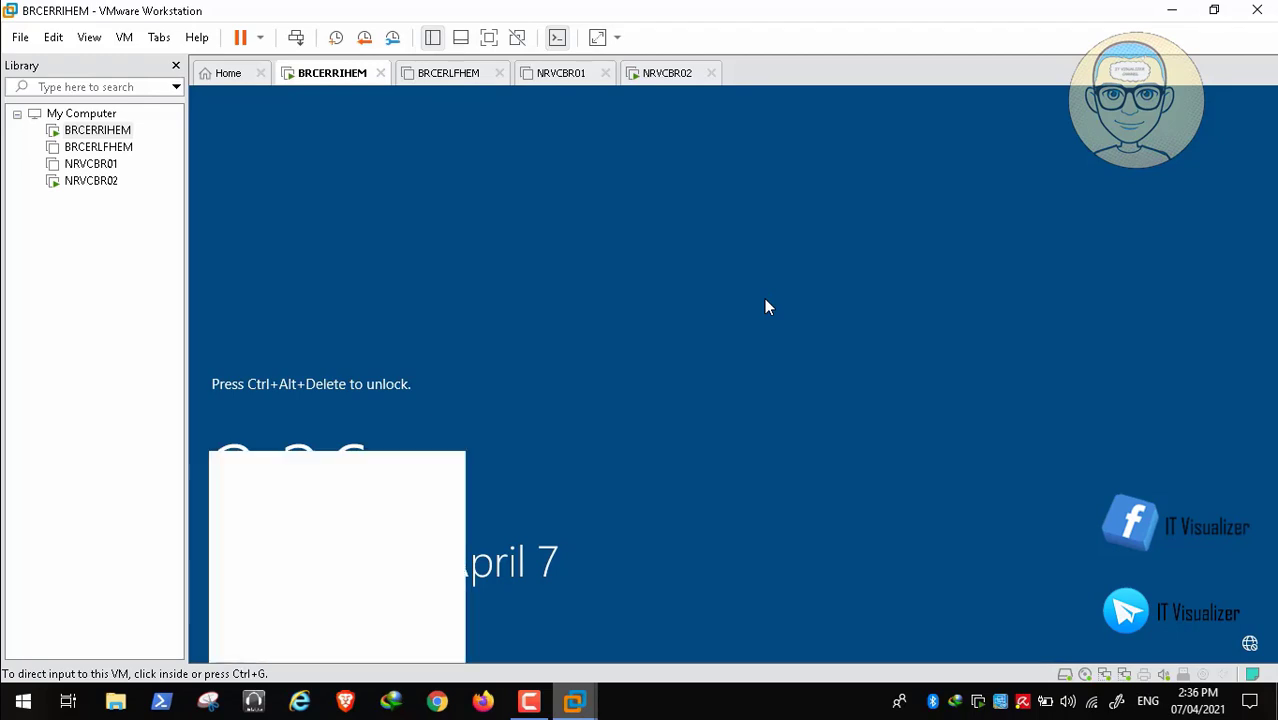
key(ctrl+Tab)
key(Return)
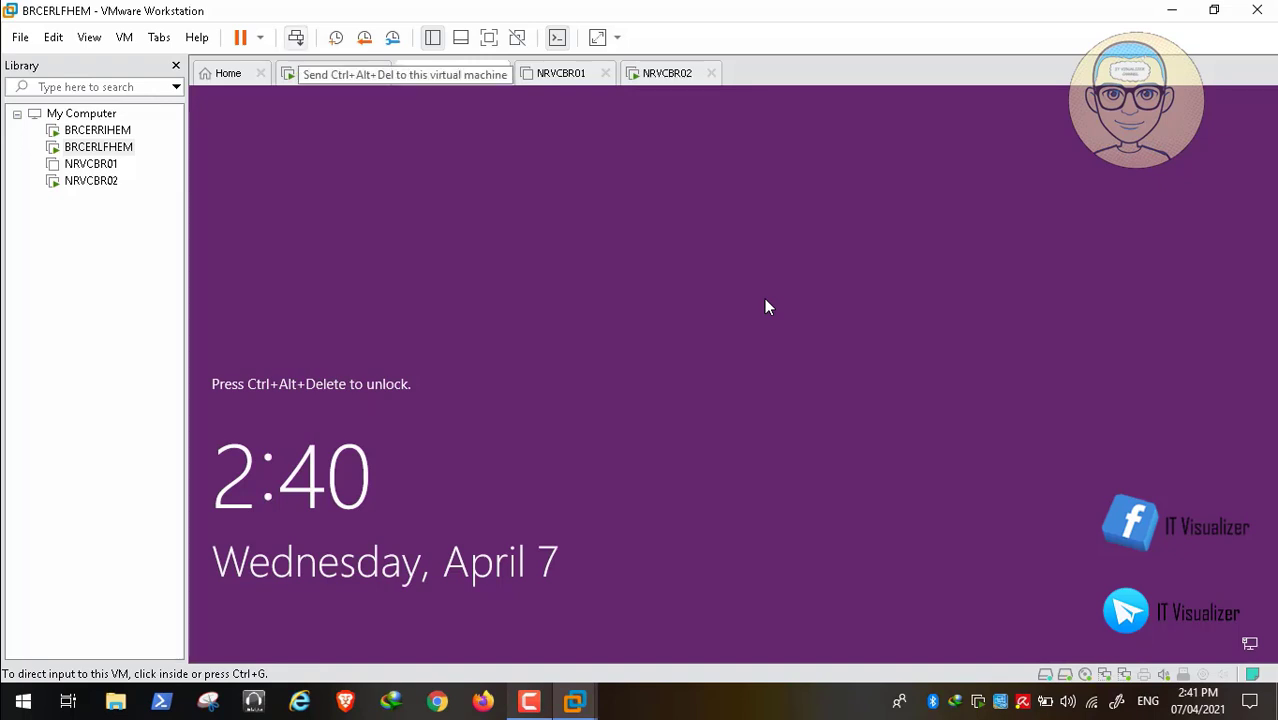
key(ctrl+alt+Insert)
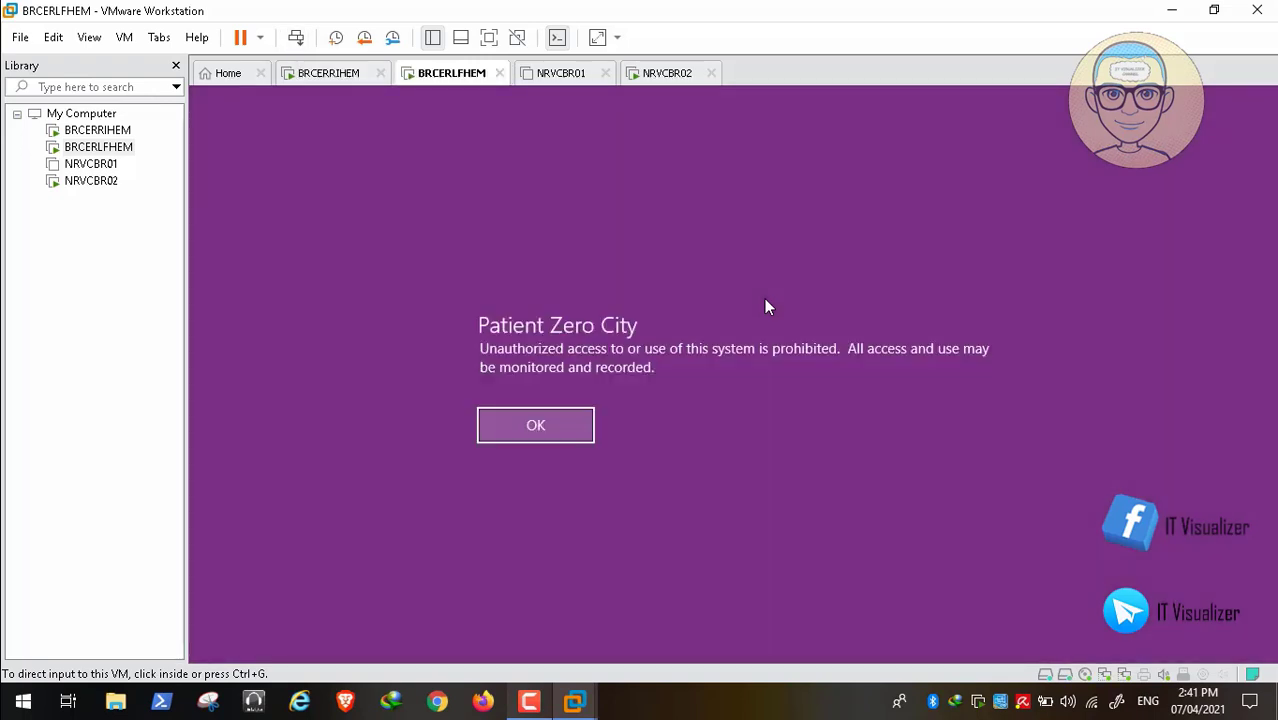
click(766, 306)
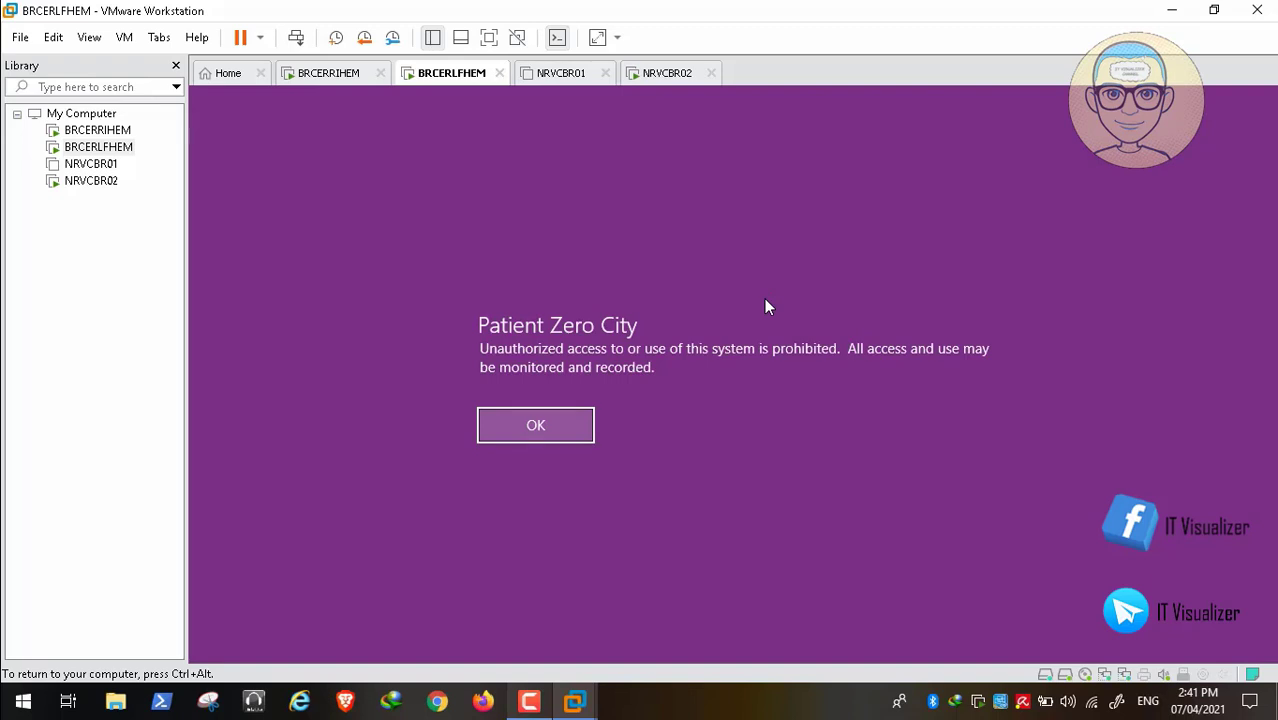
key(Return)
key(Return)
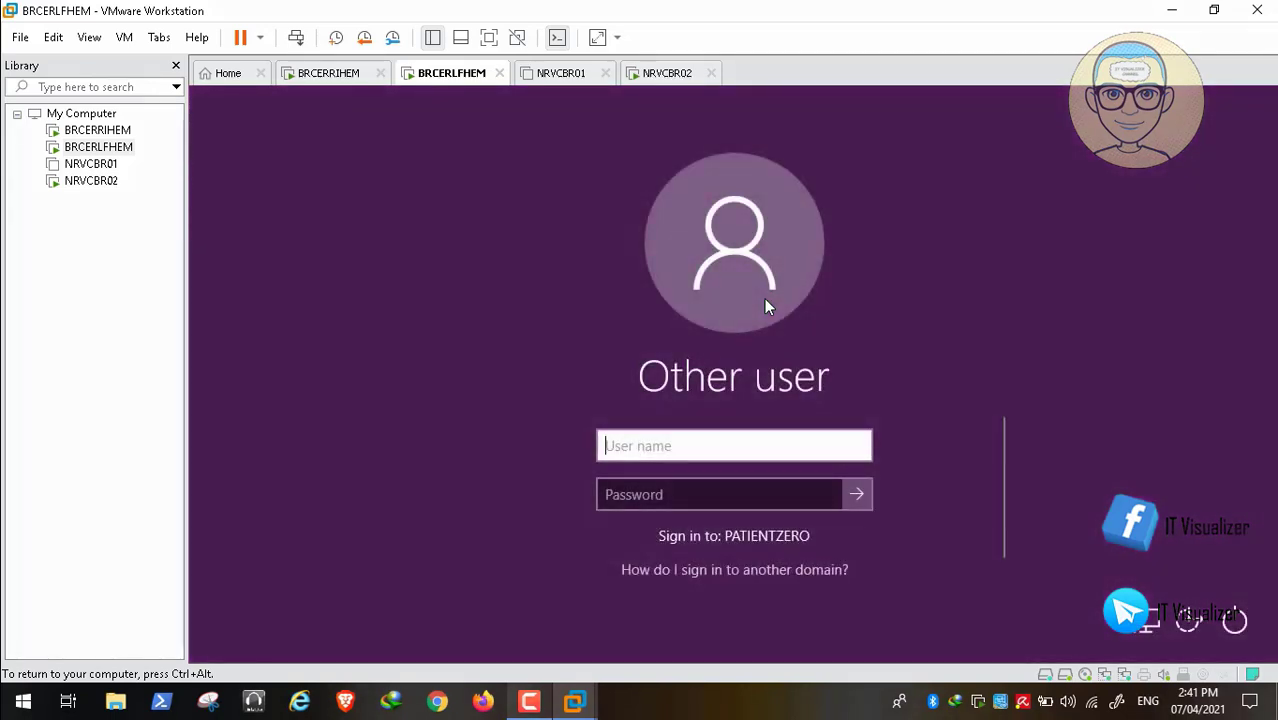
- Sign in to PATIENTZERO with the domain user's name and password
text(kraouf)
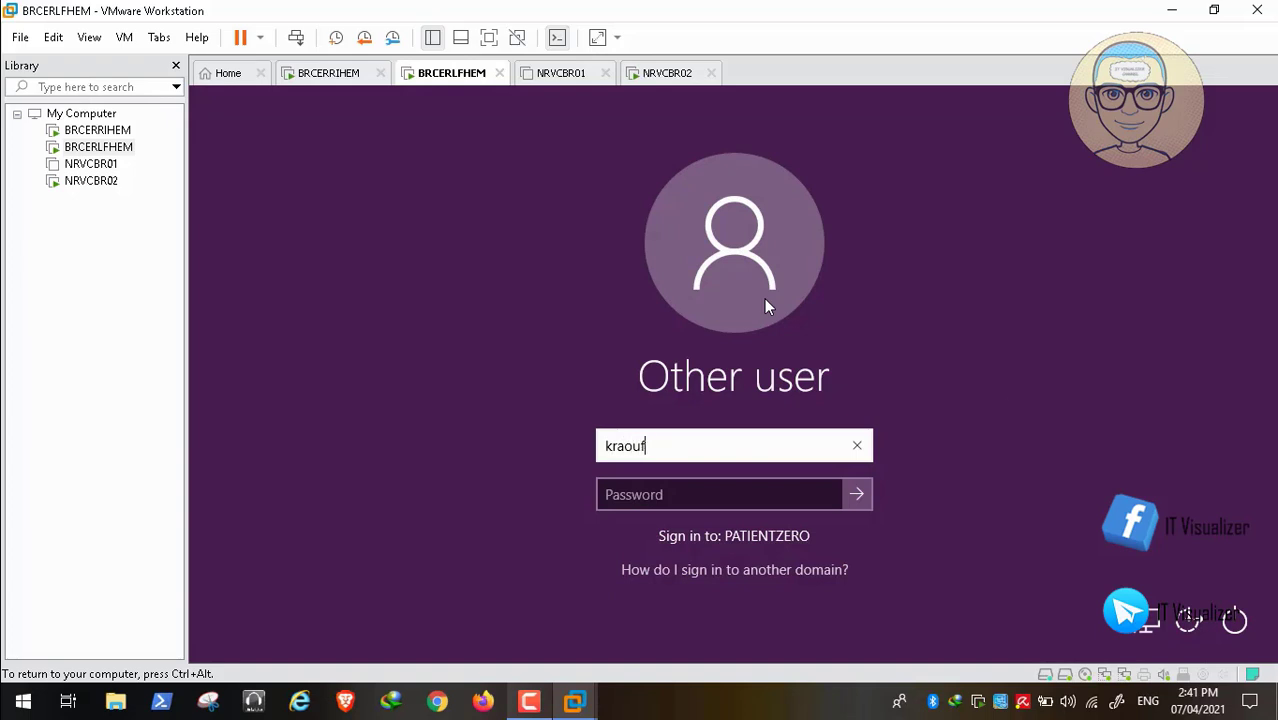
key(Tab)
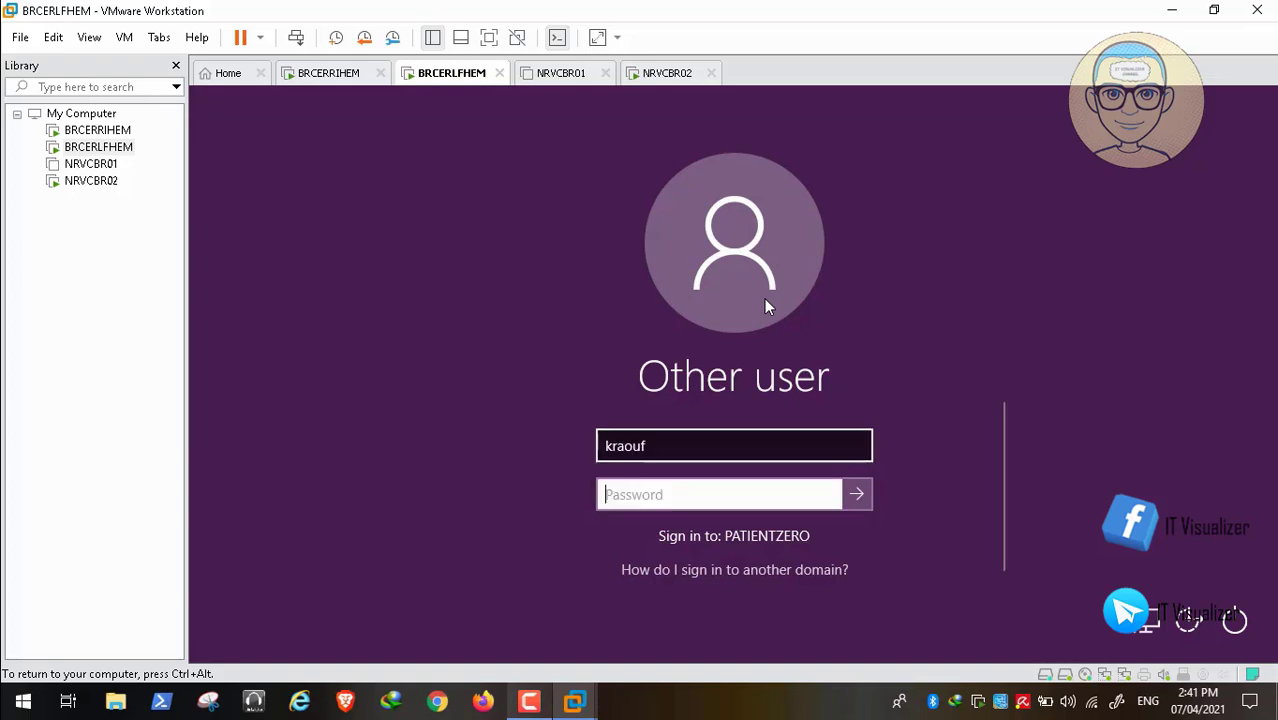
text(•••••)
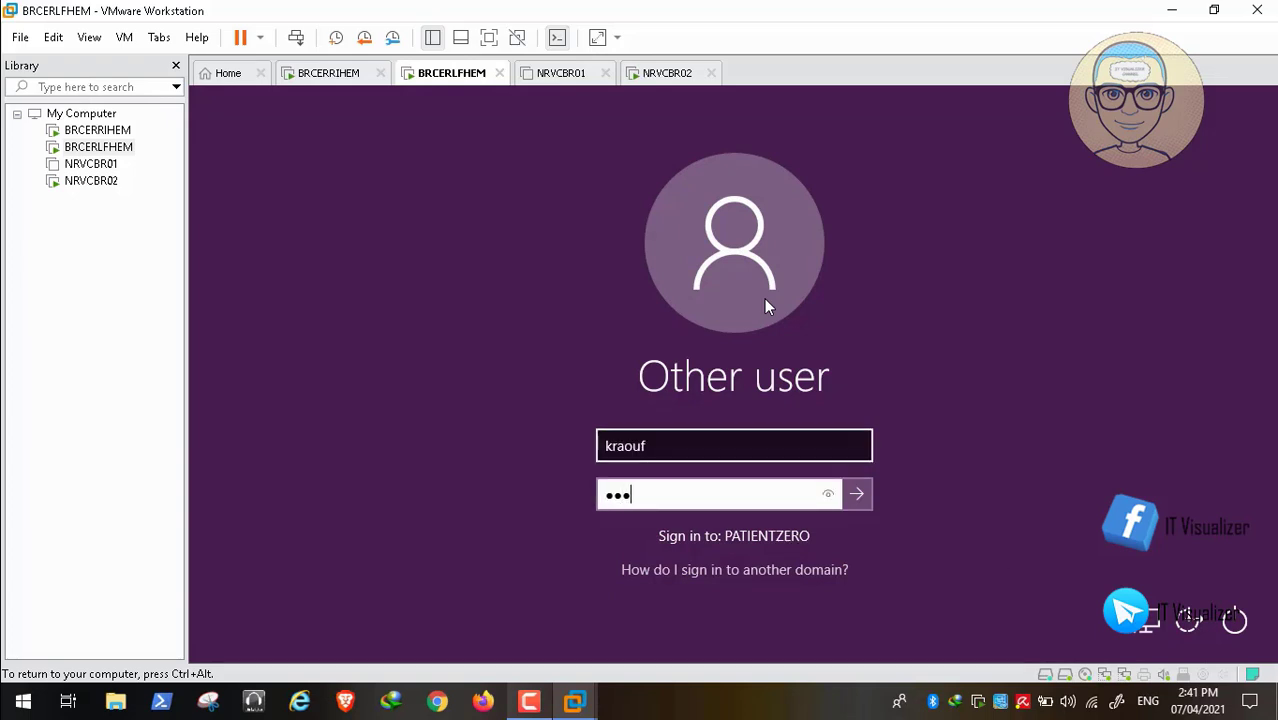
text(•••••)
key(Return)
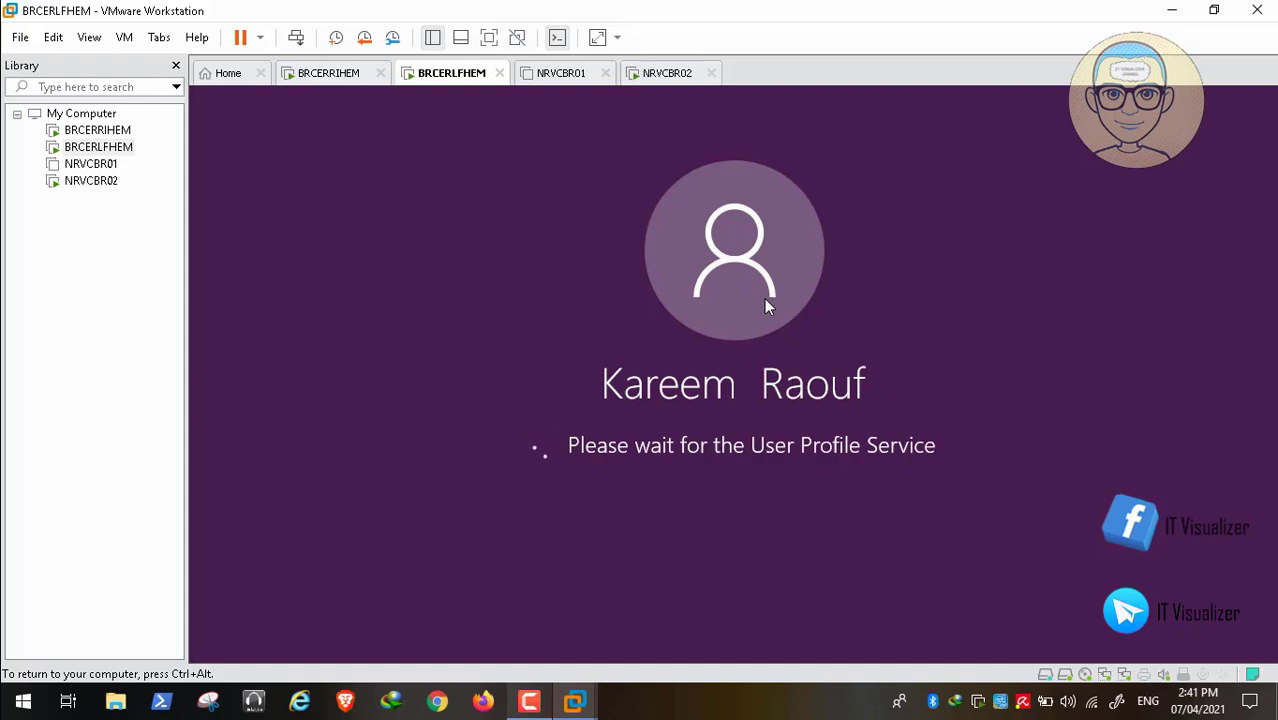
key(ctrl+alt)
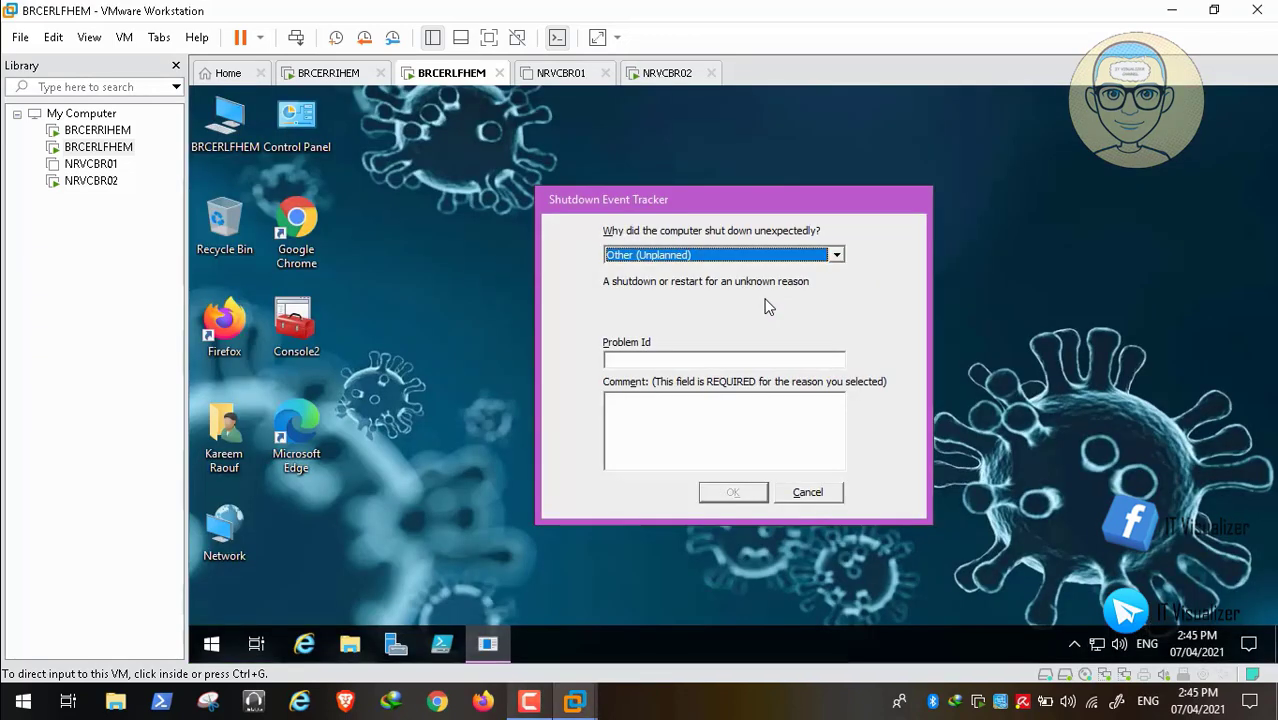
- Enter 'unkown' as the shutdown Problem Id and copy it into the comment box
click(768, 306)
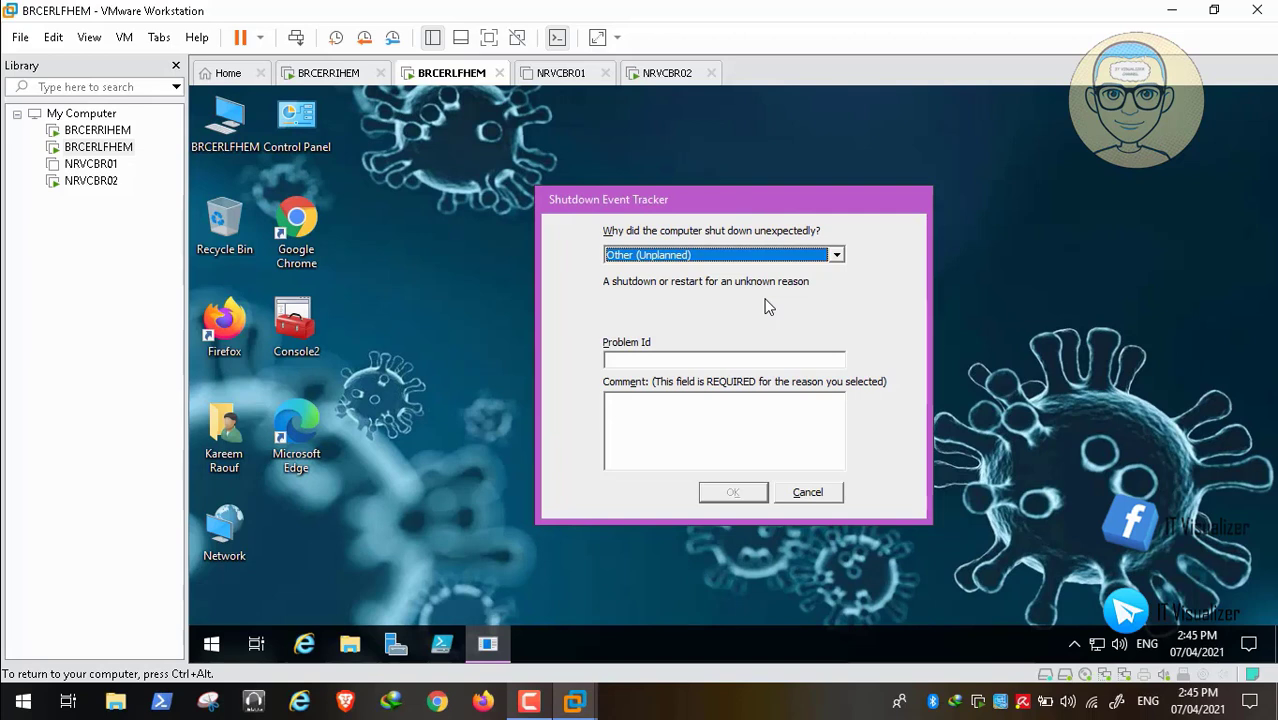
key(Tab)
text(unk)
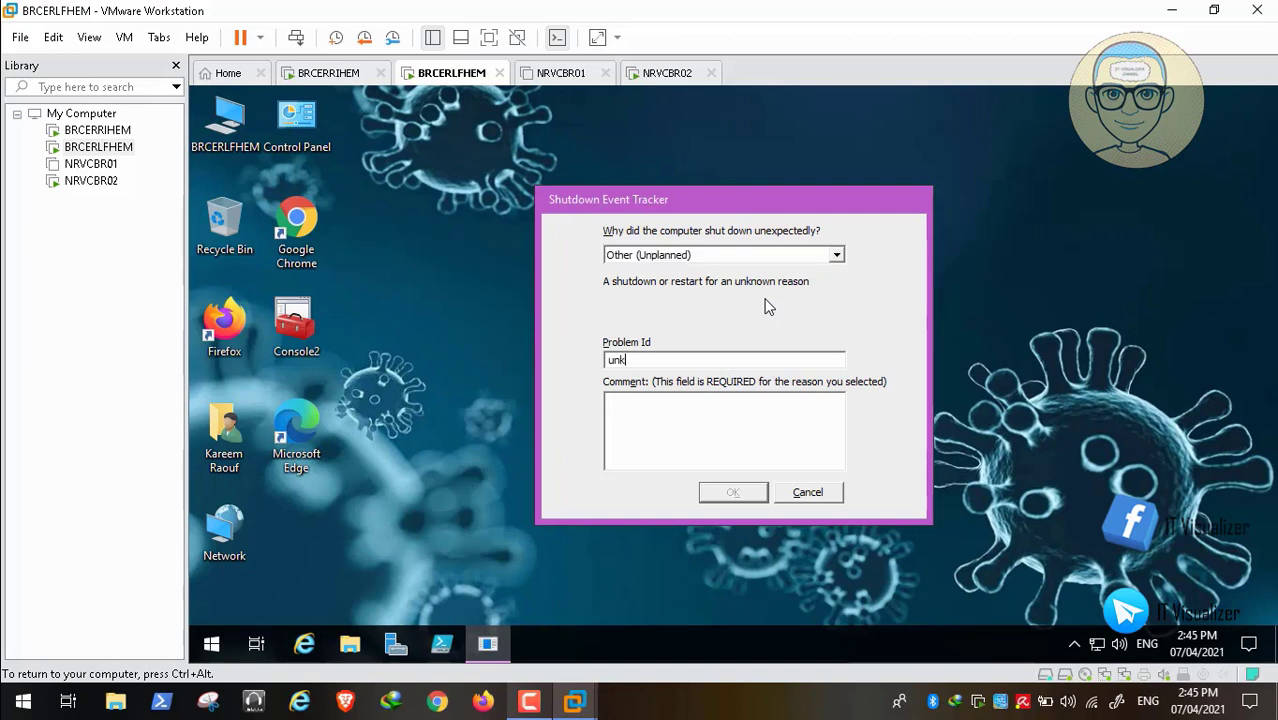
text(own)
key(ctrl+a)
key(shift+F10)
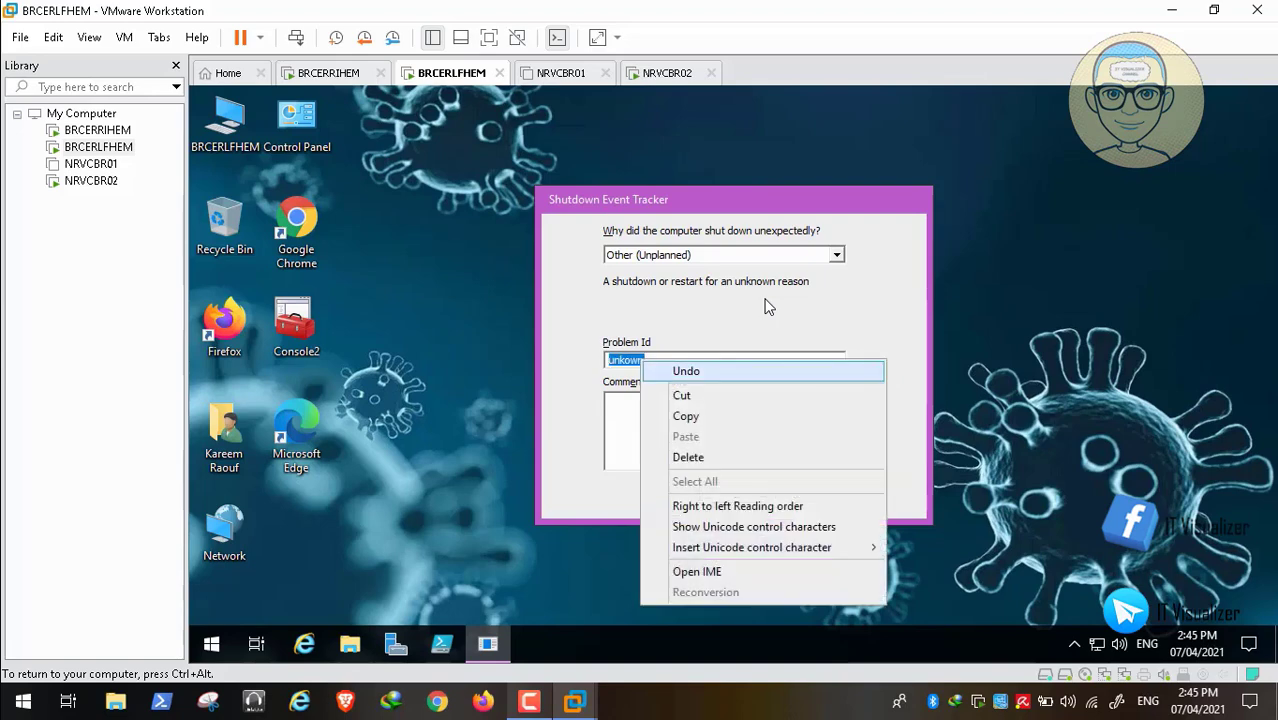
key(Down)
key(Down)
key(Return)
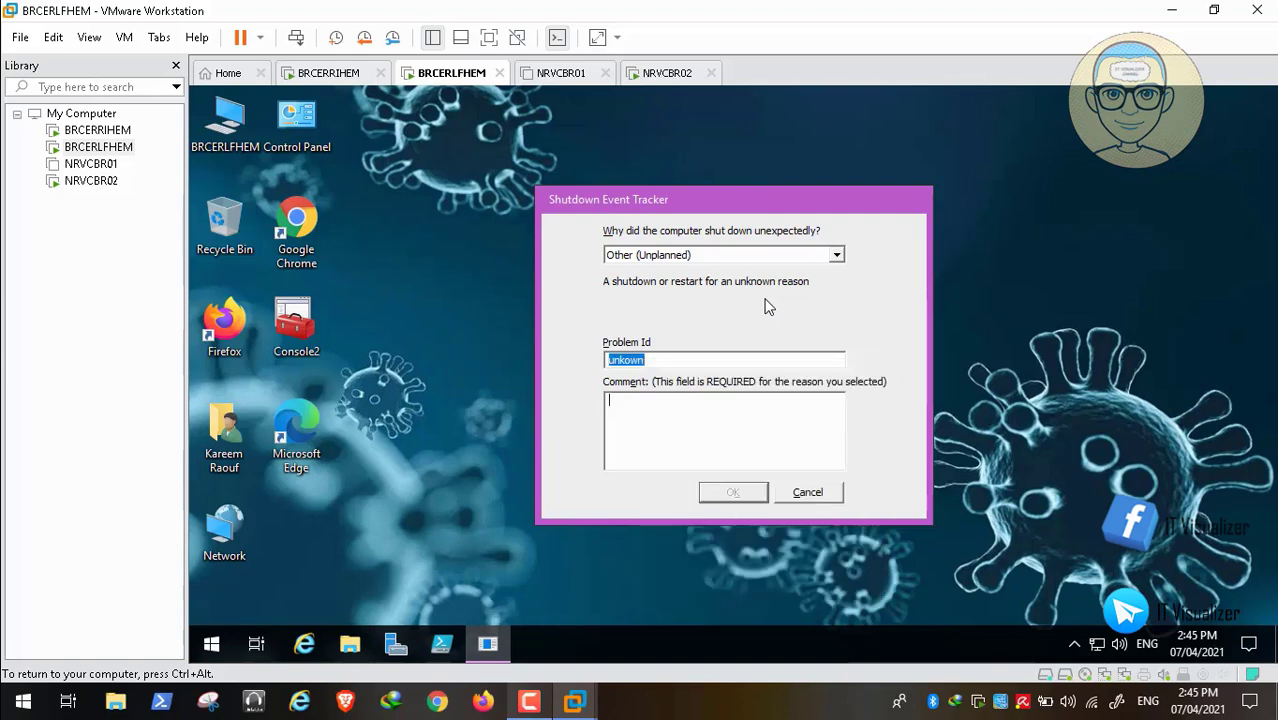
key(shift+F10)
key(Down)
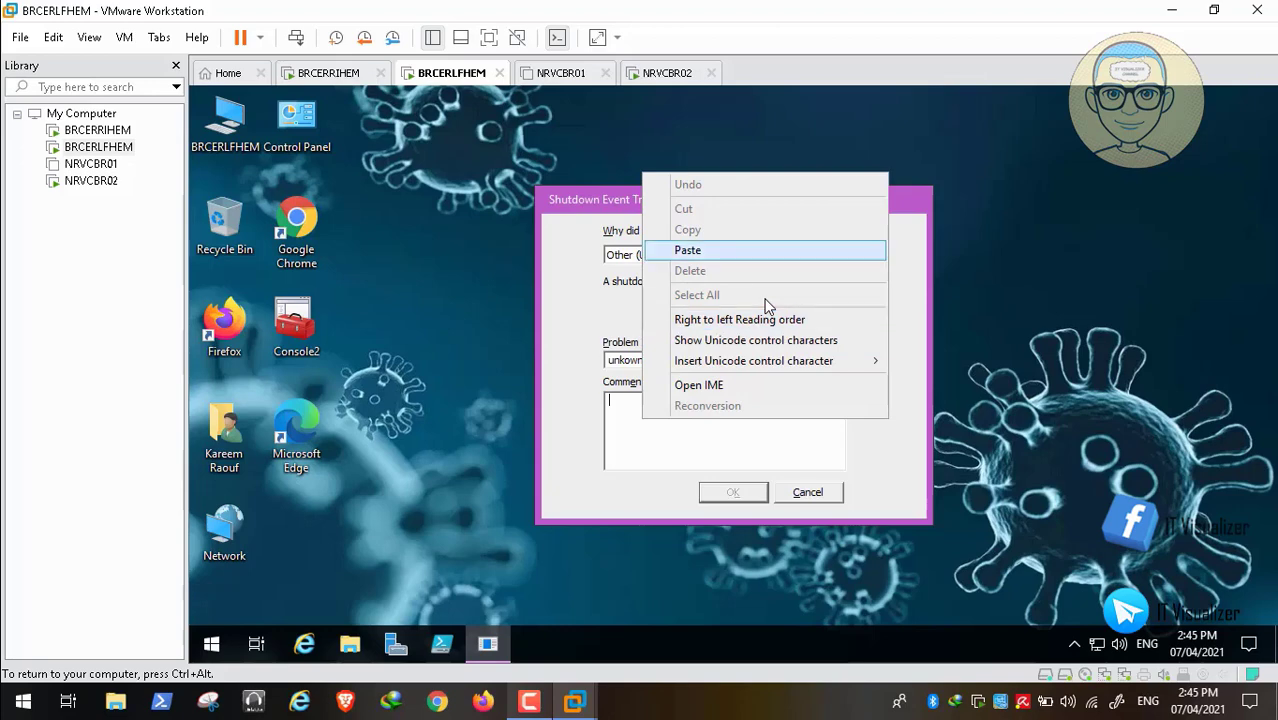
key(Return)
key(Return)
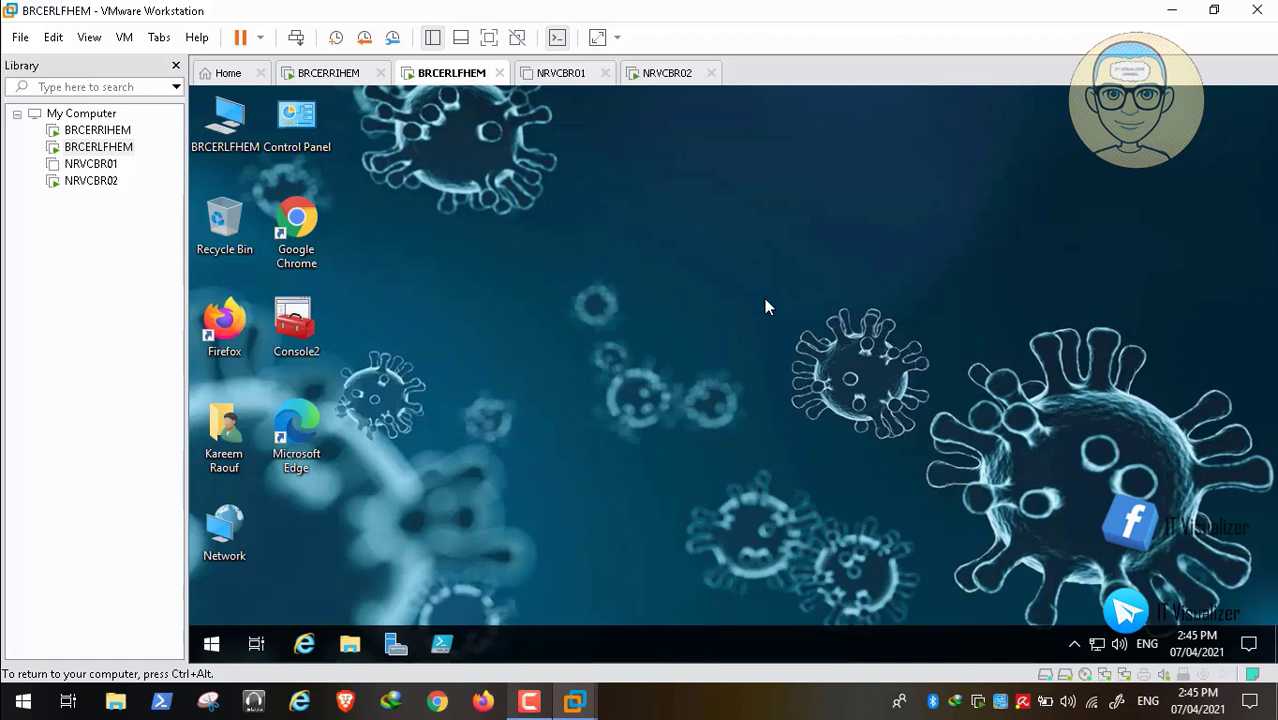
- Switch from BRCERLFHEM to the NRVCBR02 virtual machine tab
key(ctrl+alt)
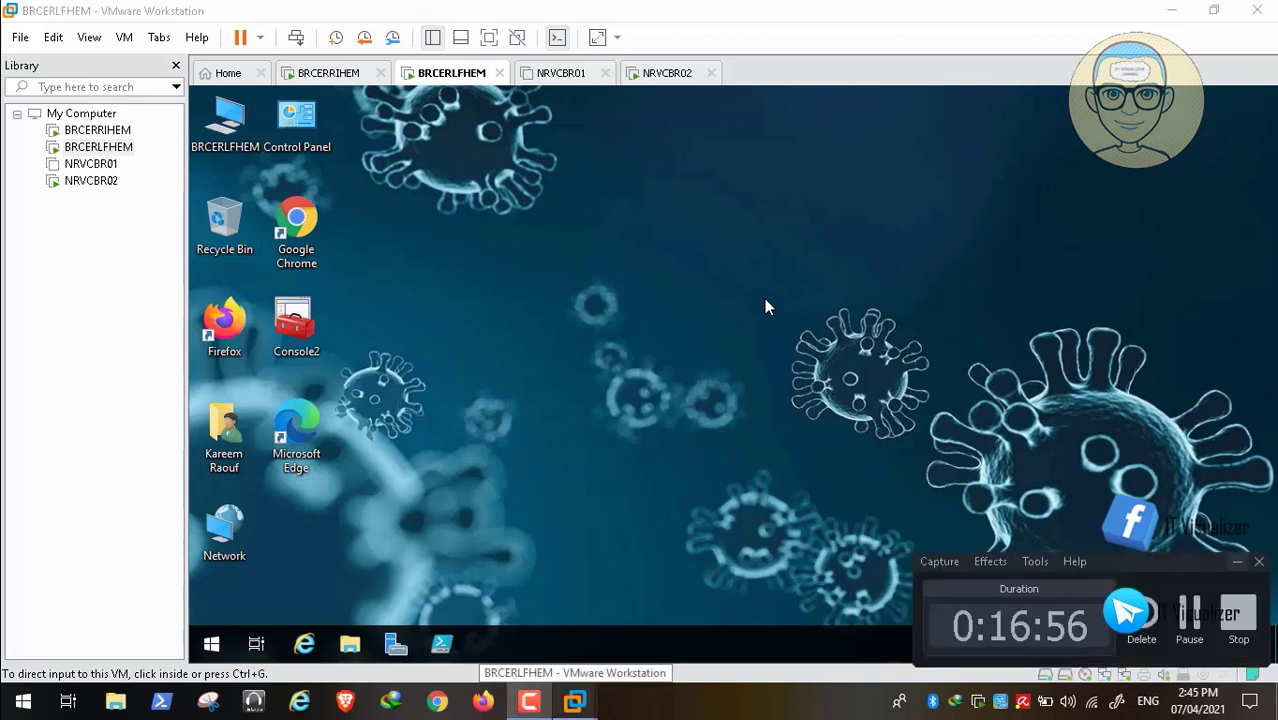
click(1237, 562)
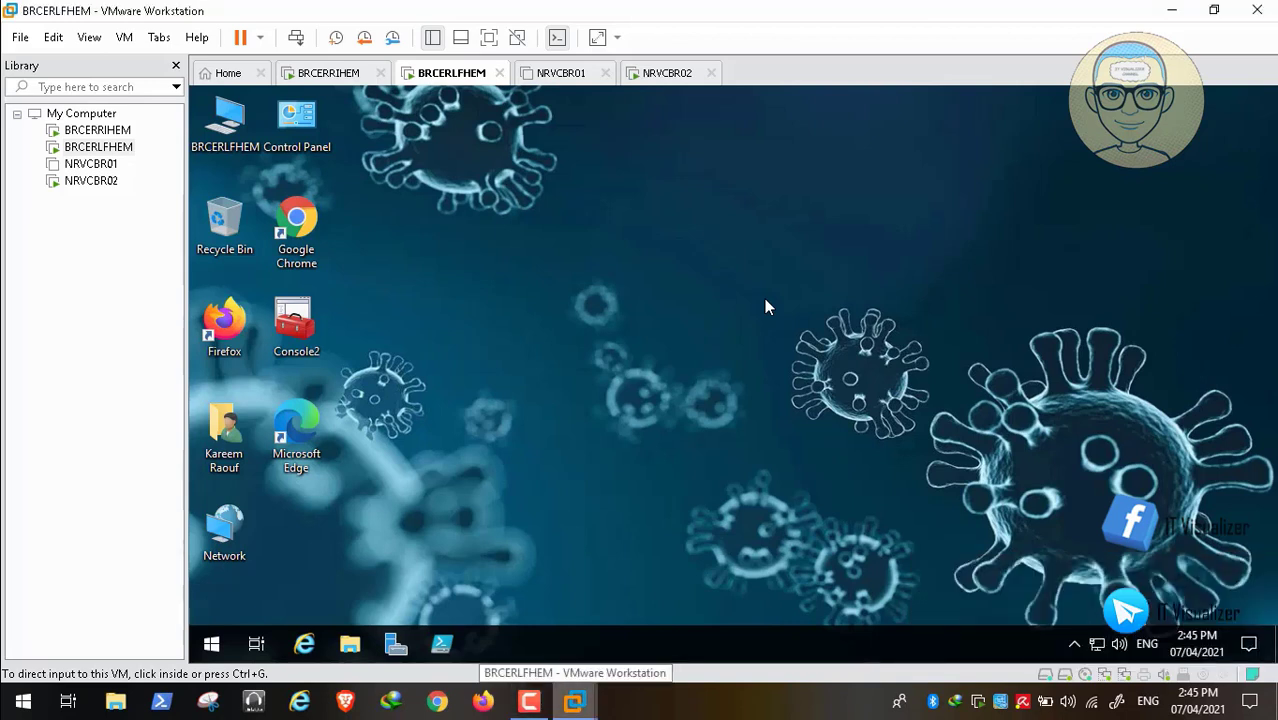
click(297, 327)
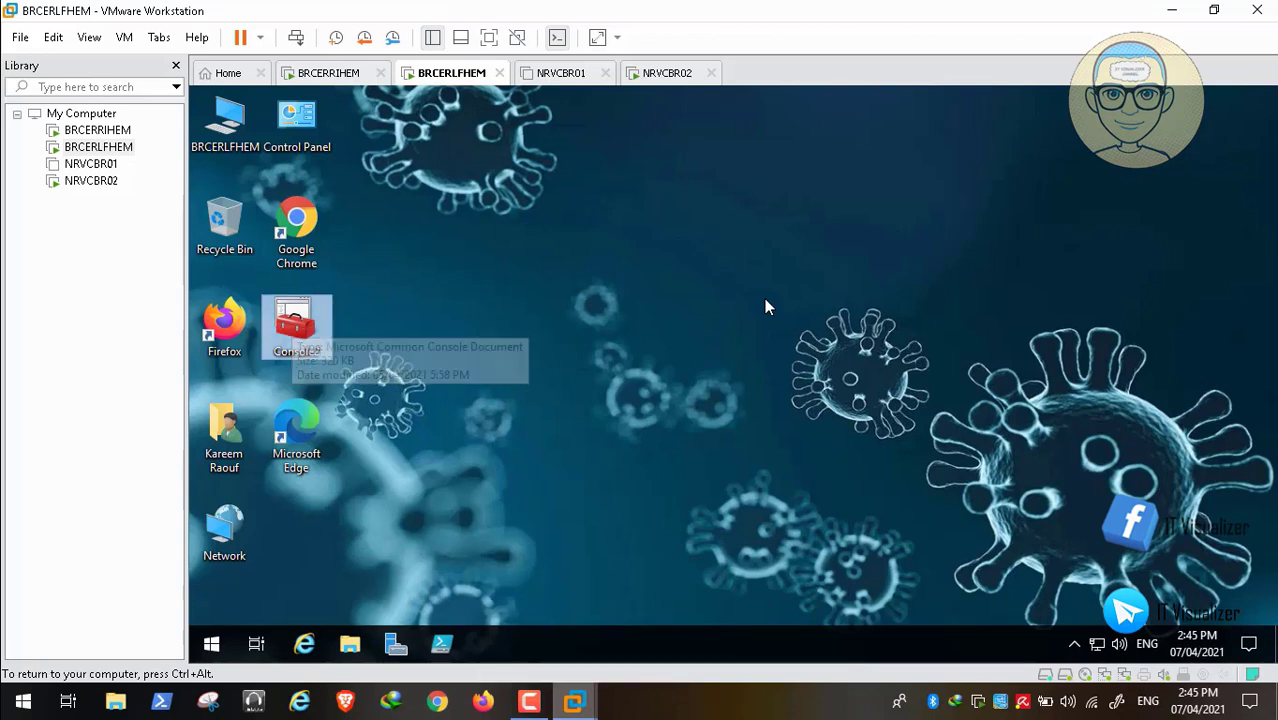
click(667, 73)
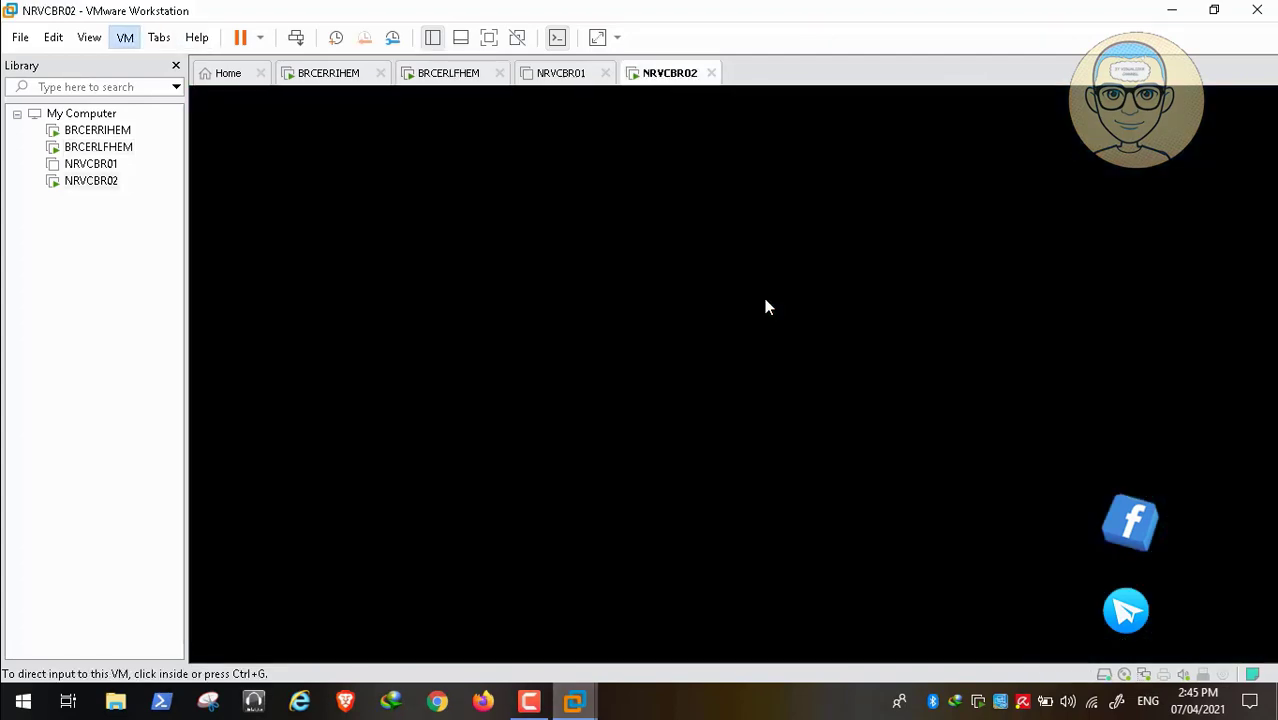
- Copy MAC 00:0C:29:9F:6D:F5 from the network adapter's Advanced settings, then close both dialogs
click(125, 37)
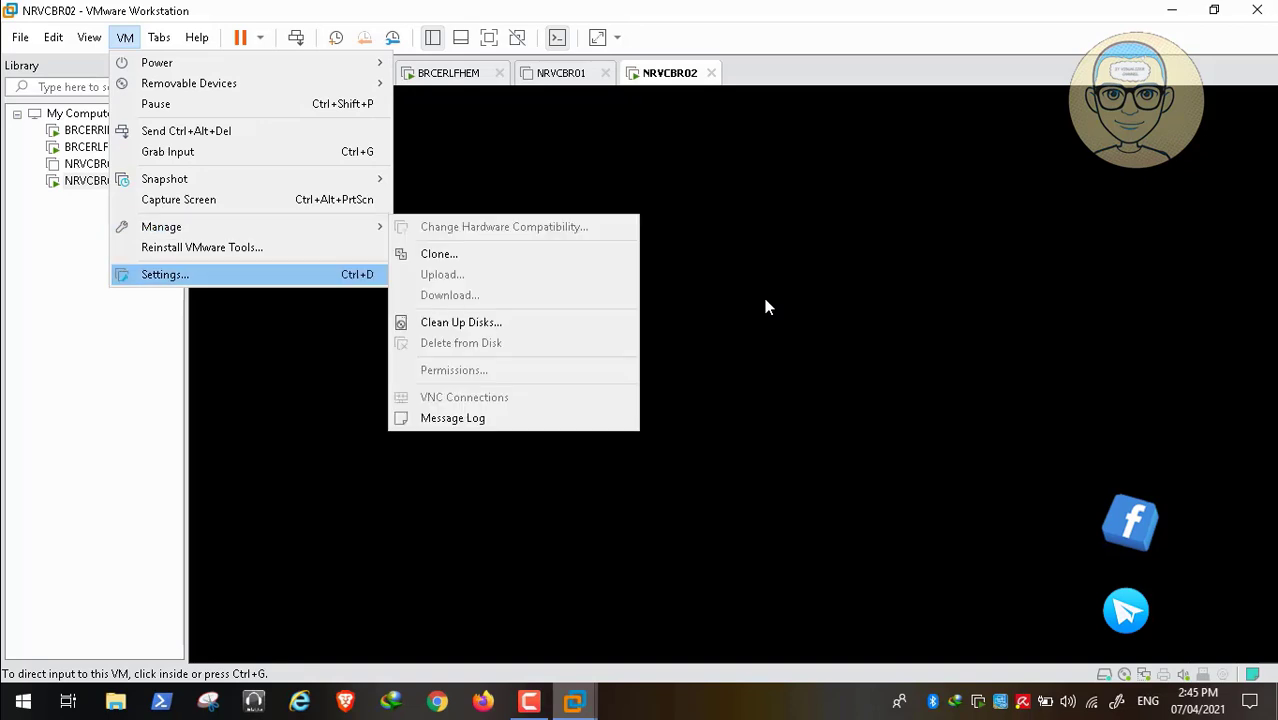
click(165, 274)
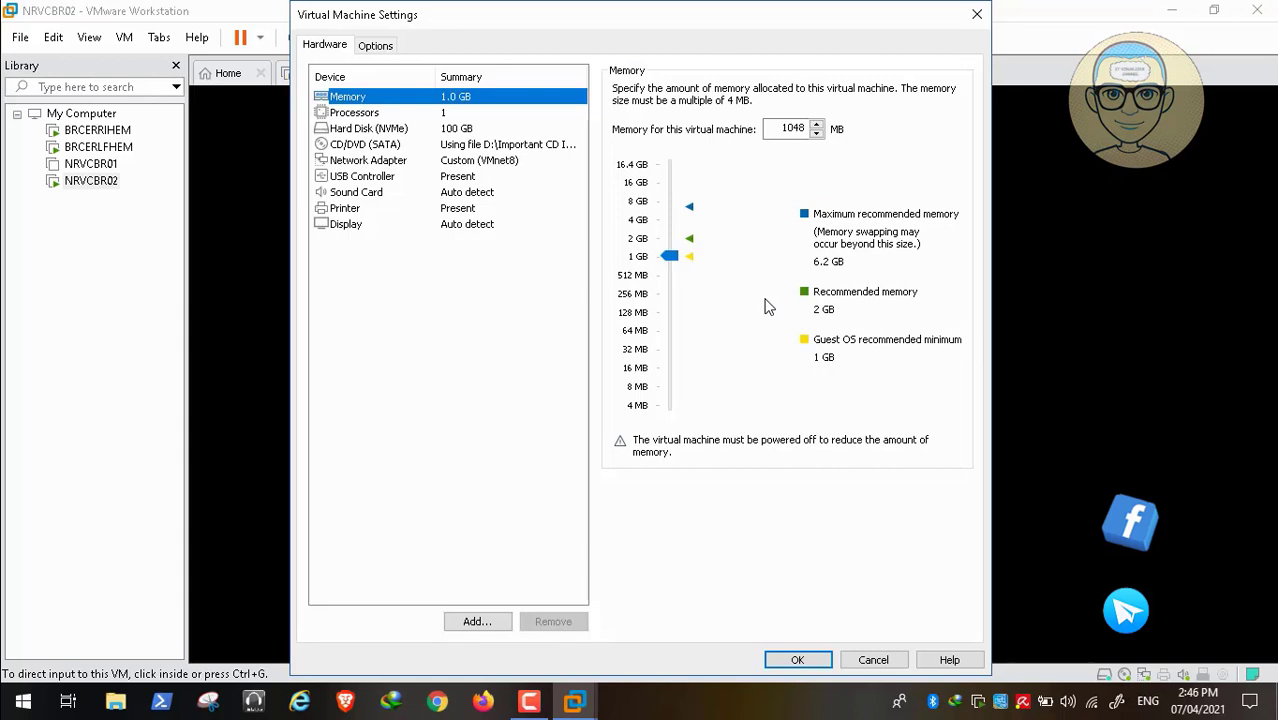
key(Down)
key(Down)
key(Down)
key(Down)
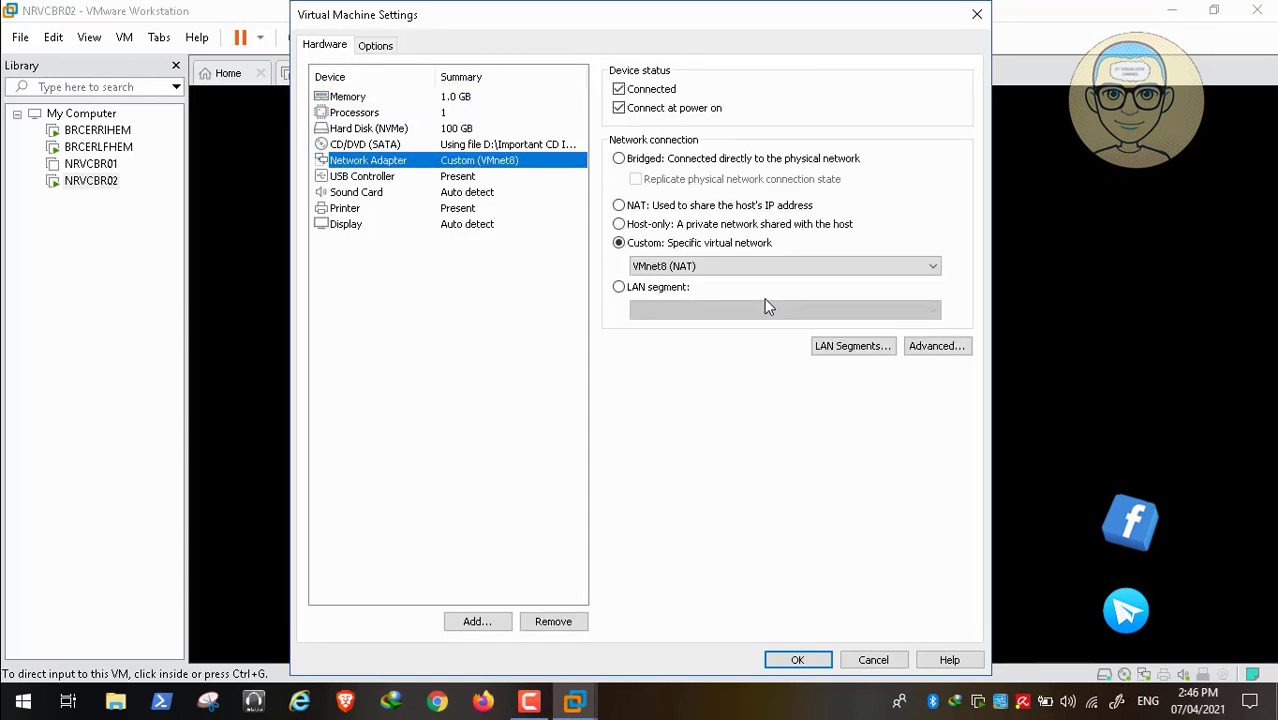
key(alt+v)
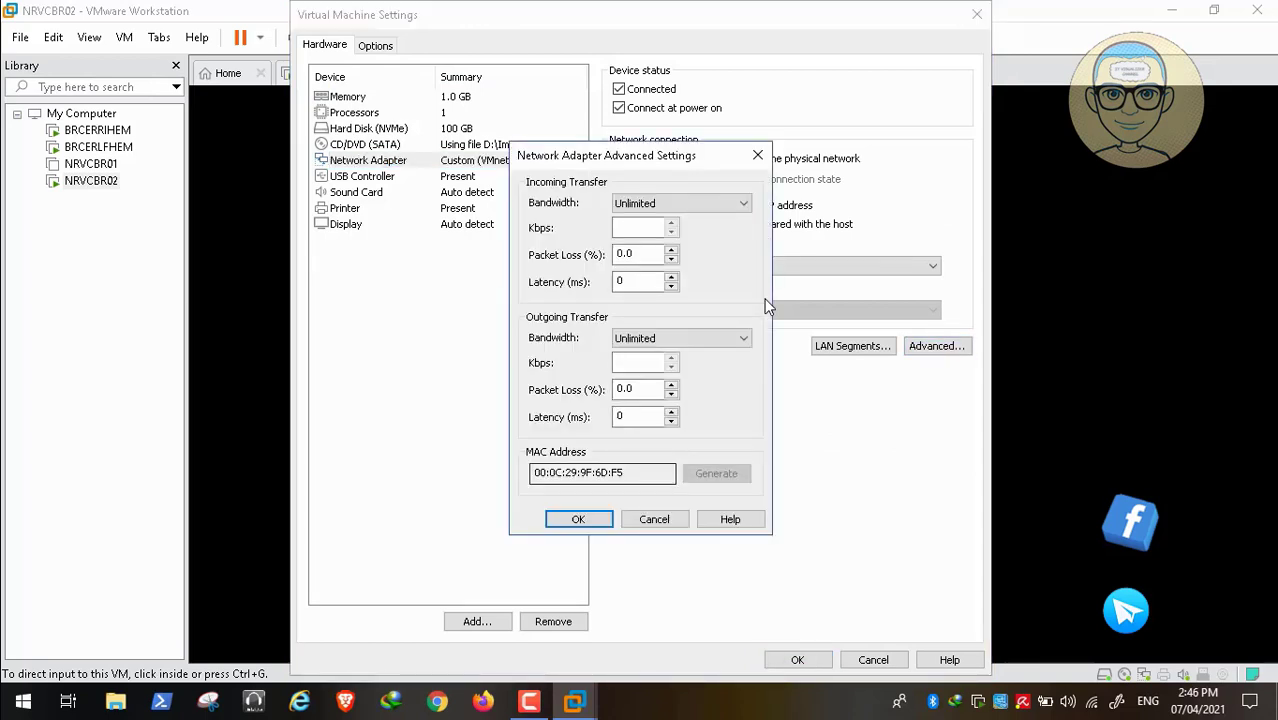
key(Tab)
click(602, 472)
double_click(602, 472)
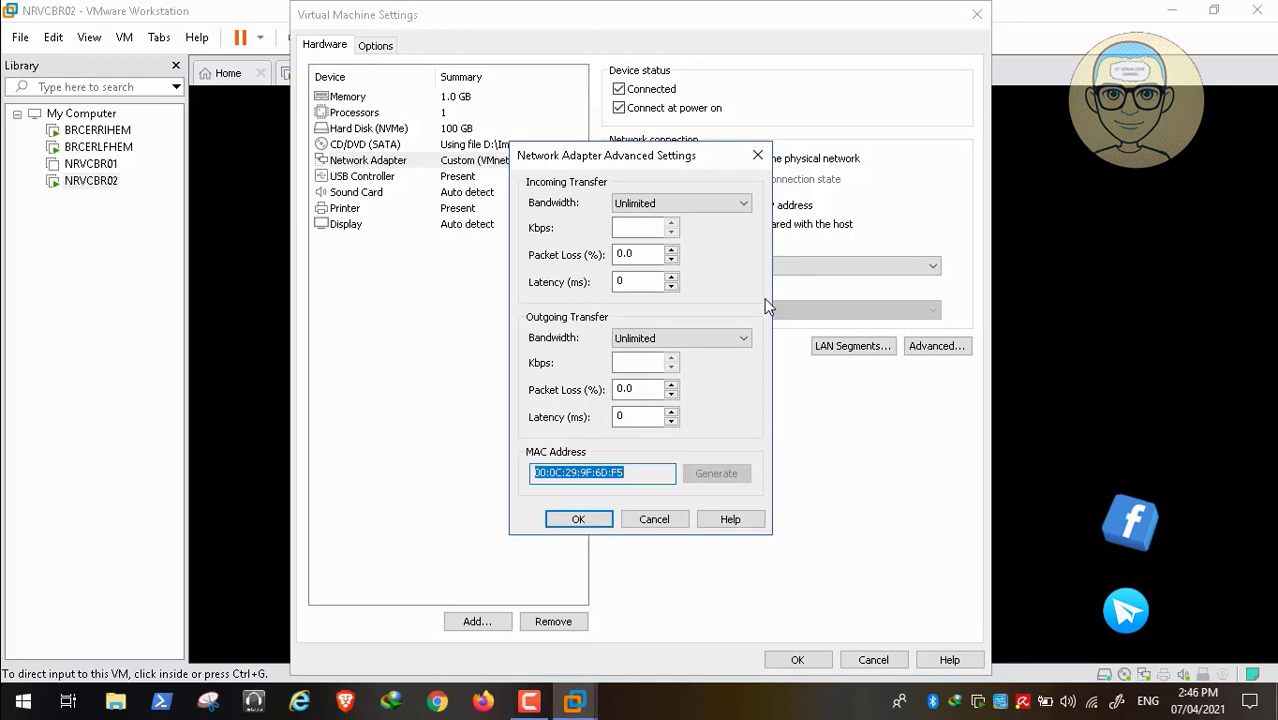
right_click(603, 473)
click(618, 325)
key(Return)
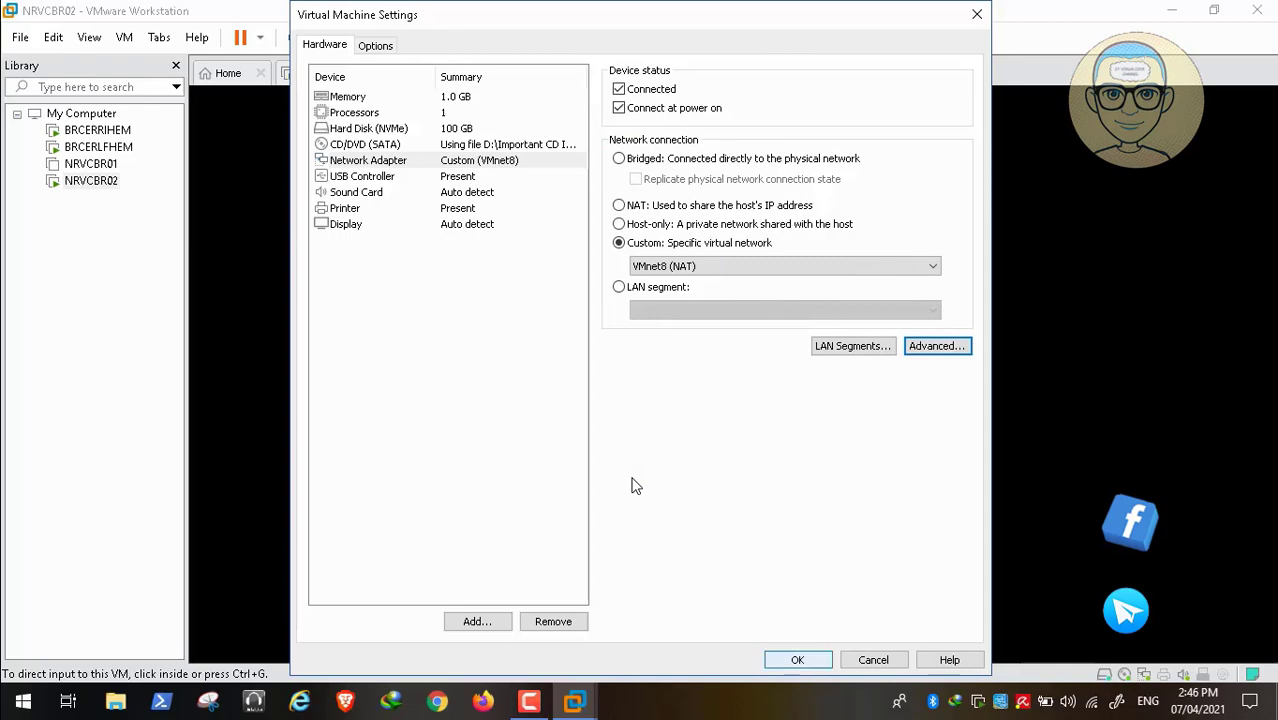
key(Return)
click(632, 486)
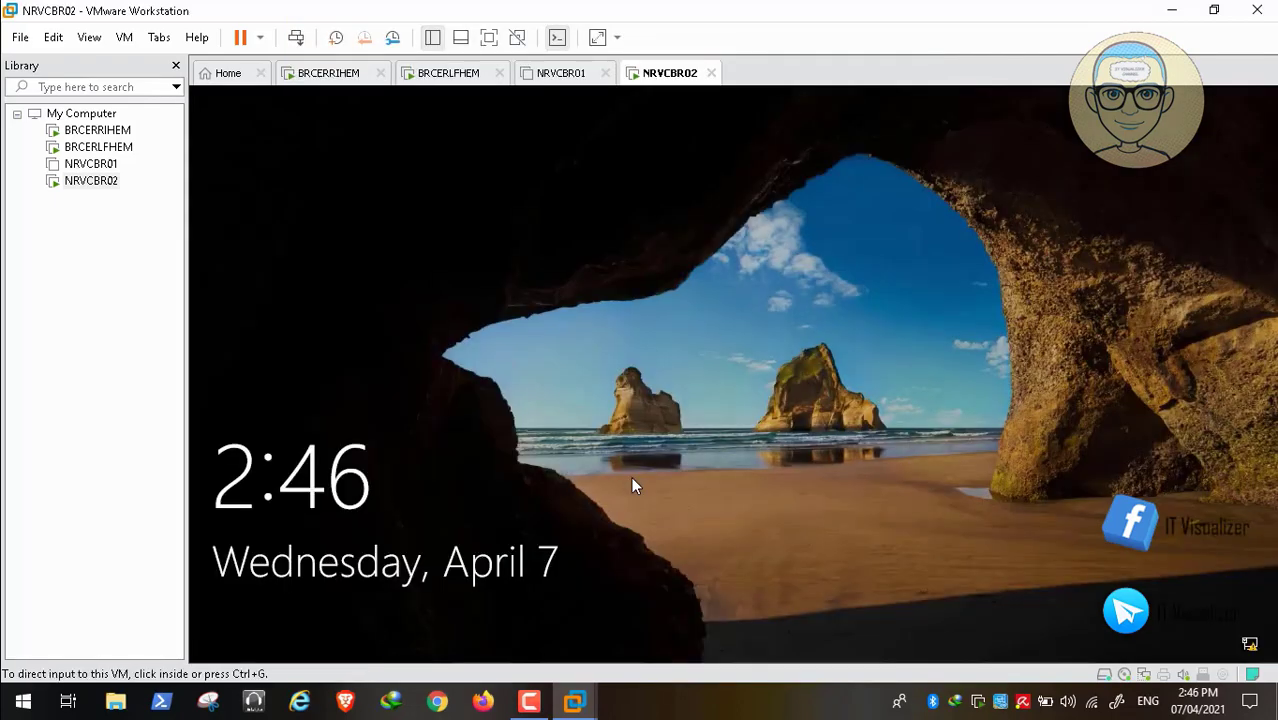
- On BRCERLFHEM, start a New Filter under the DHCP Allow filters
key(ctrl+alt+Left)
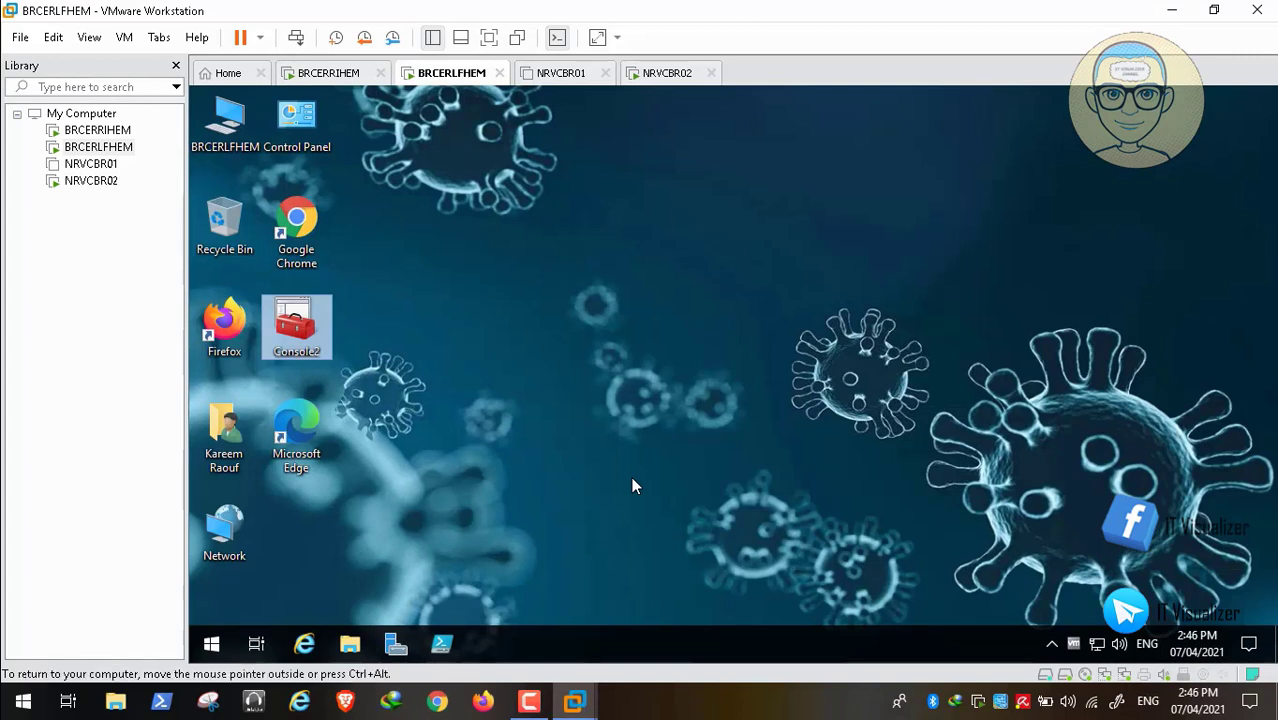
key(ctrl+alt)
key(alt+Tab)
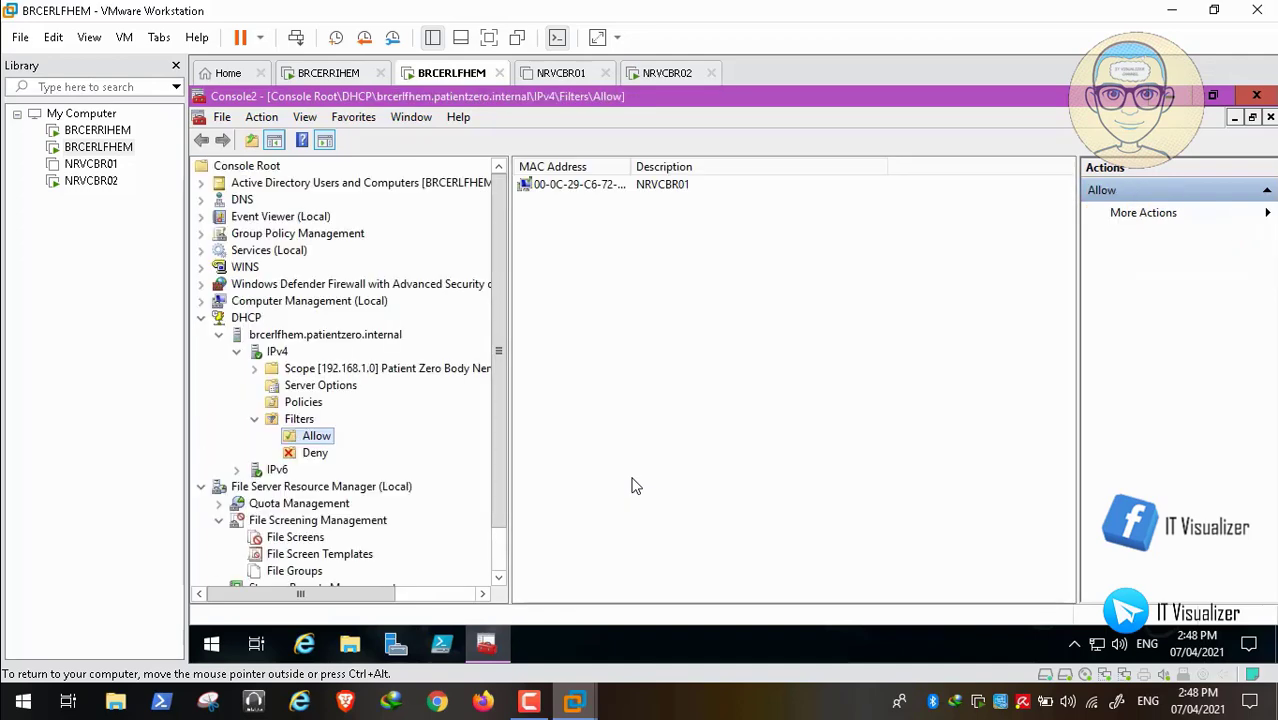
key(shift+F10)
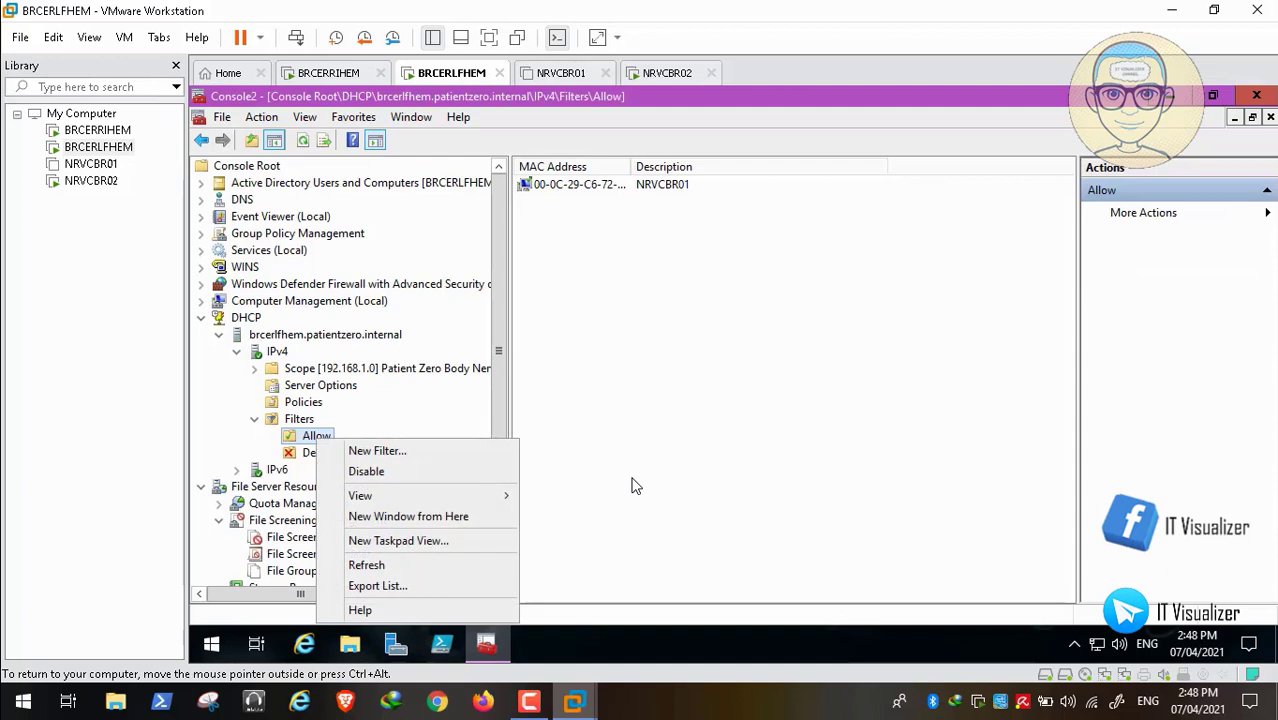
key(Down)
key(Return)
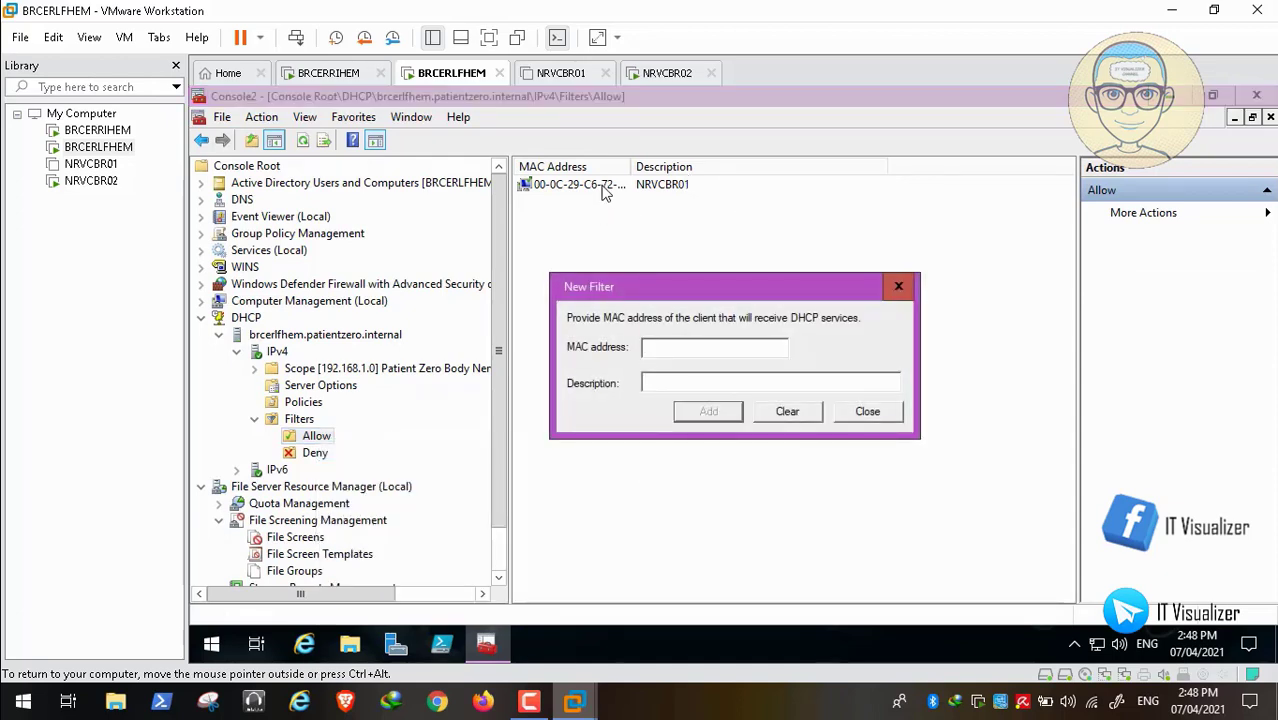
- Paste the MAC address and reformat it with dashes as 00-0C-29-9F-6D-F5
key(ctrl+v)
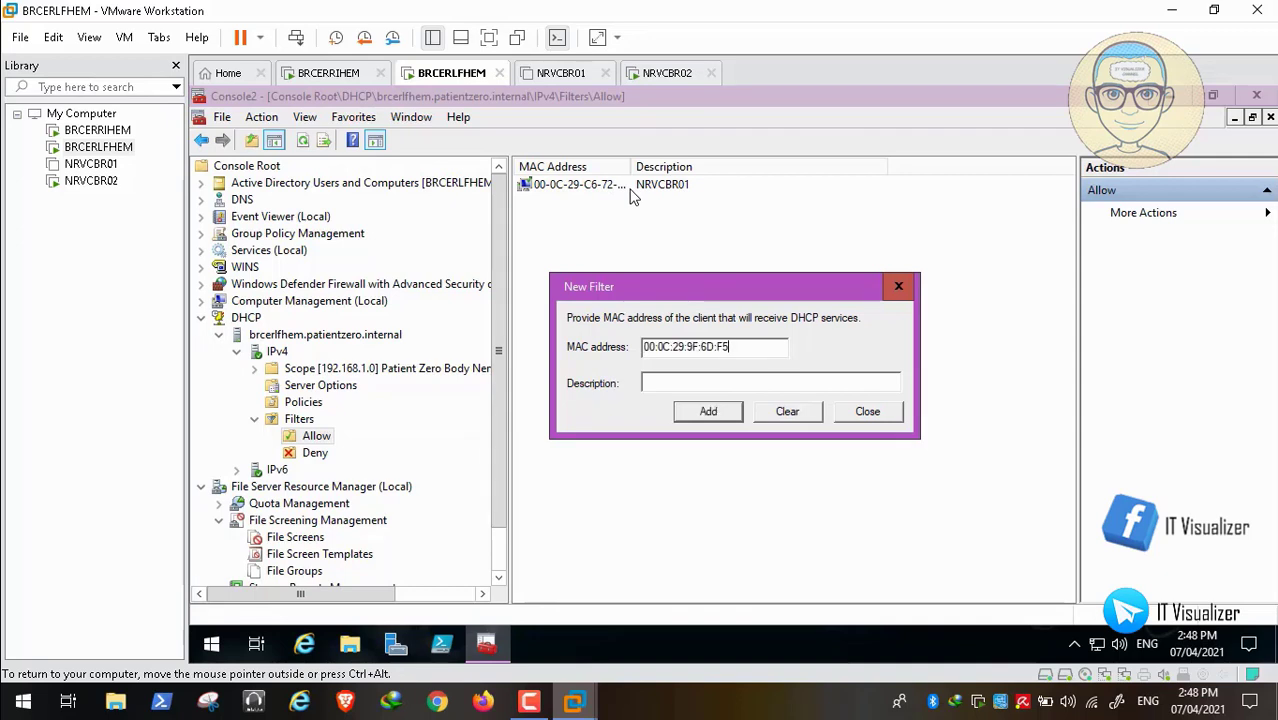
key(Home)
key(Right)
key(Right)
key(Right)
key(BackSpace)
text(-)
key(Right)
key(Right)
key(Right)
key(BackSpace)
text(-)
key(Right)
key(Right)
key(Right)
key(BackSpace)
text(-)
key(Right)
key(Right)
key(BackSpace)
text(-)
key(Right)
key(Right)
key(Delete)
text(-)
- Describe the filter as 'NRCVCBR02', add it to the Allow list, and close the form
key(Tab)
text(N)
text(RC)
text(VC)
text(B)
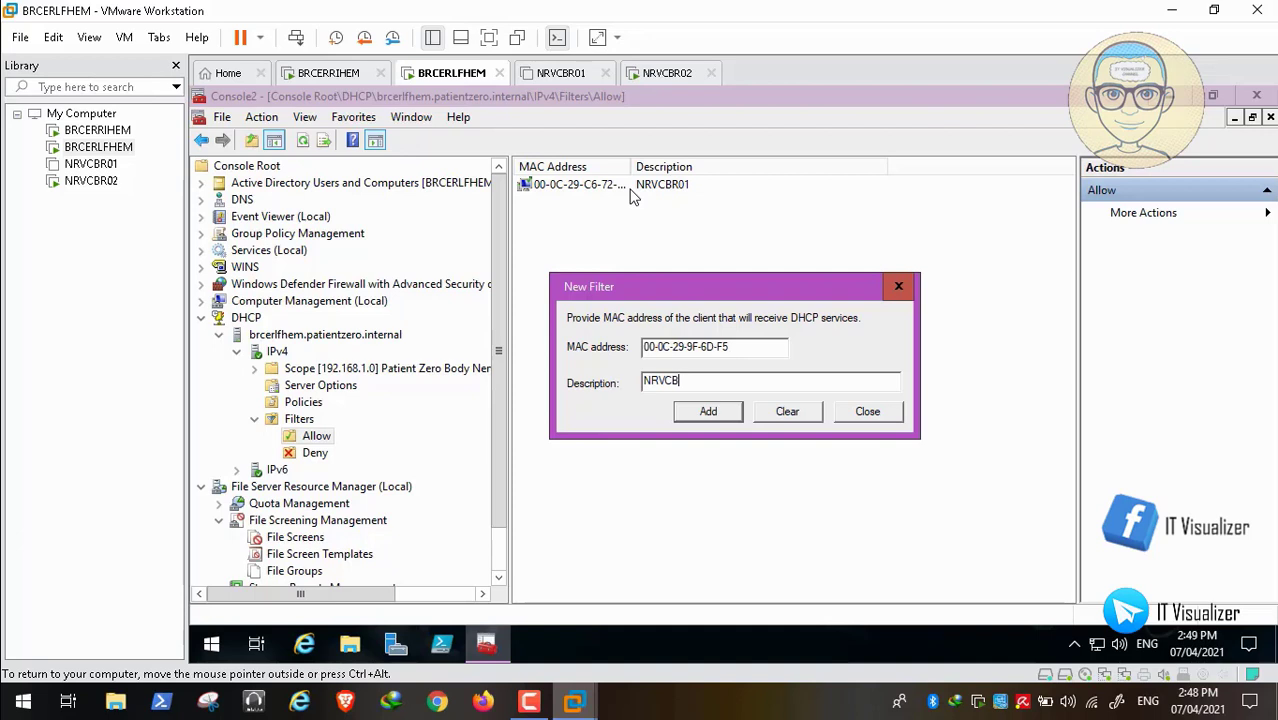
text(R02)
key(Return)
key(Escape)
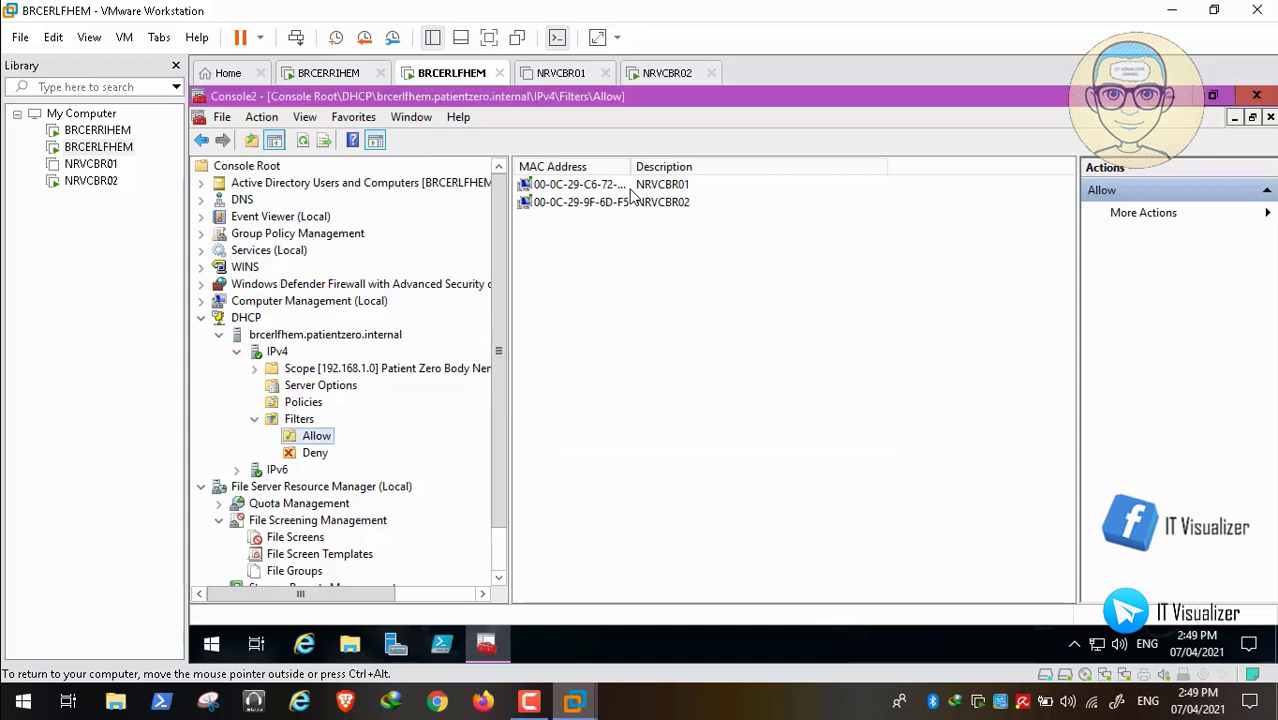
- Widen the MAC Address column, then switch the console to Services (Local)
double_click(631, 167)
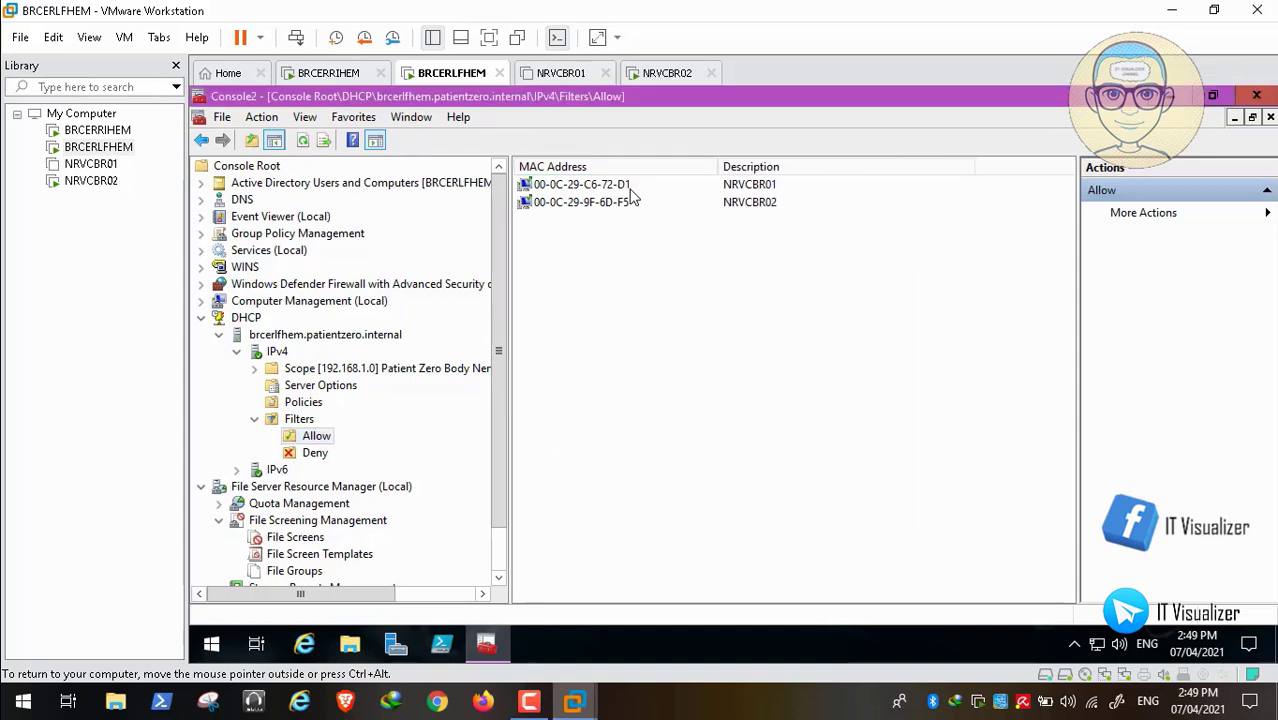
scroll(633, 197, down, 1)
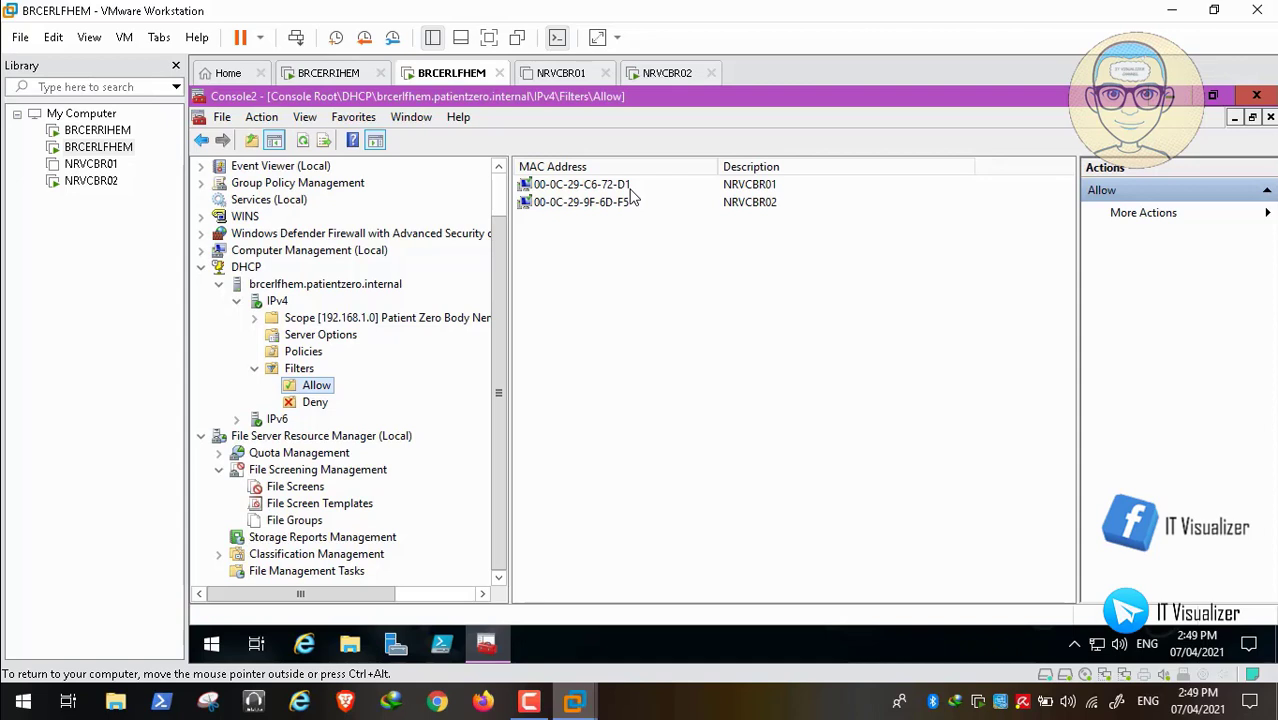
key(s)
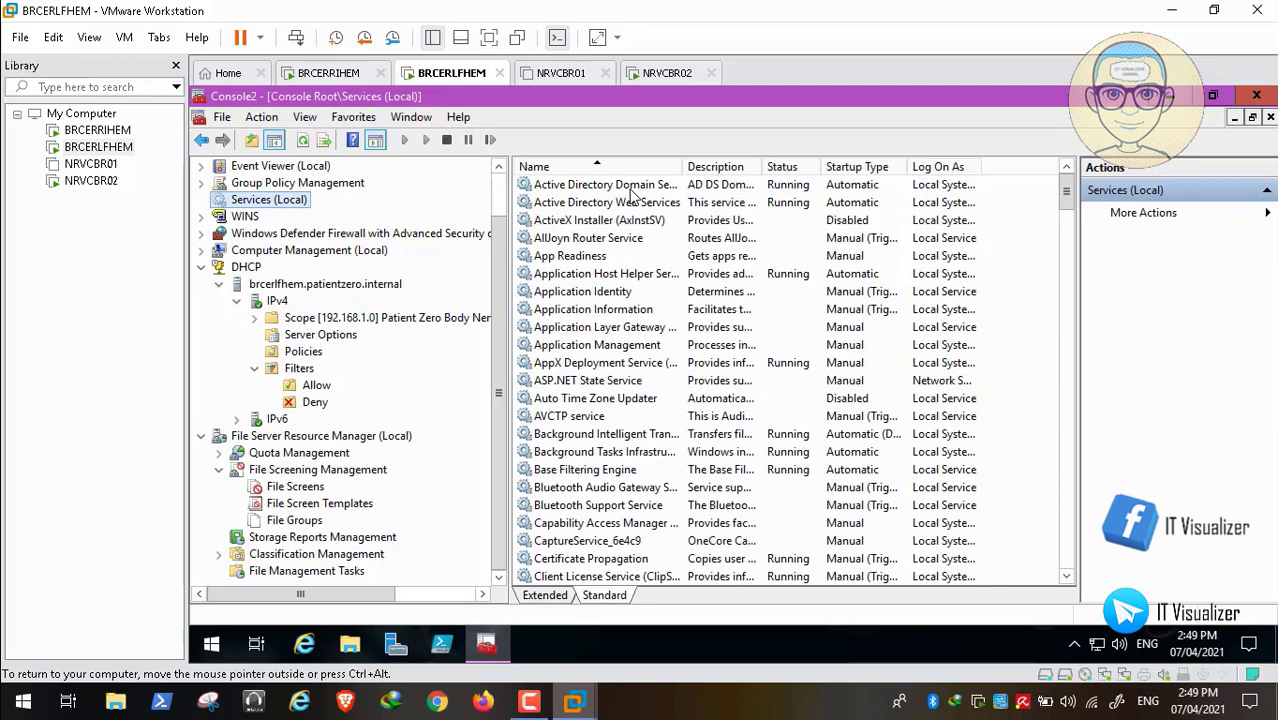
- Locate Windows Internal Database among the W services on BRCERLFHEM and start it
key(w)
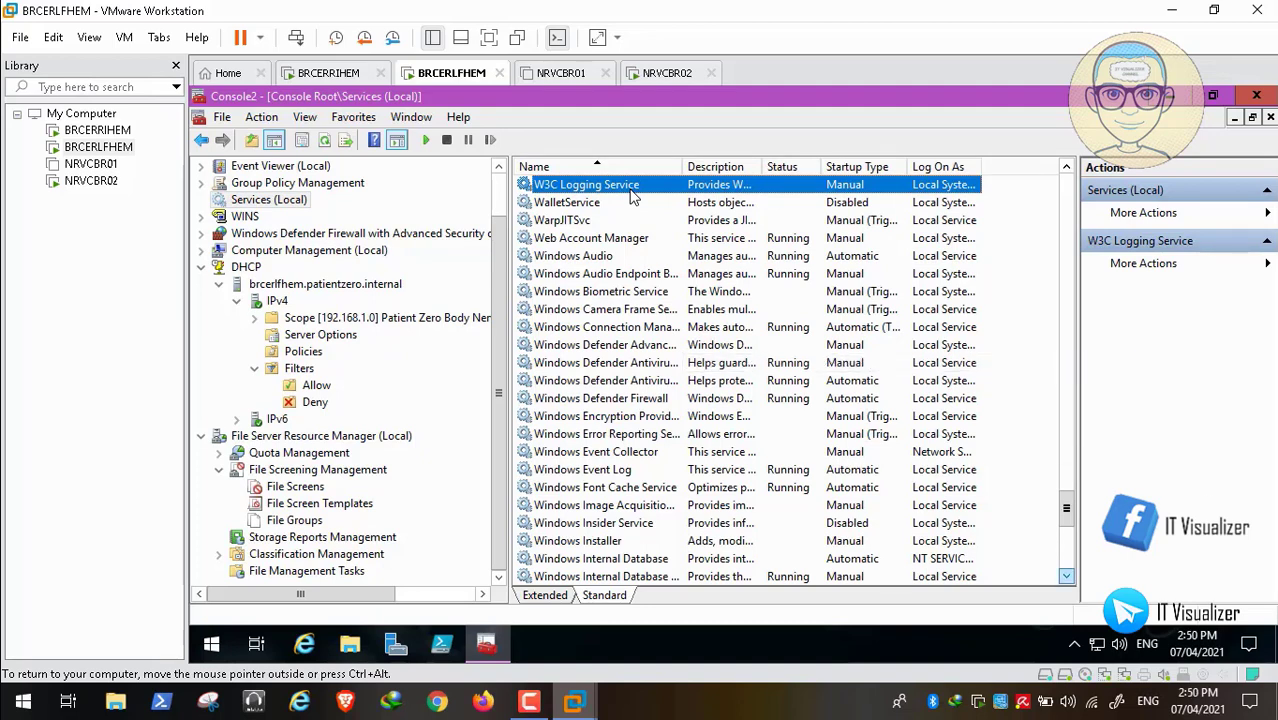
scroll(630, 196, down, 5)
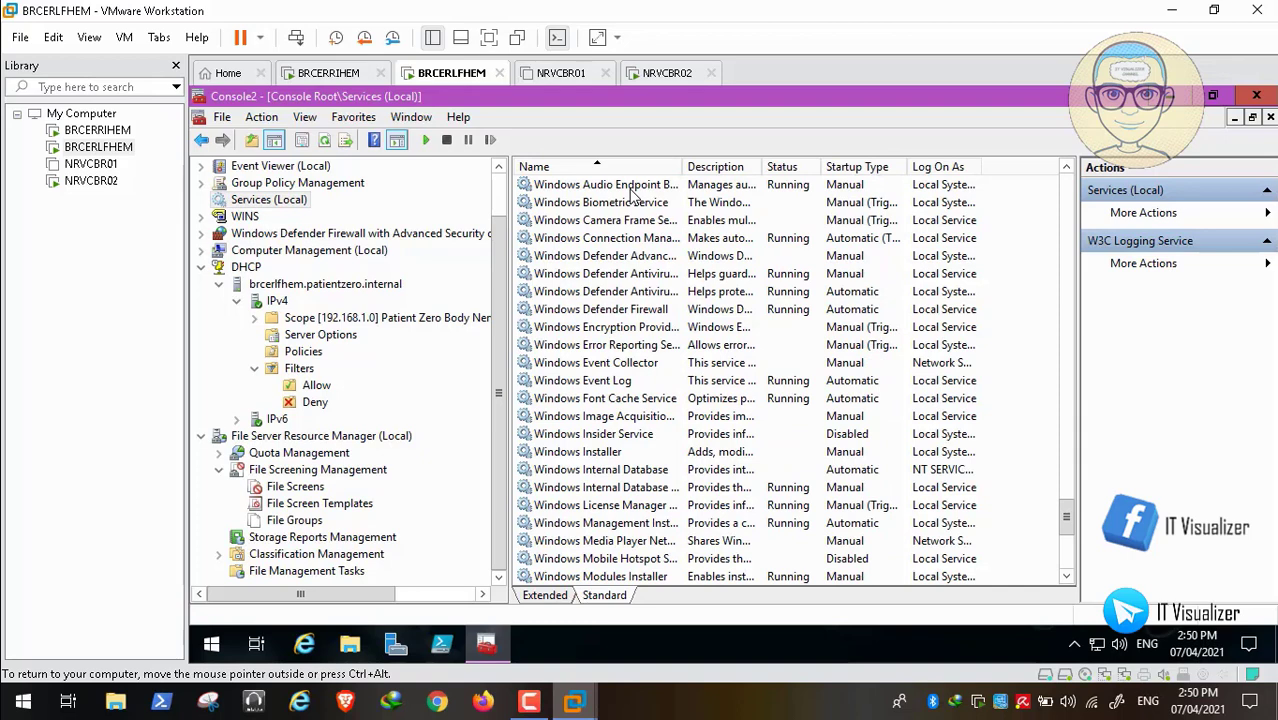
drag(682, 167, 847, 167)
click(601, 469)
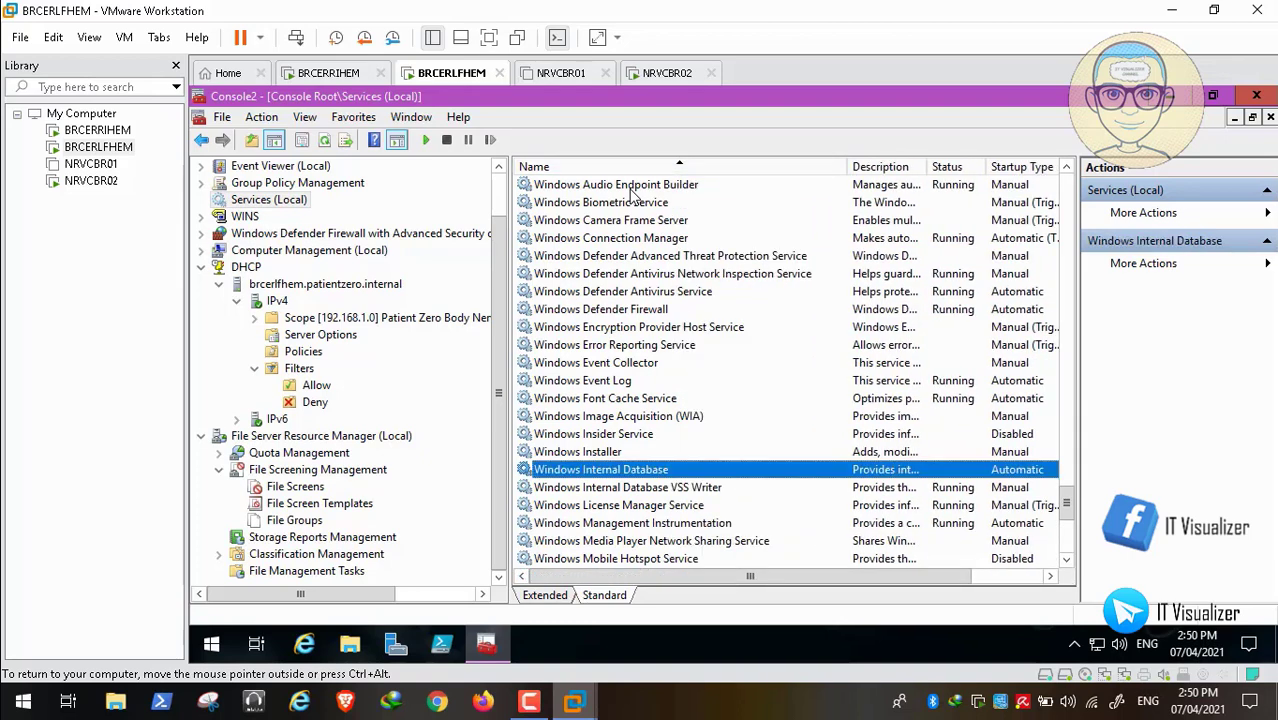
right_click(594, 467)
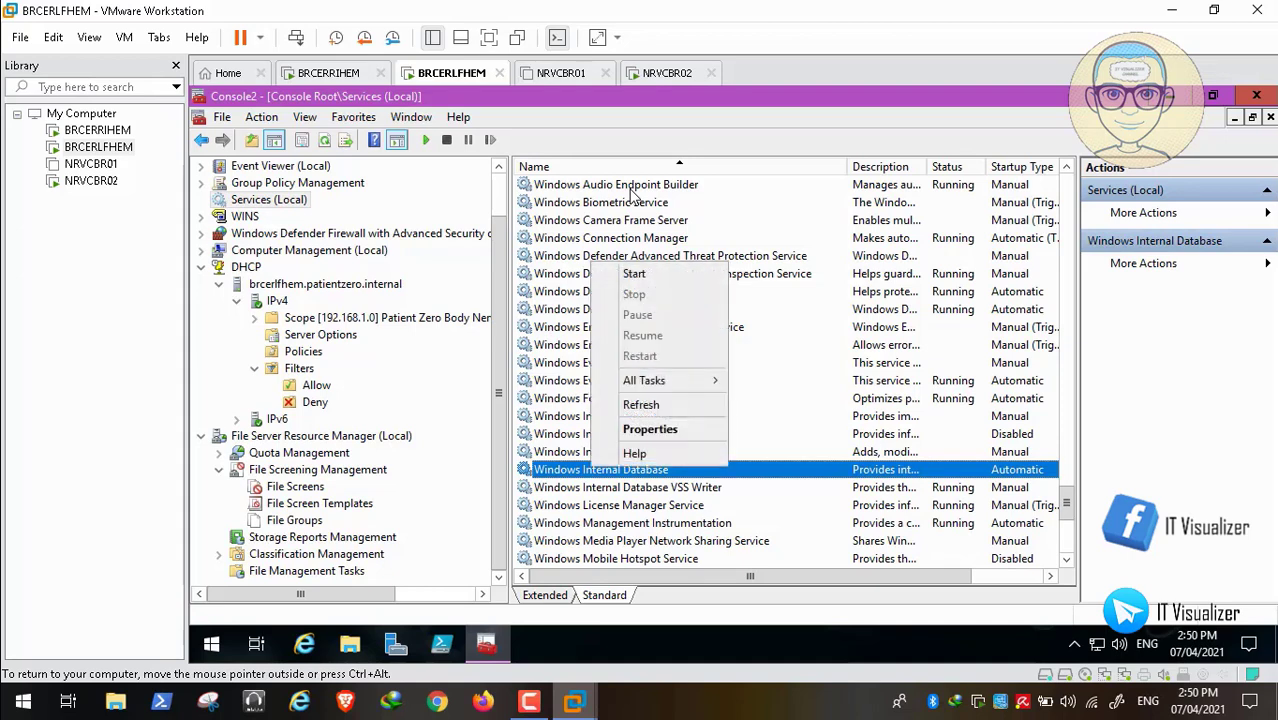
click(634, 273)
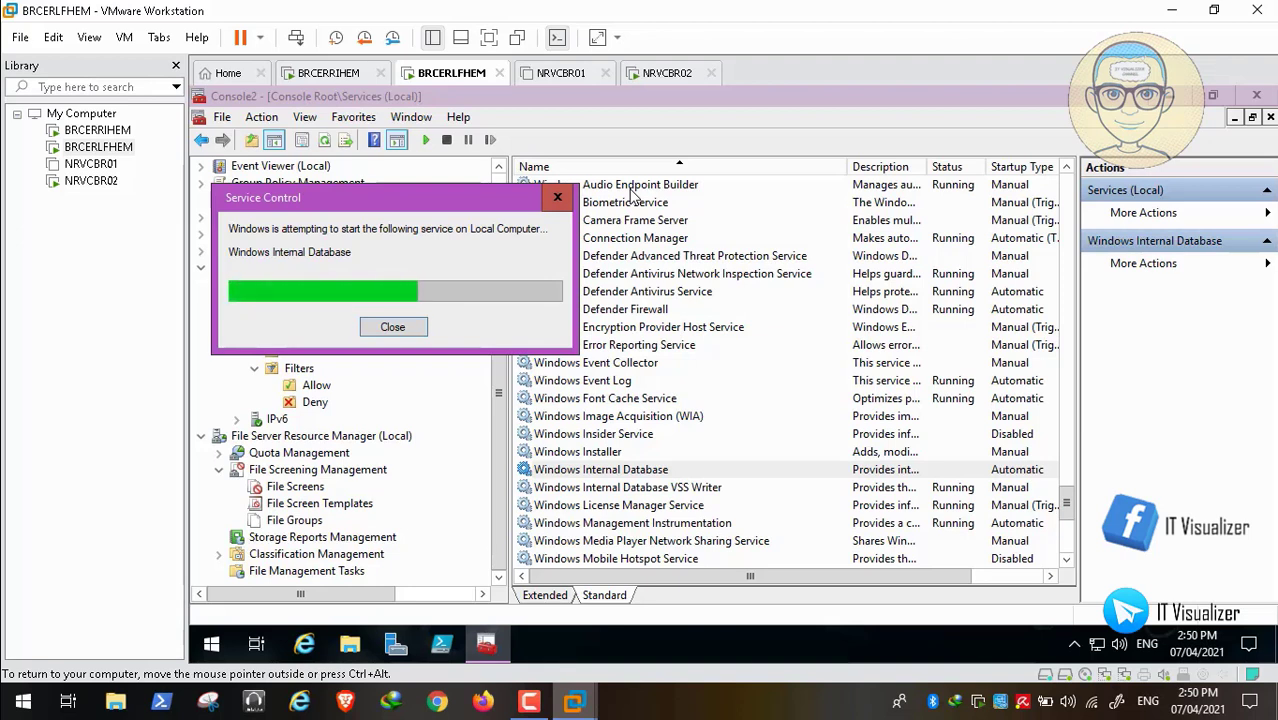
- Sign in on NRVCBR02 with the user's password, then return to the BRCERLFHEM console
click(668, 73)
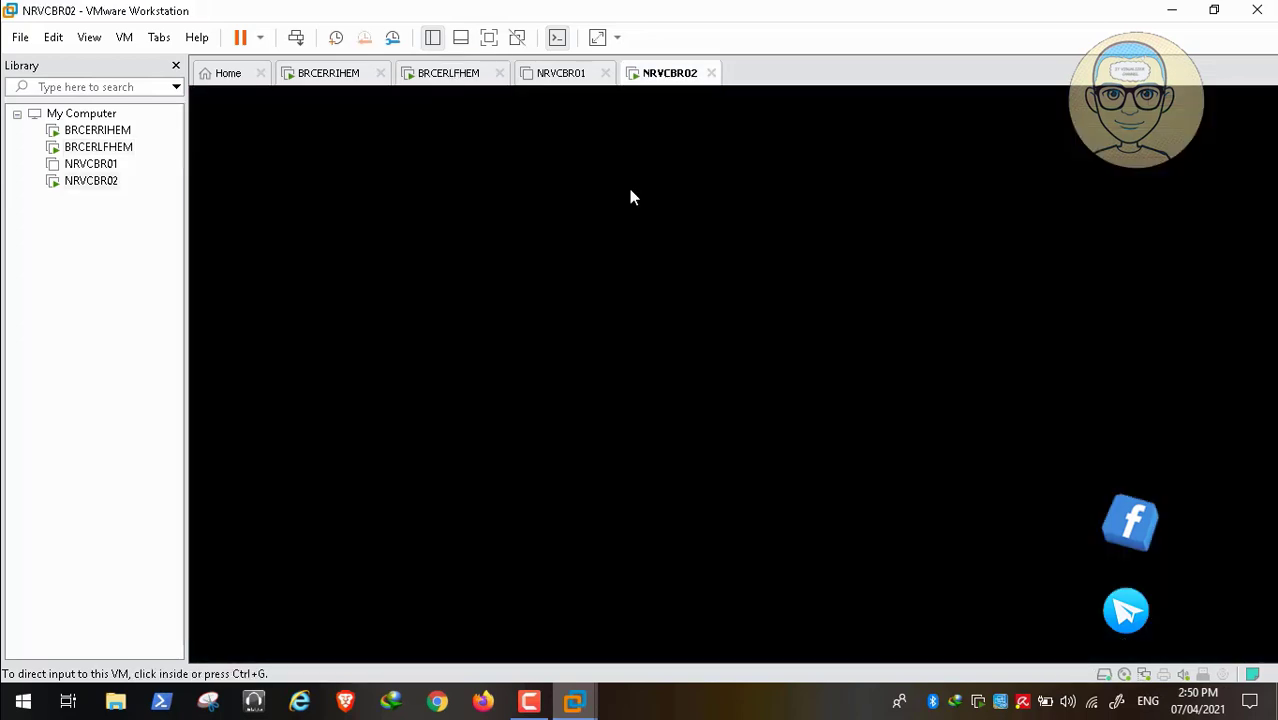
click(630, 197)
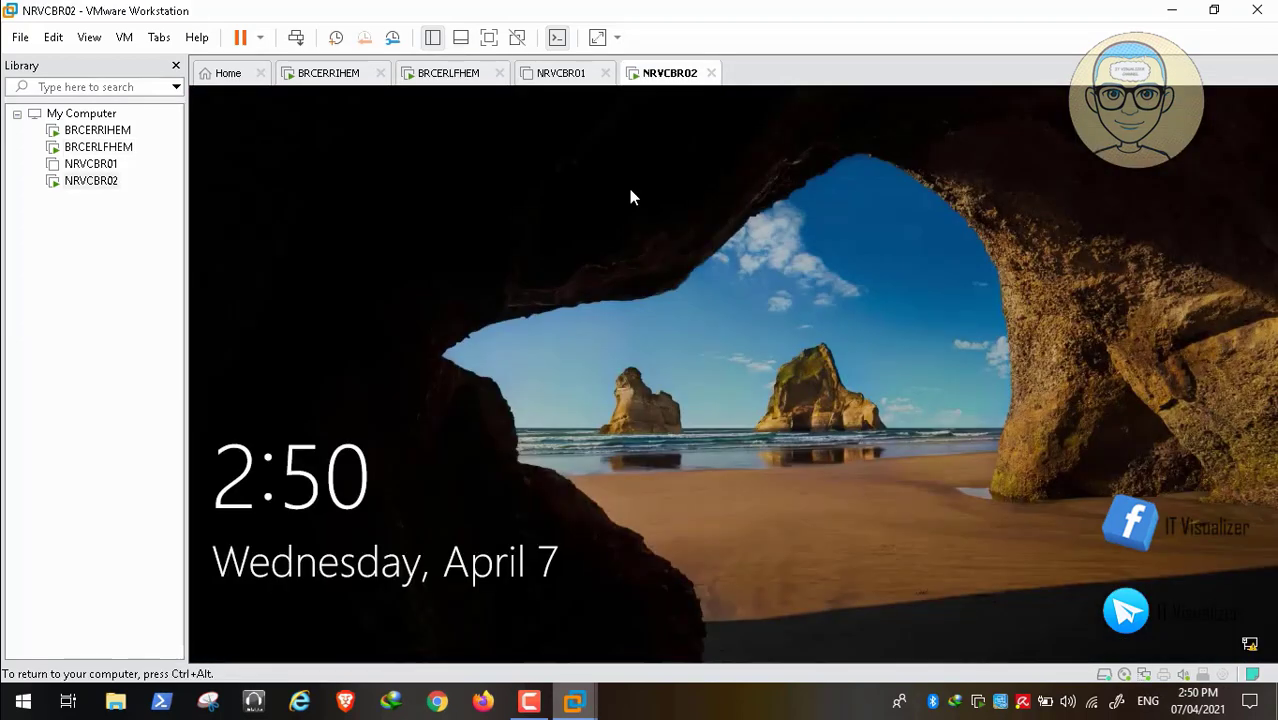
key(ctrl+alt)
click(630, 197)
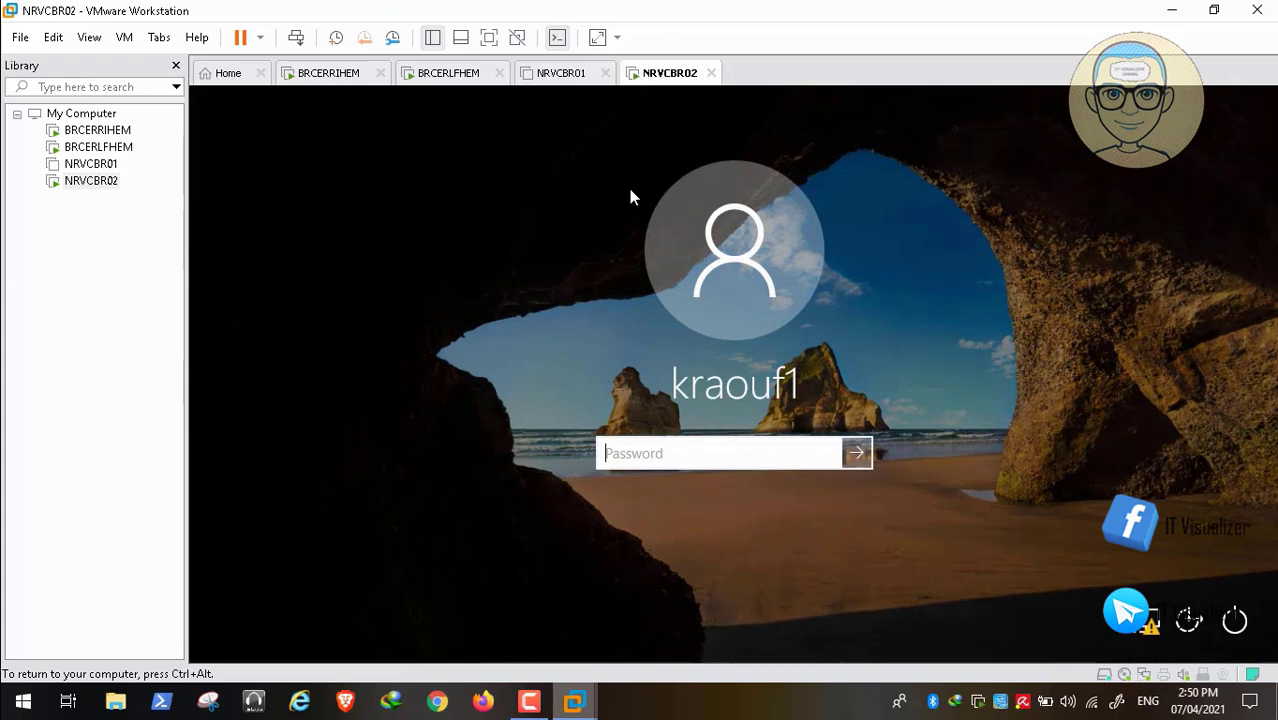
text(•••••)
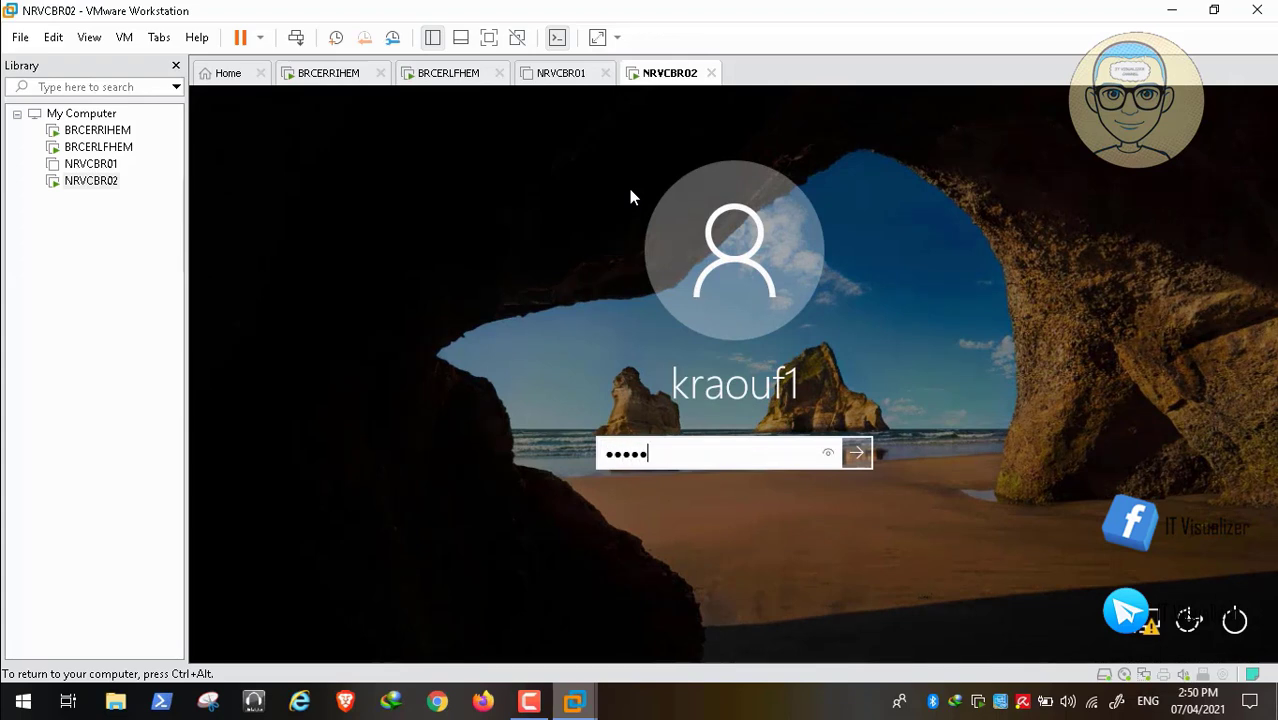
text(•••••)
key(Return)
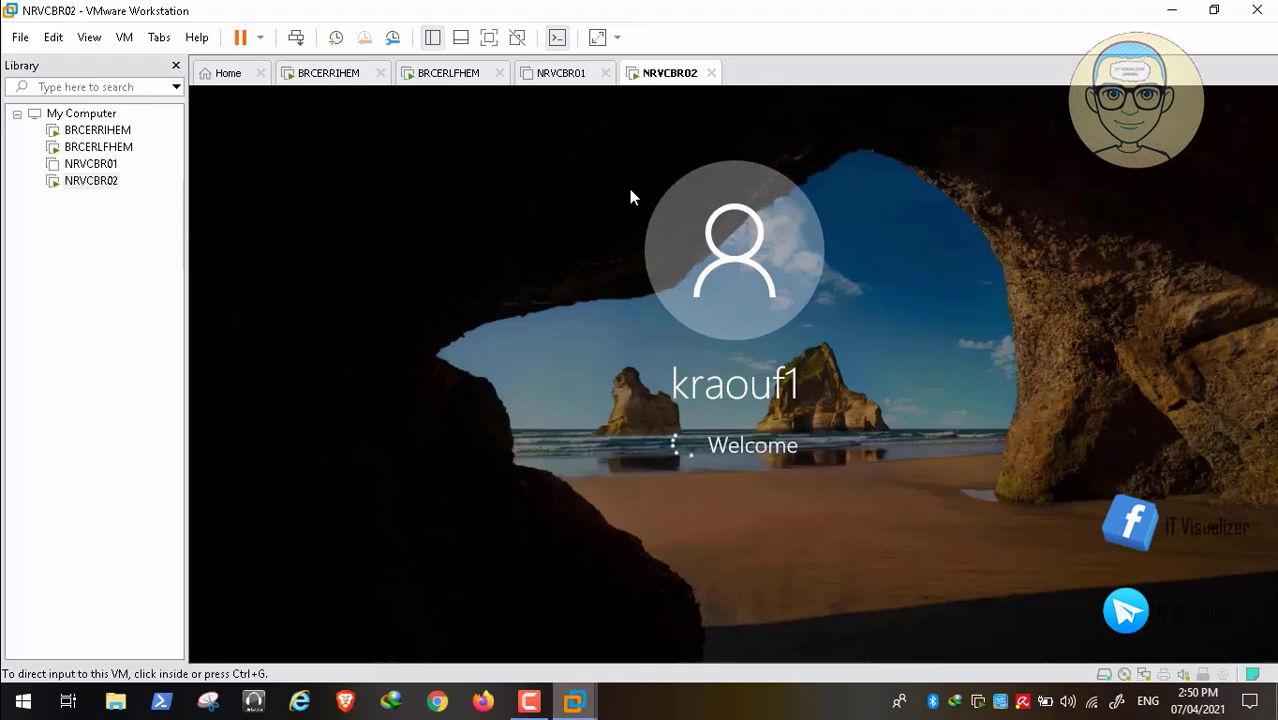
click(448, 73)
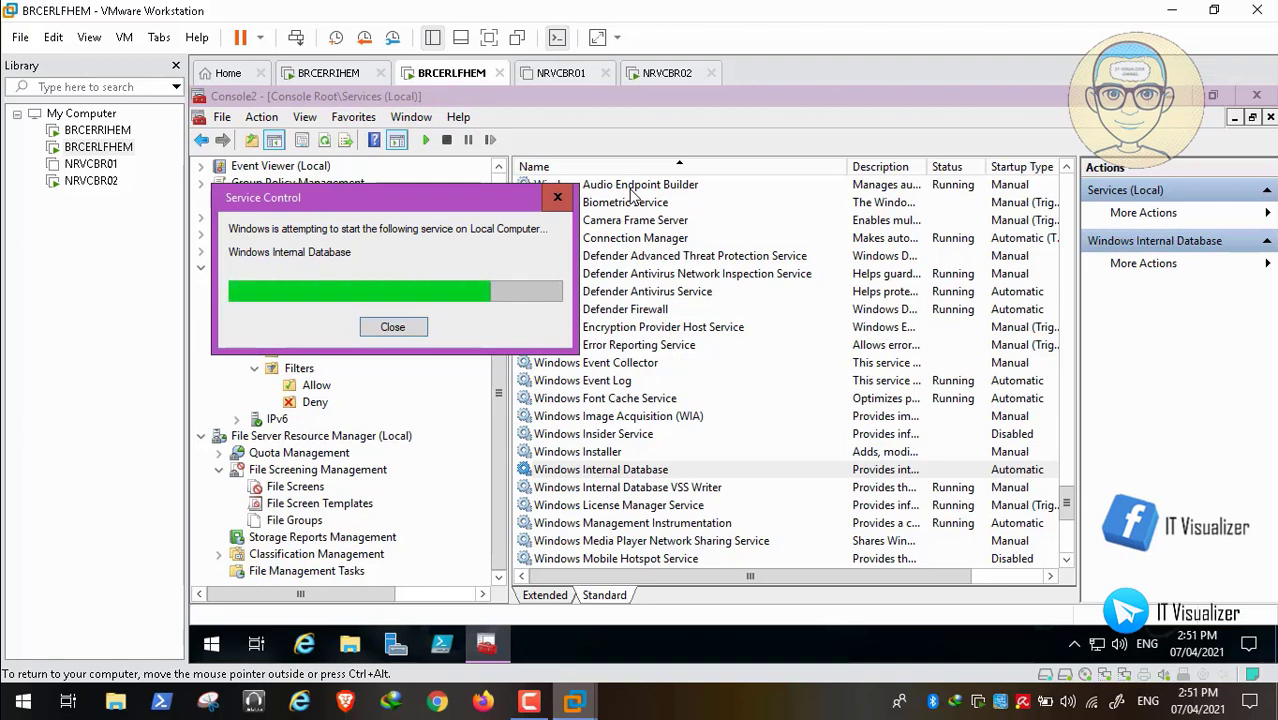
- Glance at NRVCBR02, return to BRCERLFHEM, and jump to the WINS/WSUS entries in Services
key(ctrl+alt+Right)
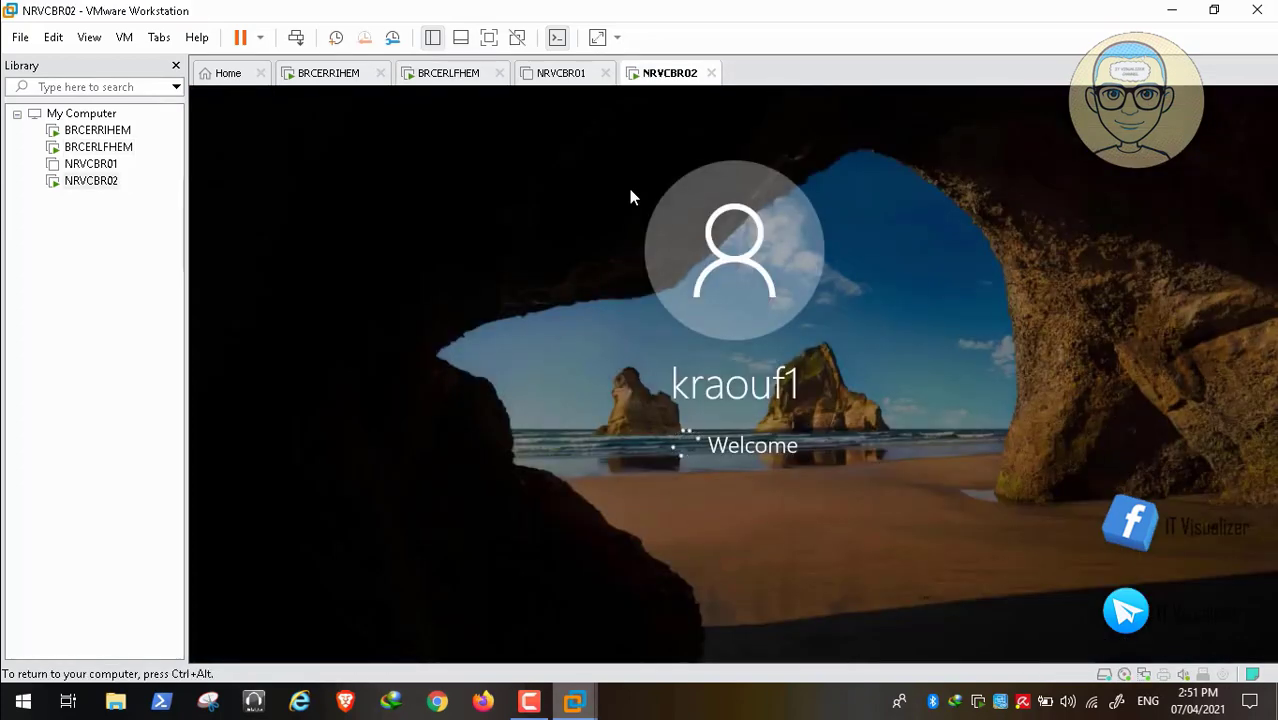
key(ctrl+alt)
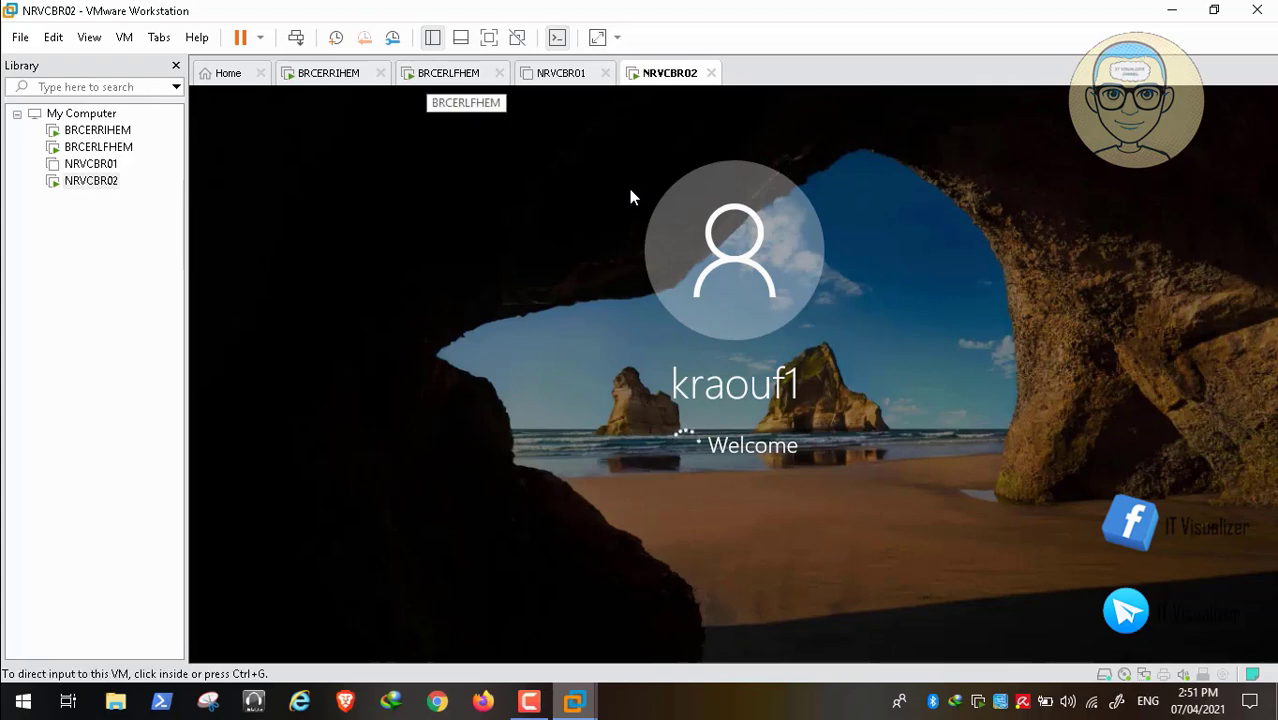
click(430, 74)
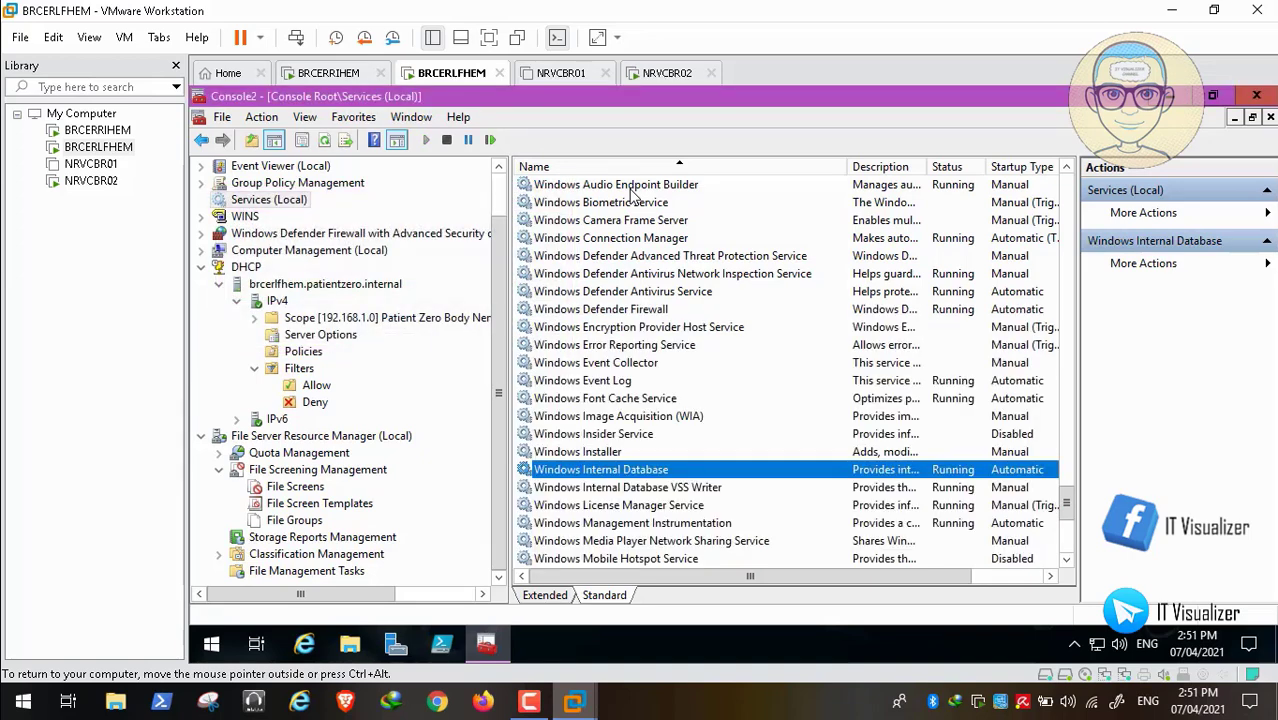
scroll(632, 195, down, 7)
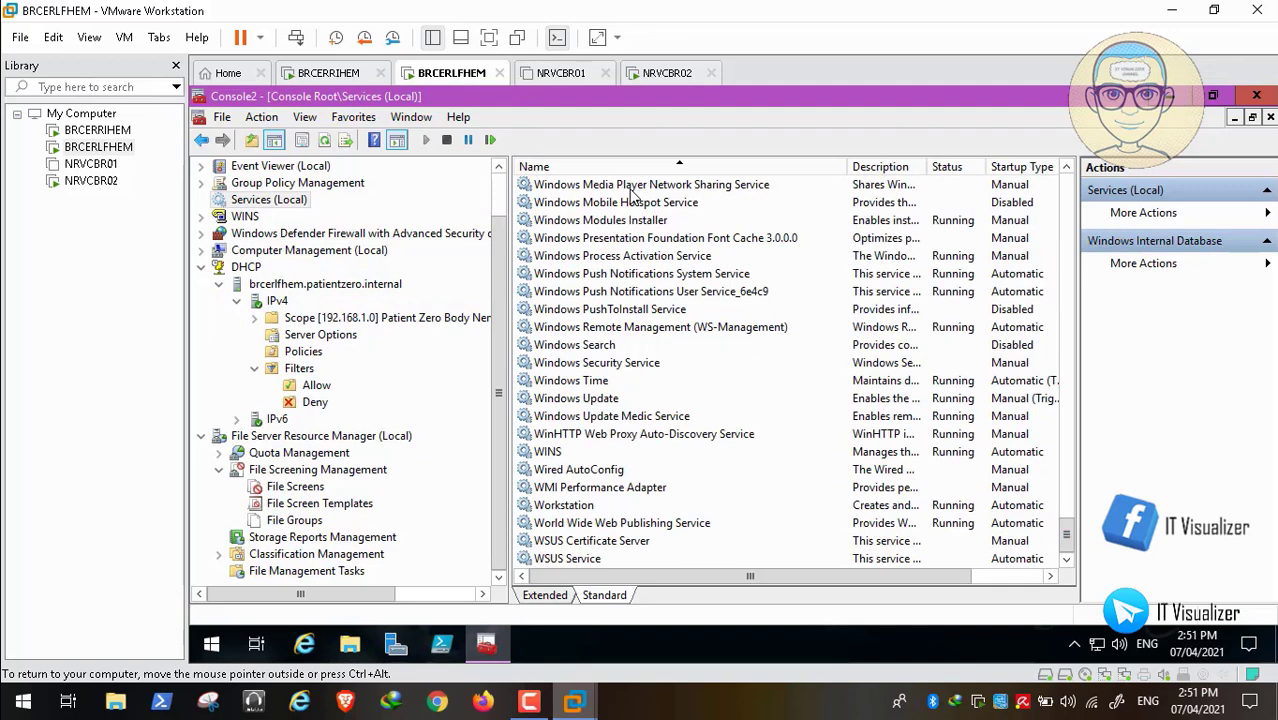
text(wins)
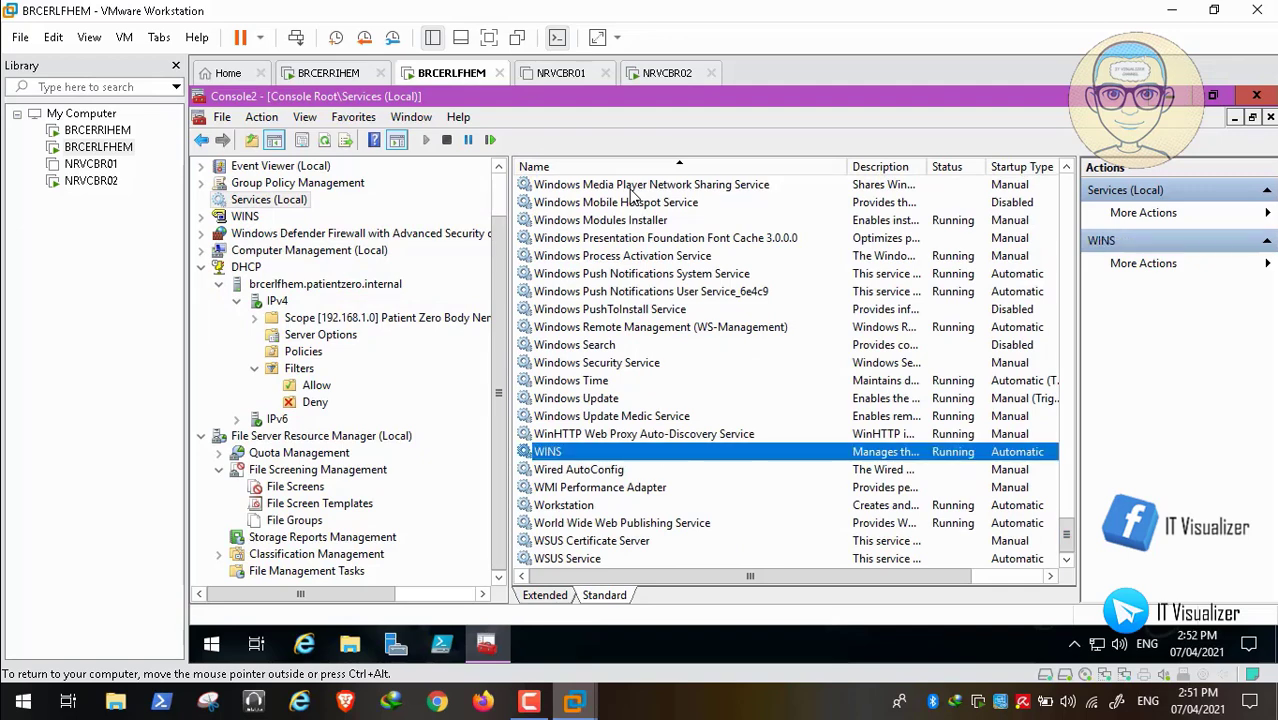
text(wsus)
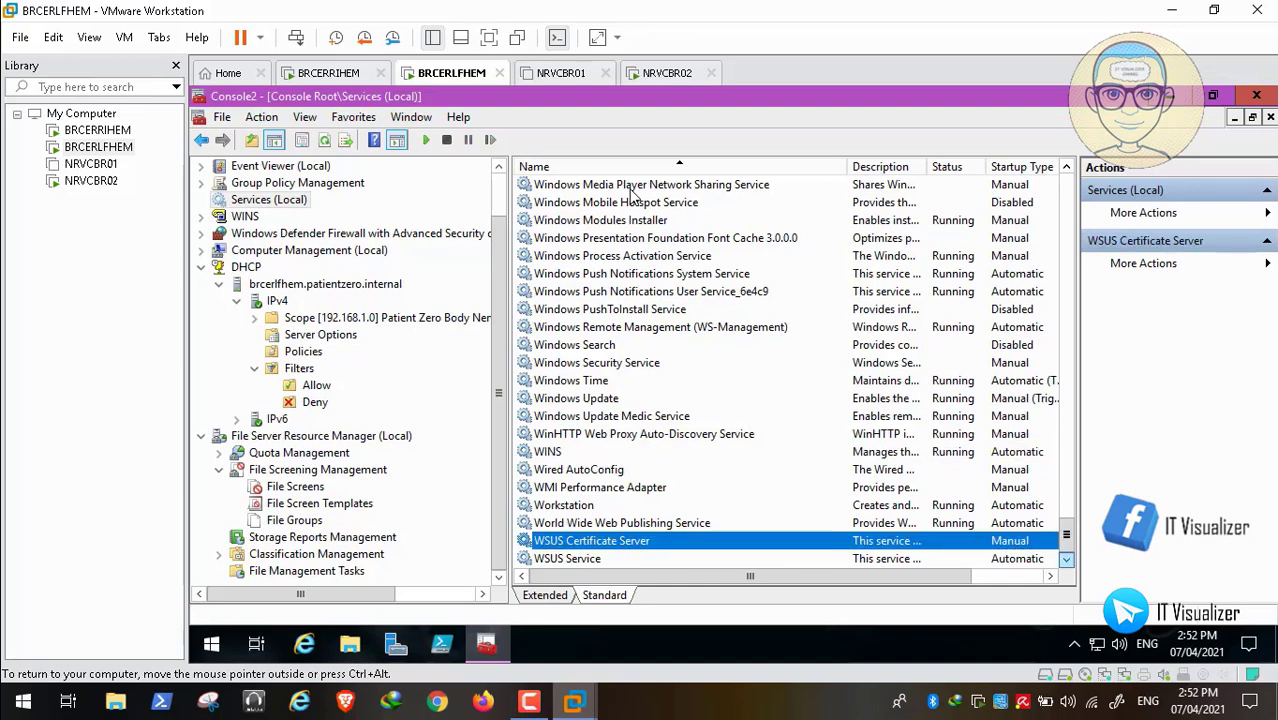
- Start the WSUS Service on BRCERLFHEM, then switch over to NRVCBR02
key(Down)
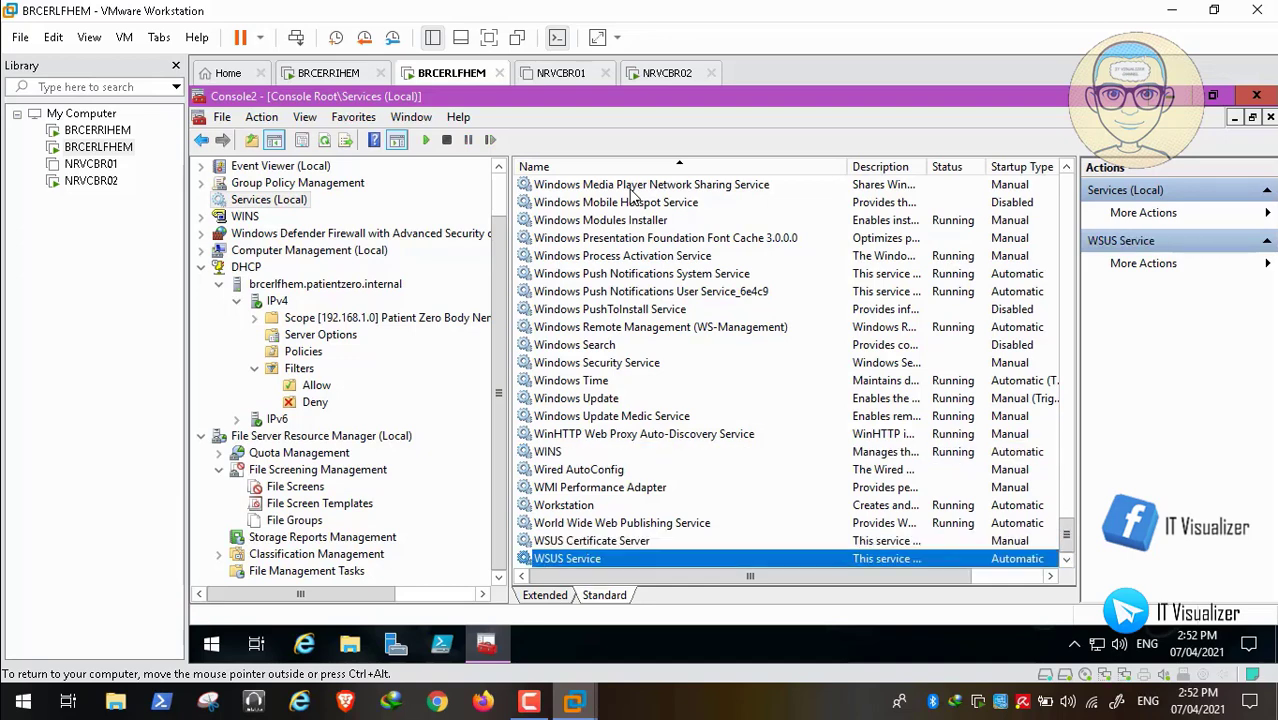
key(shift+F10)
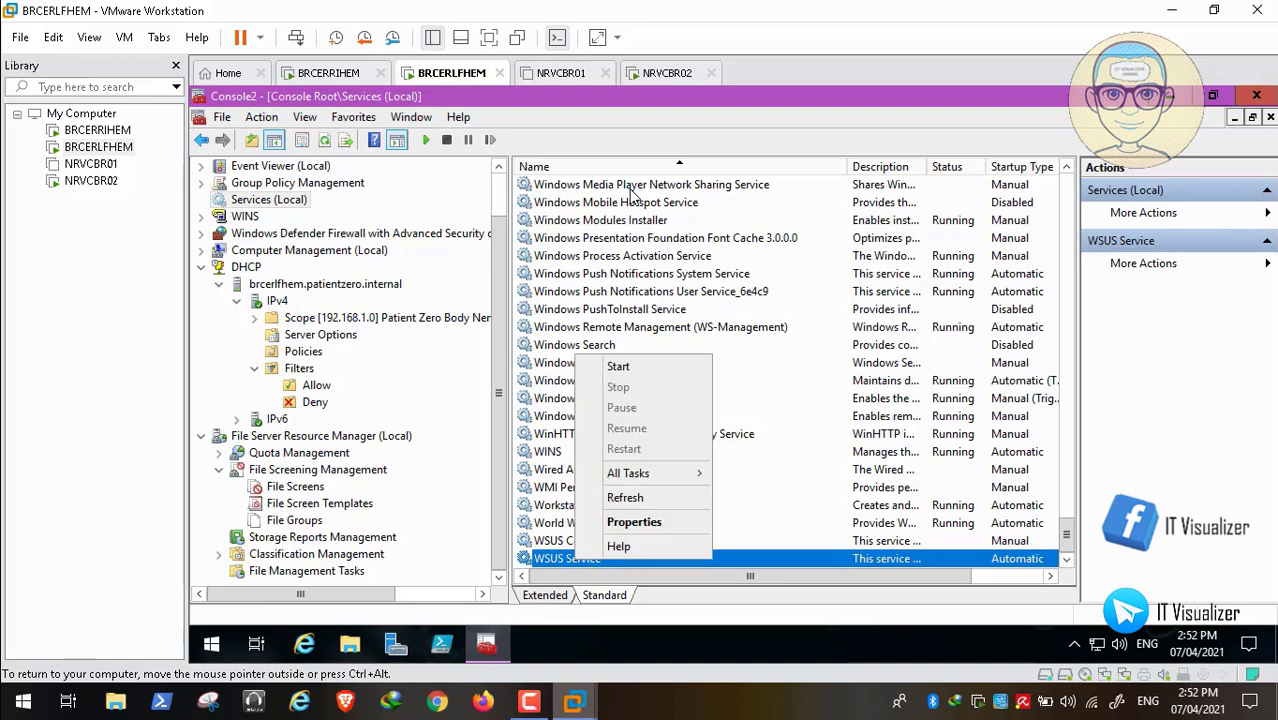
key(Down)
key(Down)
key(Down)
key(Down)
key(Down)
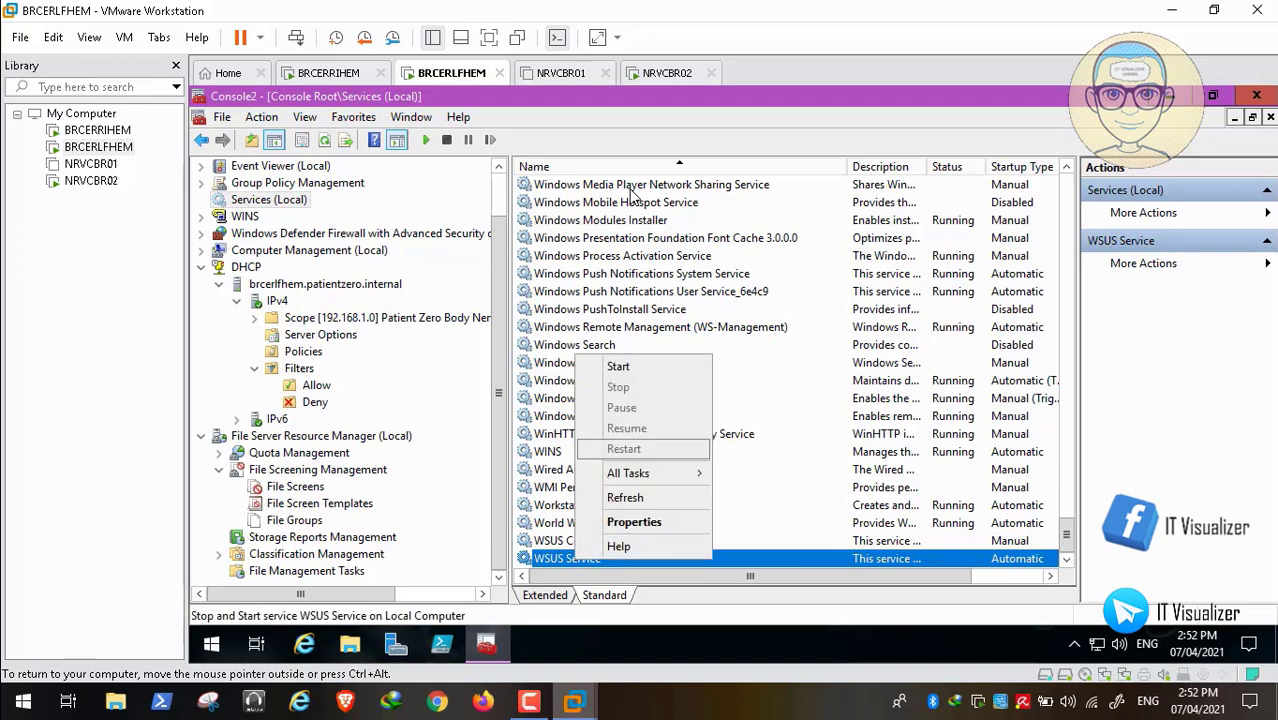
key(Up)
key(Up)
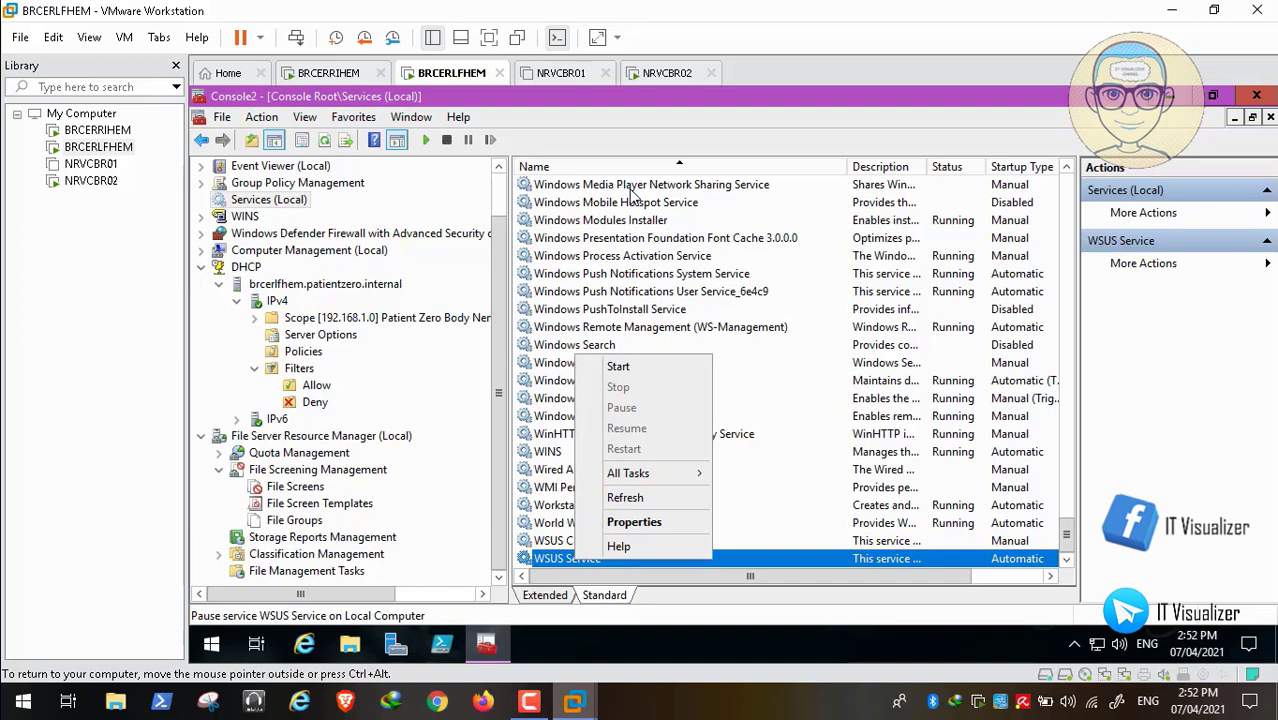
click(560, 398)
click(591, 541)
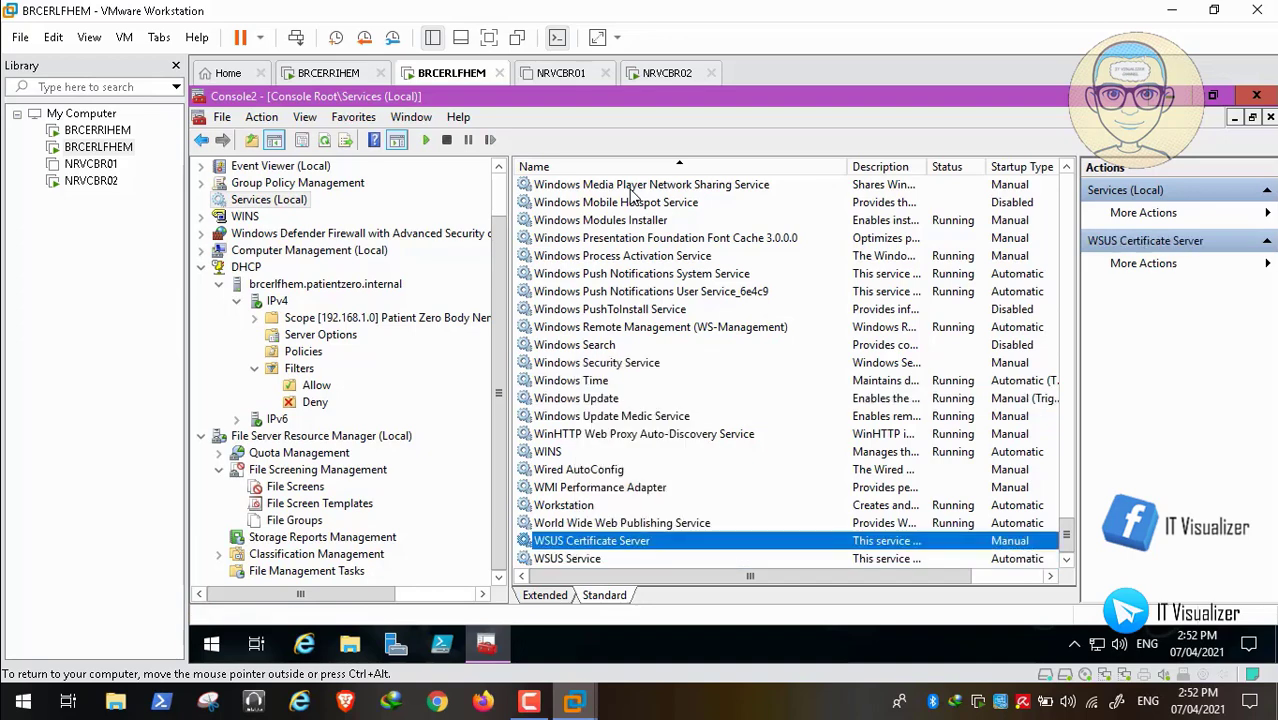
key(Down)
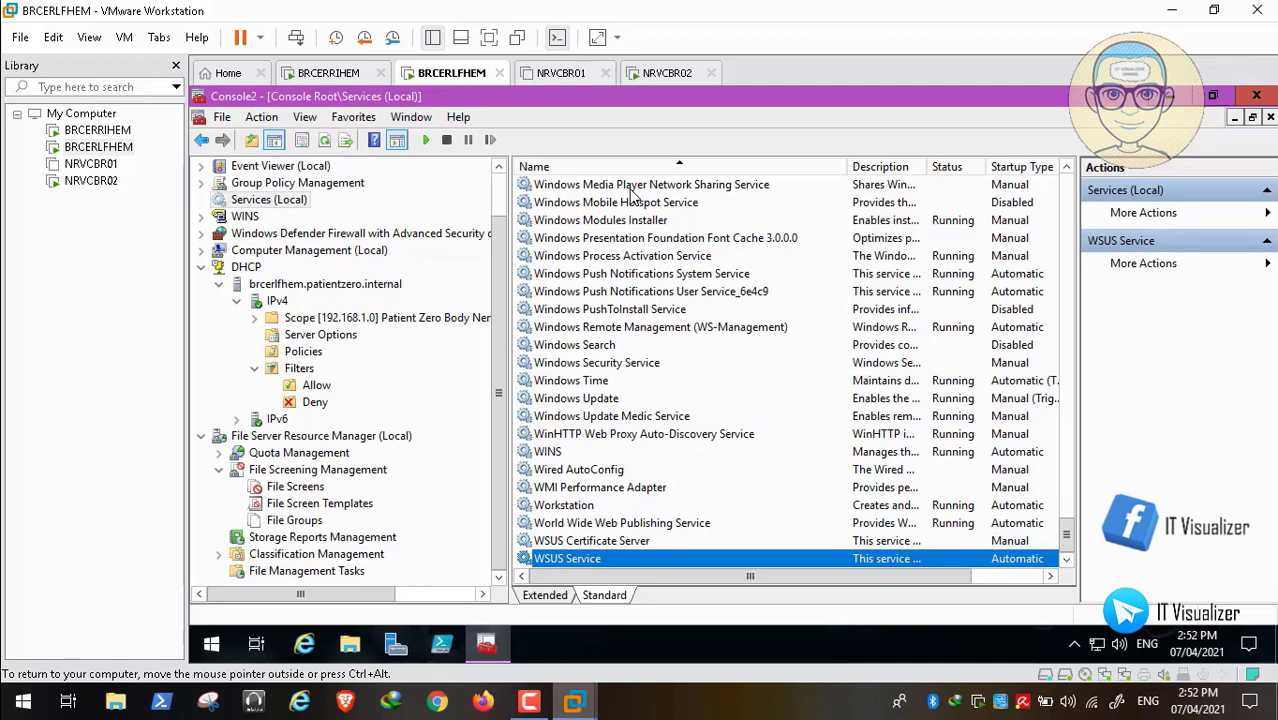
key(shift+F10)
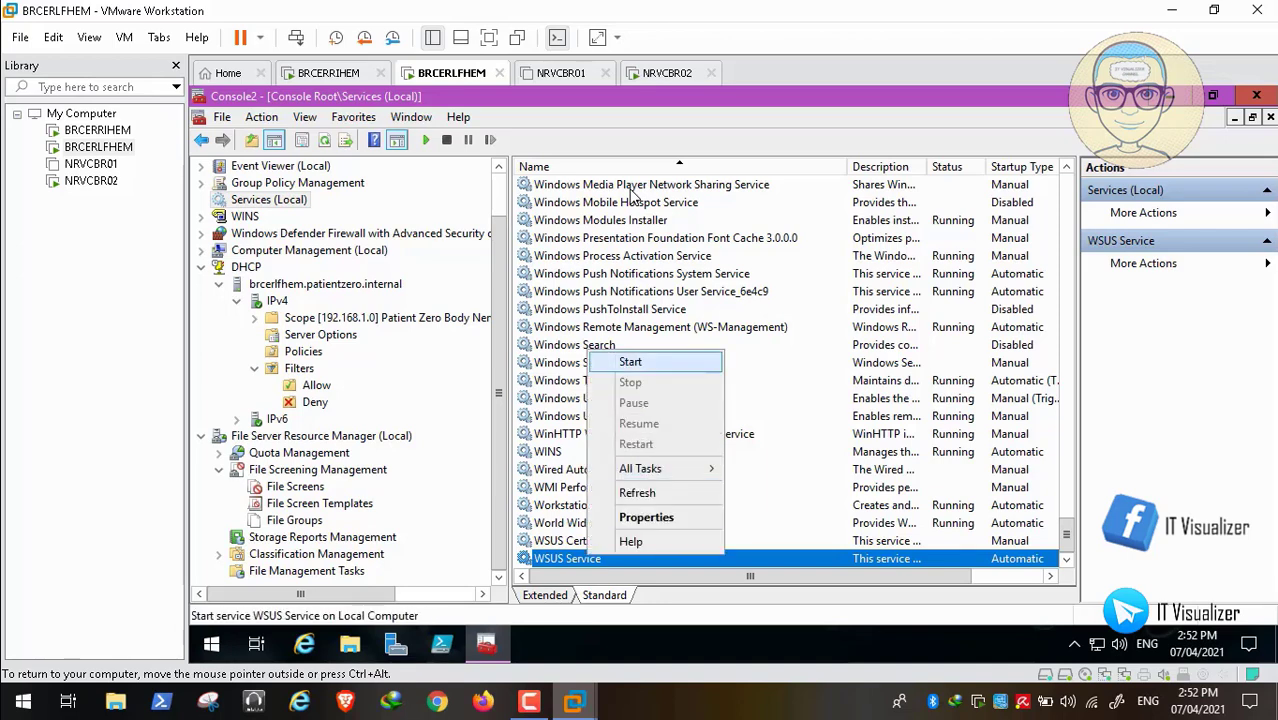
key(Return)
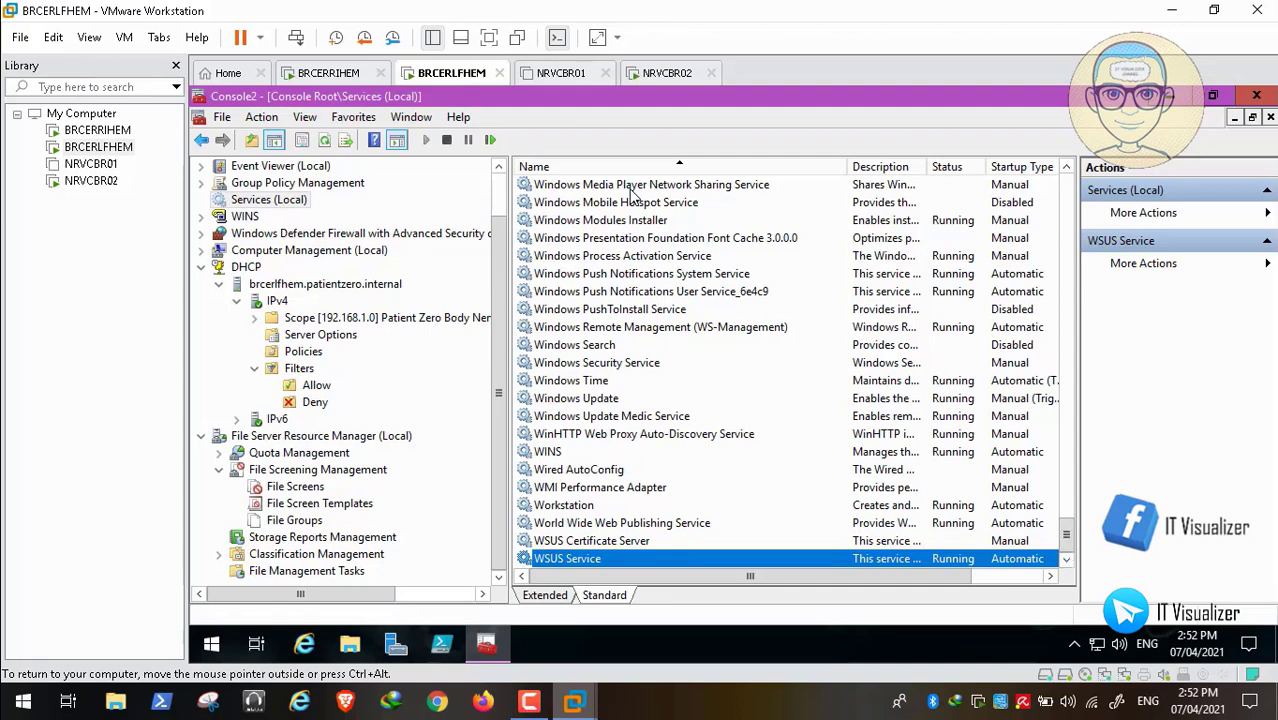
key(ctrl+alt+Right)
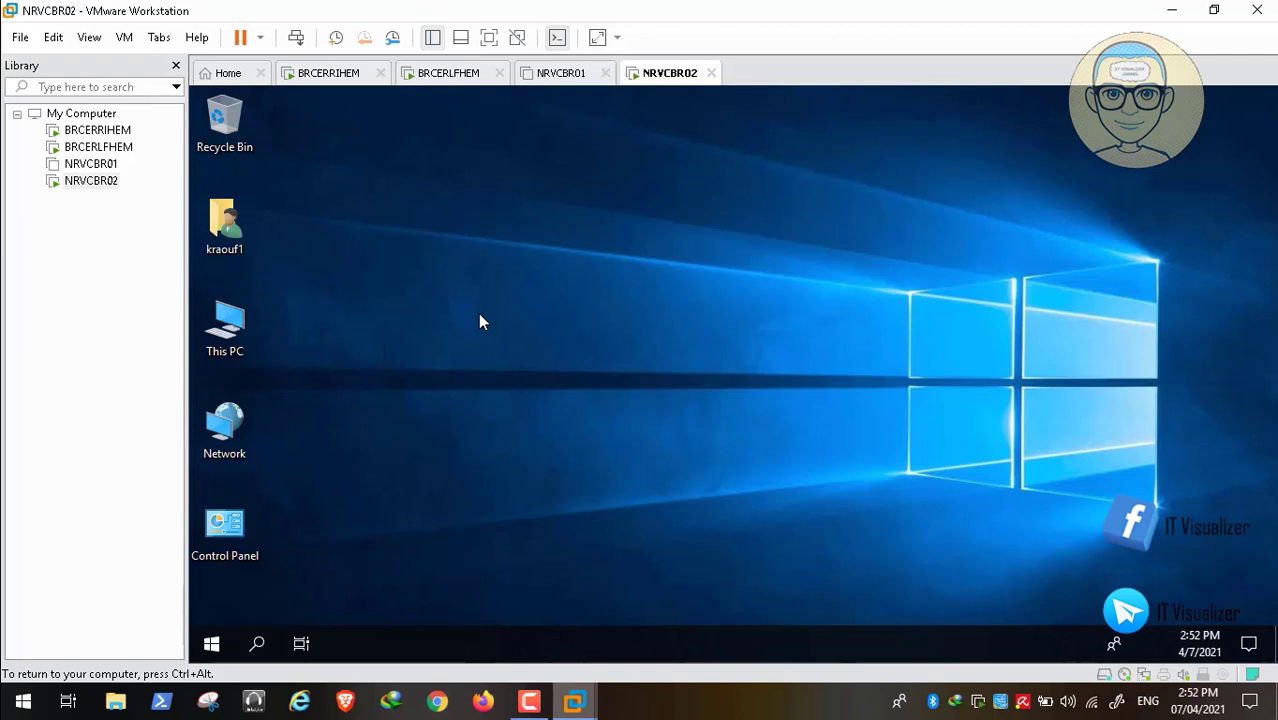
- Release input and let NRVCBR02 finish loading its Windows 10 desktop
key(ctrl+alt)
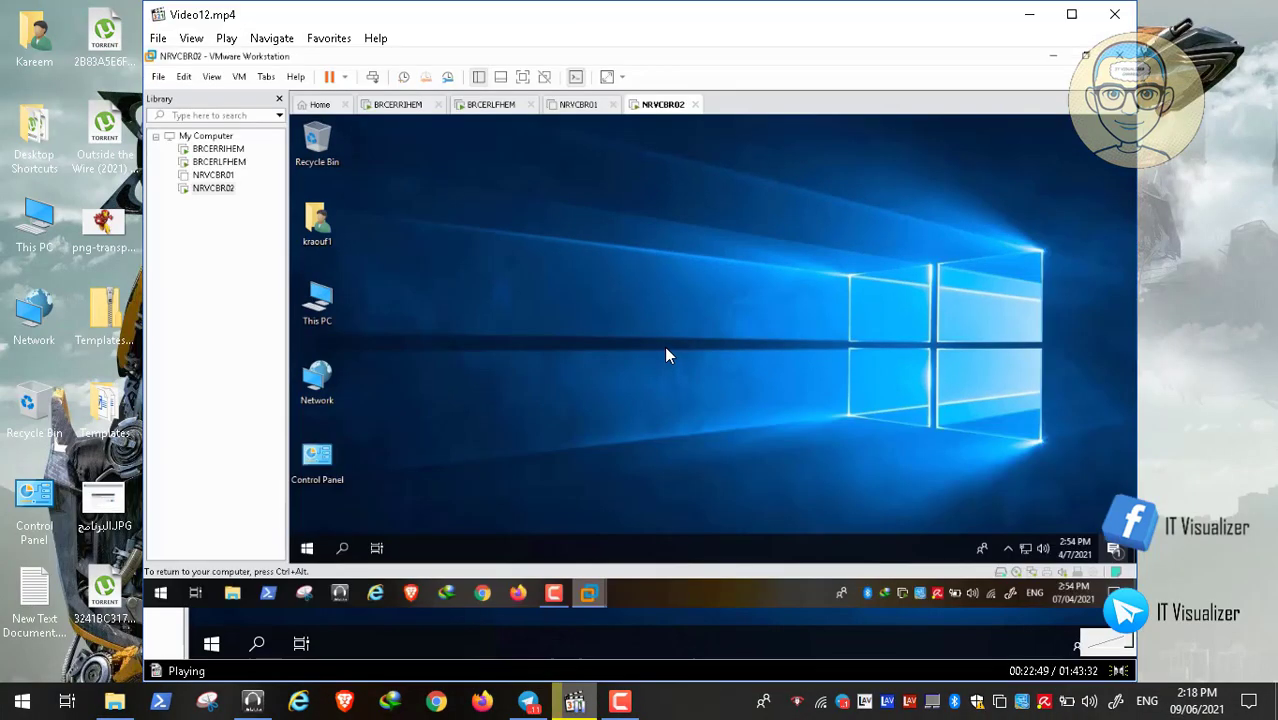
click(189, 642)
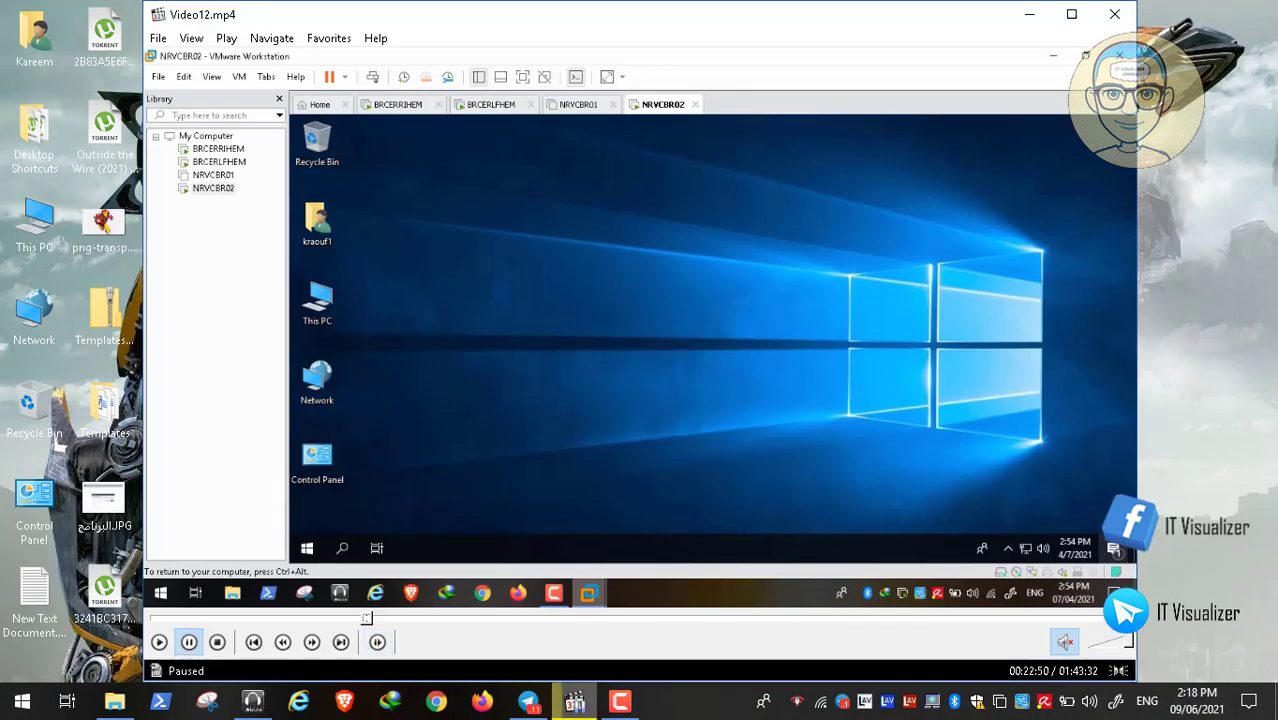
click(626, 706)
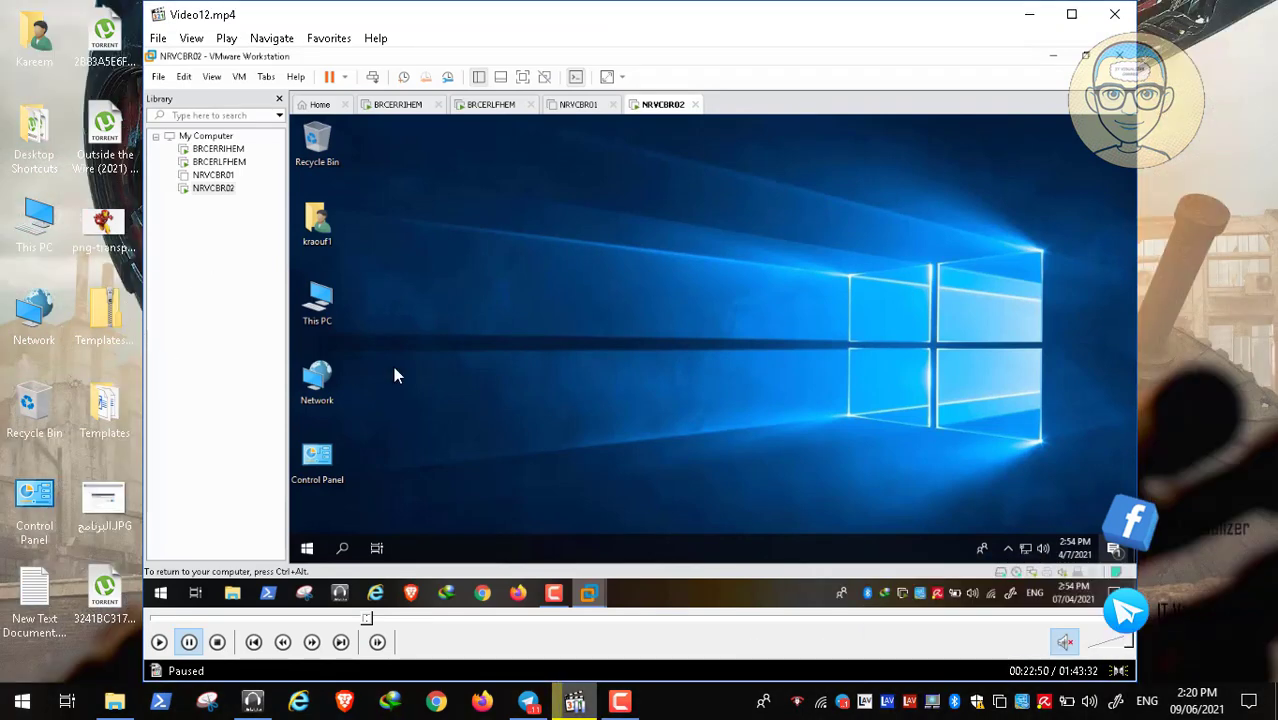
double_click(428, 368)
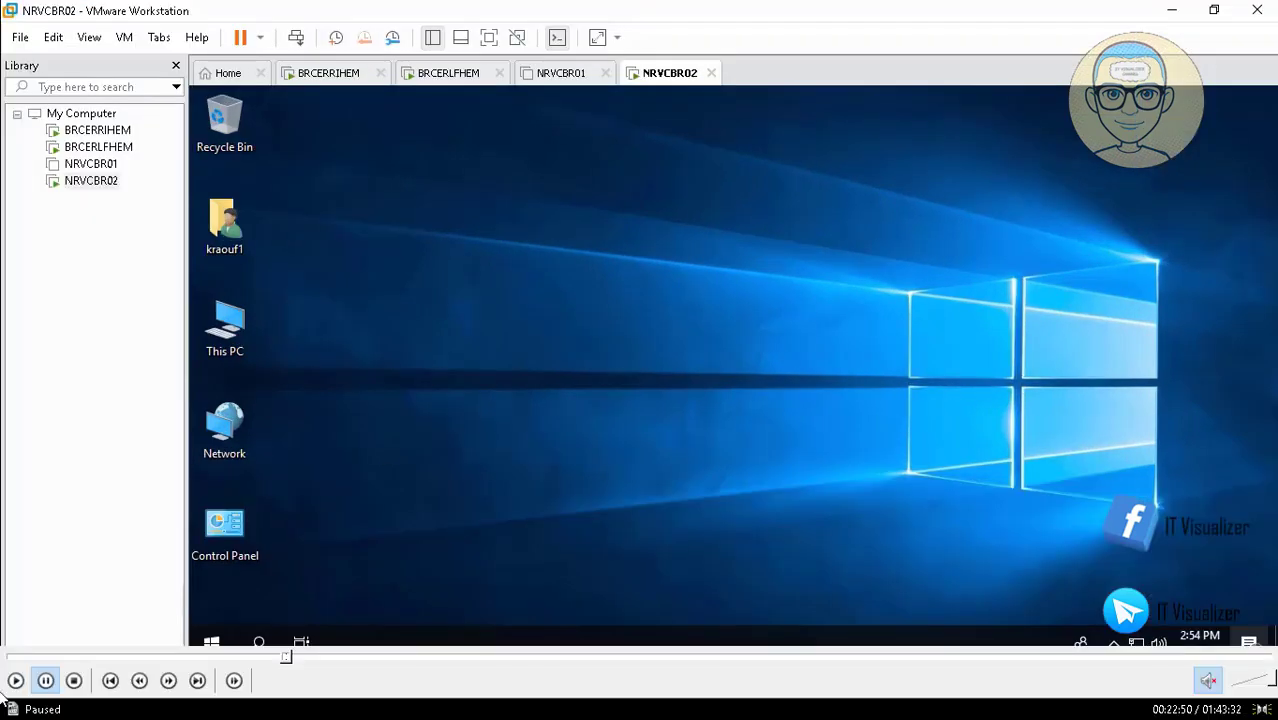
click(20, 681)
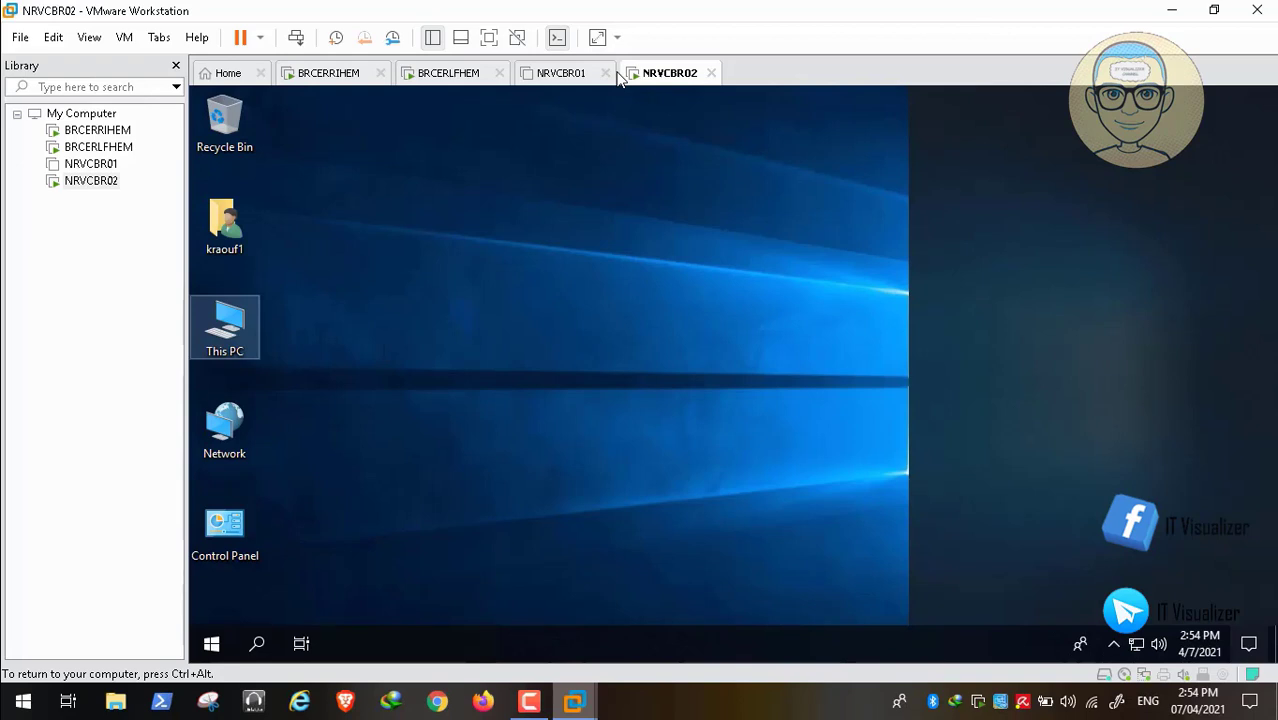
- Dismiss the This PC context menu and the guest's notification panel
right_click(228, 325)
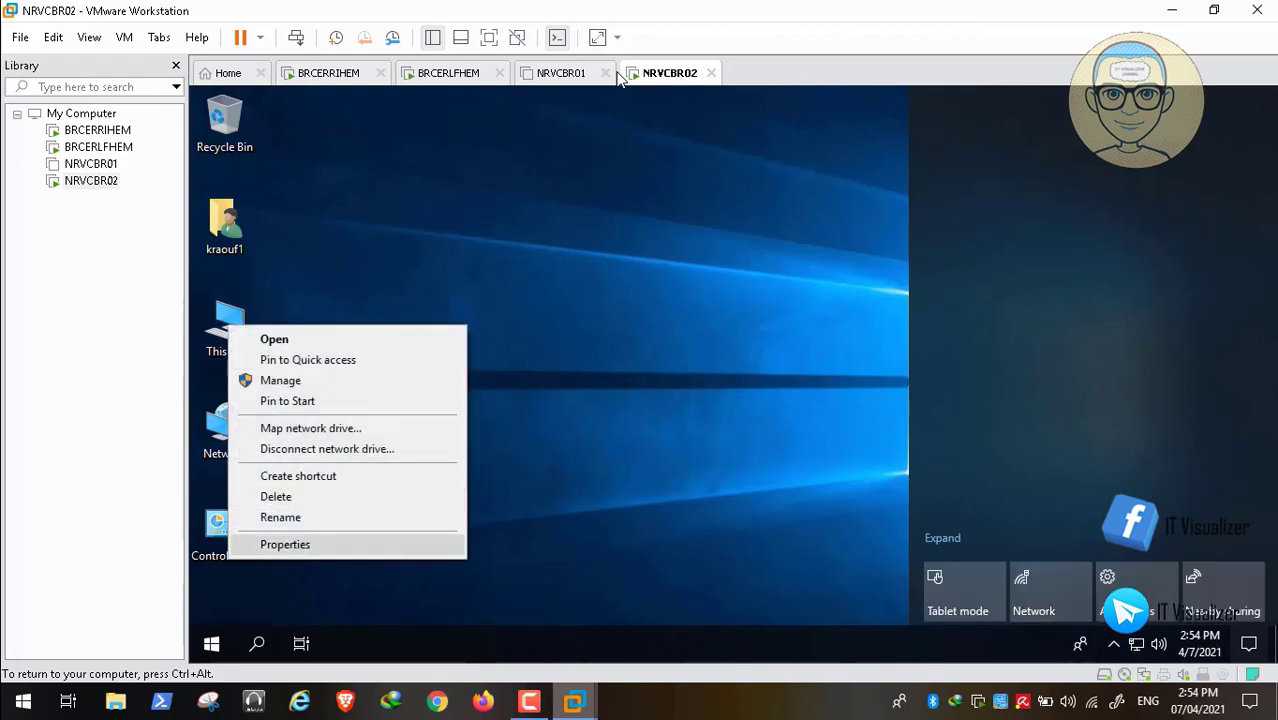
click(285, 544)
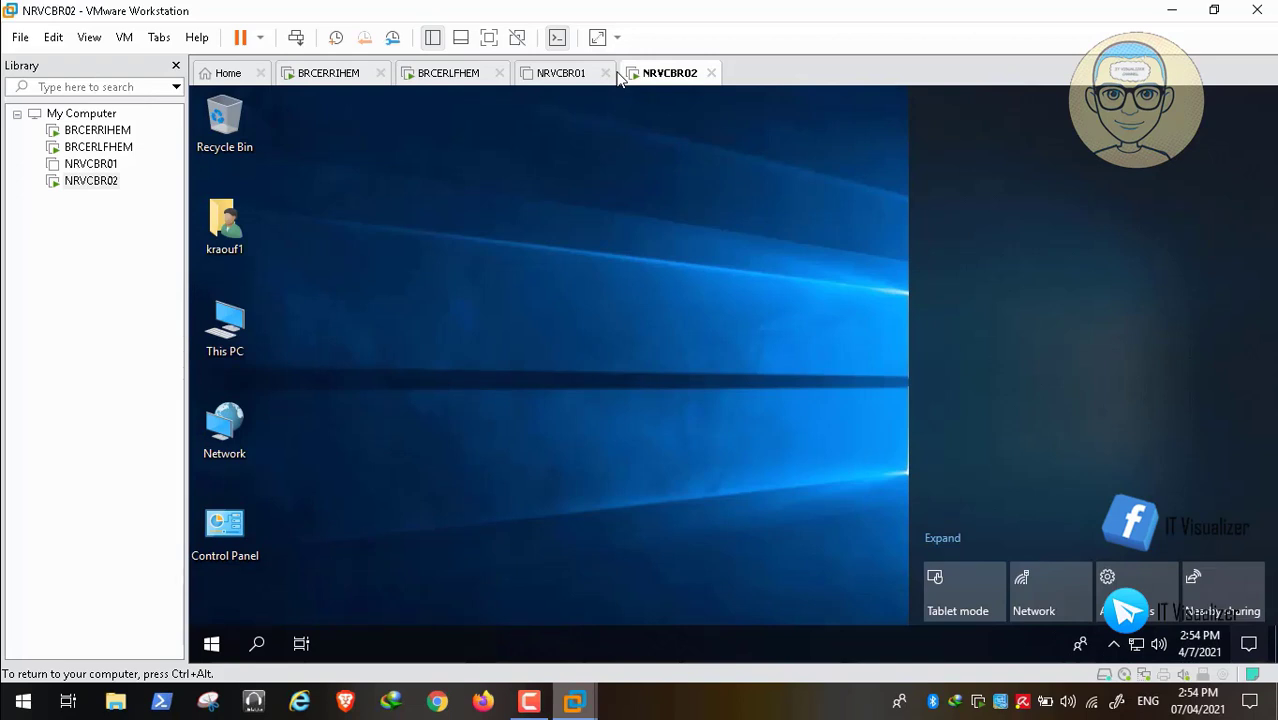
click(1249, 644)
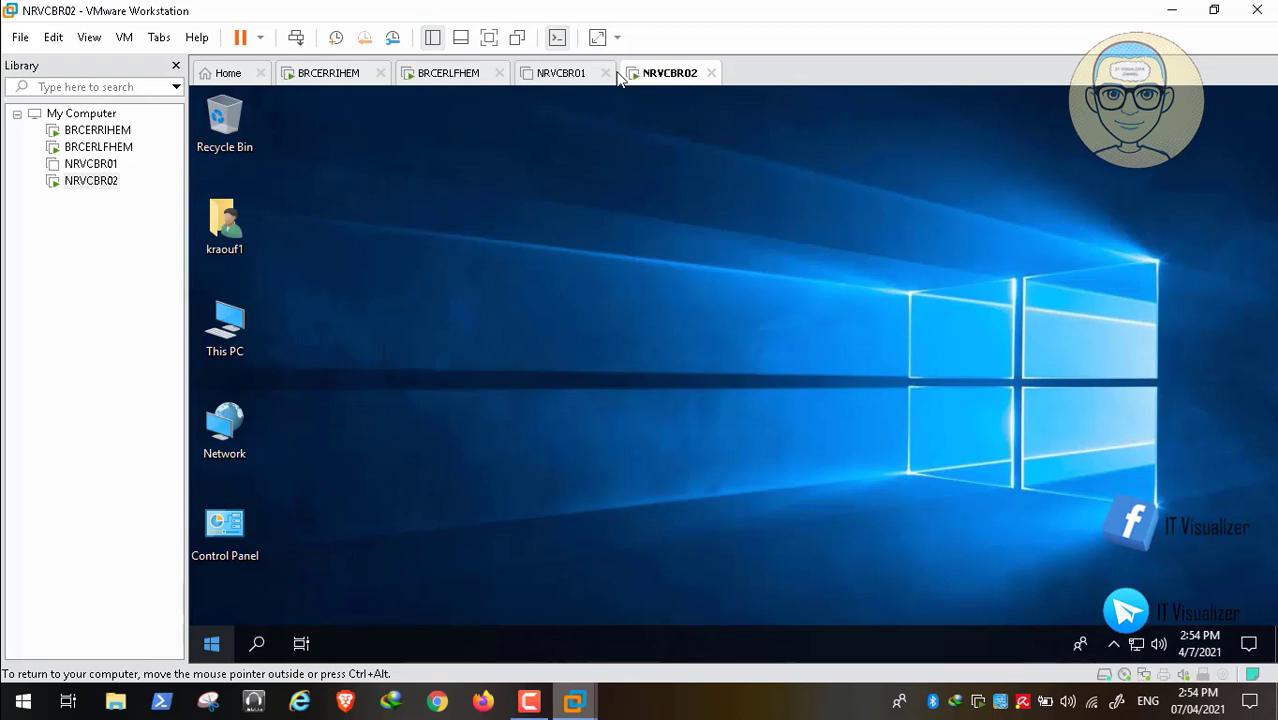
- Launch a Command Prompt on NRVCBR02 through Win+X Run with cmd
key(super+x)
key(Up)
key(Up)
key(Up)
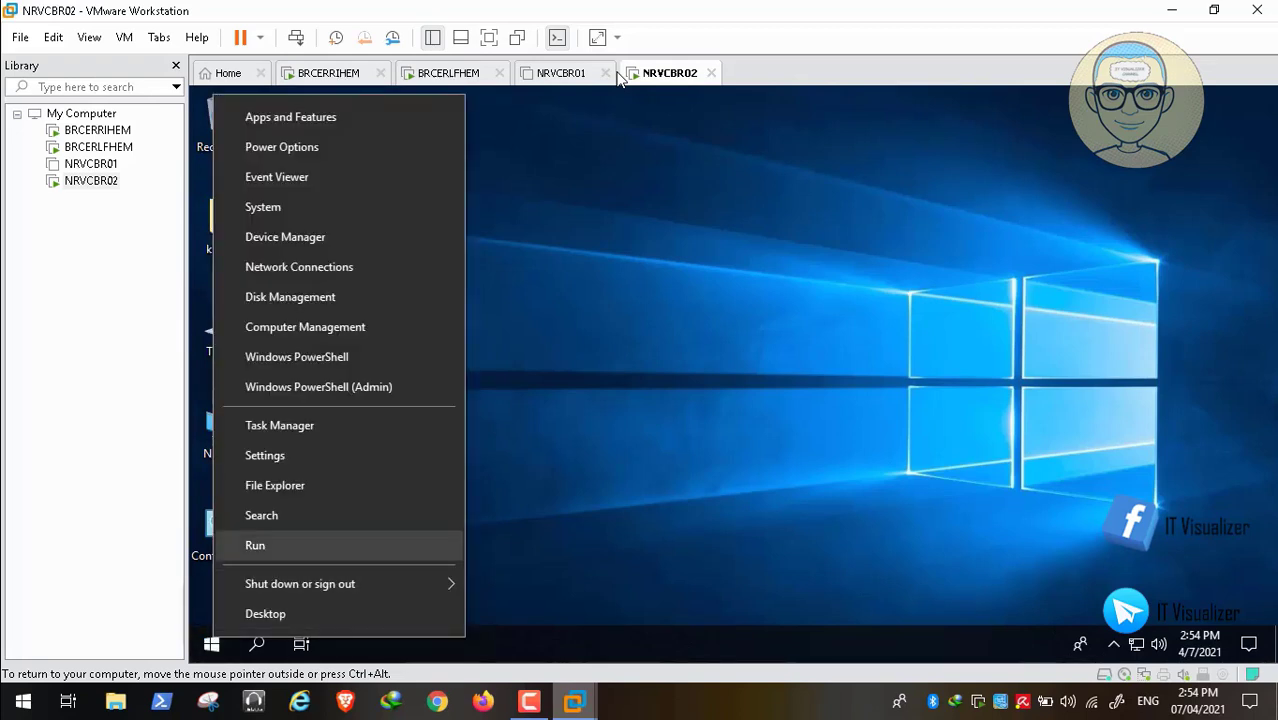
key(Return)
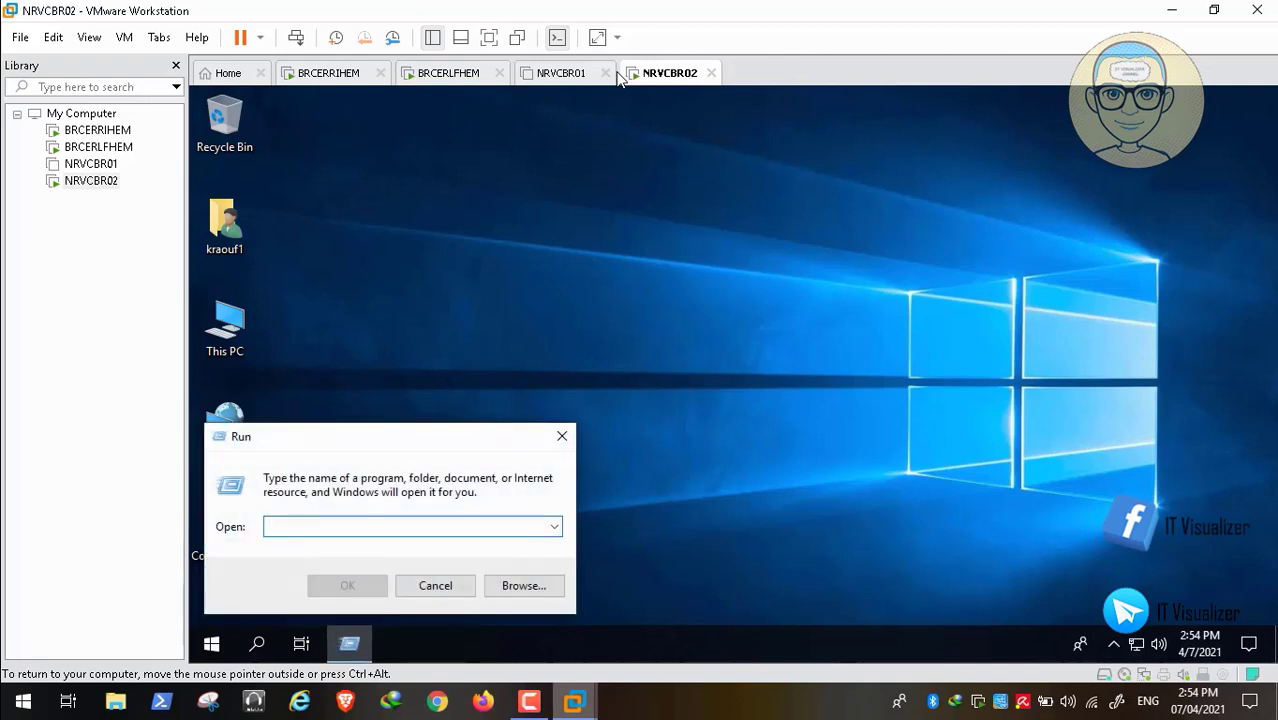
text(cmd)
key(Return)
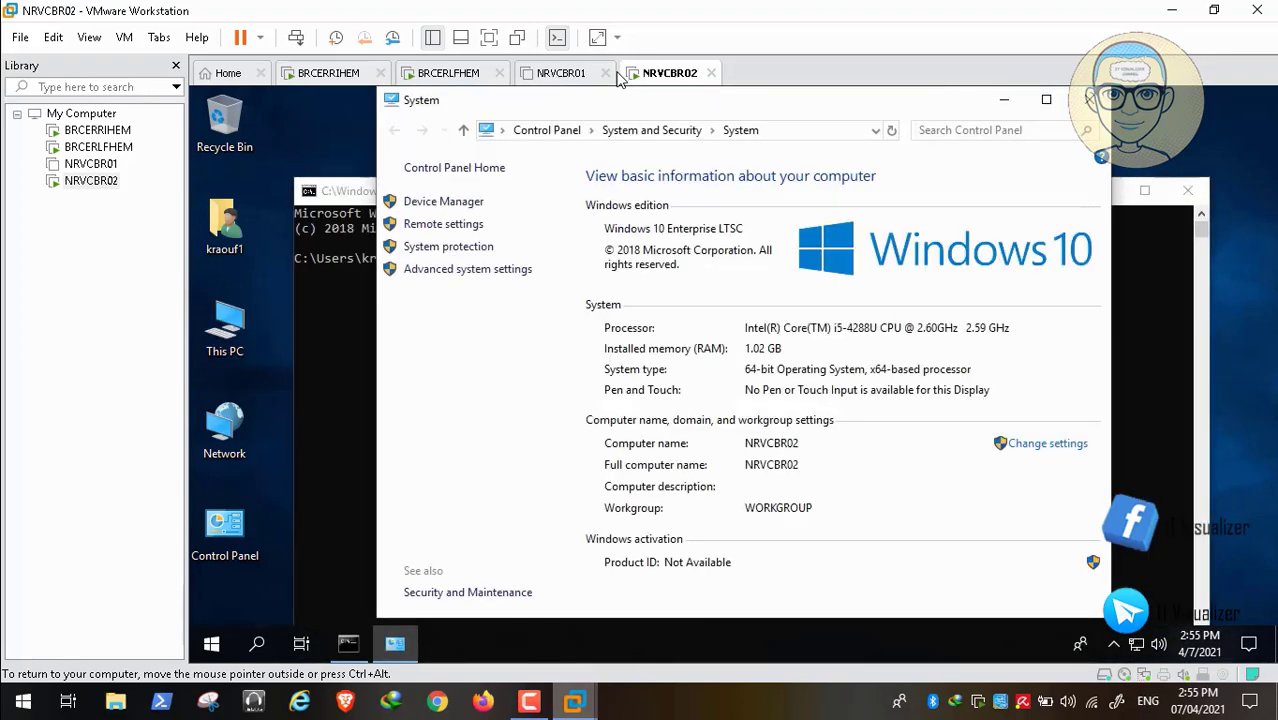
- Run ipconfig /all to confirm the 192.168.1.21 lease from 192.168.1.11, then close cmd
click(1004, 100)
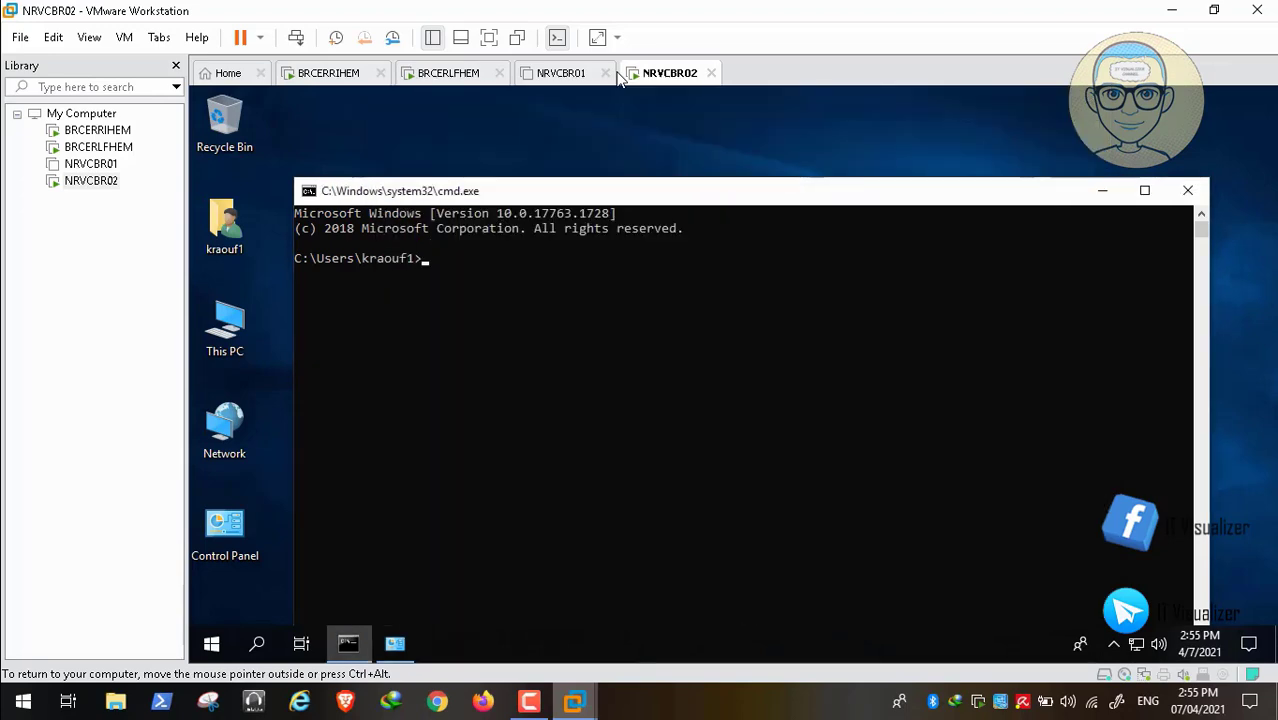
text(ipconfig )
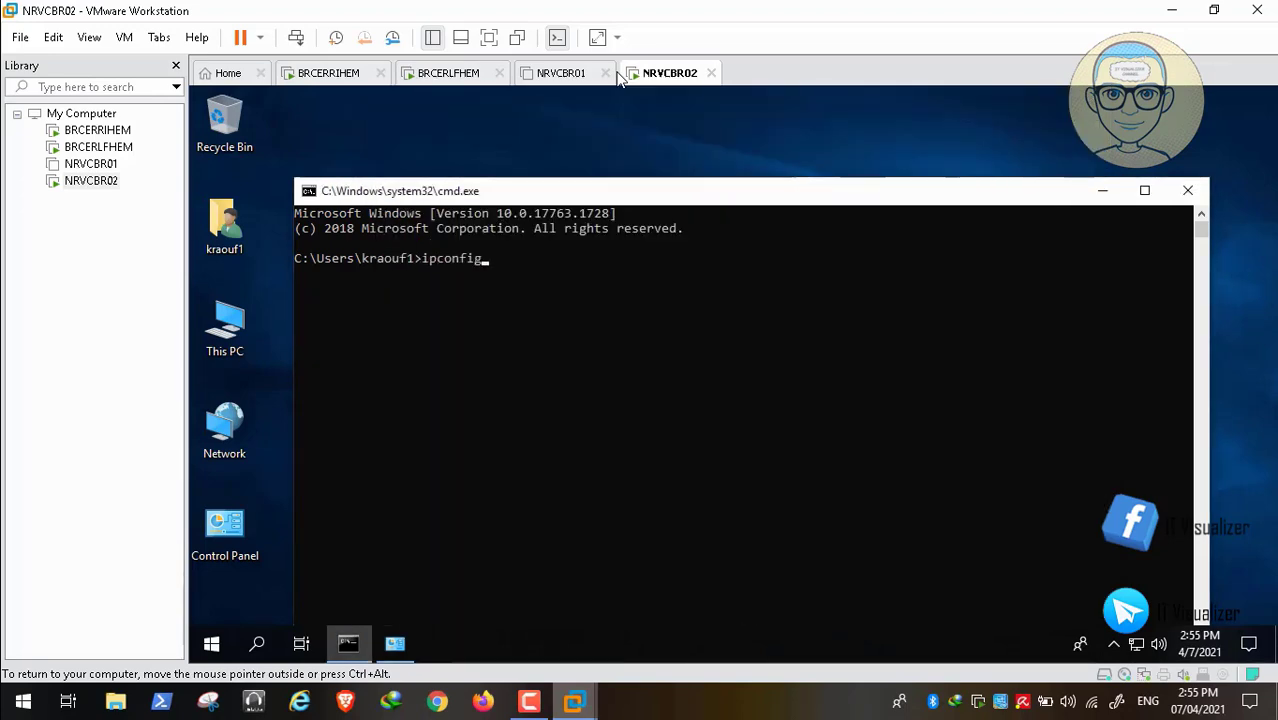
text(/all)
key(Return)
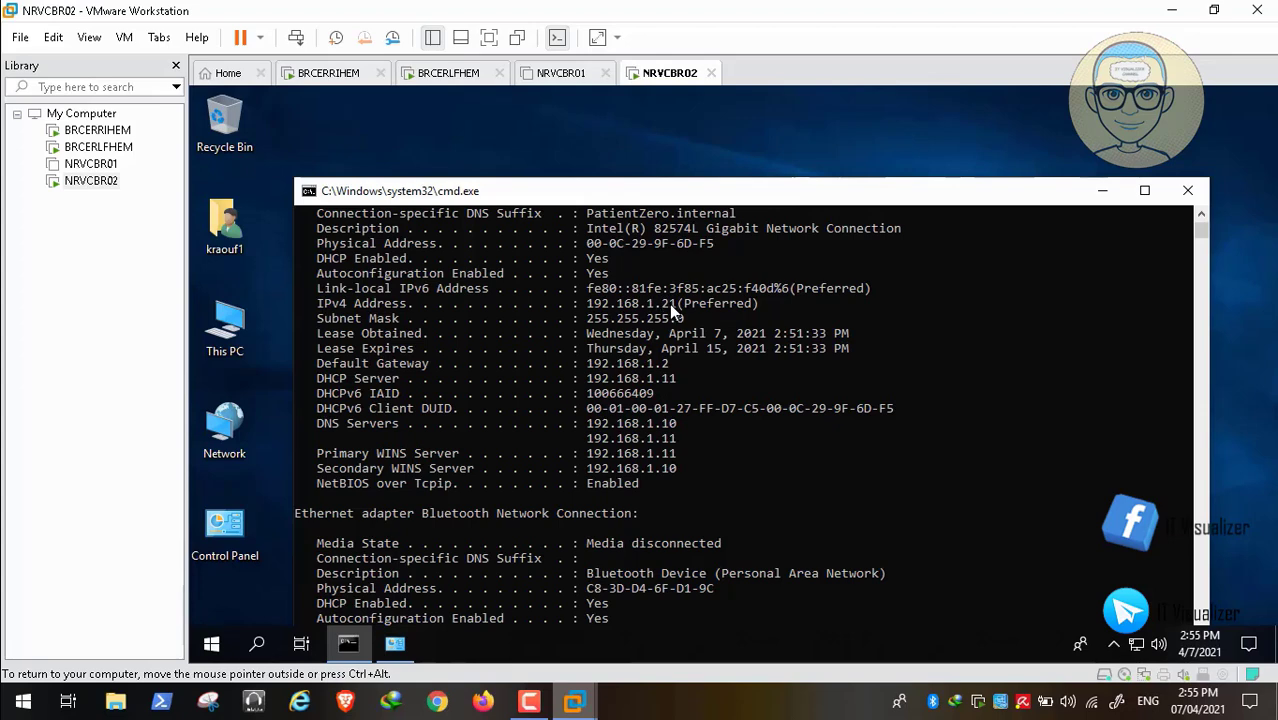
click(1187, 190)
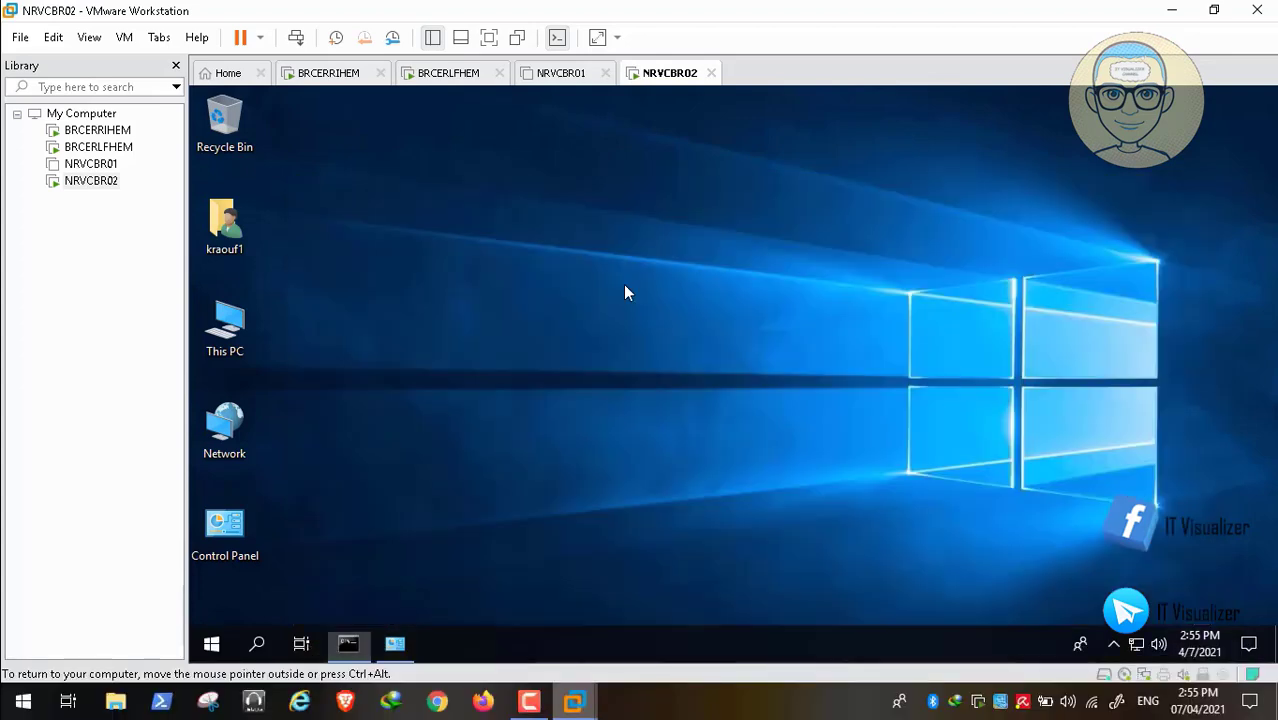
- Switch NRVCBR02's membership from WORKGROUP to the PatientZero domain in System Properties
key(super+Pause)
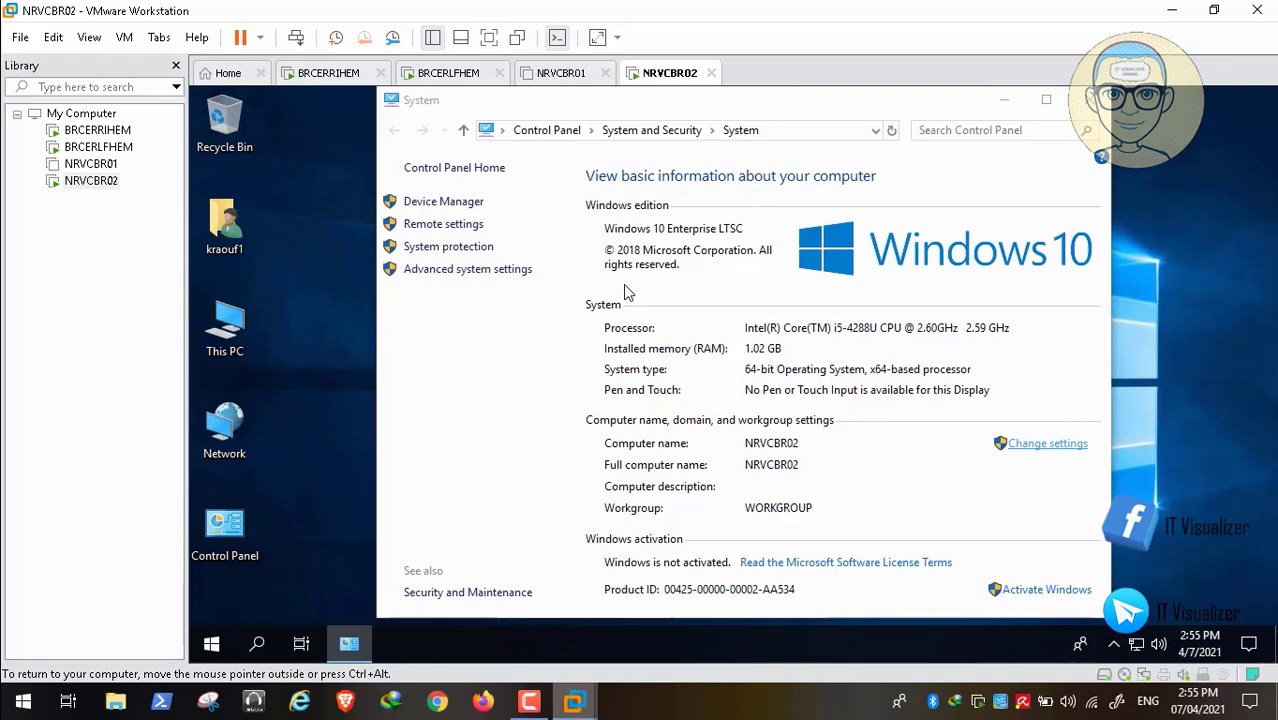
click(630, 453)
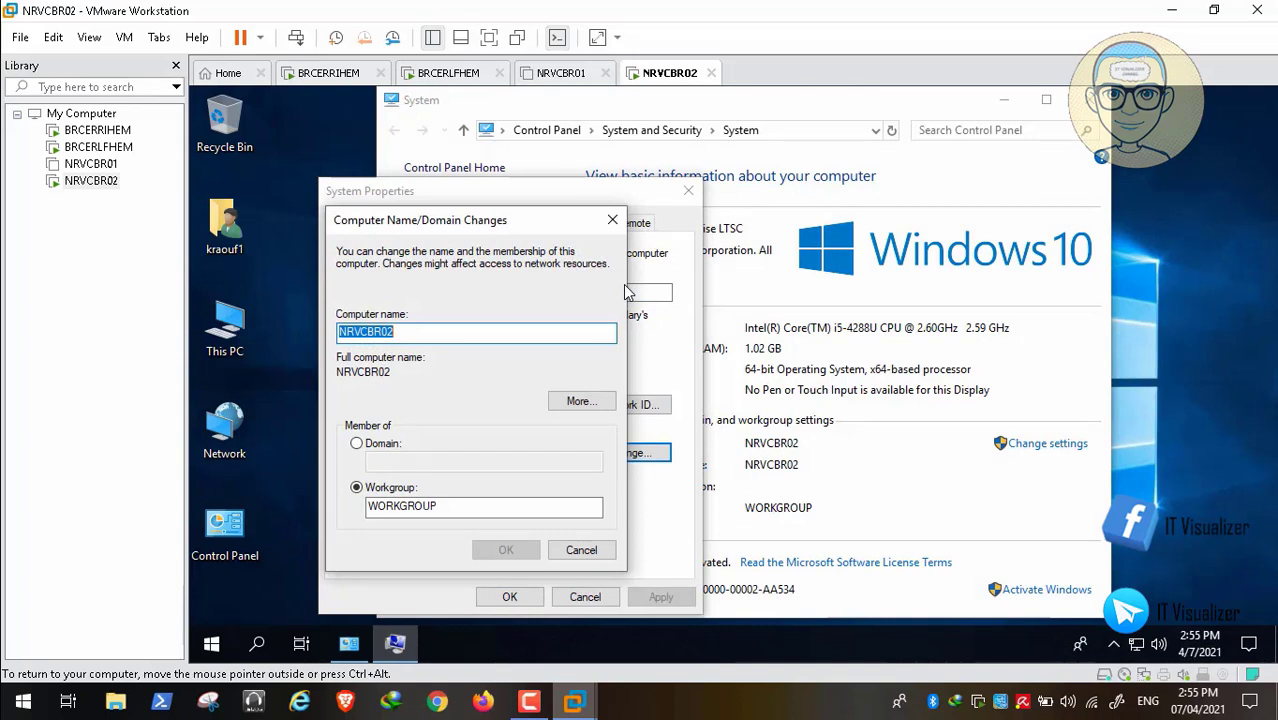
click(357, 443)
click(484, 461)
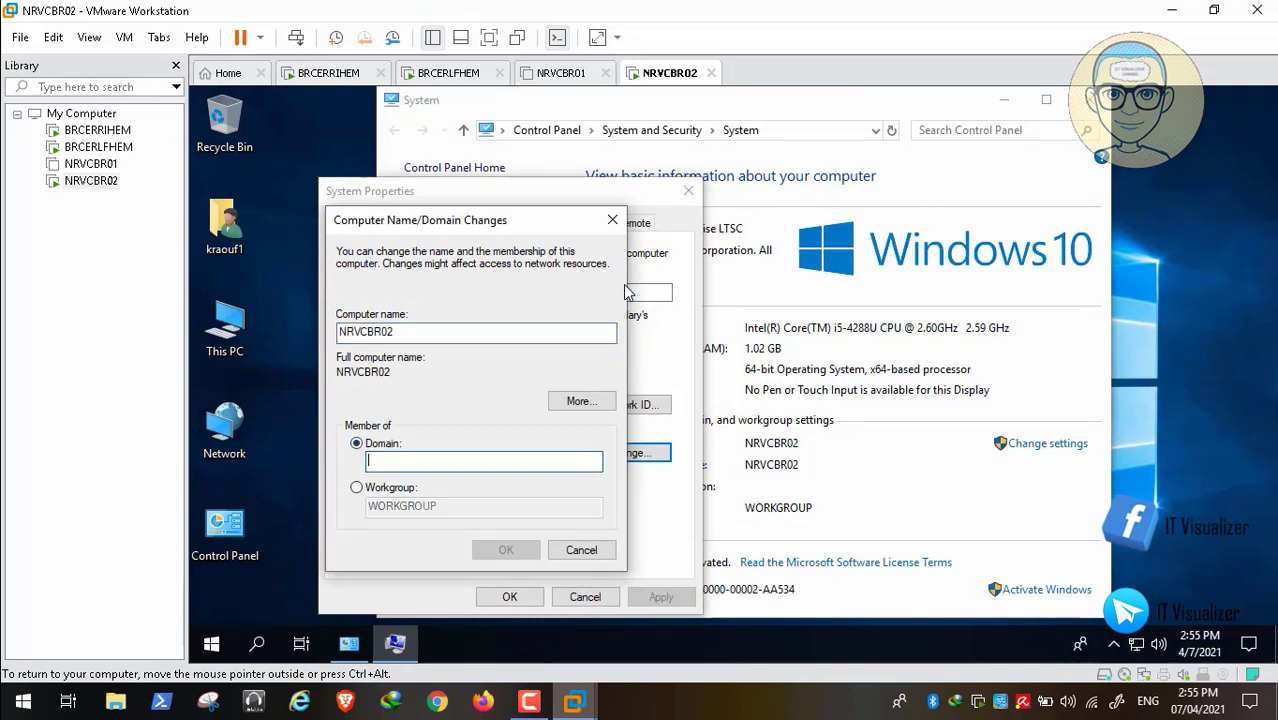
text(Pat)
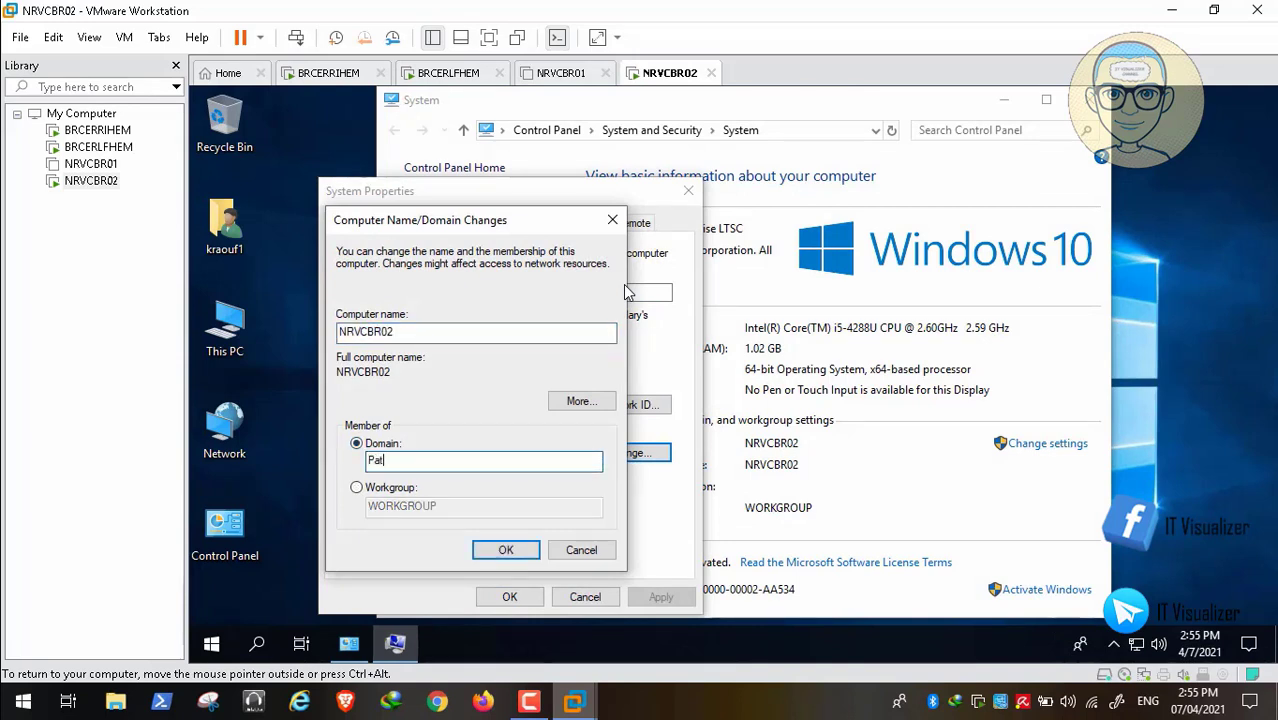
text(ientZer)
text(o)
key(Return)
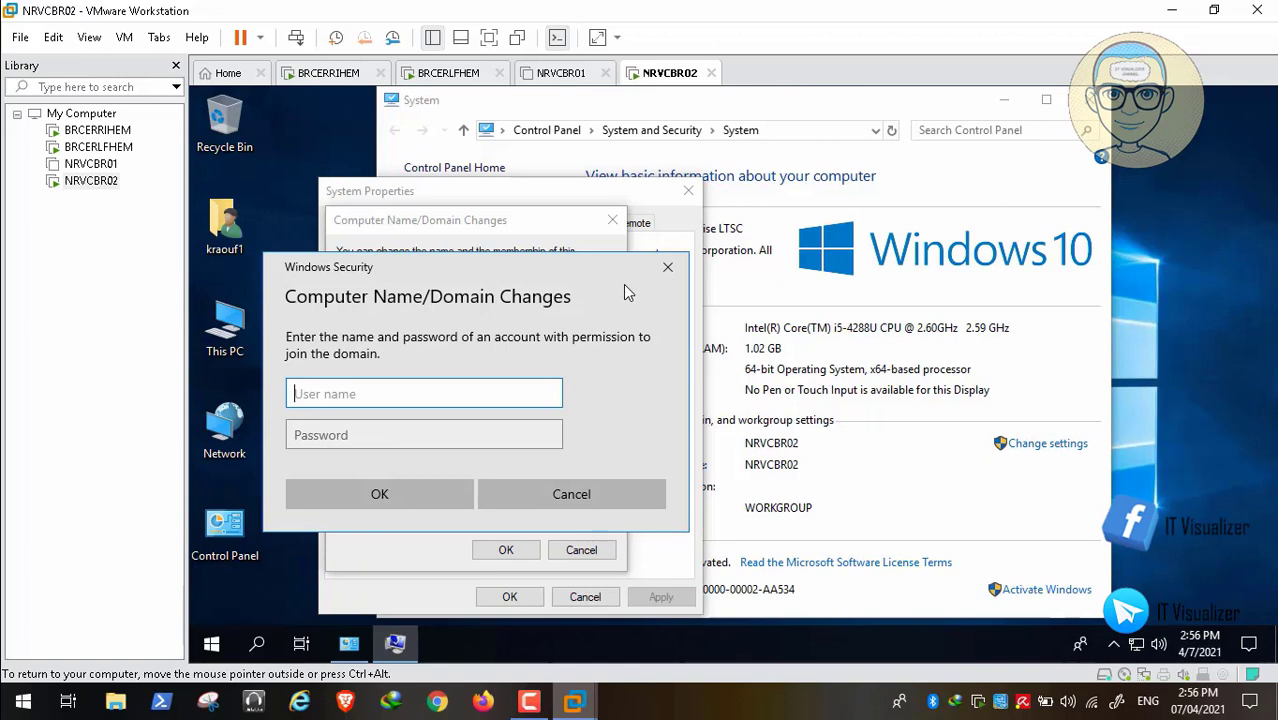
- Authorize the domain join with a PatientZero administrator's username and password
text(PatientZero\kraouf)
key(Tab)
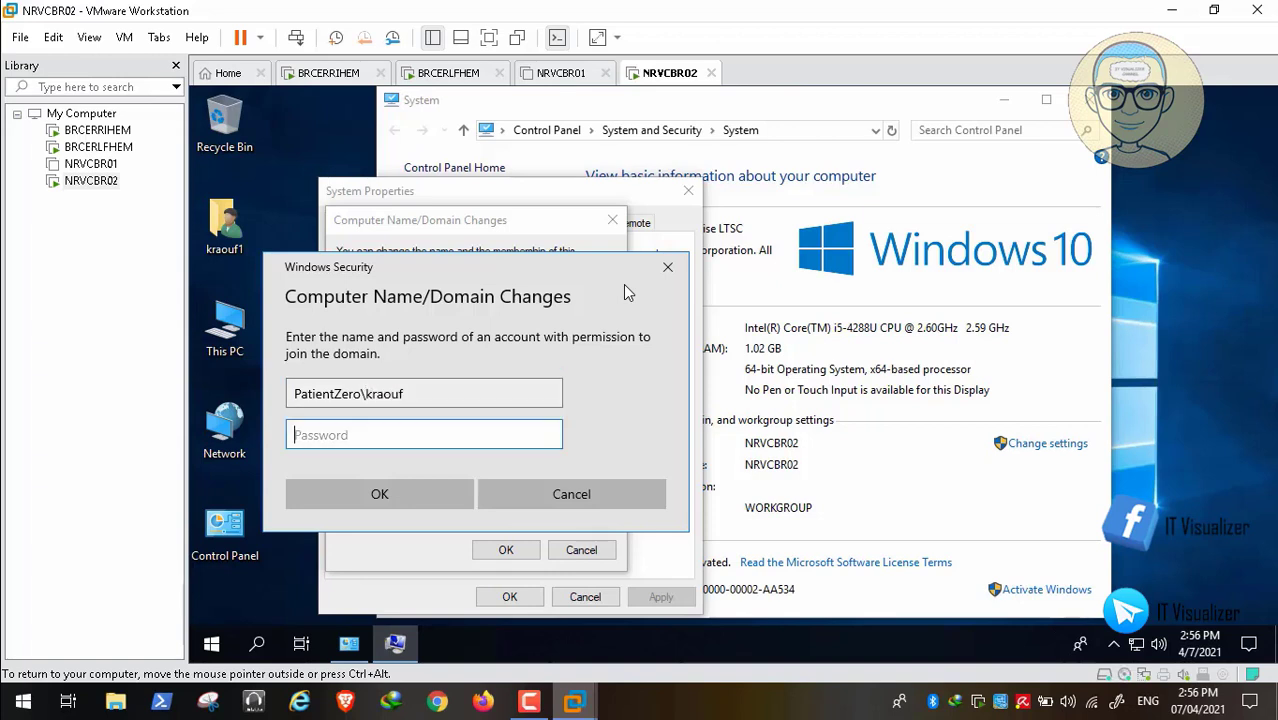
text(**********)
key(Return)
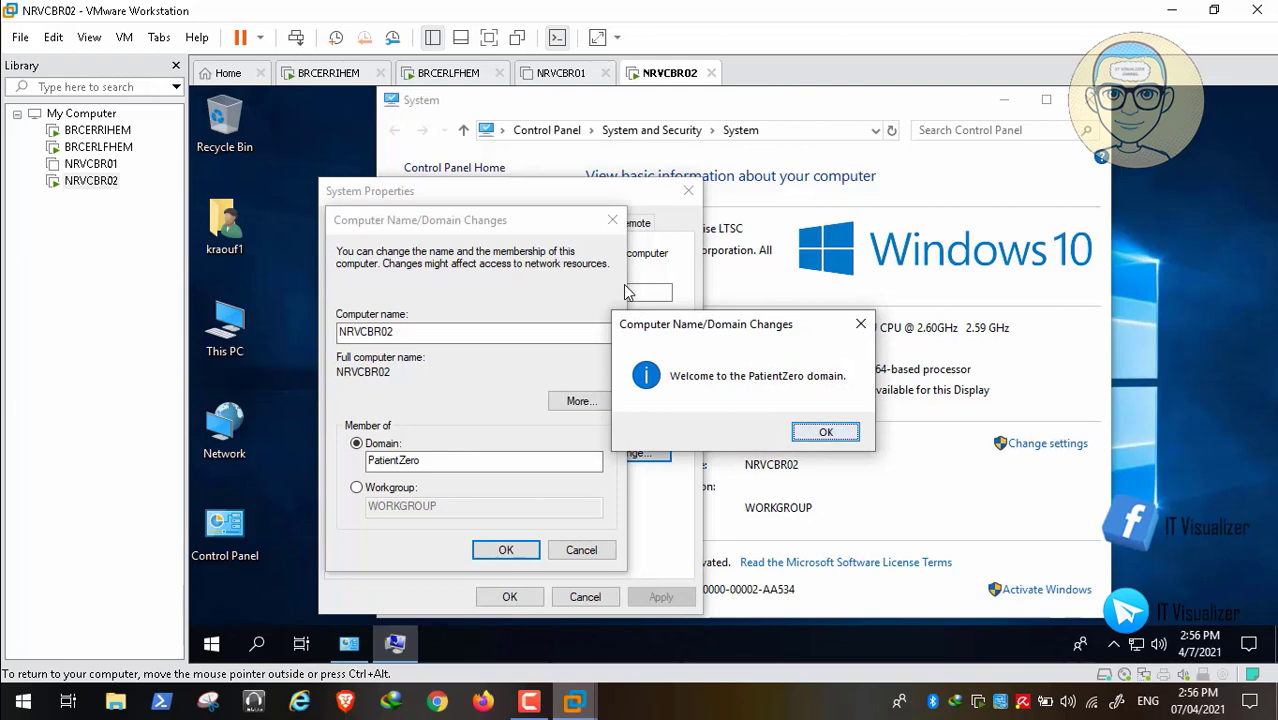
- Acknowledge the domain welcome and restart-required notices, then close System Properties
key(Return)
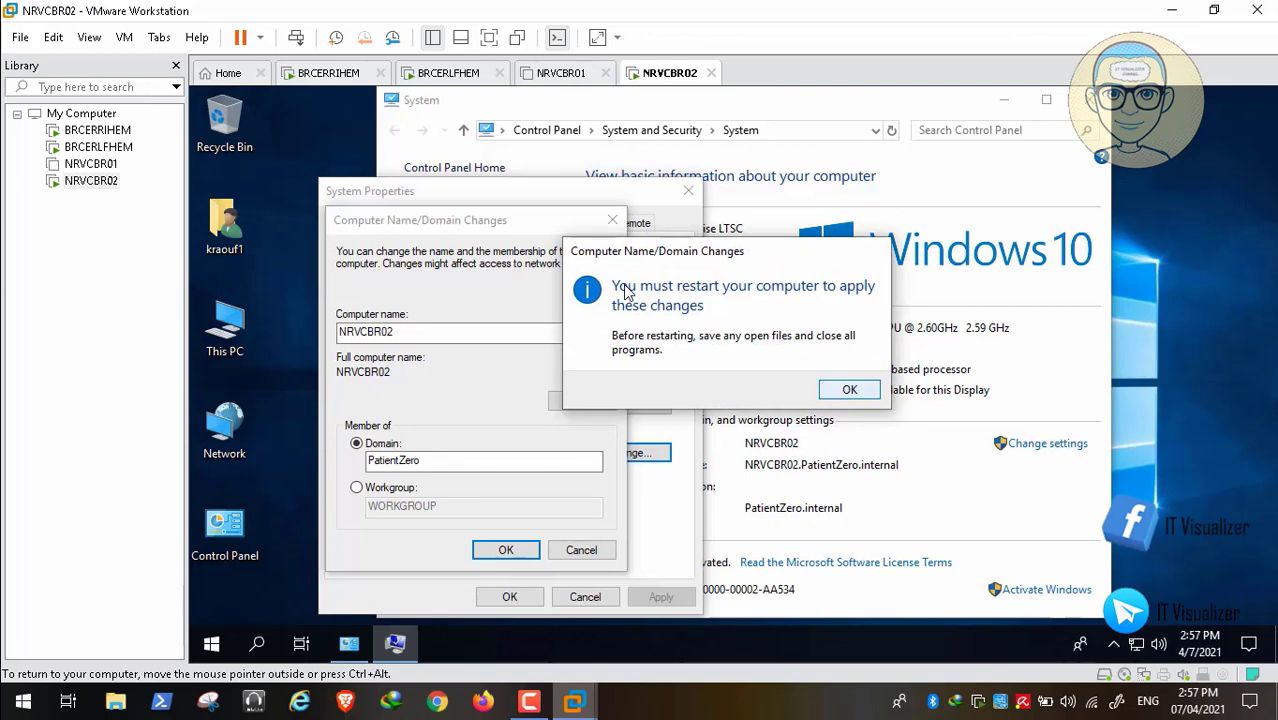
click(849, 389)
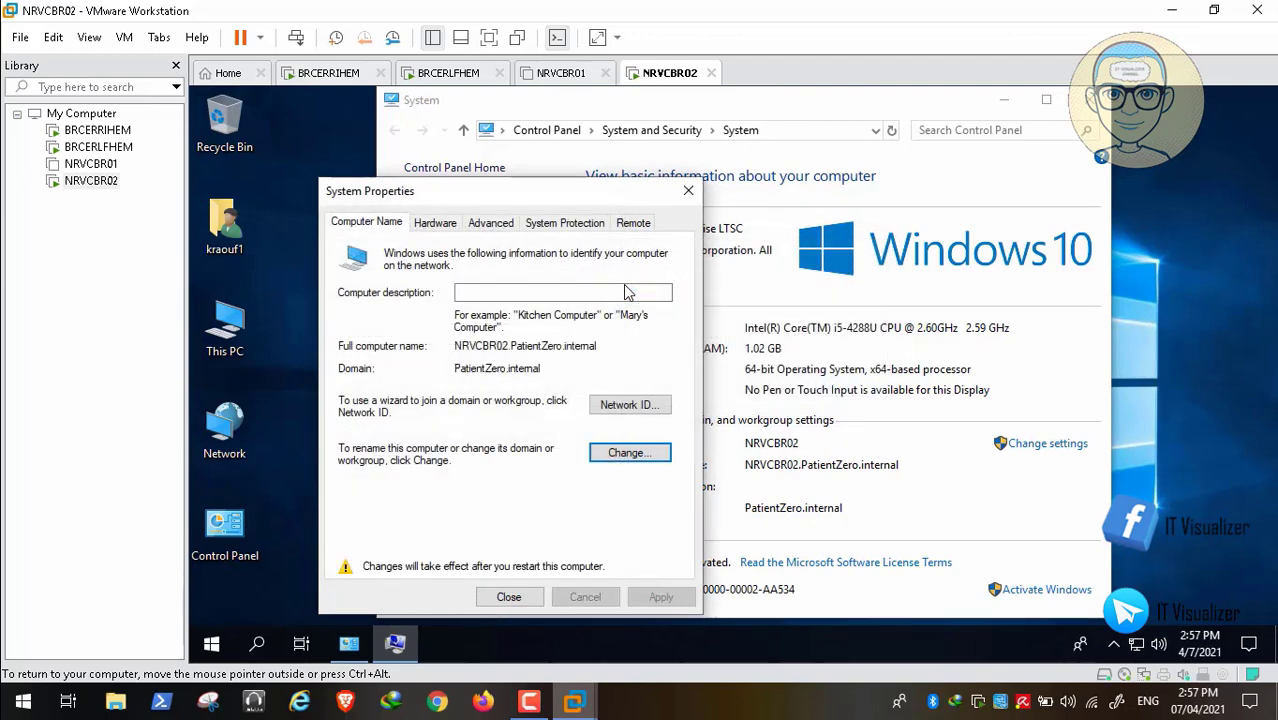
click(509, 597)
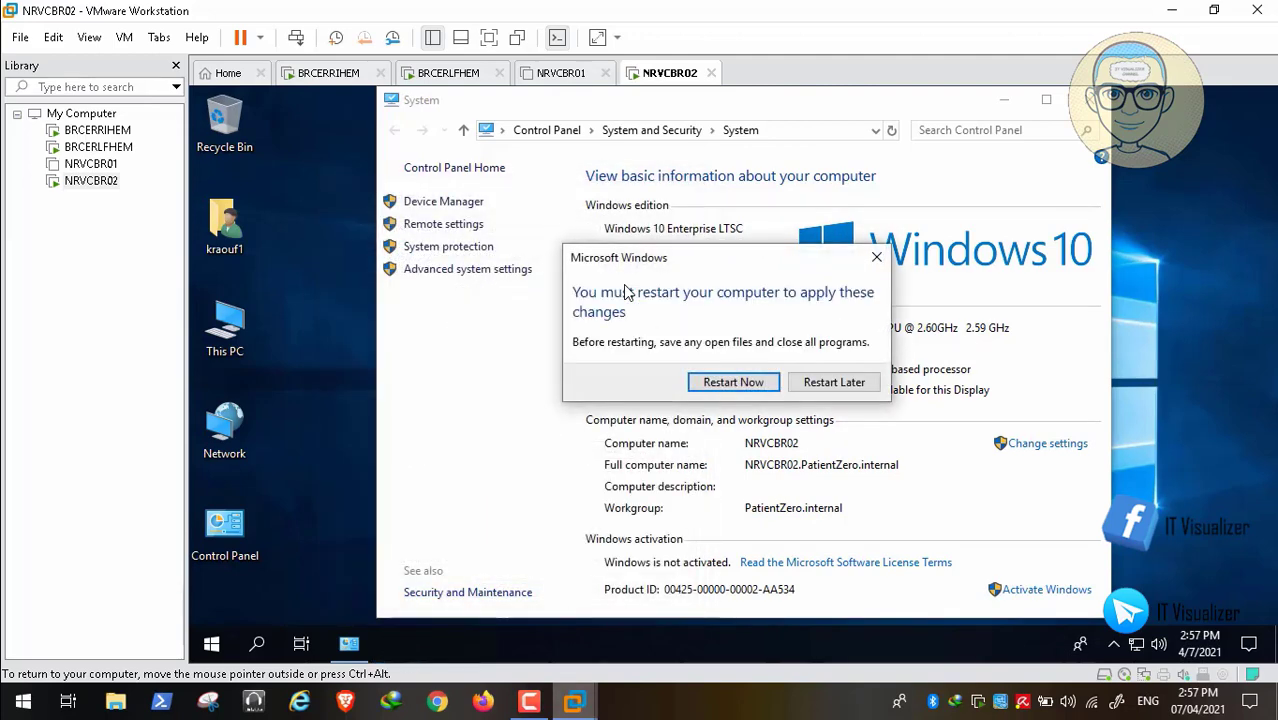
- Restart NRVCBR02 now and send Ctrl+Alt+Del to bring up the legal notice
click(733, 381)
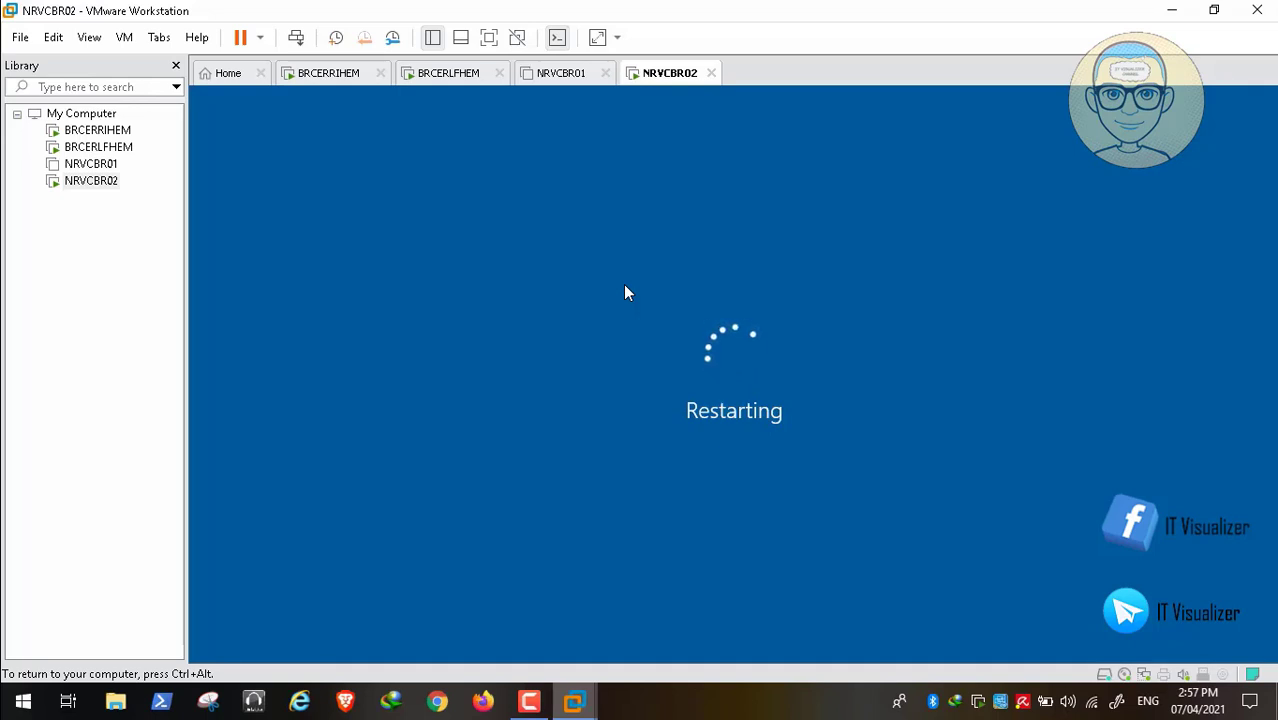
click(529, 701)
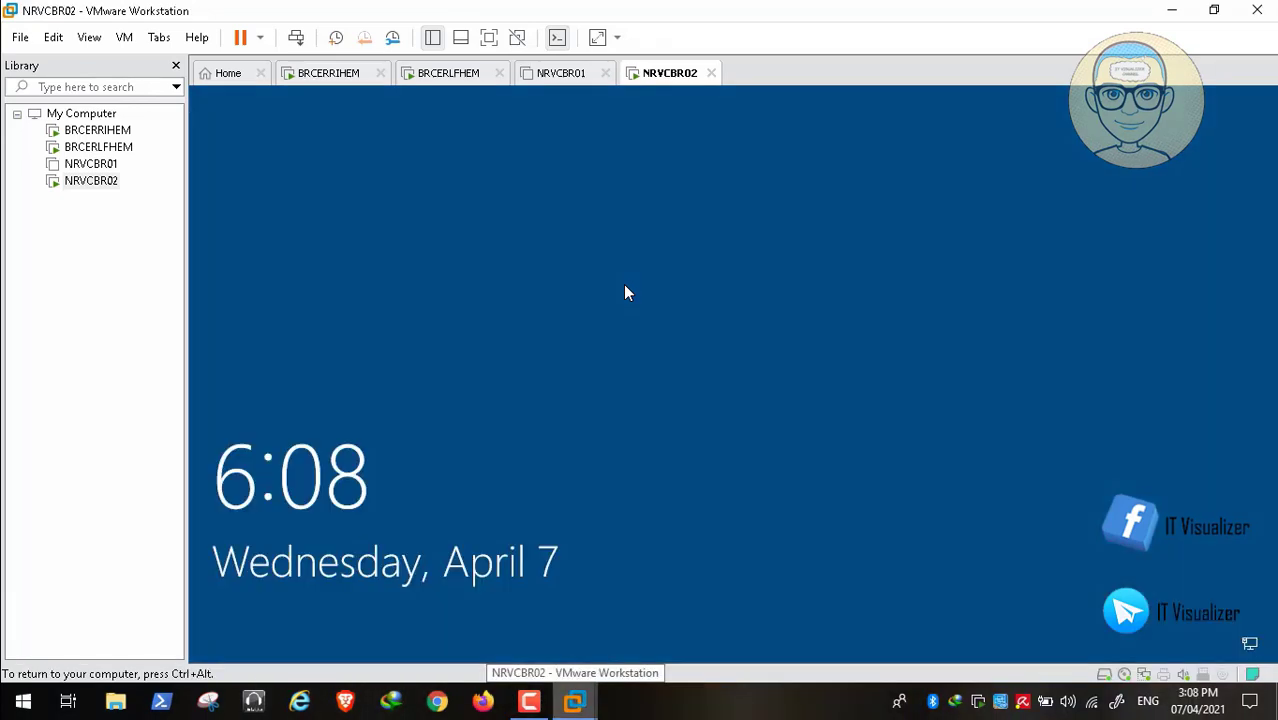
click(296, 37)
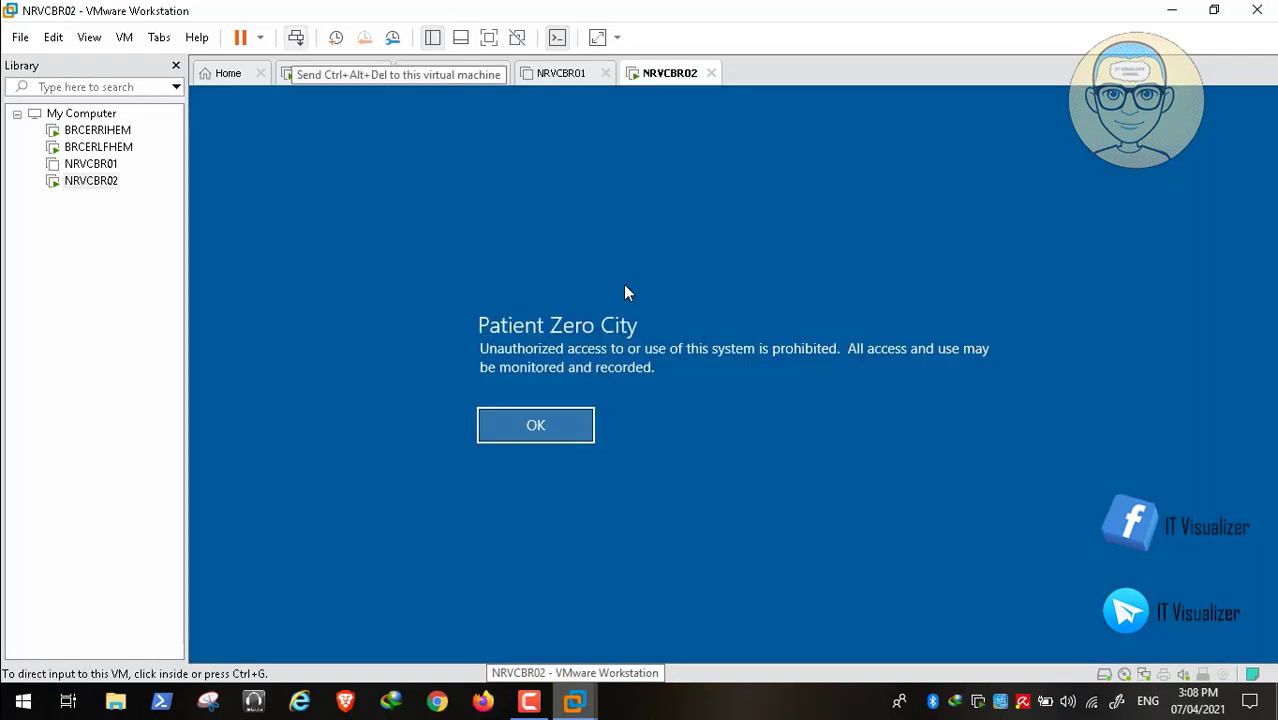
click(625, 287)
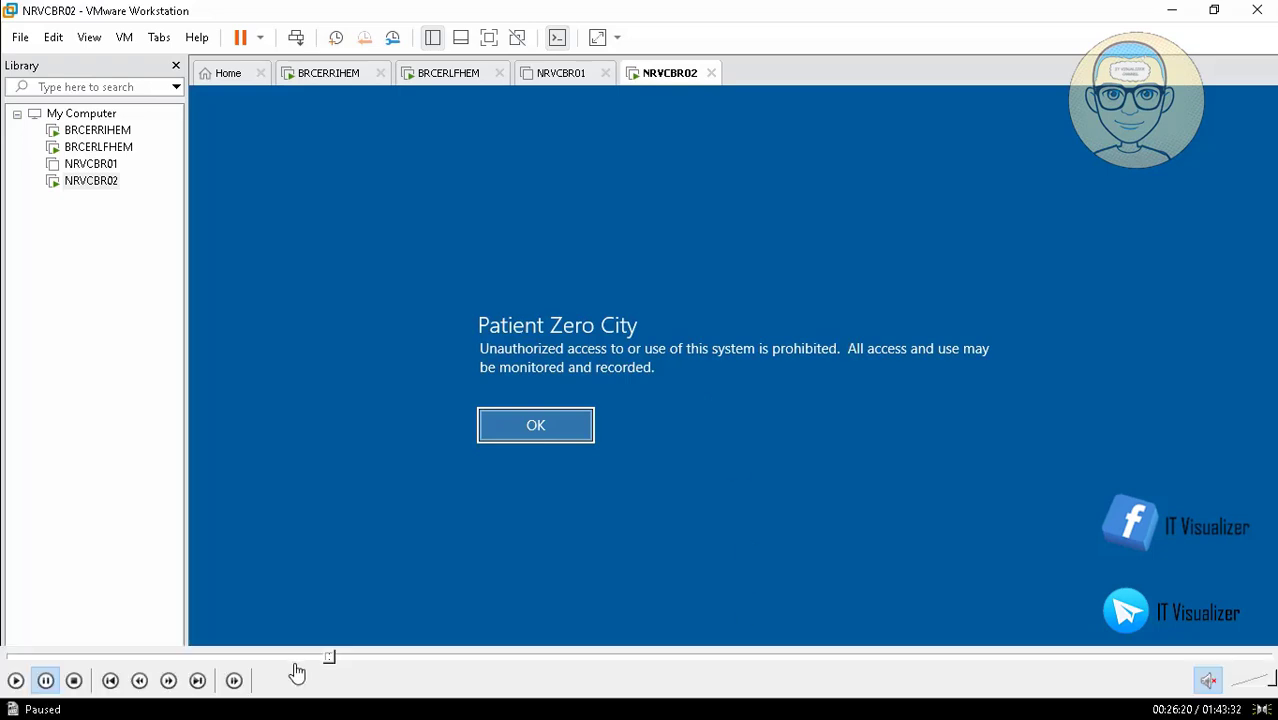
- Acknowledge the legal notice and sign in to NRVCBR02 with the PatientZero domain user's name and password
click(15, 680)
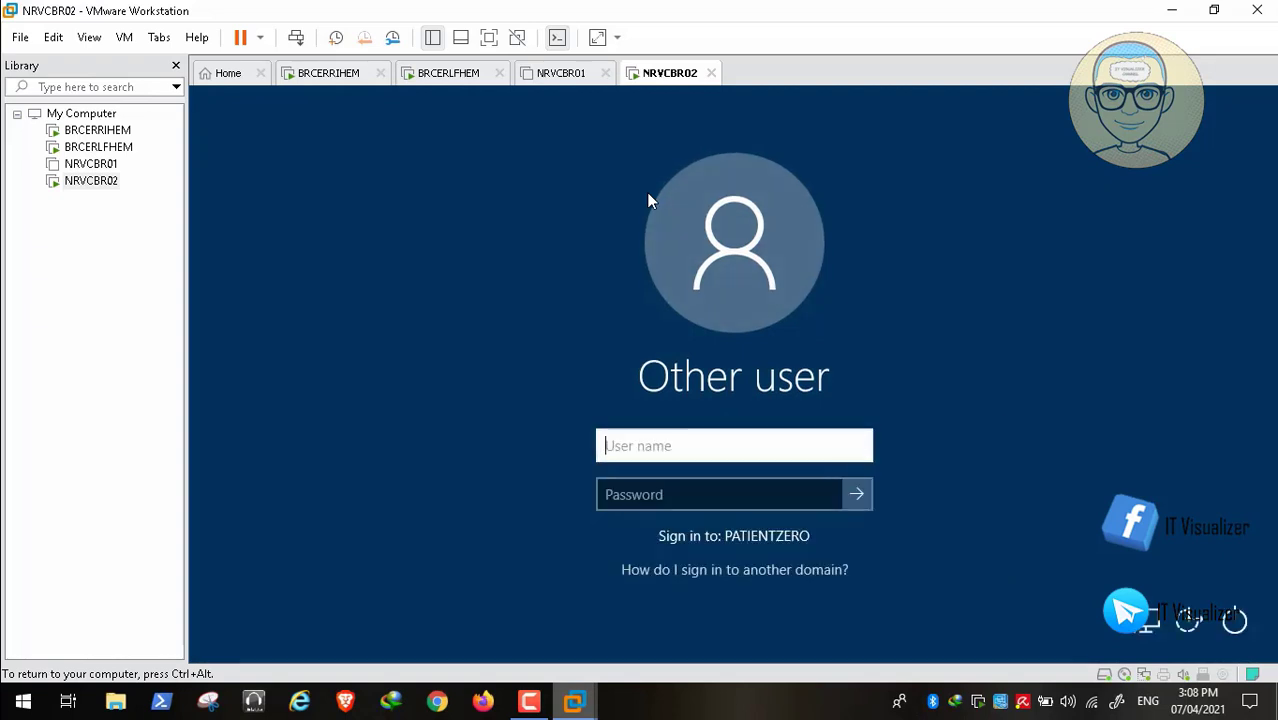
text(kmask)
key(Tab)
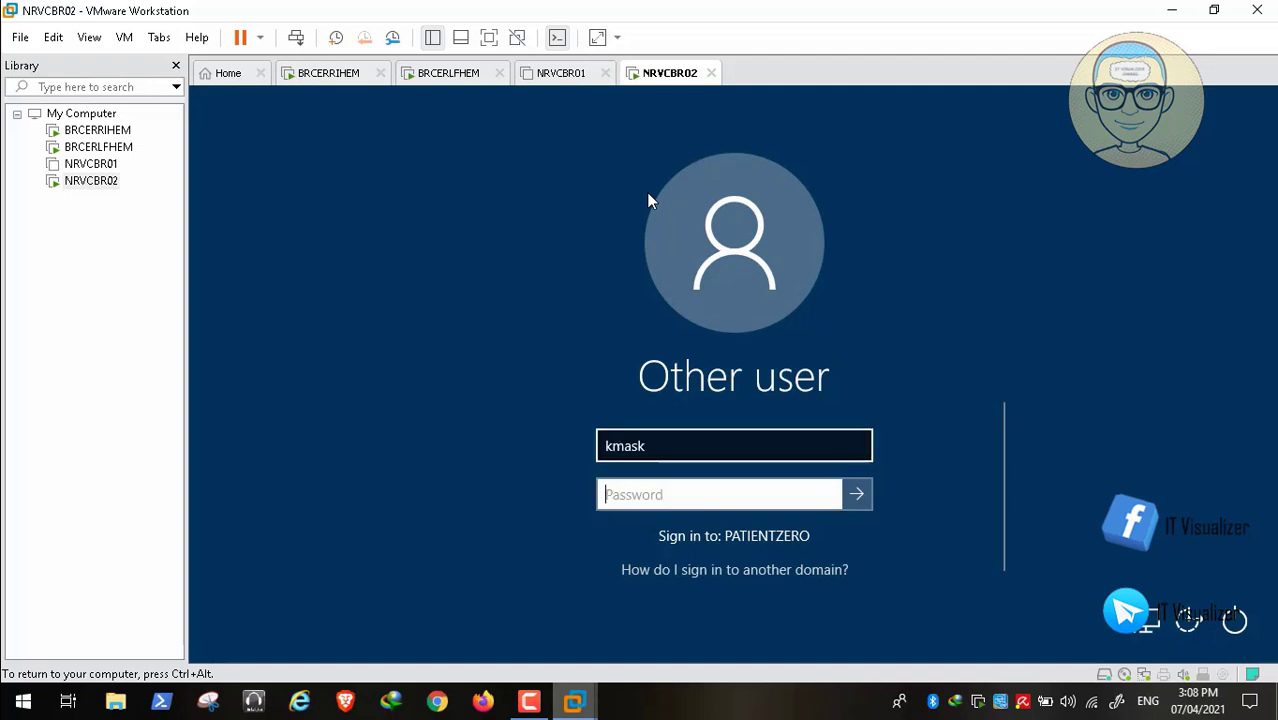
text(•)
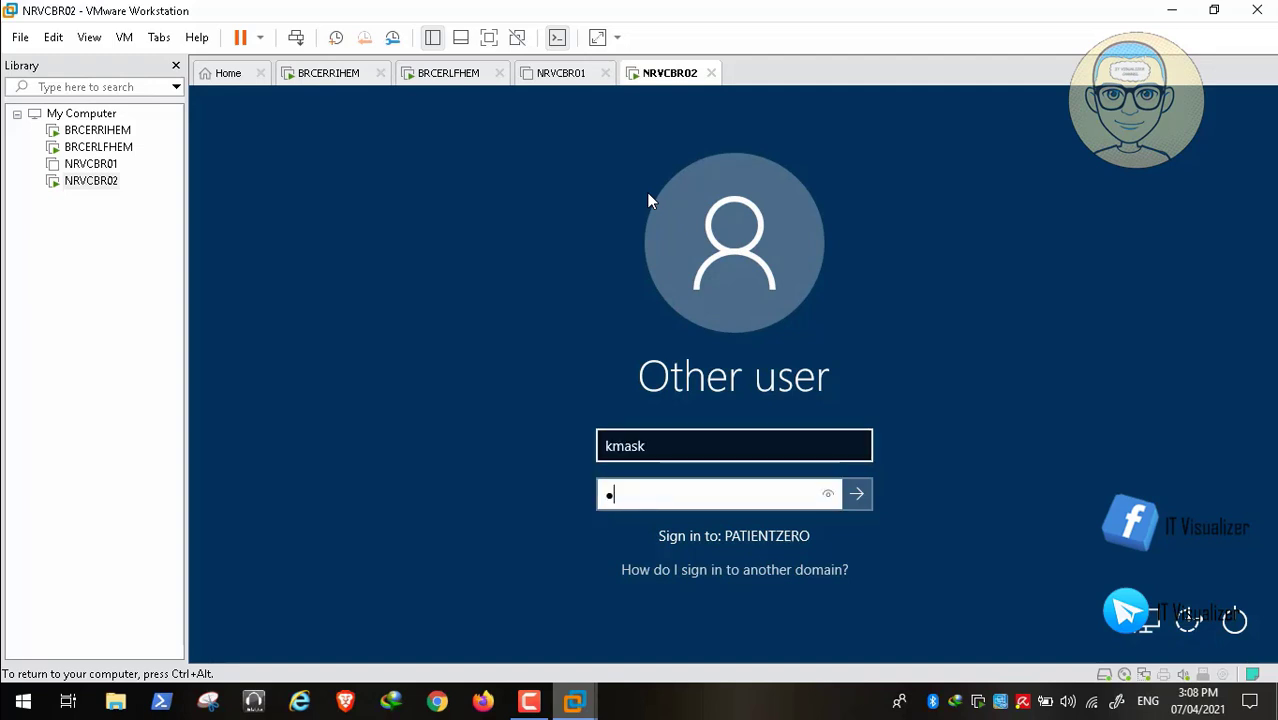
text(••••)
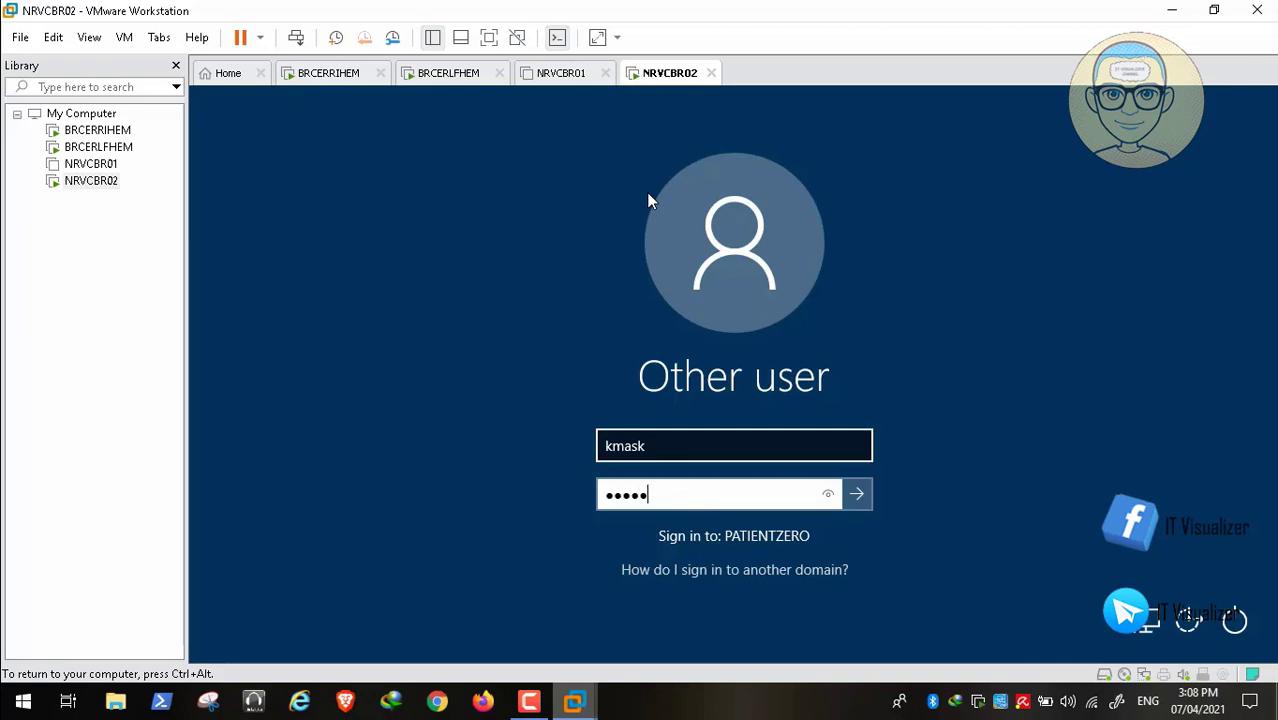
text(•••••)
key(Return)
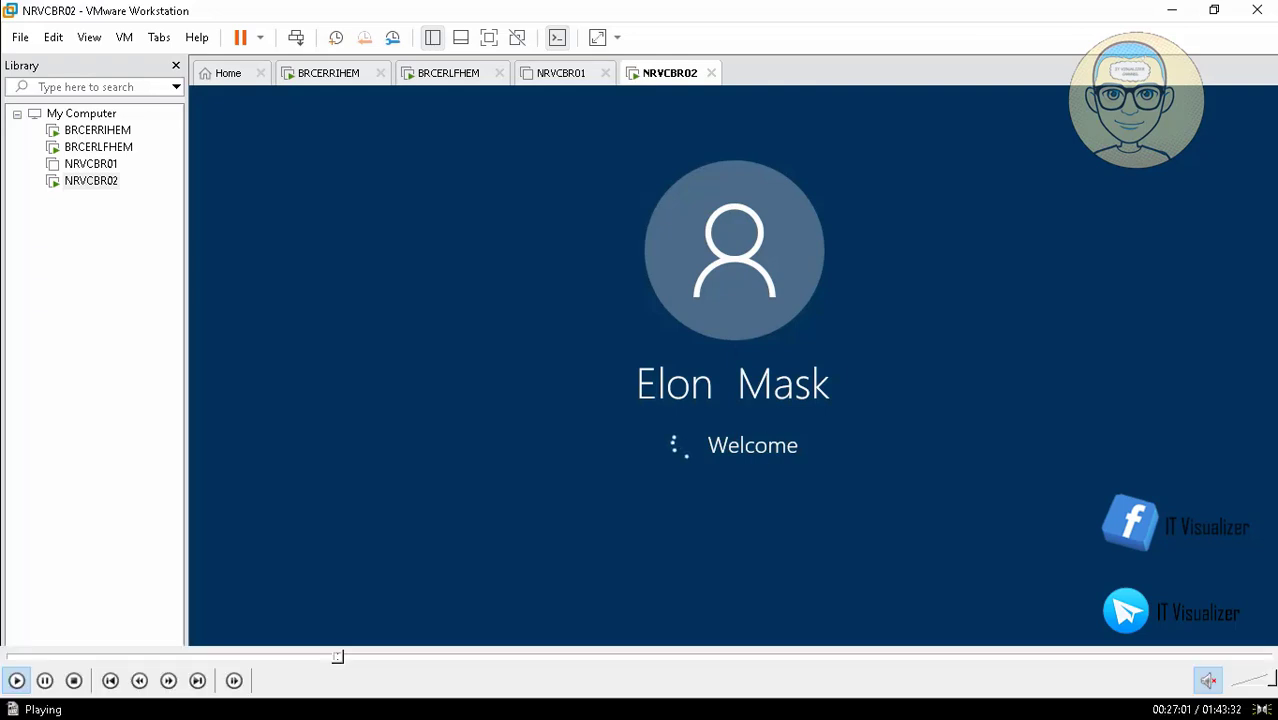
mouse_move(334, 669)
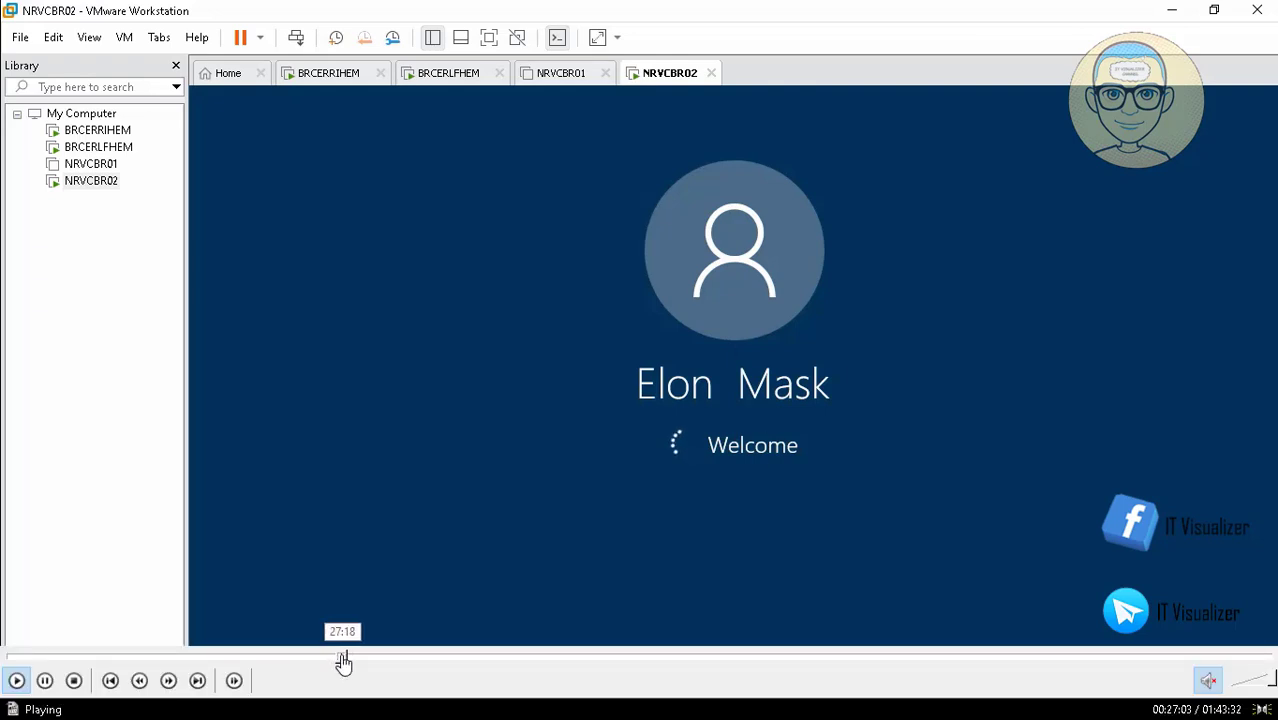
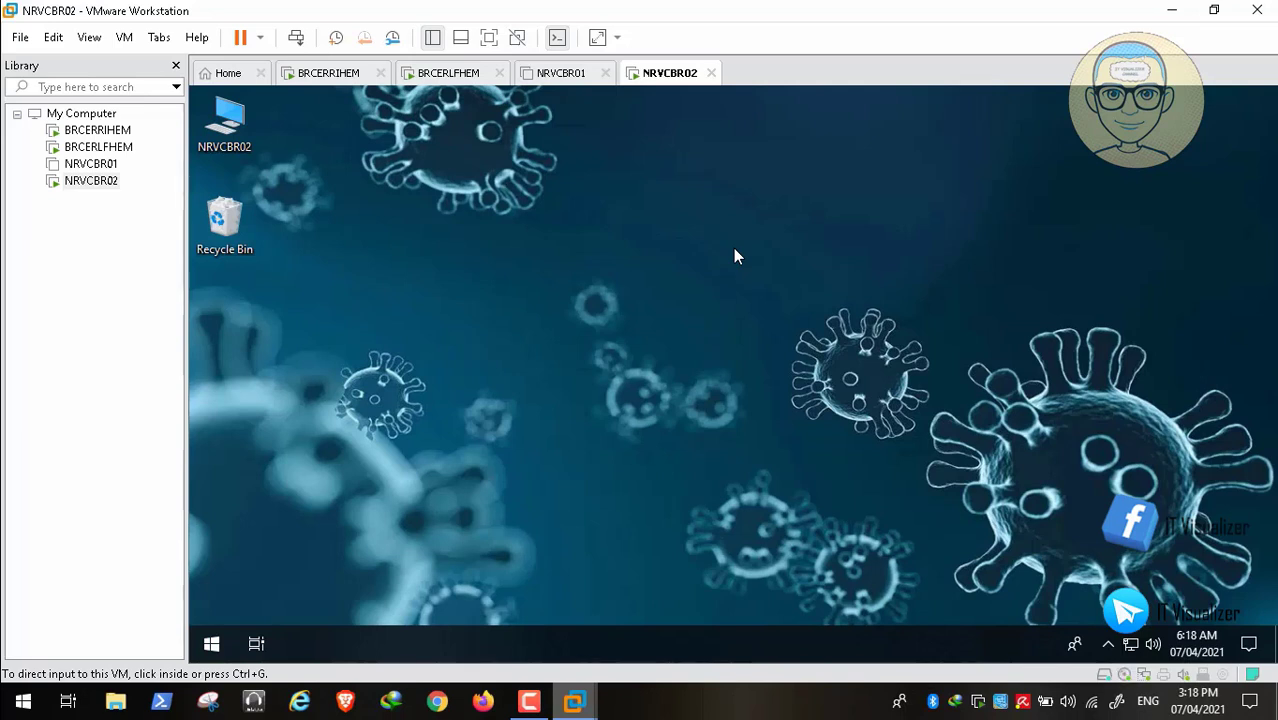
- Open This PC on the NRVCBR02 guest from its desktop computer icon
click(734, 249)
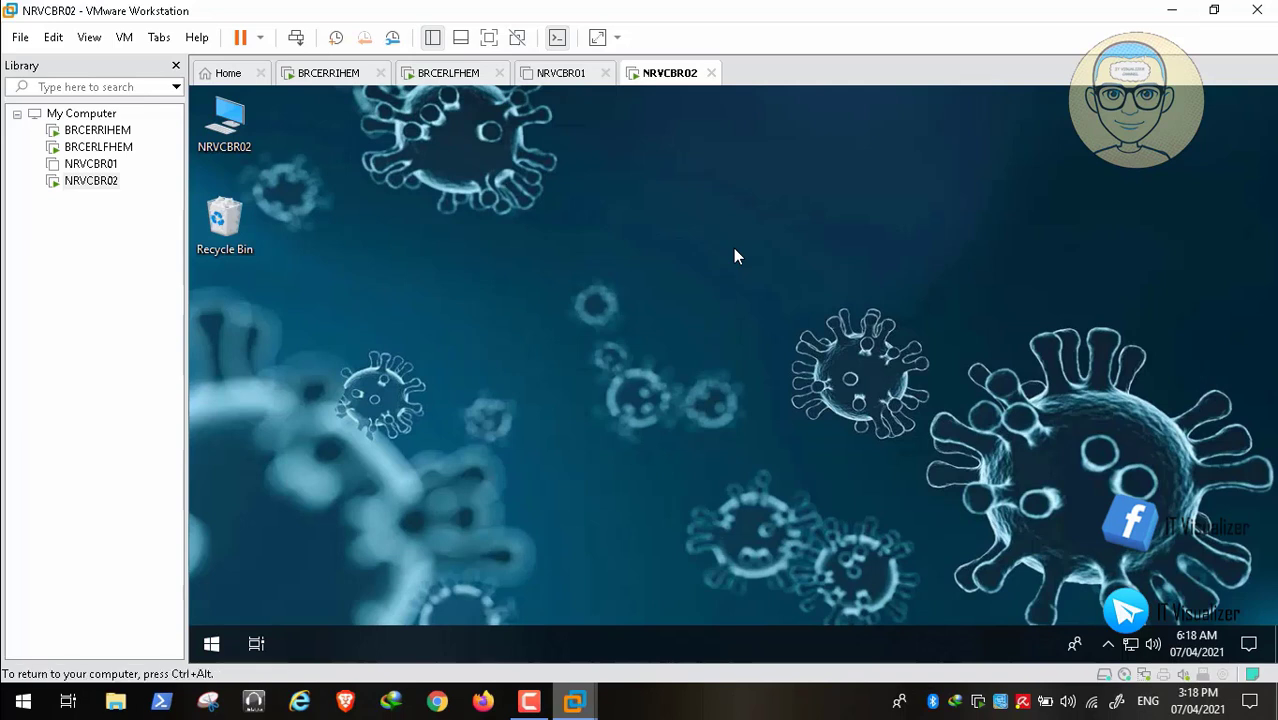
key(Up)
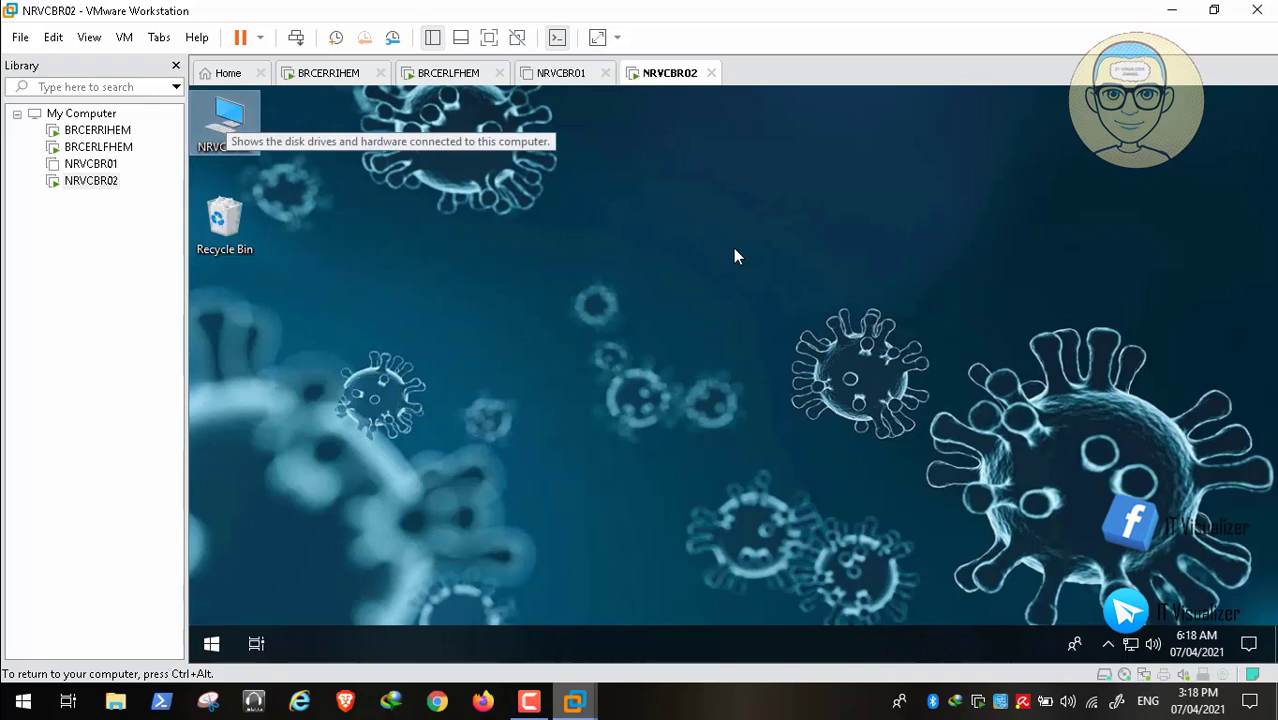
key(Return)
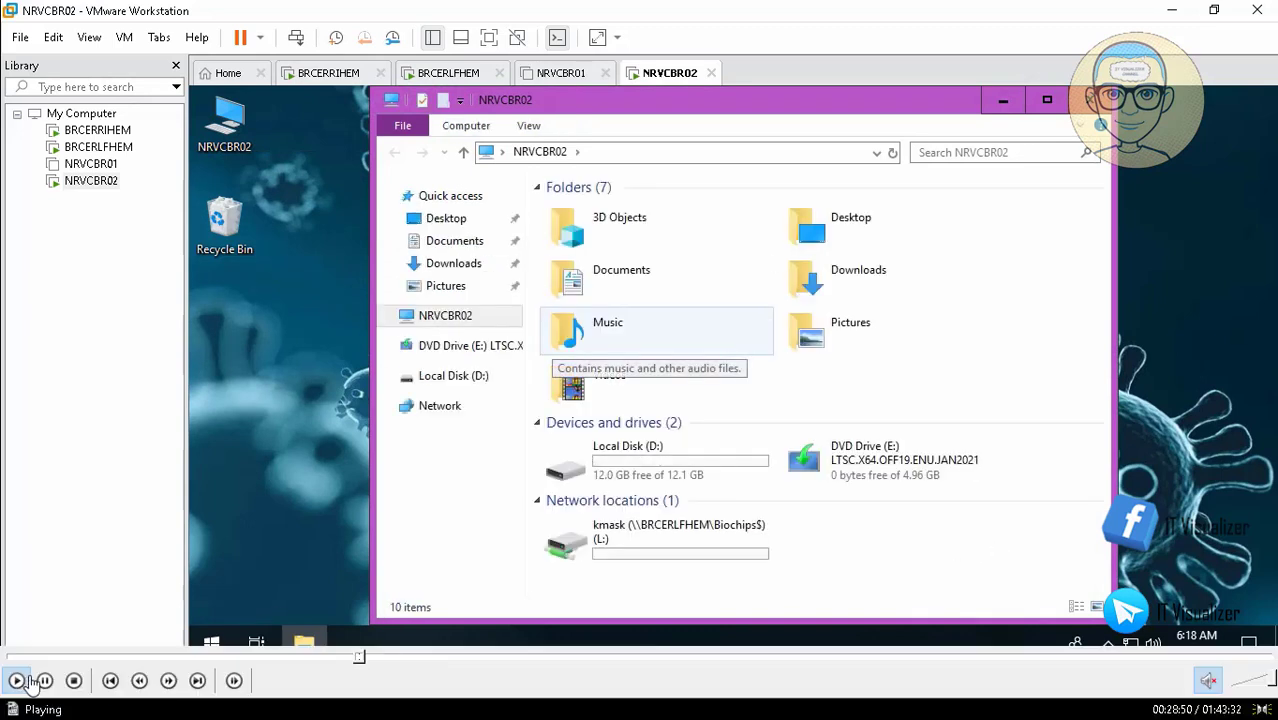
click(44, 682)
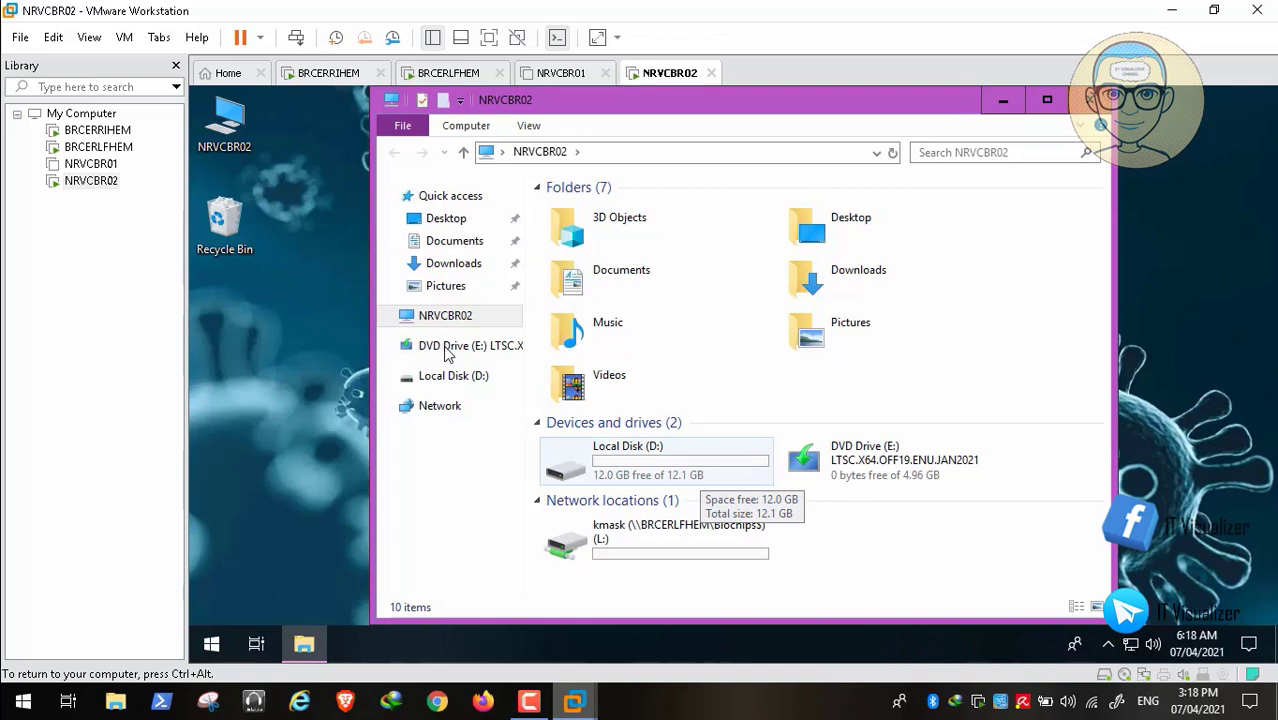
- Check Local Disk (D:) and the mapped kmask (L:) network location
mouse_move(1, 691)
click(700, 471)
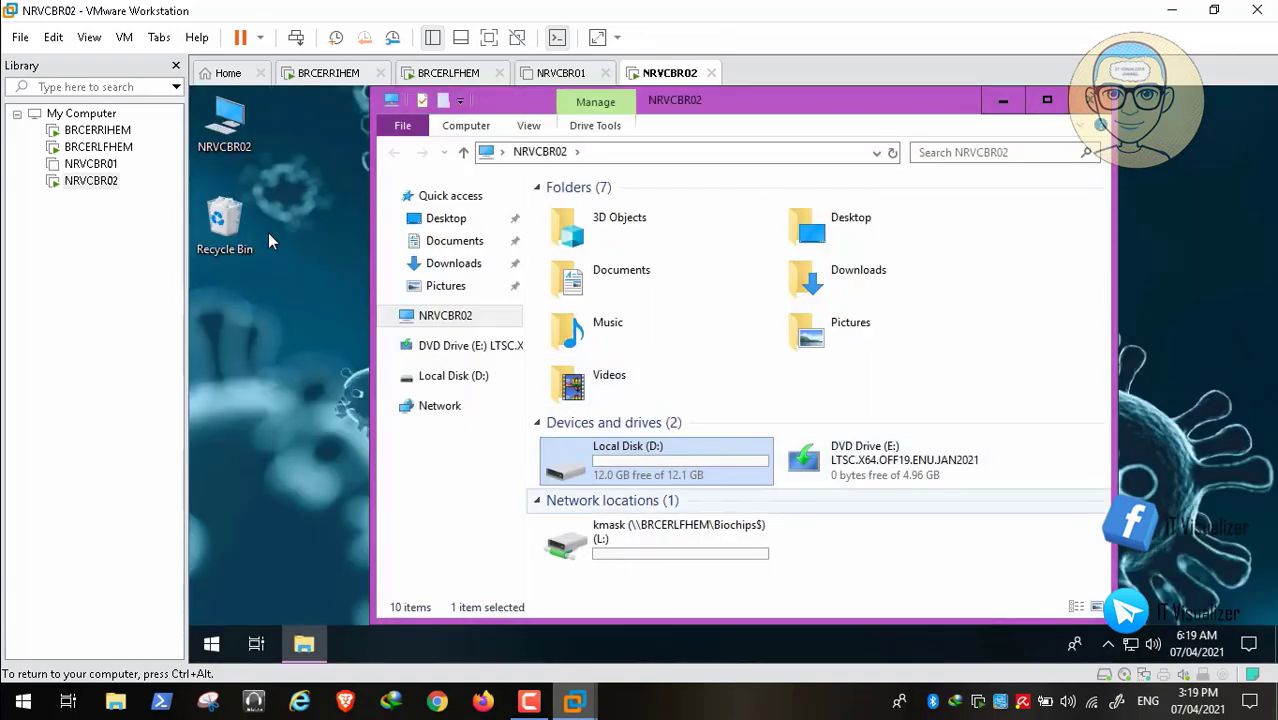
click(656, 539)
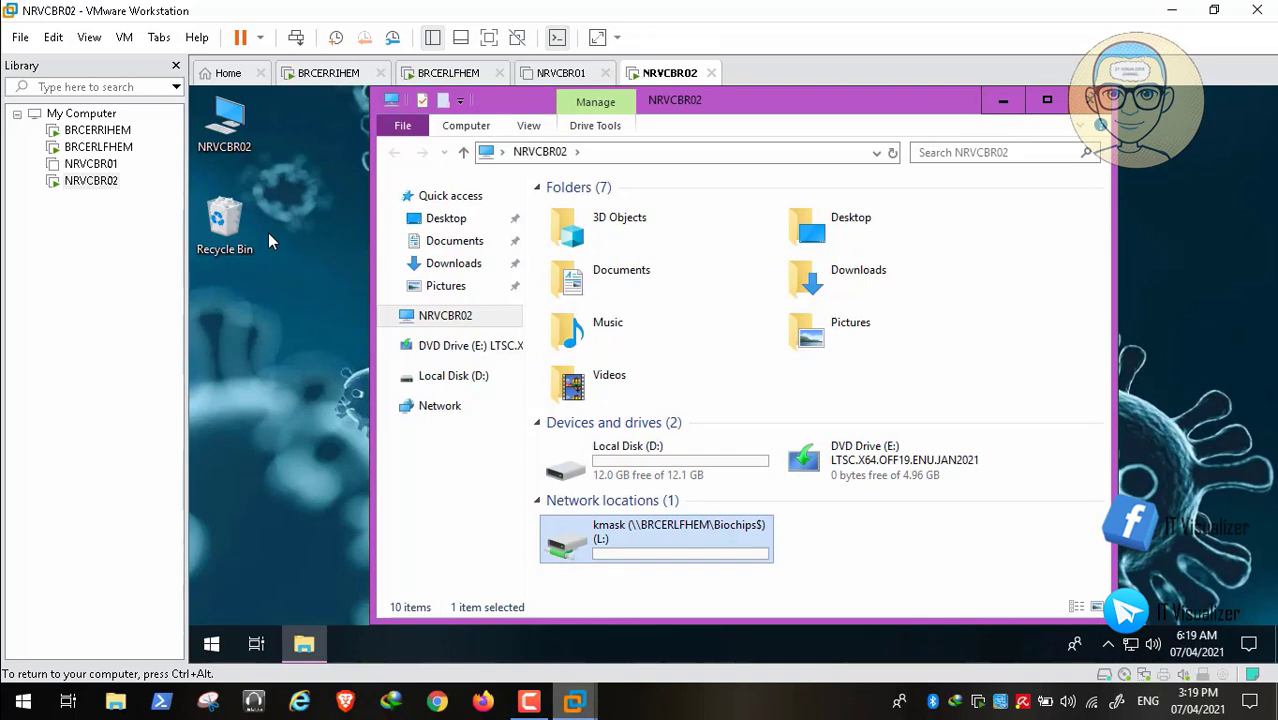
click(656, 461)
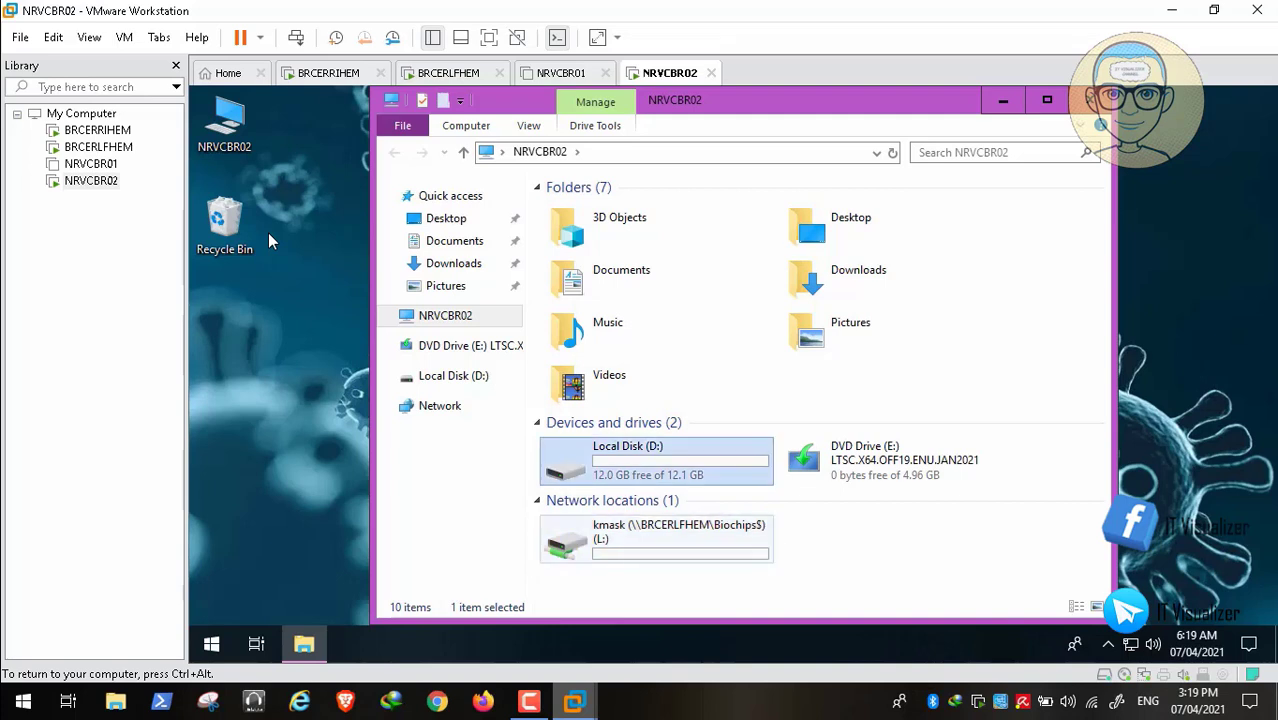
click(656, 539)
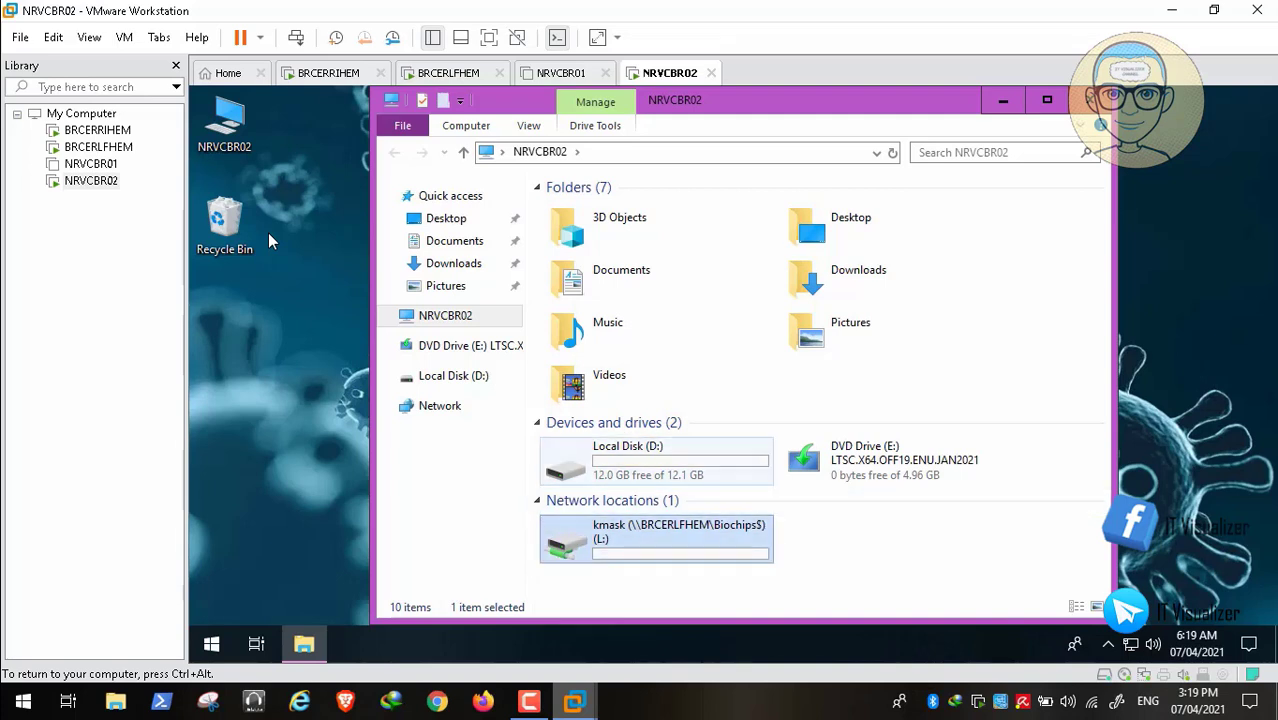
click(656, 461)
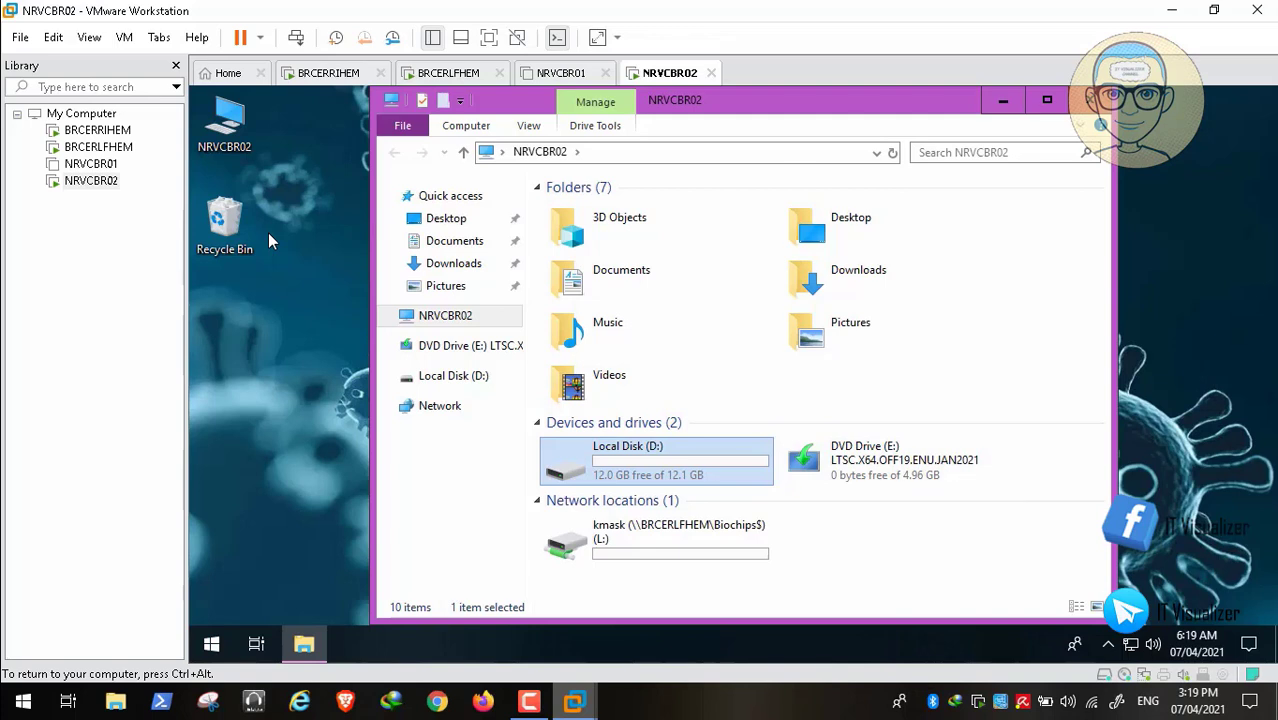
key(Return)
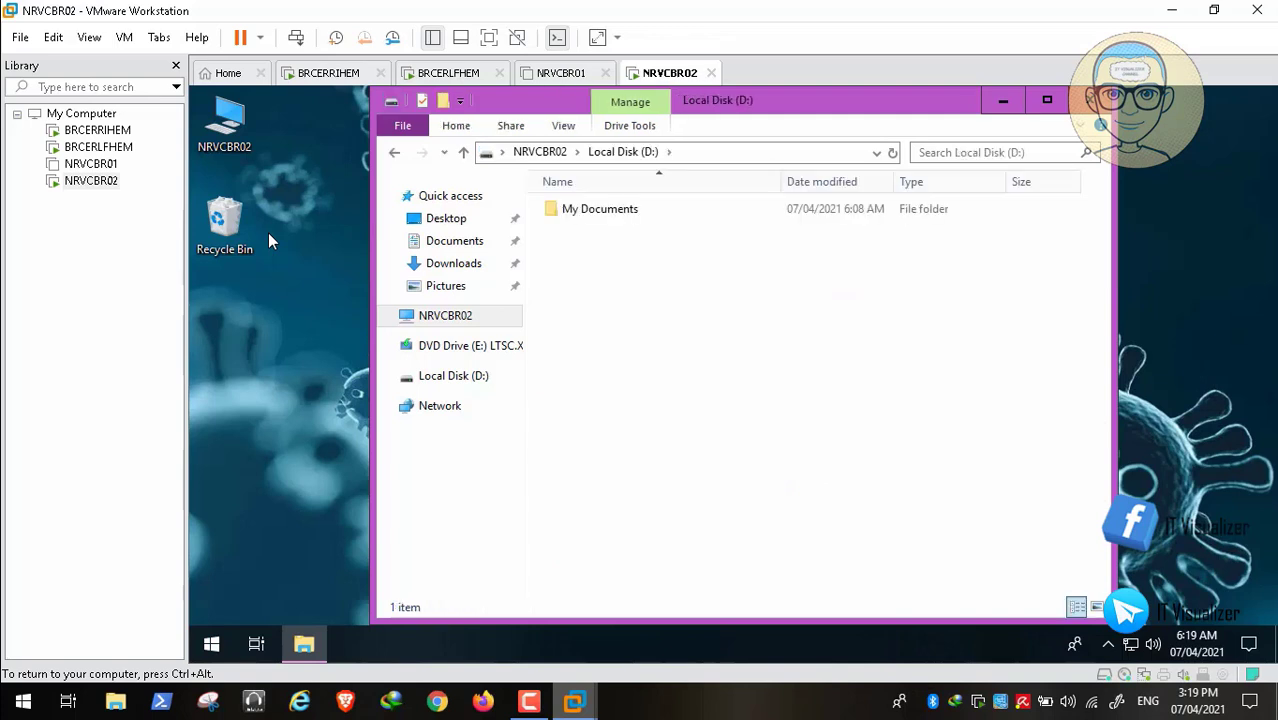
key(Down)
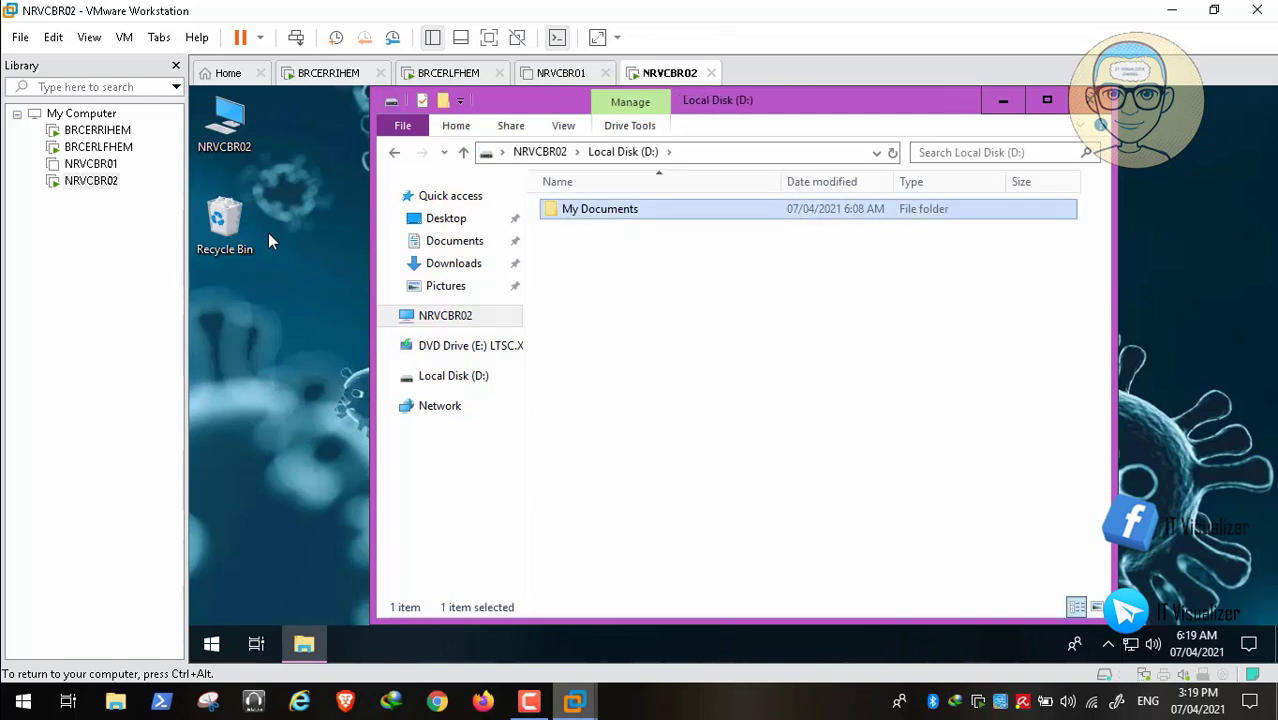
key(Return)
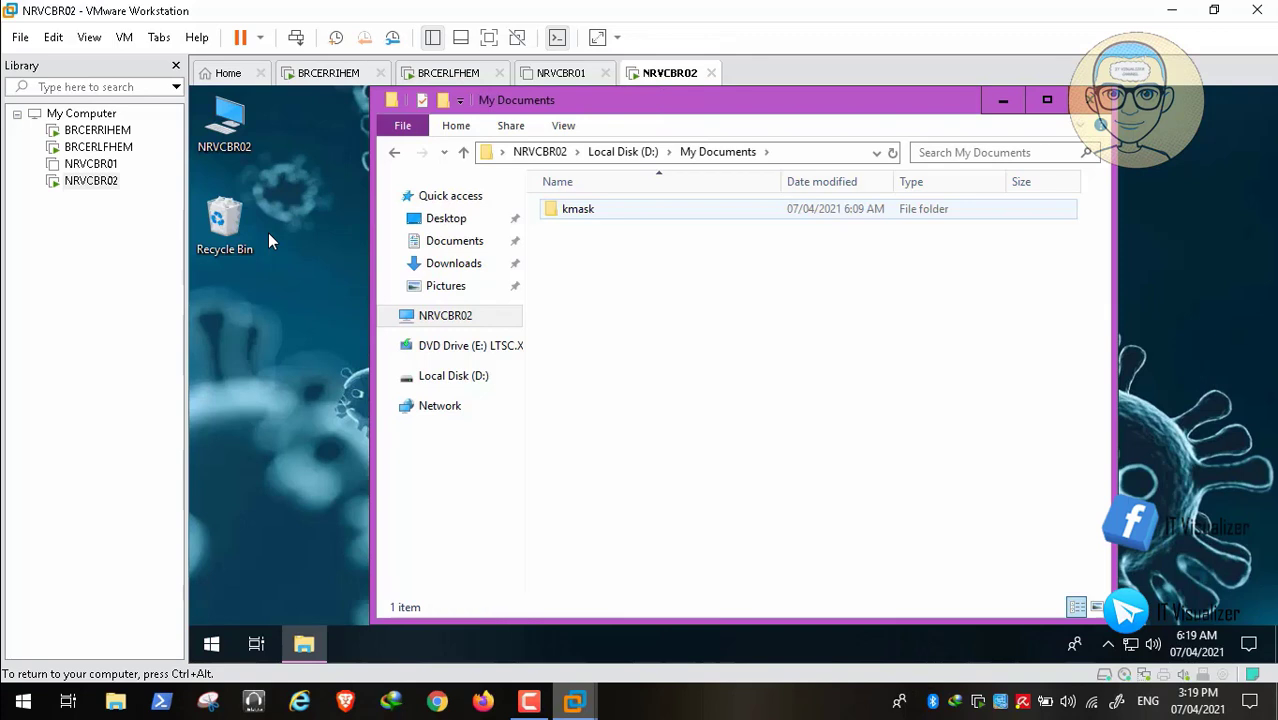
key(Down)
key(Return)
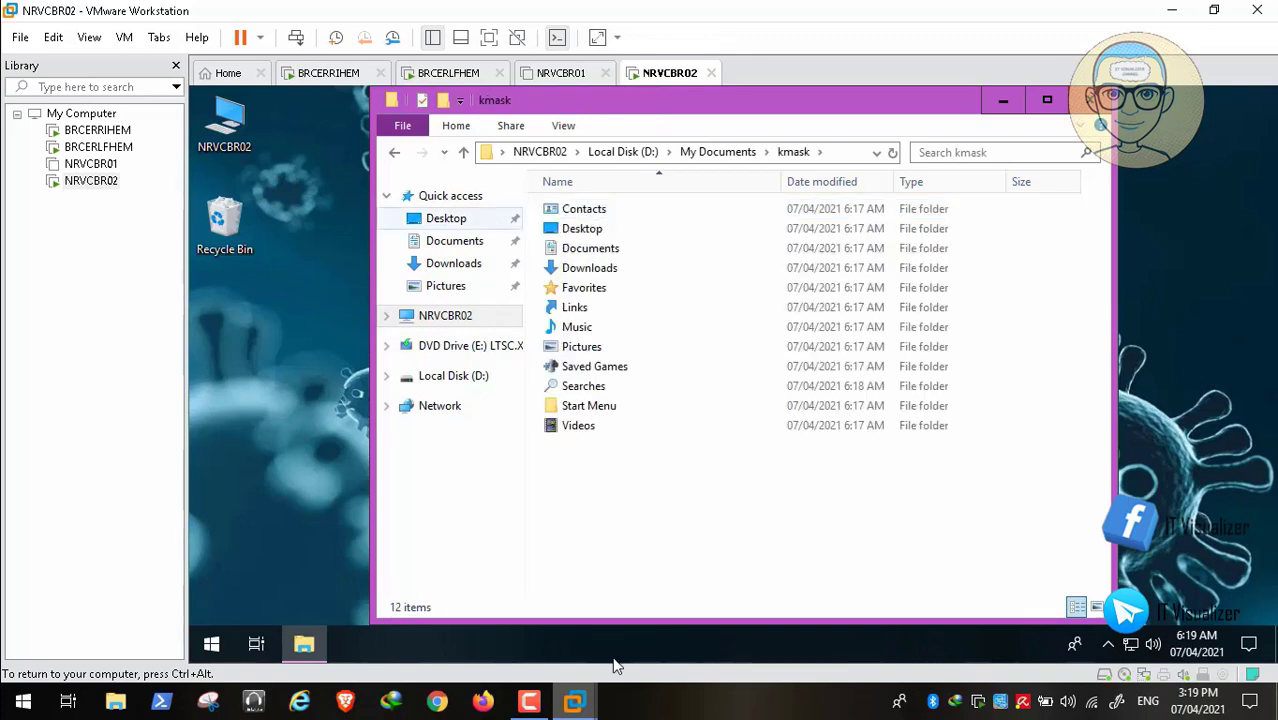
key(shift+Tab)
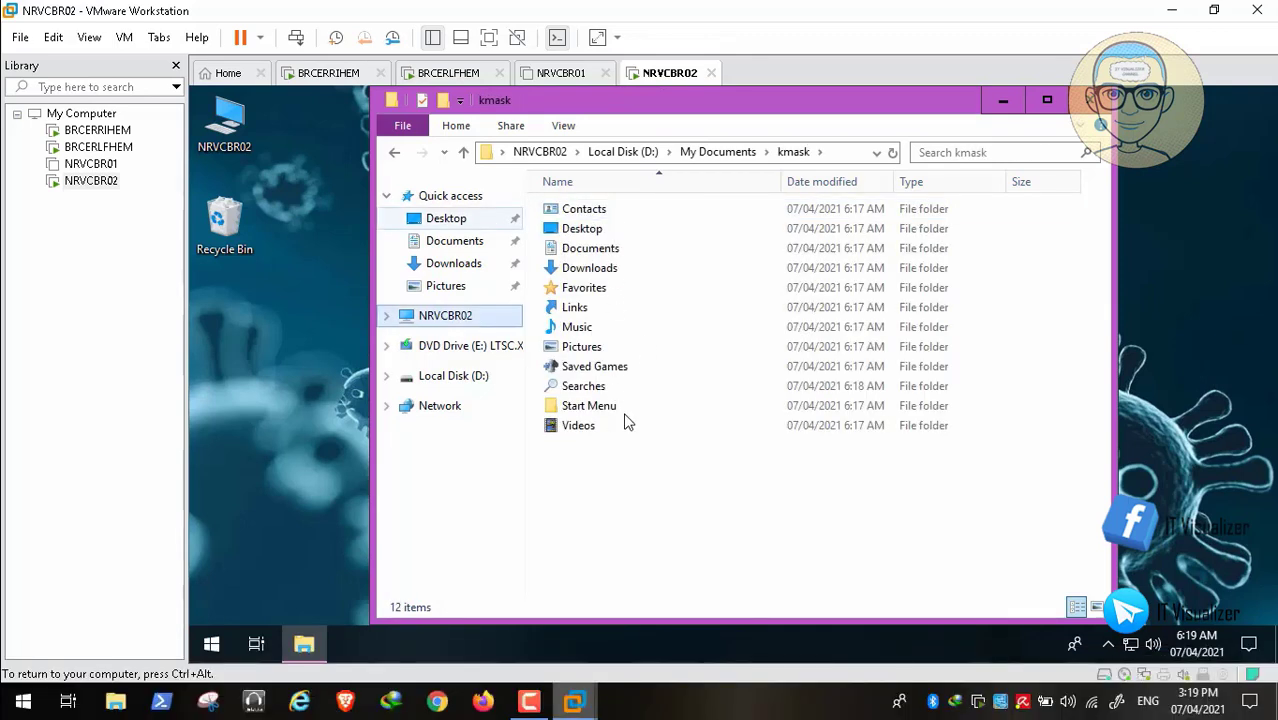
key(Up)
key(Up)
key(Up)
key(Up)
key(shift+F10)
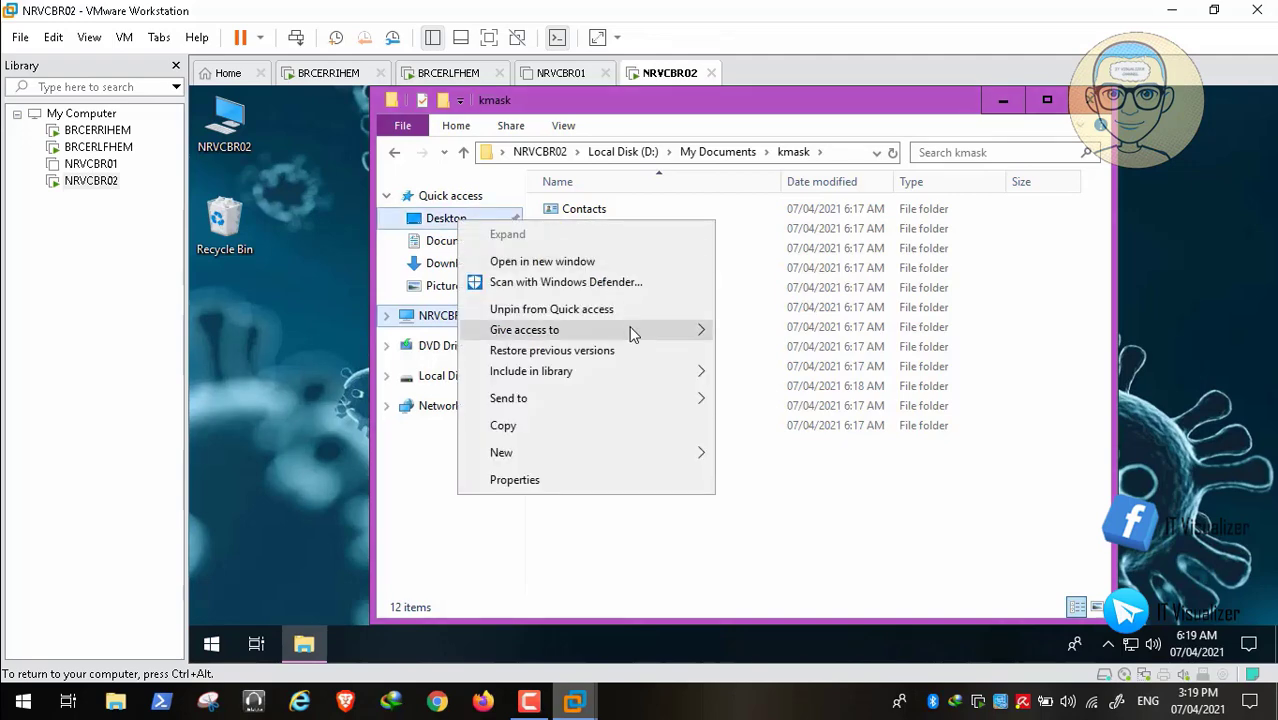
key(Down)
key(Down)
key(Down)
key(Down)
key(Down)
key(Down)
key(Return)
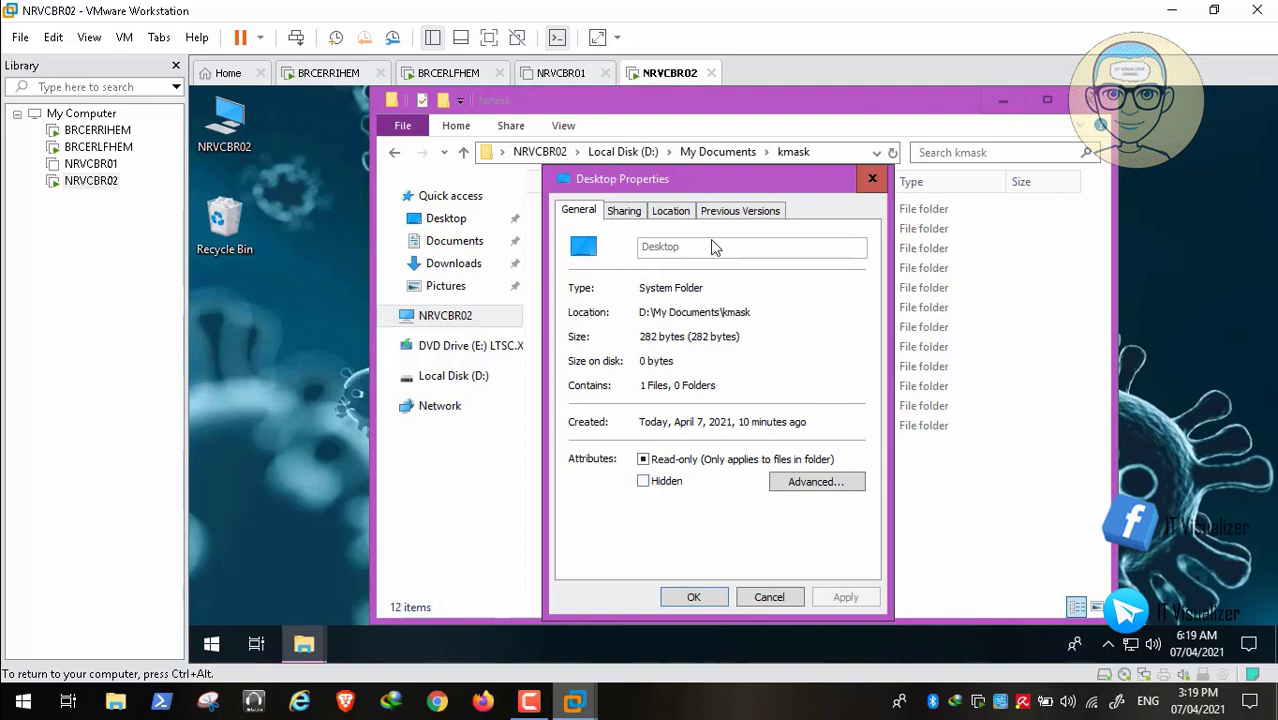
key(ctrl+Tab)
key(ctrl+Tab)
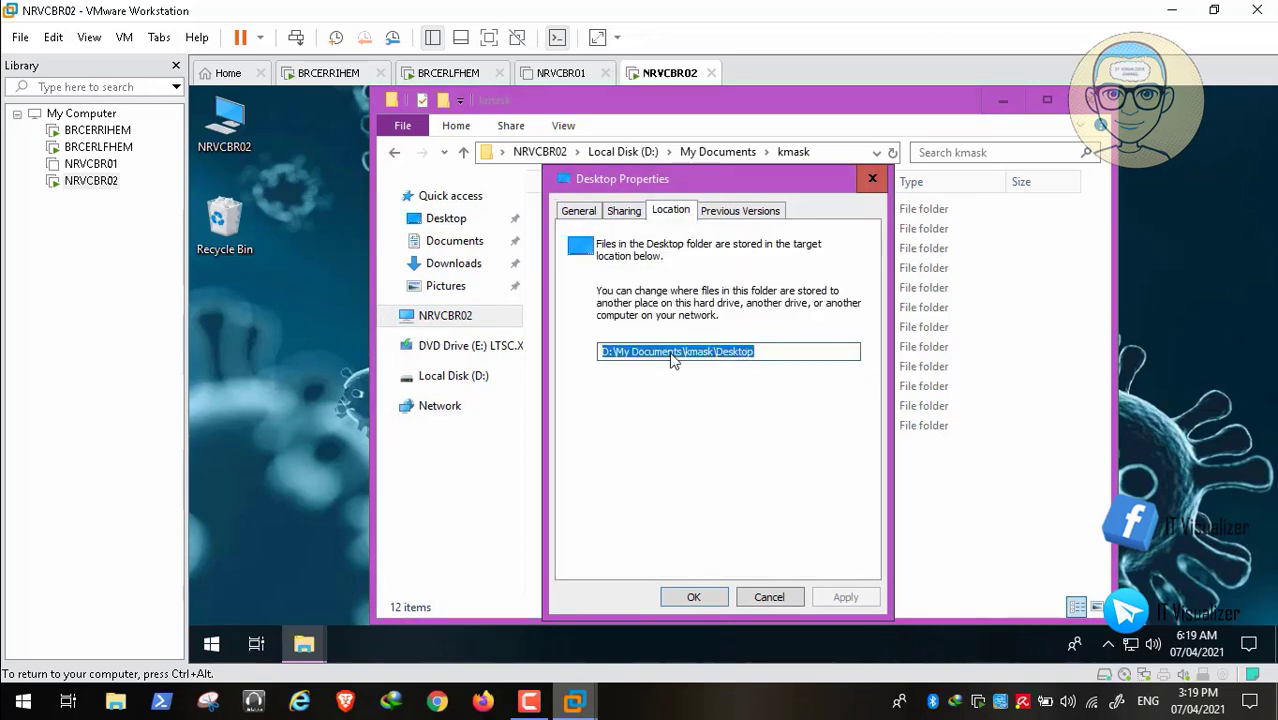
key(Escape)
click(459, 314)
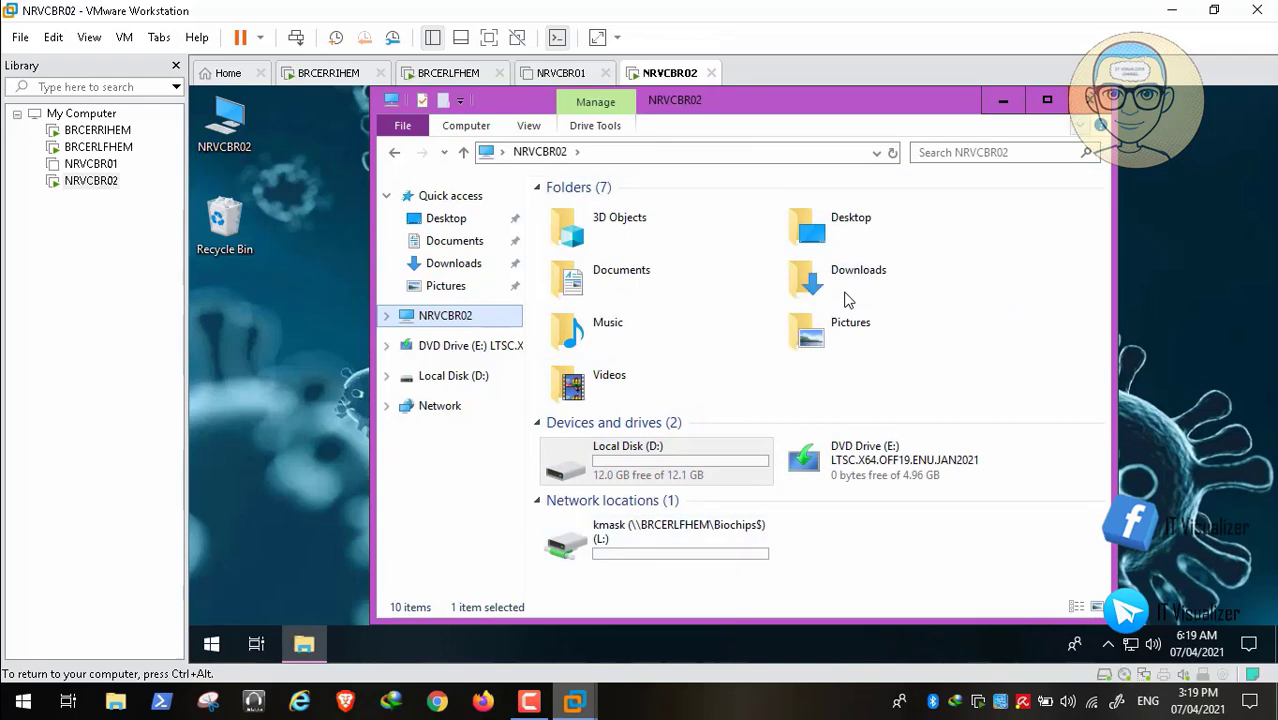
- Close File Explorer, restart NRVCBR02 from the Win+X power options, then send Ctrl+Alt+Del
key(alt+F4)
key(super)
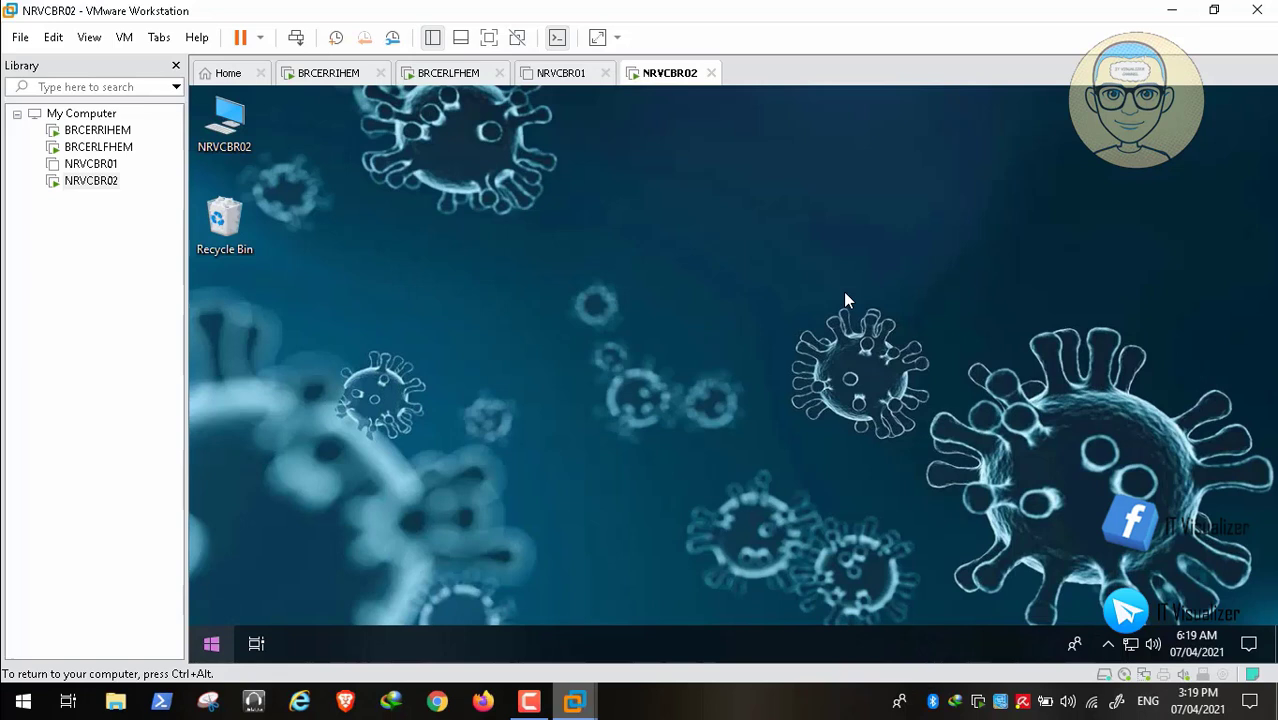
key(super+x)
key(Up)
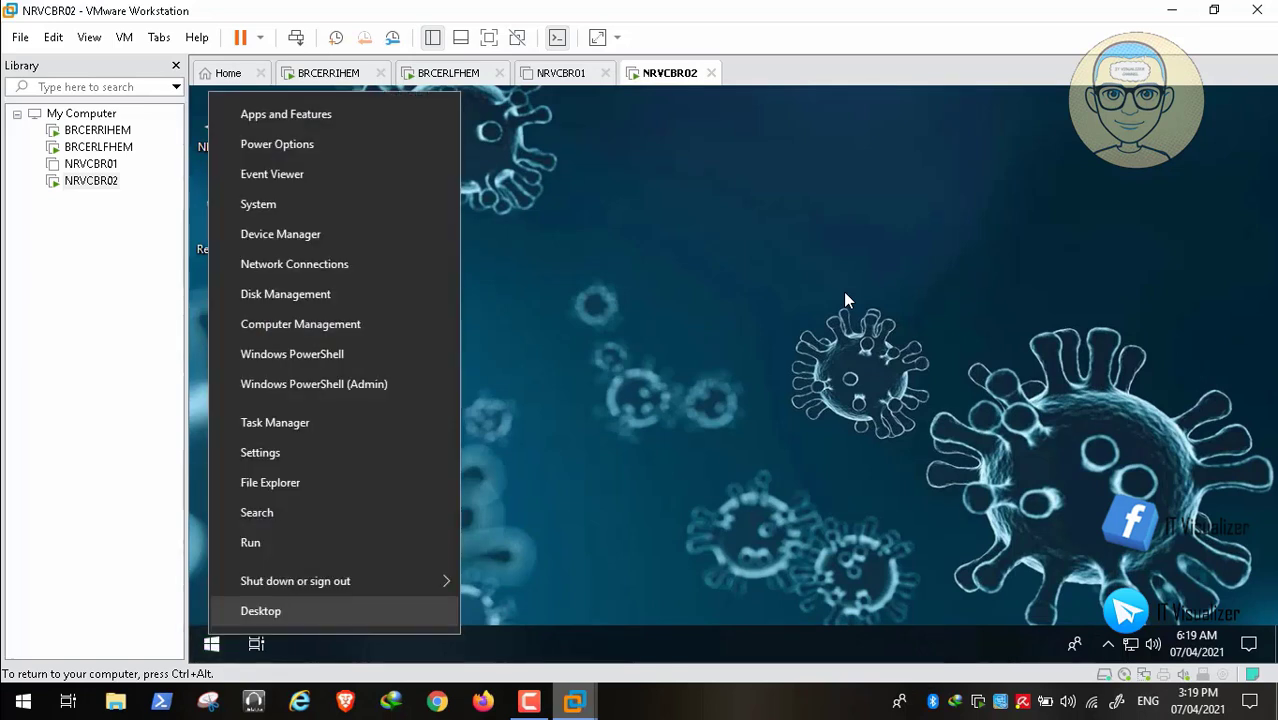
key(Up)
key(Right)
key(Up)
key(Return)
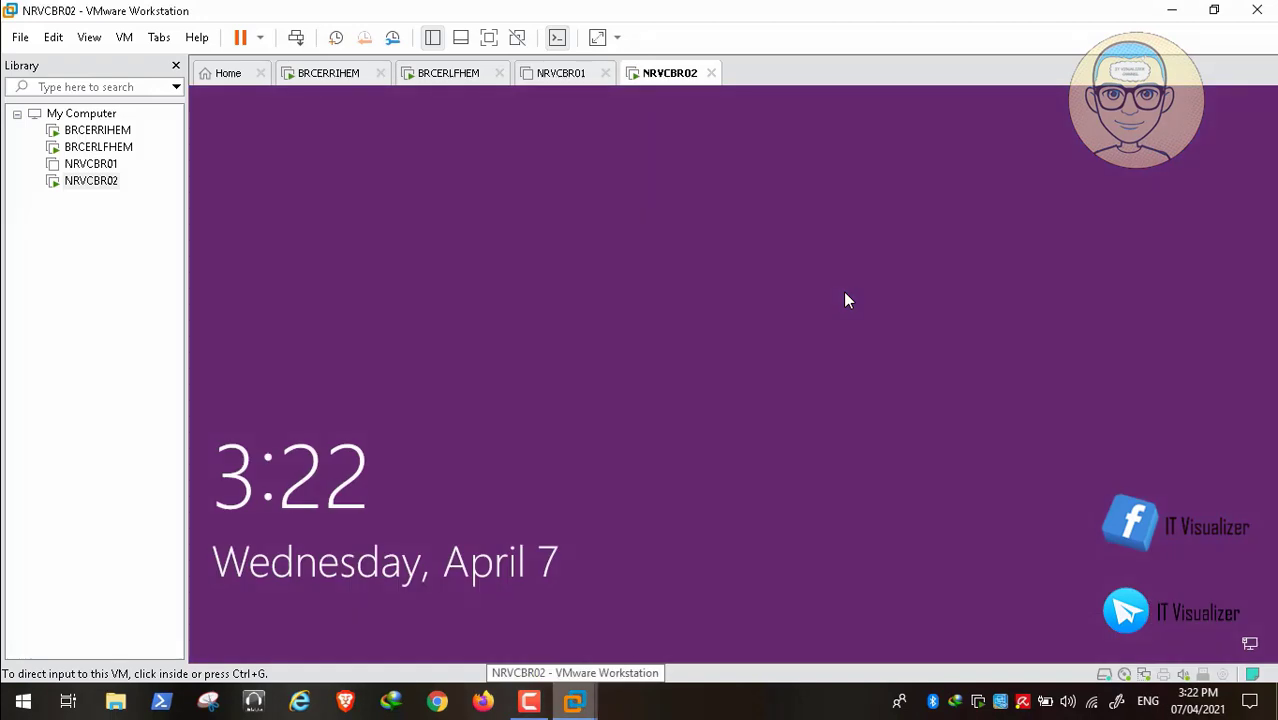
key(ctrl+alt+Insert)
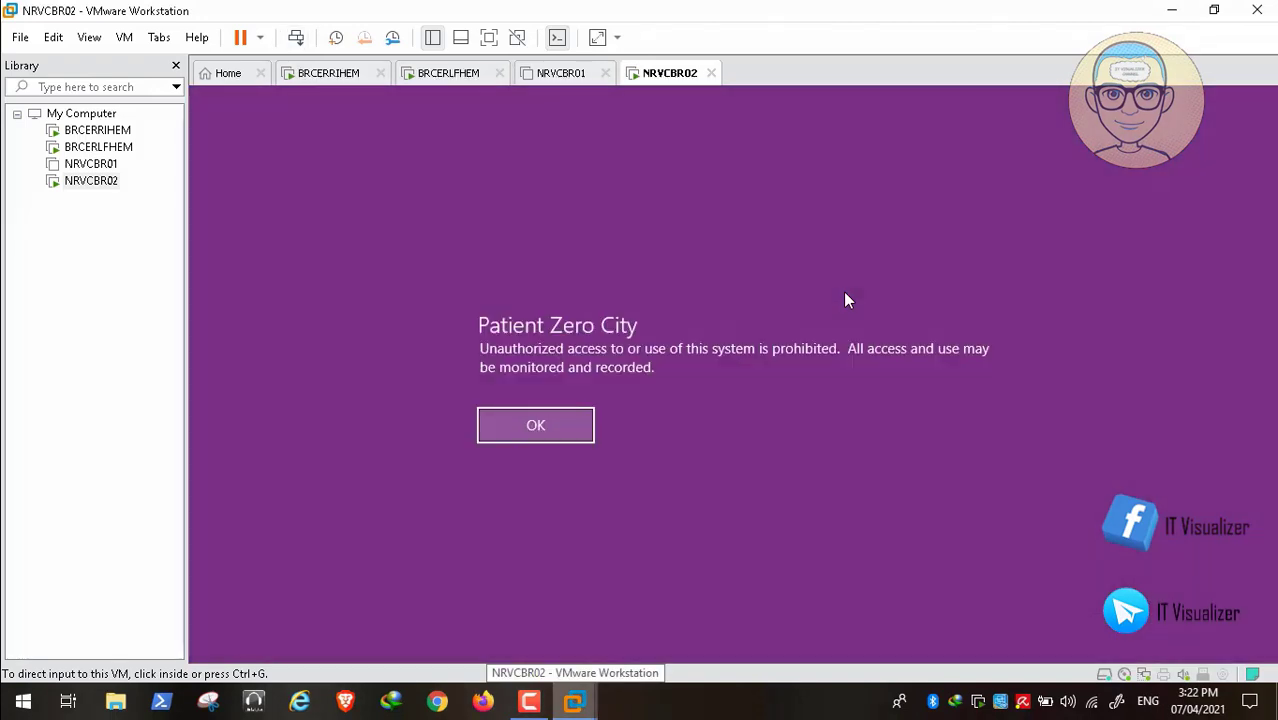
- Accept the Patient Zero City legal notice and sign in with the domain user's name and password
click(845, 293)
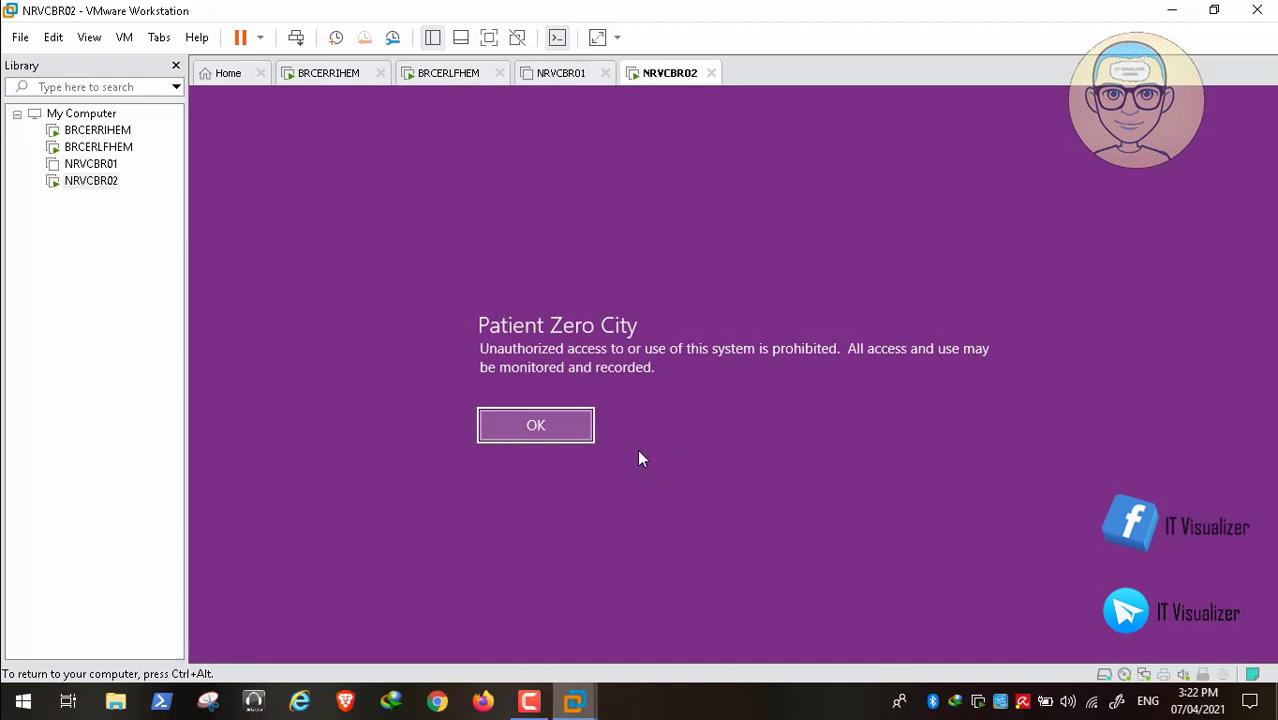
key(Return)
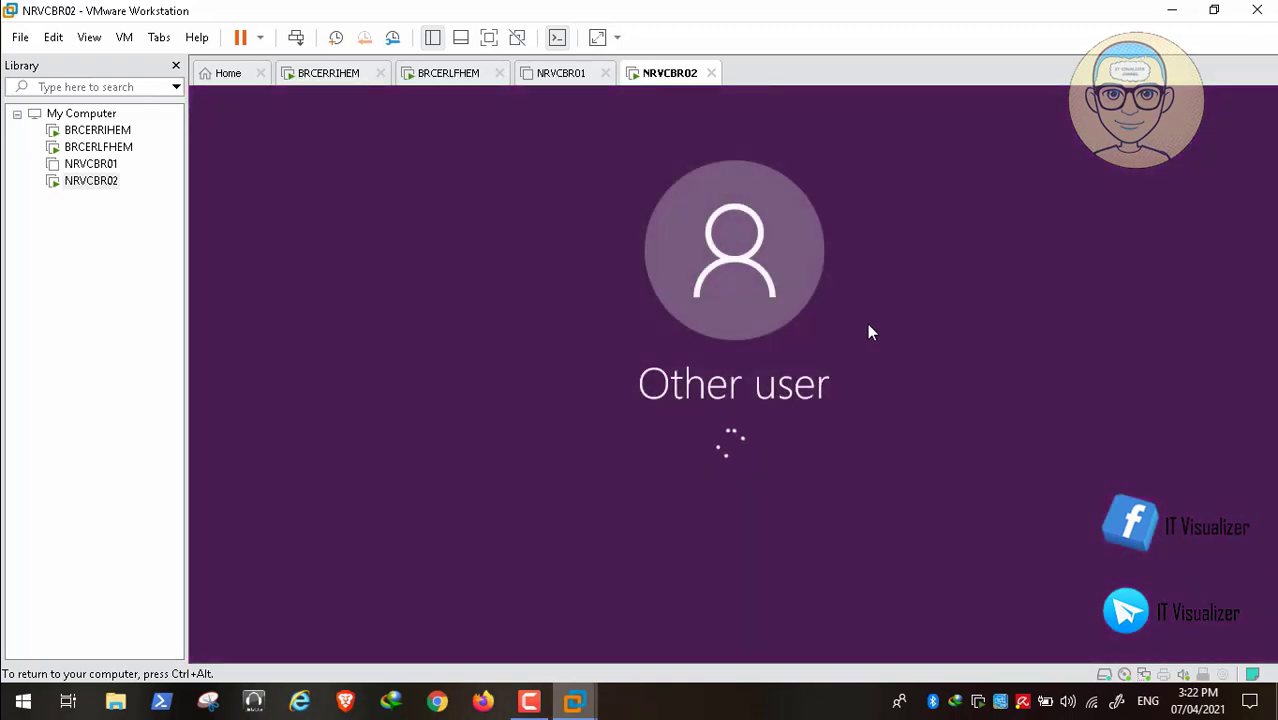
text(kmask)
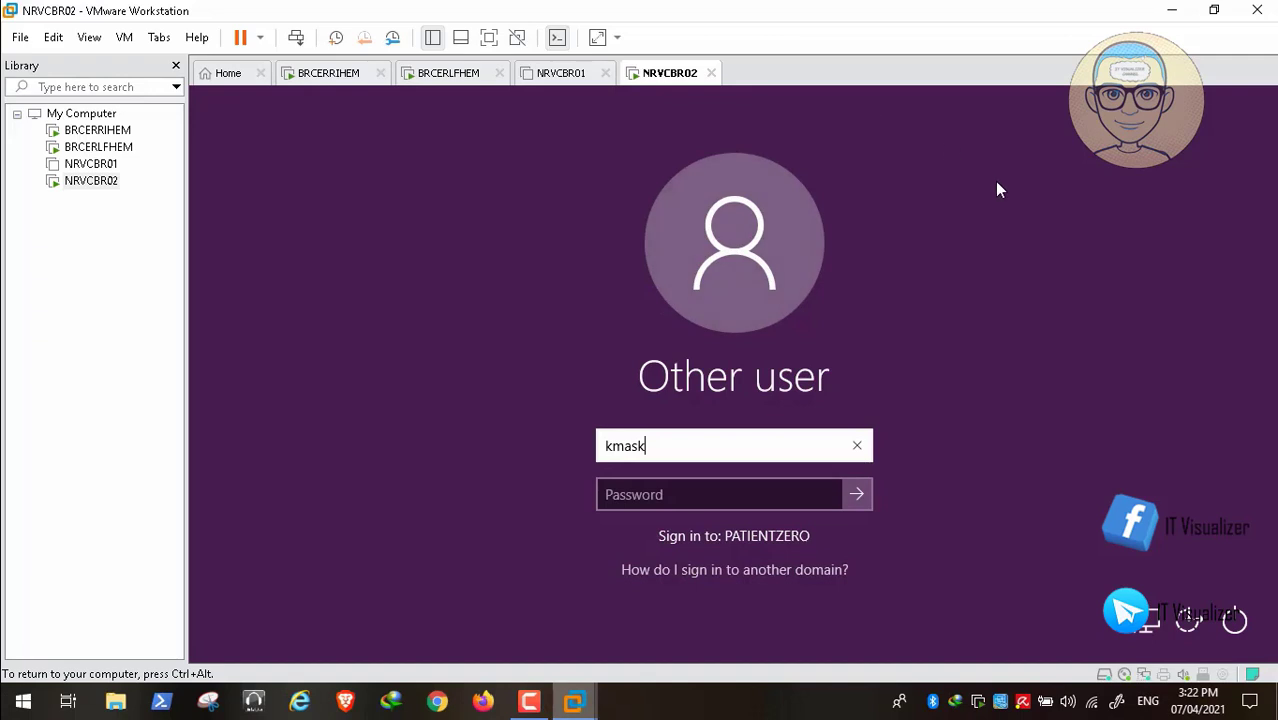
key(Tab)
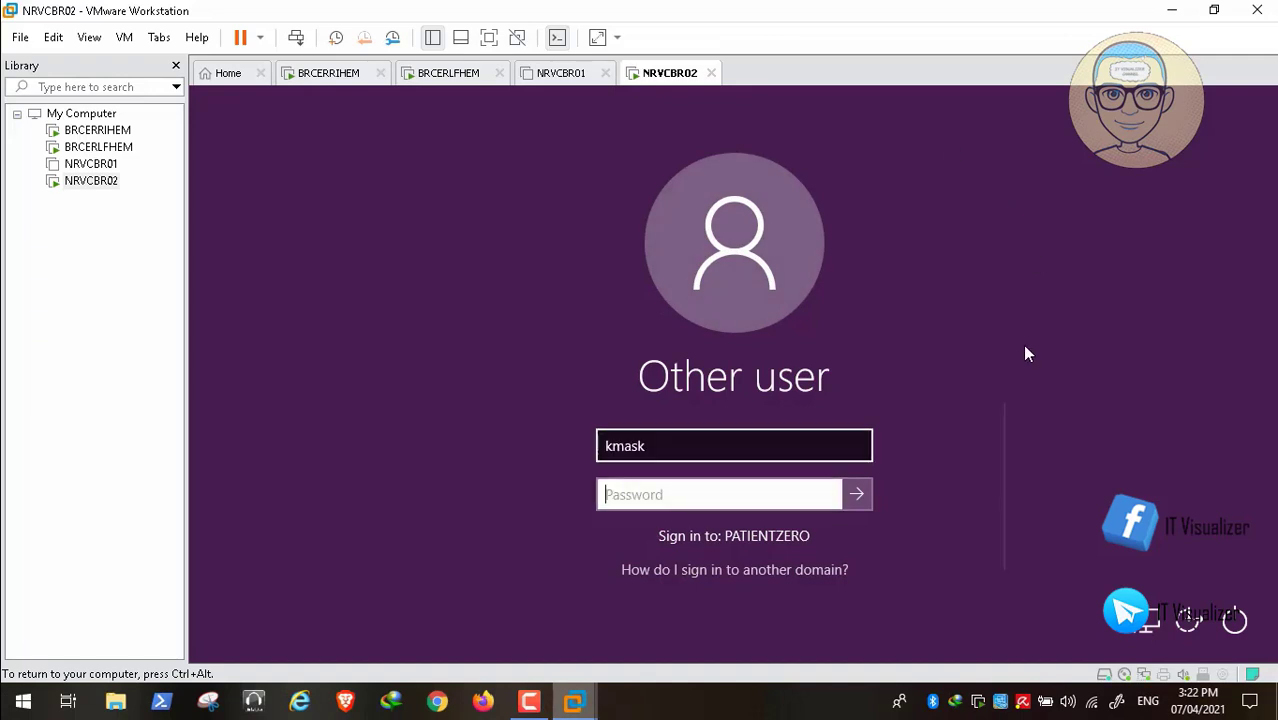
text(•••••)
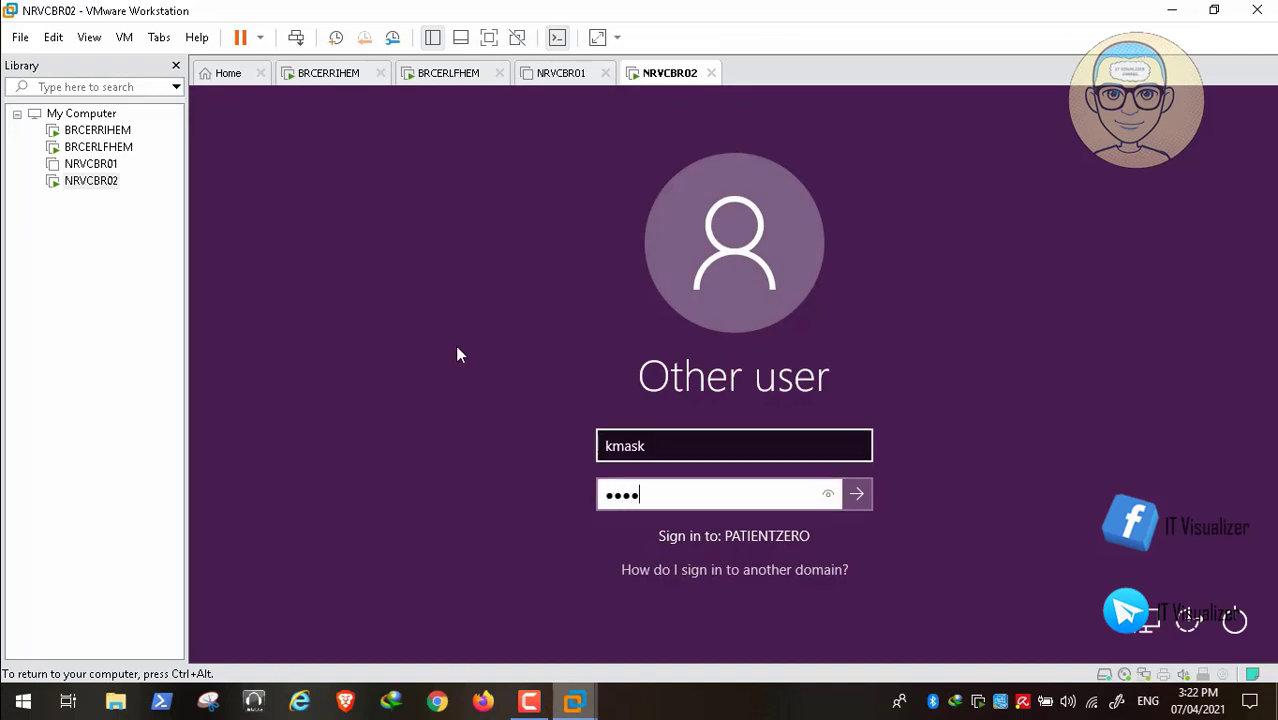
text(•••••)
key(Return)
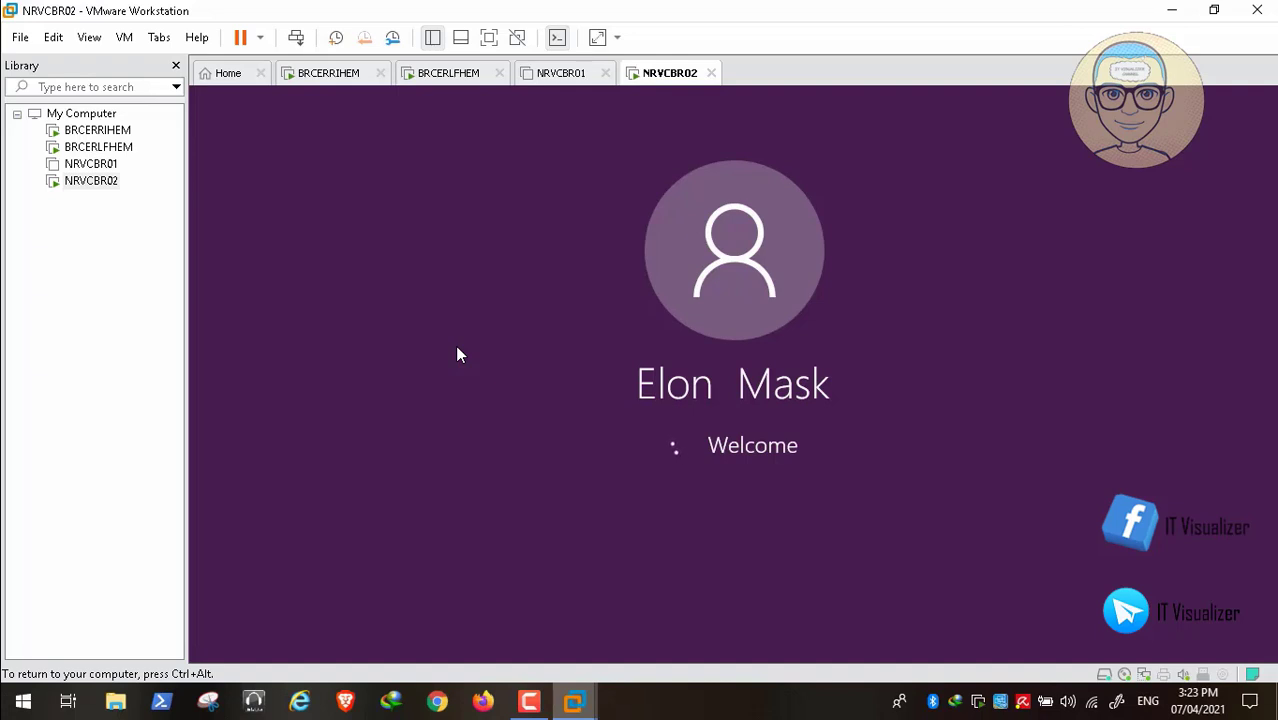
mouse_move(446, 661)
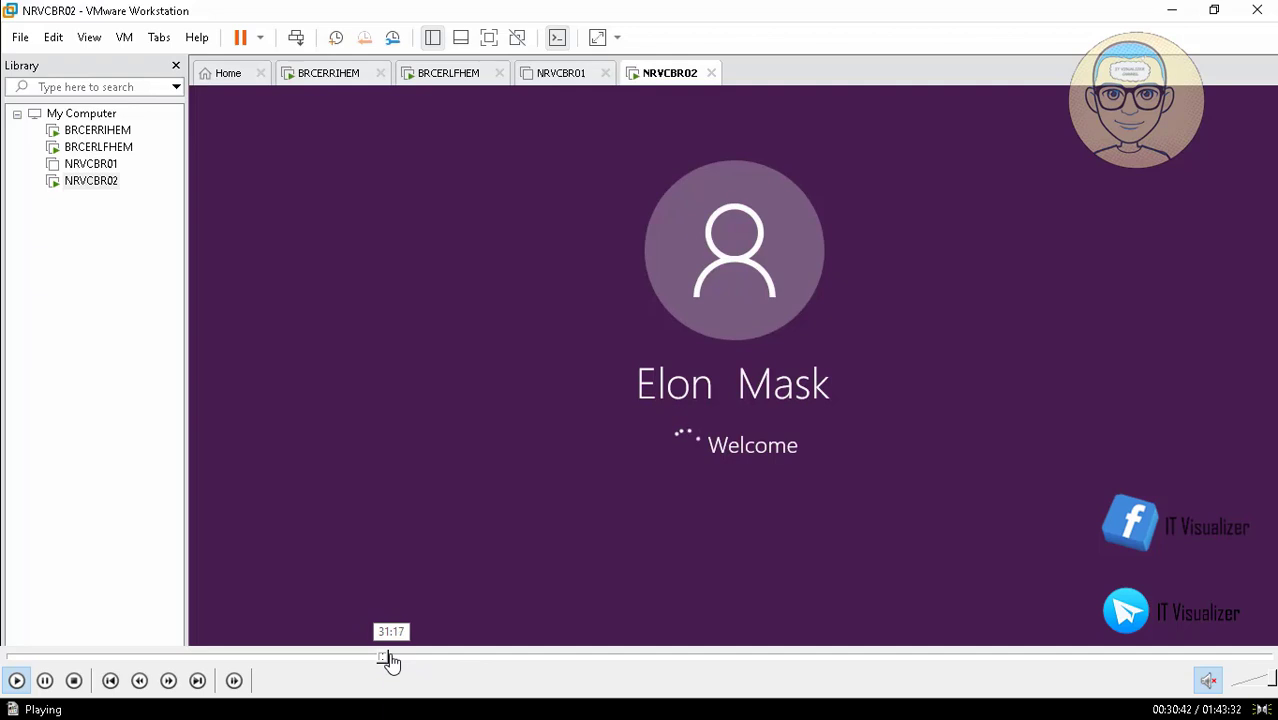
click(391, 659)
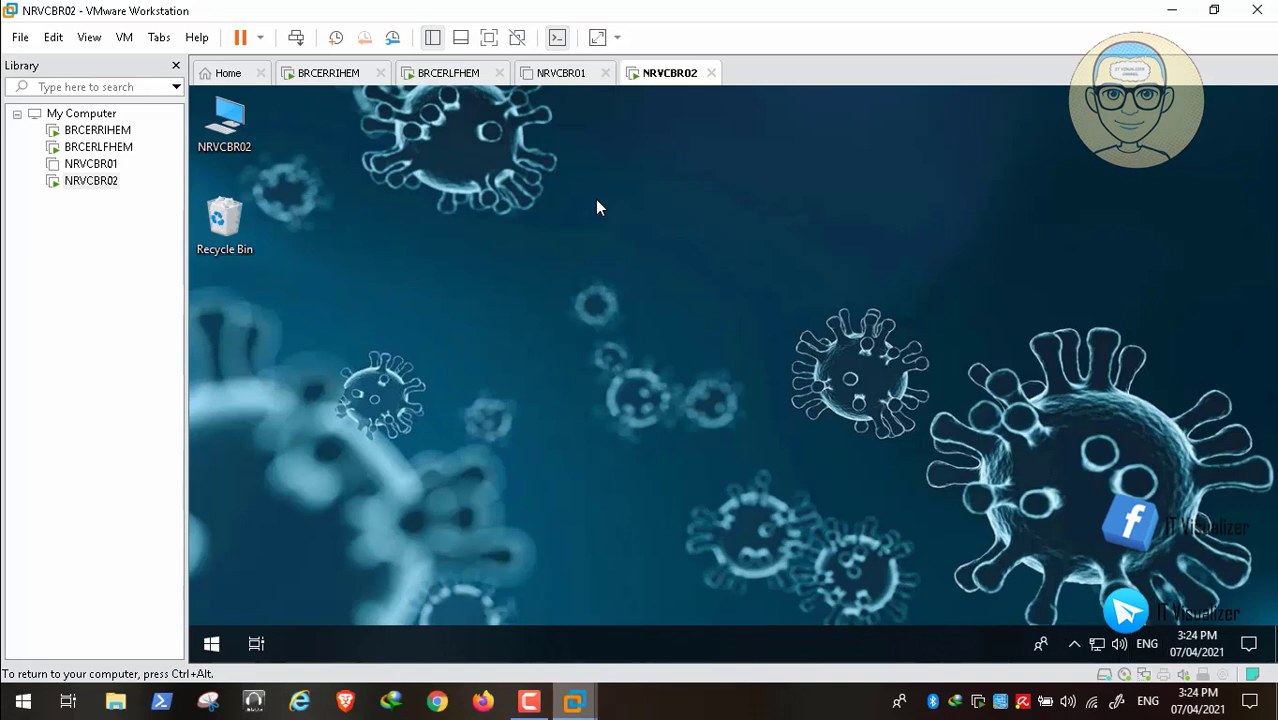
- Open NRVCBR02's This PC to check its drives, then close it
key(super+space)
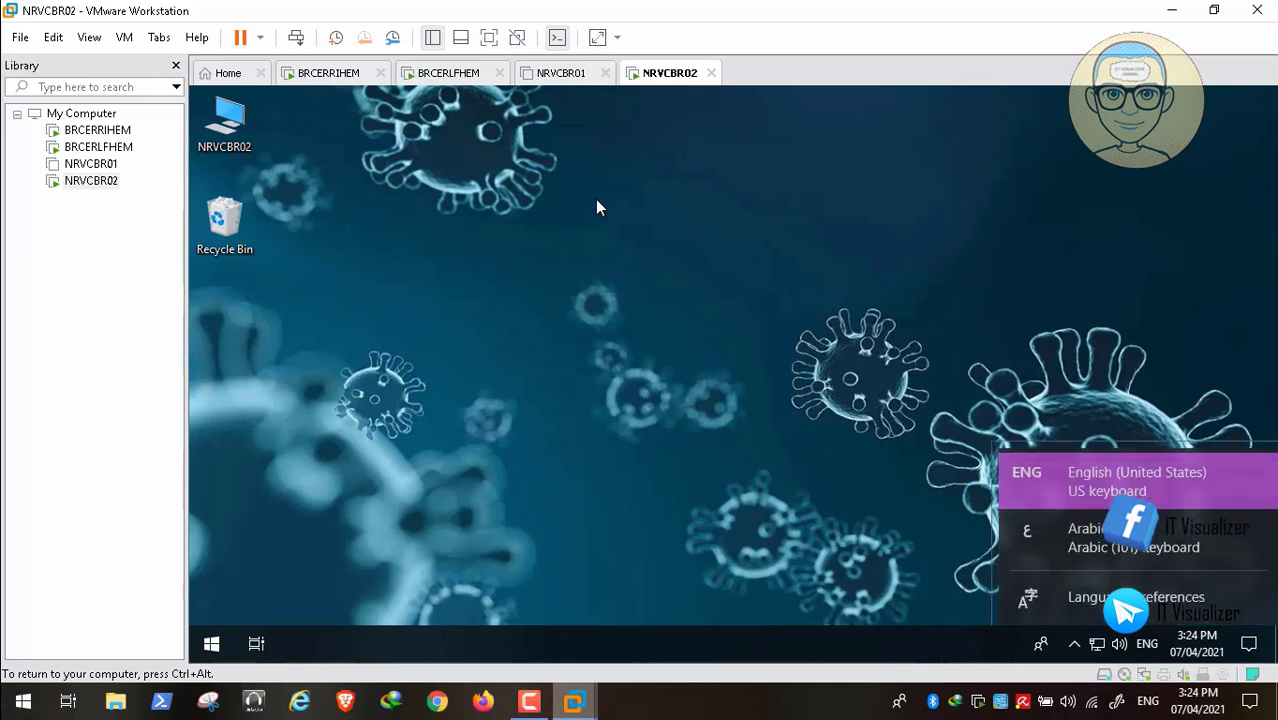
key(n)
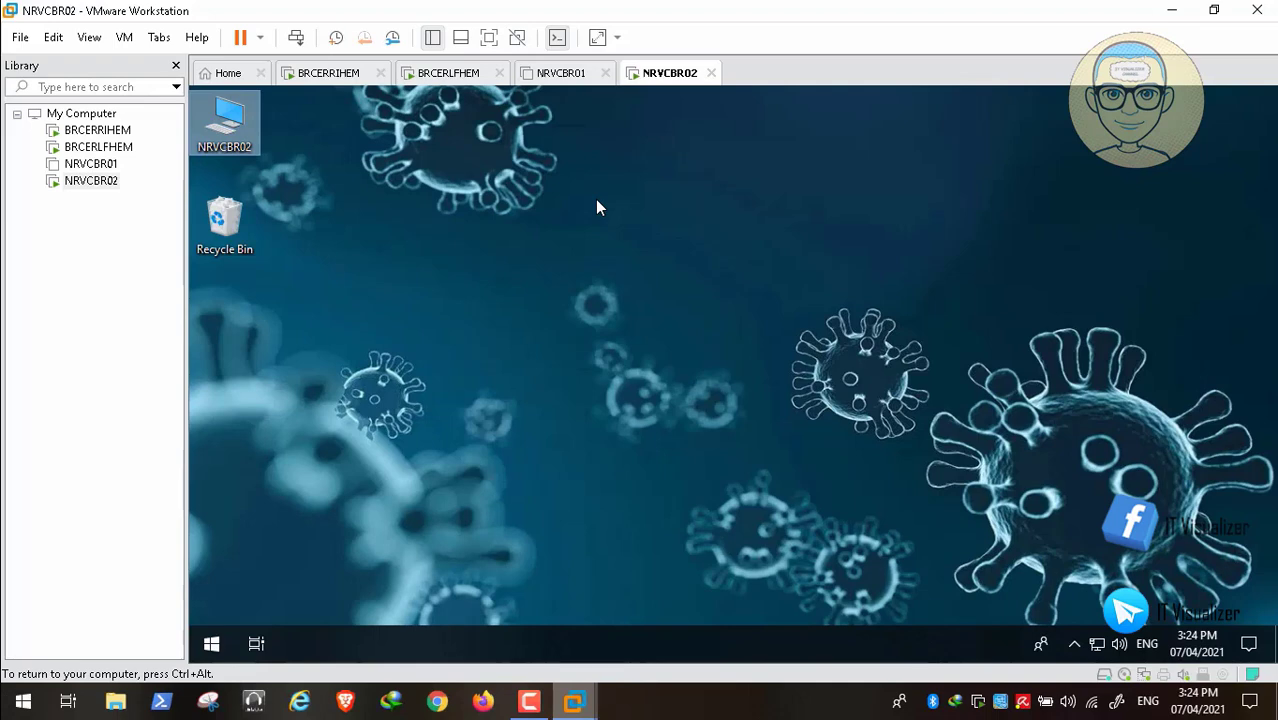
key(Return)
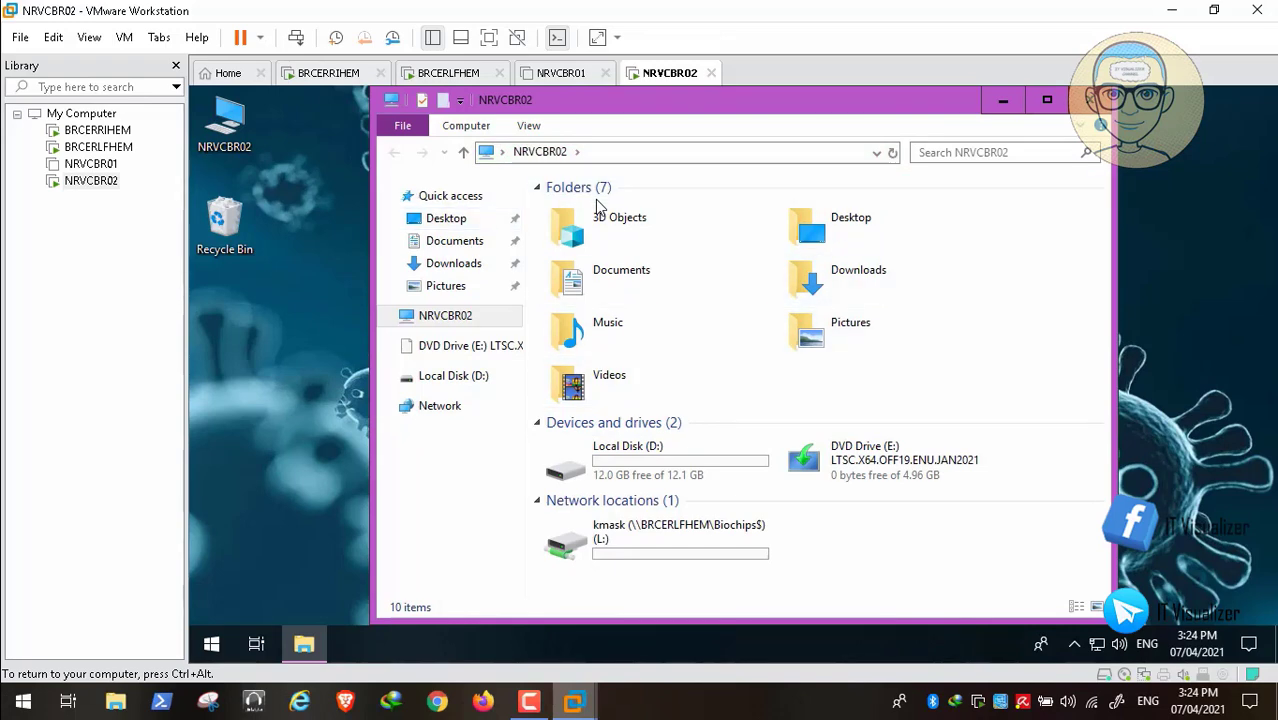
key(alt+F4)
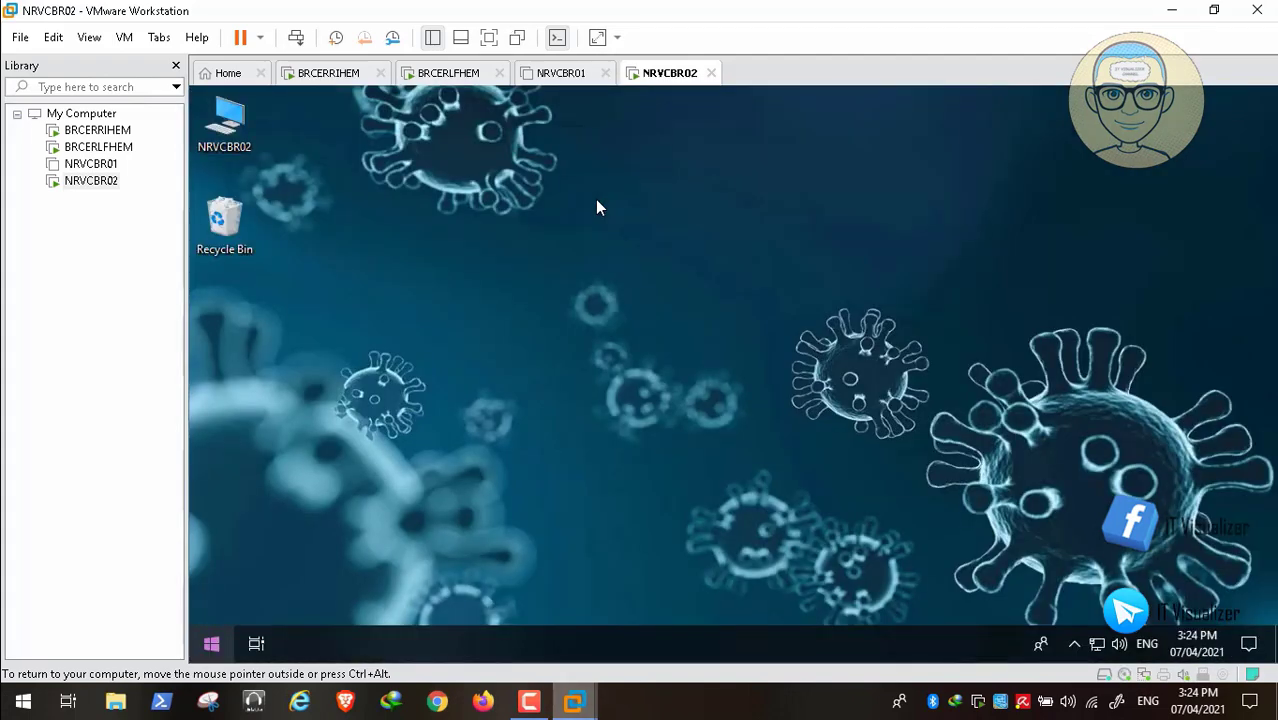
- Sign out of the NRVCBR02 guest from the Start button's right-click menu
right_click(211, 640)
mouse_move(298, 584)
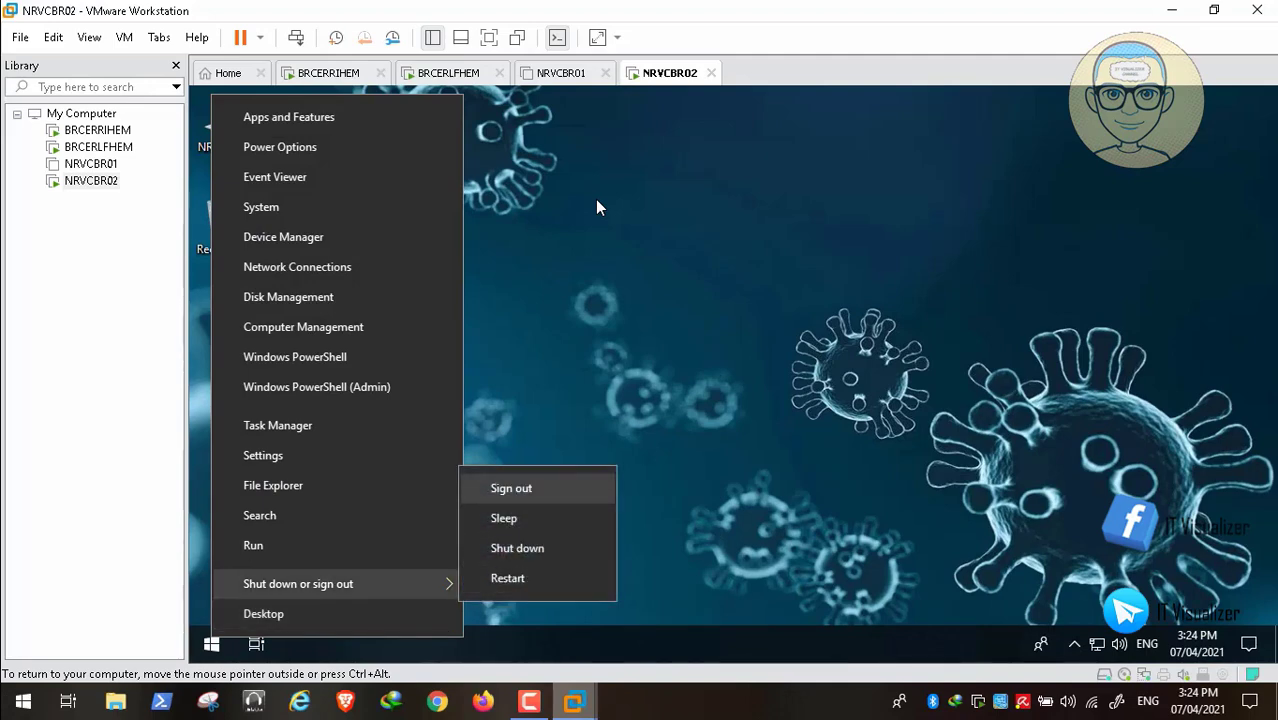
key(Return)
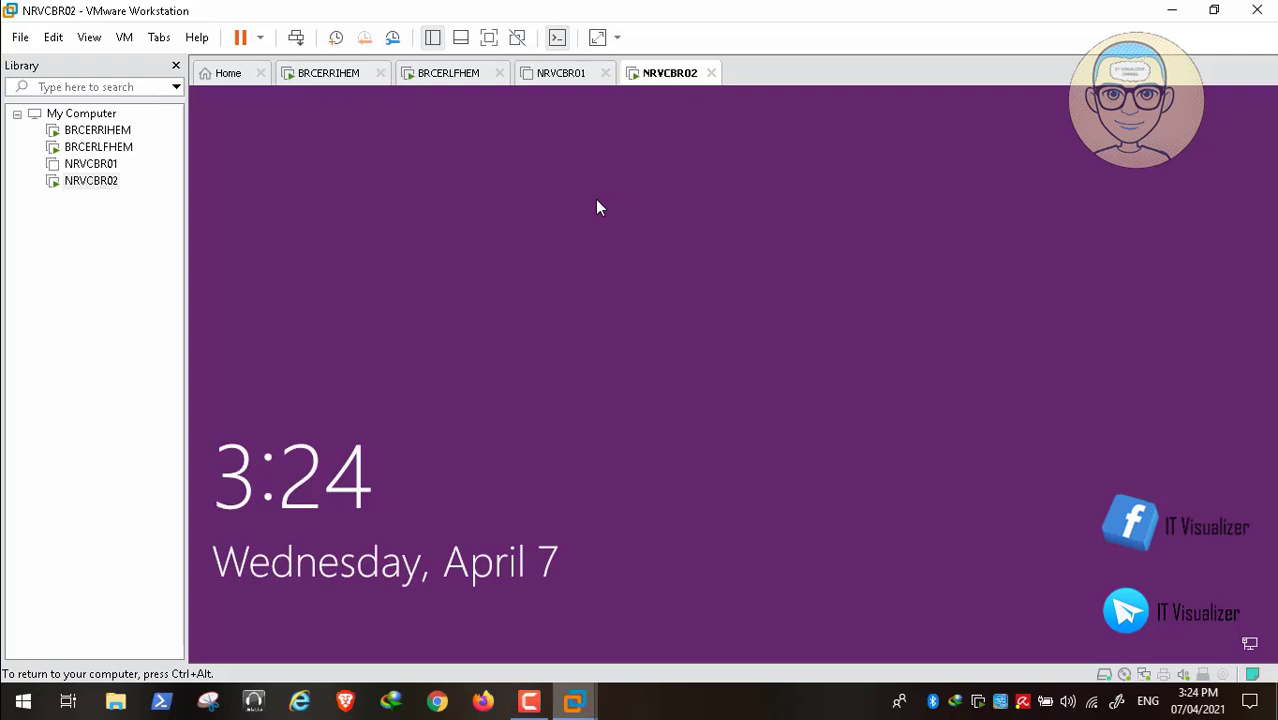
- Try signing in with a local-style user name and password, which is rejected as incorrect
key(Return)
key(Return)
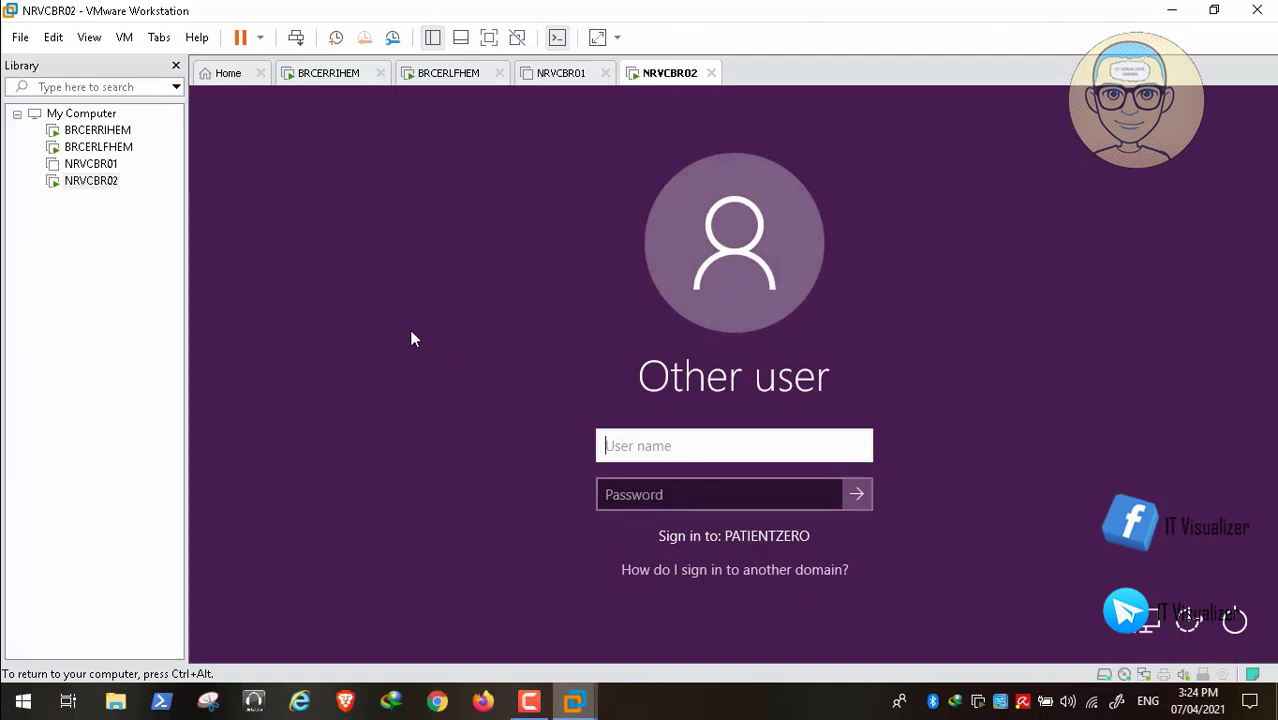
text(kraouf)
key(Tab)
mouse_move(30, 695)
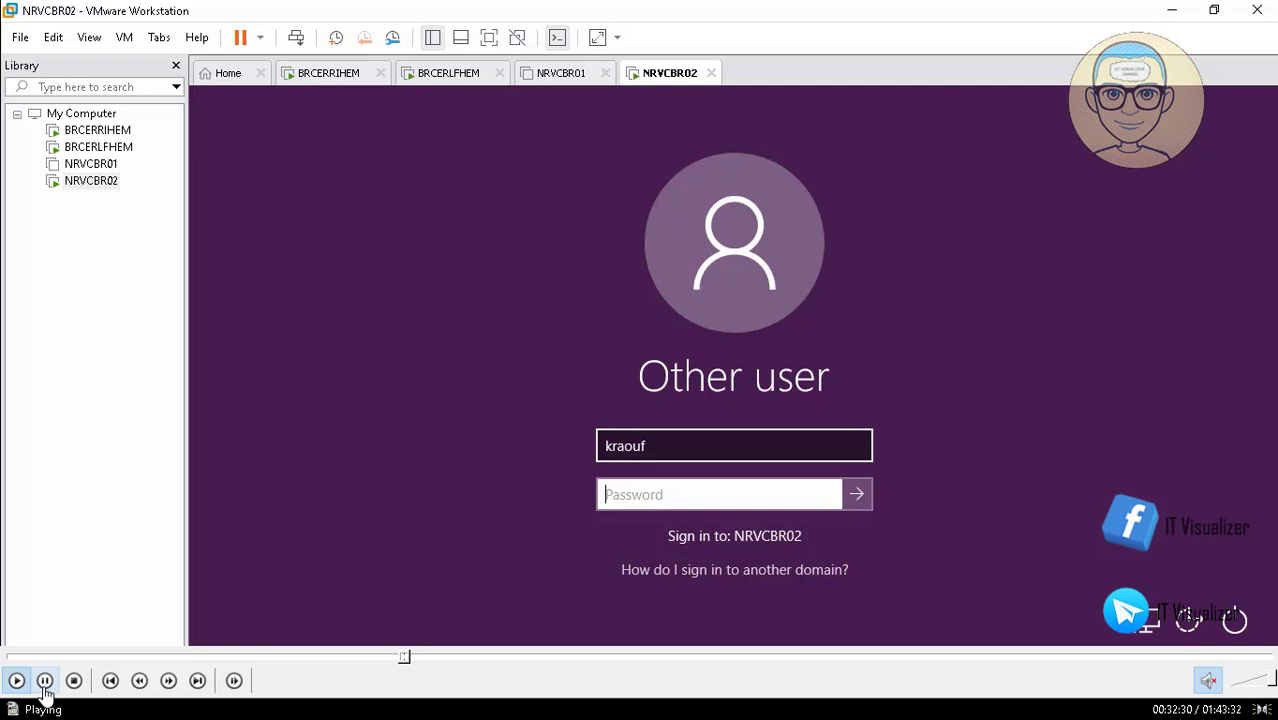
text(*)
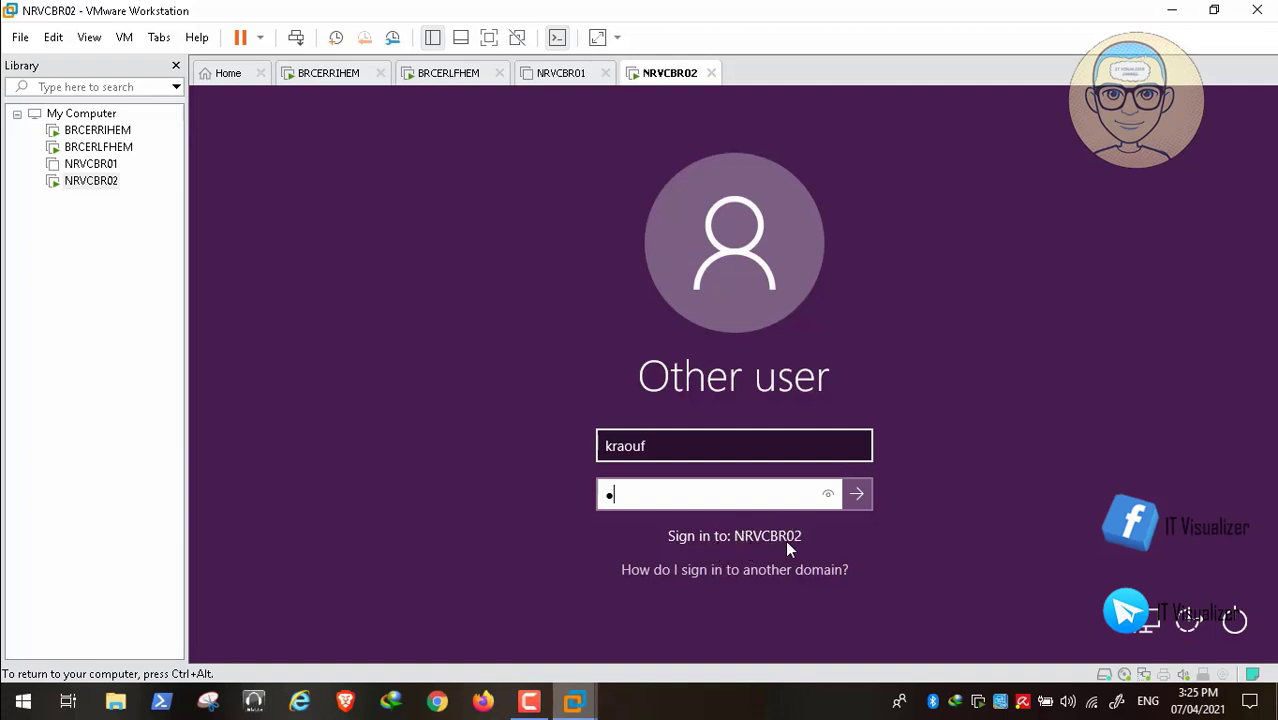
mouse_move(15, 703)
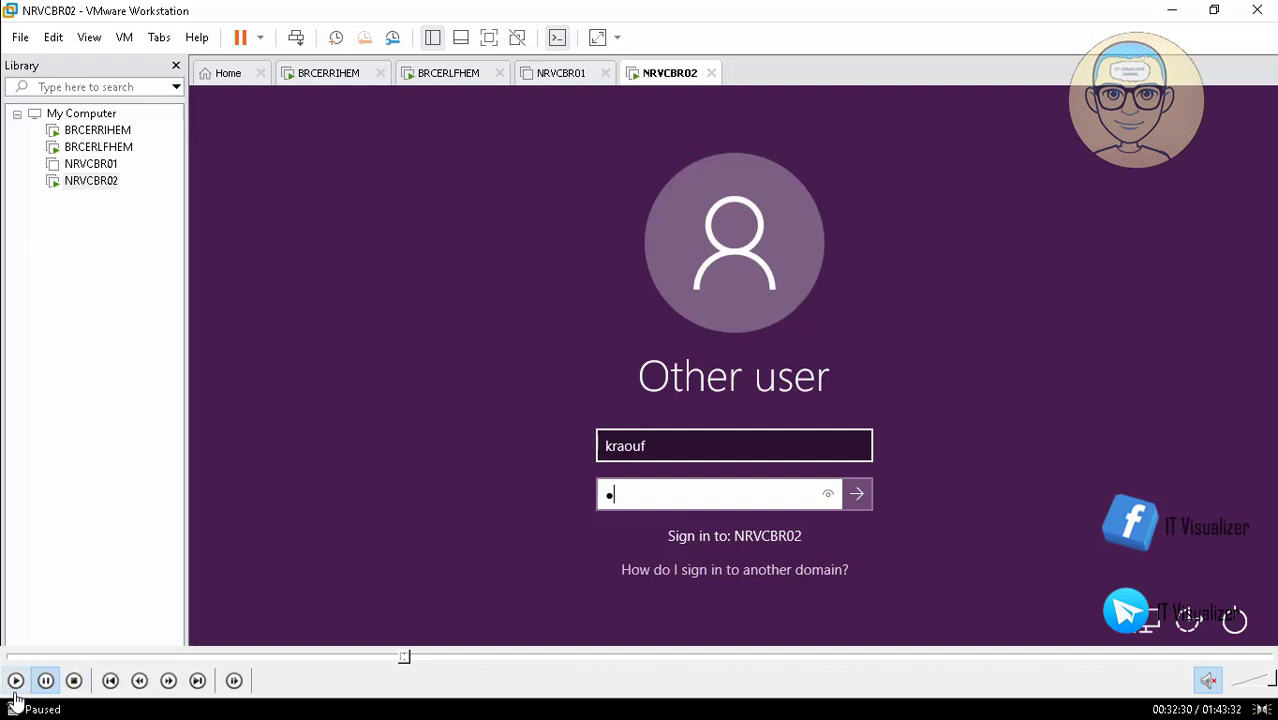
click(15, 681)
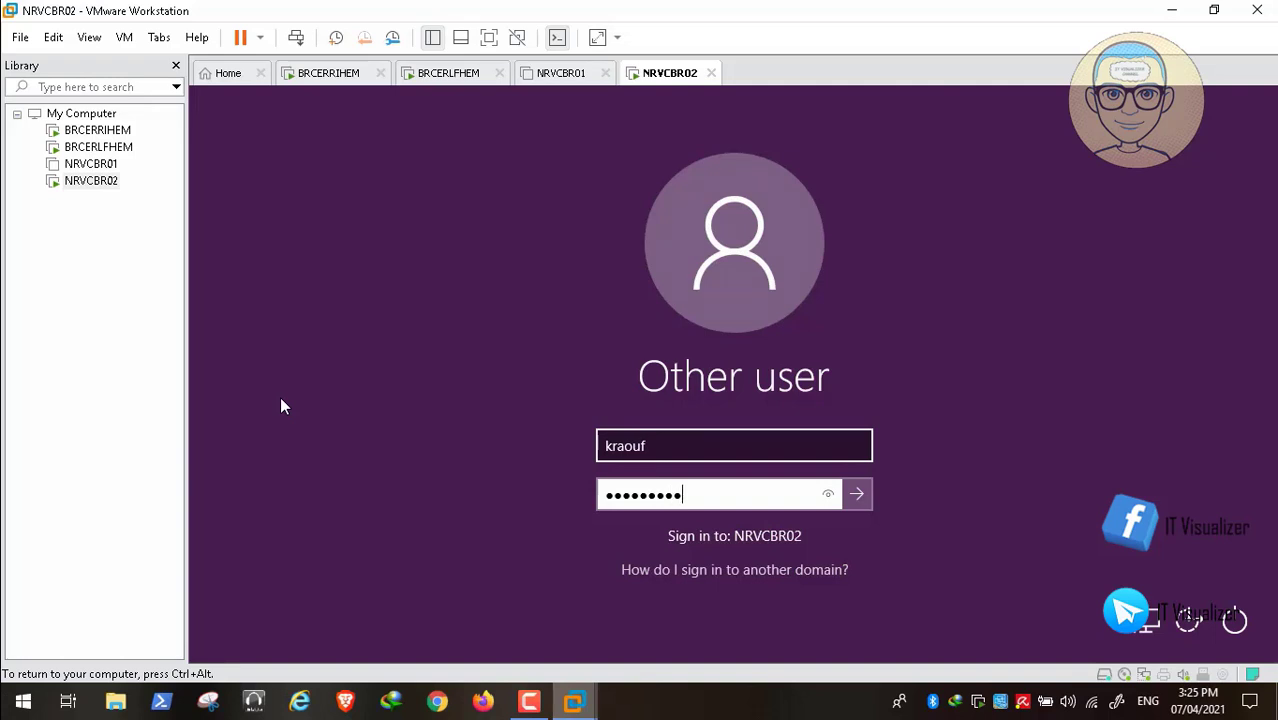
key(Return)
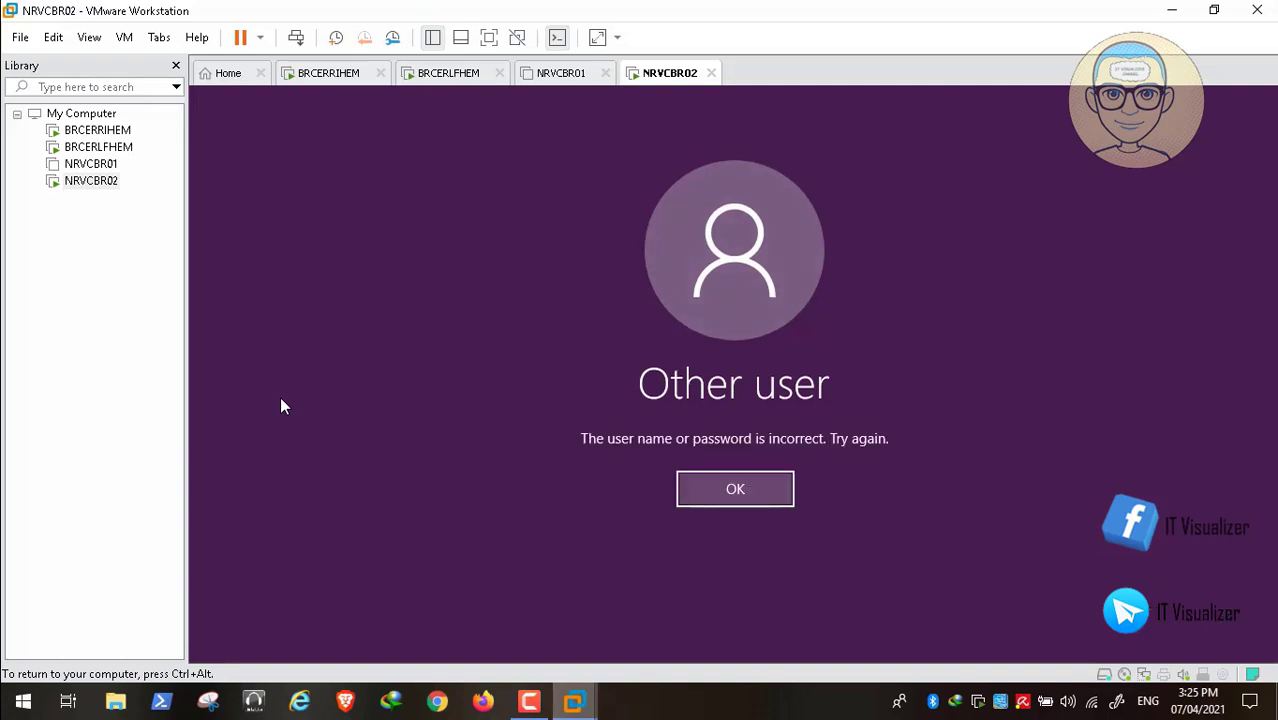
- Acknowledge the error and edit the user name to carry the PatientZero domain prefix
mouse_move(40, 688)
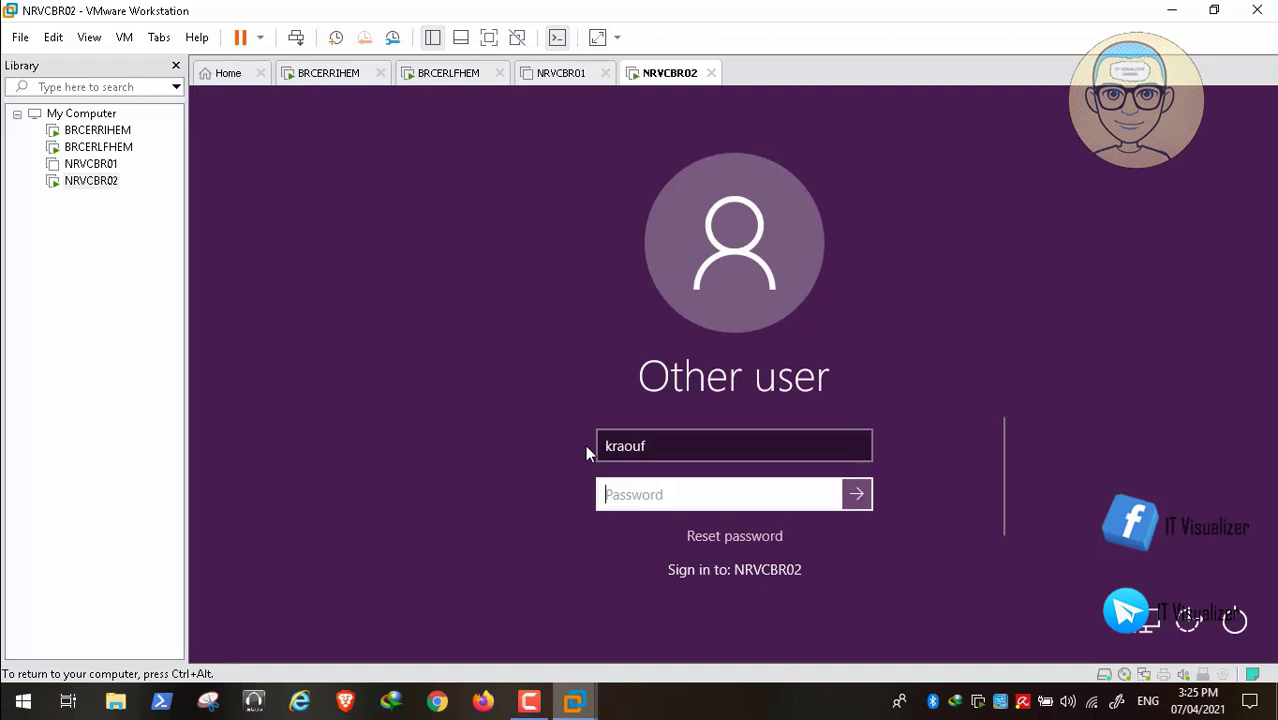
mouse_move(418, 682)
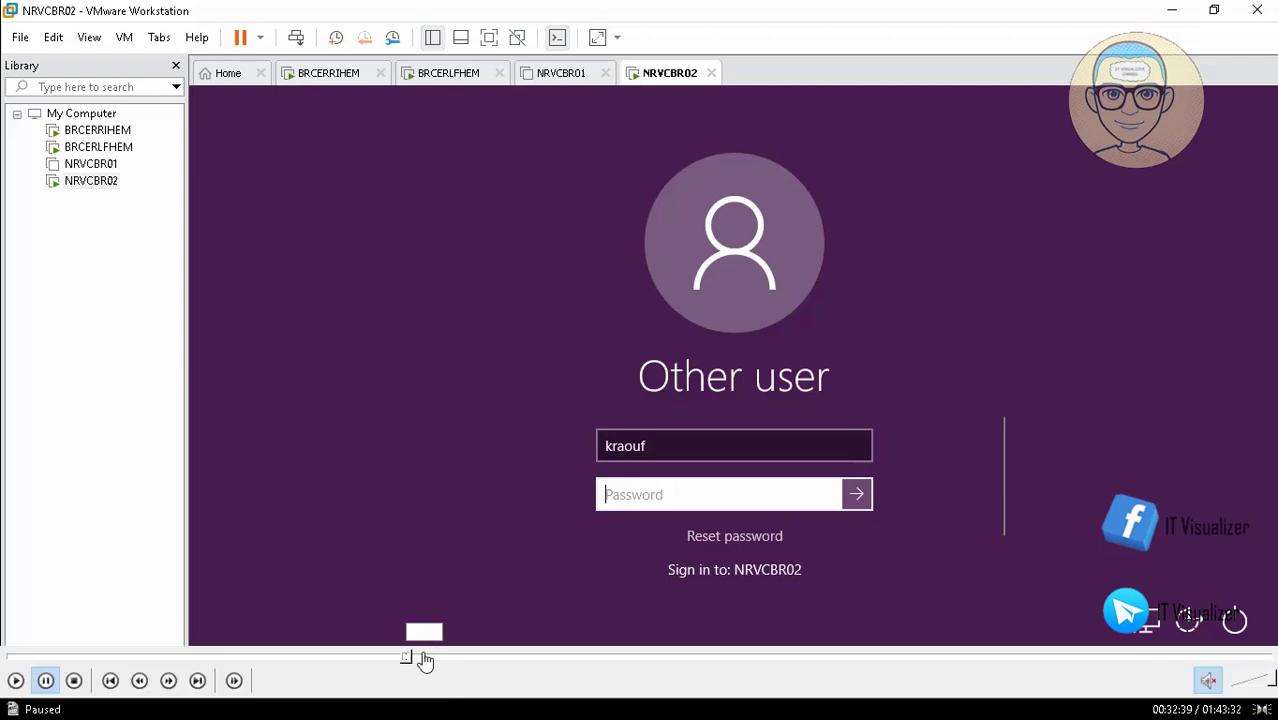
click(424, 660)
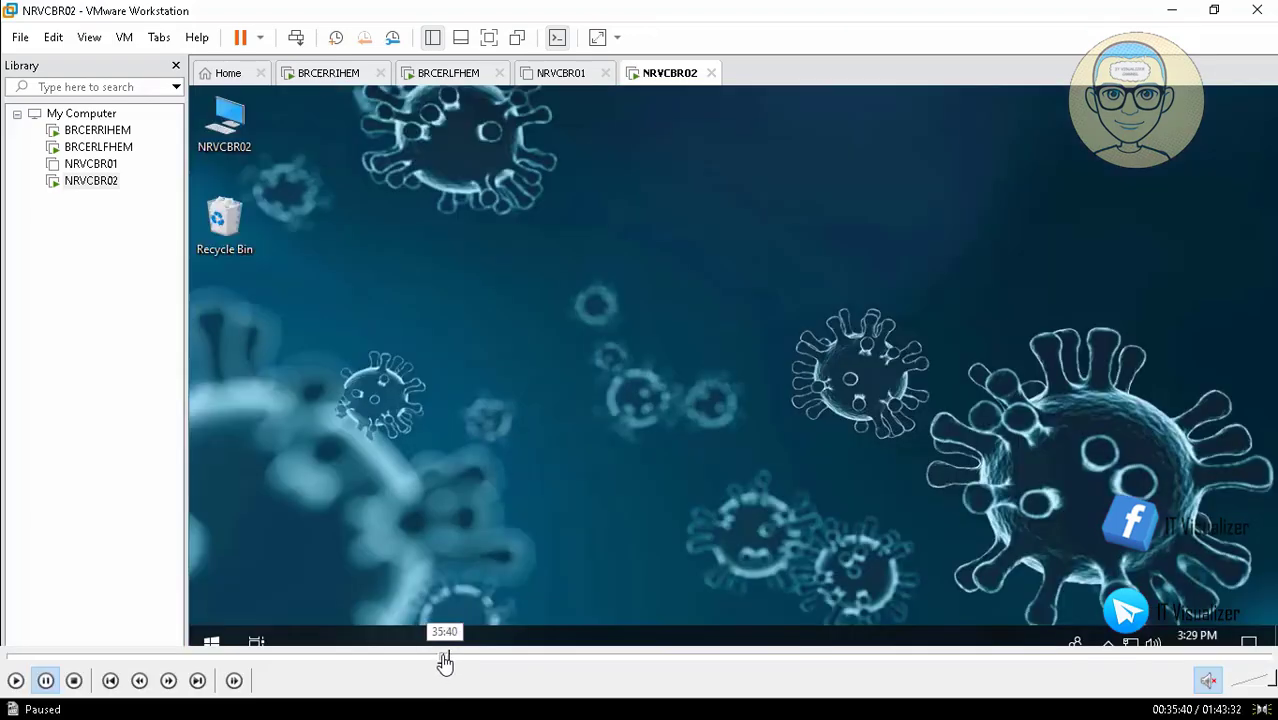
click(443, 660)
click(460, 660)
click(482, 660)
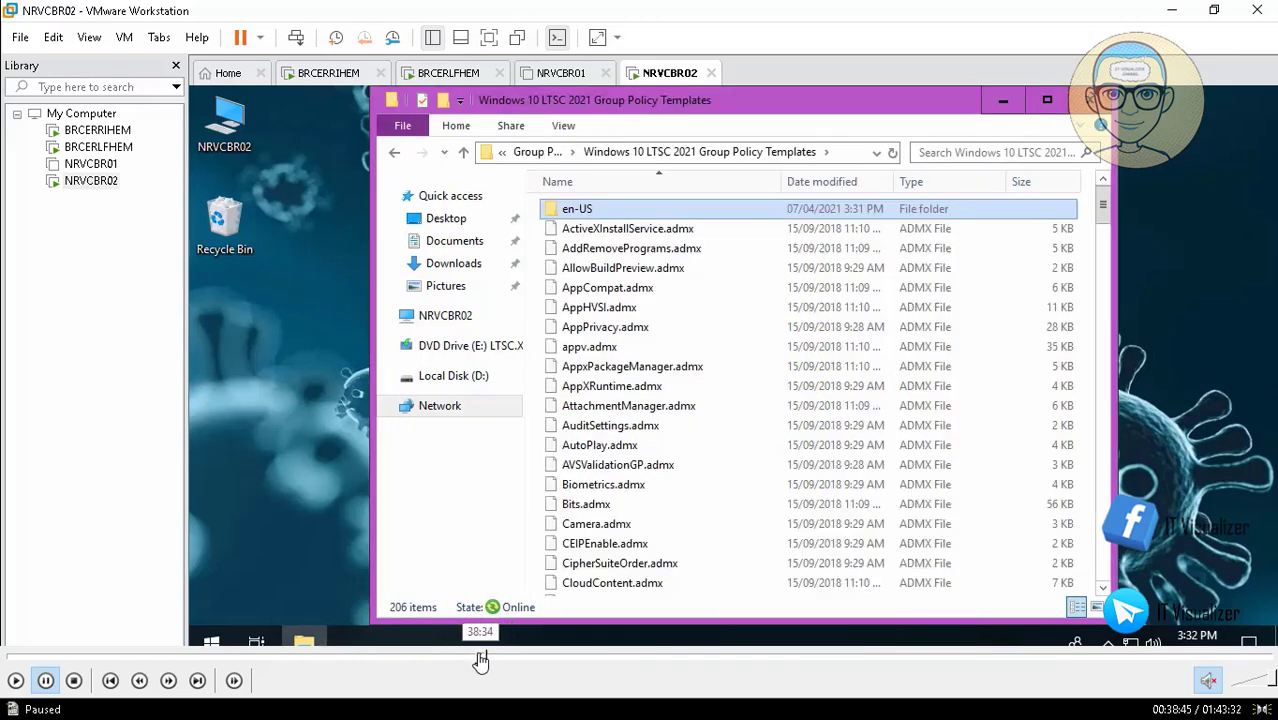
click(478, 660)
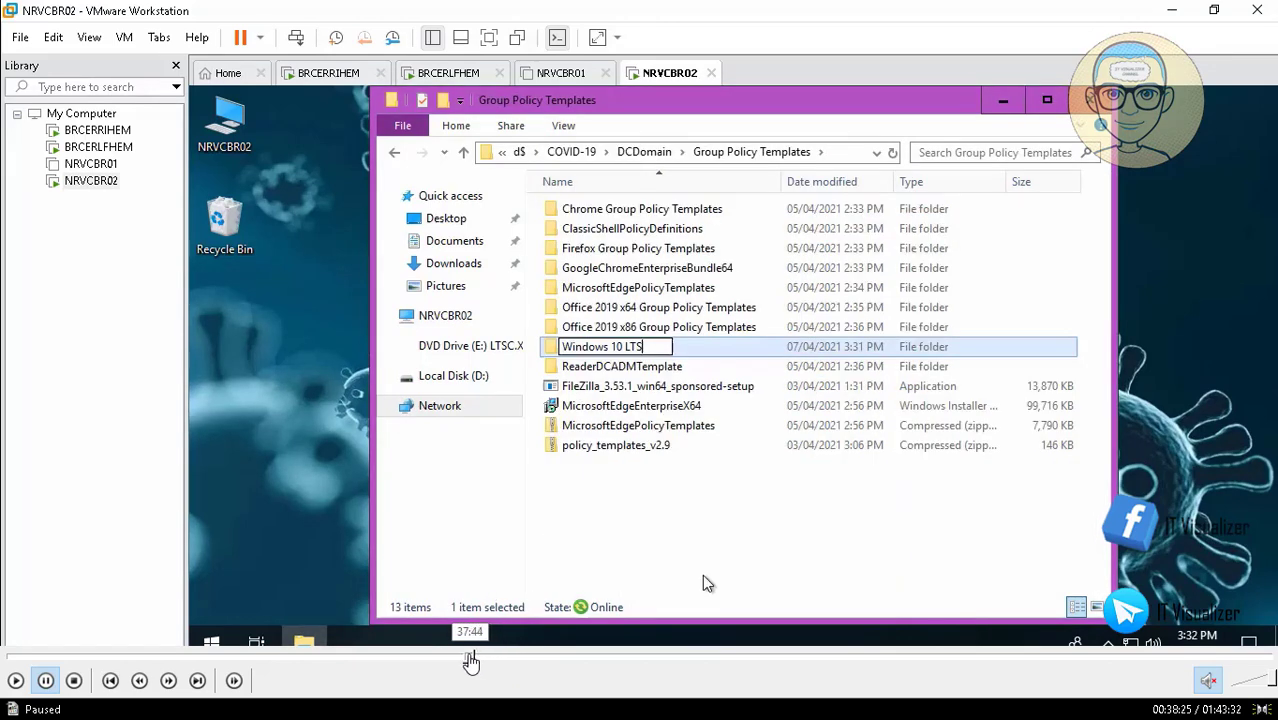
click(466, 660)
click(457, 660)
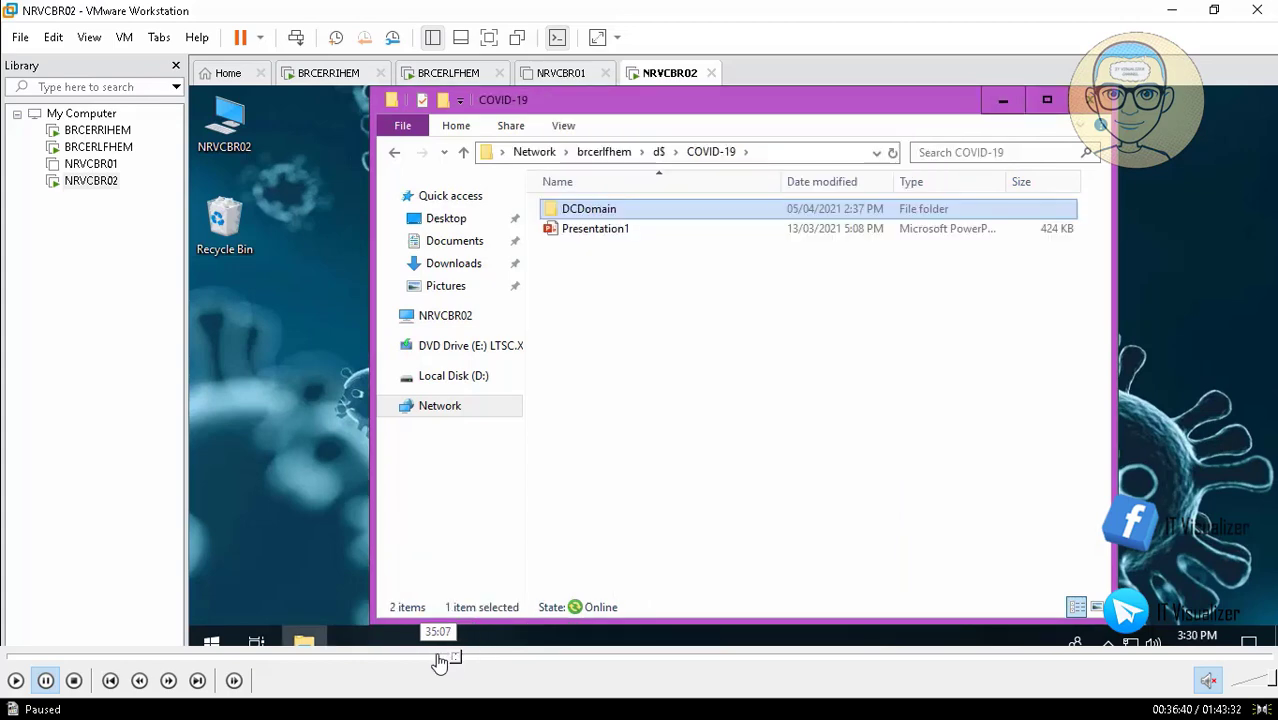
click(438, 660)
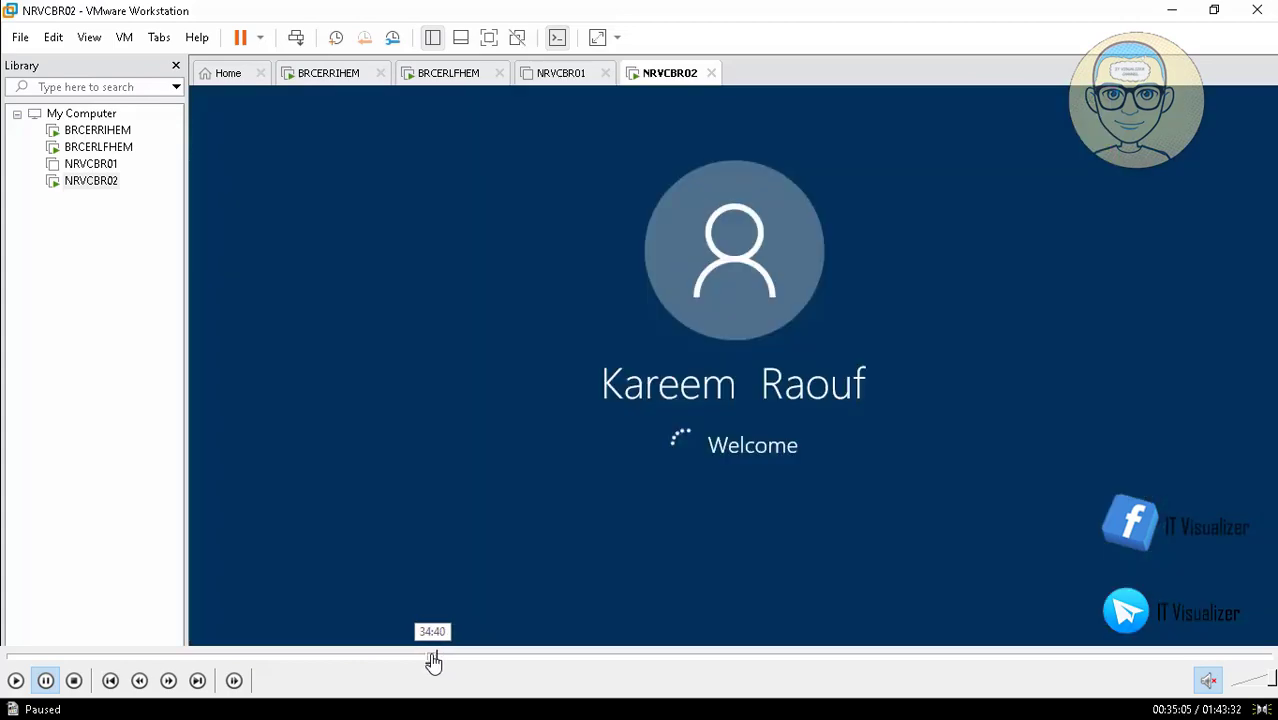
click(433, 660)
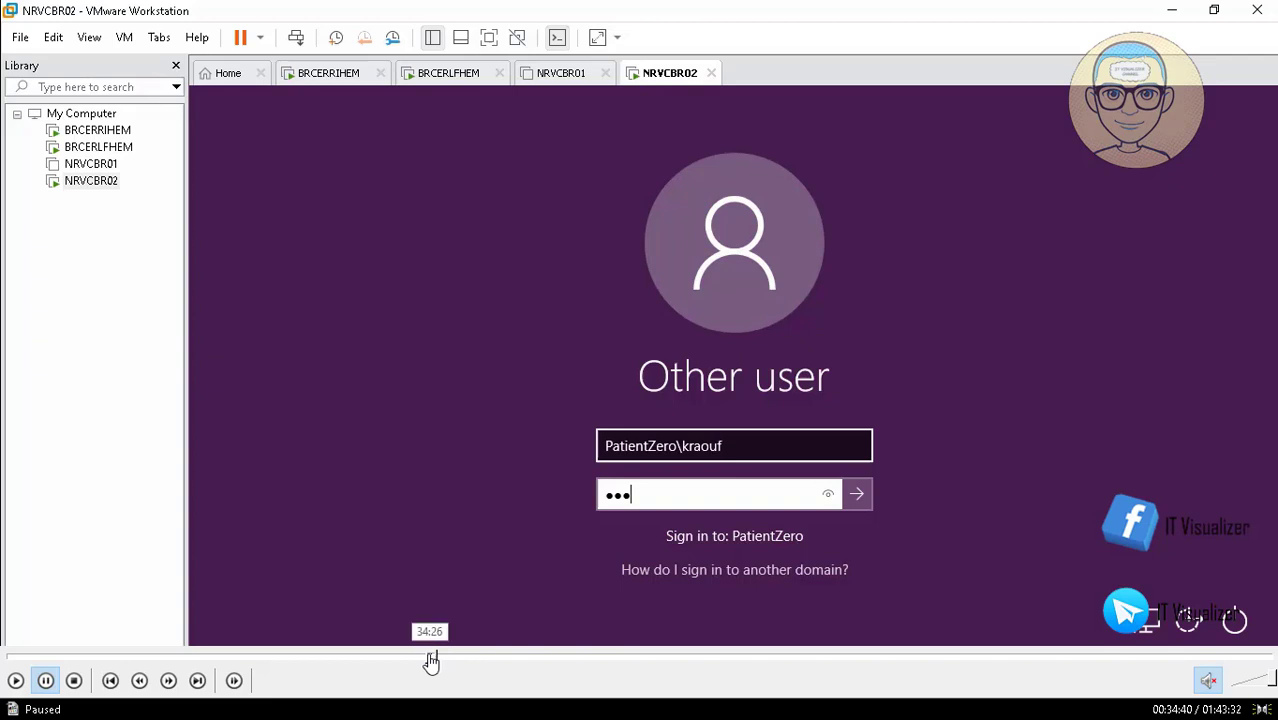
- Sign in with the PatientZero\ domain user name and the account password
click(430, 657)
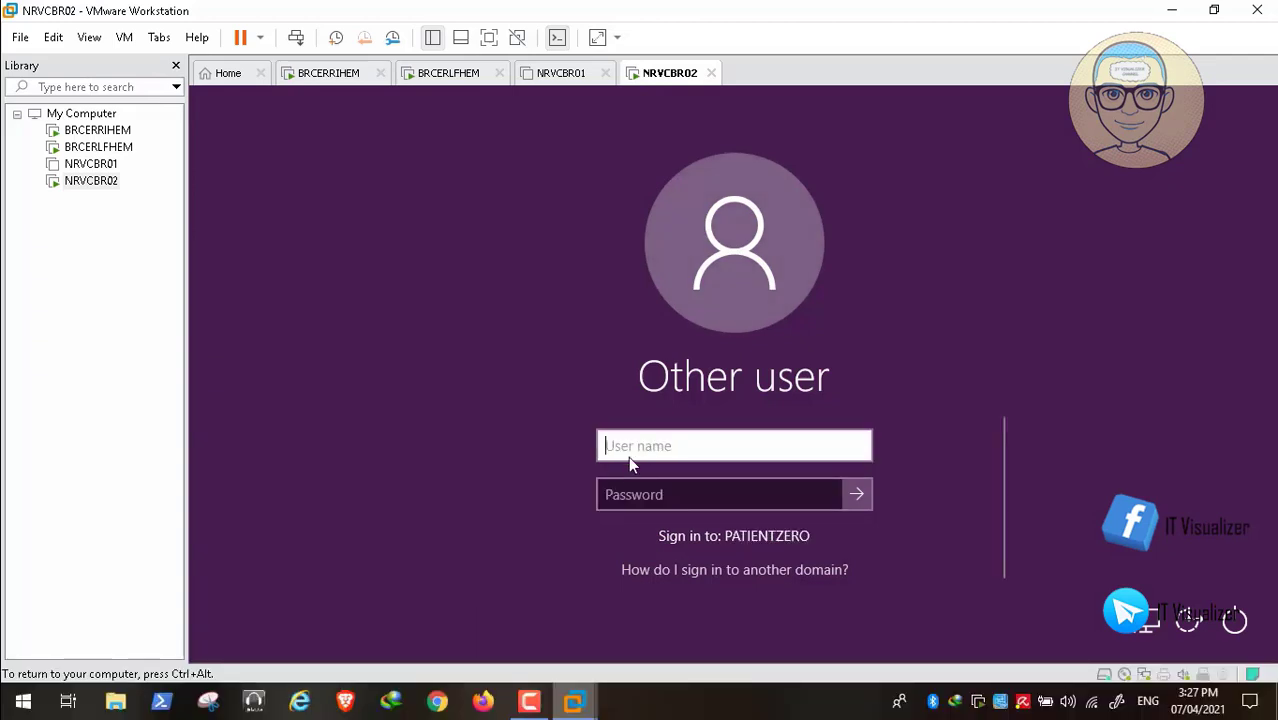
click(16, 680)
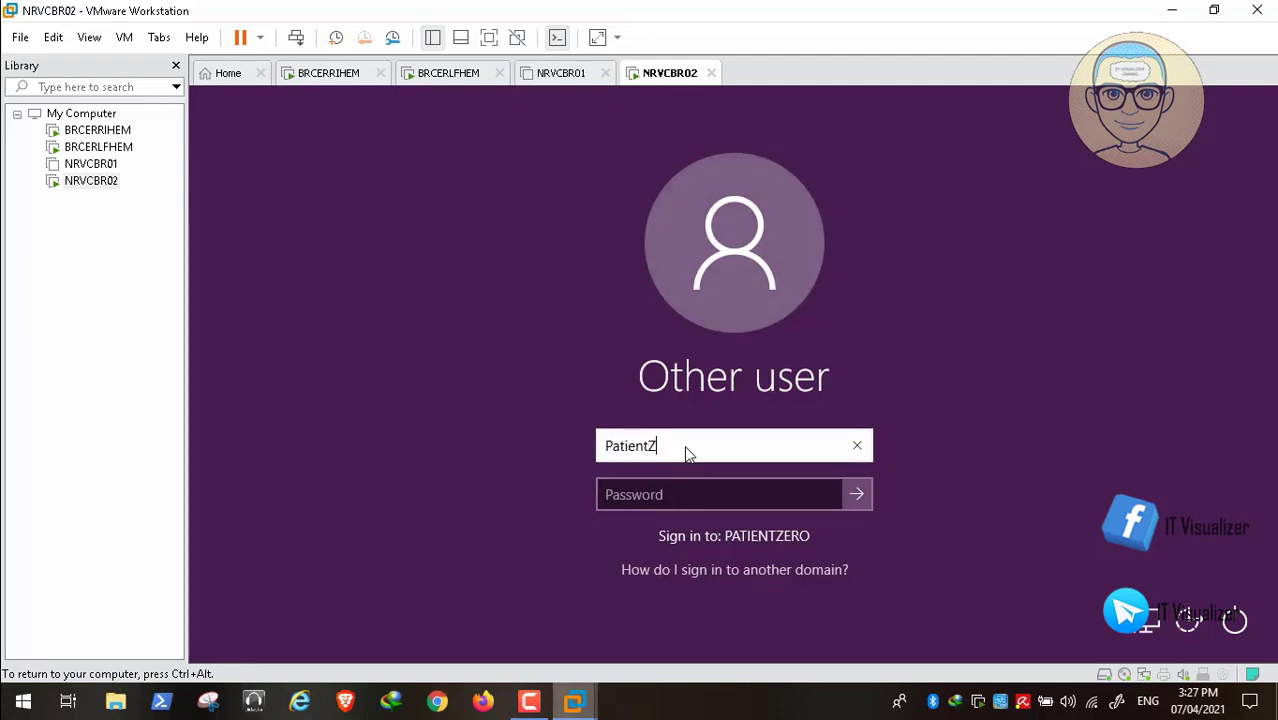
text(ero\k)
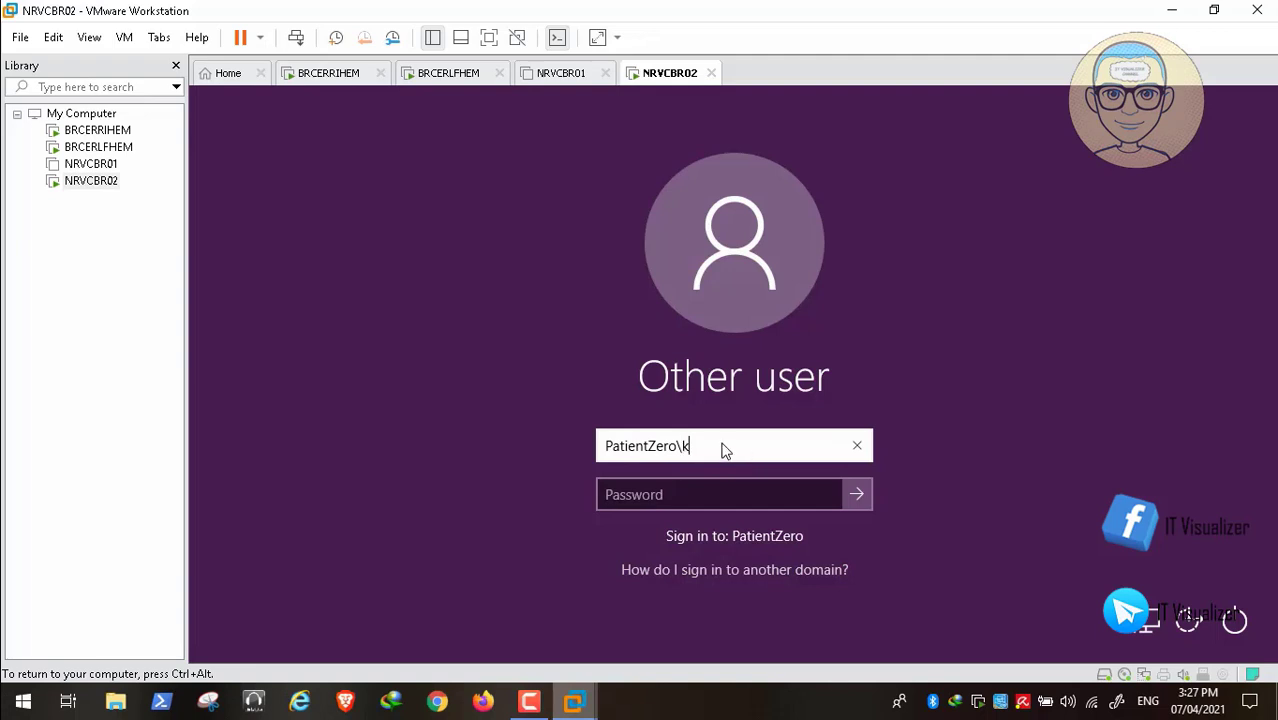
text(raou)
key(Tab)
text(P)
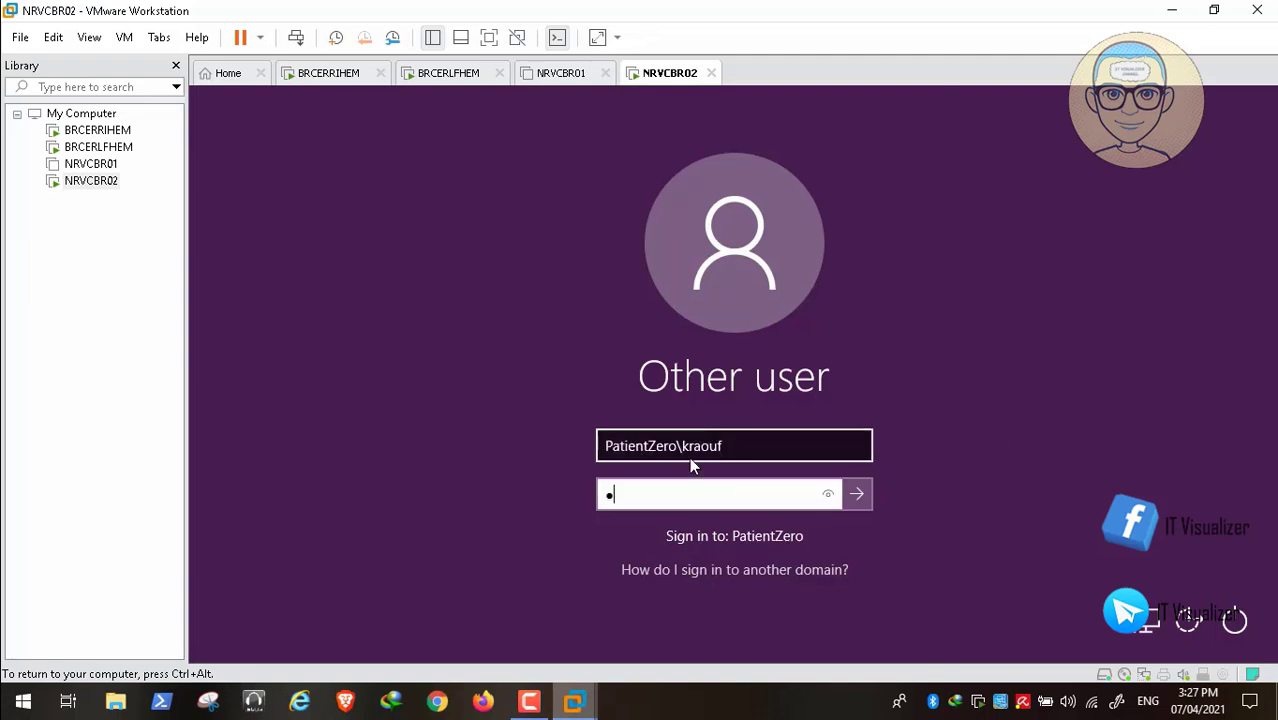
text(*******)
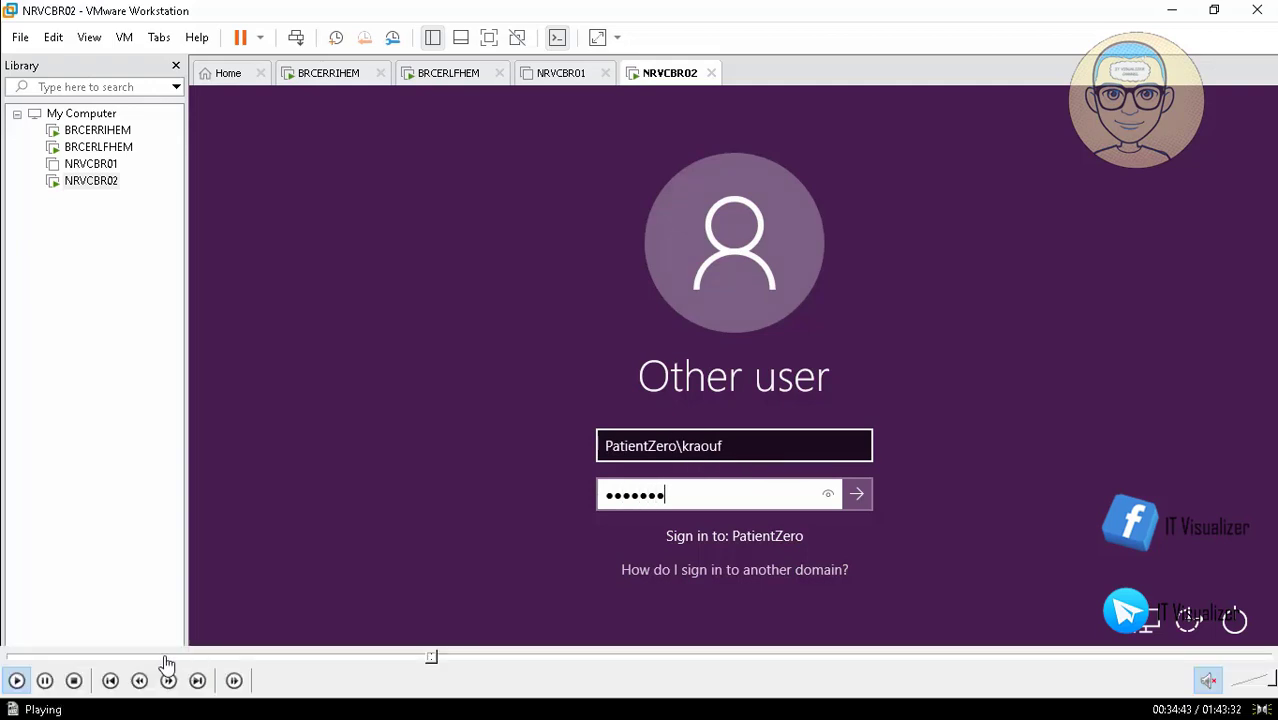
click(45, 682)
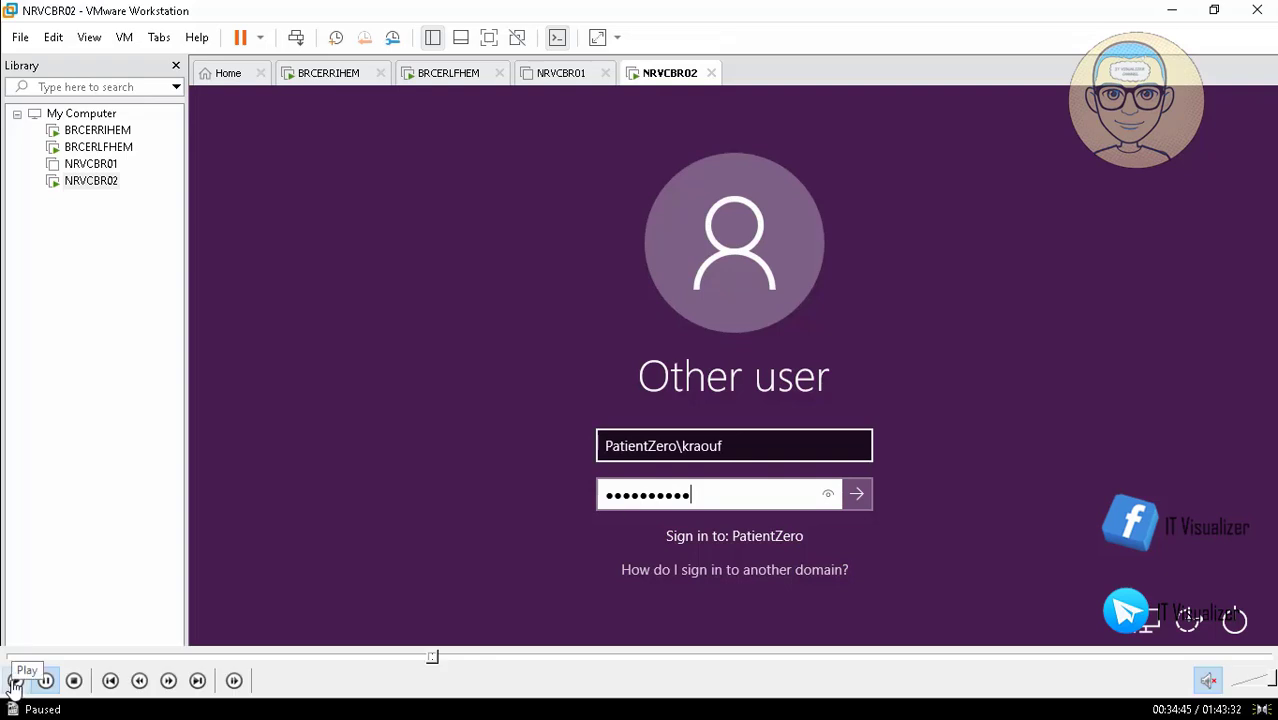
click(12, 684)
key(Return)
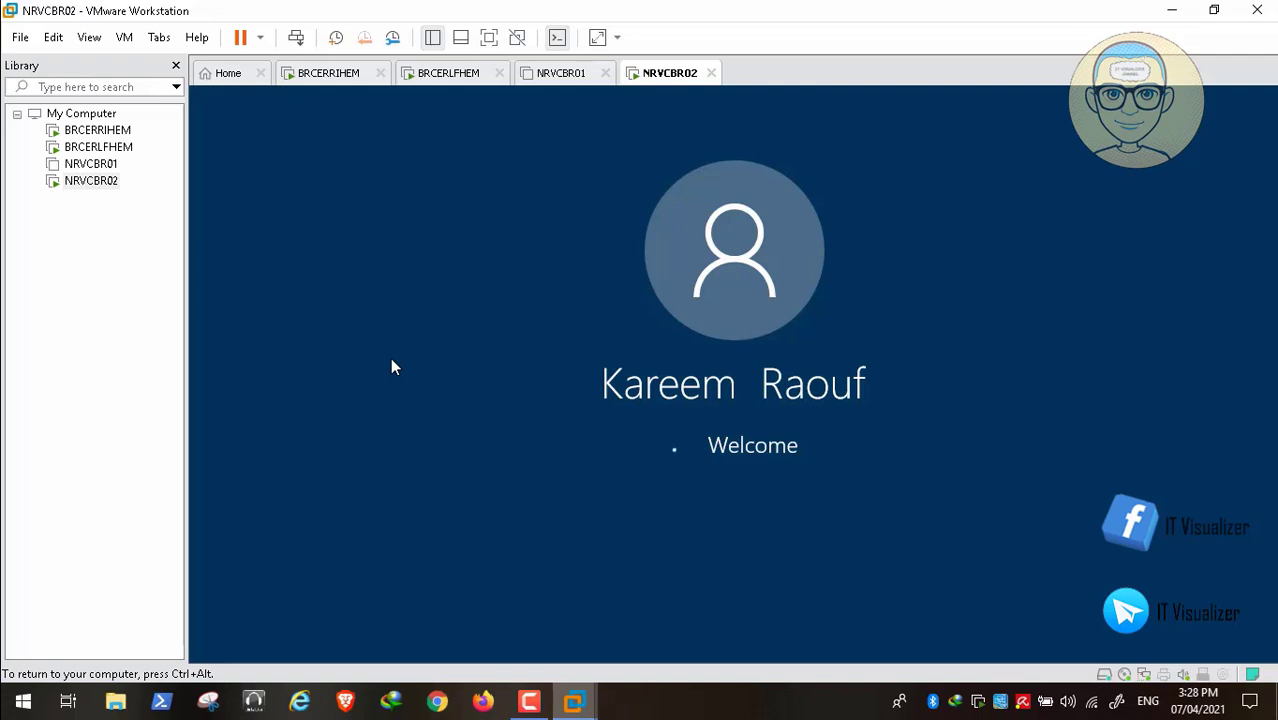
- Switch among host windows while NRVCBR02 finishes signing in, then click back into the VM console
key(ctrl+alt)
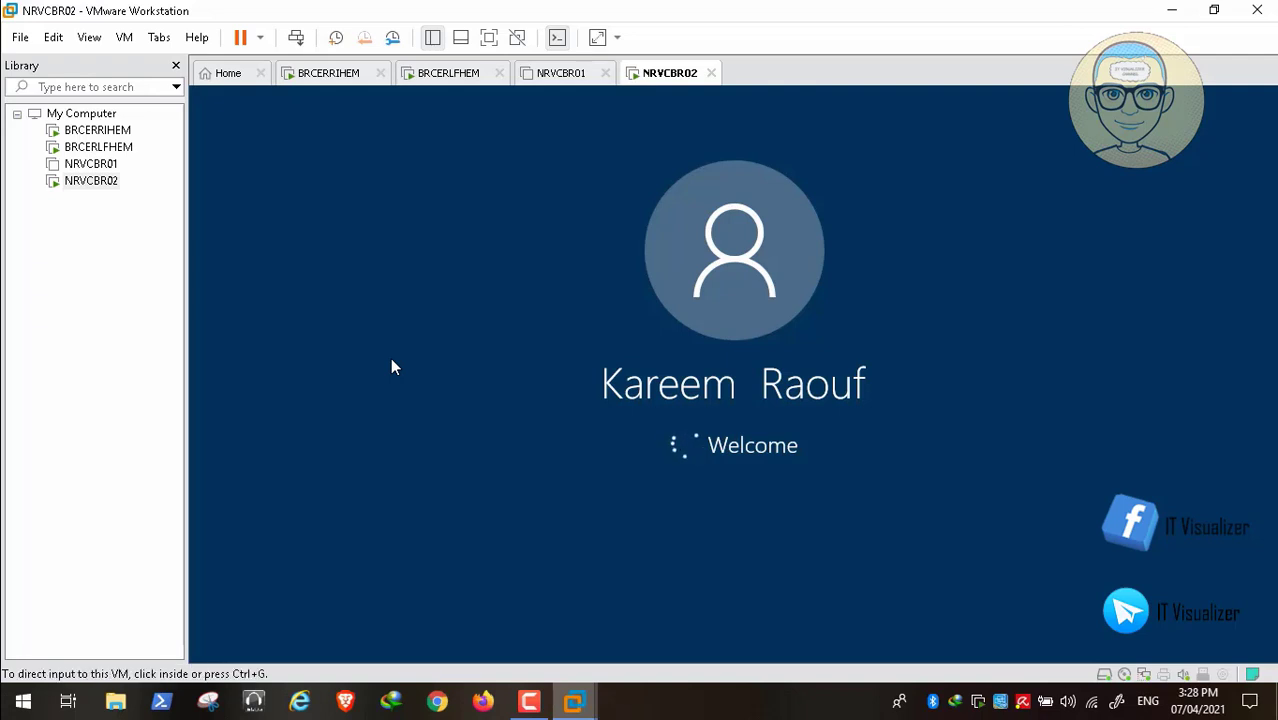
key(alt+Tab)
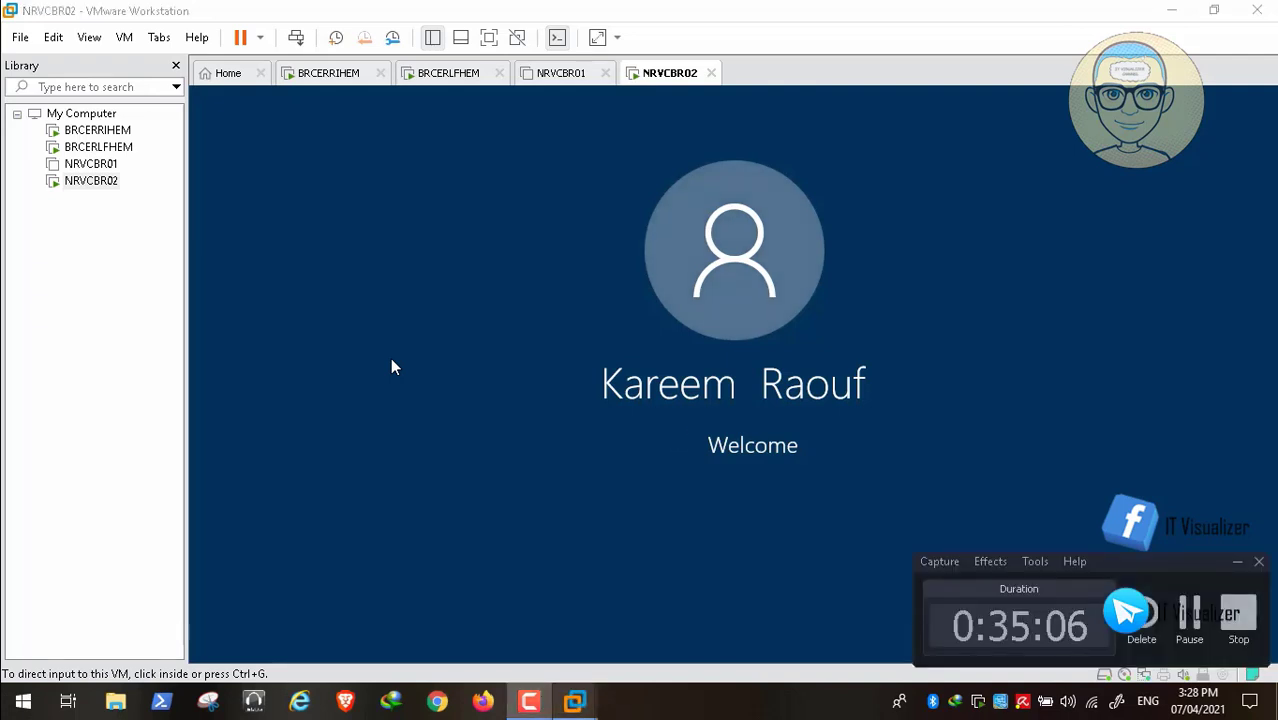
key(alt+Tab)
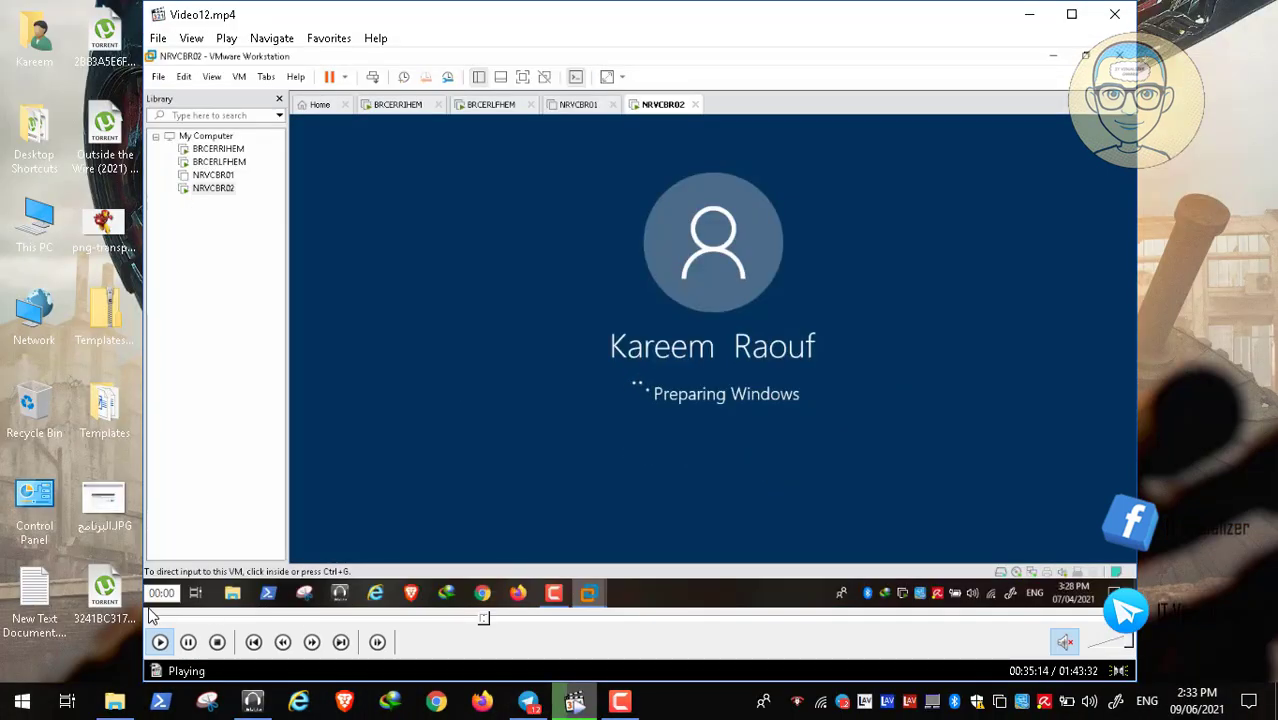
click(188, 643)
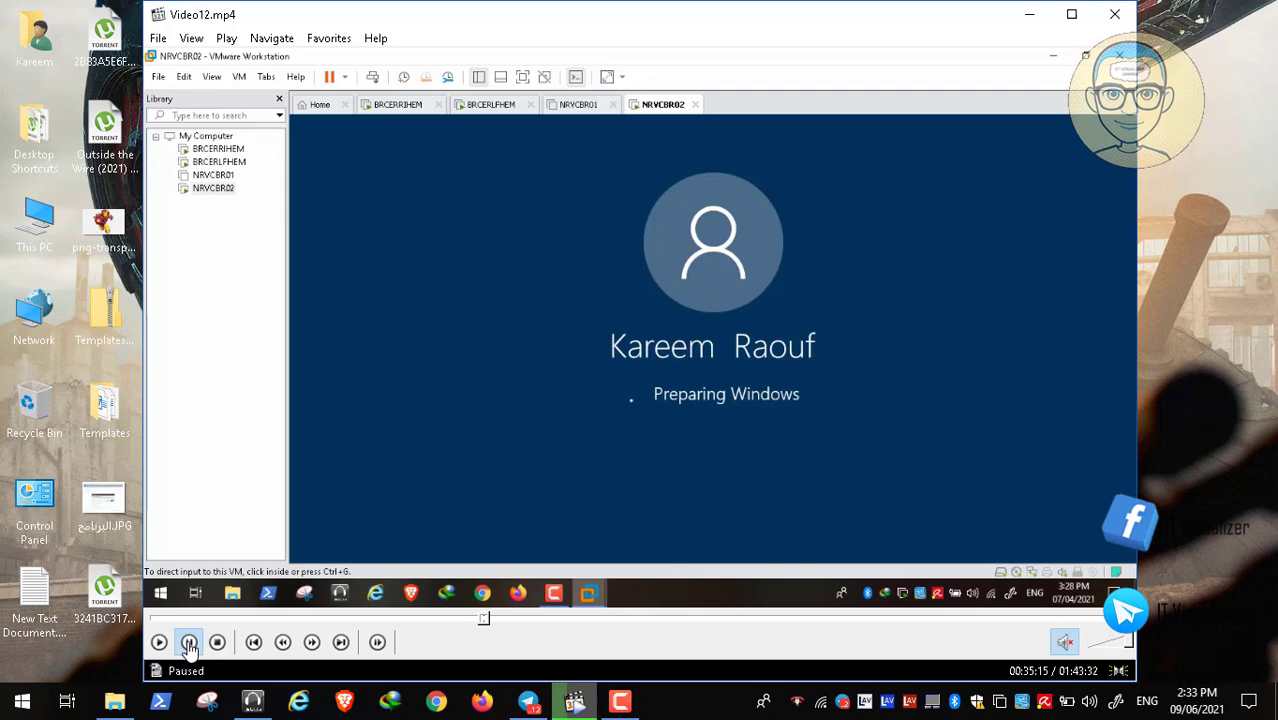
click(620, 701)
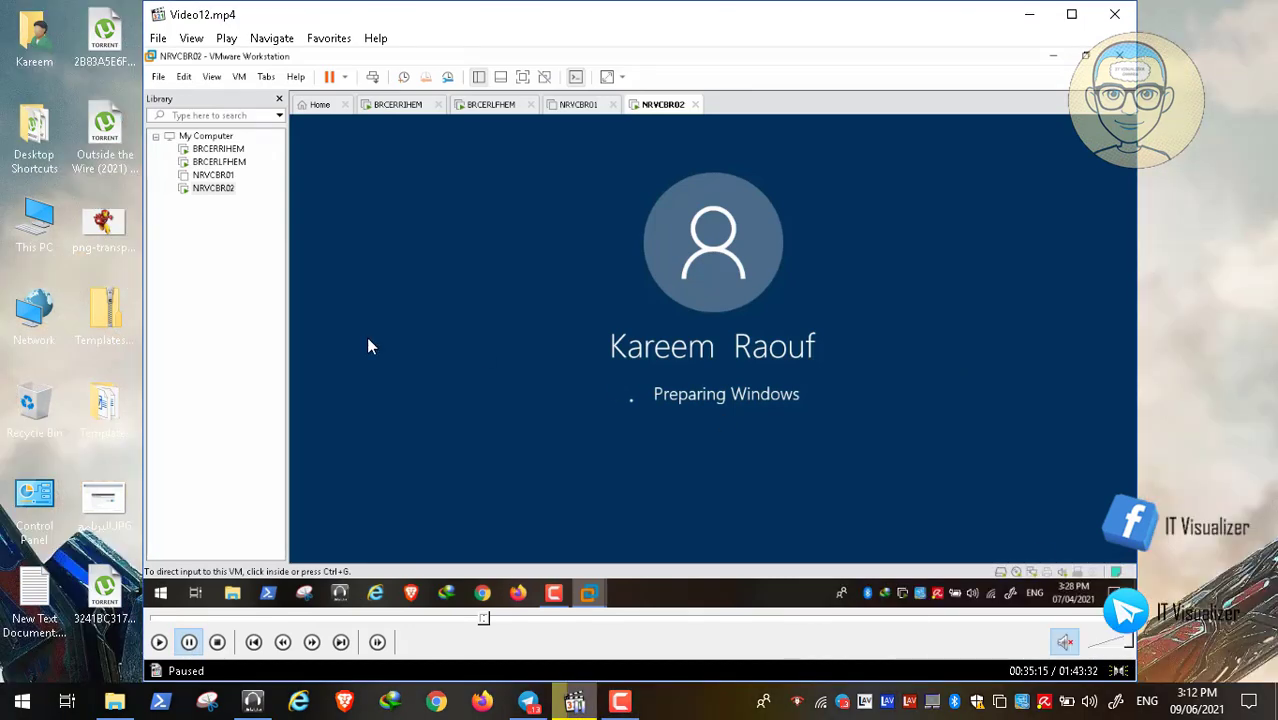
double_click(367, 341)
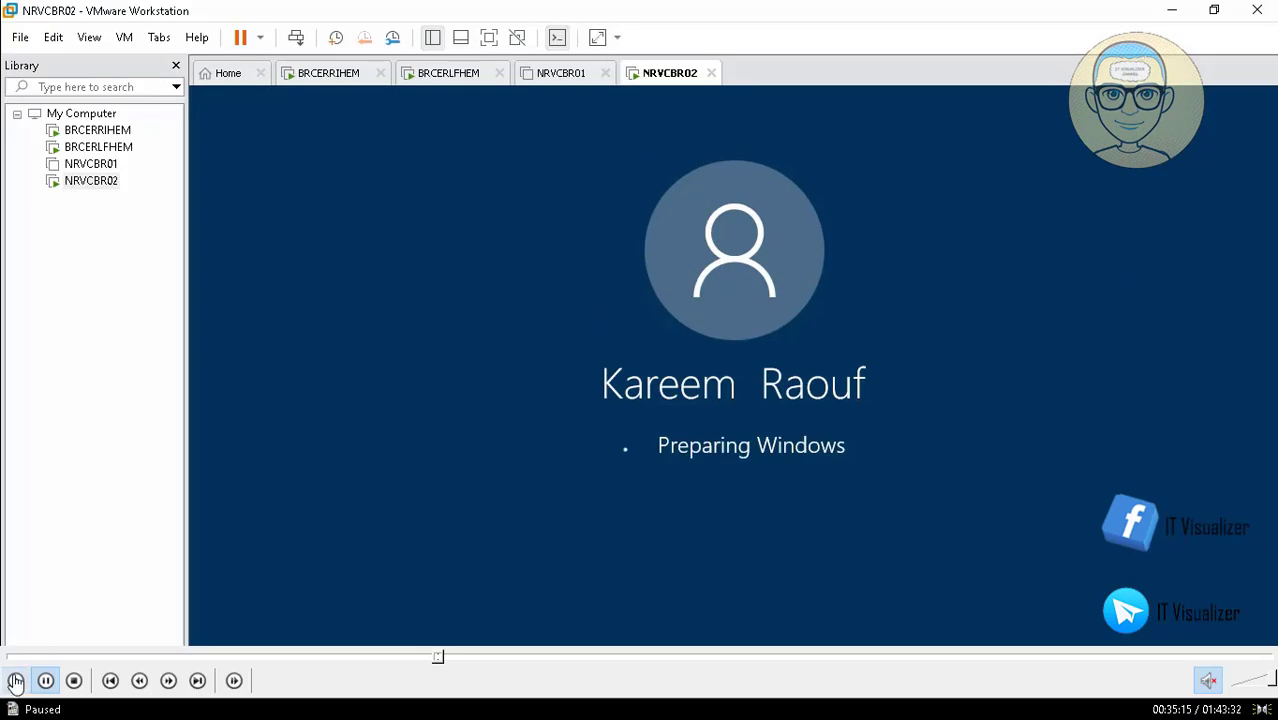
click(16, 681)
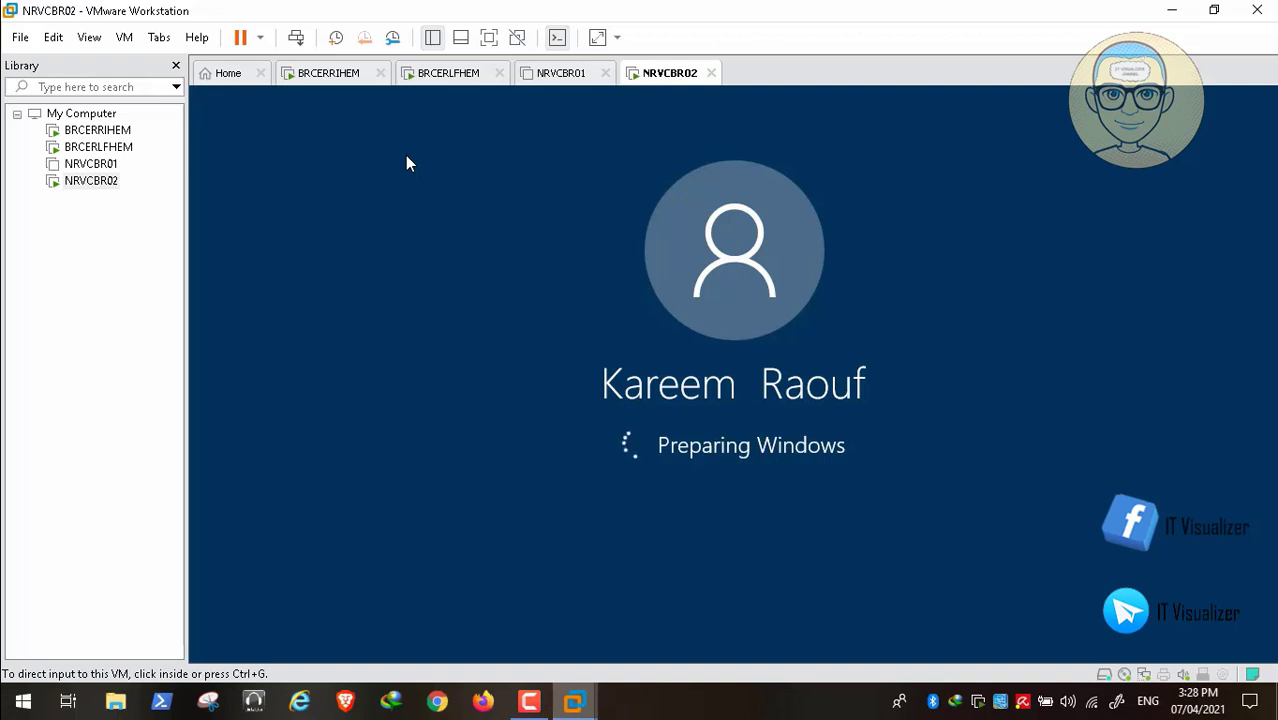
click(529, 702)
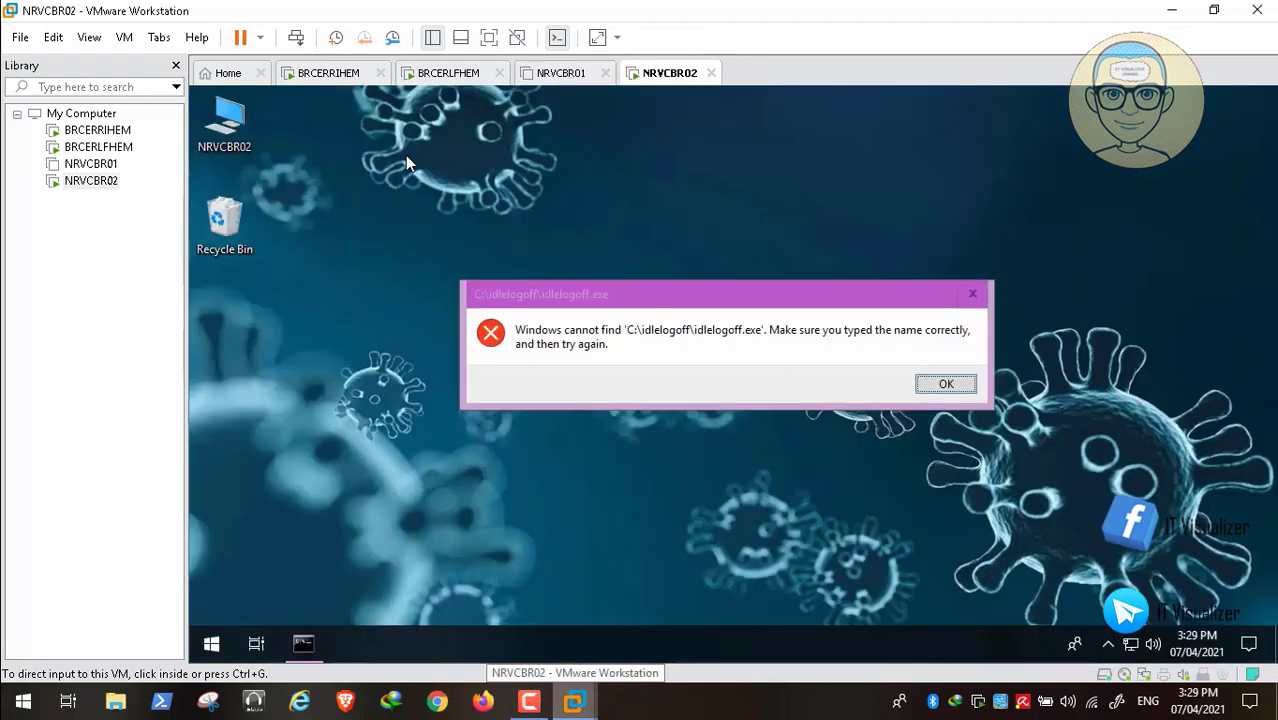
click(405, 155)
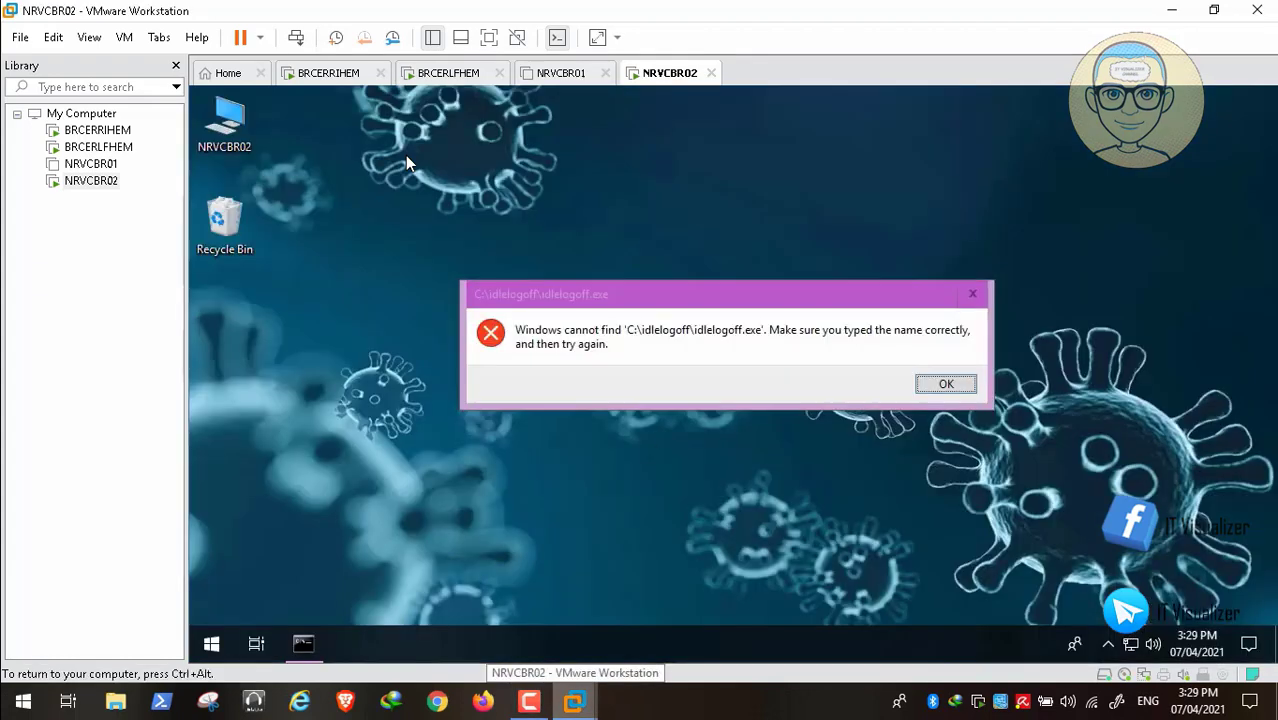
- Dismiss the missing idlelogoff.exe error and open Local Disk (C:) from This PC
key(Return)
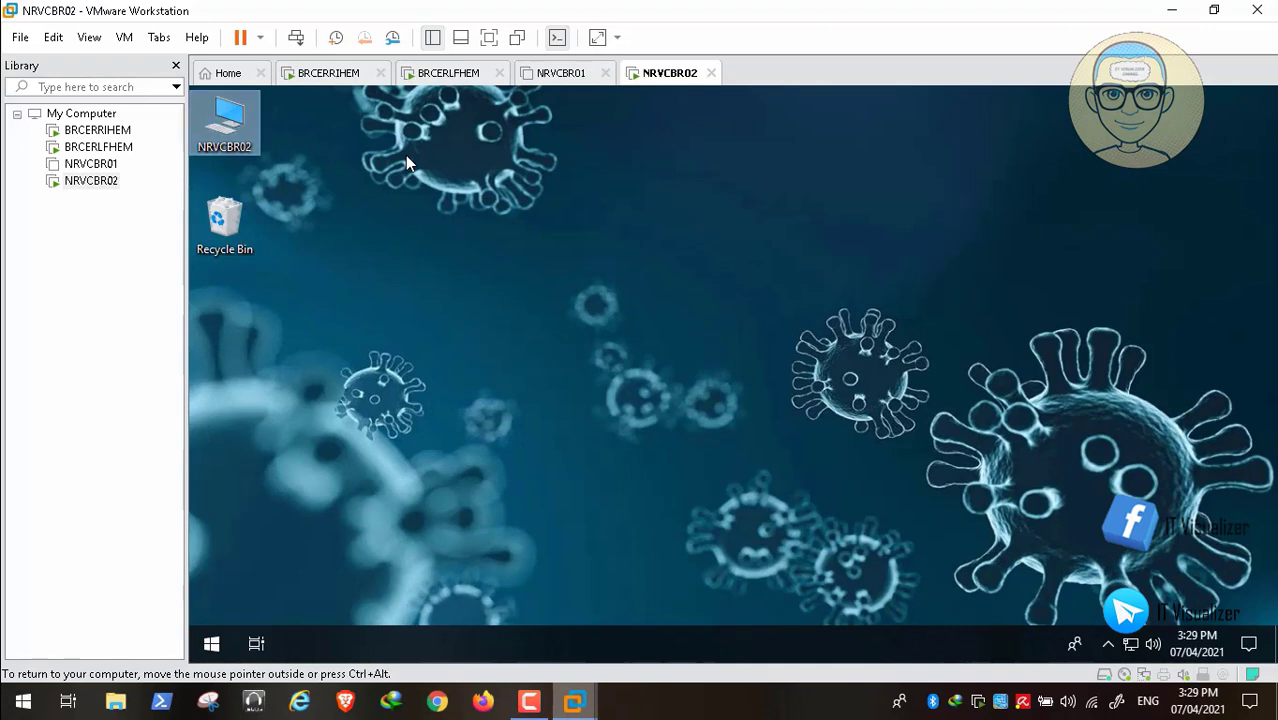
key(Return)
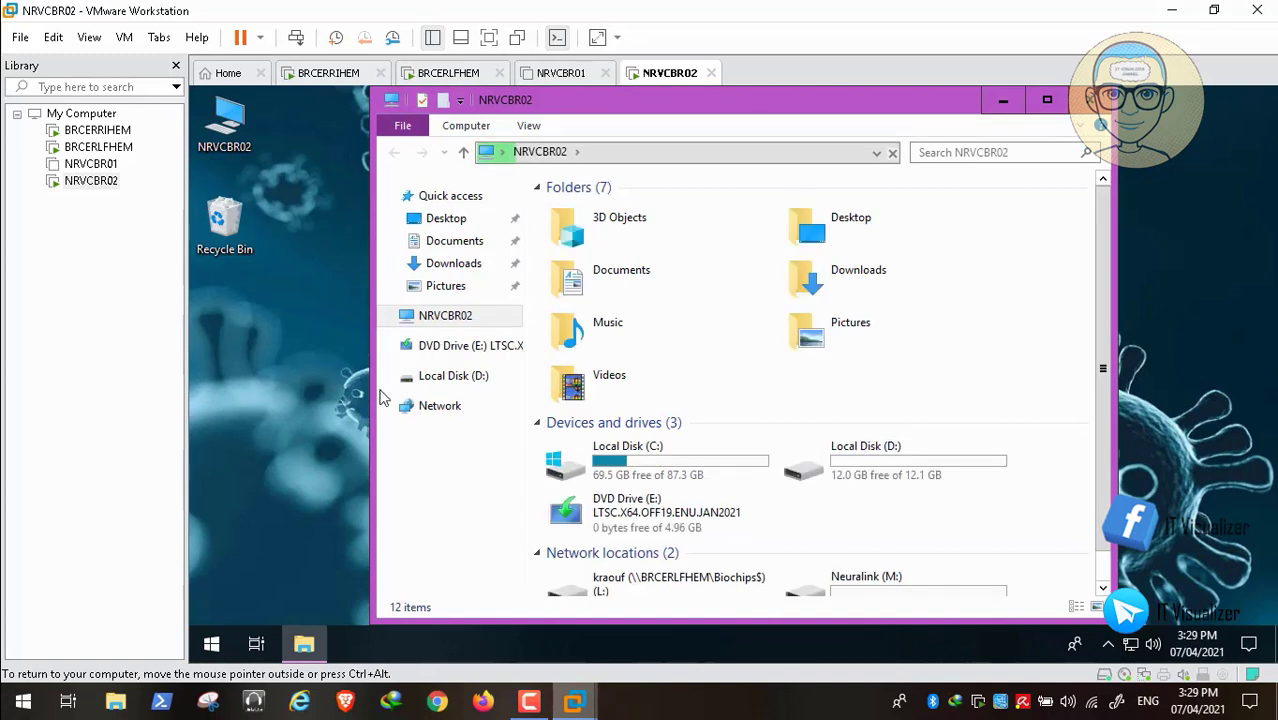
scroll(699, 479, down, 1)
click(765, 455)
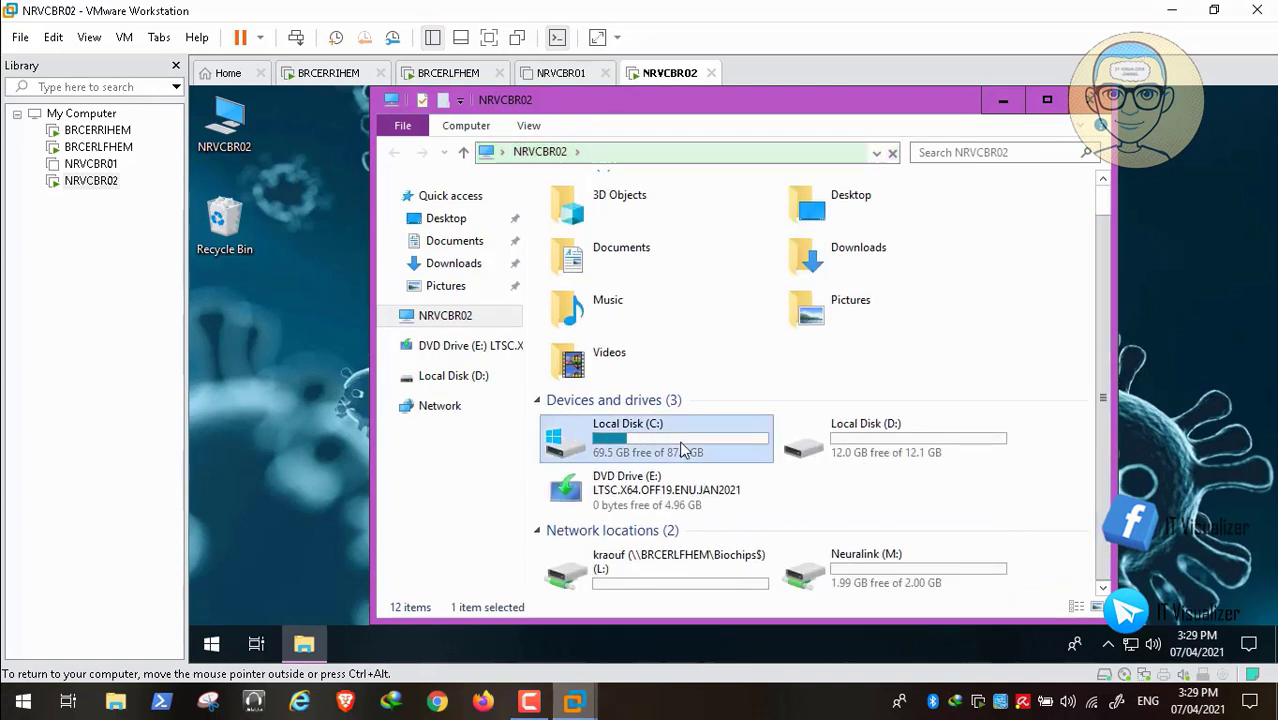
key(Return)
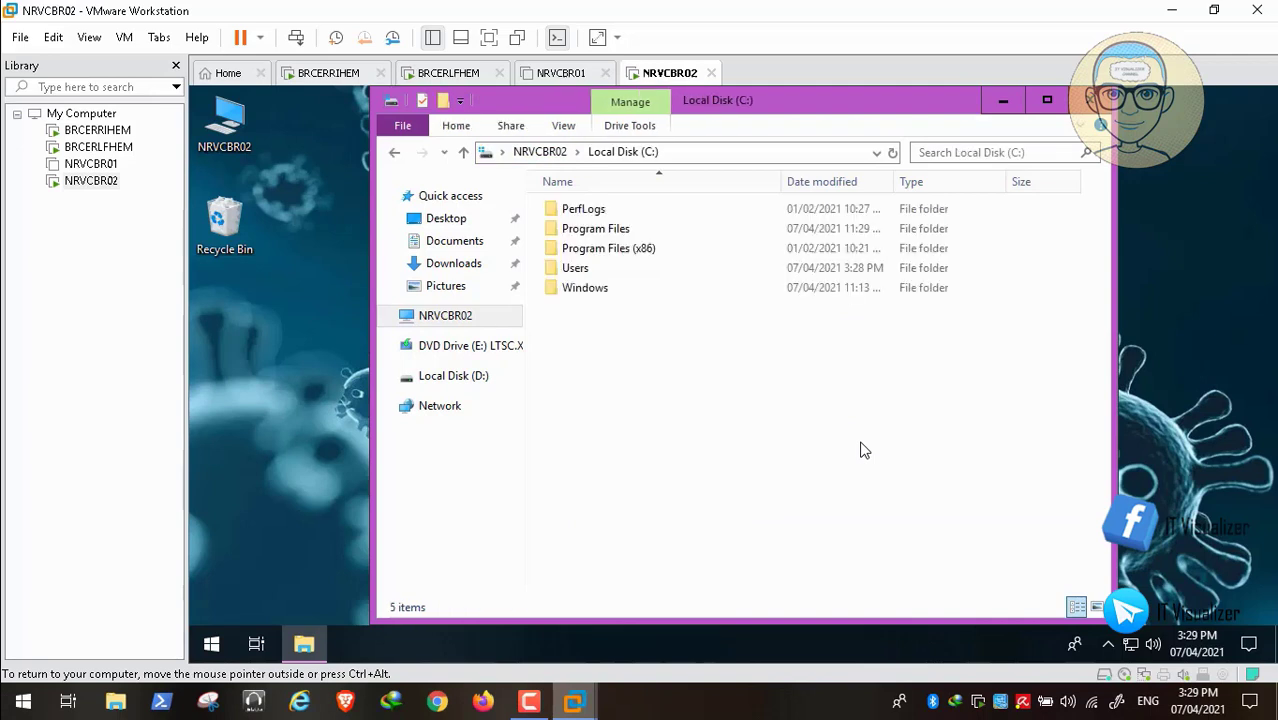
- Open the Windows folder on the C: drive
click(697, 283)
double_click(697, 285)
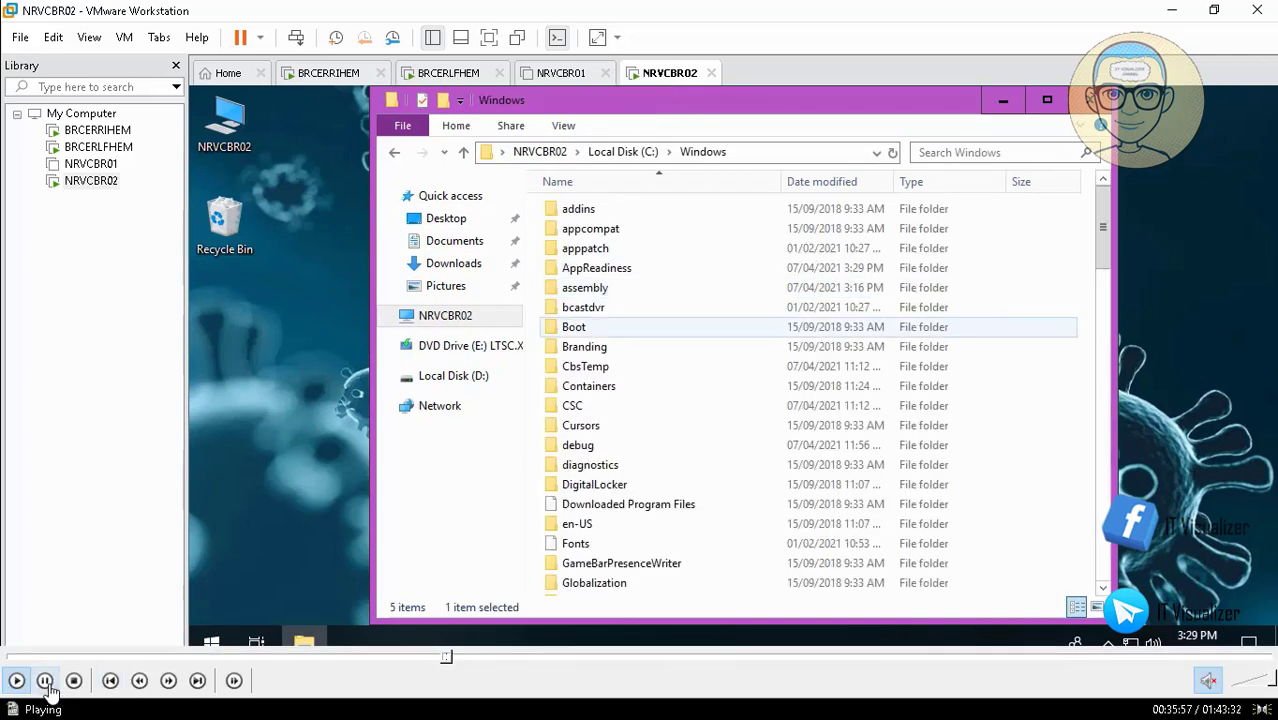
click(46, 683)
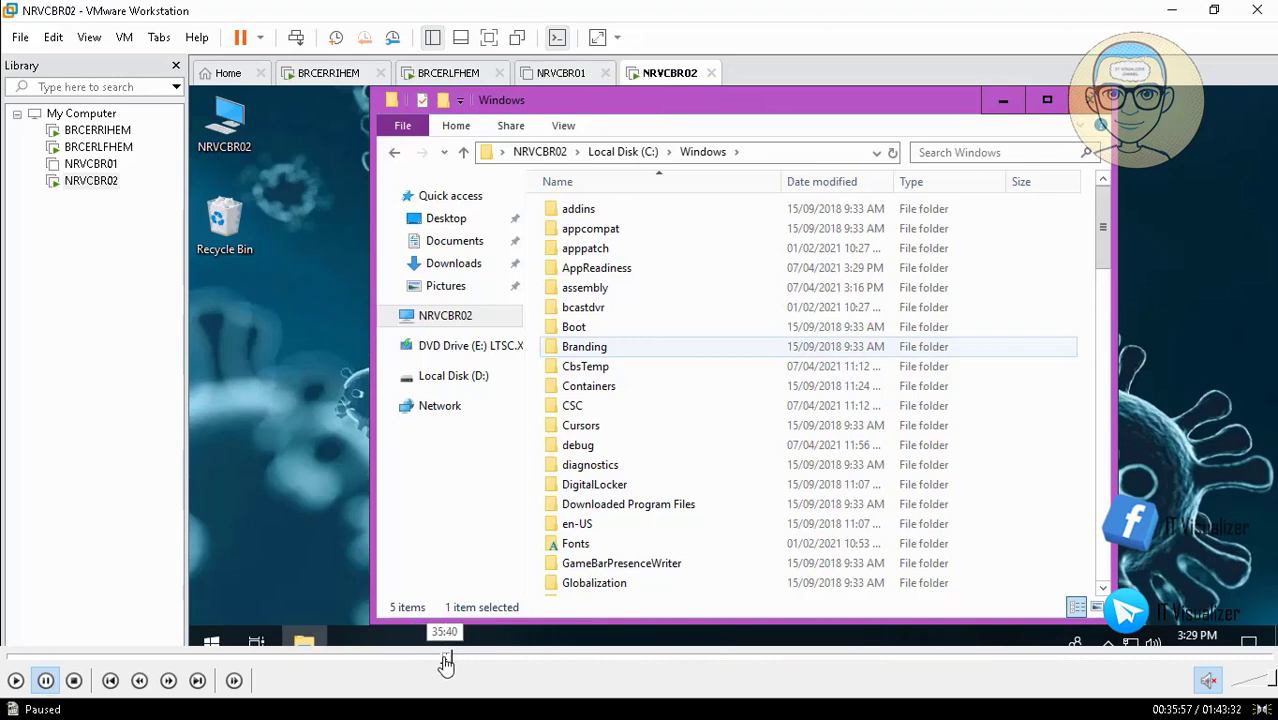
click(446, 659)
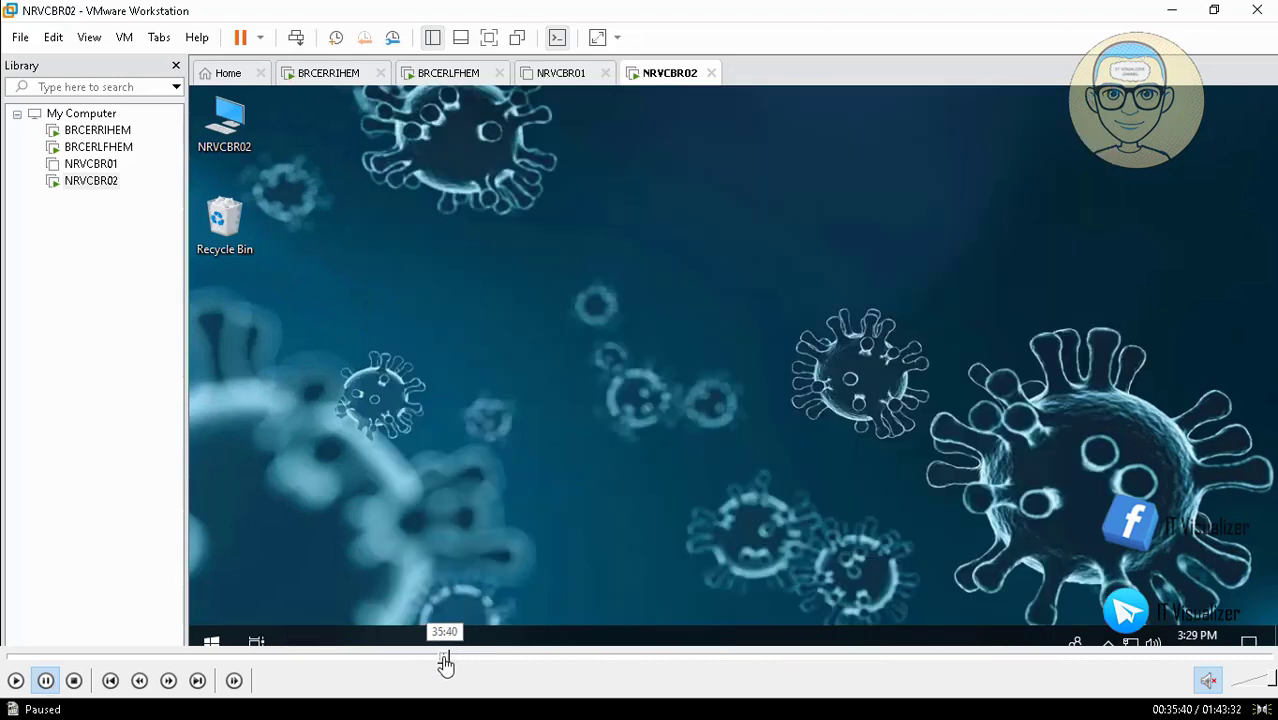
click(16, 681)
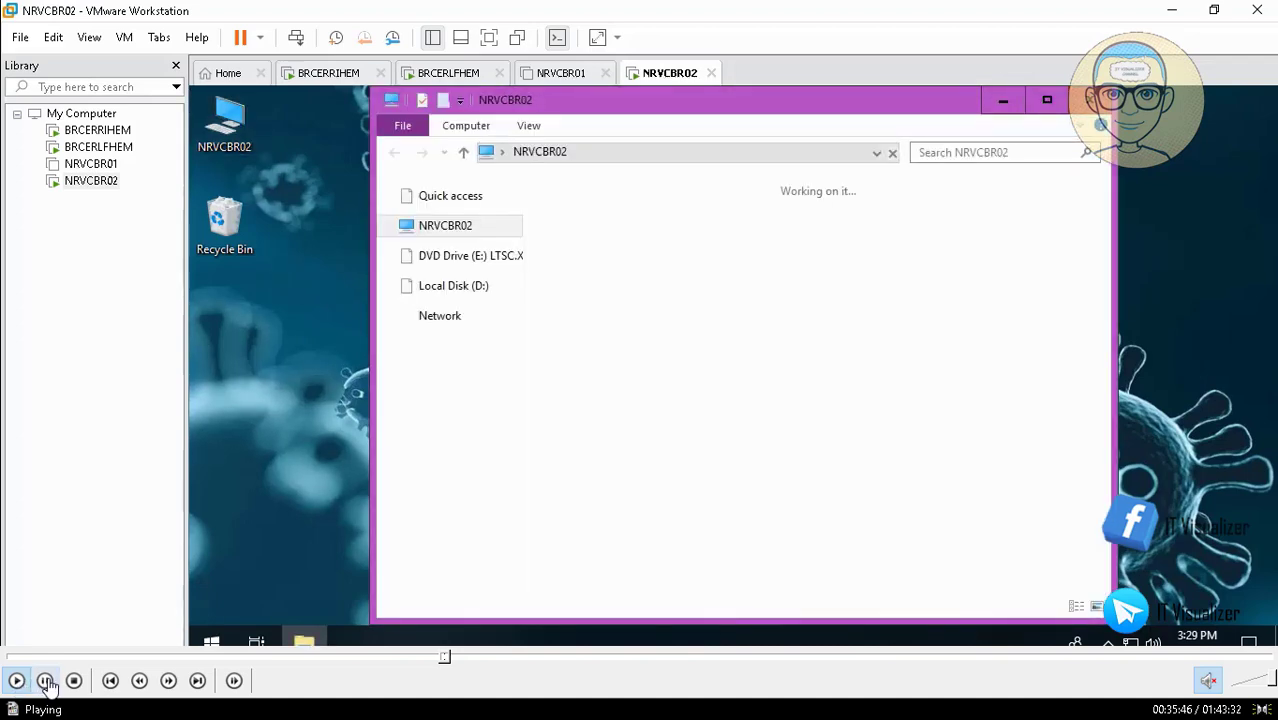
- Dismiss the news pop-up and copy the PolicyDefinitions folder from C:\Windows
click(46, 681)
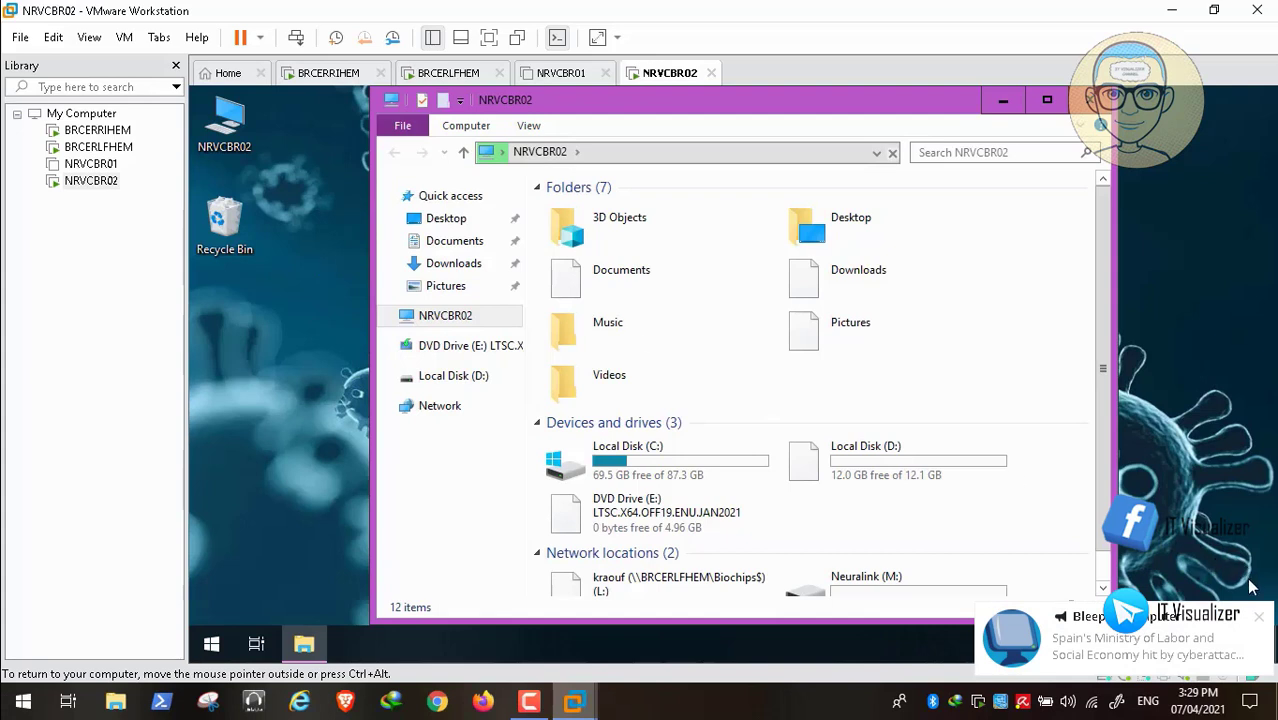
click(1259, 619)
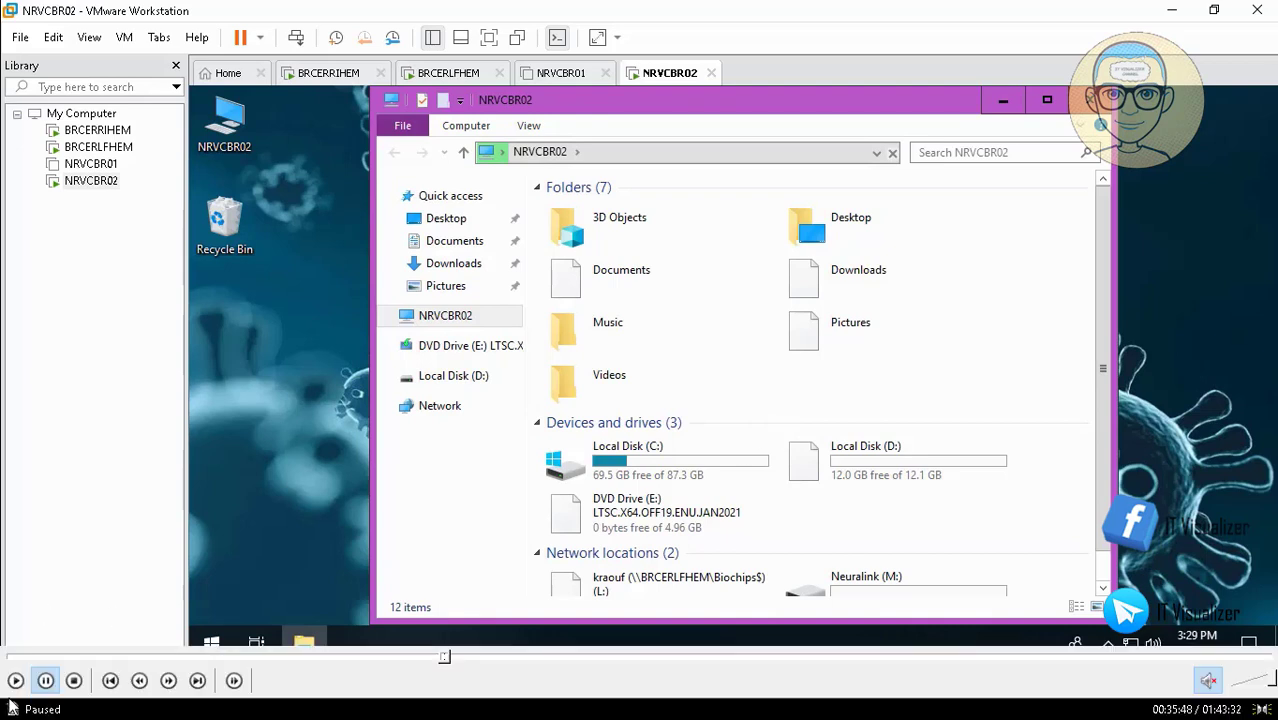
click(16, 683)
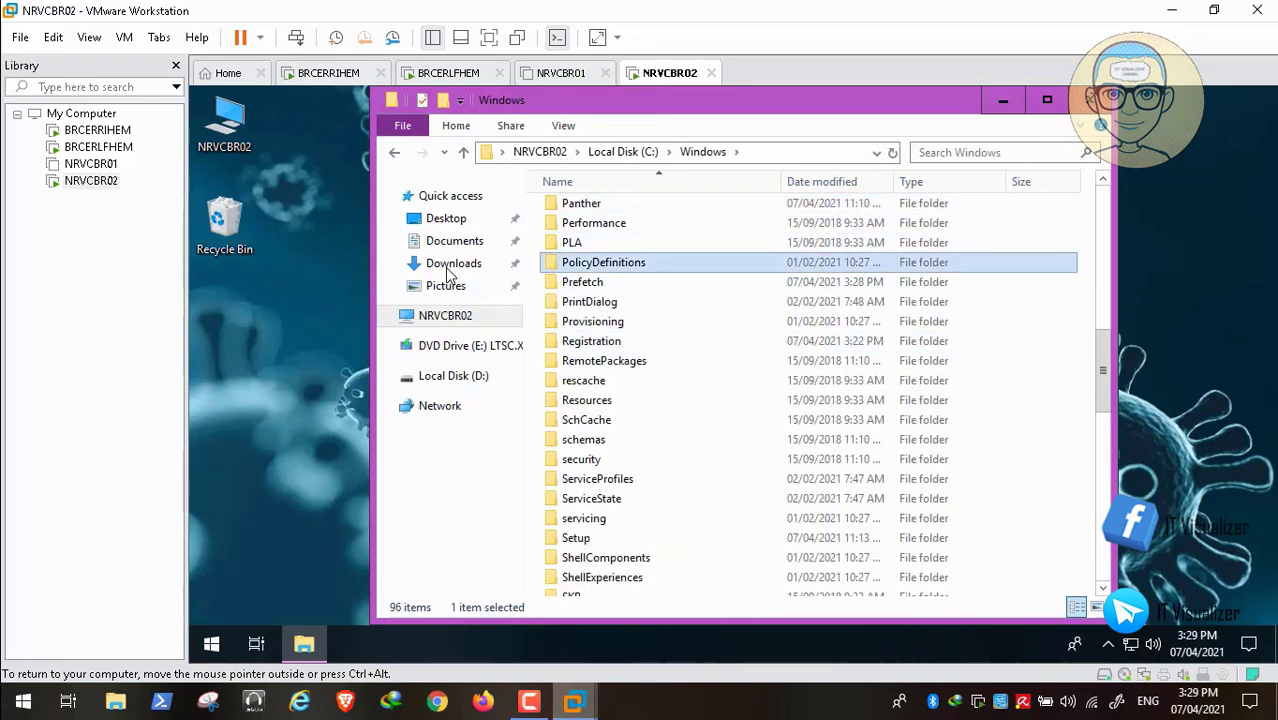
right_click(620, 259)
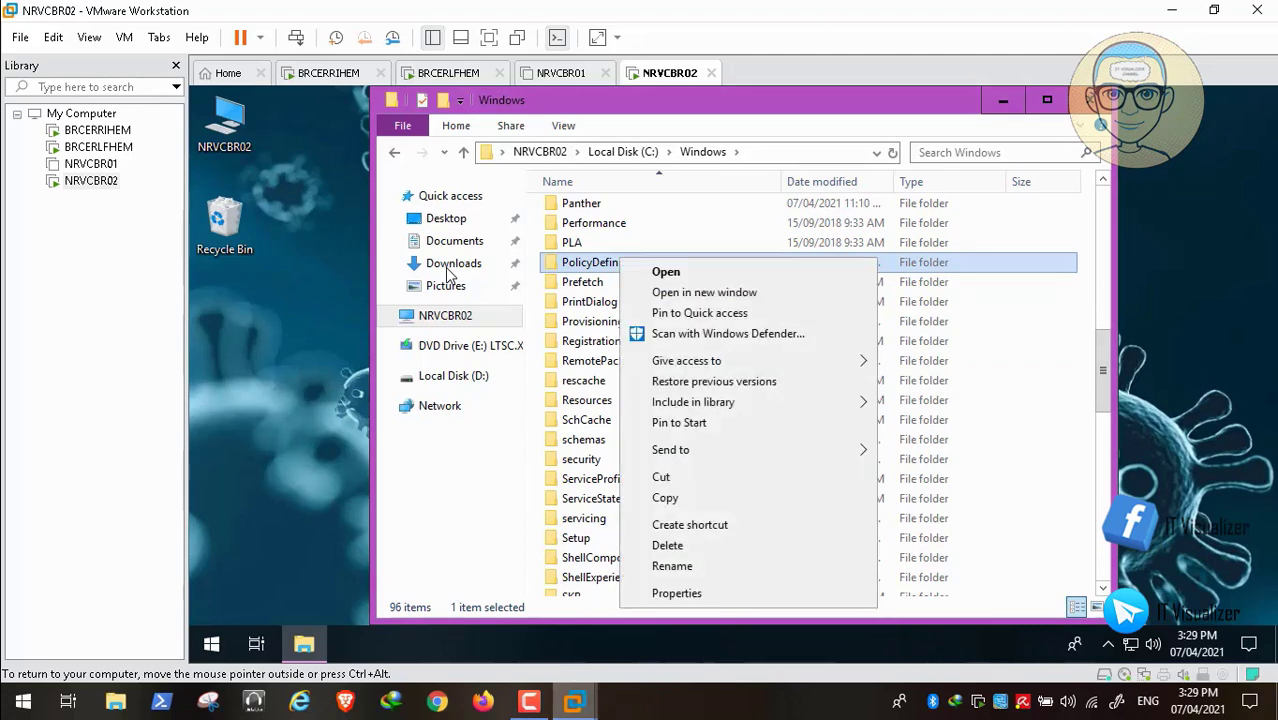
click(665, 498)
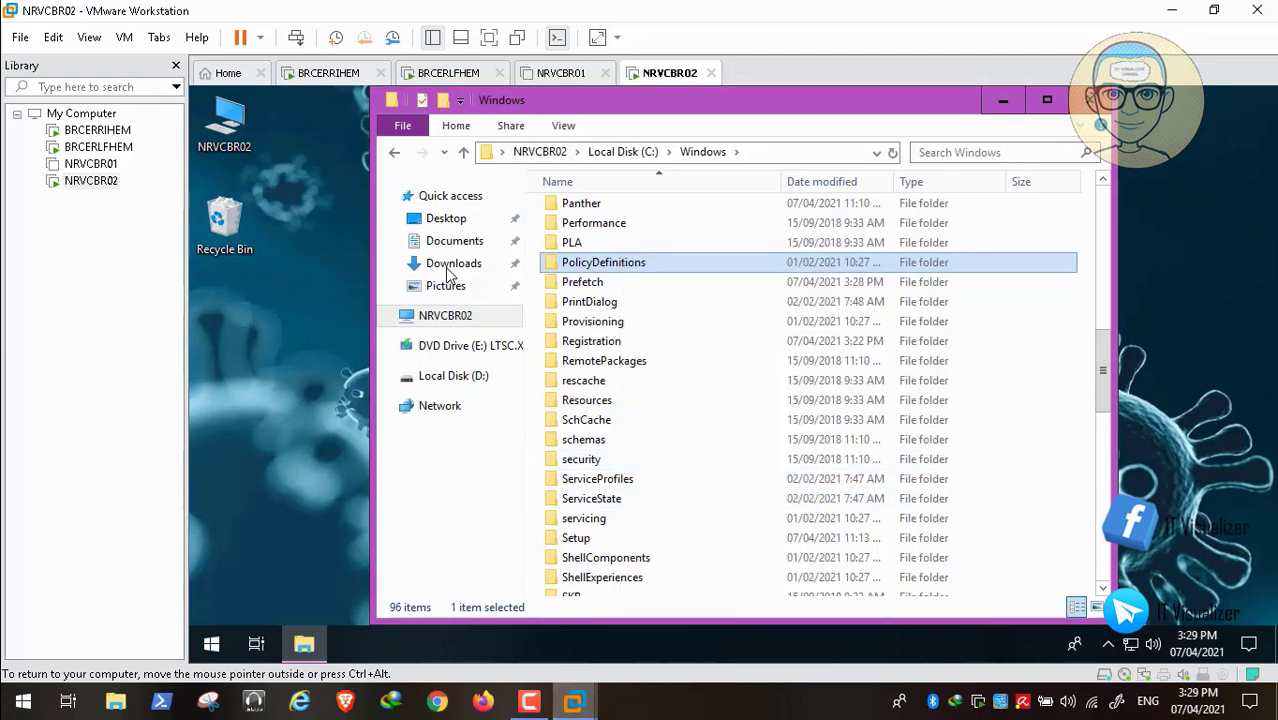
- Close Explorer and open the Run box from the Start button's right-click menu
click(1091, 100)
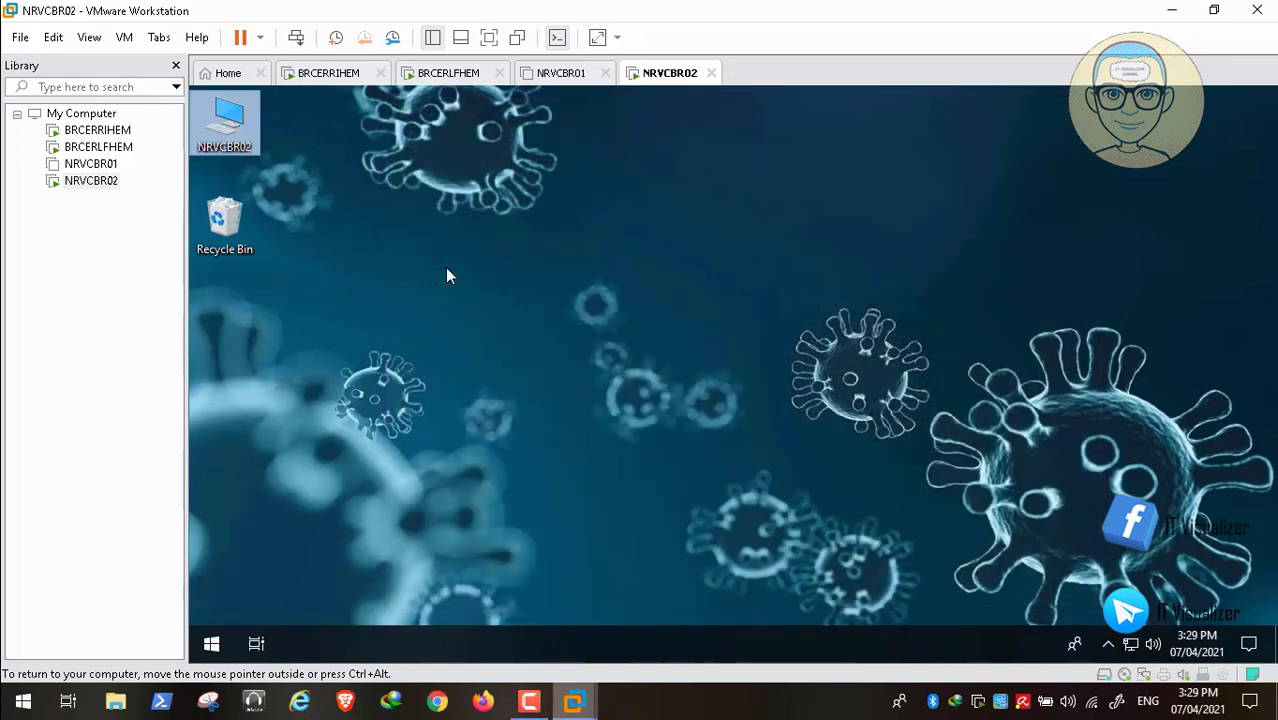
right_click(211, 644)
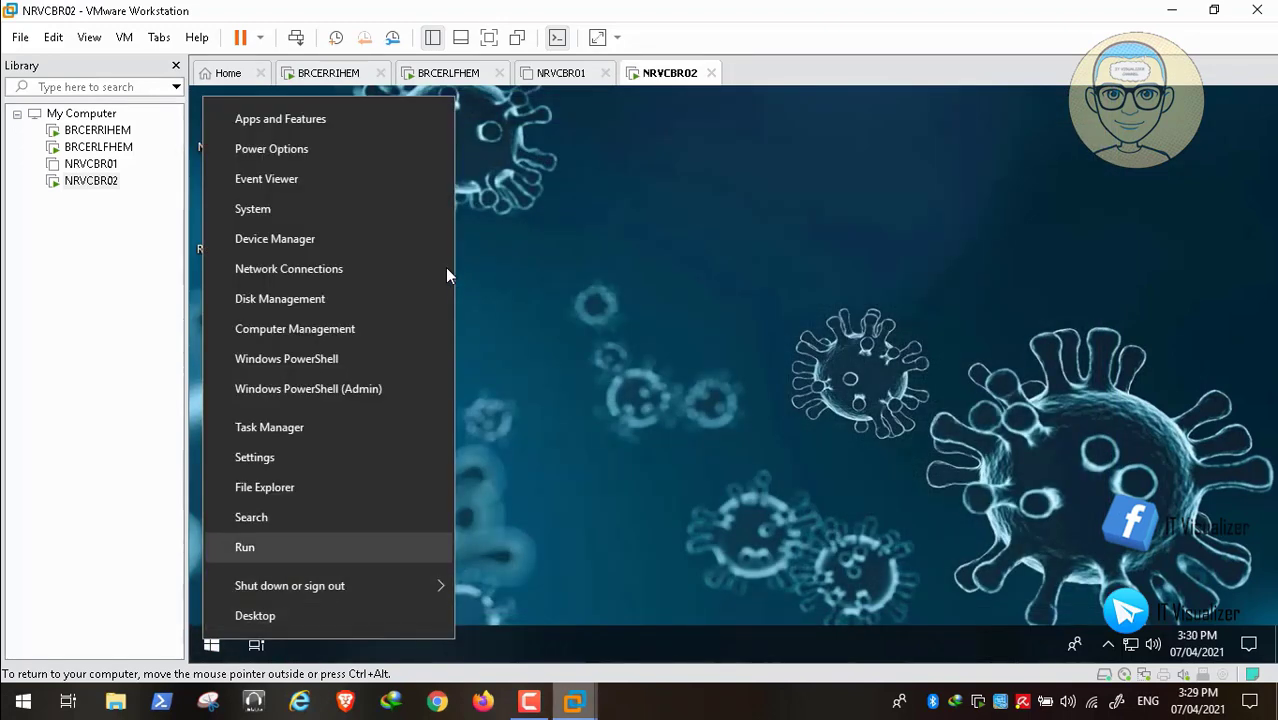
click(245, 547)
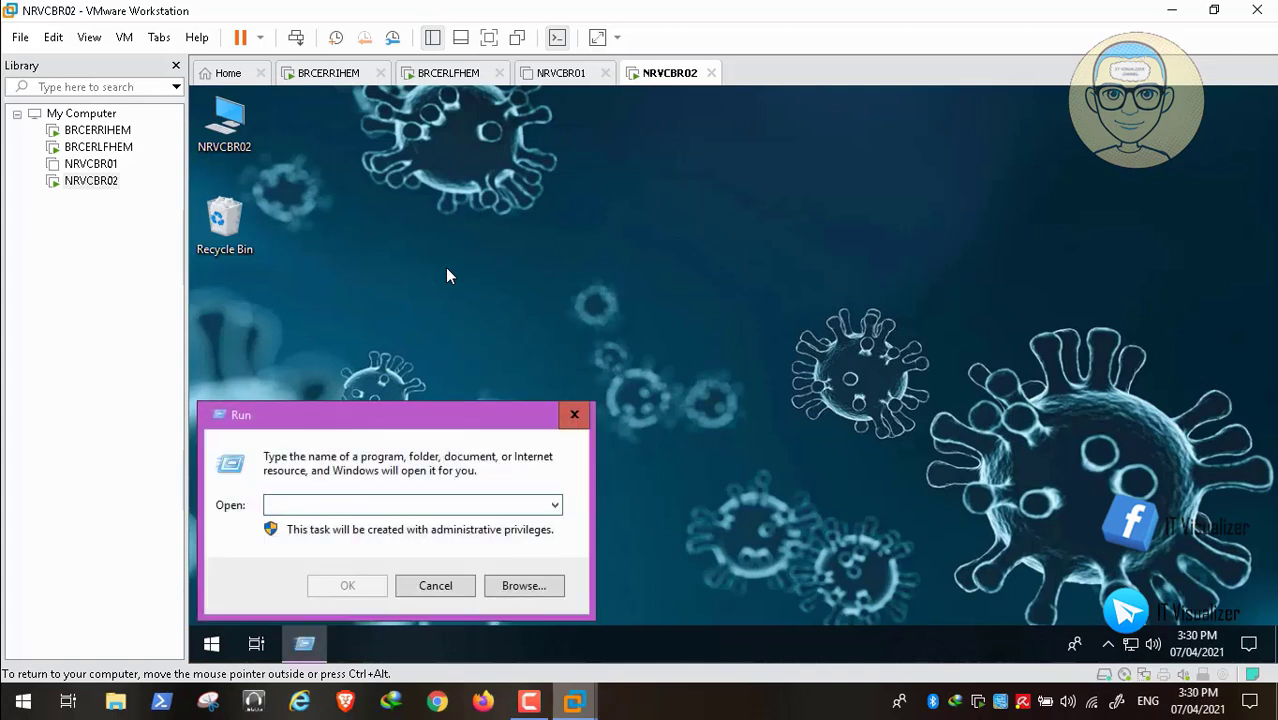
- Open the \\brcerlfhem\d$ network share path from the Run box
text(\r)
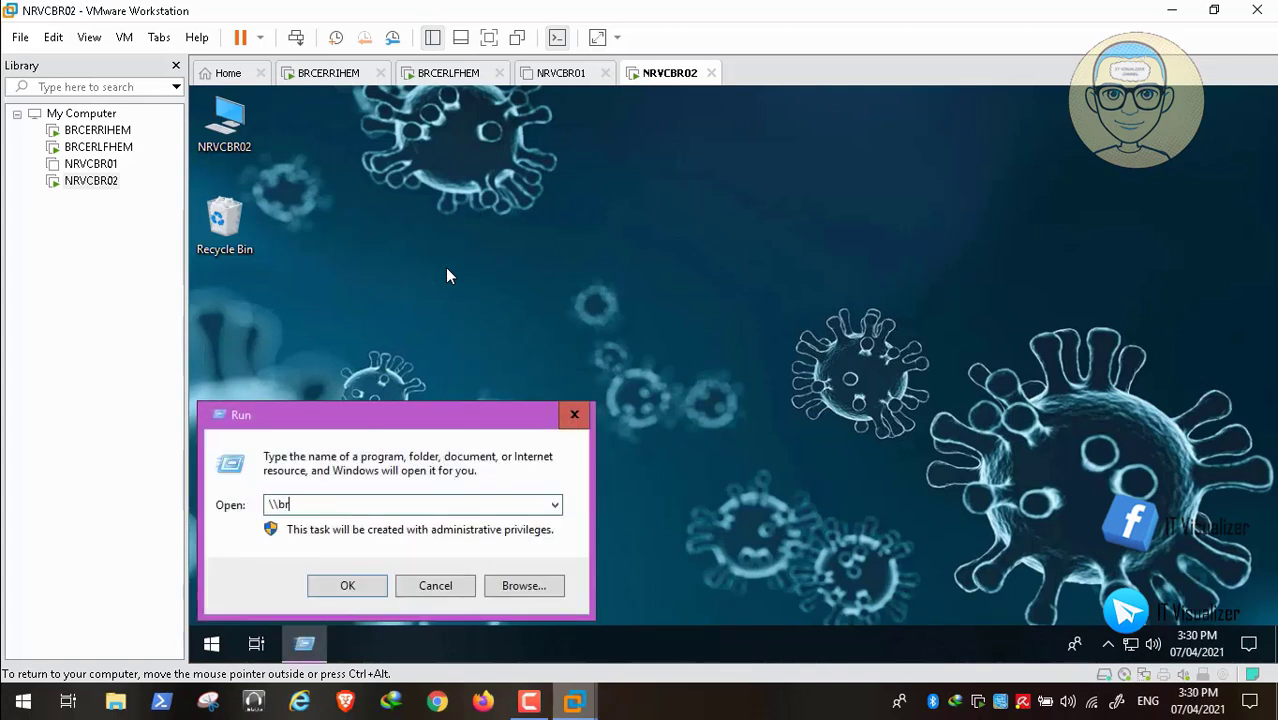
text(cerlfhem\d$)
key(Return)
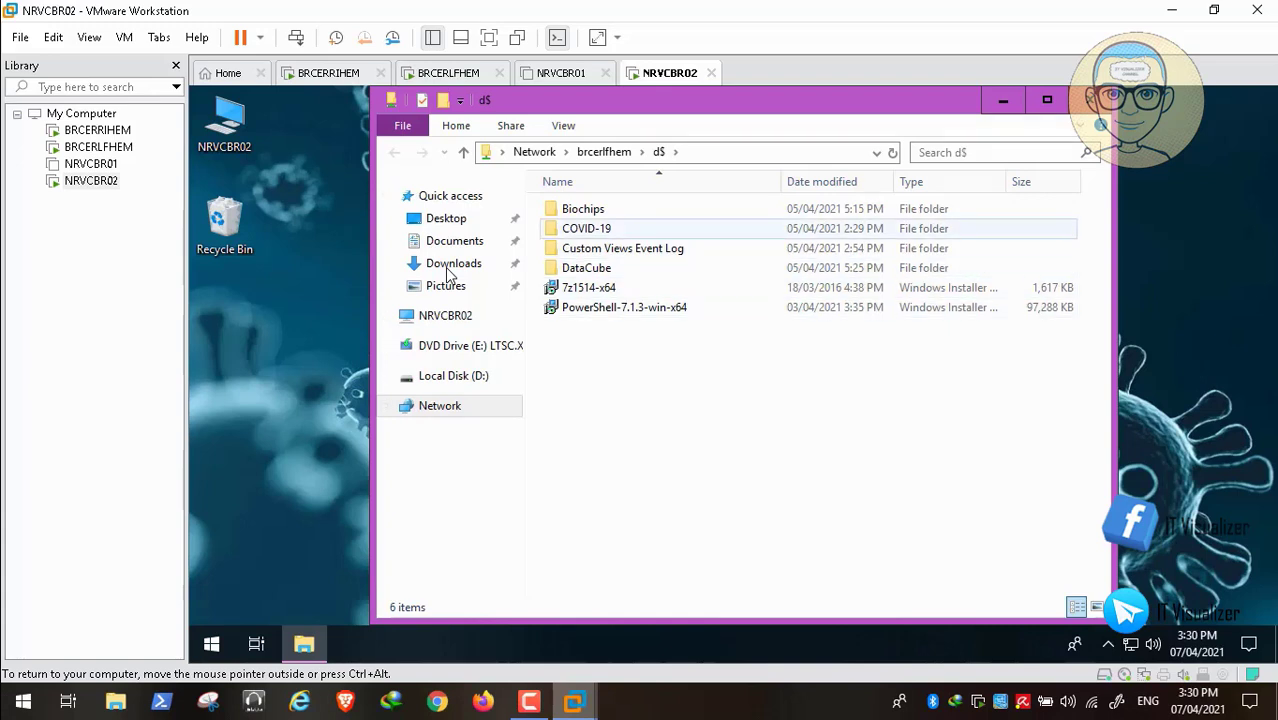
- Paste the copied PolicyDefinitions folder into COVID-19\DCDomain\Group Policy Templates
double_click(587, 228)
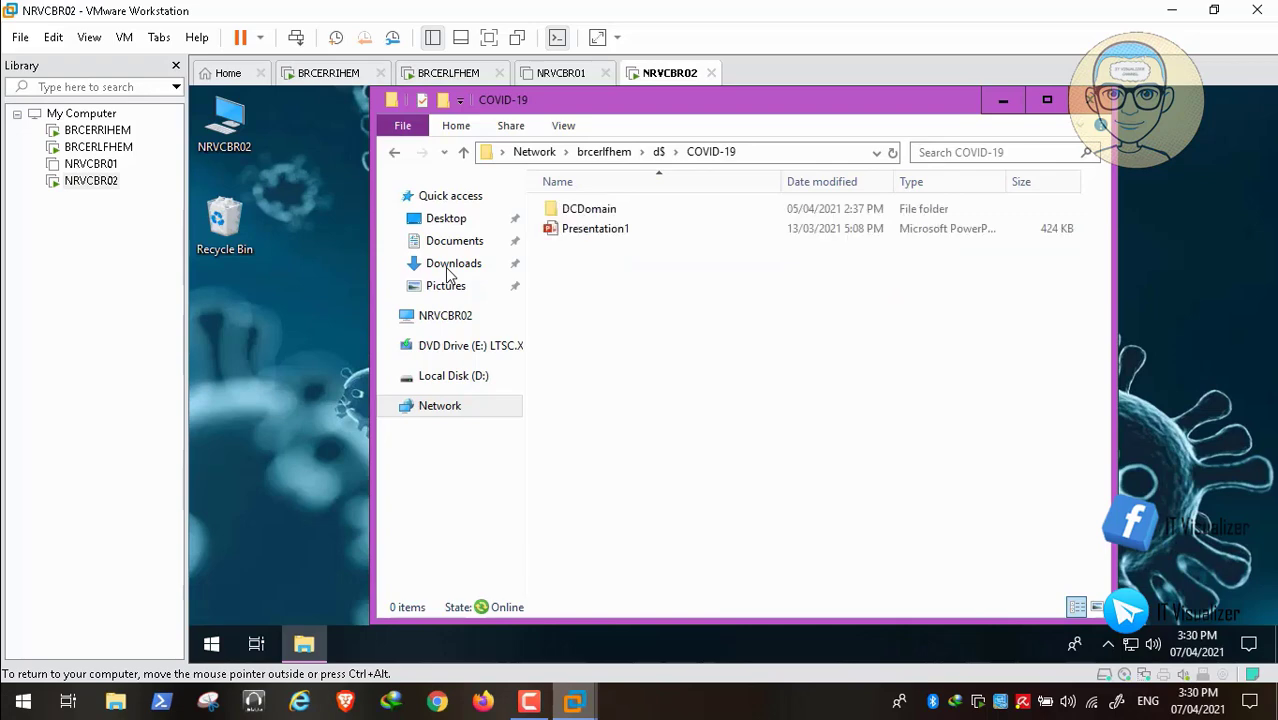
double_click(589, 208)
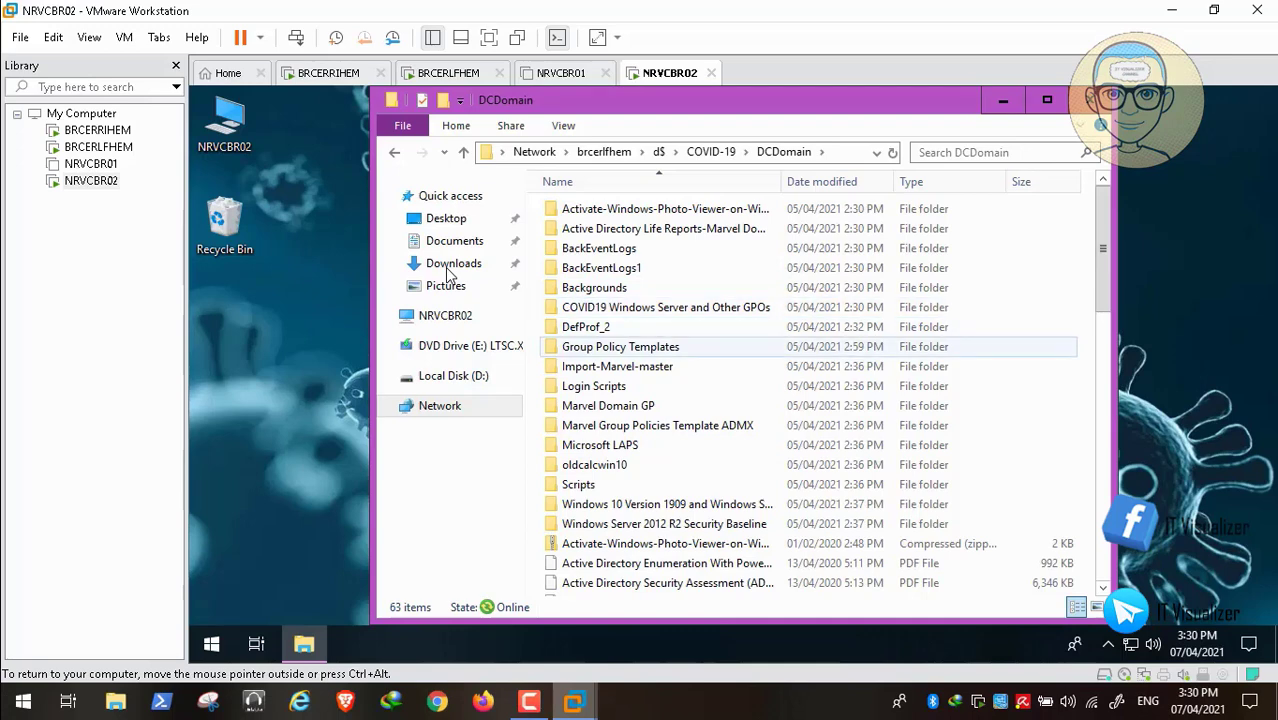
double_click(620, 346)
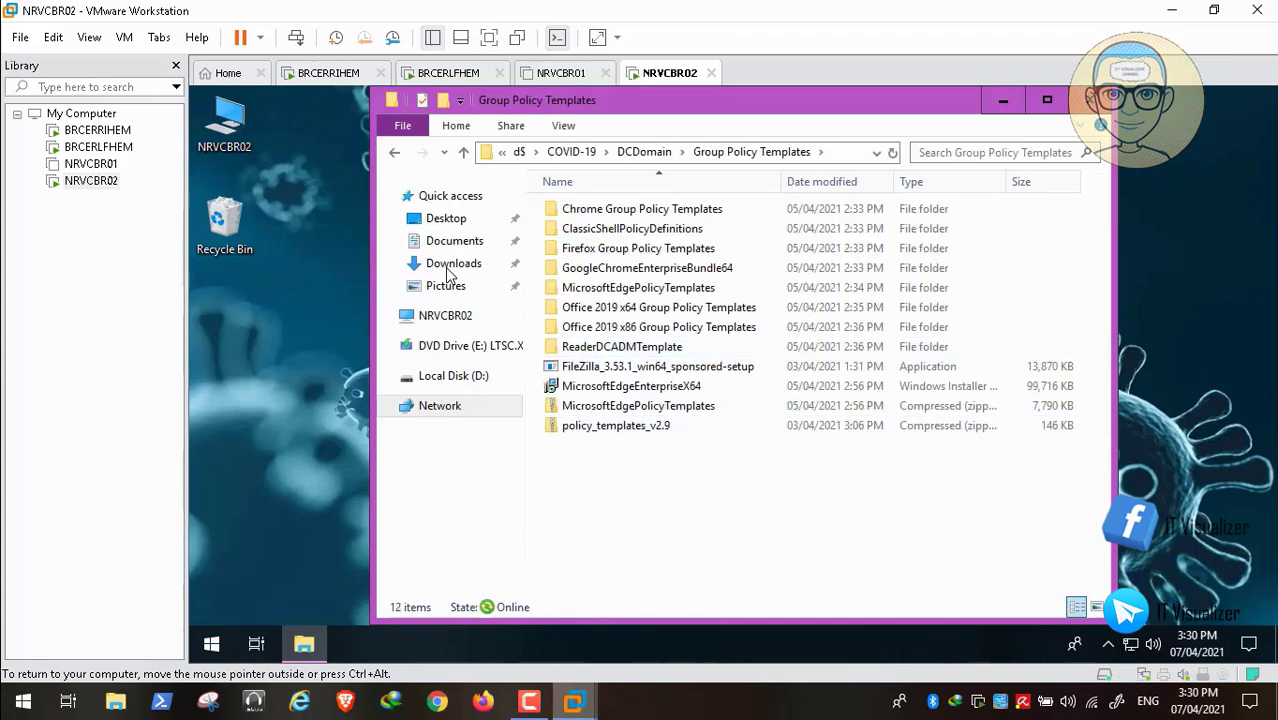
right_click(638, 481)
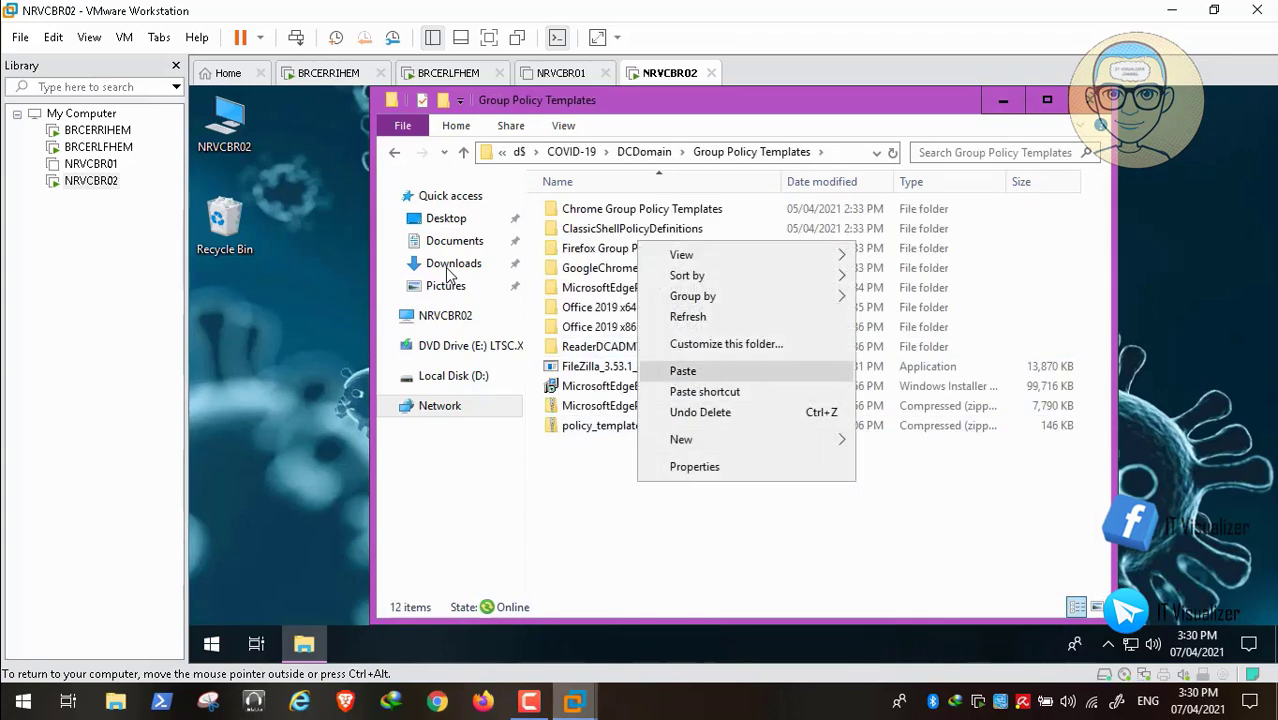
click(684, 371)
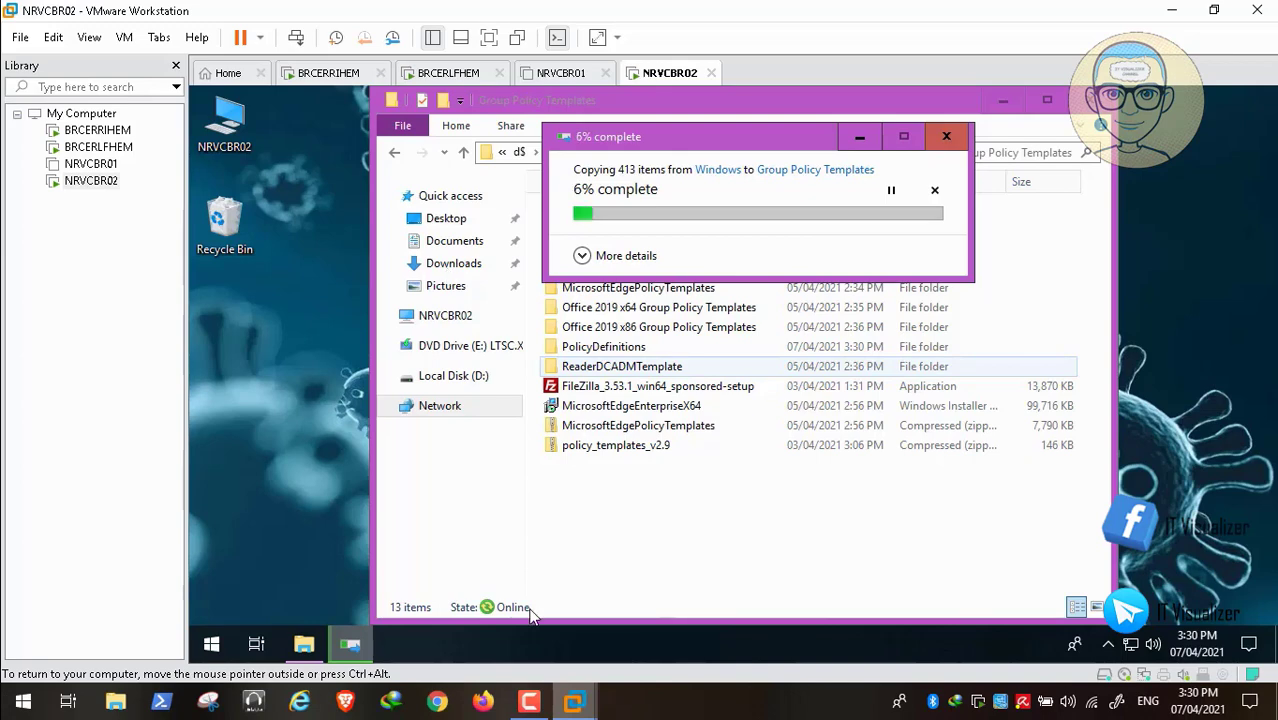
- Rename PolicyDefinitions to 'Windows 10 LTSC 2021 Group Policy Templates' and open it to show en-US and ADMX files
click(466, 657)
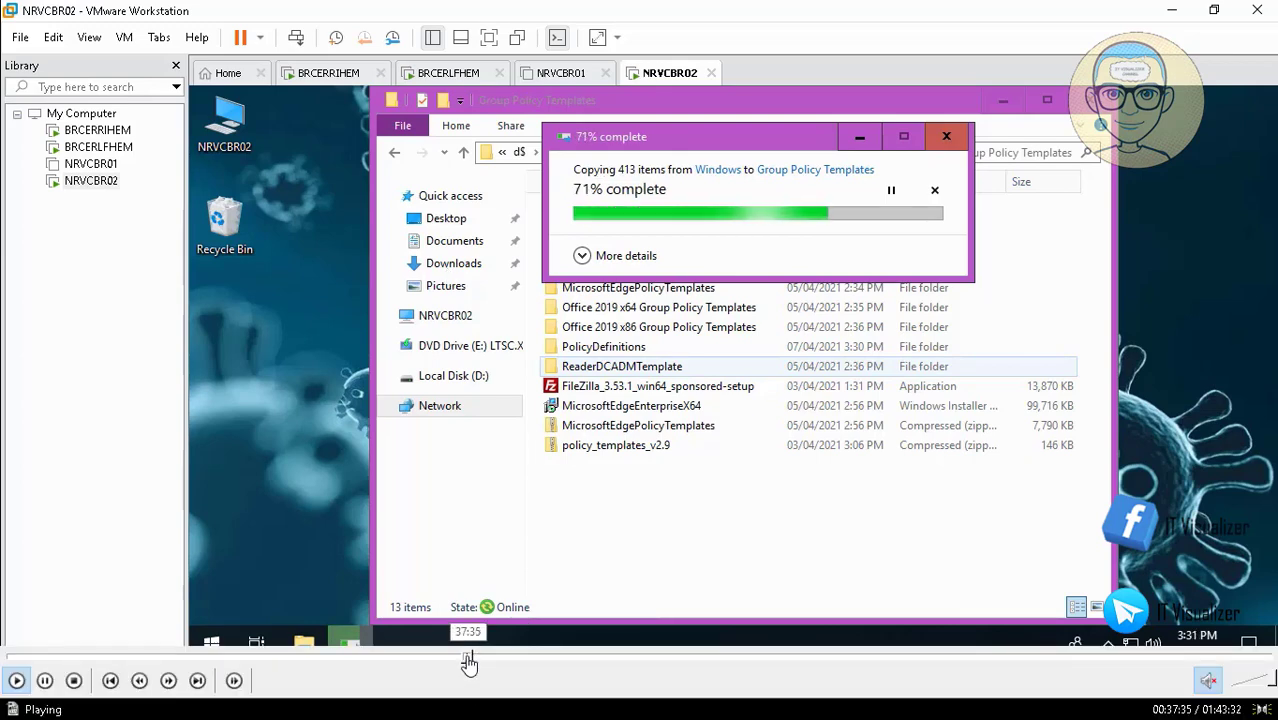
click(470, 658)
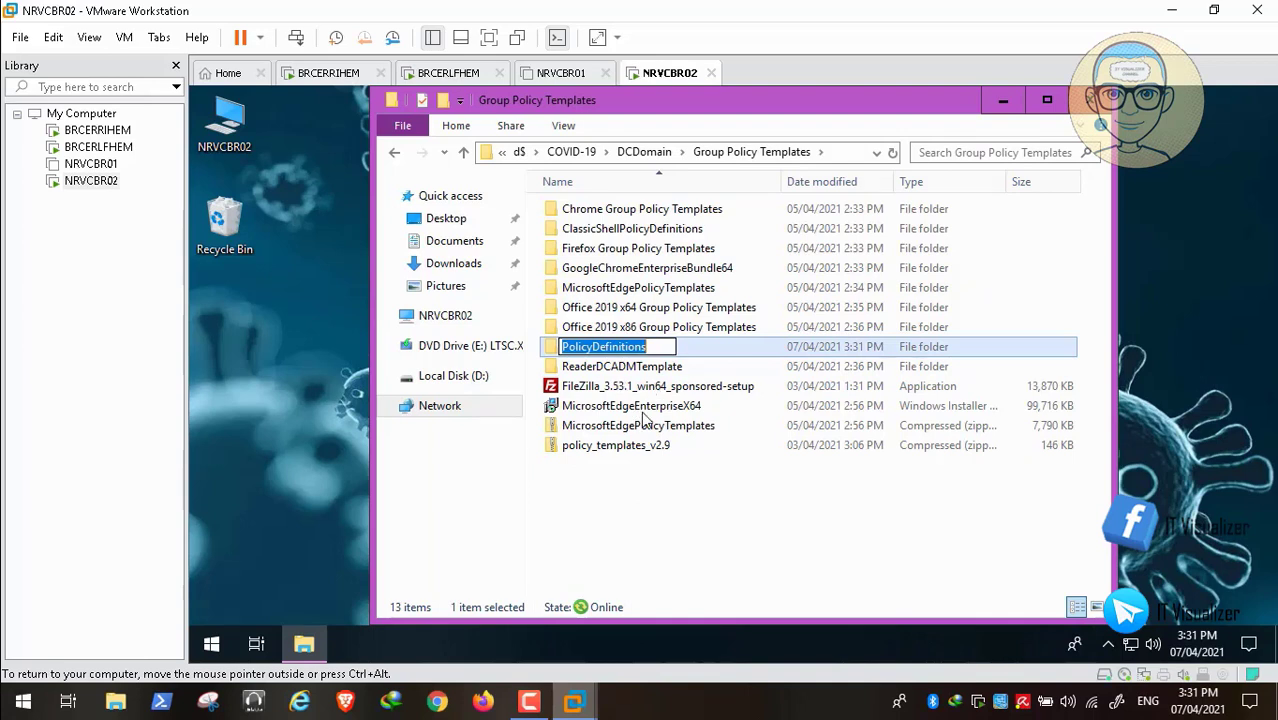
mouse_move(494, 684)
click(480, 660)
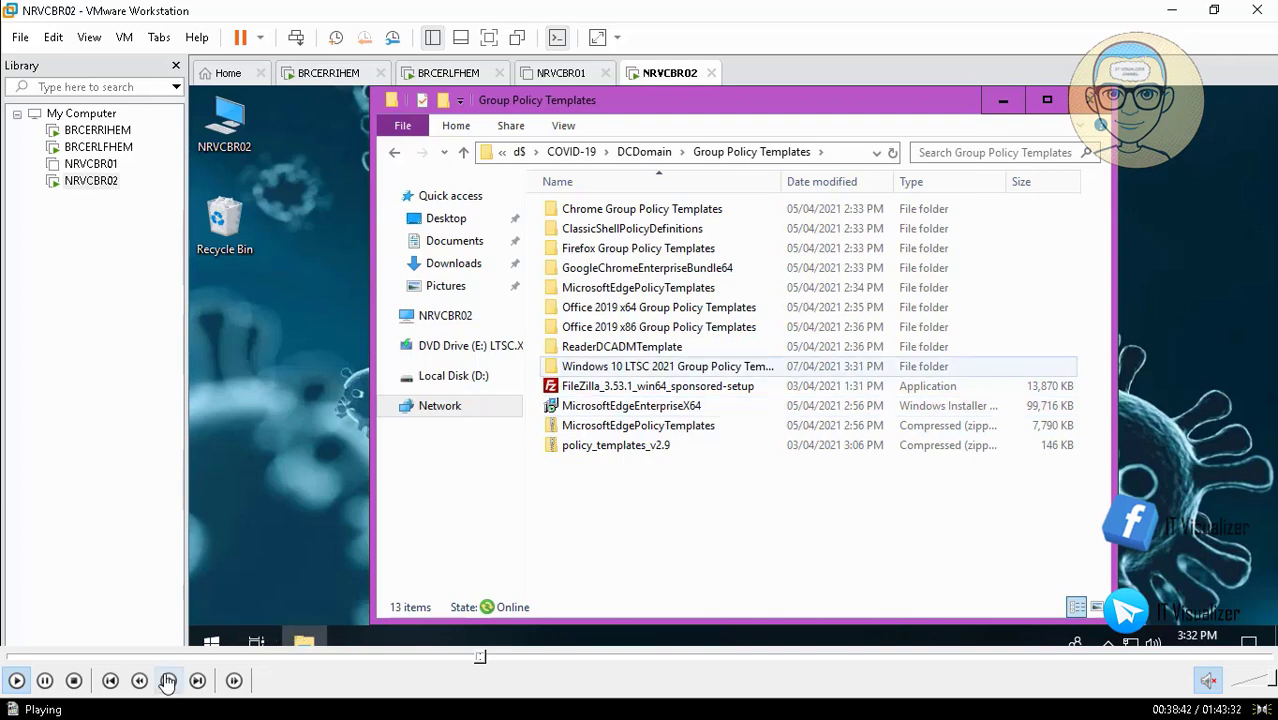
click(46, 681)
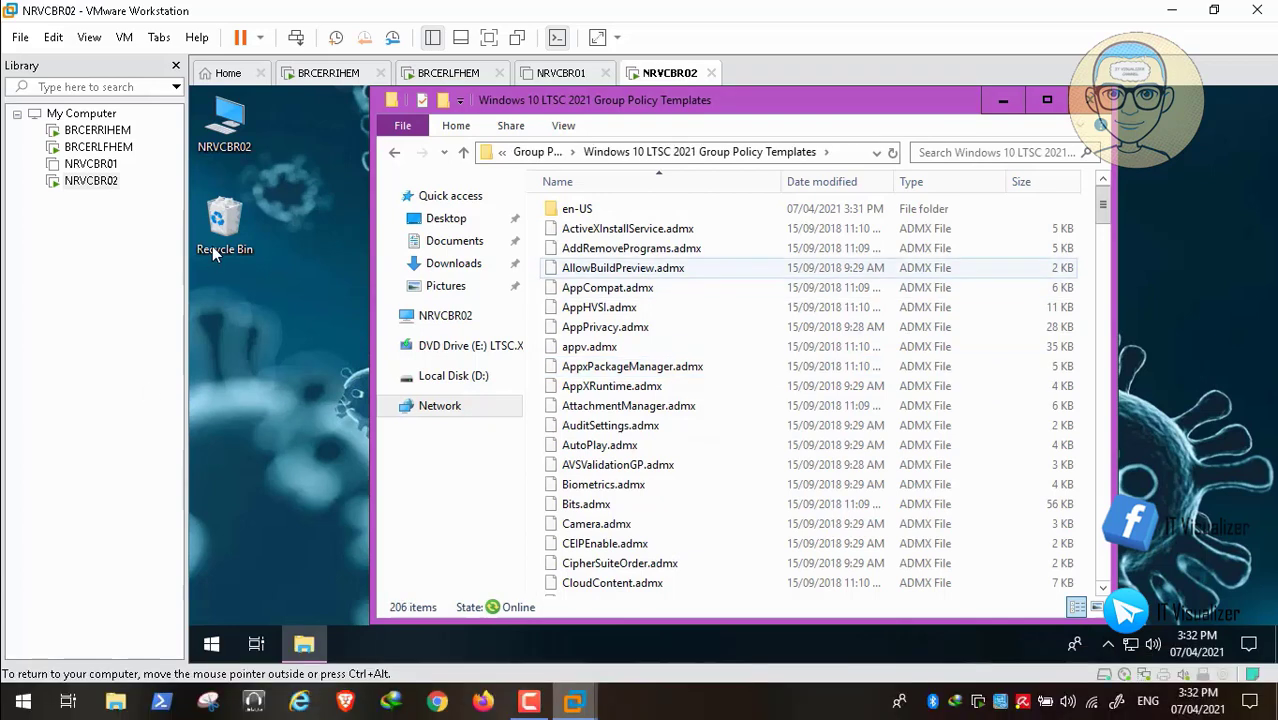
- Copy all 205 ADMX files from ActiveXInstallService.admx to the last one, then bring up the Run box
click(593, 210)
click(593, 227)
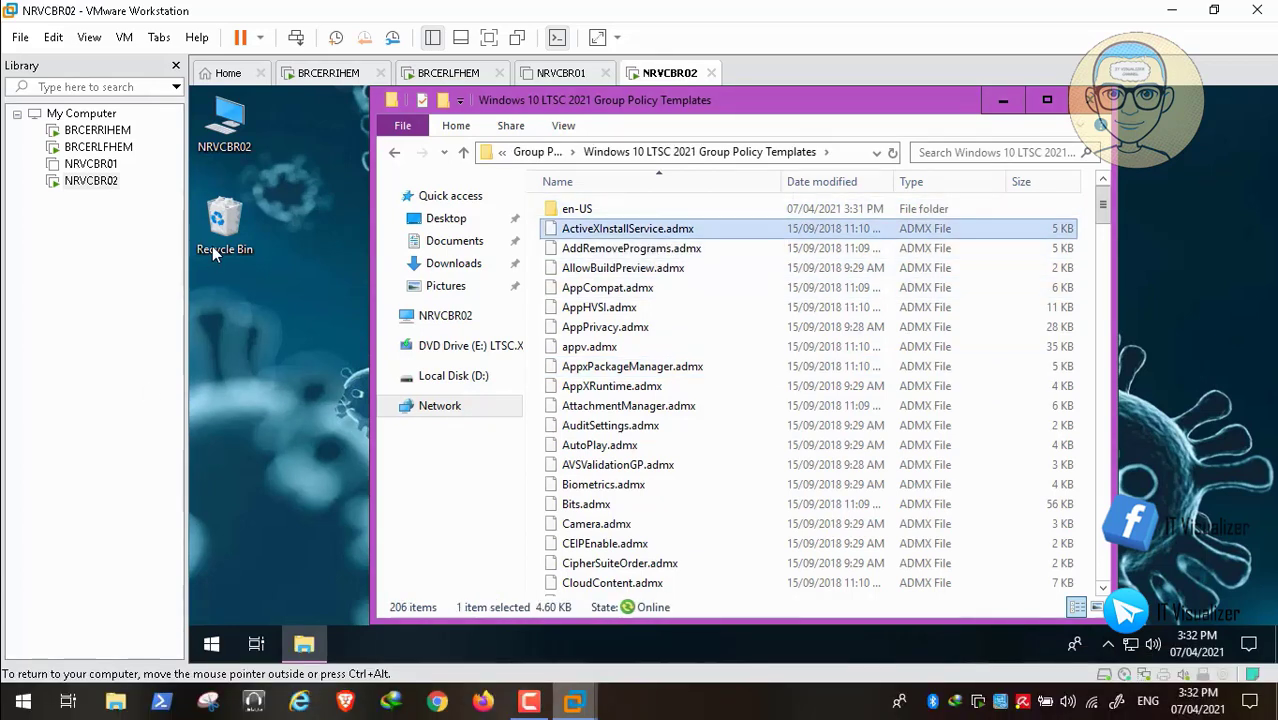
drag(1103, 205, 1103, 562)
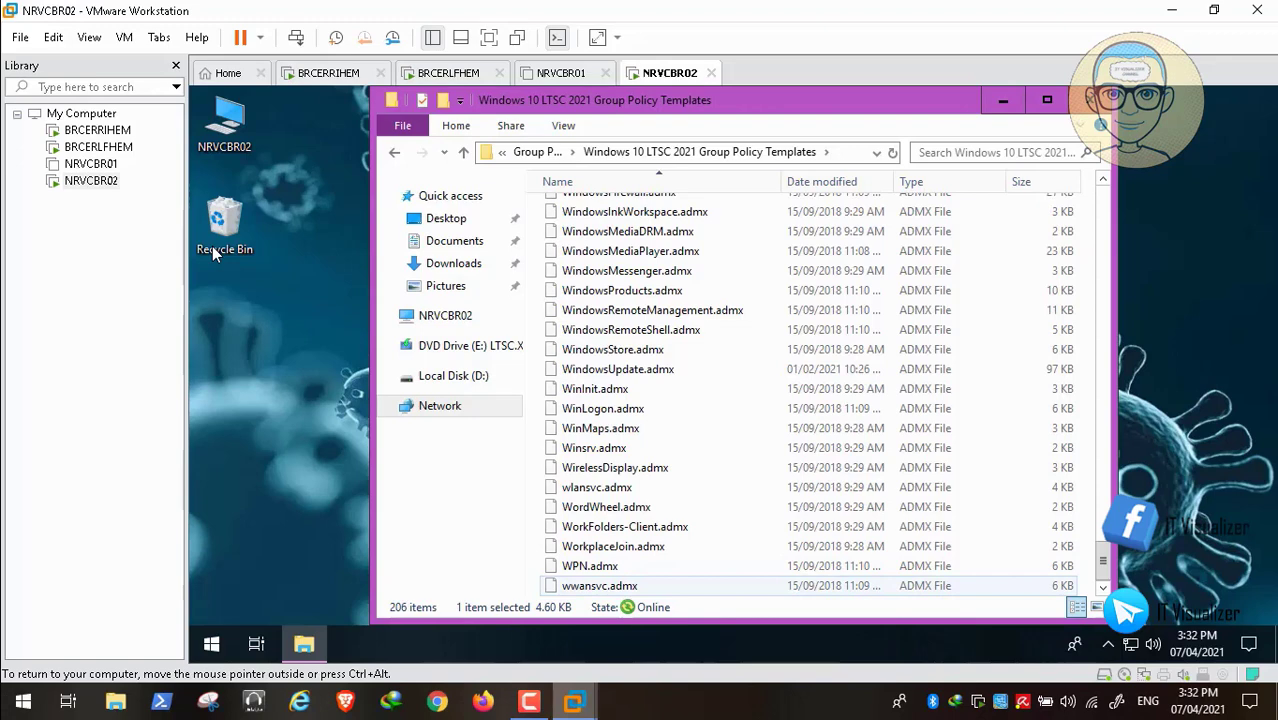
shift+click(600, 586)
drag(1103, 562, 1103, 205)
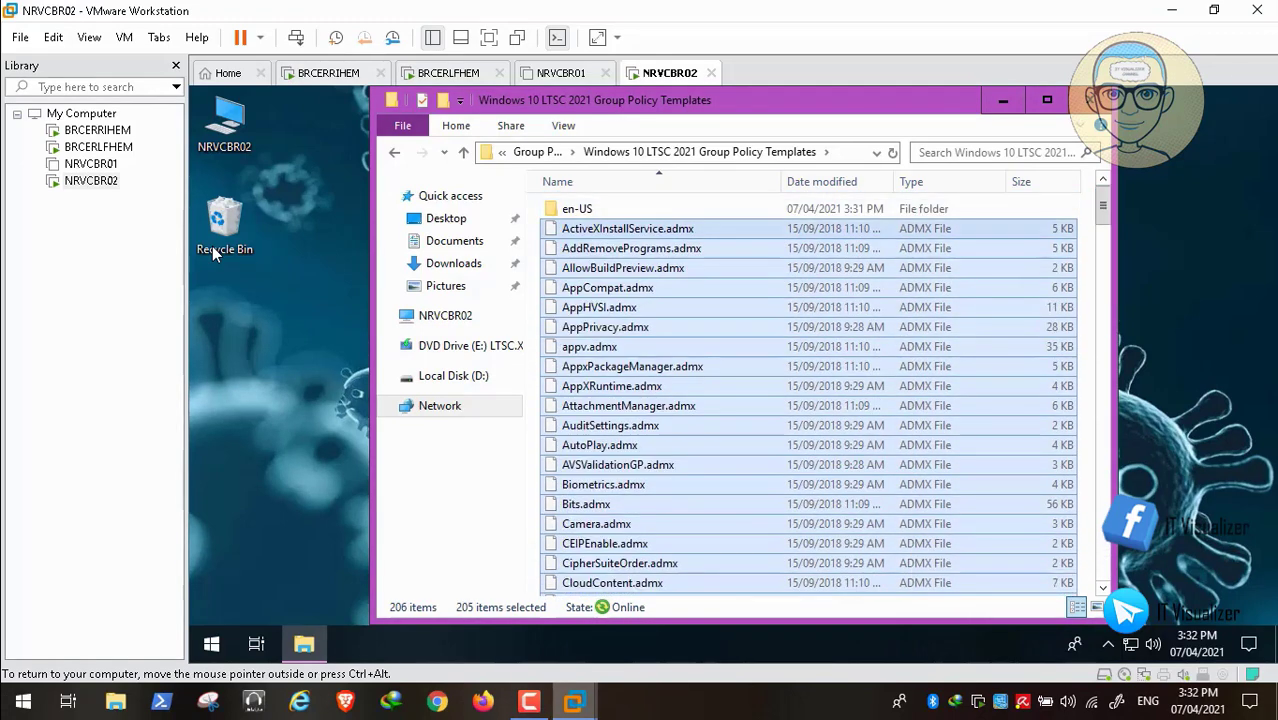
right_click(648, 231)
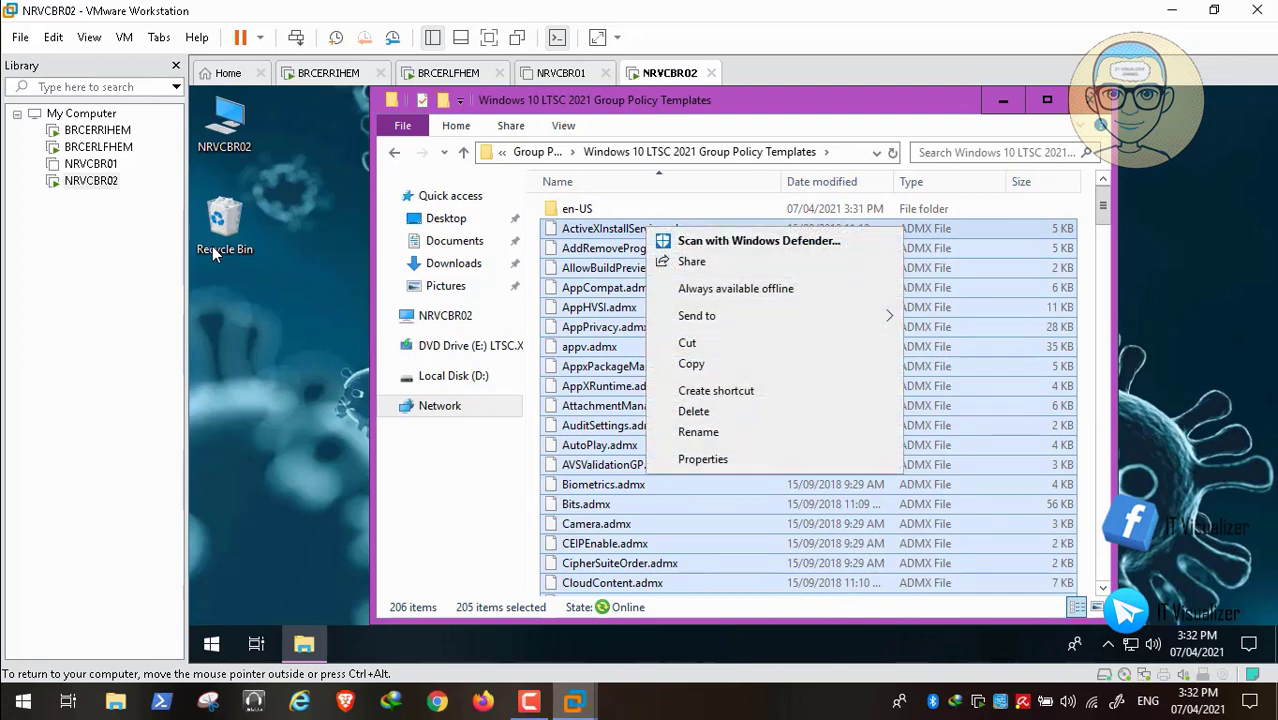
click(691, 364)
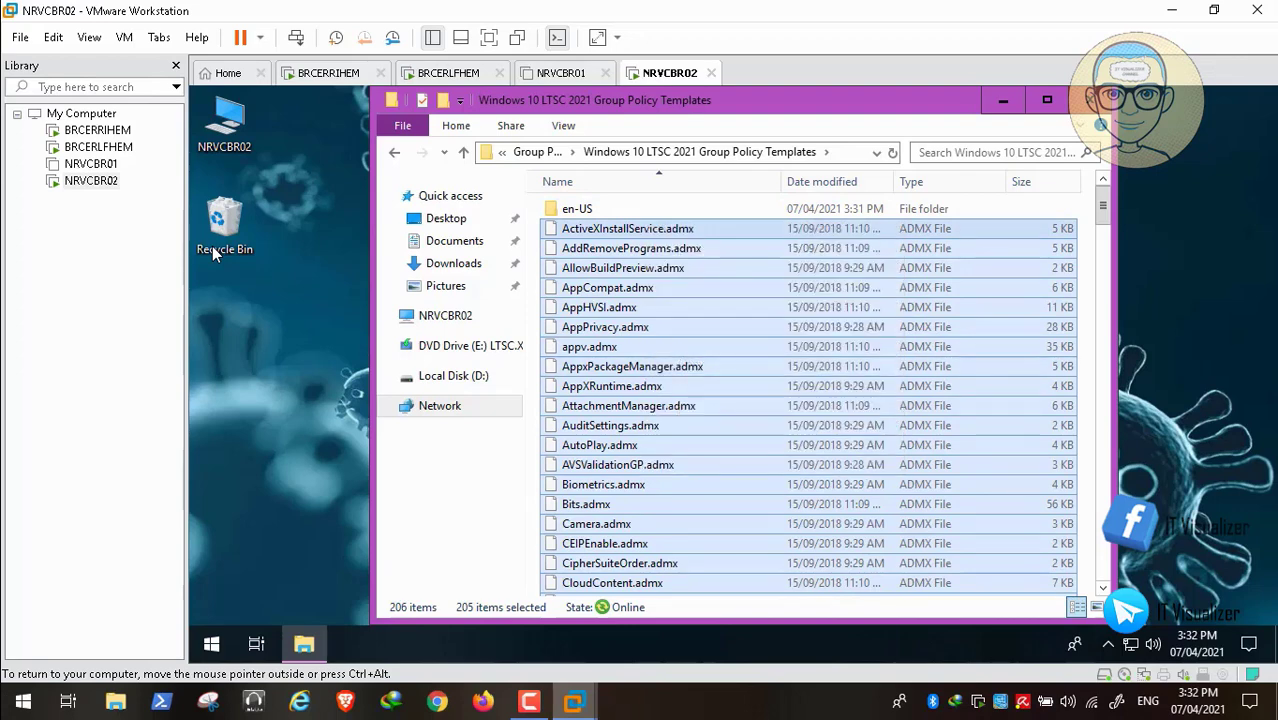
right_click(211, 644)
key(r)
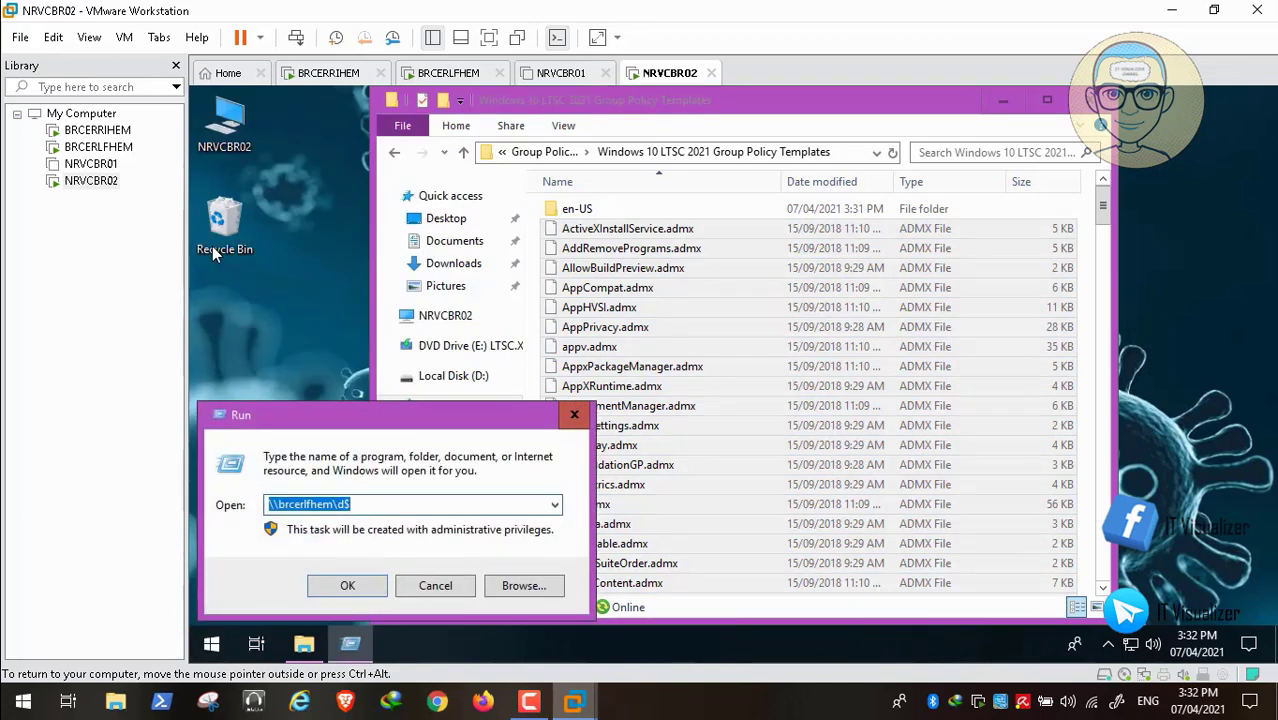
- Correct the Run path to \\brcerrihem\ and open that server's shares
key(End)
key(Left)
key(Left)
key(Left)
key(Left)
key(Left)
key(Left)
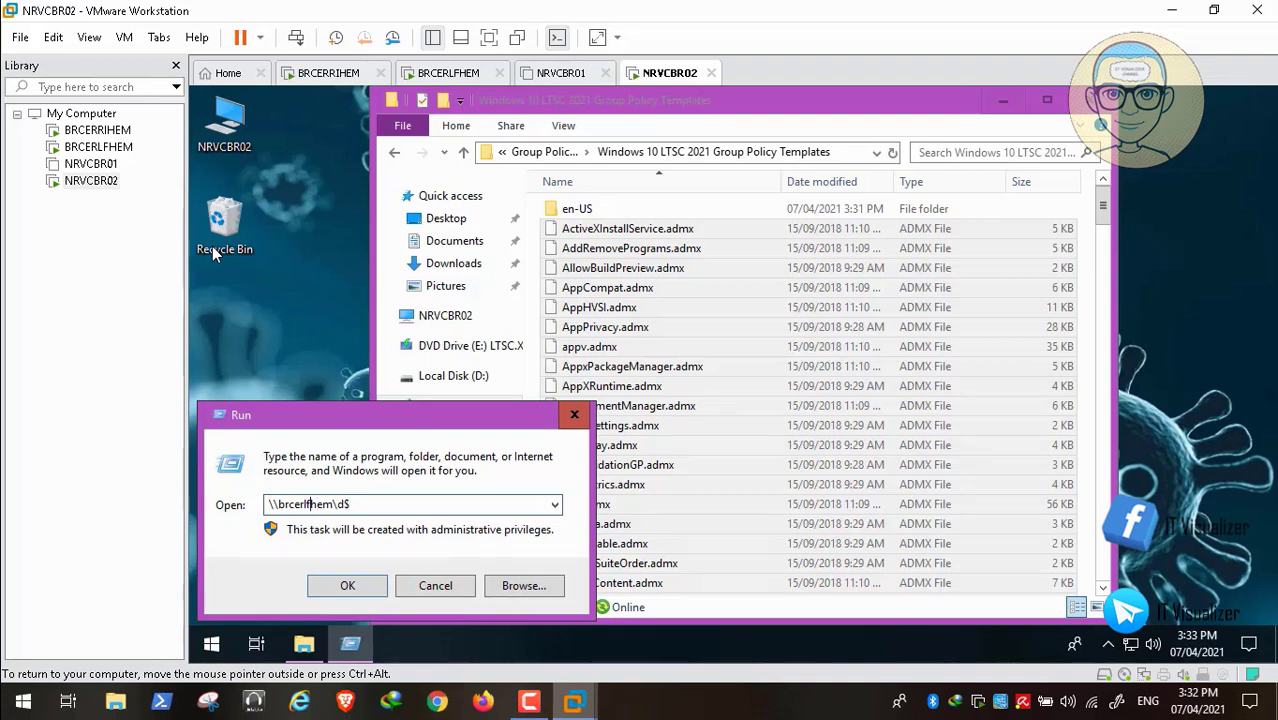
key(BackSpace)
key(BackSpace)
text(ri)
key(BackSpace)
key(BackSpace)
key(Return)
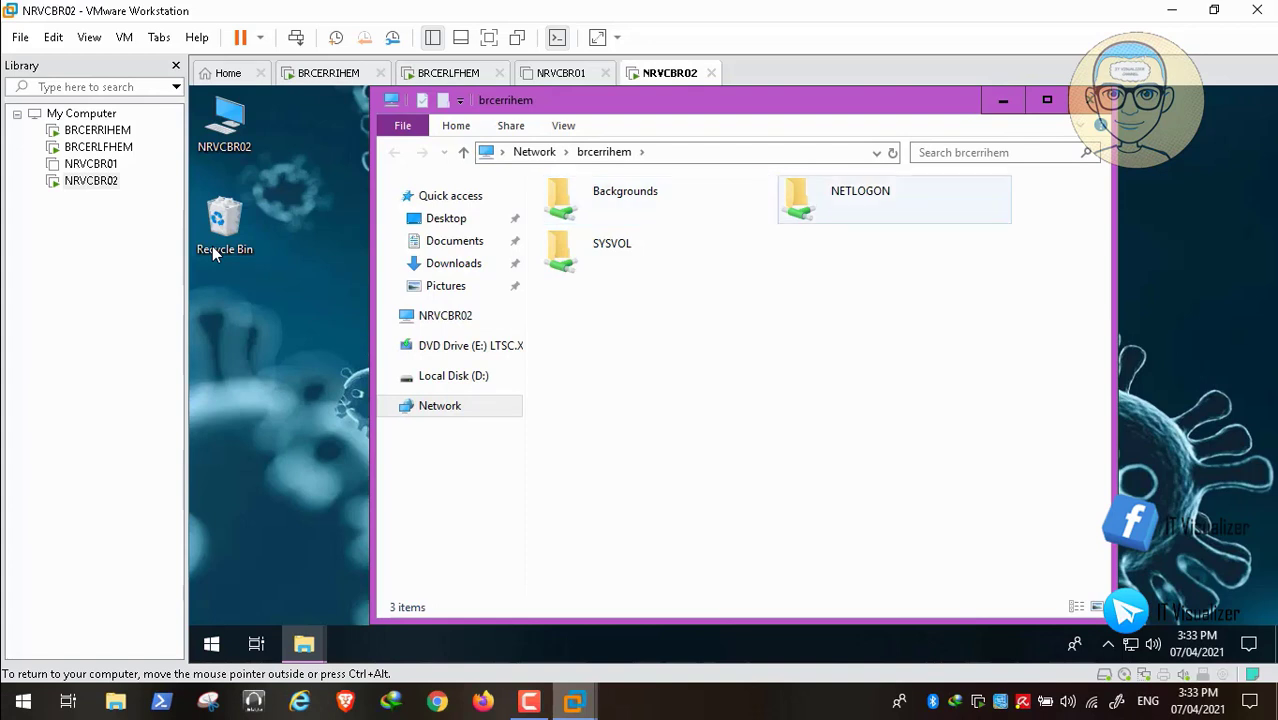
- Paste the ADMX files into SYSVOL\PatientZero.internal\Policies\PolicyDefinitions
double_click(612, 246)
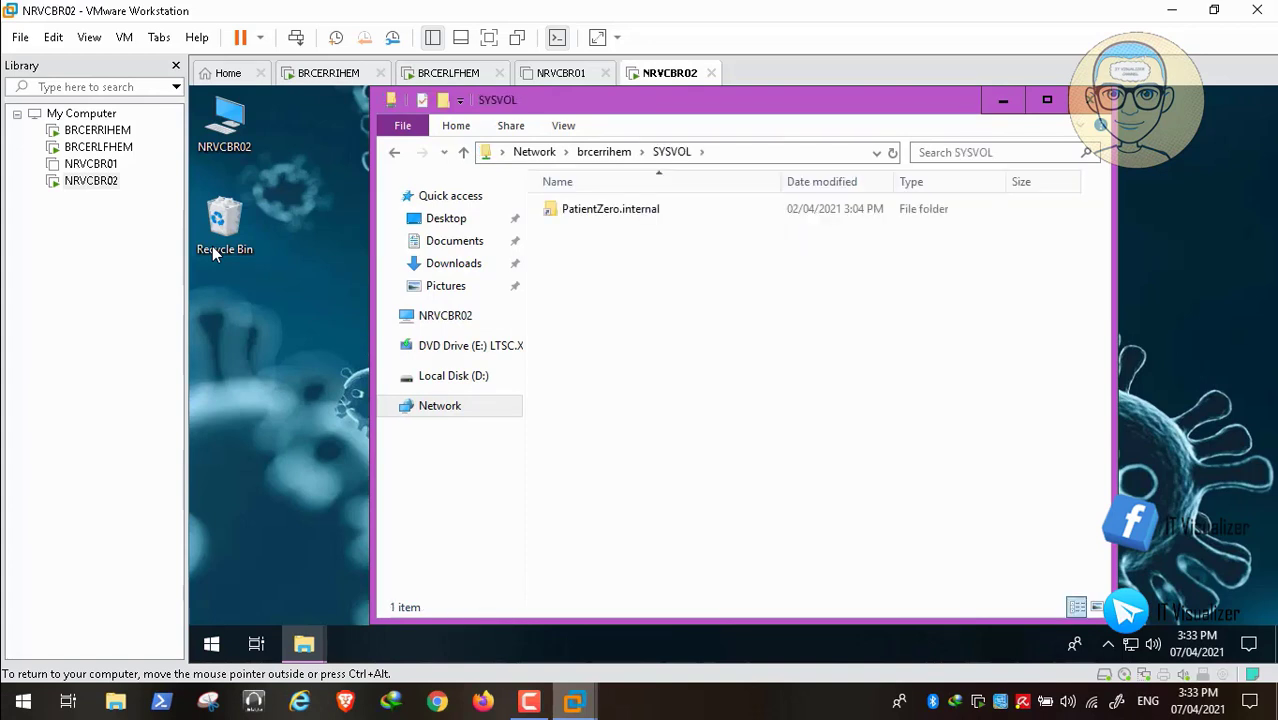
double_click(610, 208)
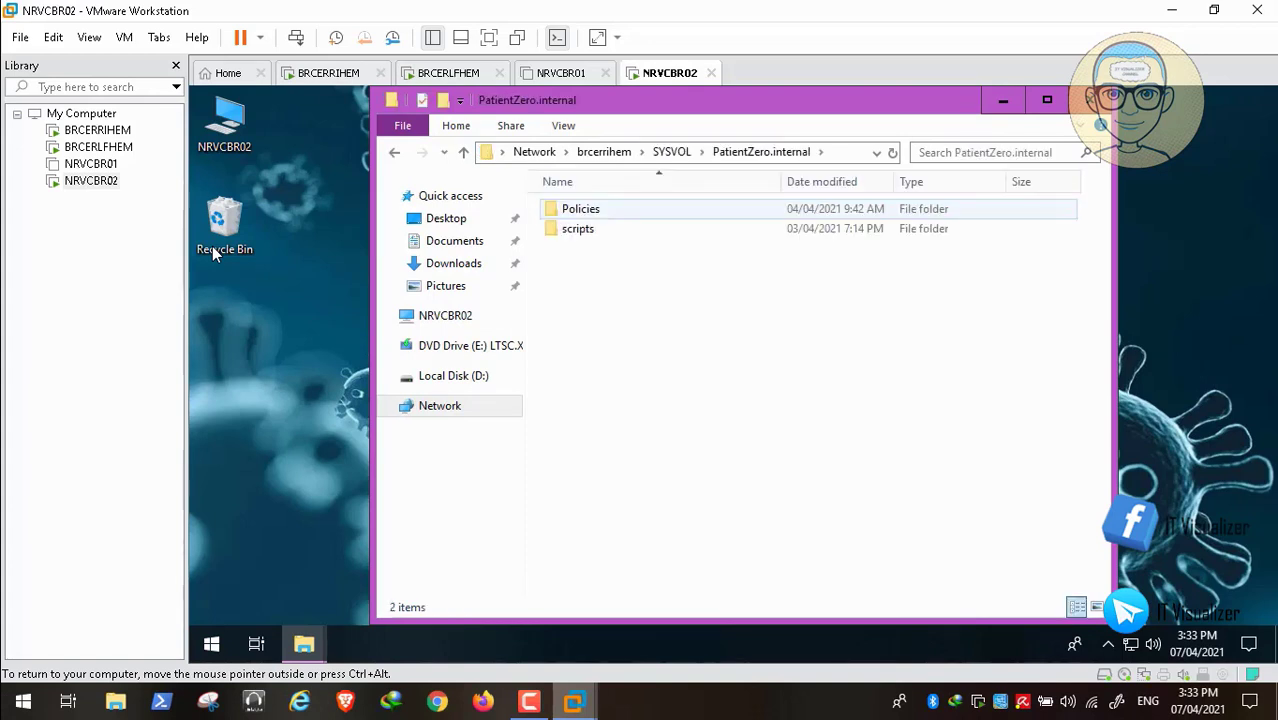
double_click(580, 208)
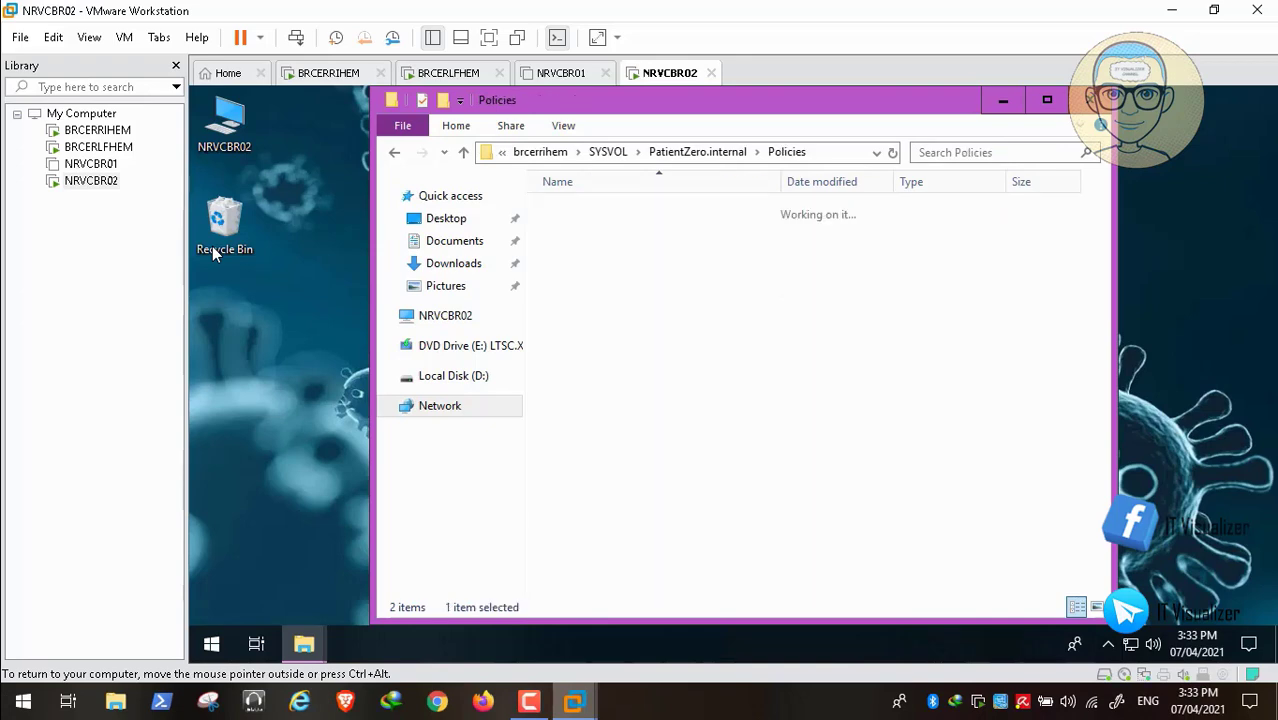
click(614, 368)
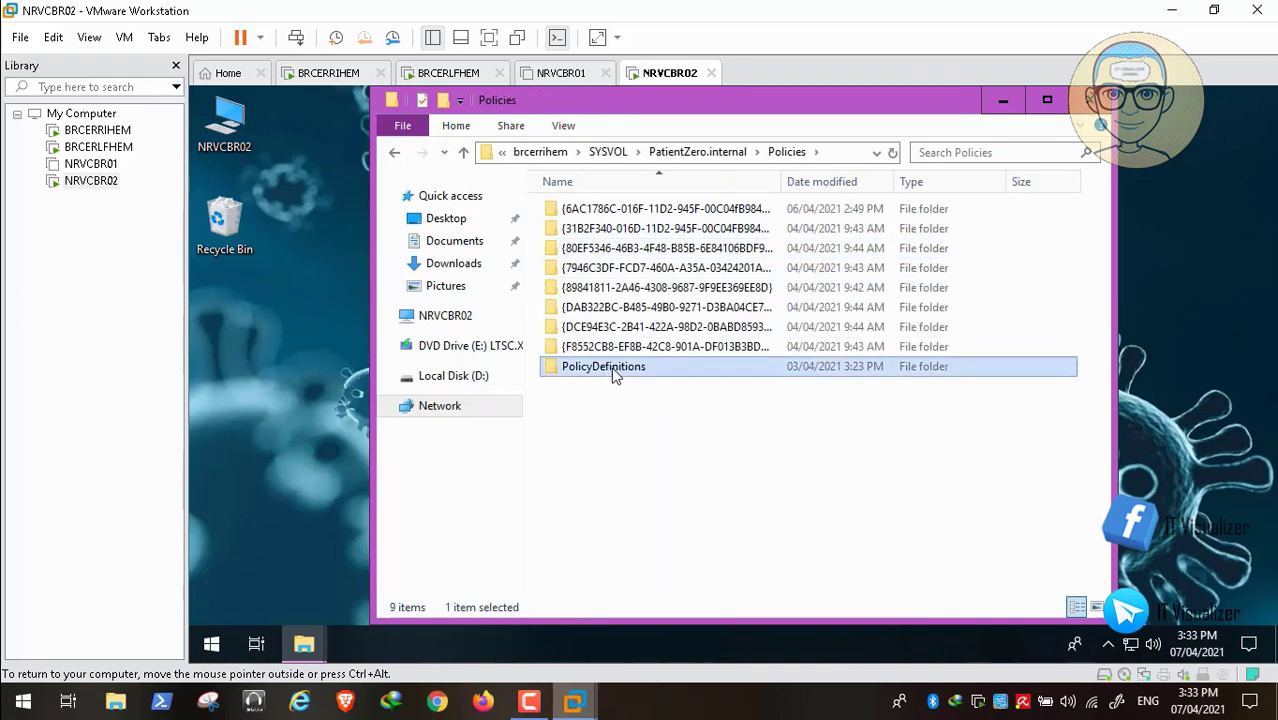
double_click(627, 368)
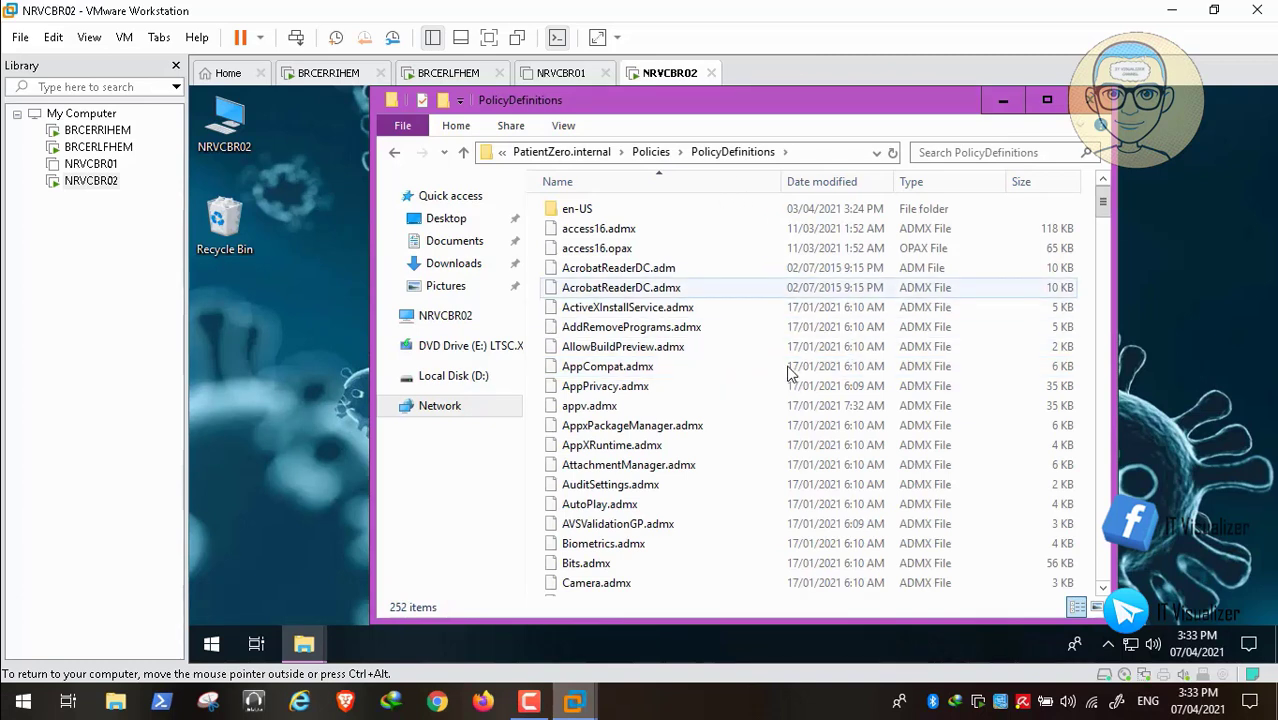
key(ctrl+v)
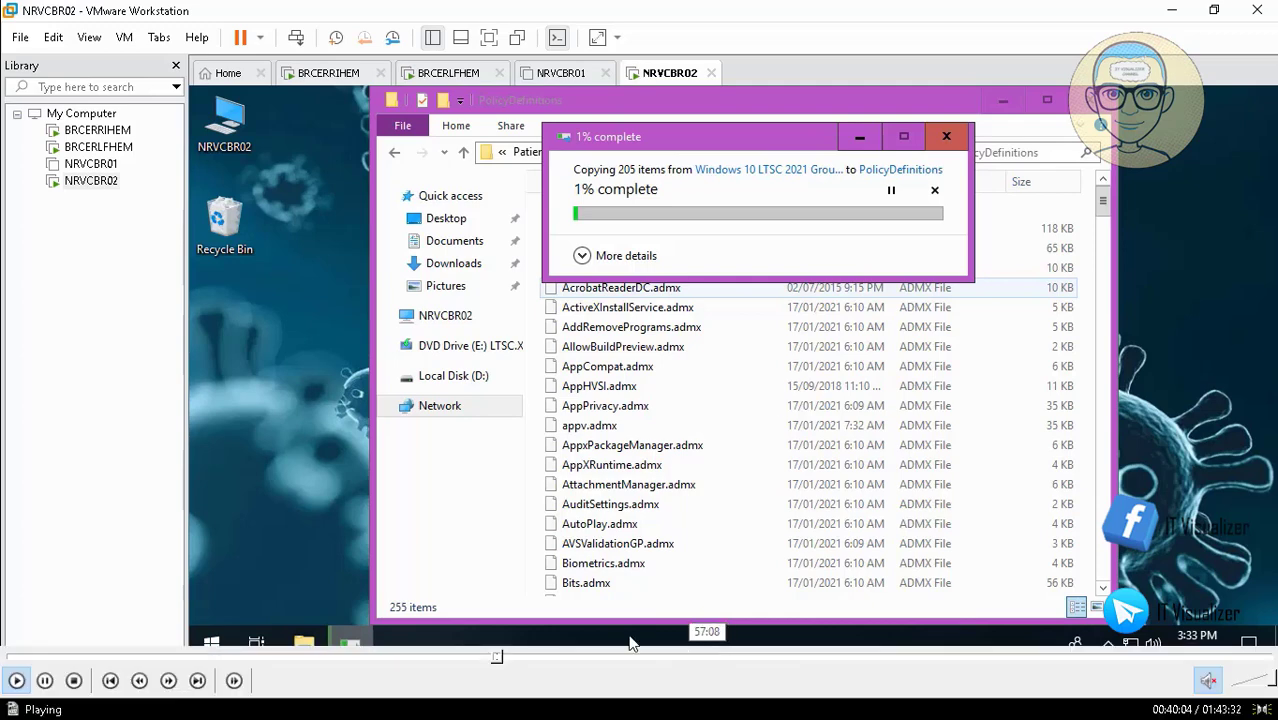
- Resolve the Replace or Skip Files prompt so the ADMX copy completes at 255 items
mouse_move(499, 662)
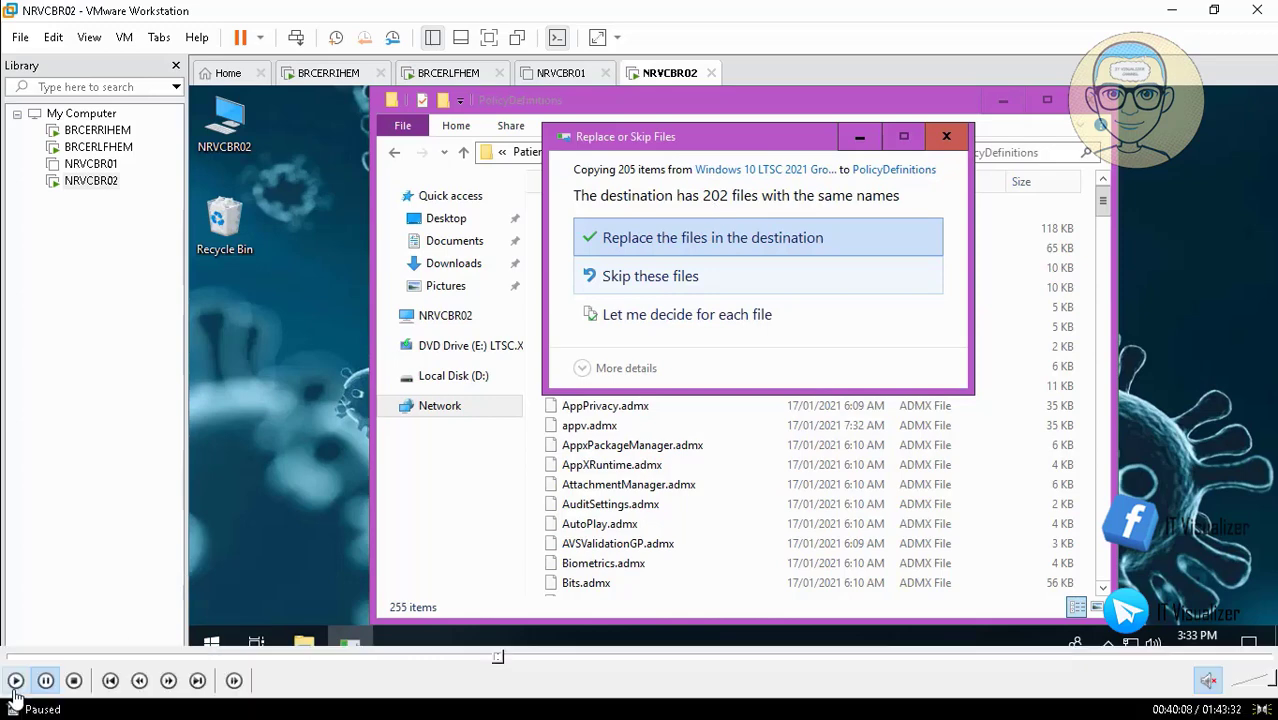
click(16, 681)
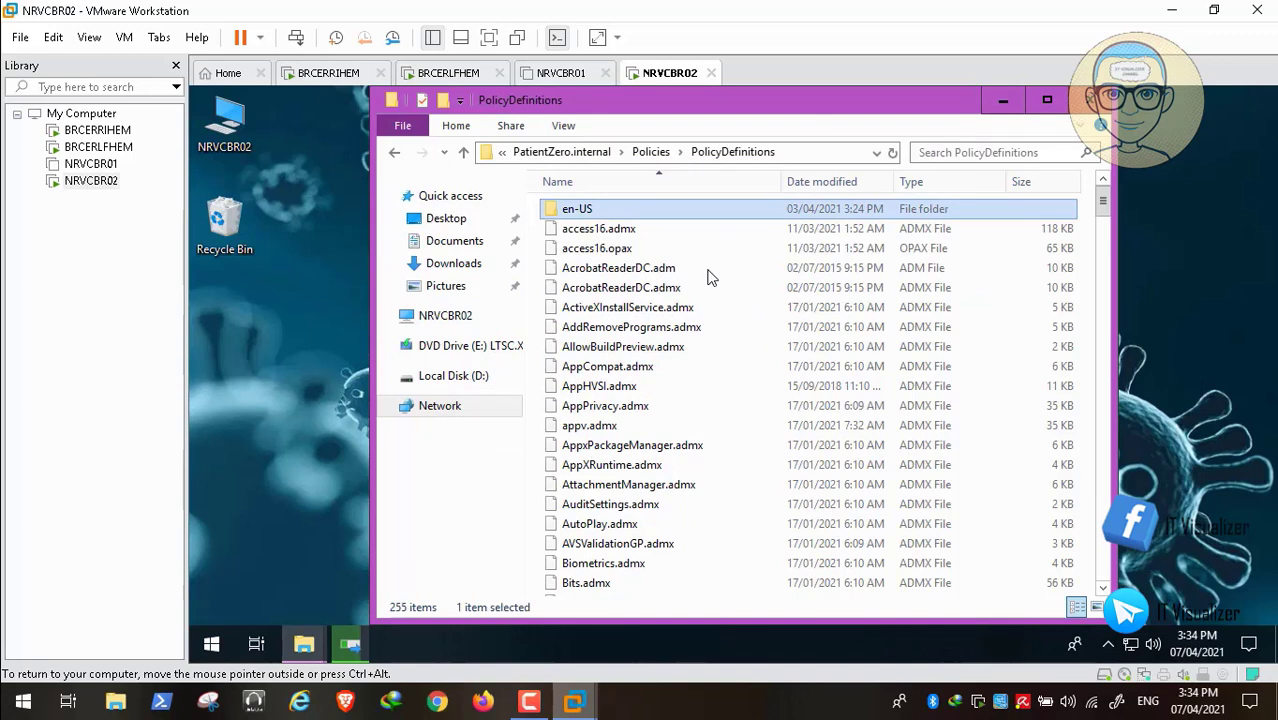
- Select all 206 language files in the Windows 10 LTSC templates' en-US folder
key(Return)
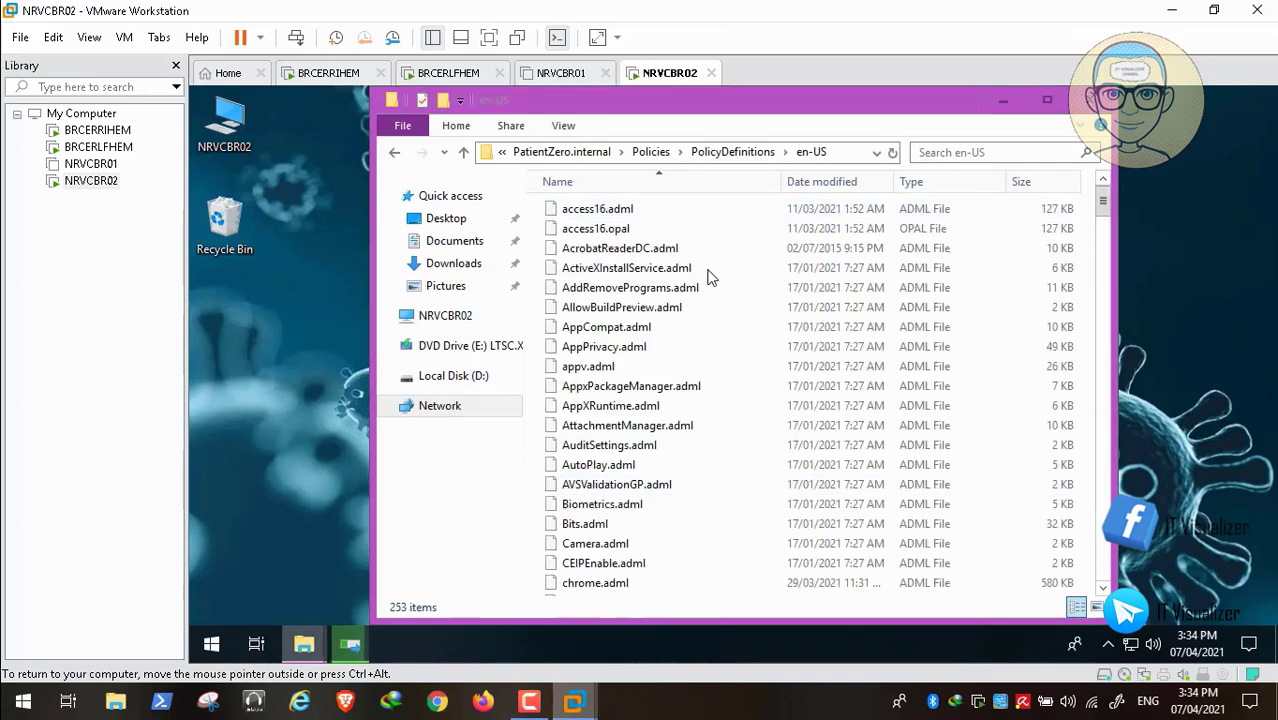
key(super+t)
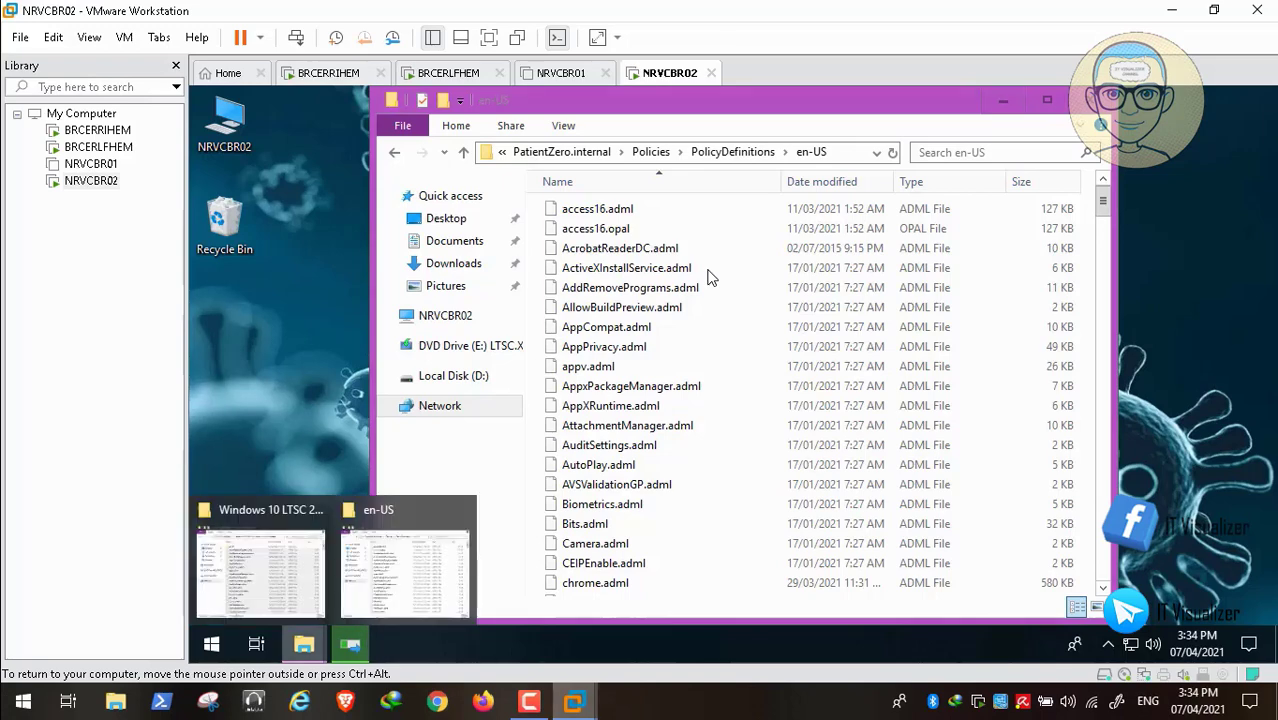
key(Up)
key(Return)
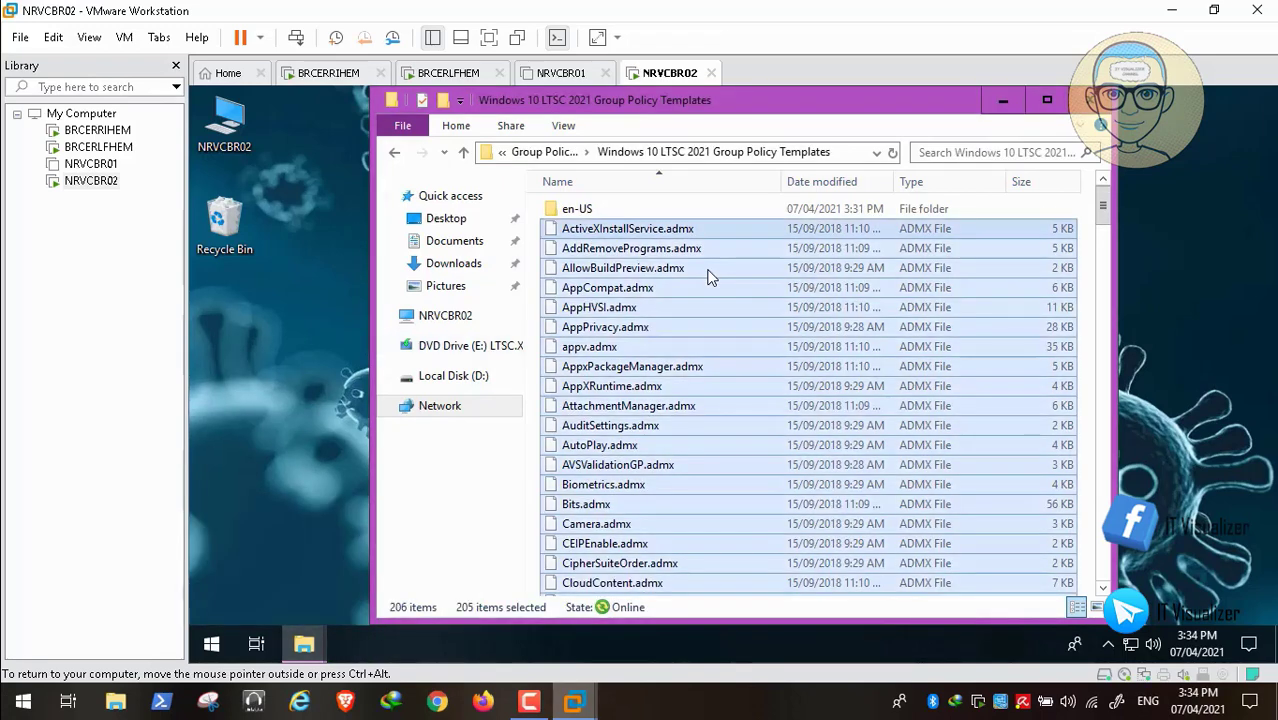
key(Home)
key(Return)
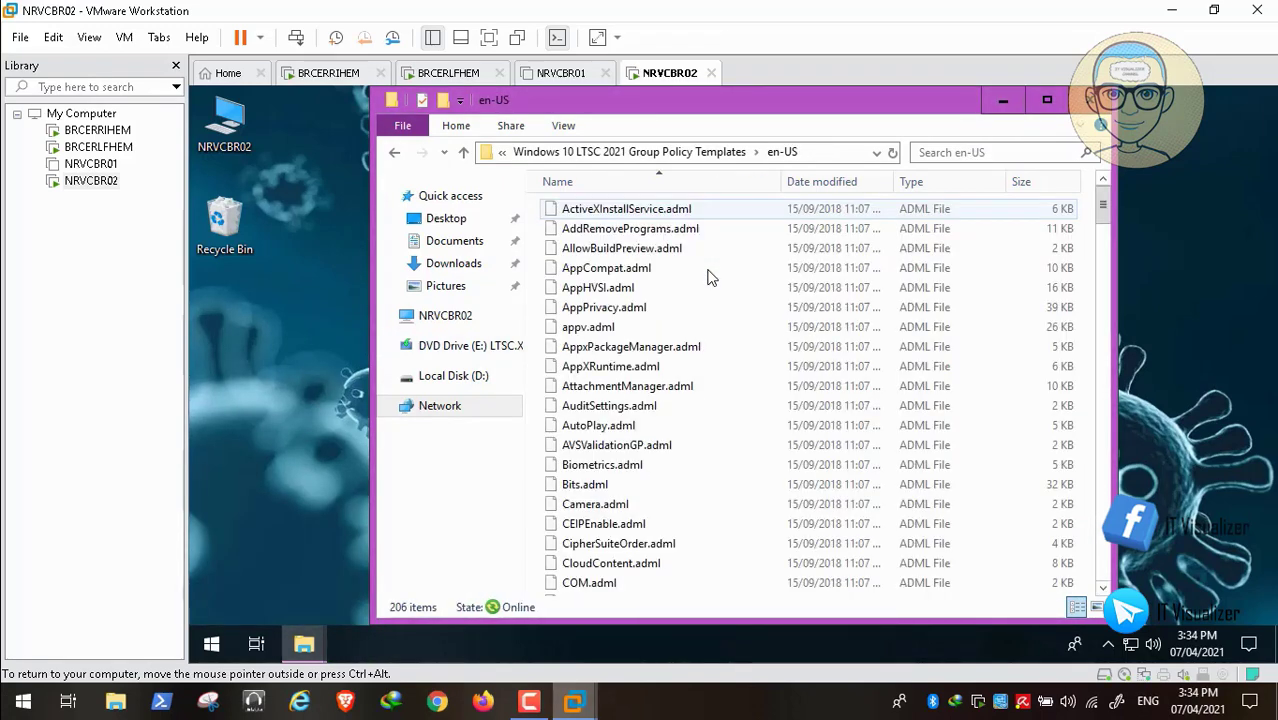
key(Down)
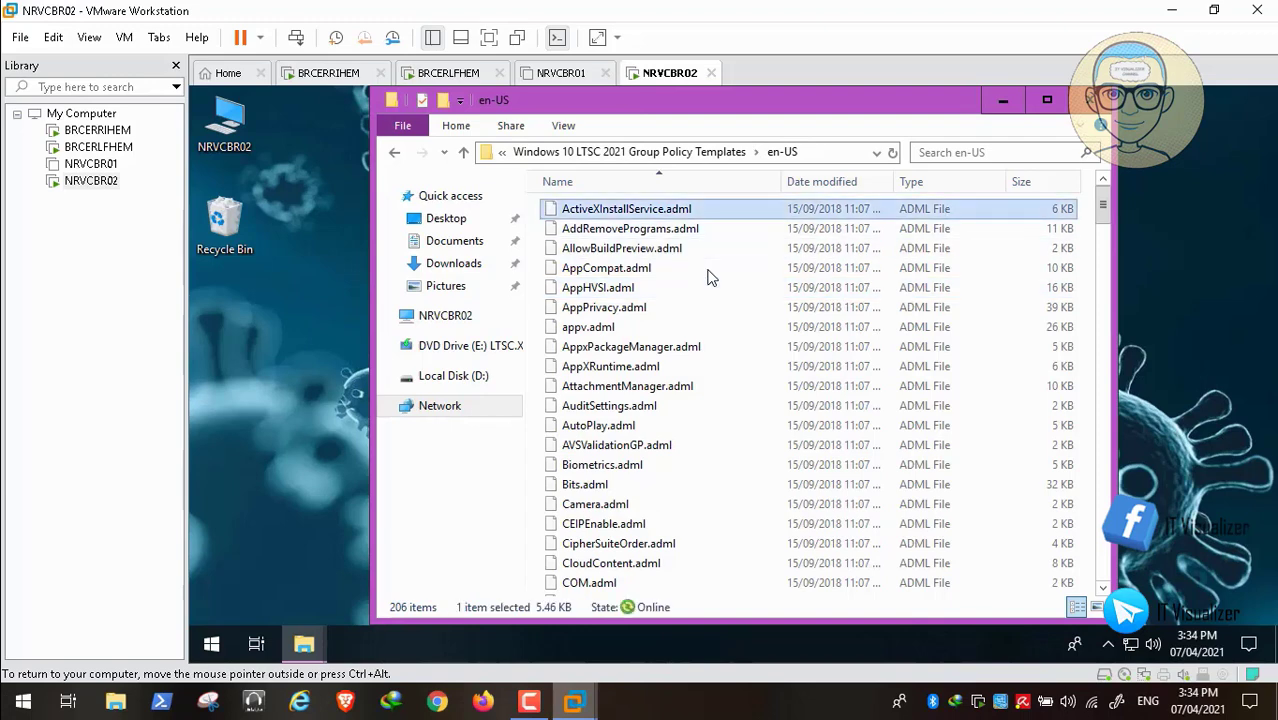
key(ctrl+a)
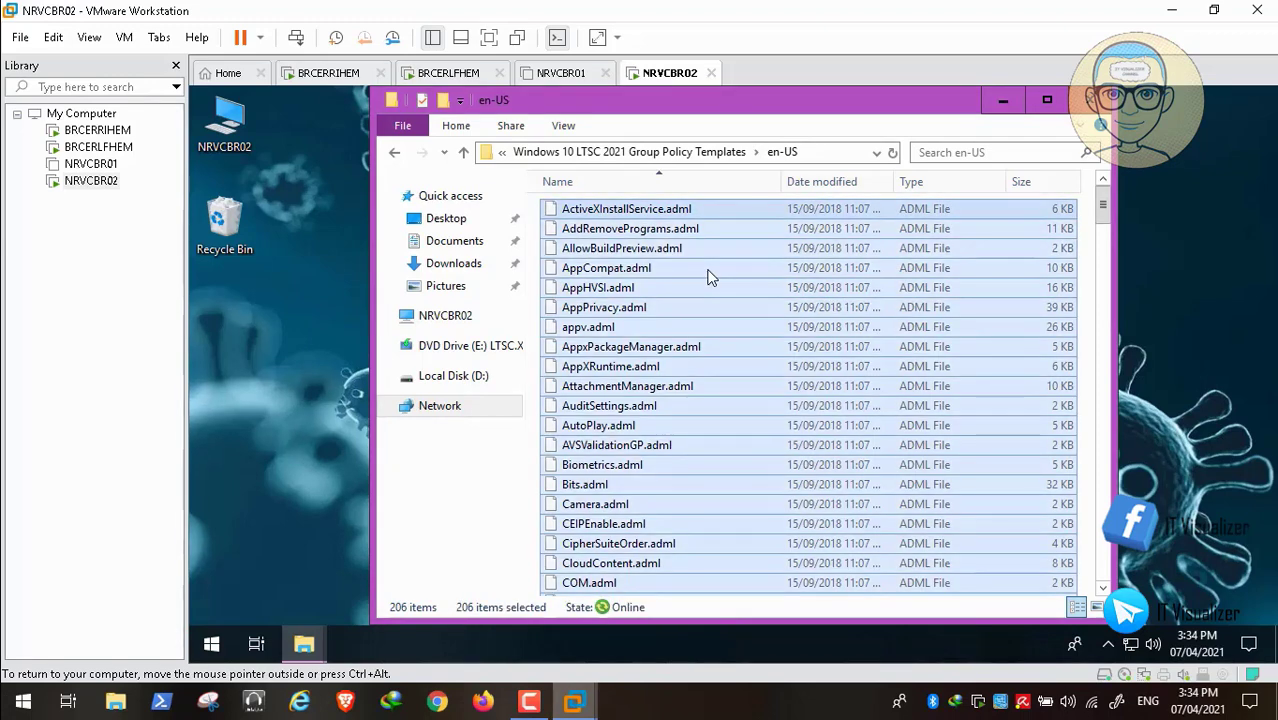
- Paste the language files into the domain's PolicyDefinitions\en-US folder
key(alt+Tab)
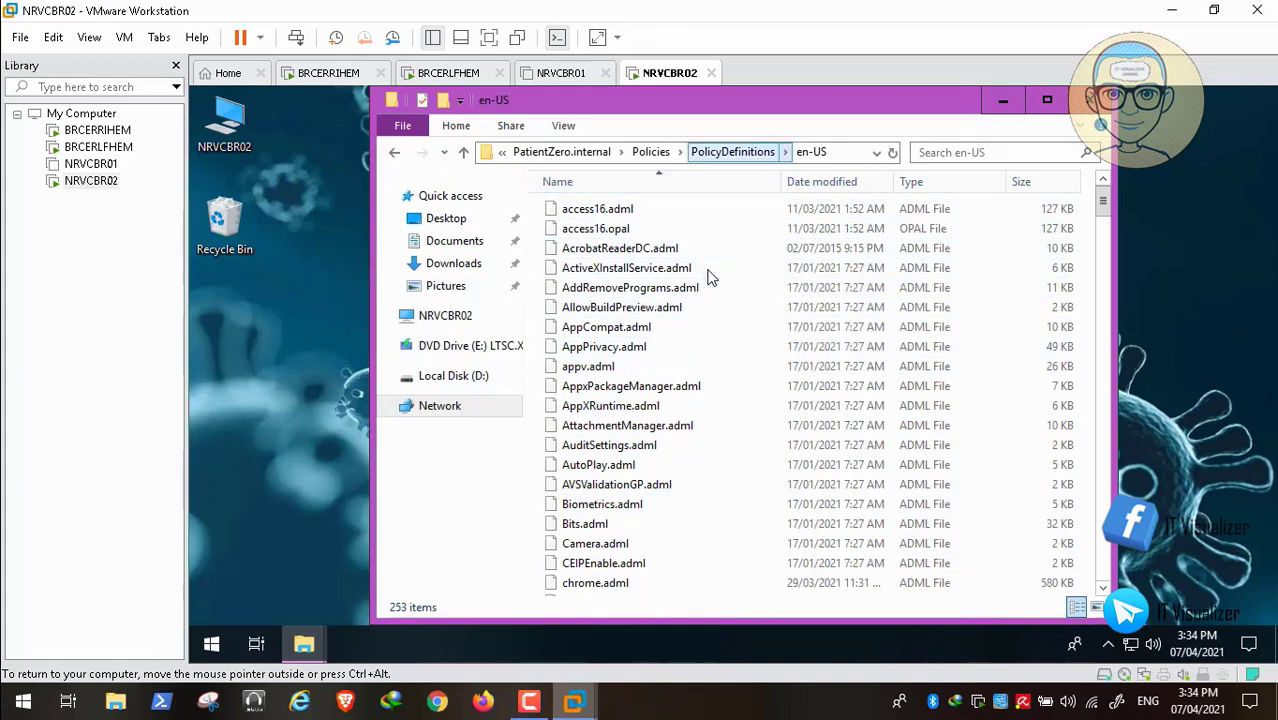
click(733, 152)
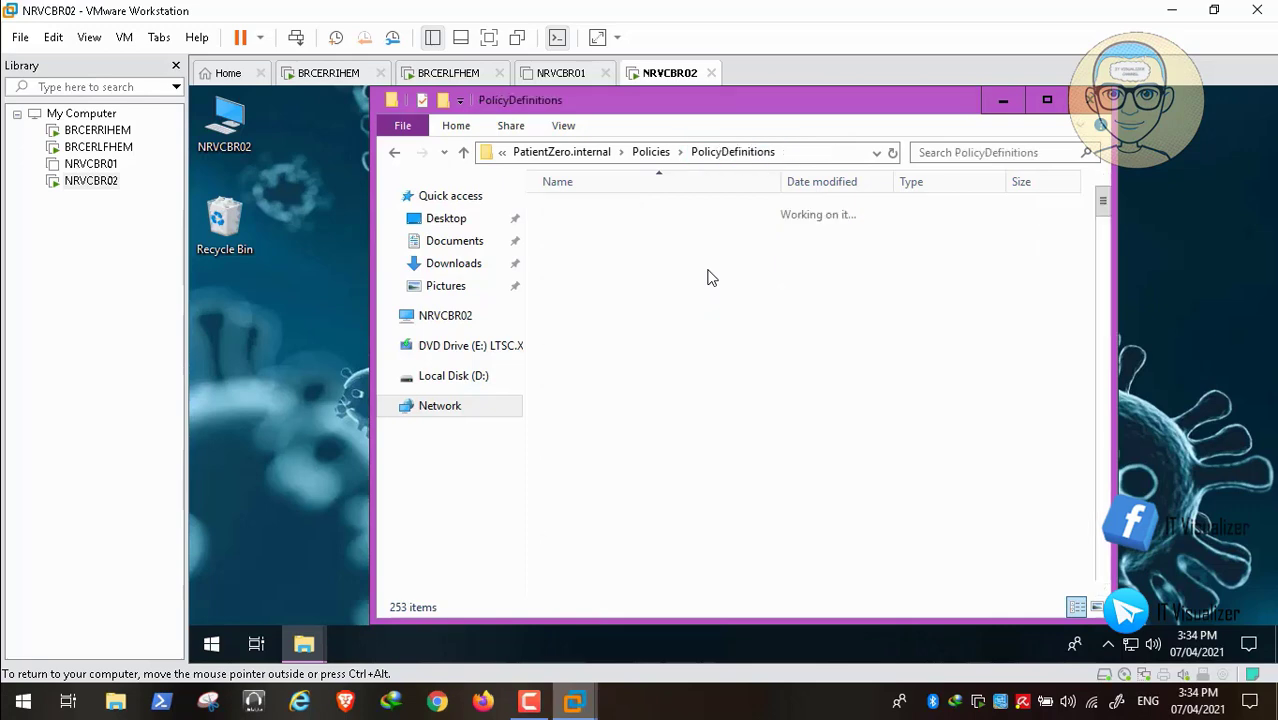
double_click(578, 209)
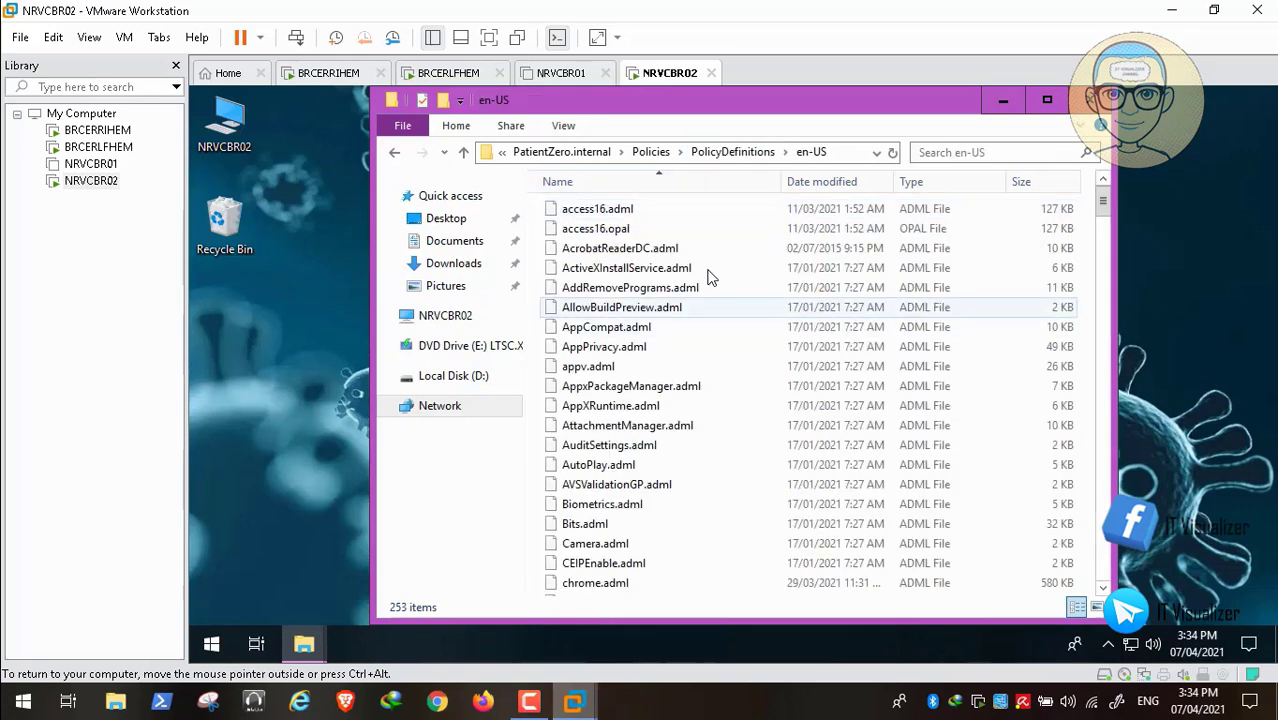
key(ctrl+v)
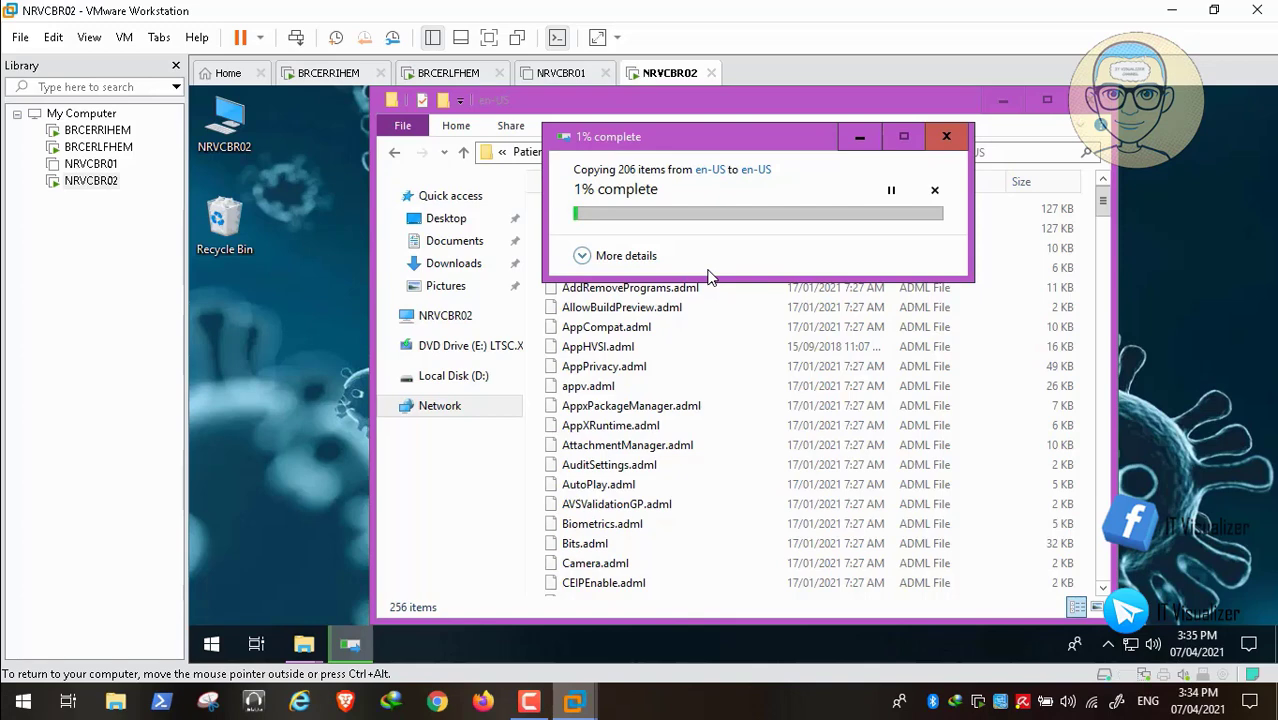
- Answer the copy prompts so the ADML copy into en-US finishes at 256 items
mouse_move(576, 695)
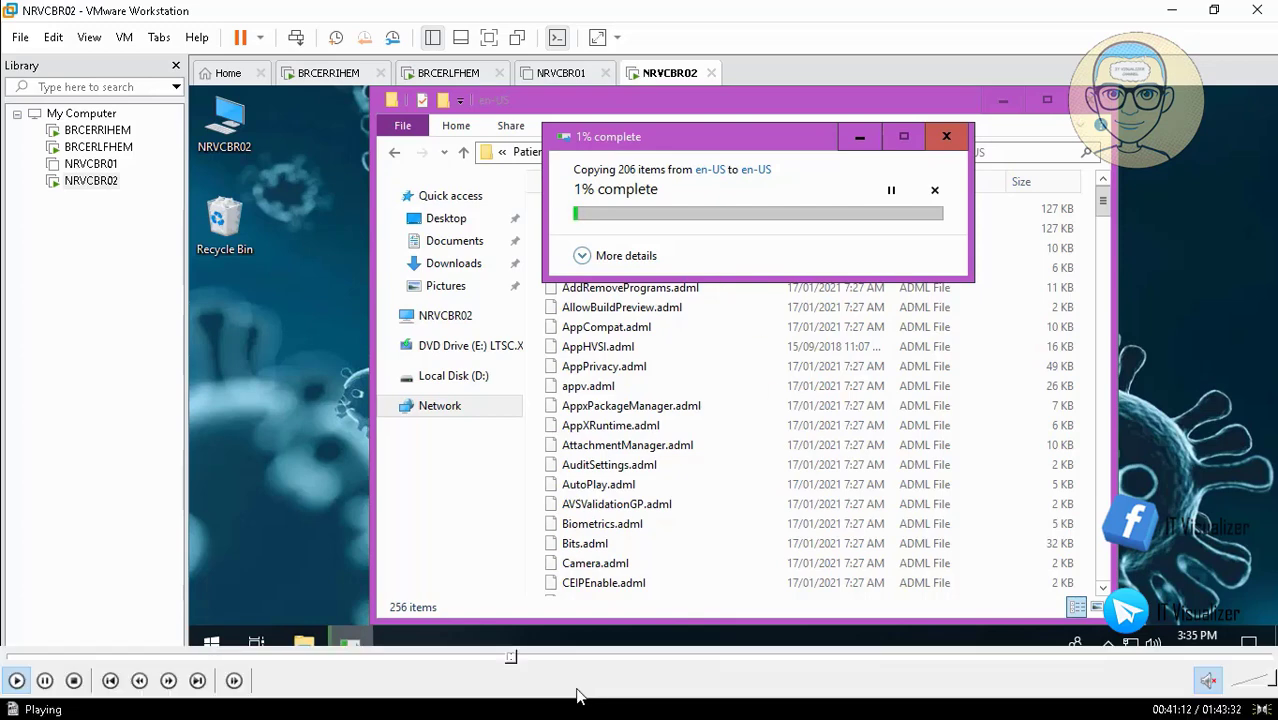
click(515, 660)
click(515, 660)
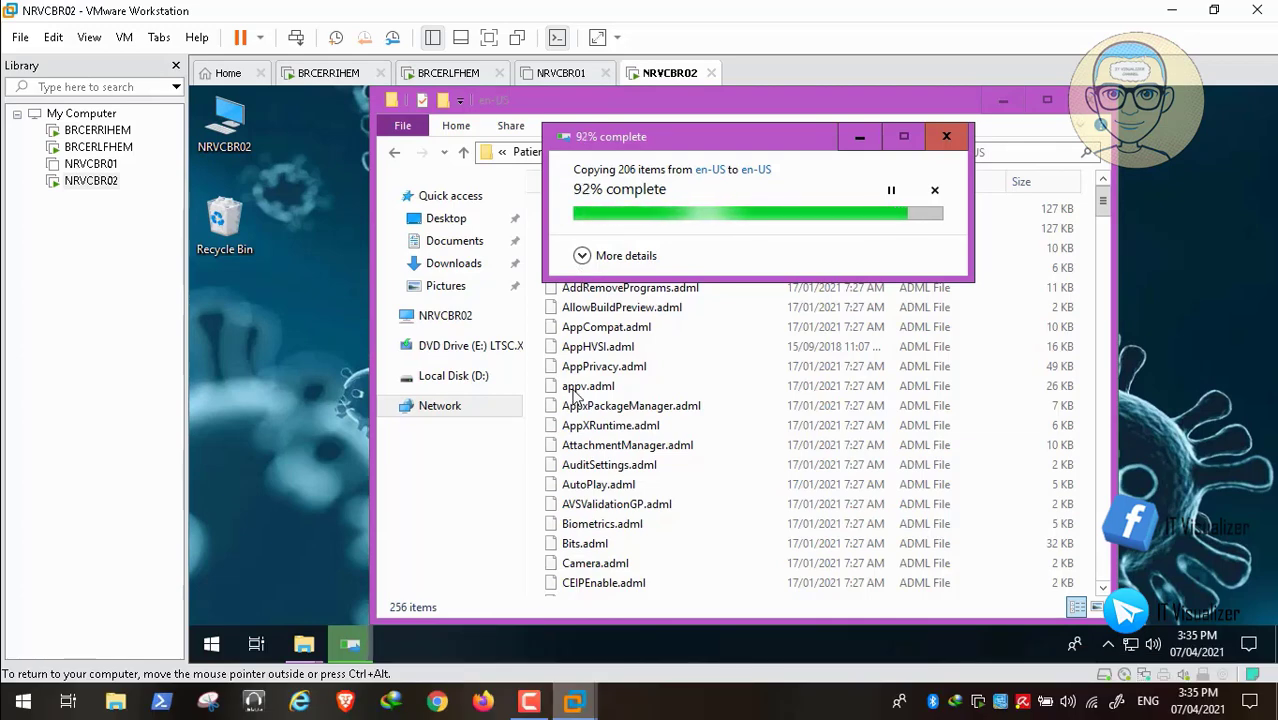
click(513, 660)
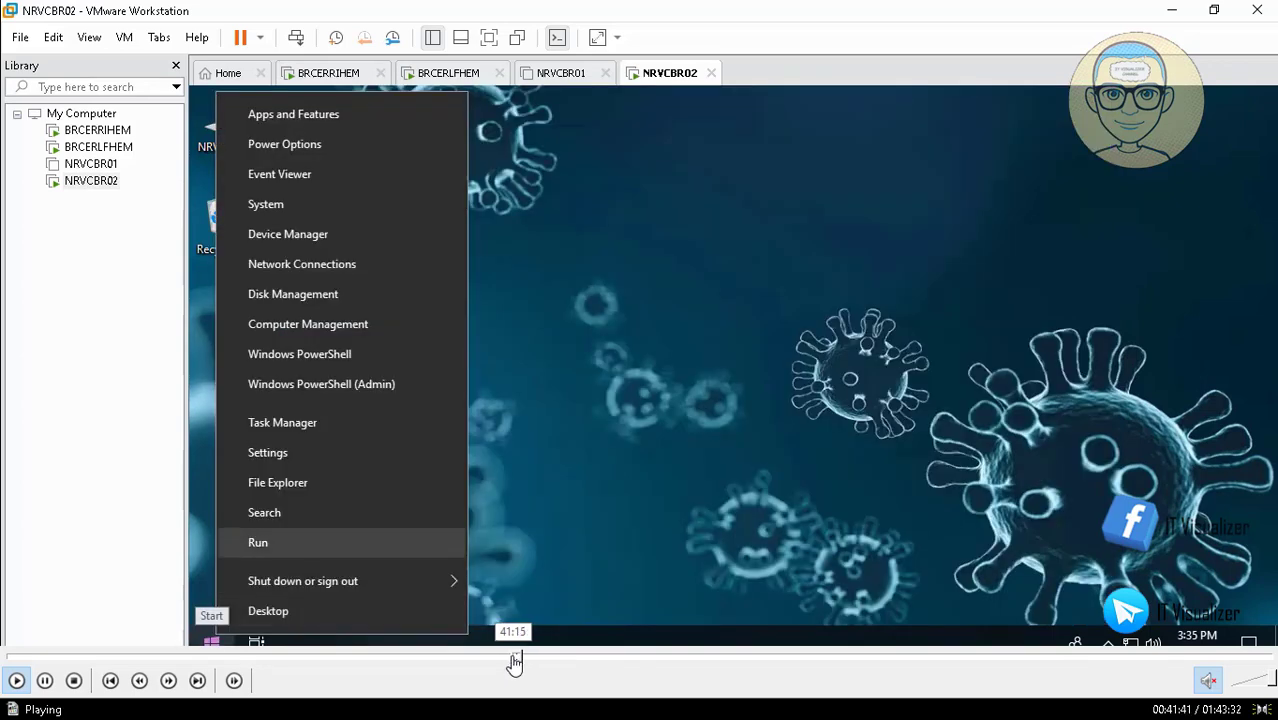
click(513, 660)
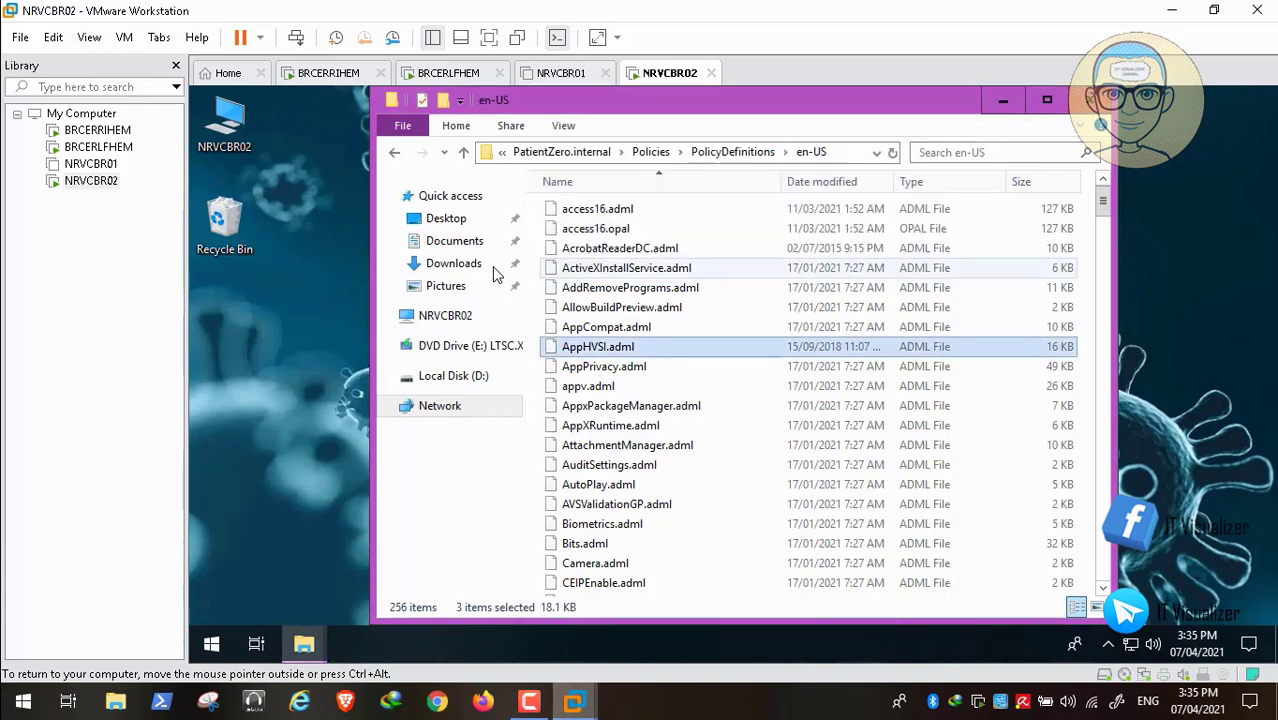
- Close the destination en-US and source templates Explorer windows, leaving a clear desktop
key(alt+F4)
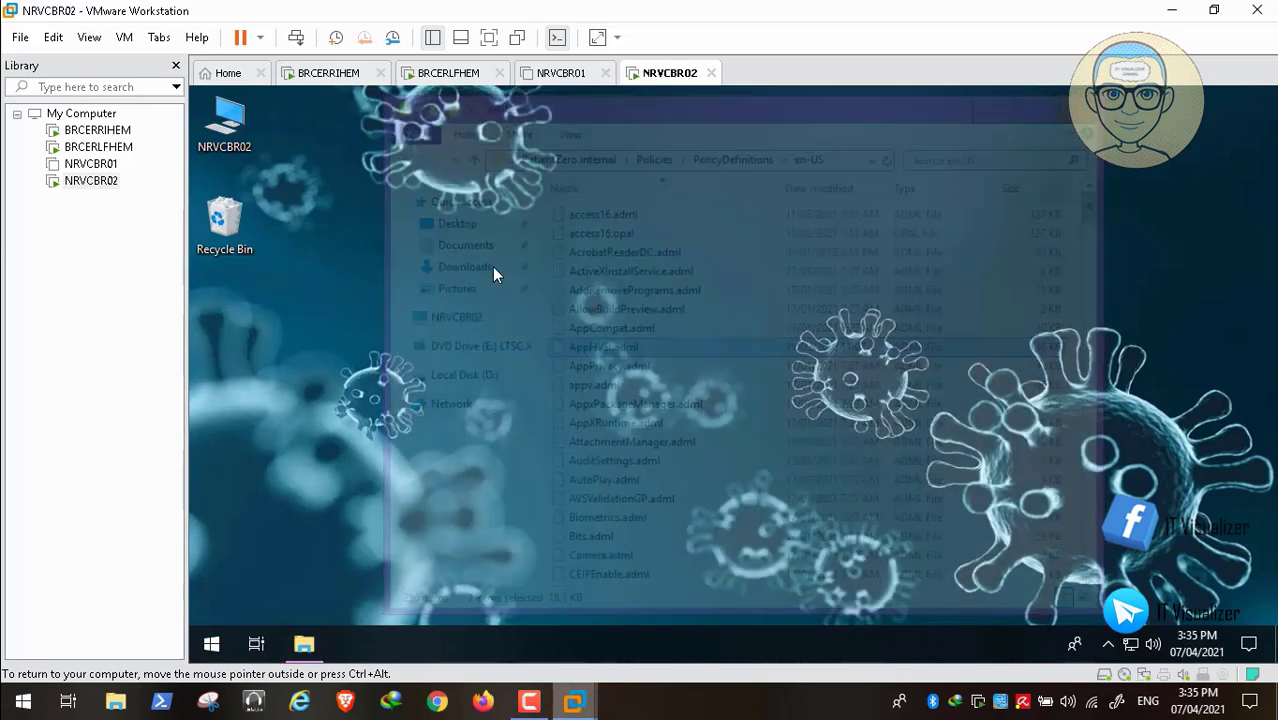
key(alt+Tab)
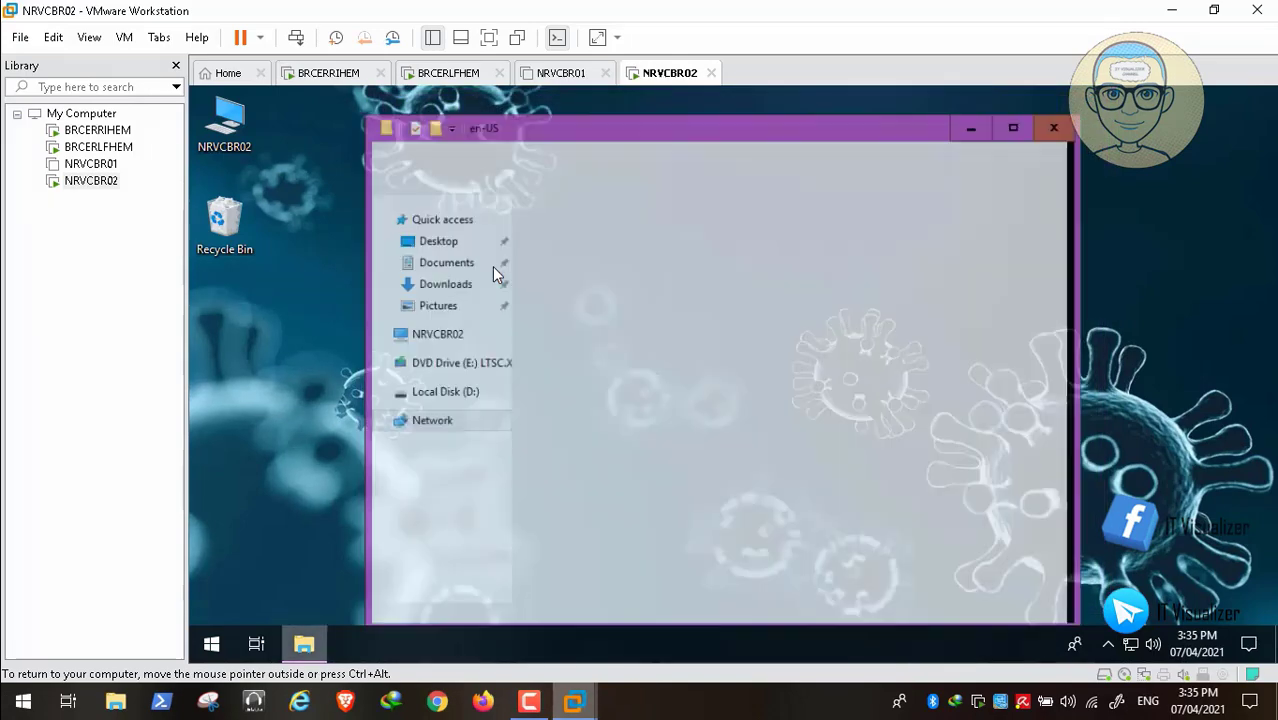
key(alt+F4)
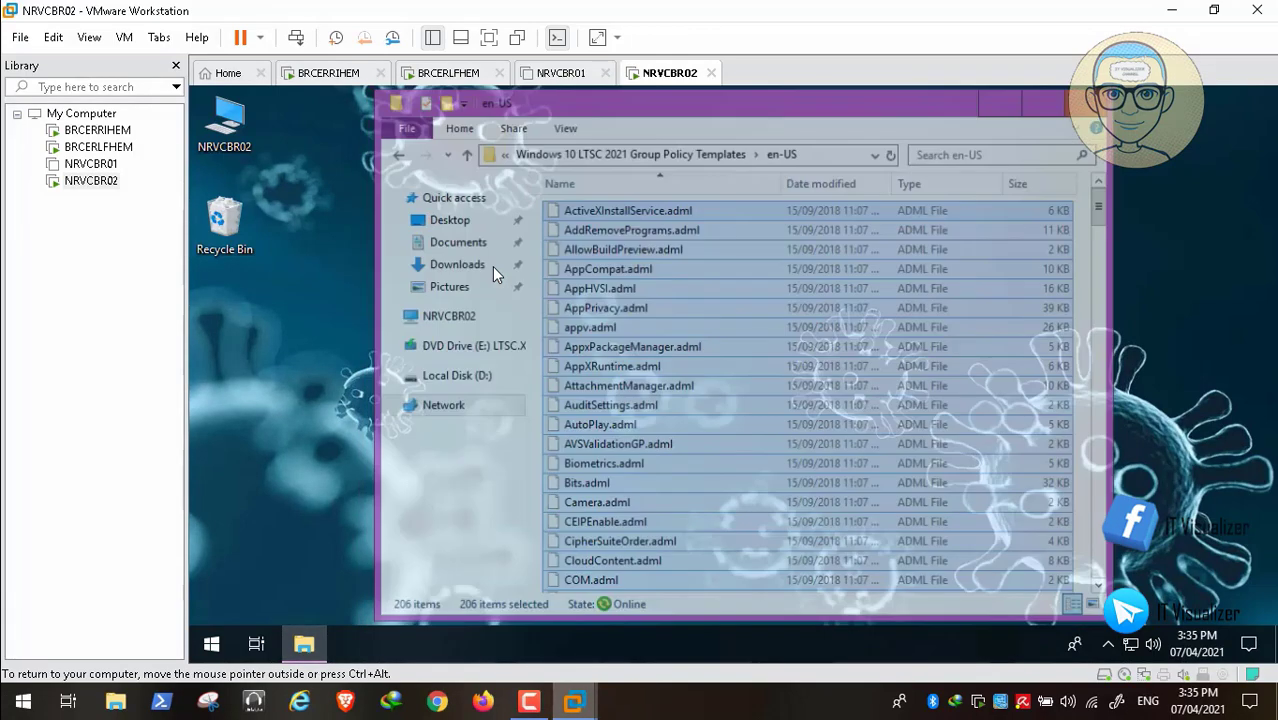
key(super+x)
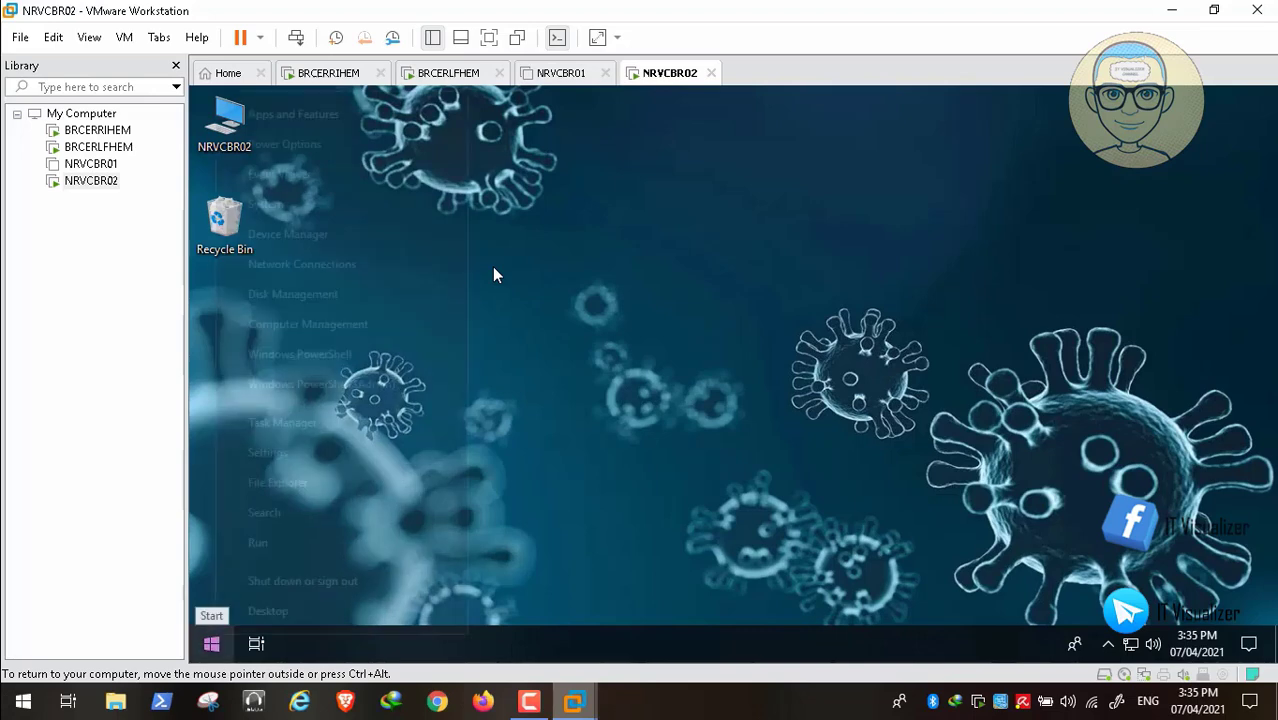
- Run winver to confirm Windows 10 Enterprise LTSC 1809, OS Build 17763.1728
key(Up)
key(Up)
key(Up)
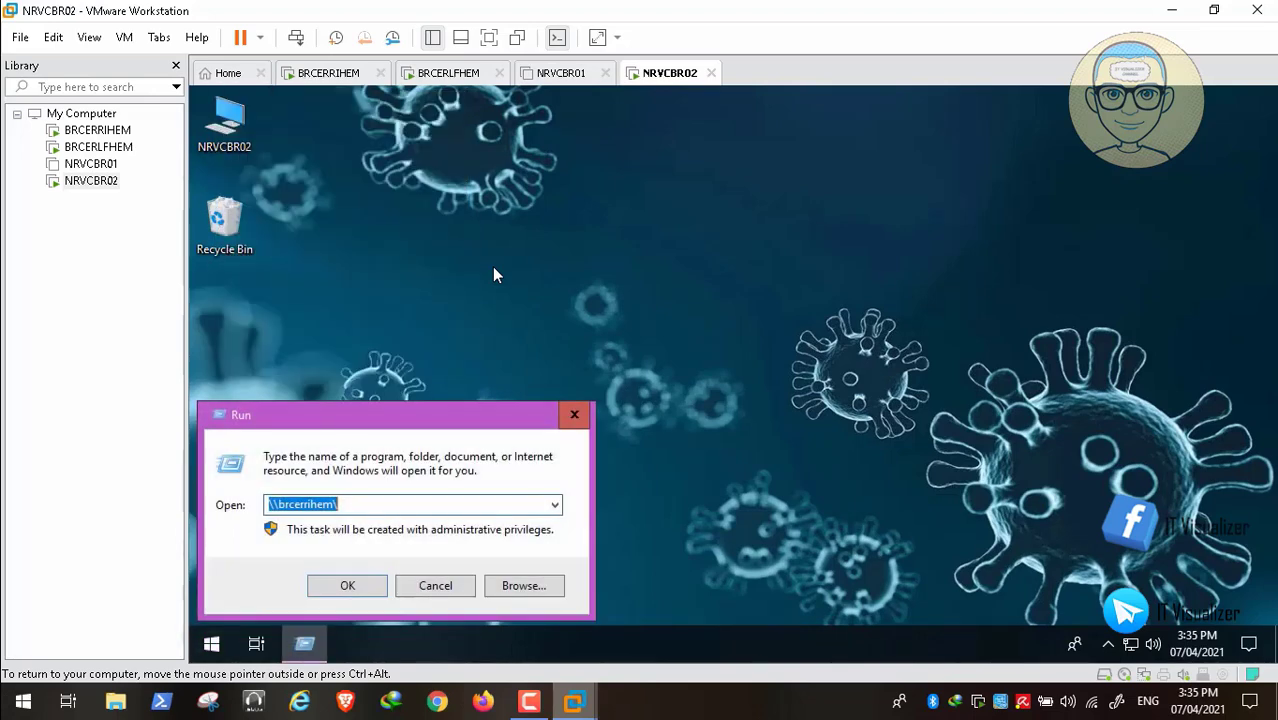
text(winver)
key(Return)
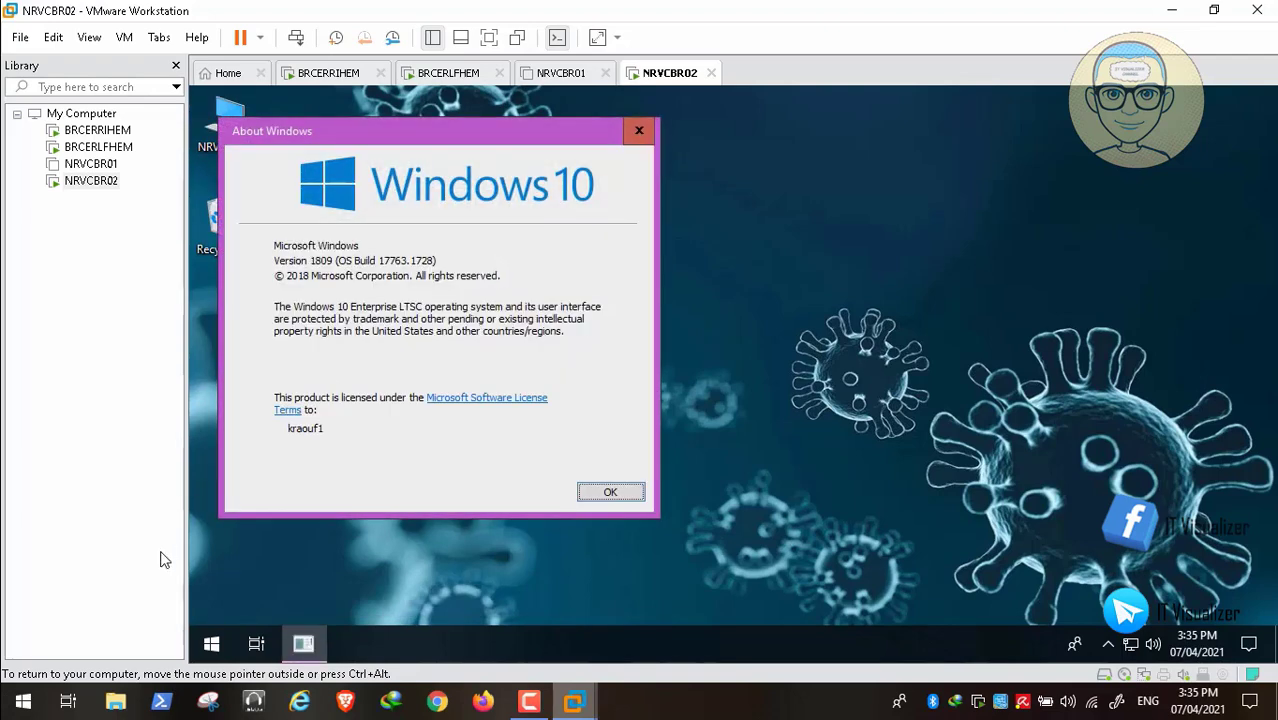
mouse_move(73, 671)
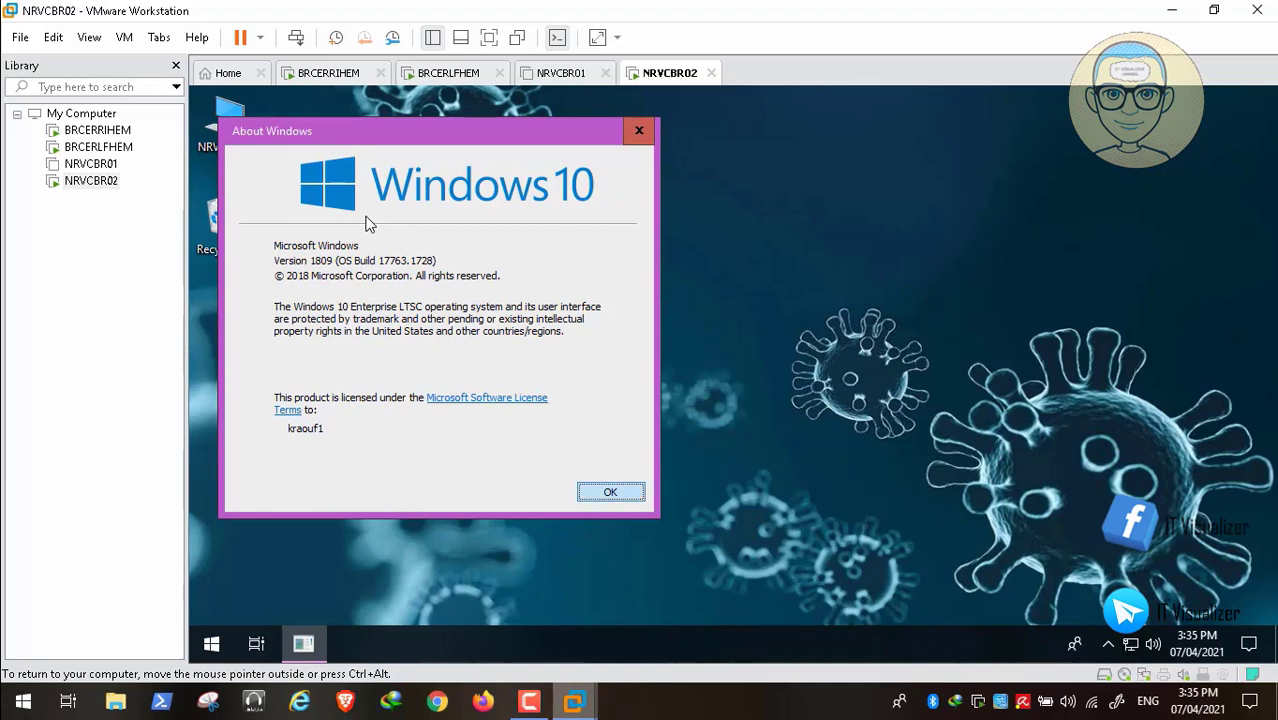
key(Return)
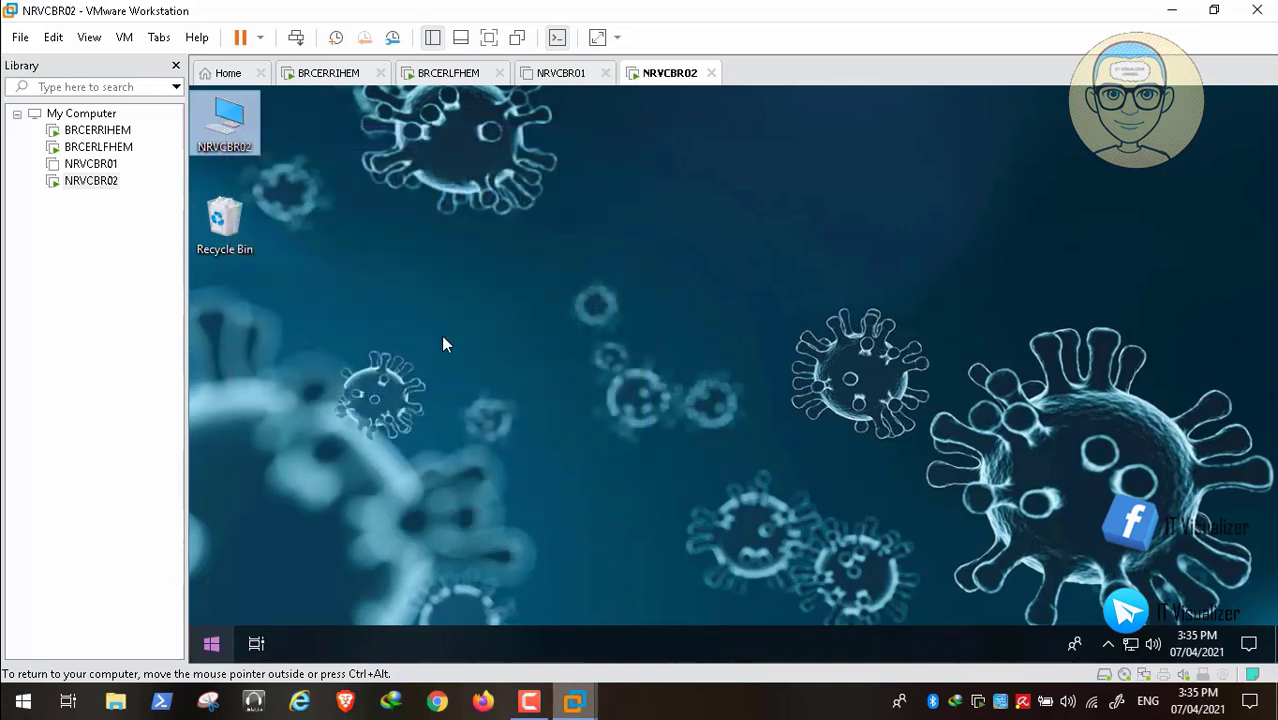
- Bring up the Win+X Shut down or sign out submenu
key(super+x)
key(Up)
key(Right)
key(Up)
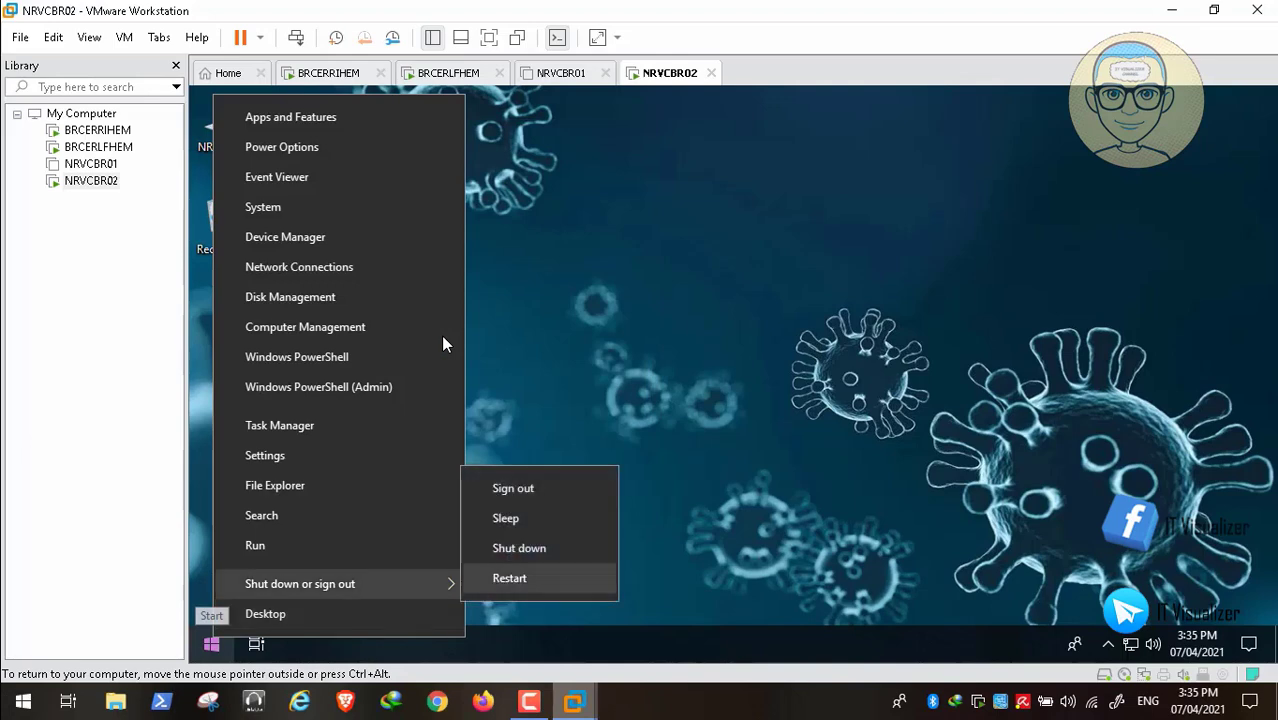
- Choose Shut down to power off the NRVCBR02 guest
key(Up)
key(Return)
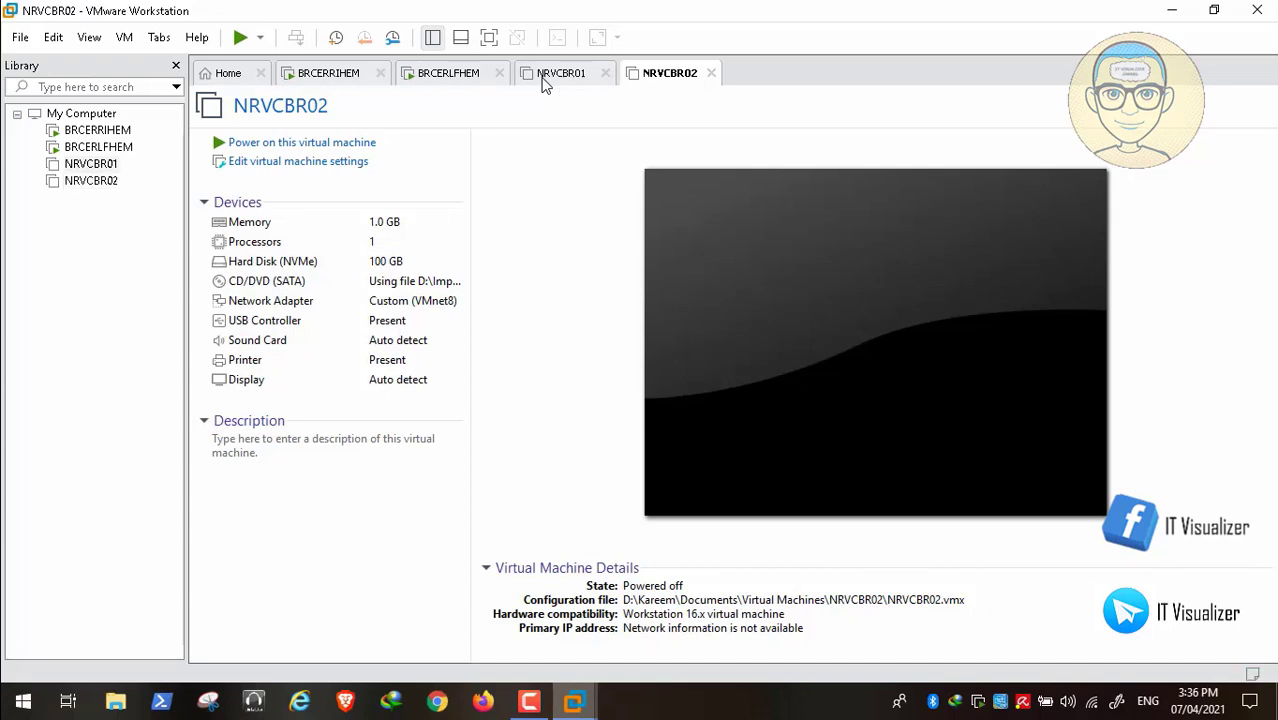
- Switch to the NRVCBR01 virtual machine and power it on
click(545, 83)
key(Up)
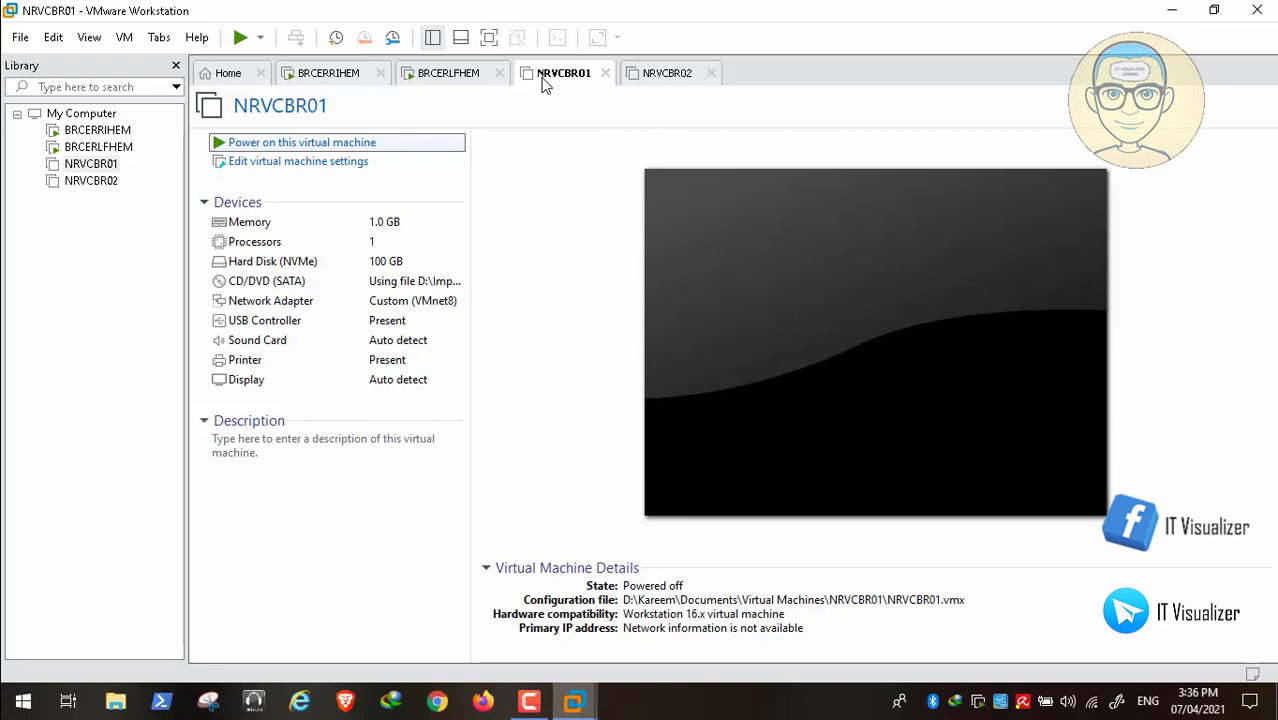
key(Return)
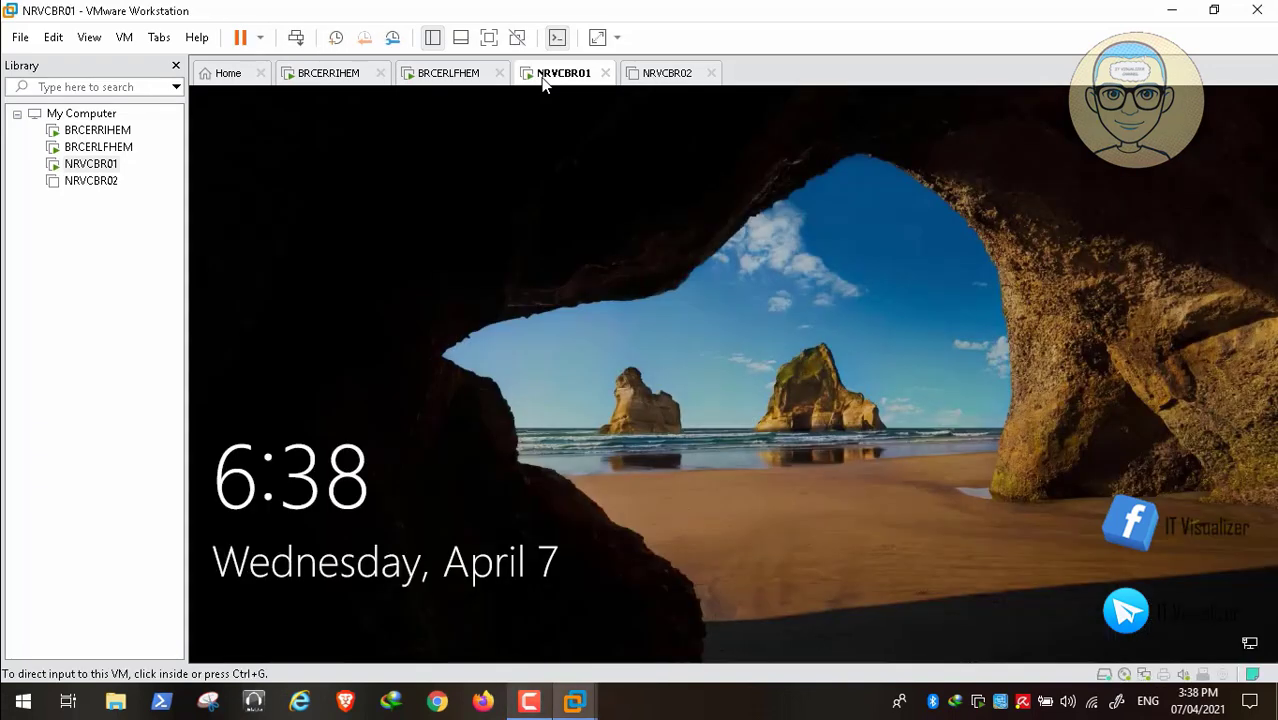
- Sign in to NRVCBR01 as the domain user with the account password
click(542, 77)
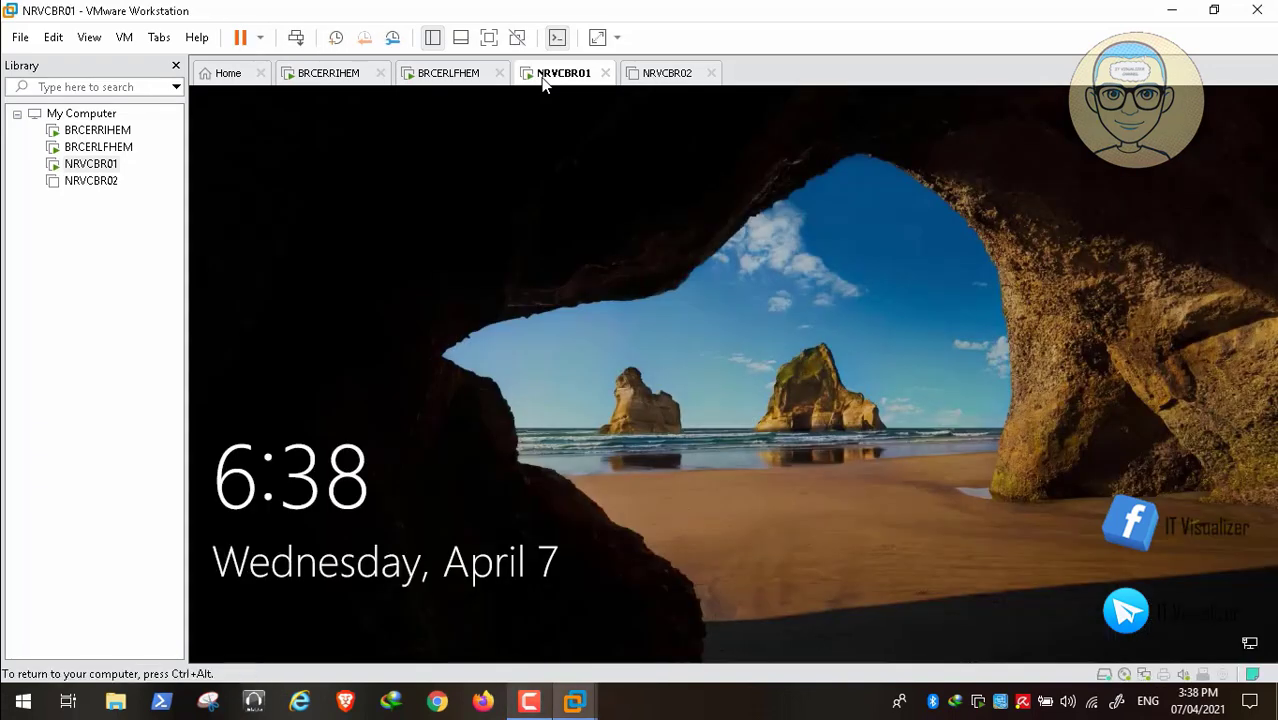
key(Return)
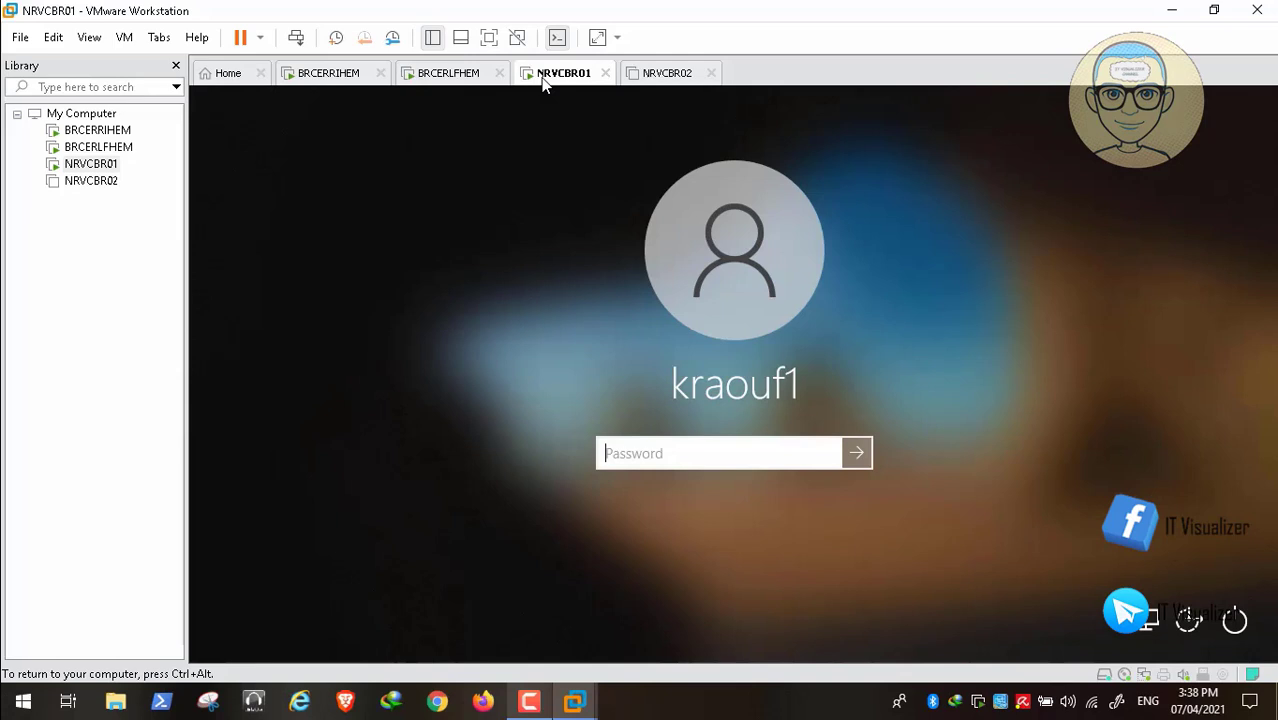
text(••••••••••)
key(Return)
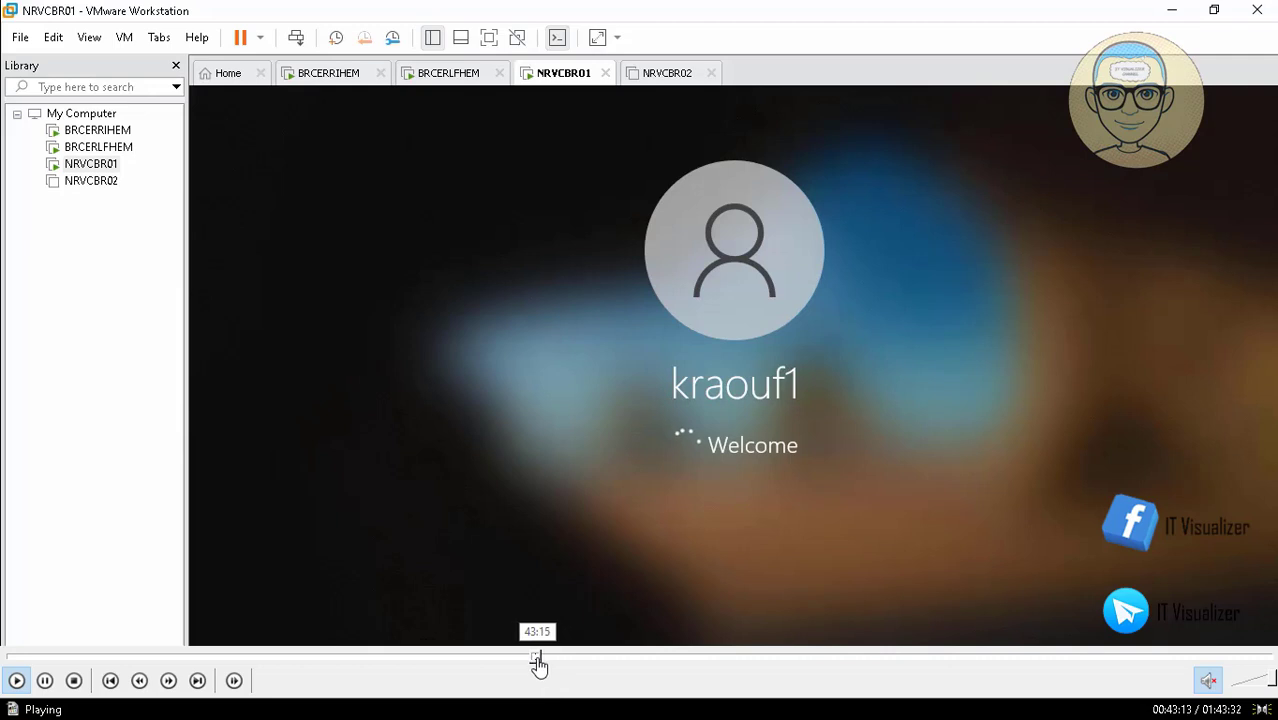
click(540, 658)
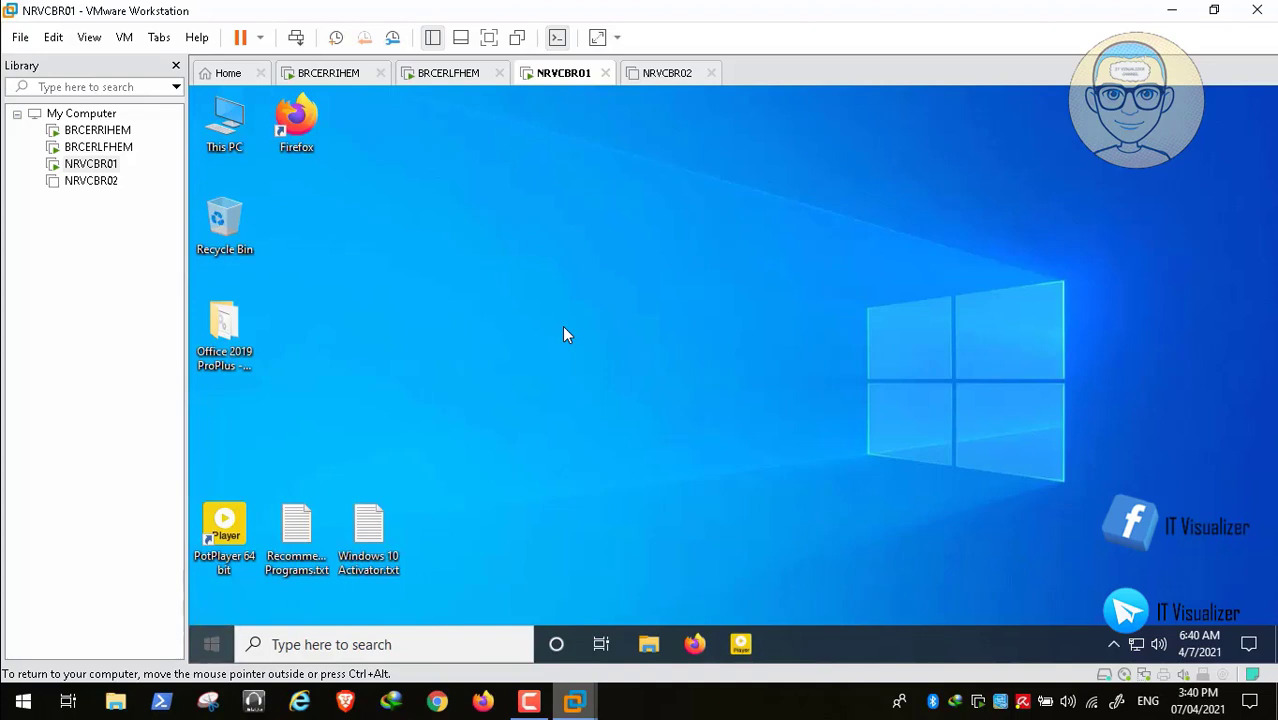
- Run winver to confirm Windows 10 Enterprise 20H2 (OS Build 19042.868), then close About Windows
key(super+x)
key(Up)
key(Up)
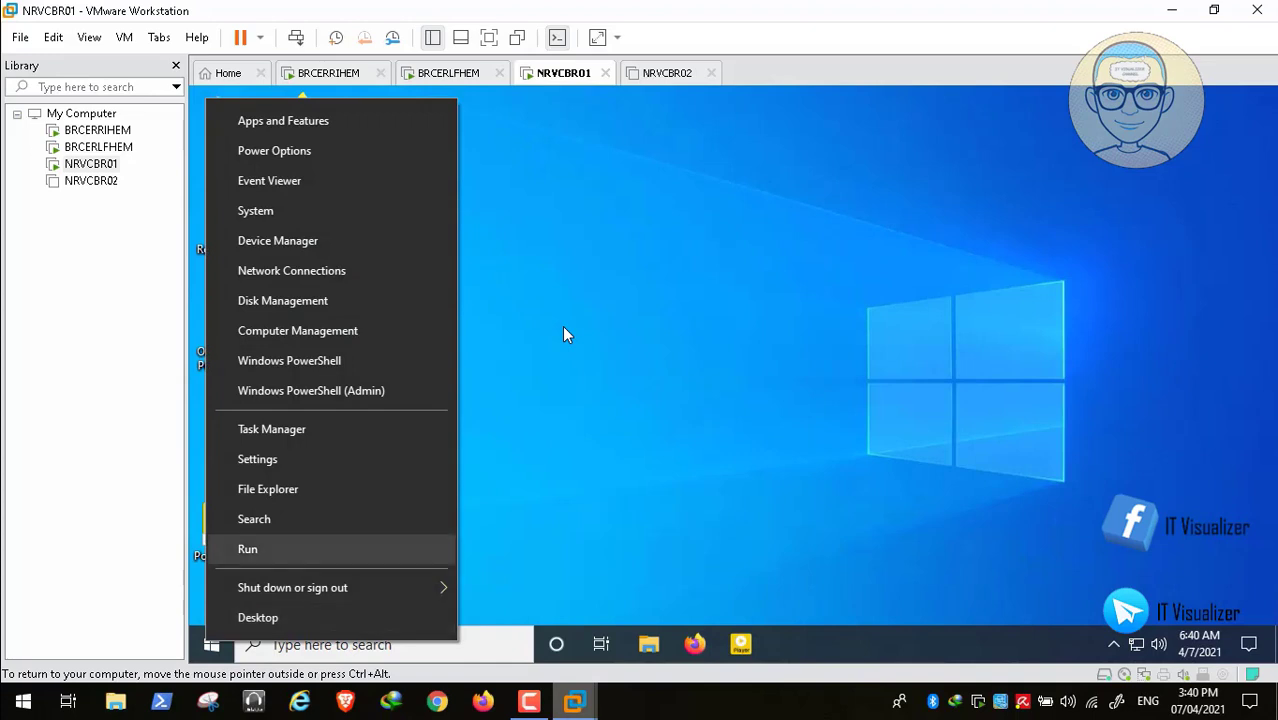
key(Return)
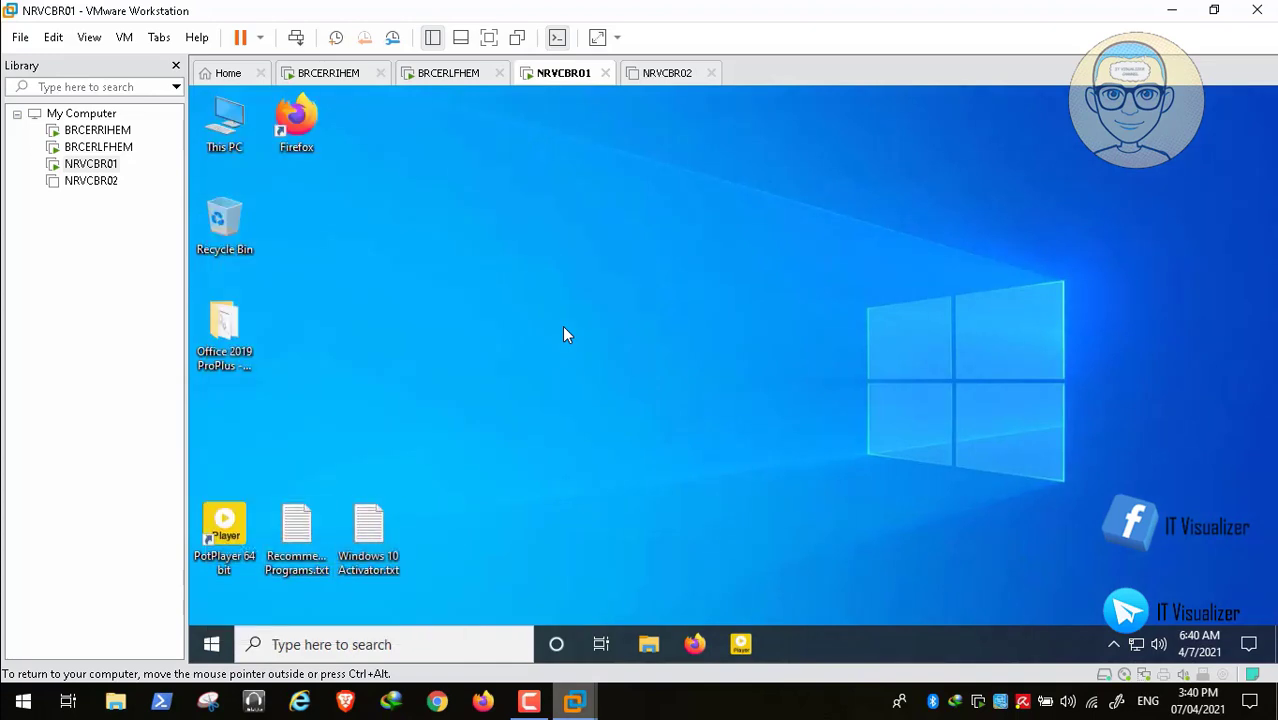
key(BackSpace)
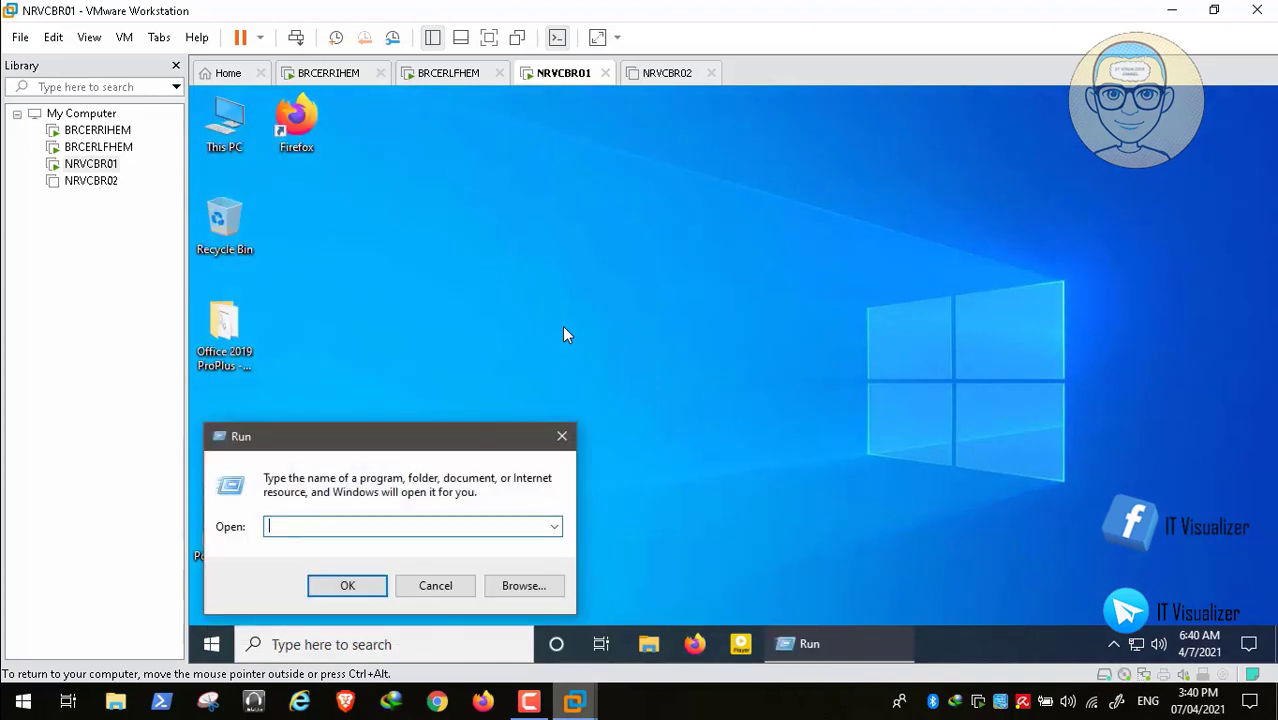
text(winver)
key(Return)
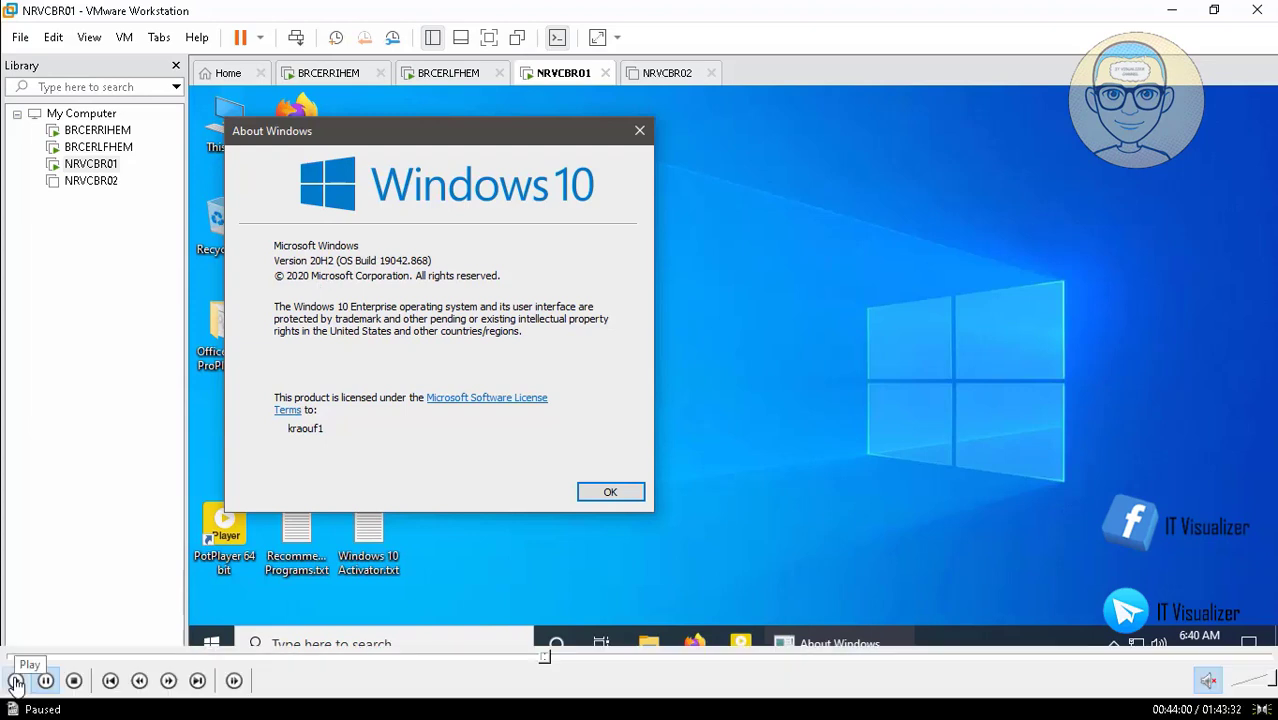
click(17, 684)
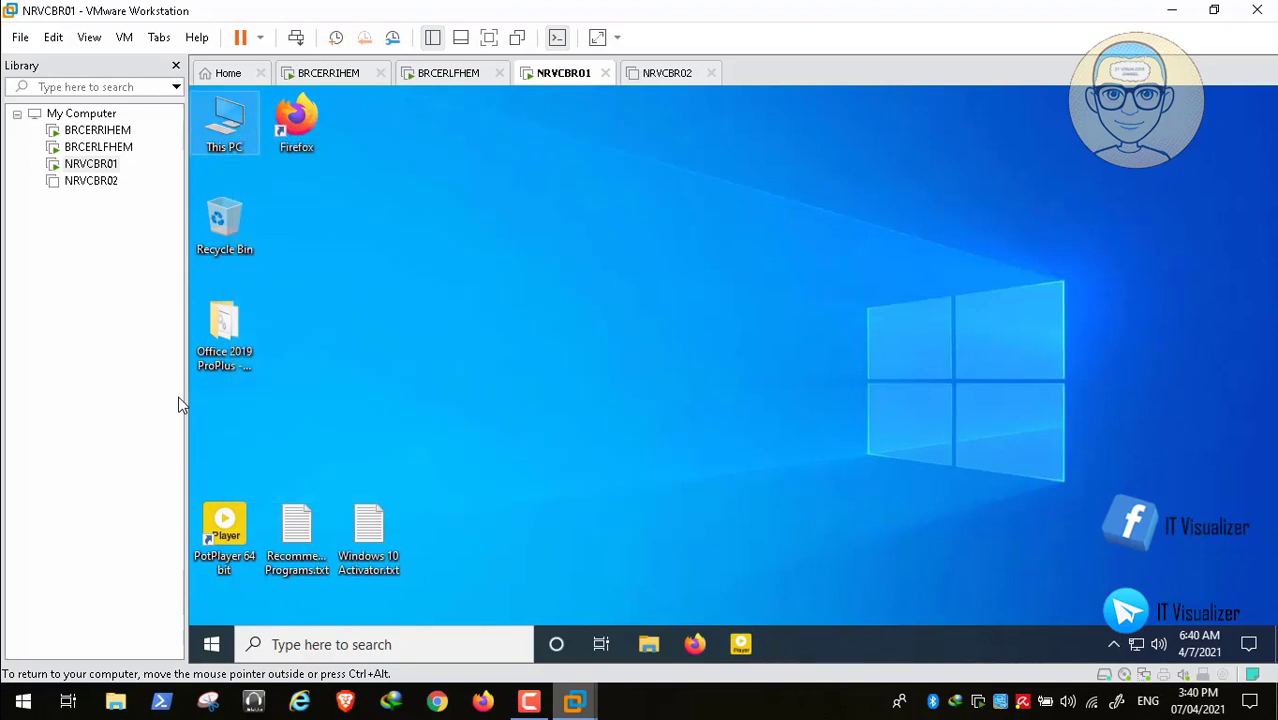
right_click(225, 128)
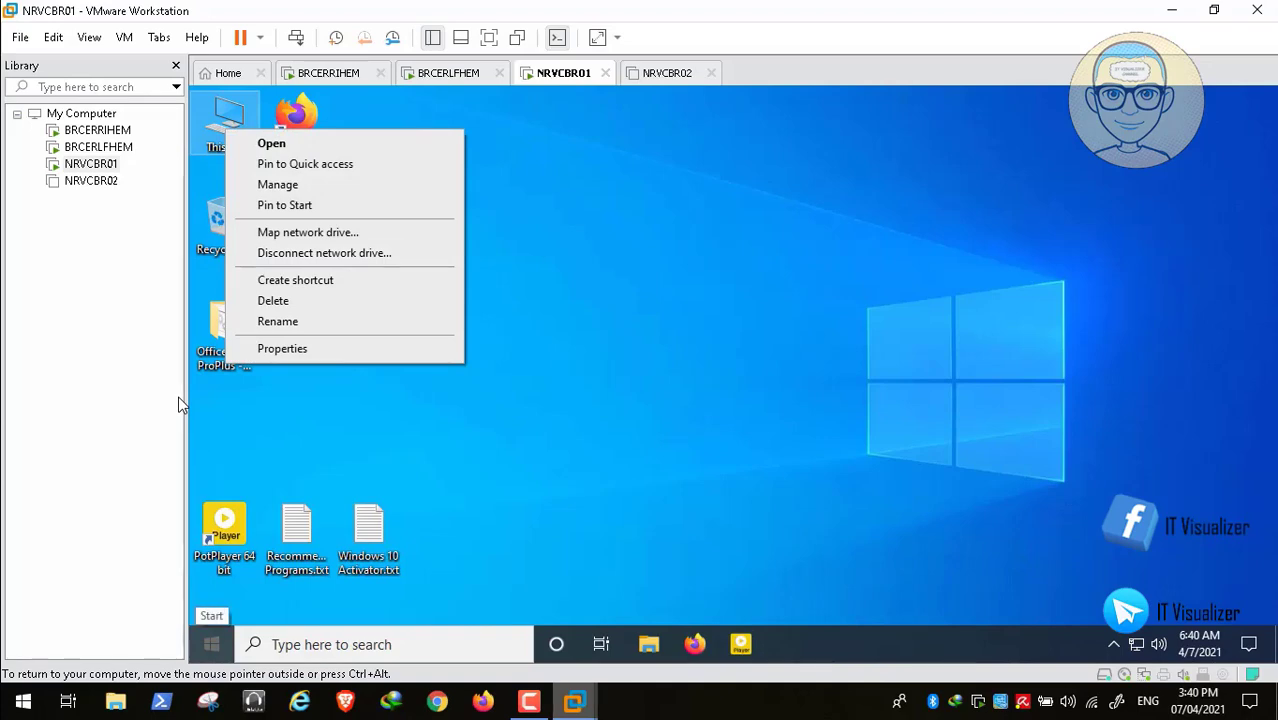
right_click(216, 644)
key(r)
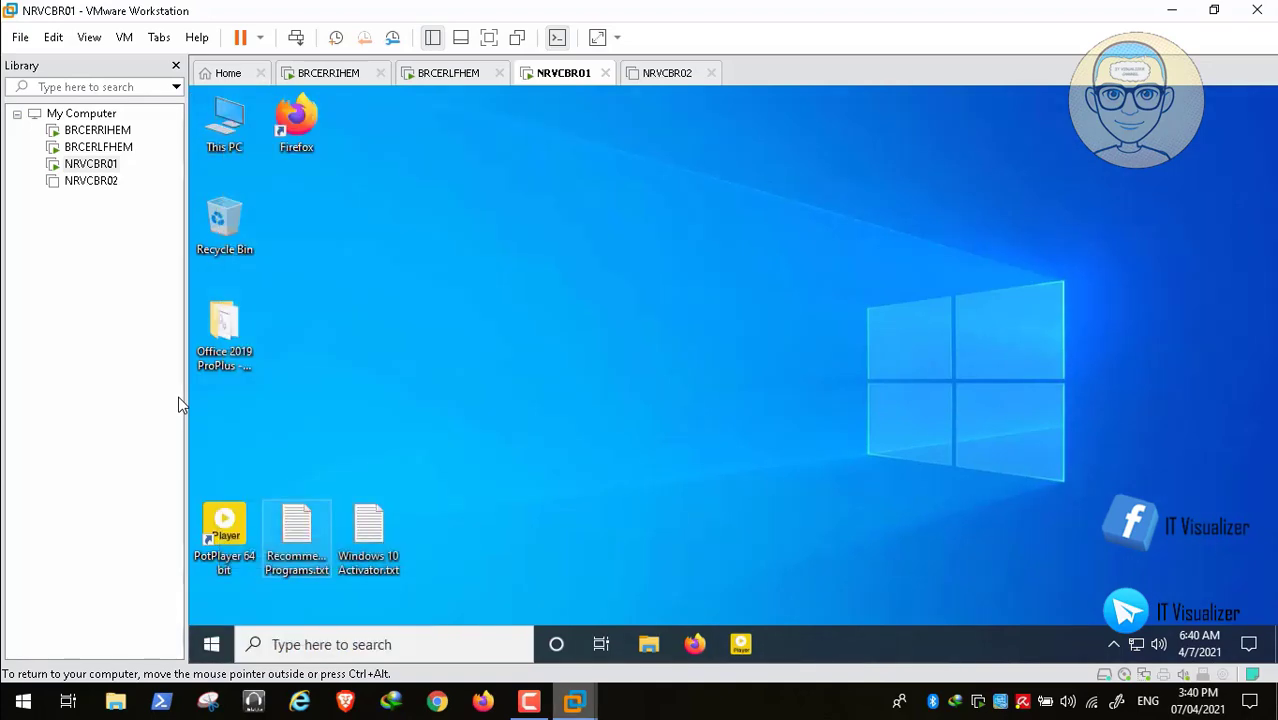
text(cmd)
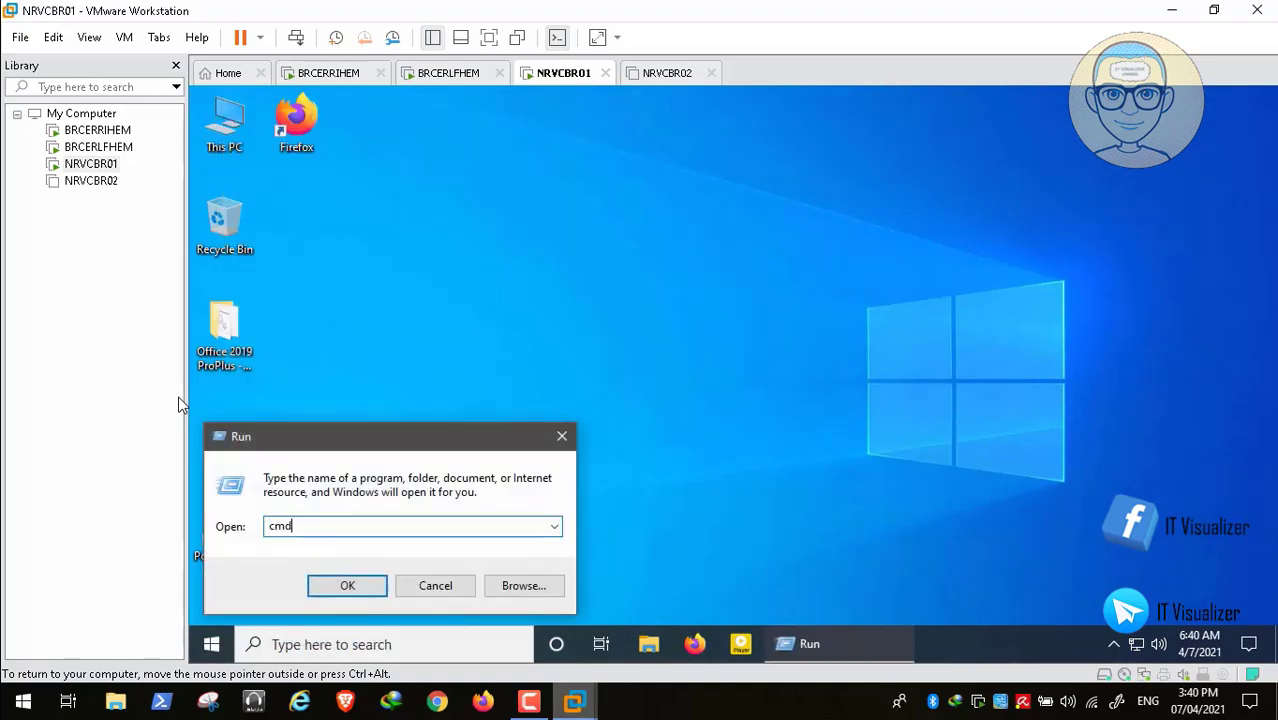
key(Return)
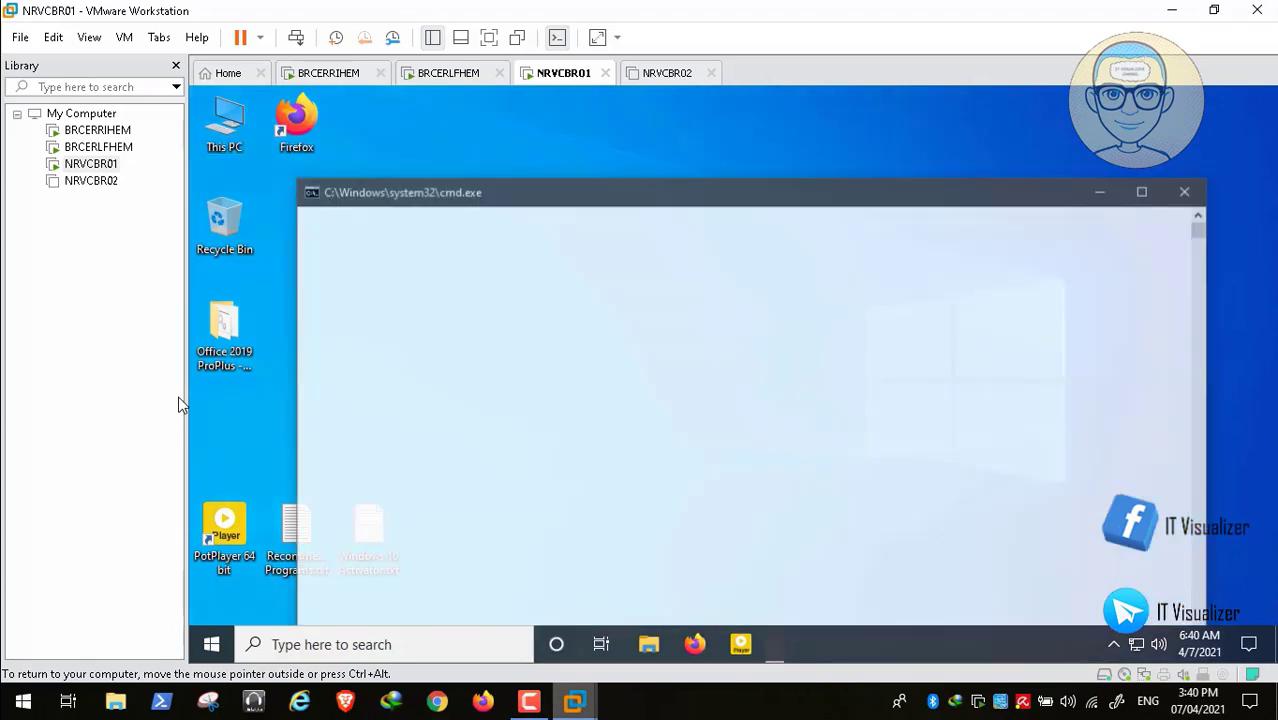
text(p)
key(BackSpace)
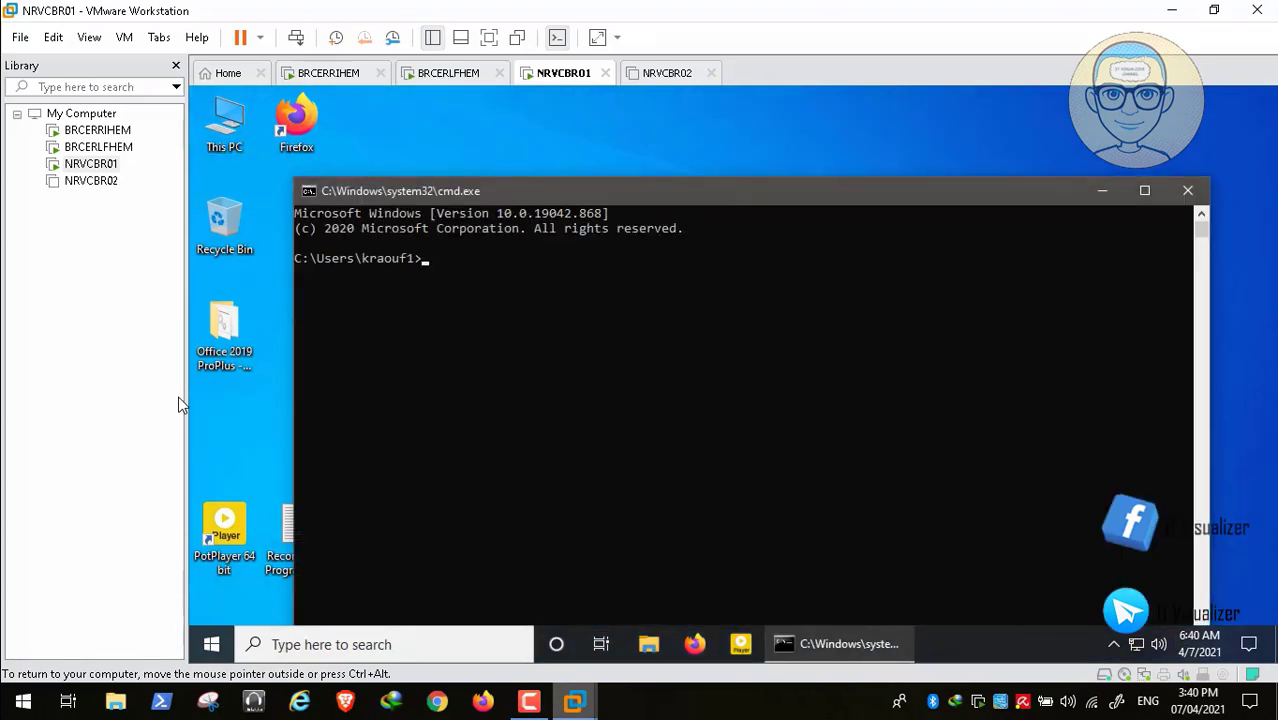
text(ipconfig /all)
key(Return)
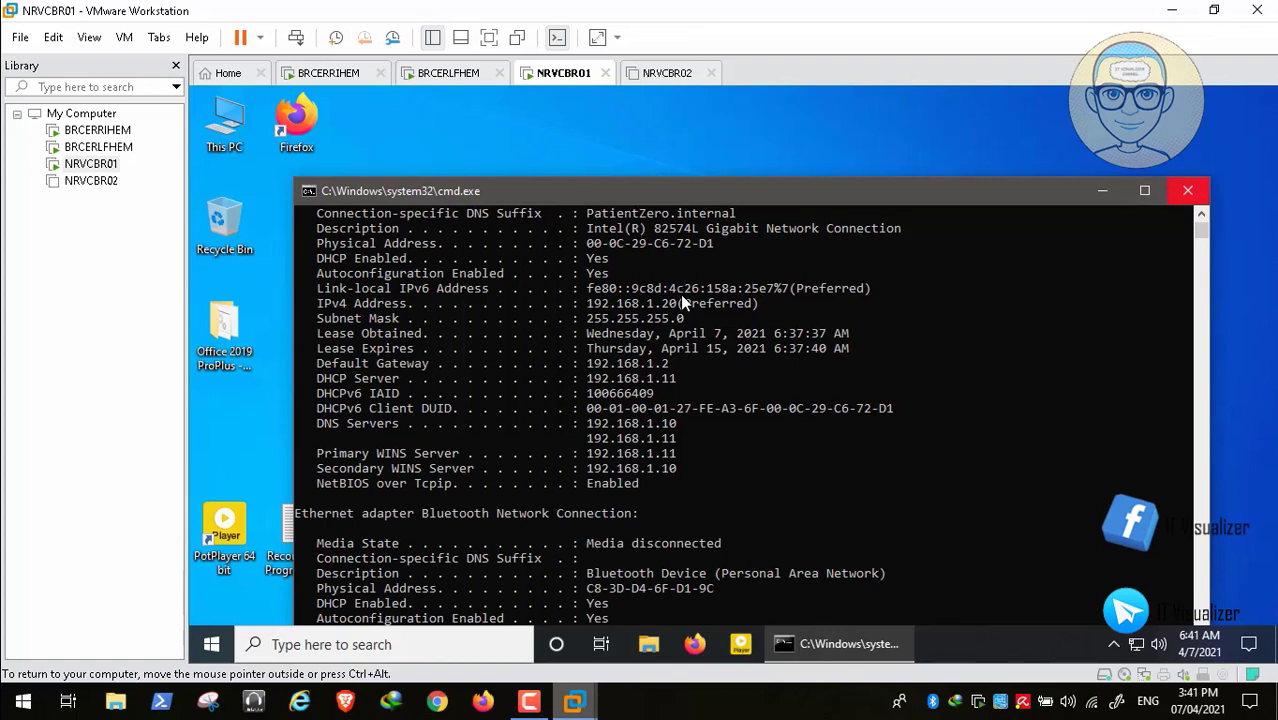
key(alt+F4)
key(ctrl+alt)
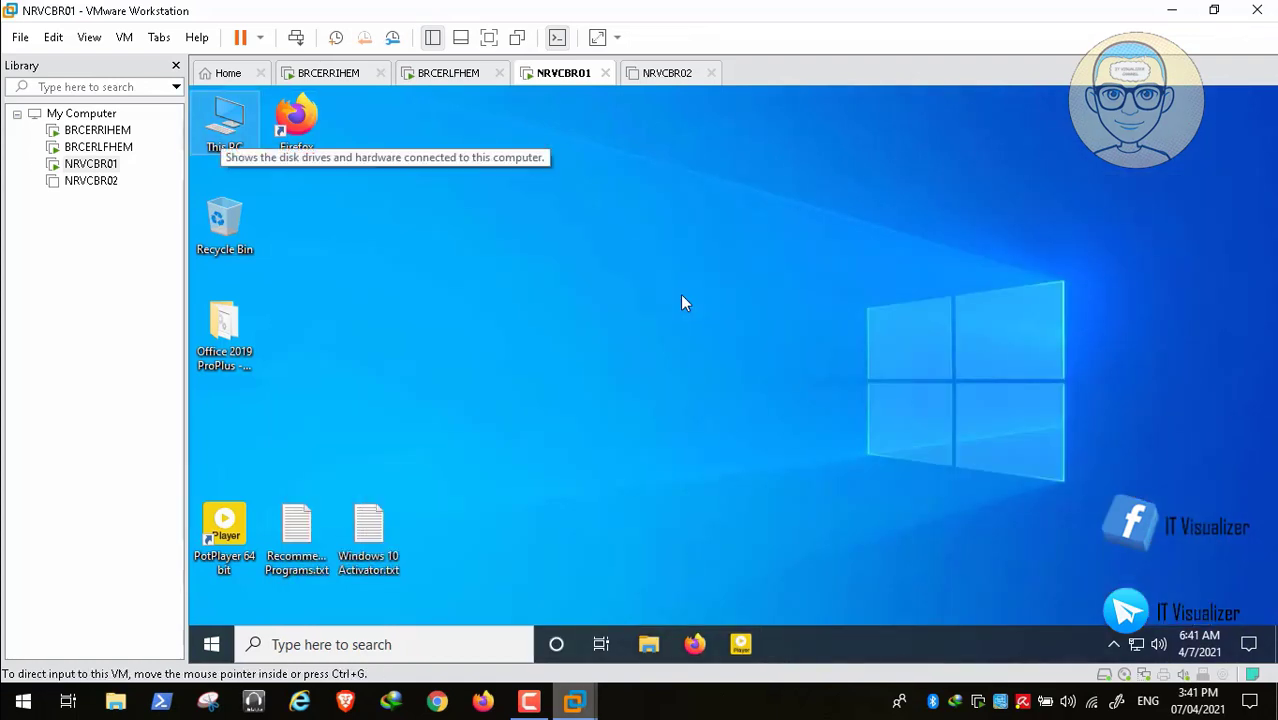
- Open This PC's system properties and reach Computer Name/Domain Changes, which shows NRVCBR01 in WORKGROUP
key(ctrl+g)
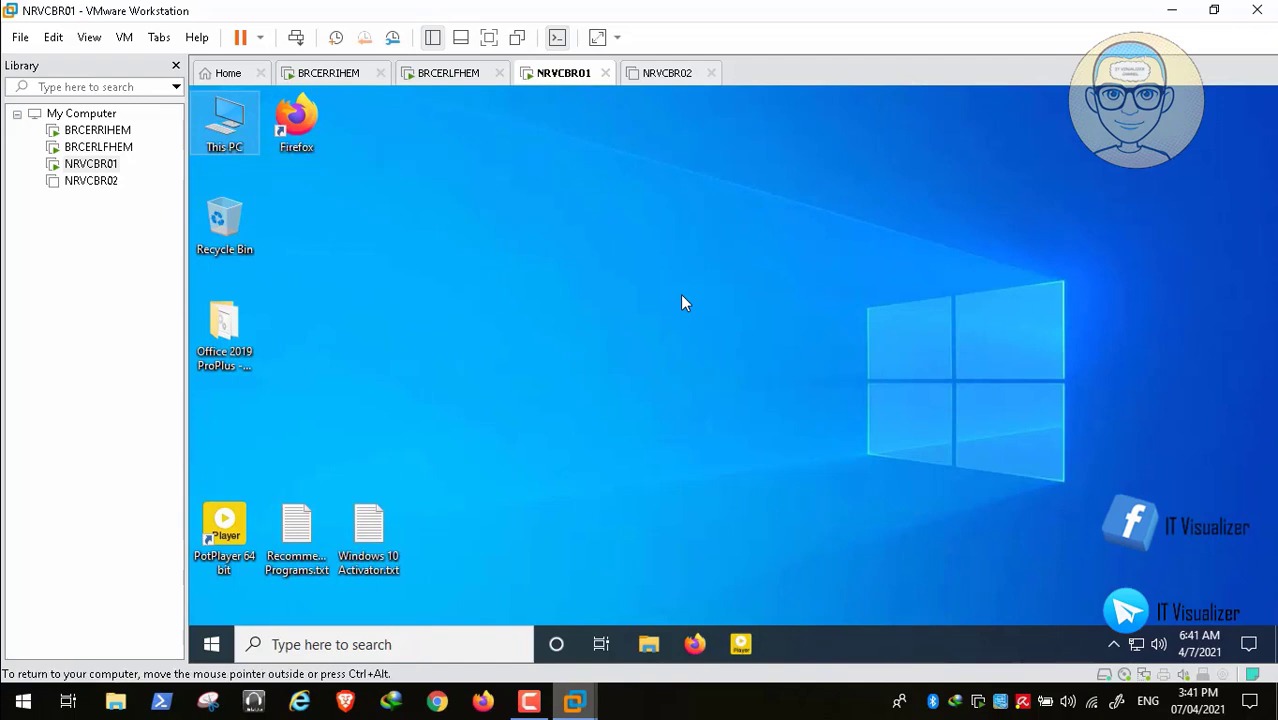
key(shift+F10)
key(Up)
key(Return)
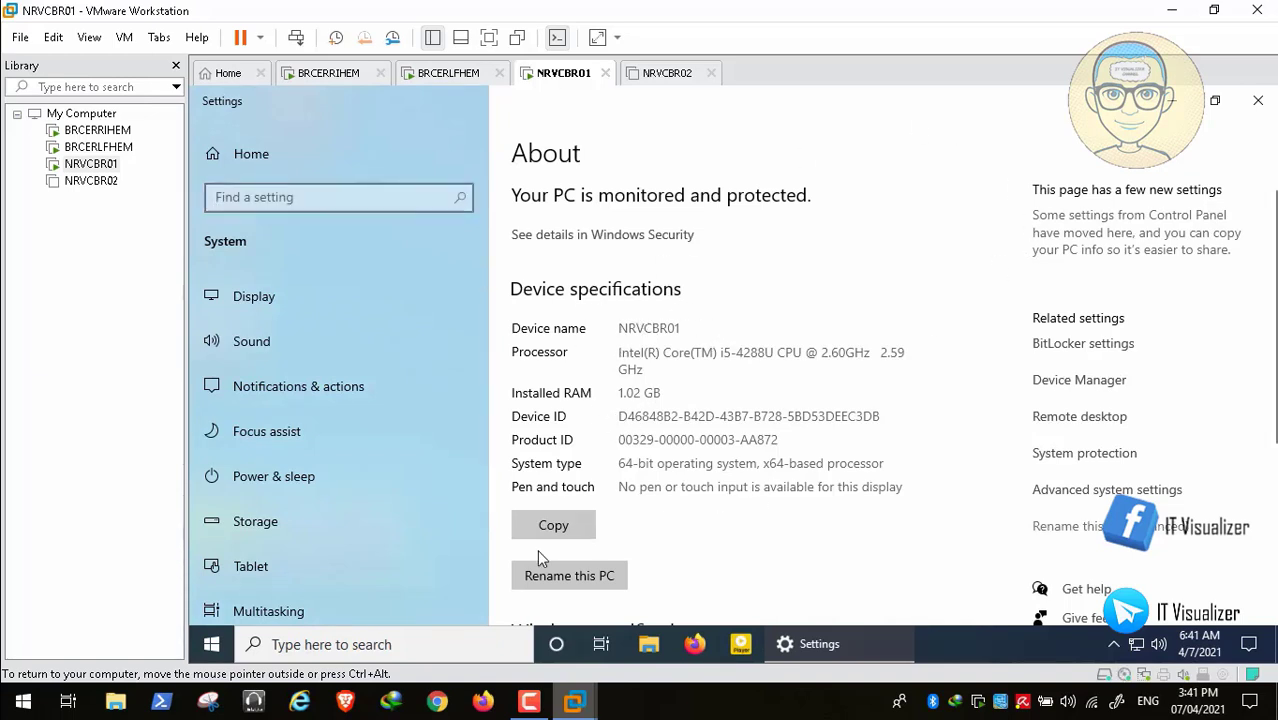
click(556, 578)
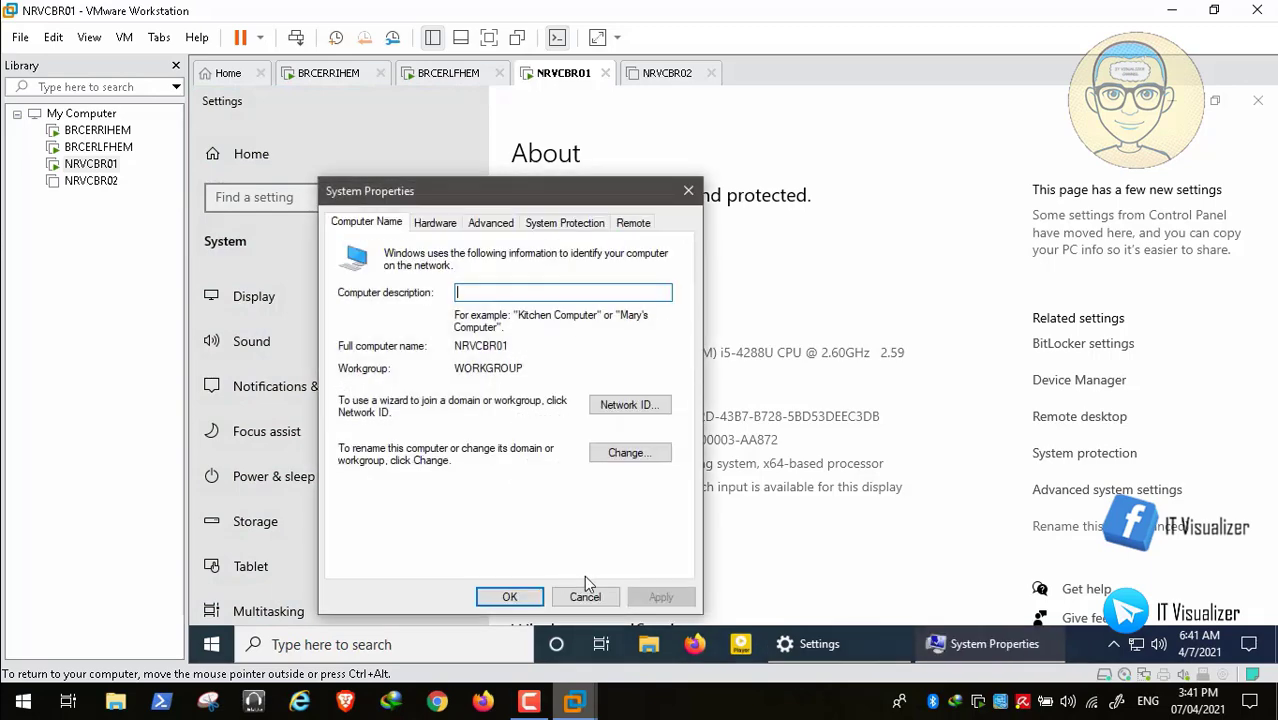
key(Escape)
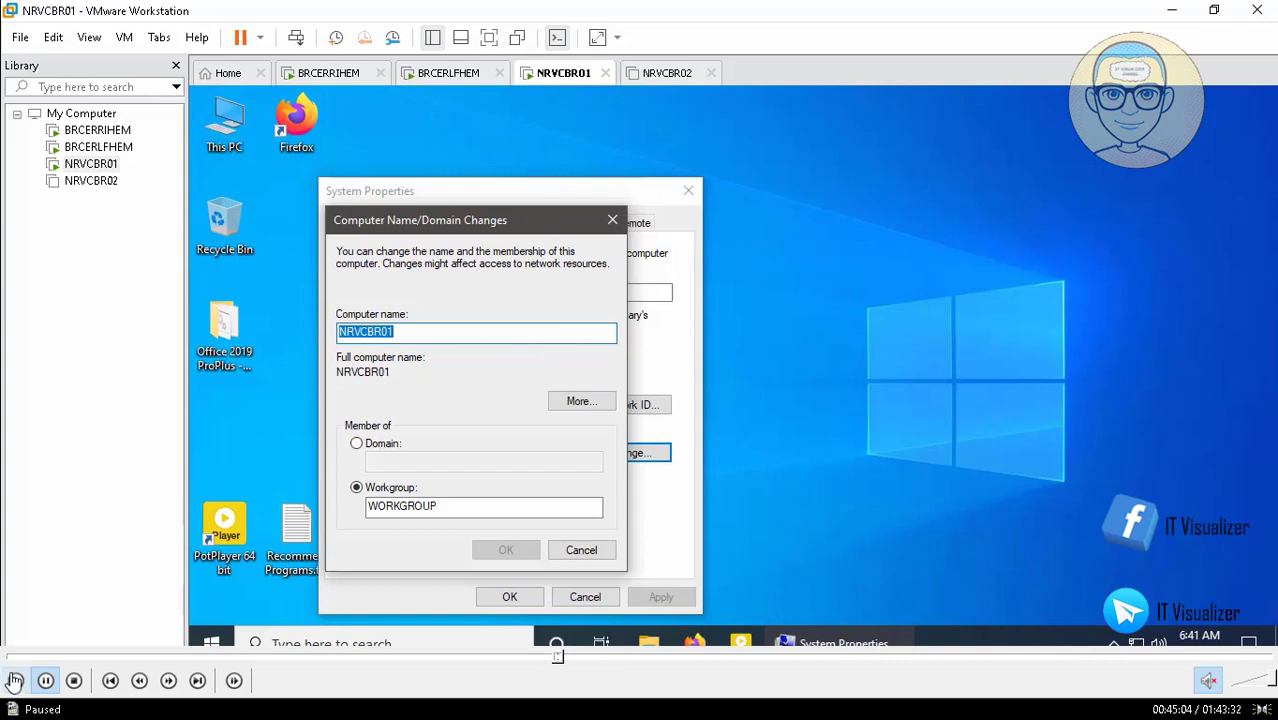
- Switch membership from Workgroup to Domain and submit PatientZero as the domain to join
click(356, 443)
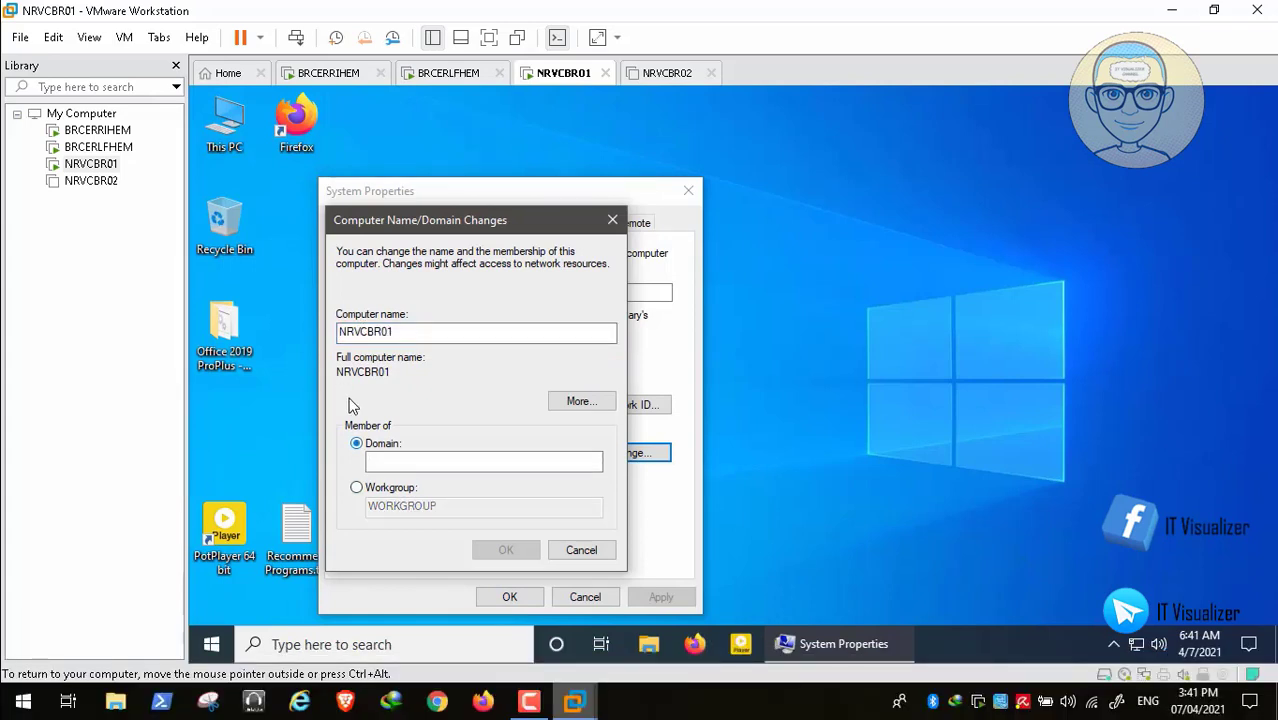
text(Patient)
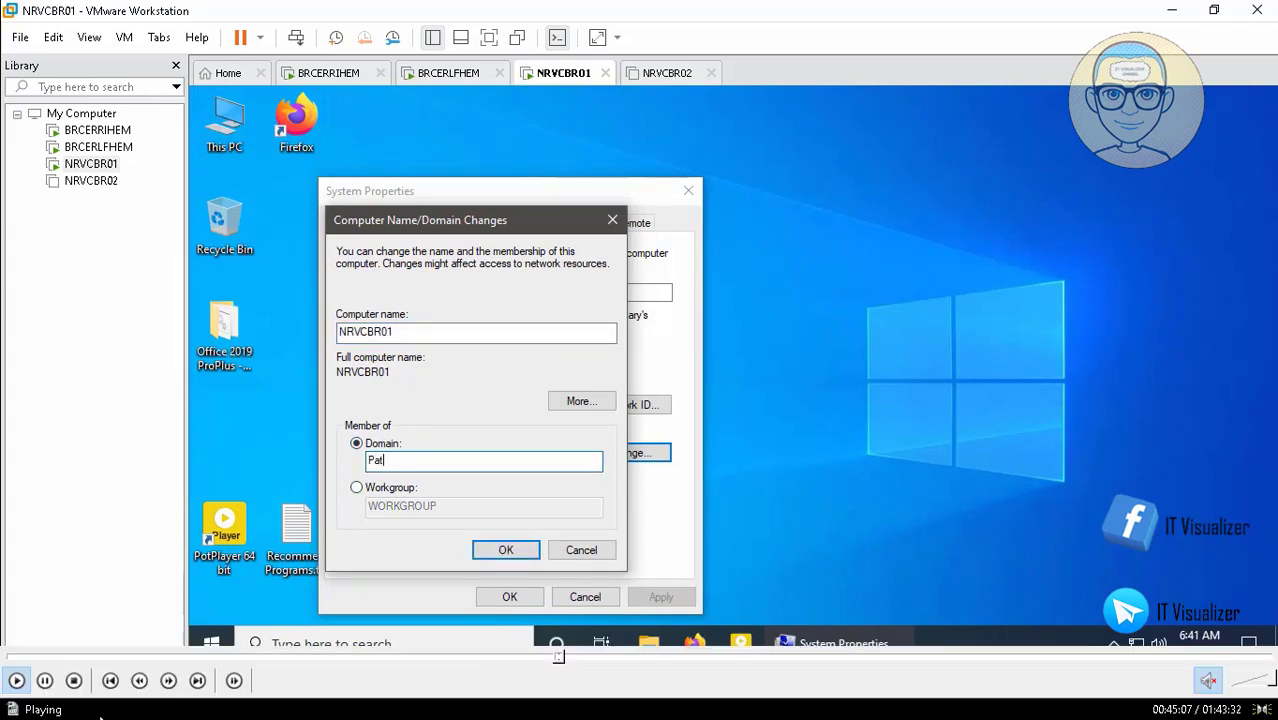
click(44, 681)
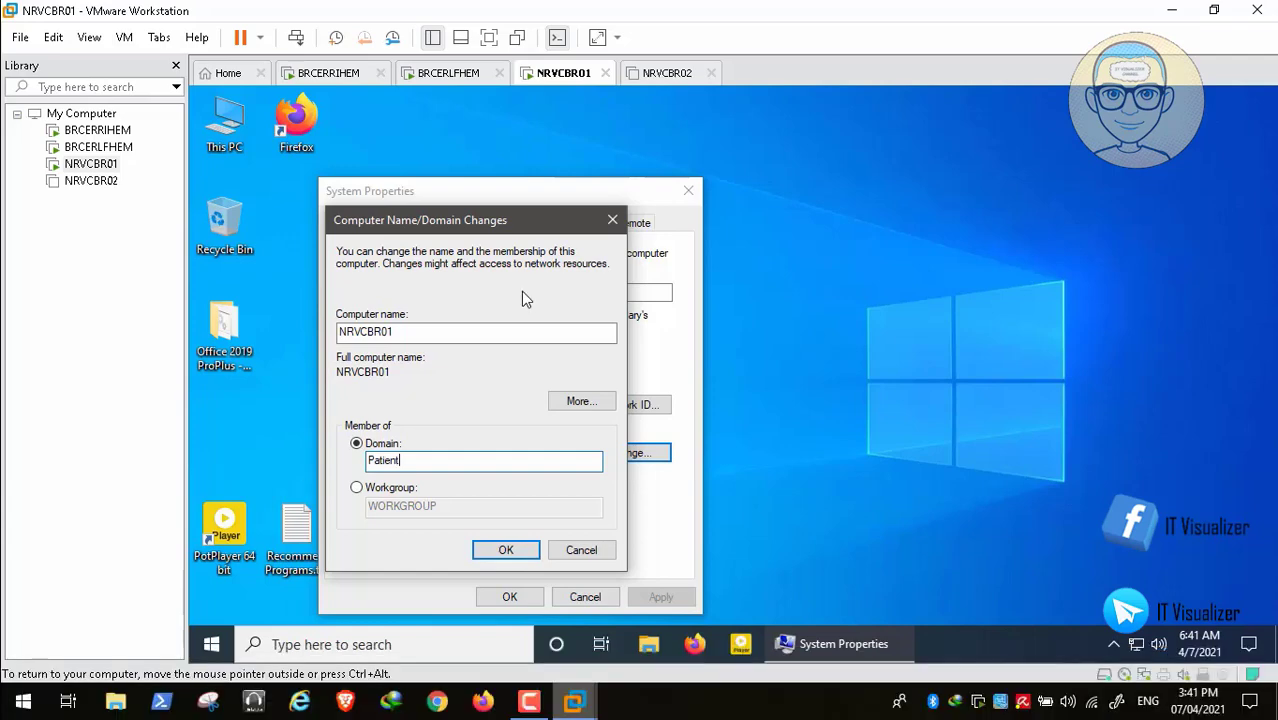
double_click(521, 291)
click(620, 700)
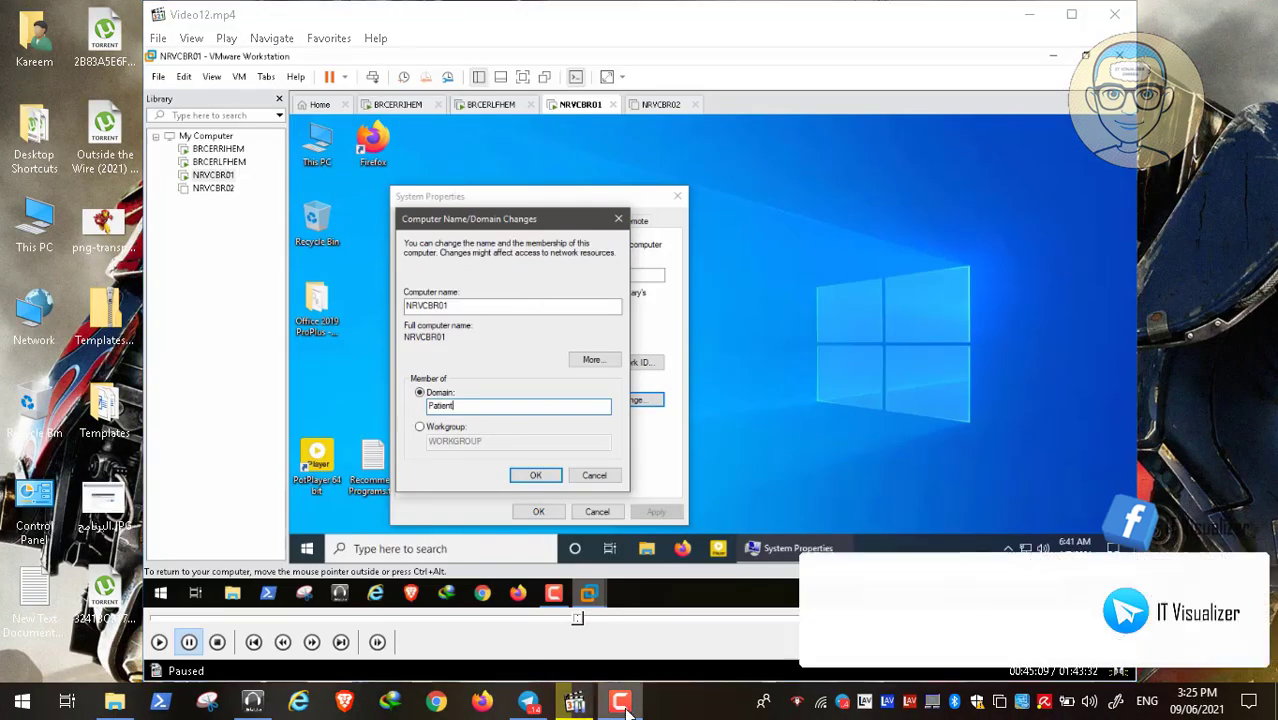
click(1187, 616)
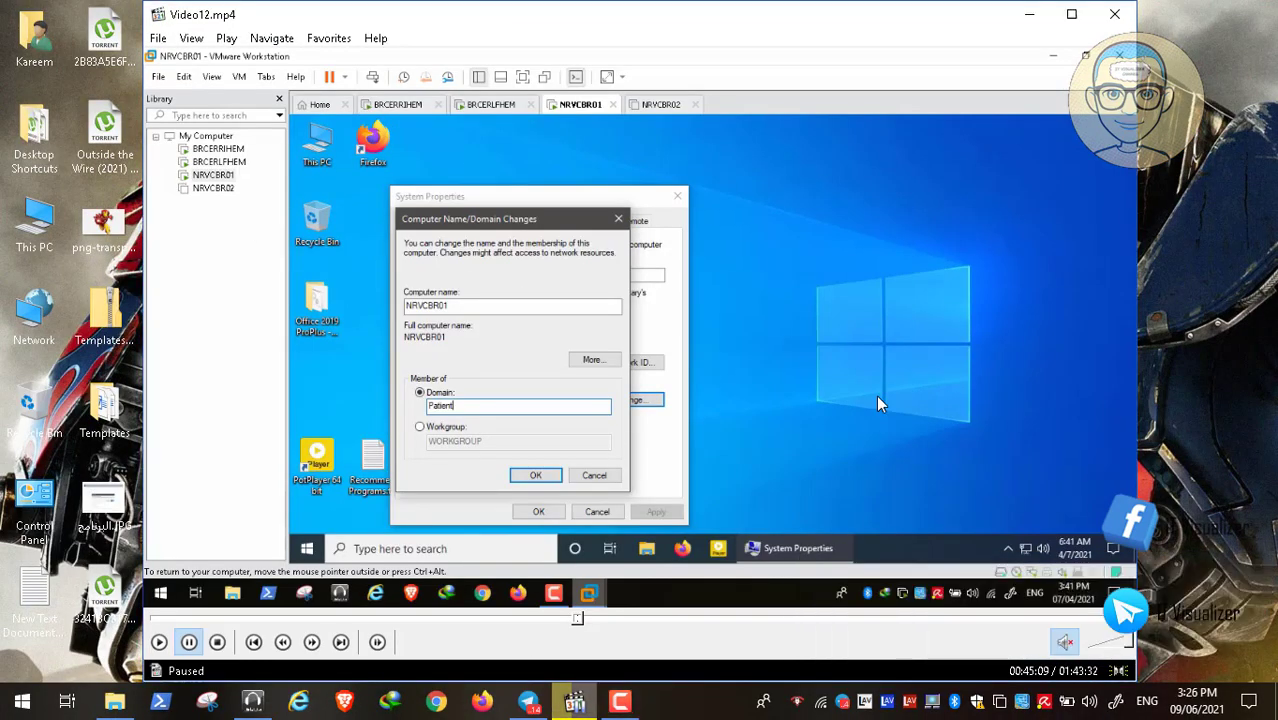
double_click(561, 277)
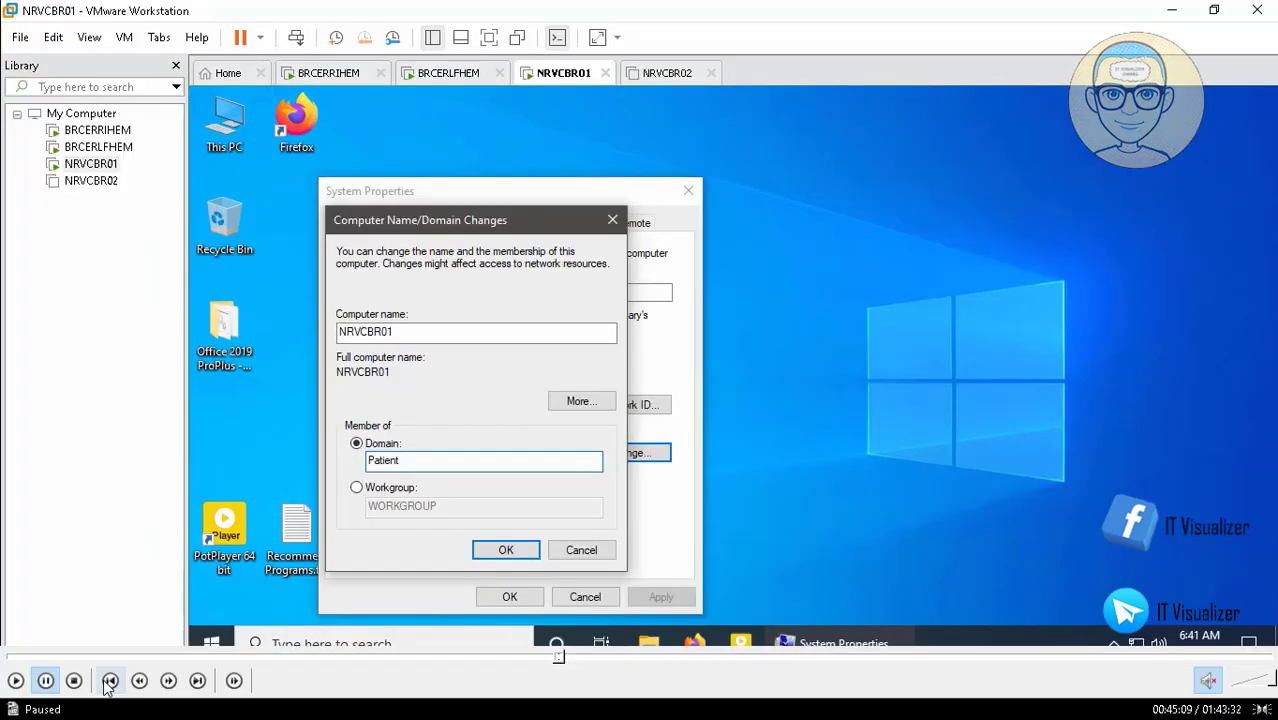
click(15, 681)
text(ro)
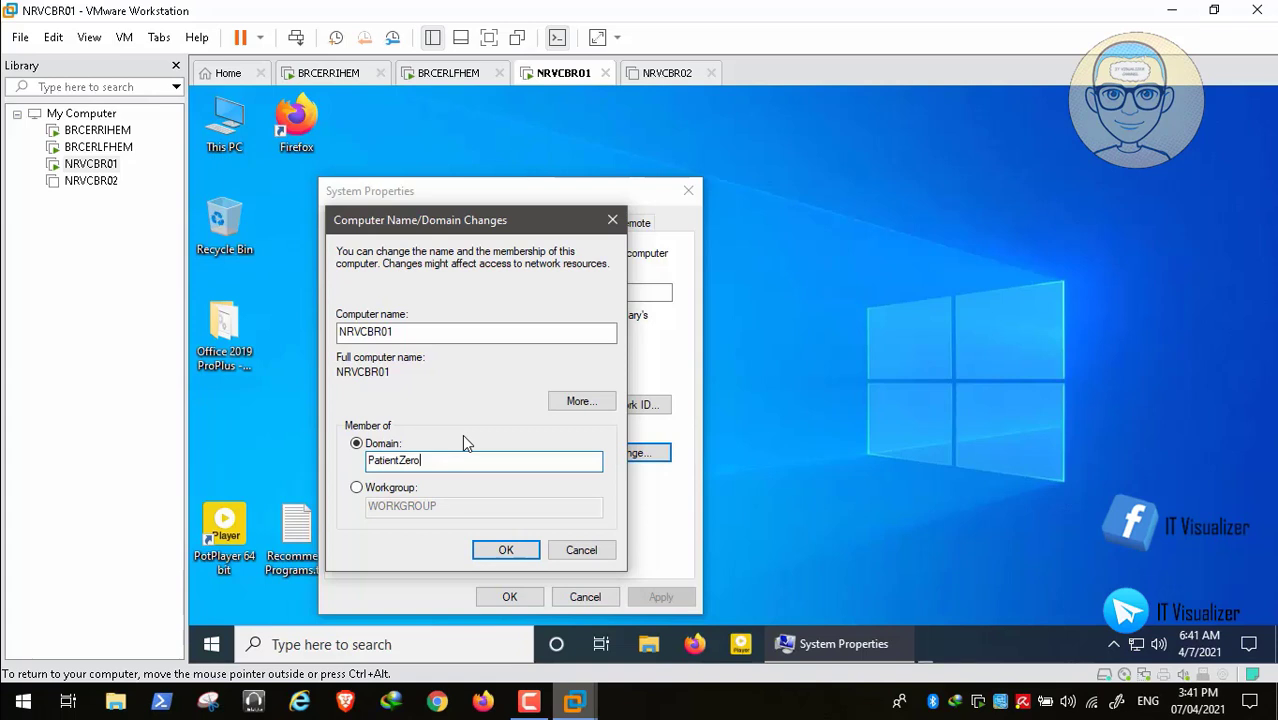
key(Return)
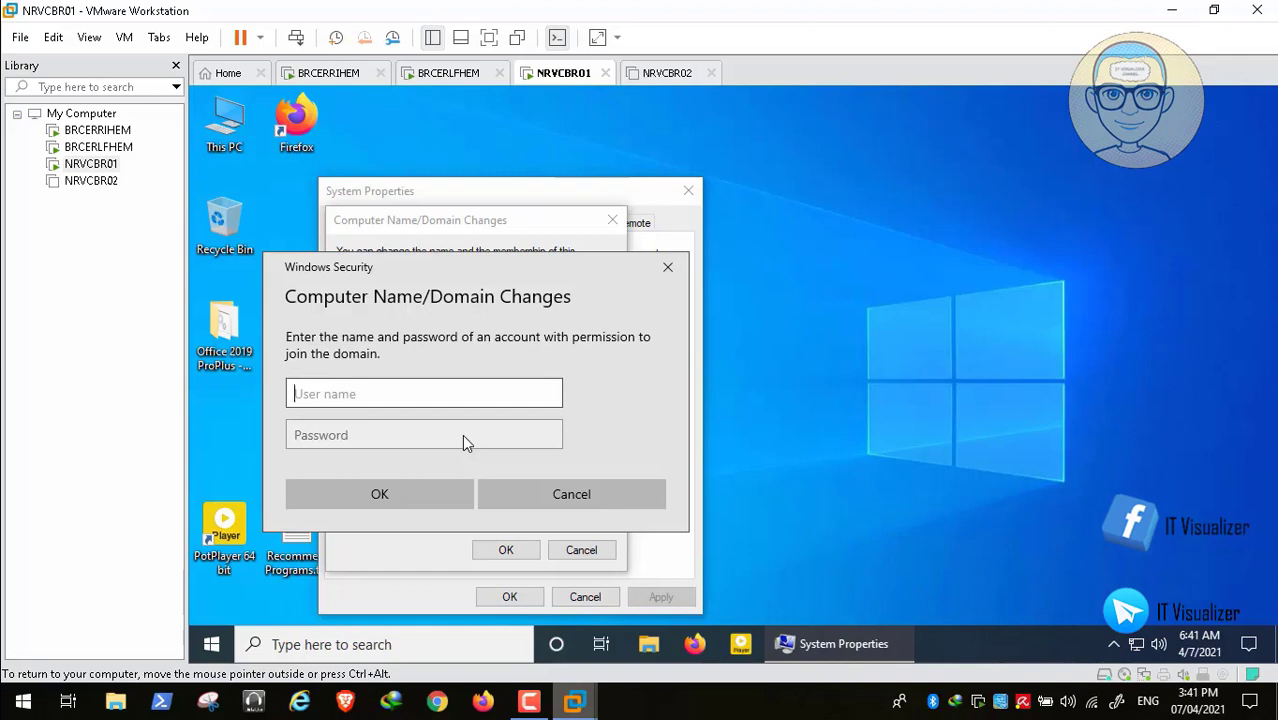
- Authenticate with the domain admin account and password, accept the welcome and restart notices, and restart now
text(PatientZero\kra)
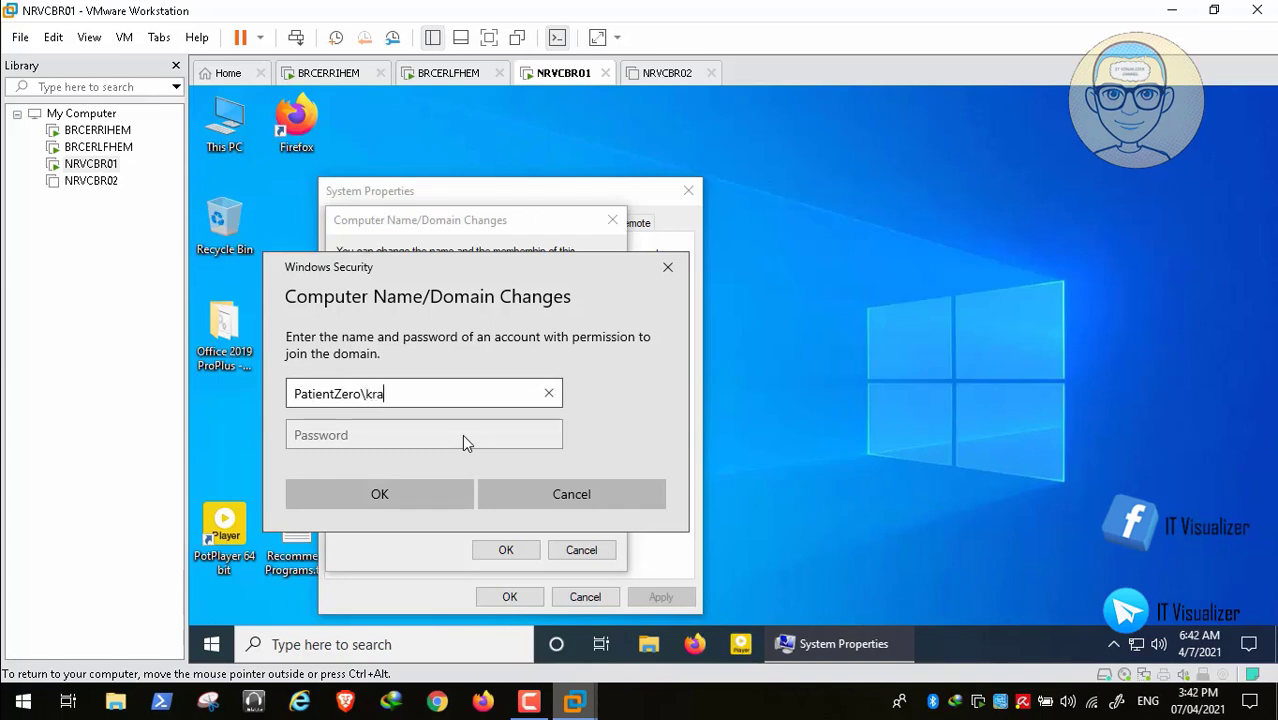
text(ouf)
key(Tab)
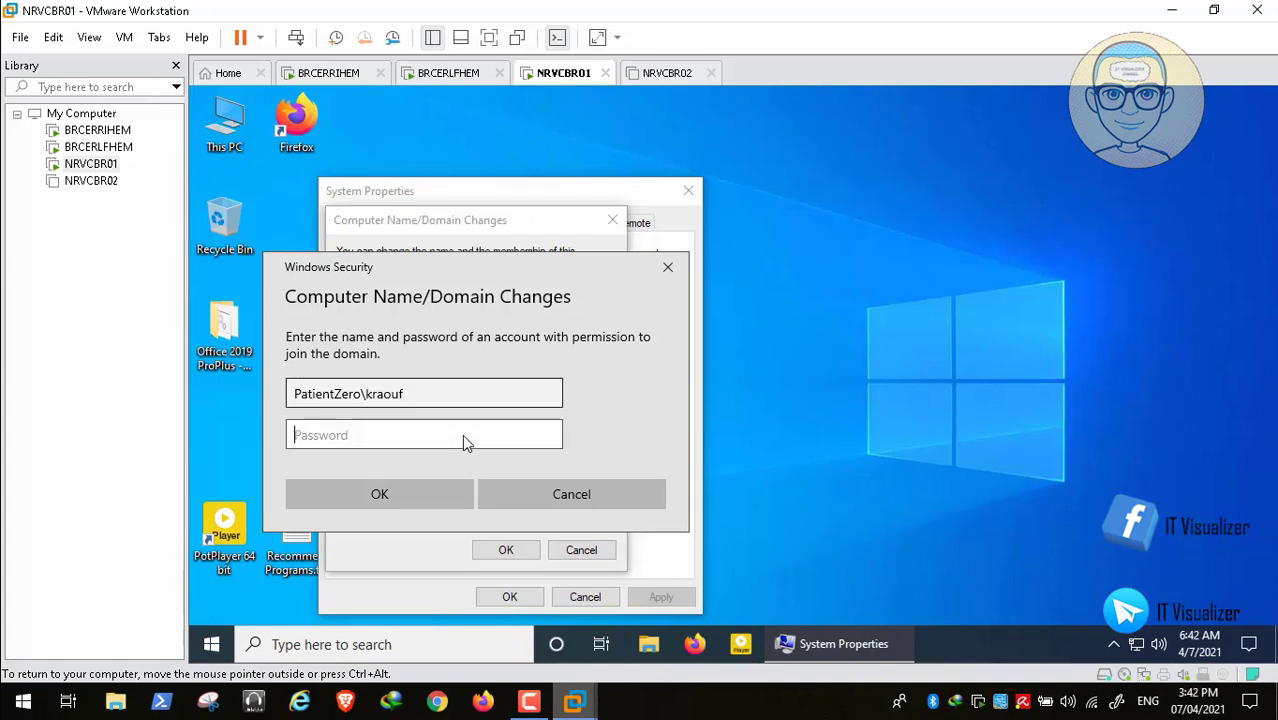
text(*****)
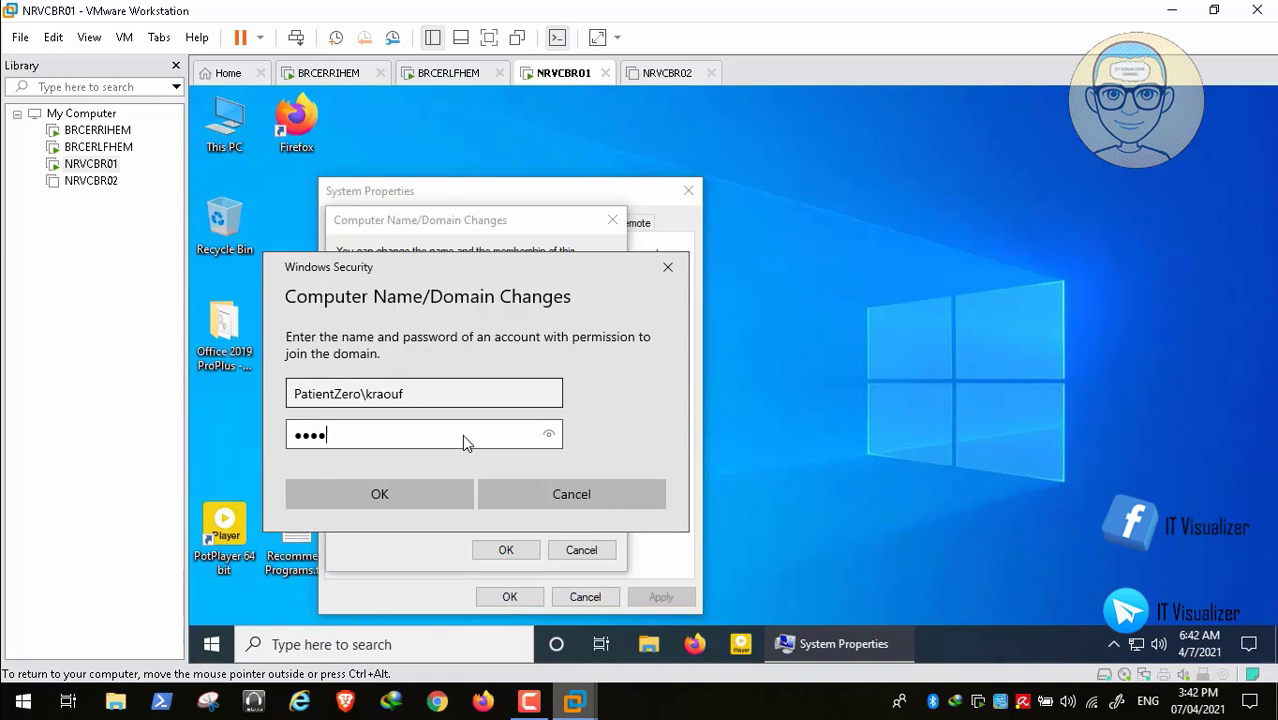
text(*****)
key(Return)
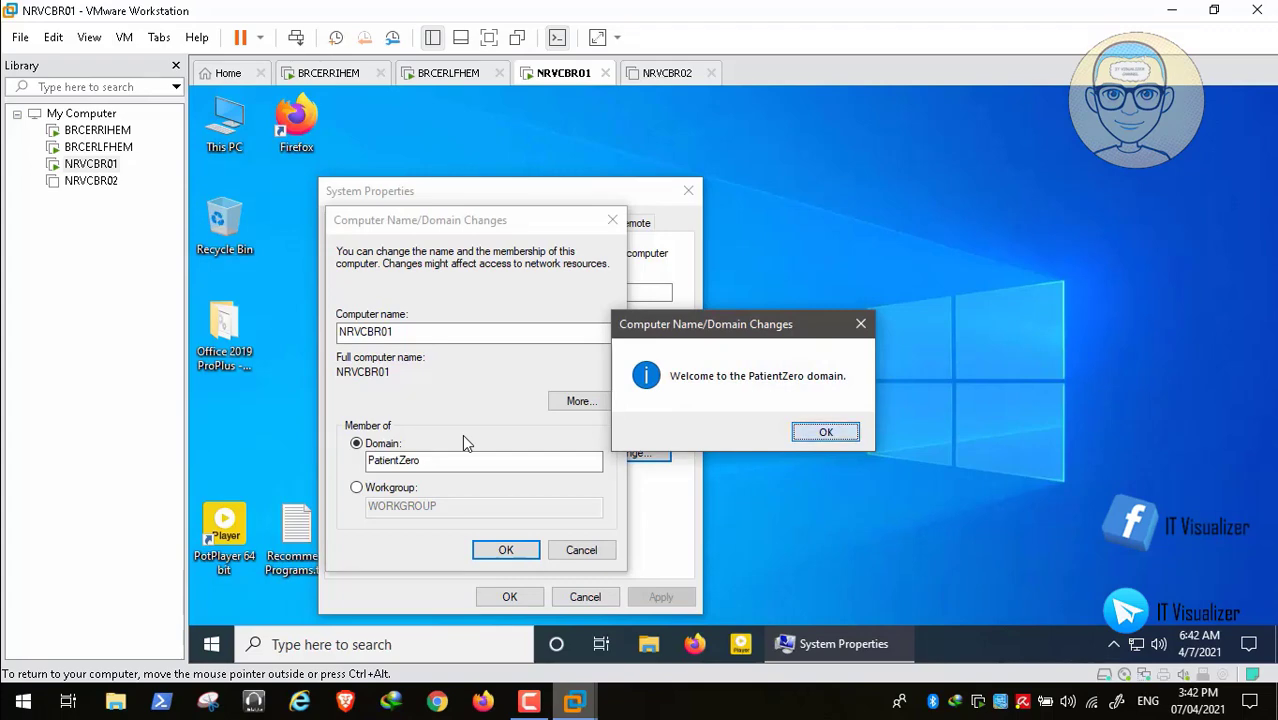
key(Return)
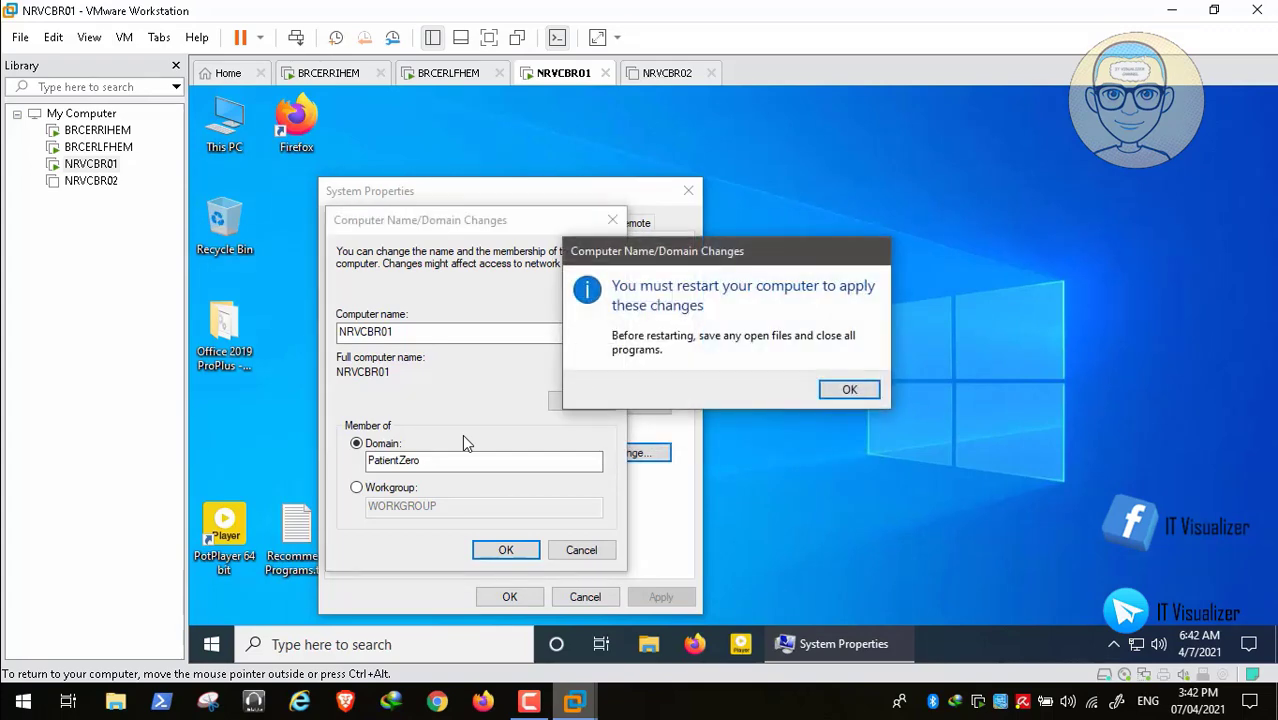
key(Return)
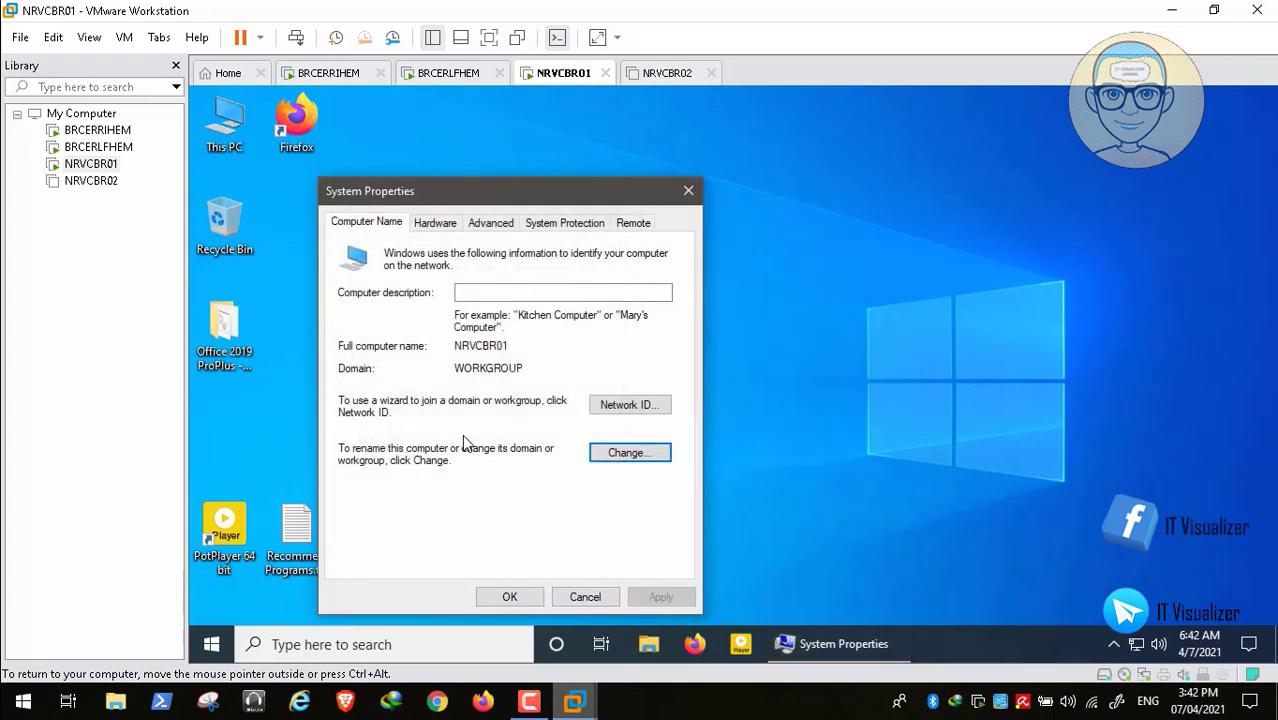
key(Escape)
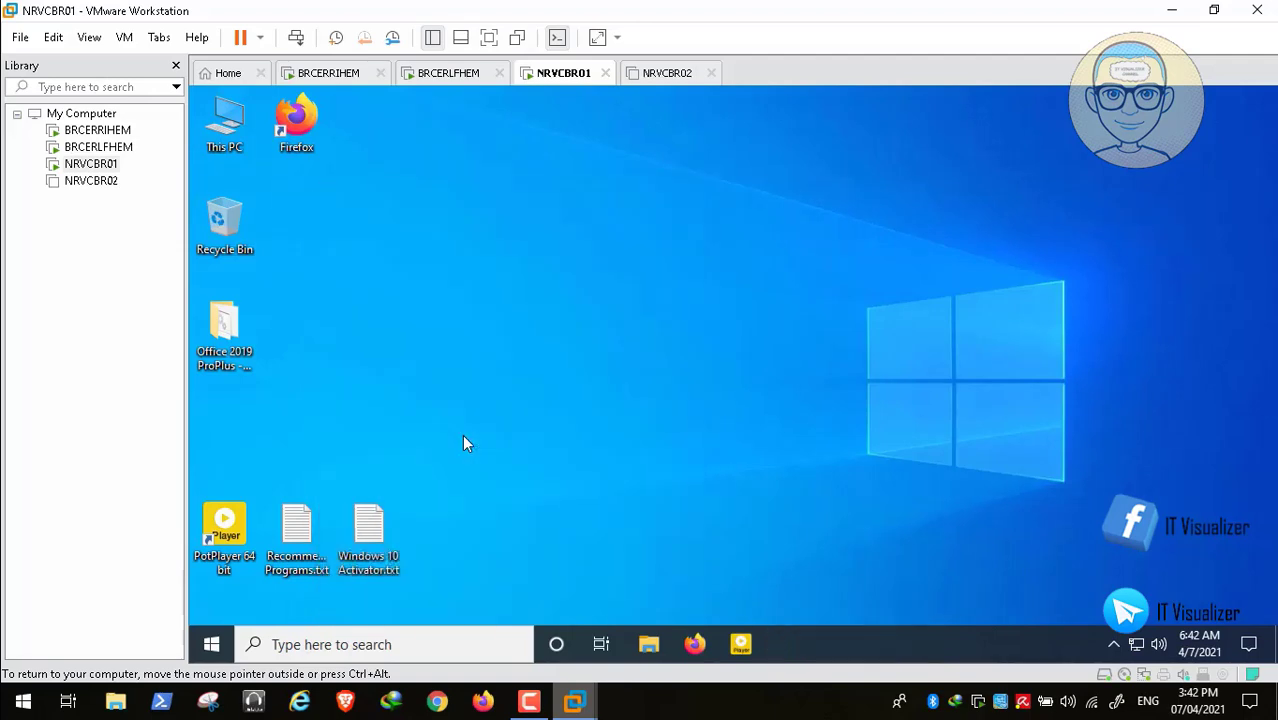
key(Escape)
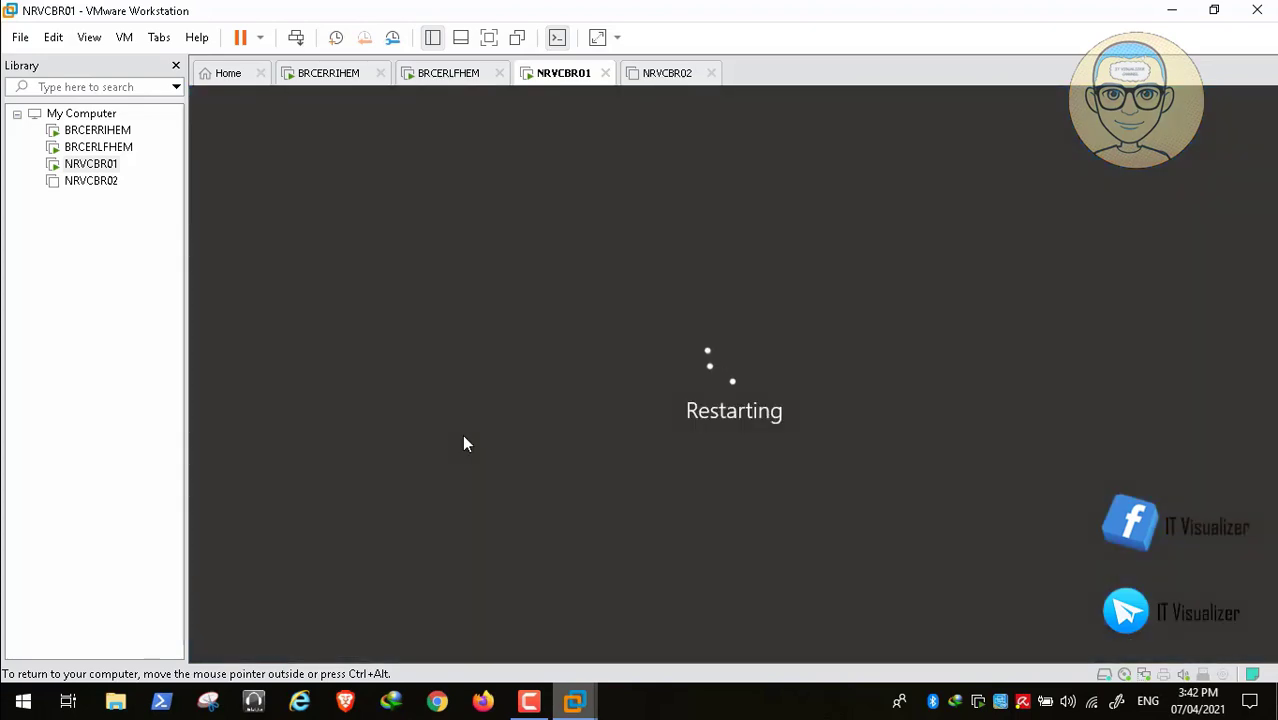
- After the restart, accept the legal notice and sign in to PATIENTZERO with the domain user's name and password
key(F9)
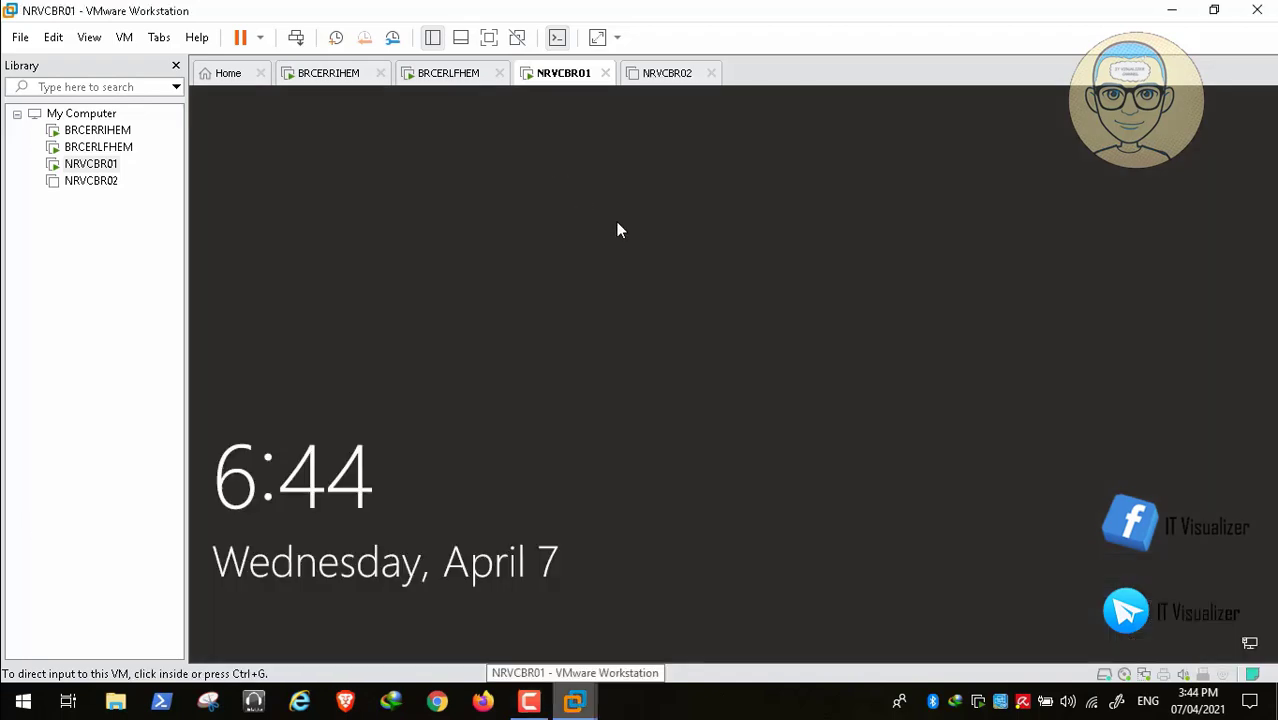
click(296, 37)
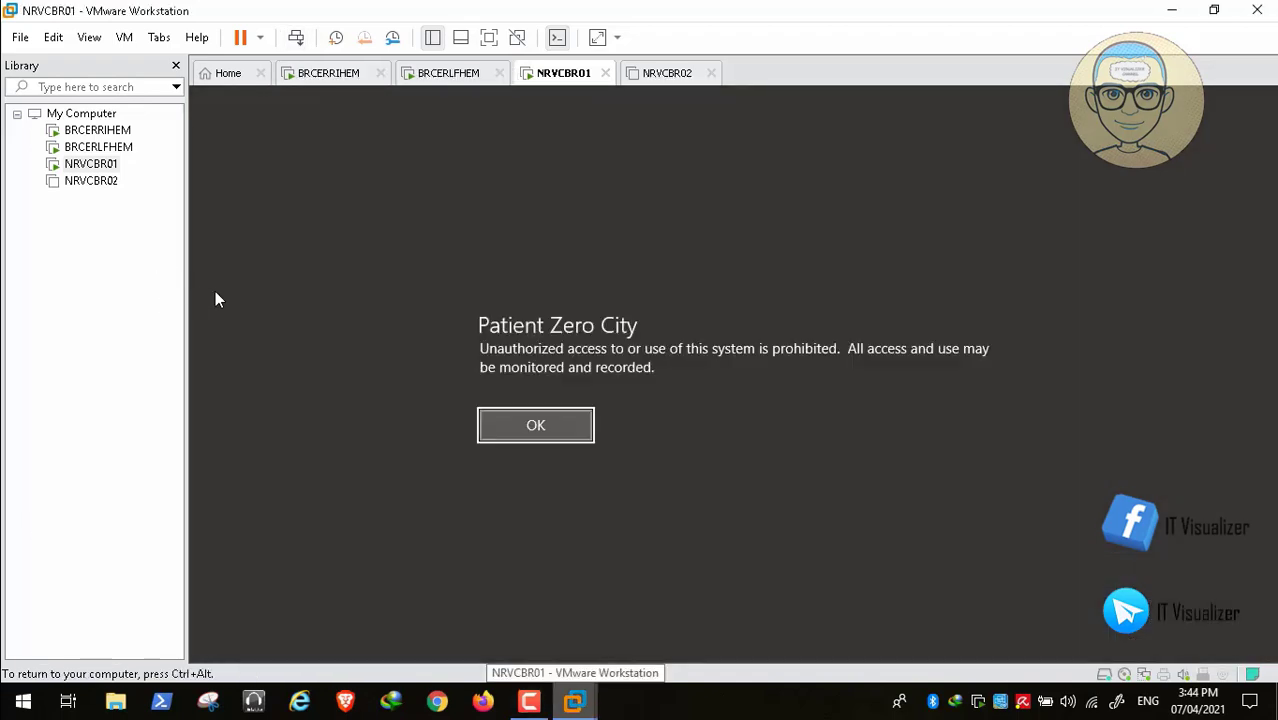
key(Return)
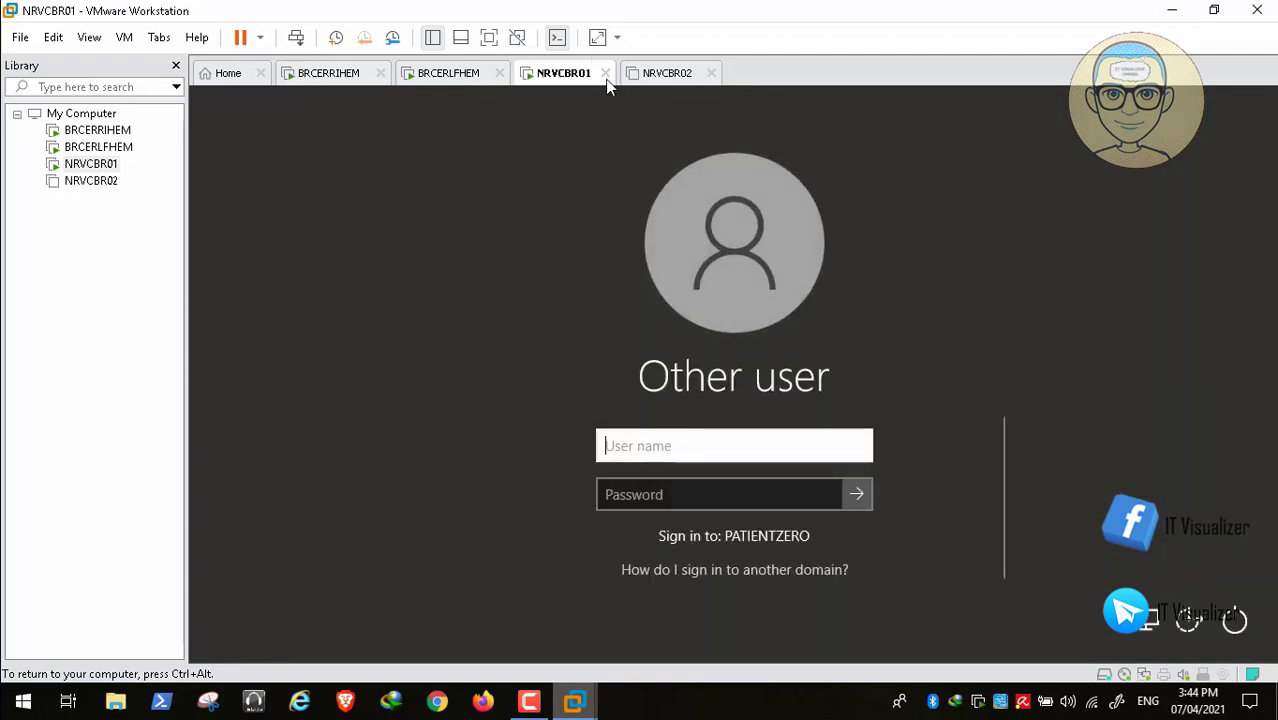
text(k)
key(BackSpace)
text(kmask)
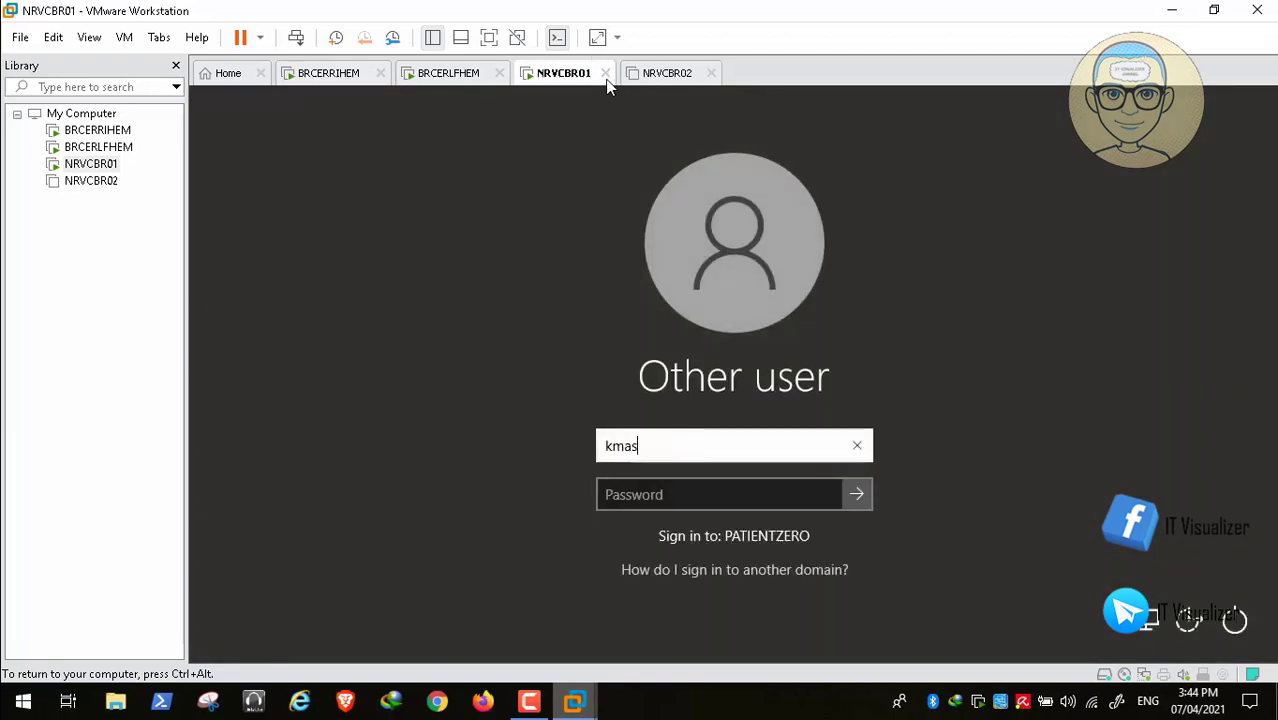
key(Tab)
text(•••••)
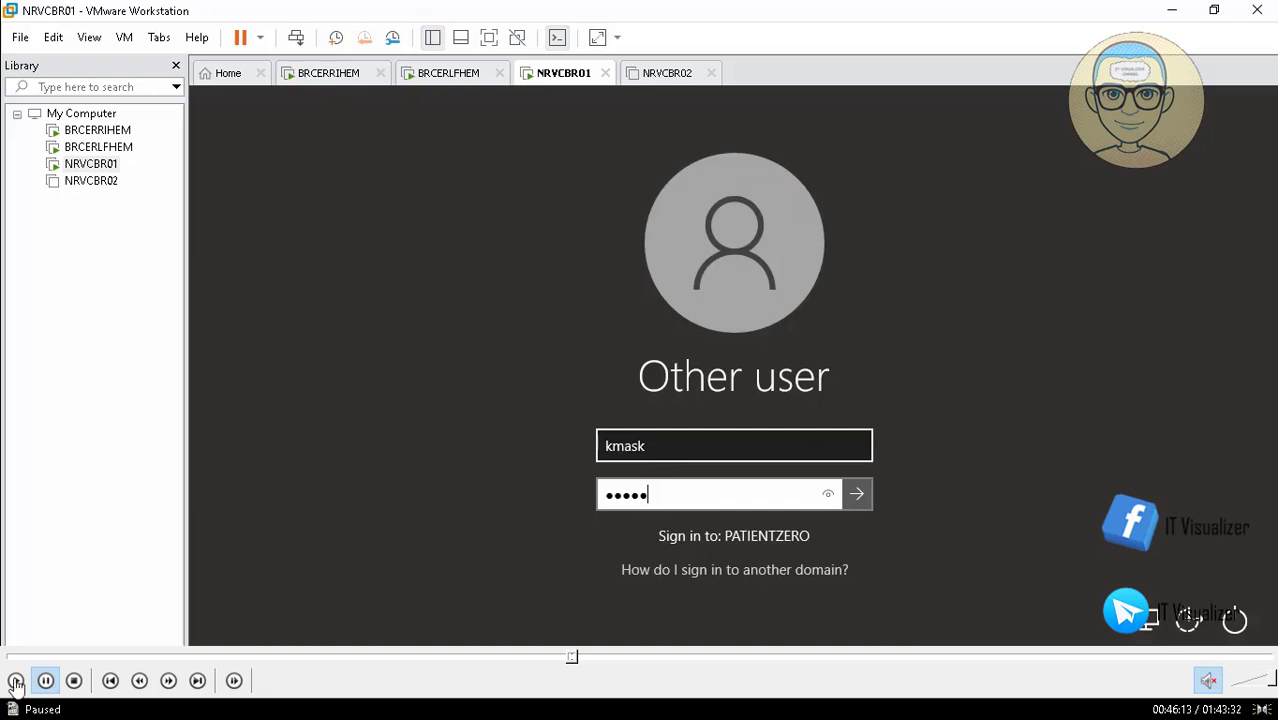
text(*)
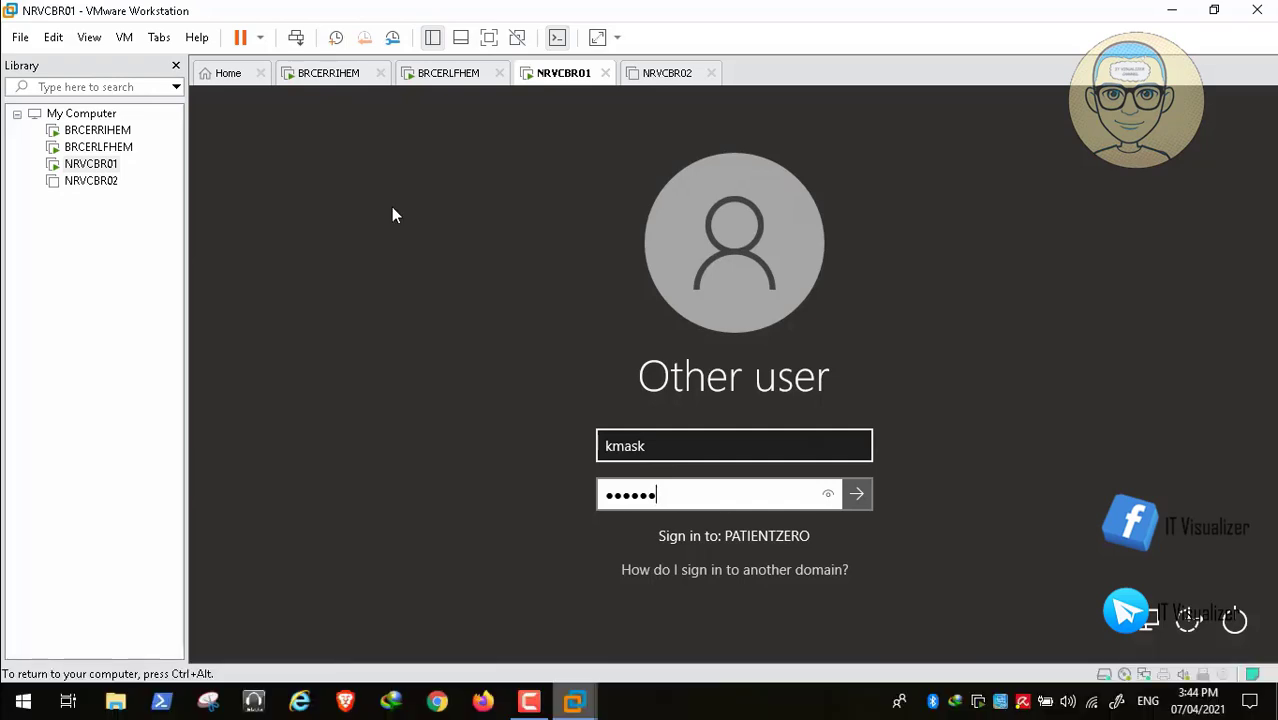
text(****)
key(Return)
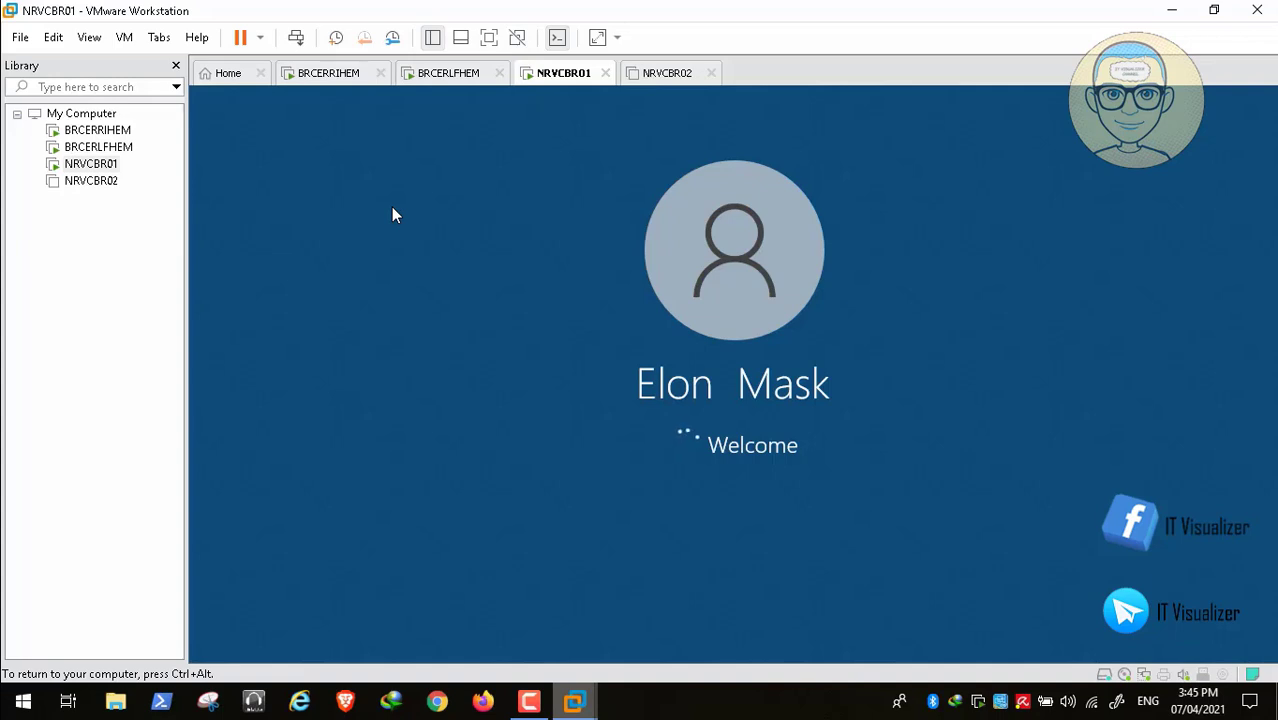
- Open the user's folder in D:\My Documents, check the Documents folder's Location tab, then close Explorer
mouse_move(633, 688)
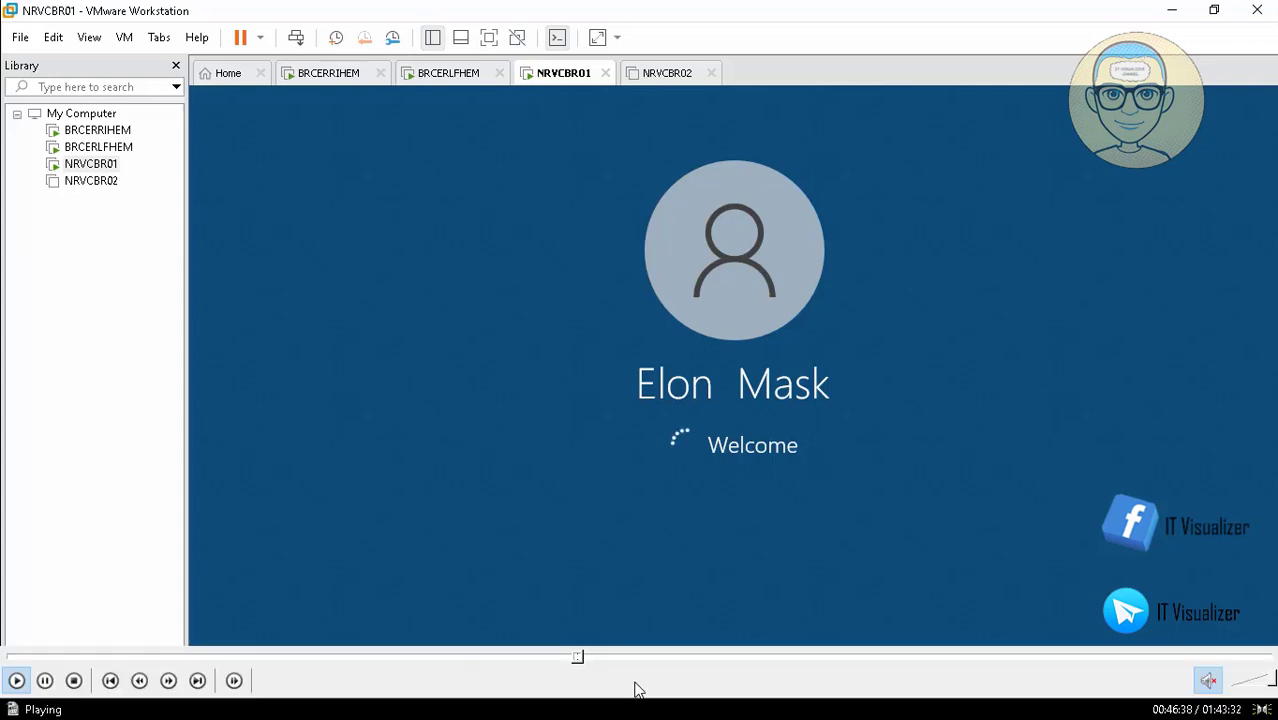
click(583, 658)
click(591, 658)
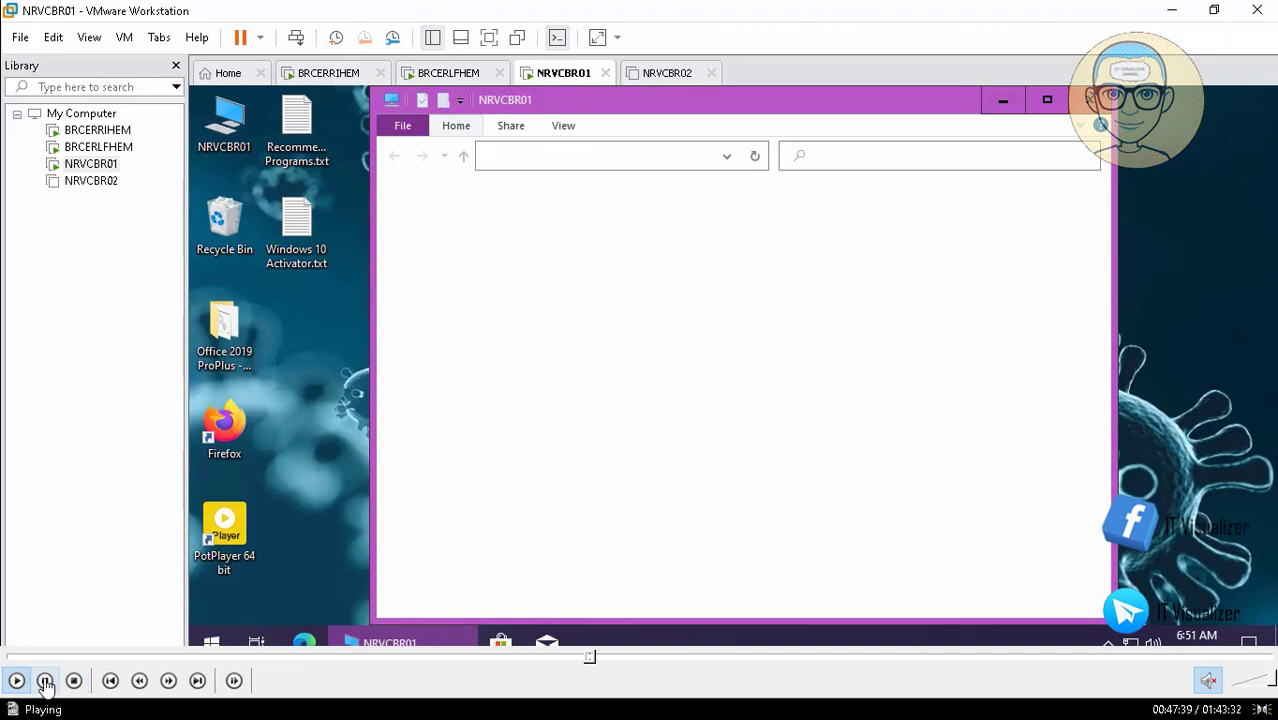
click(45, 680)
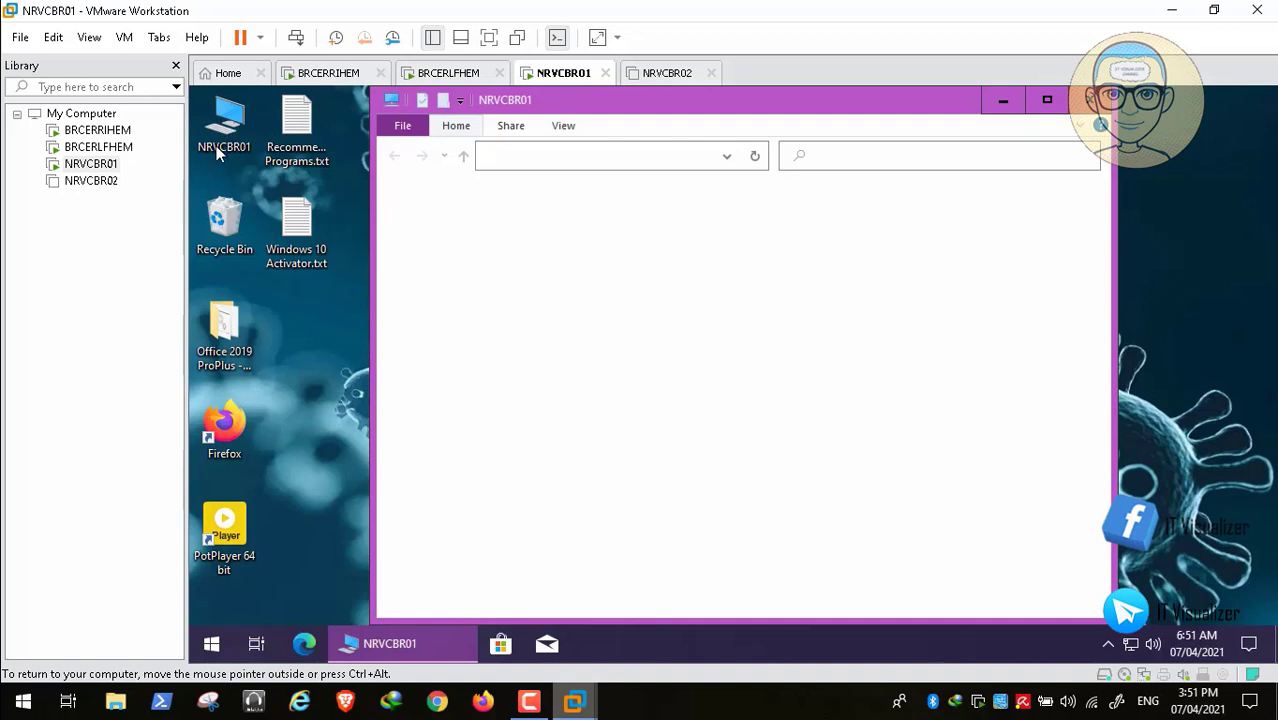
click(27, 681)
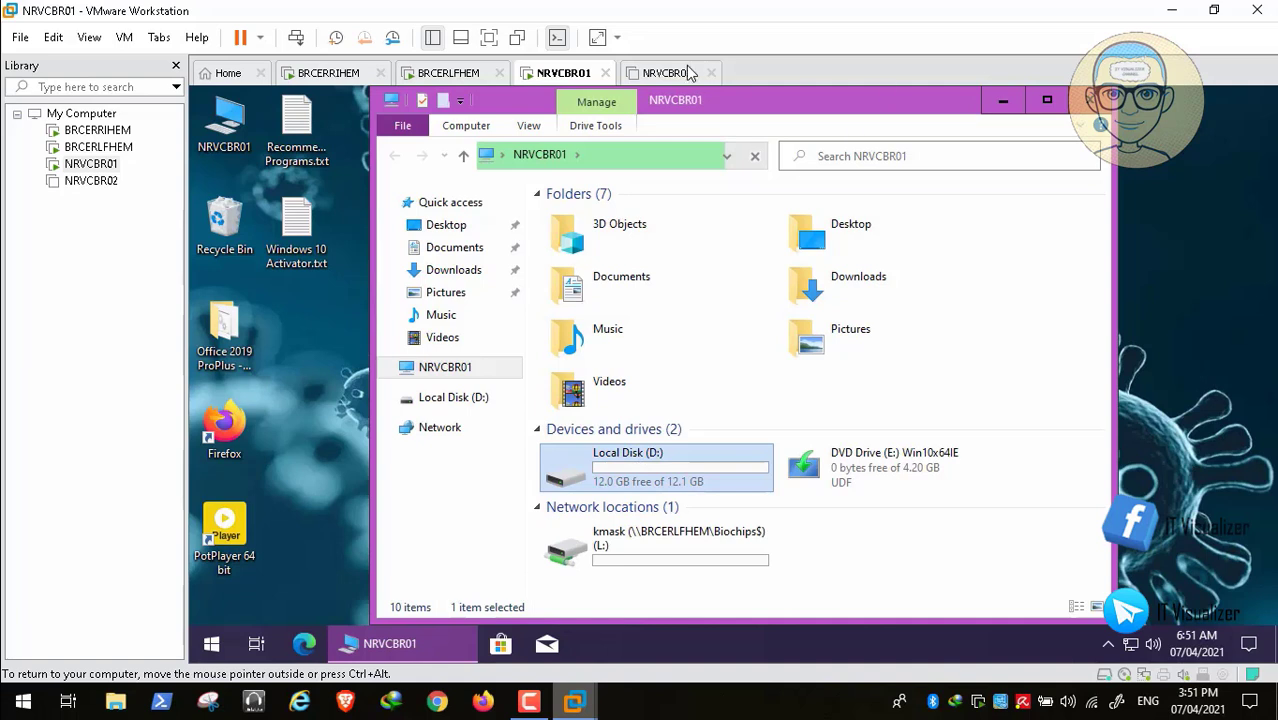
click(15, 681)
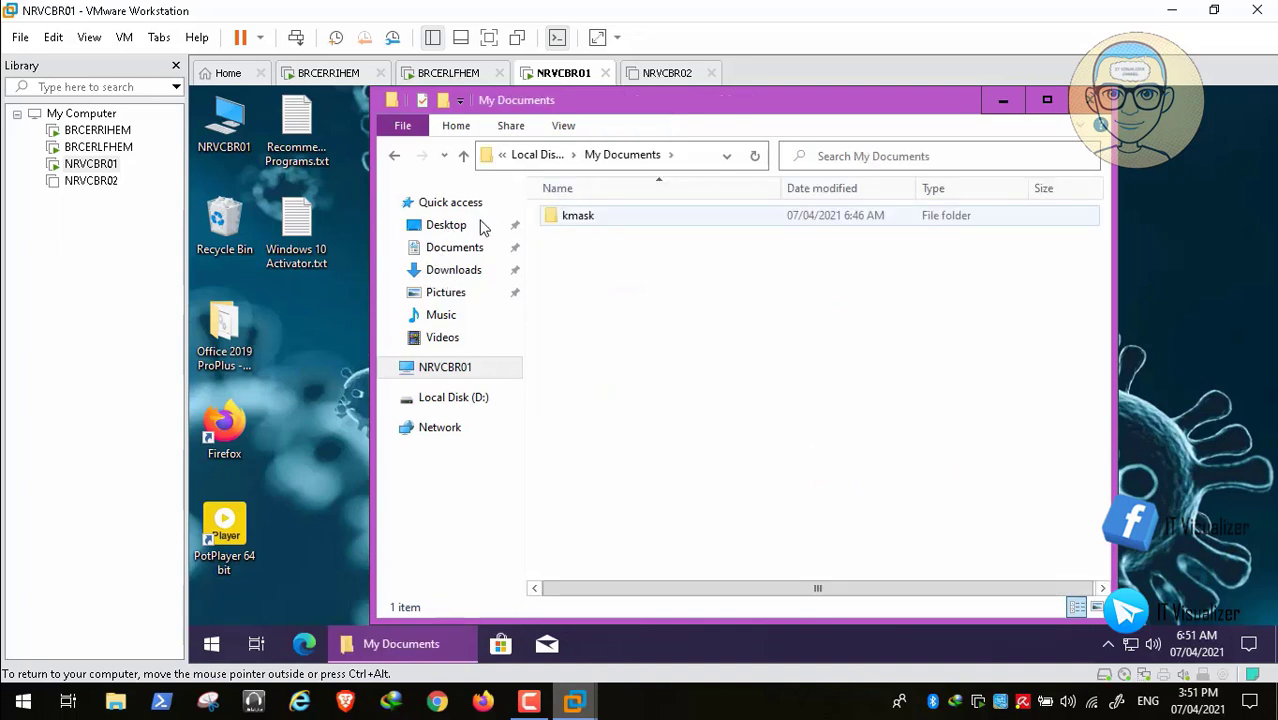
double_click(580, 218)
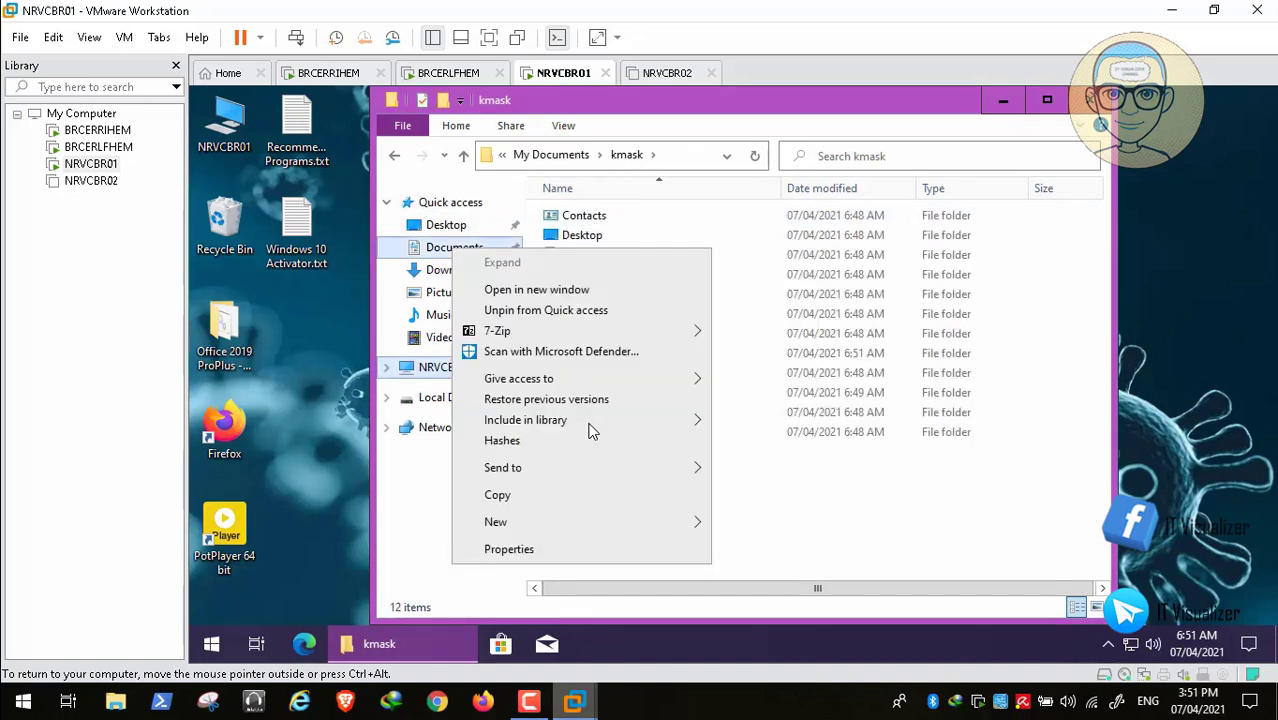
click(510, 549)
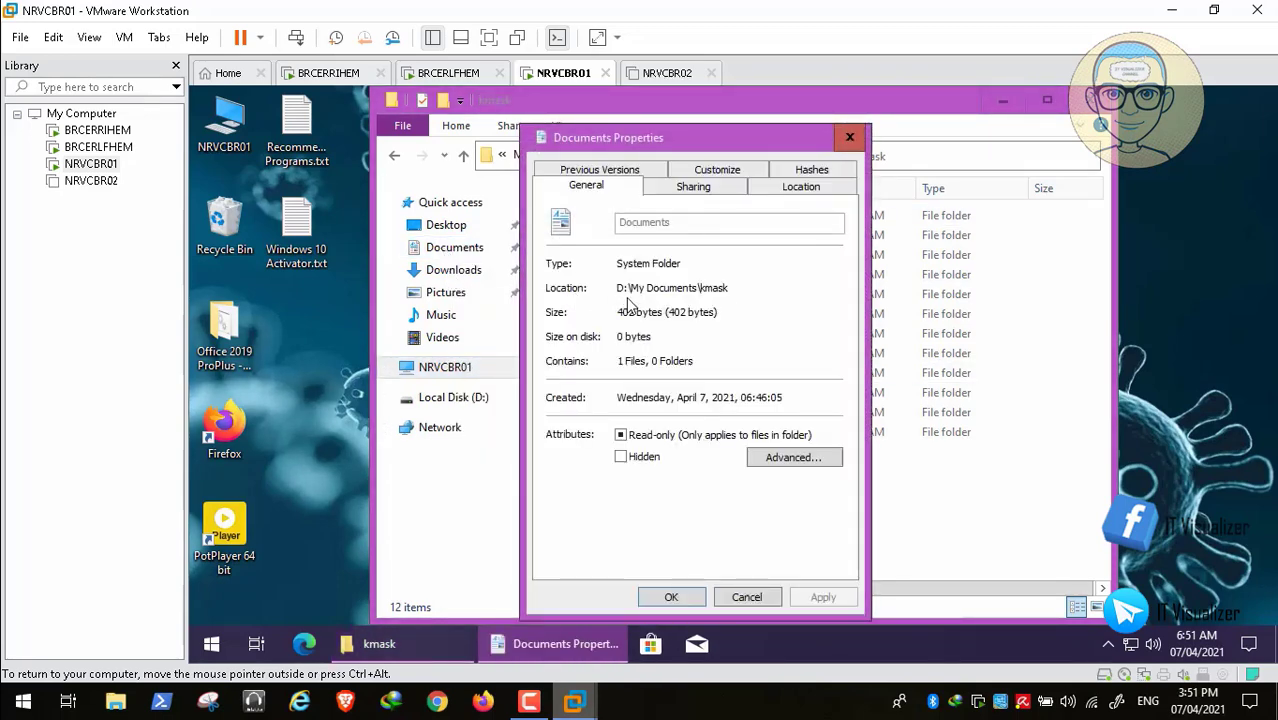
key(ctrl+Tab)
key(ctrl+Tab)
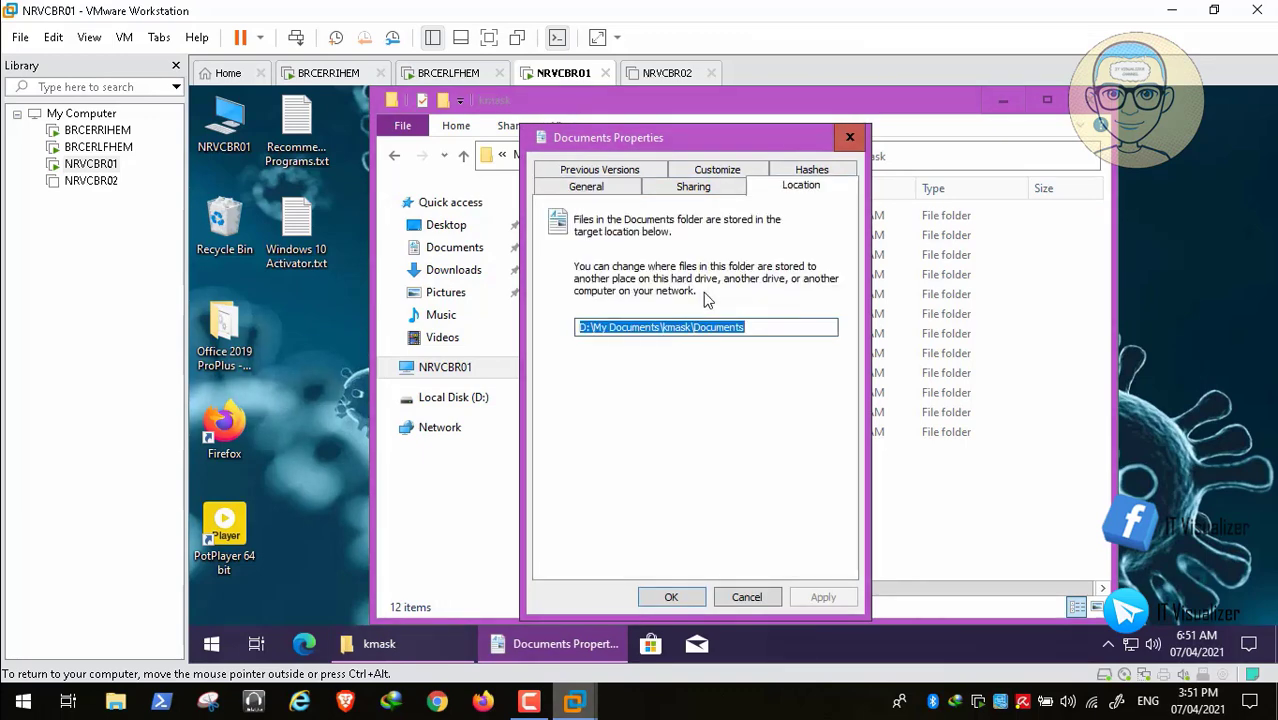
key(Escape)
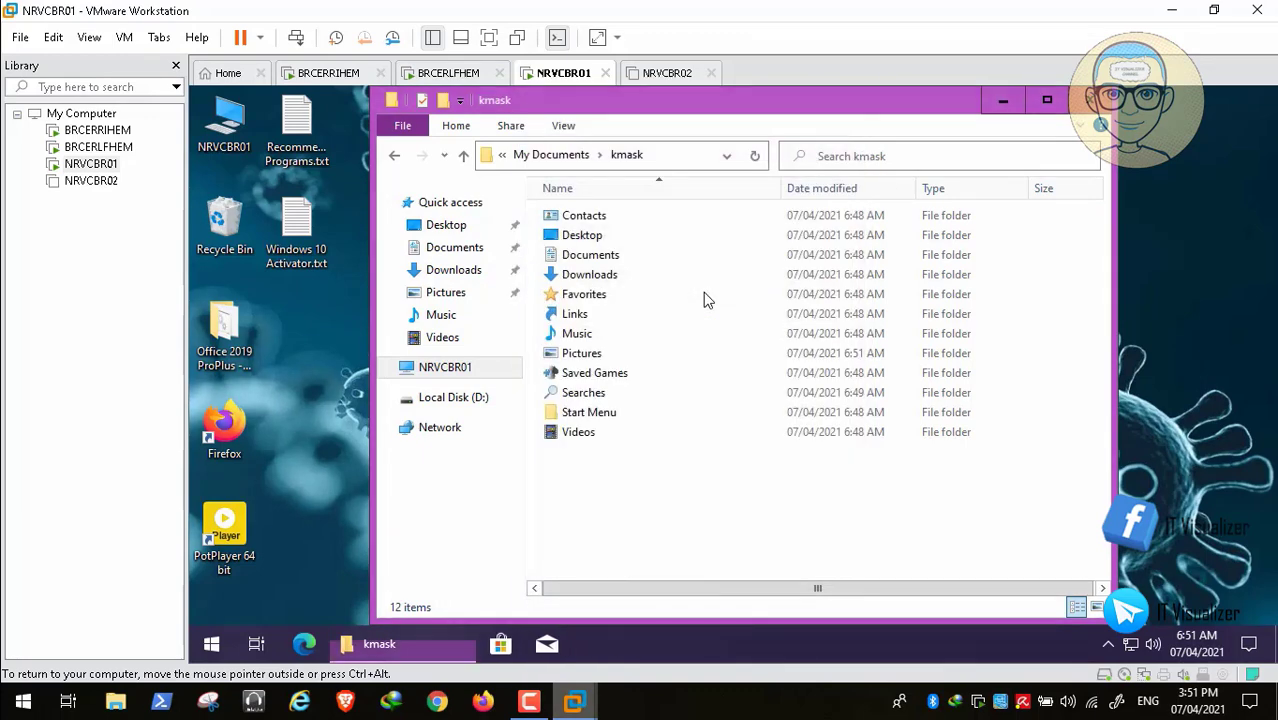
key(alt+F4)
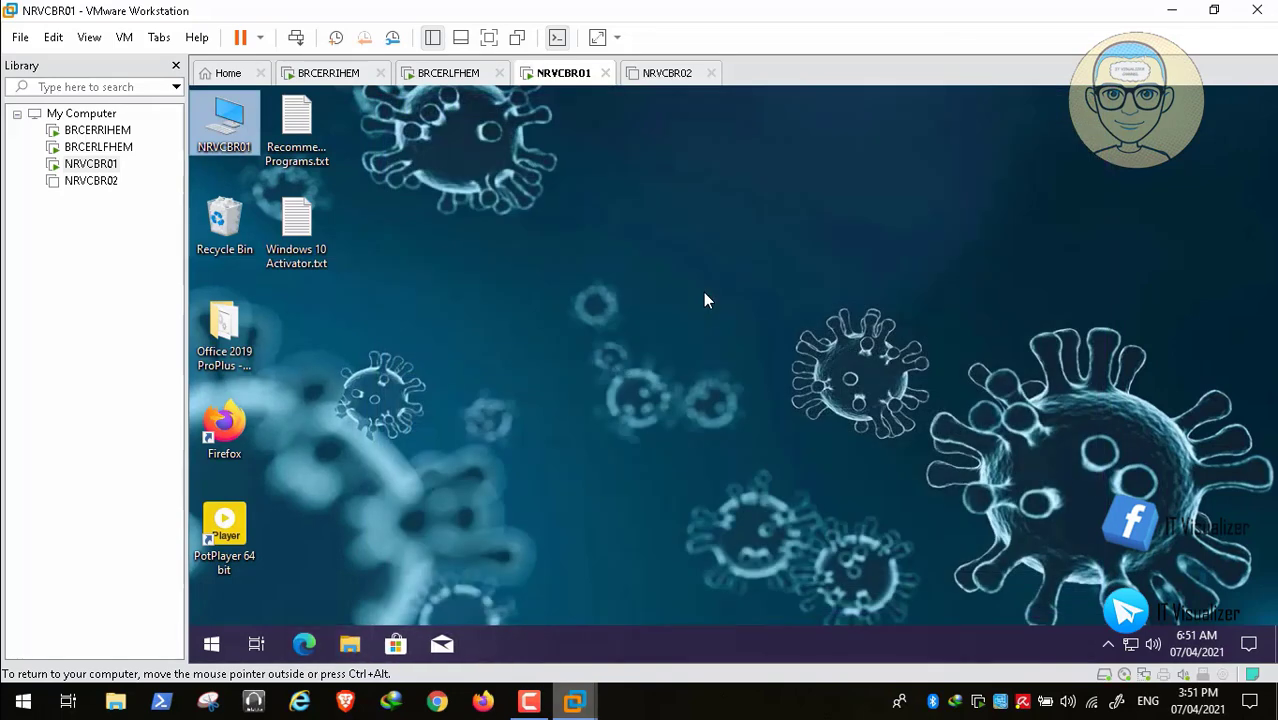
- Restart the NRVCBR01 guest from the Win+X shut down or sign out menu
click(211, 644)
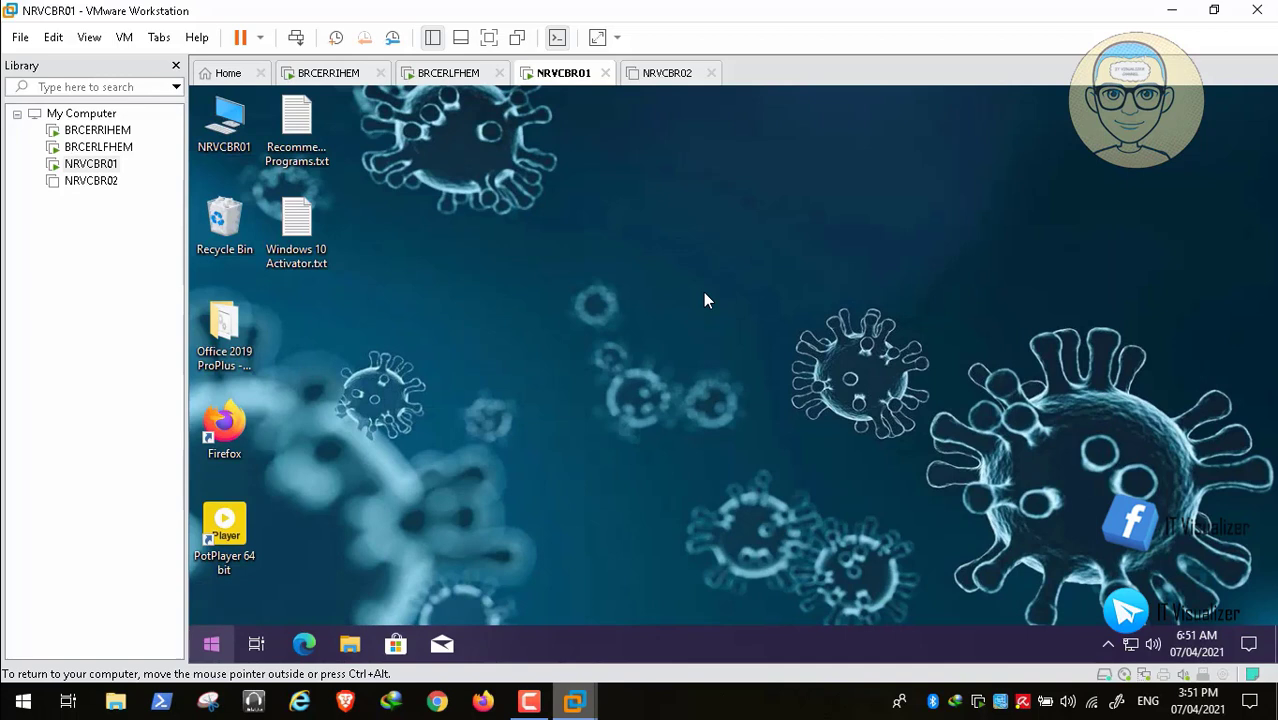
key(super+x)
key(Right)
key(Up)
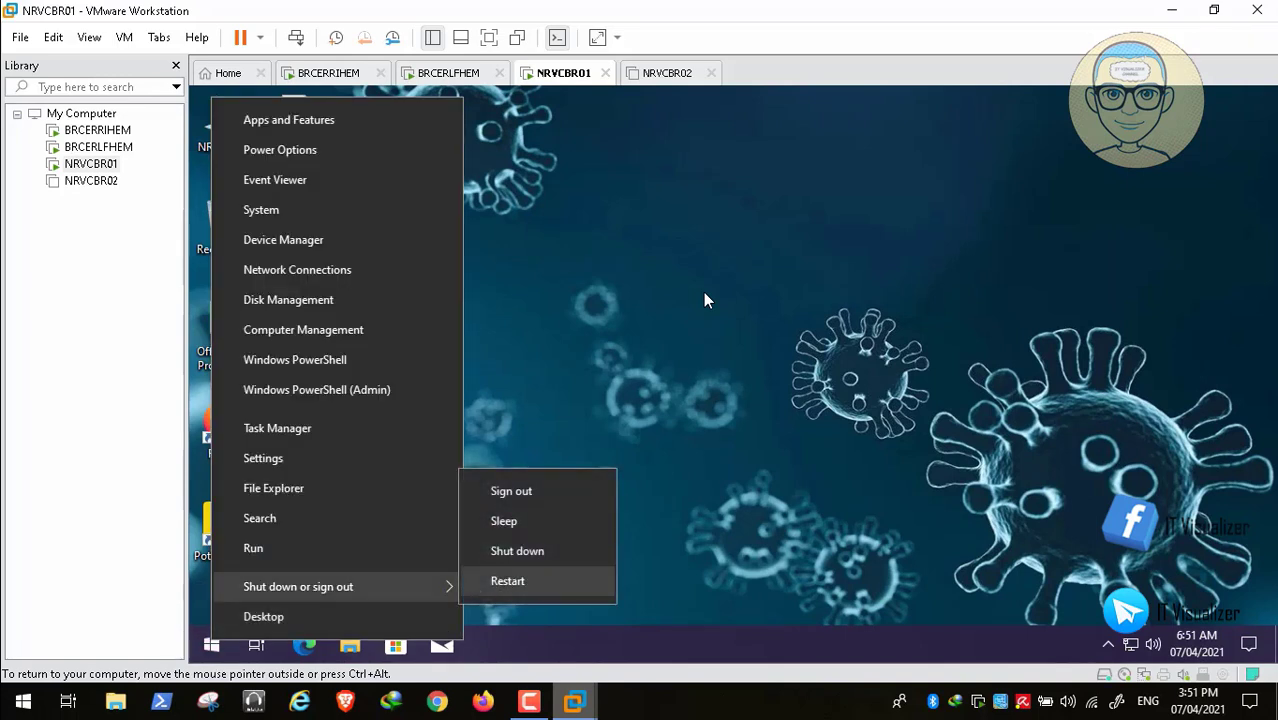
key(Return)
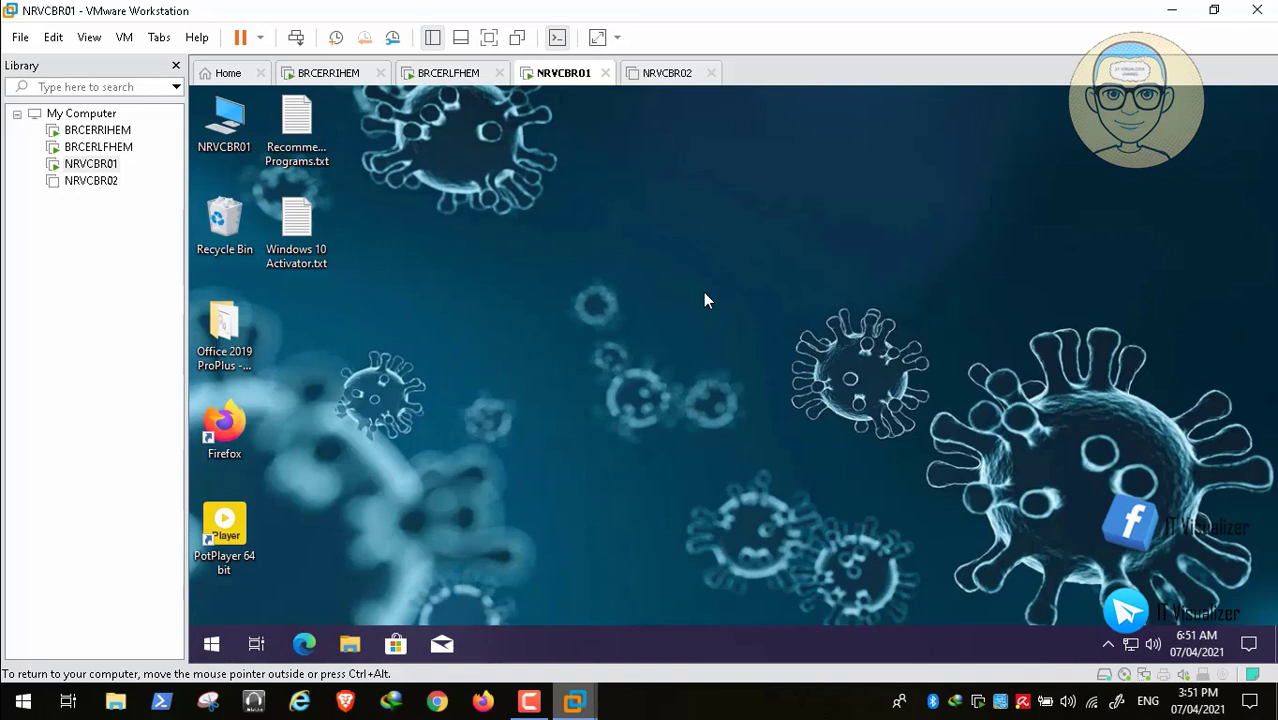
- Get past the lock screen and legal notice, then sign in again with the domain user's name and password
key(ctrl+alt)
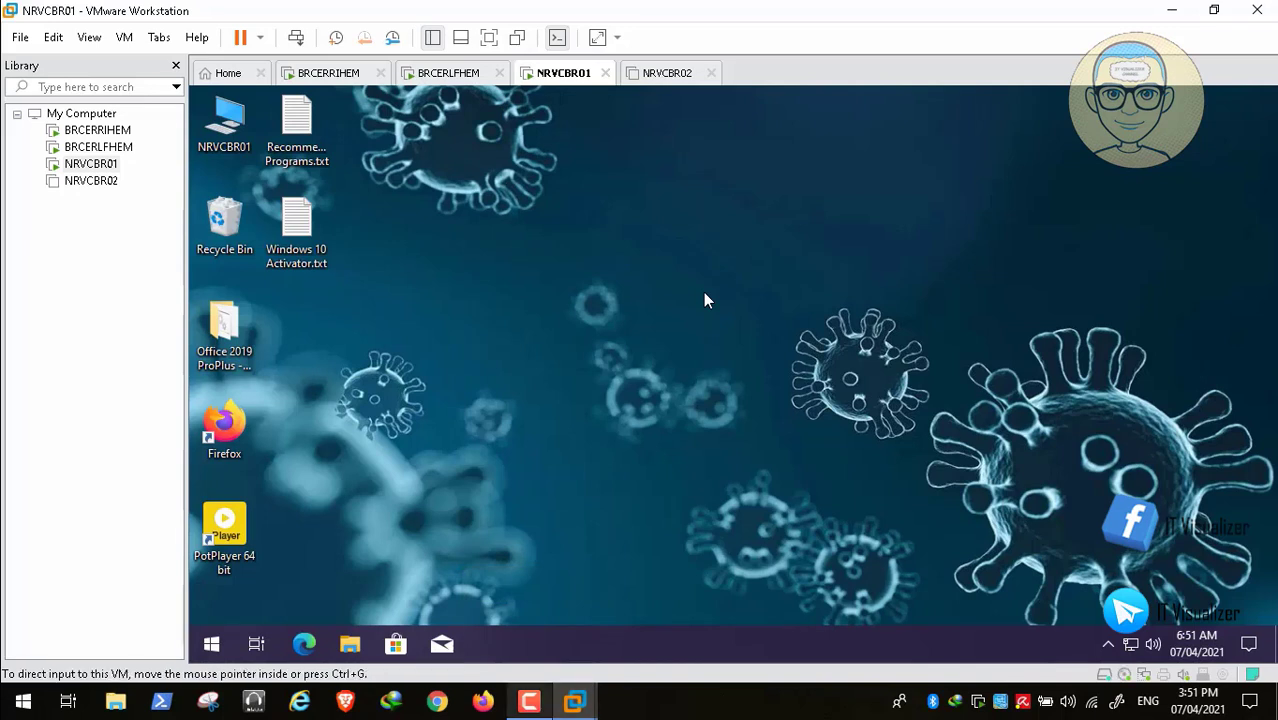
key(F9)
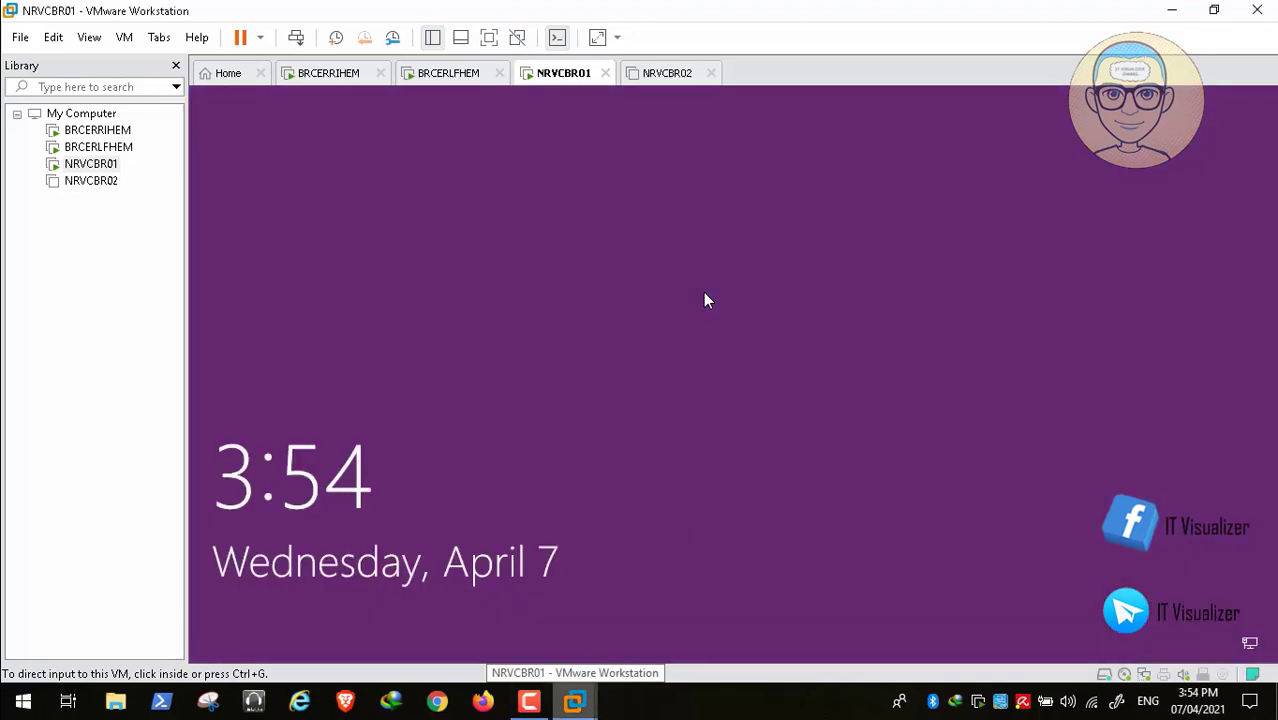
click(296, 37)
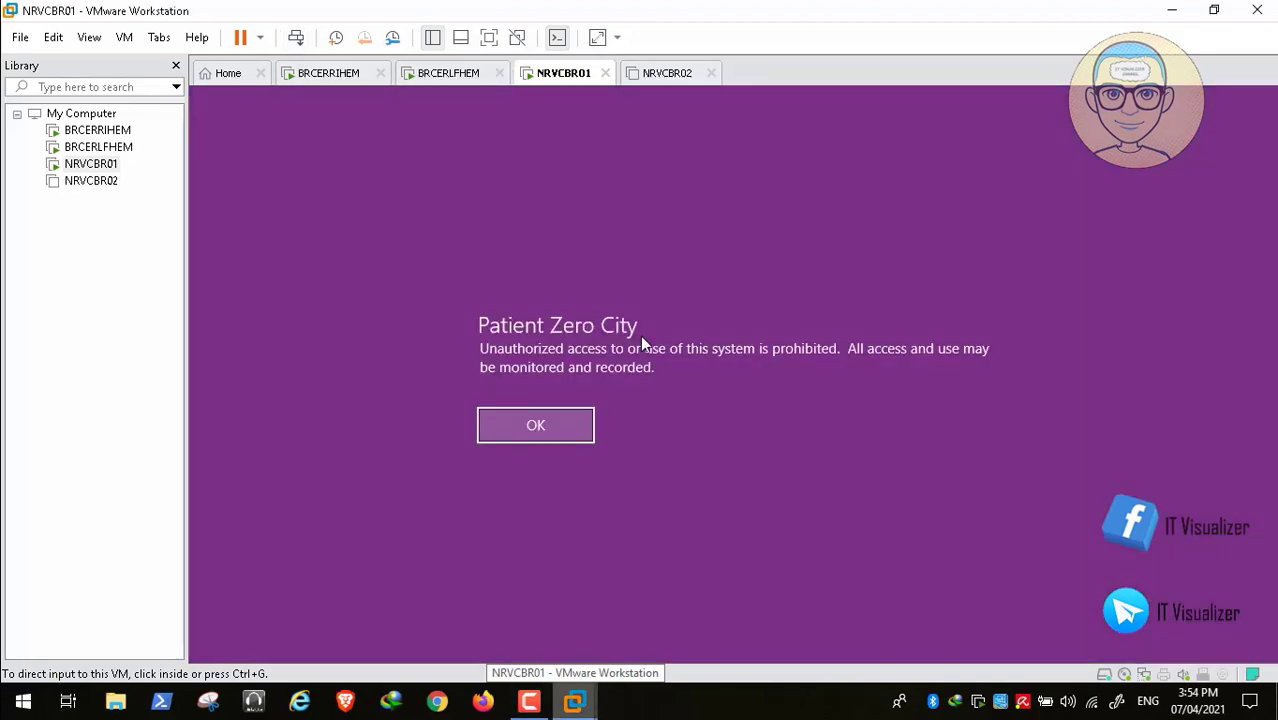
click(580, 325)
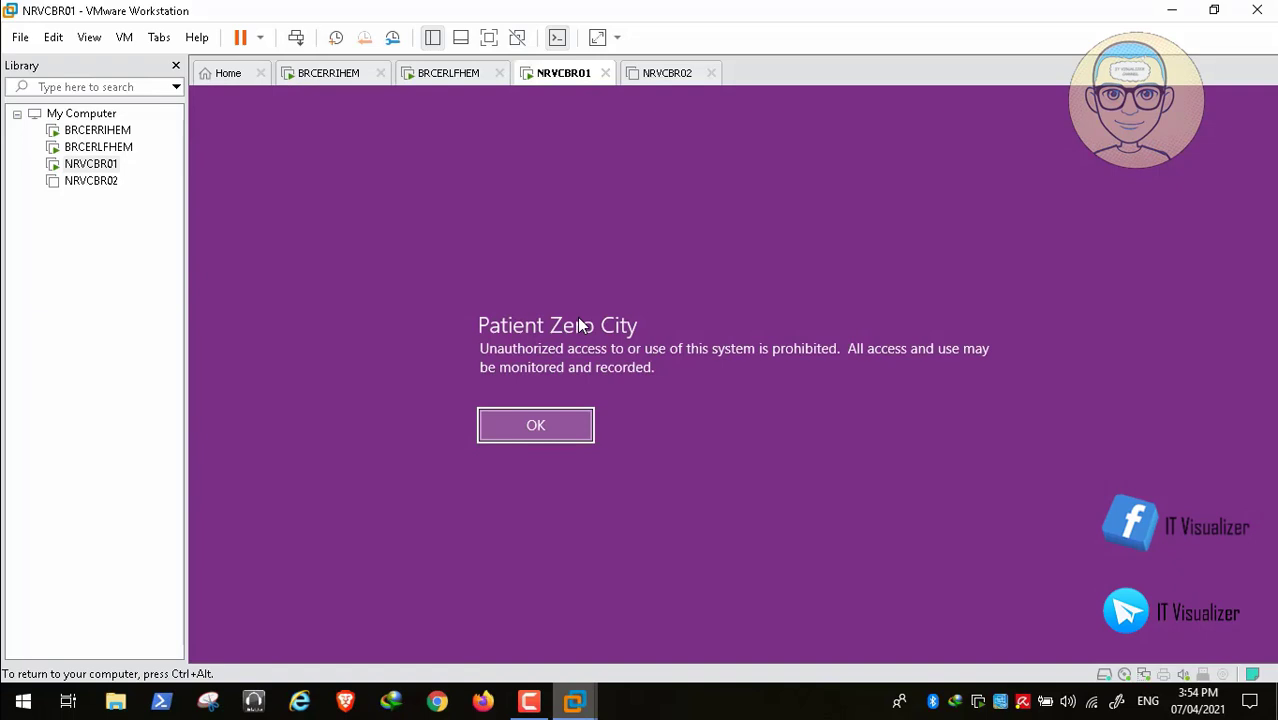
key(Return)
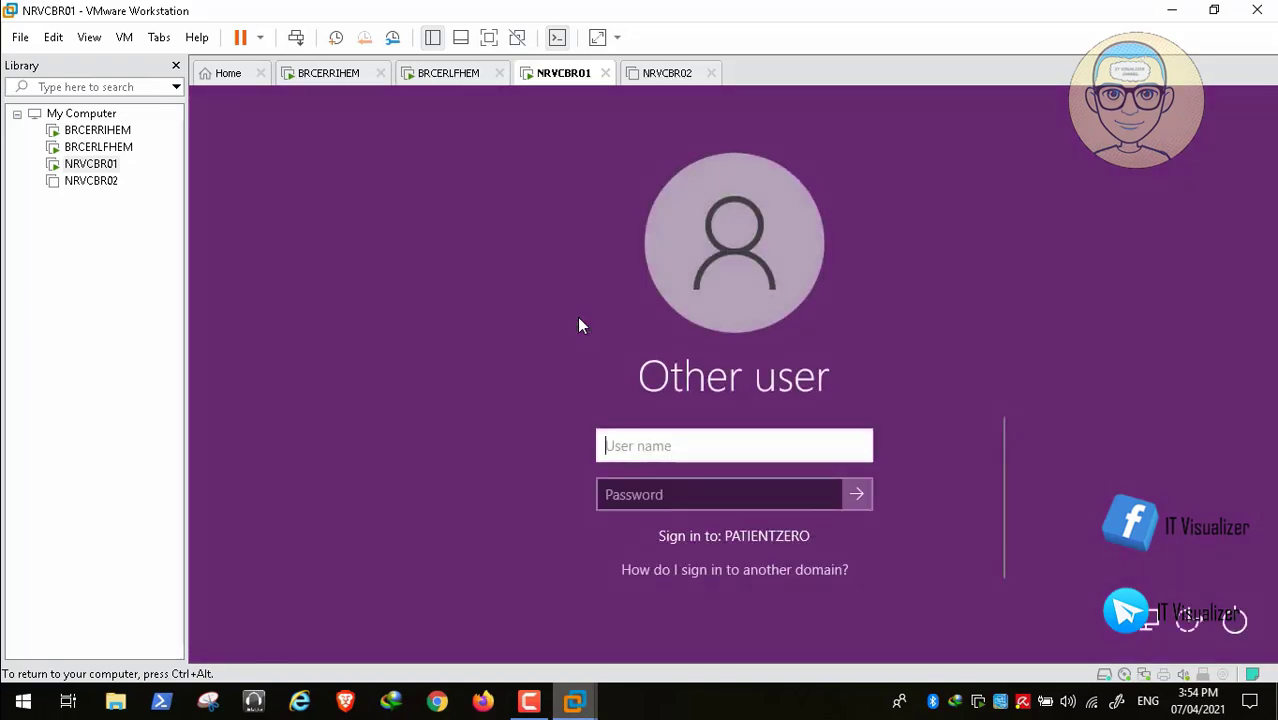
text(kmask)
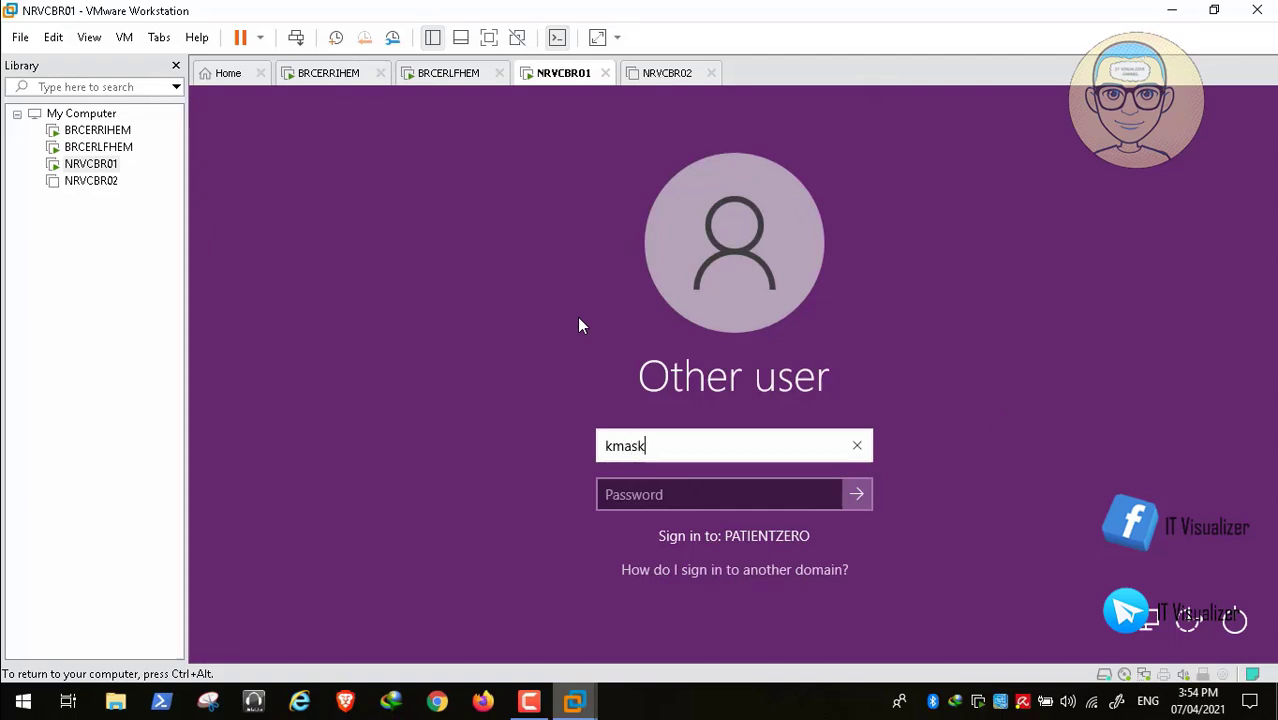
key(Tab)
text(P)
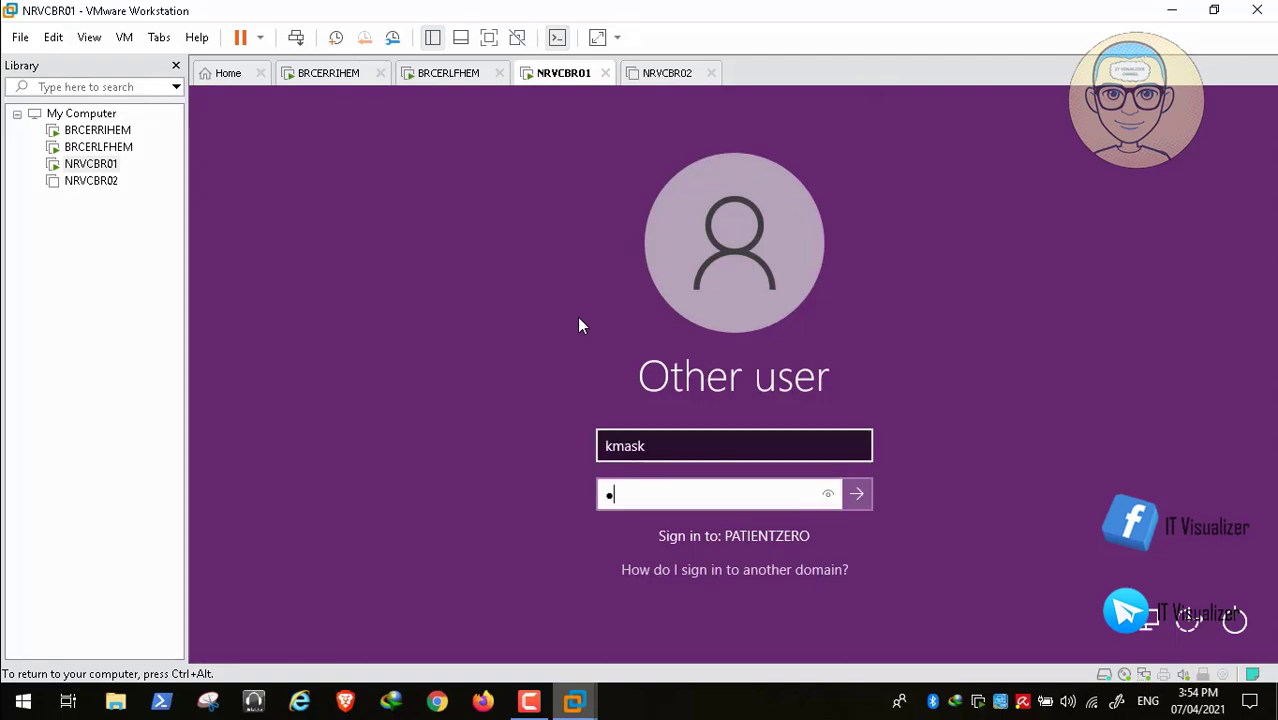
text(assword12)
key(Return)
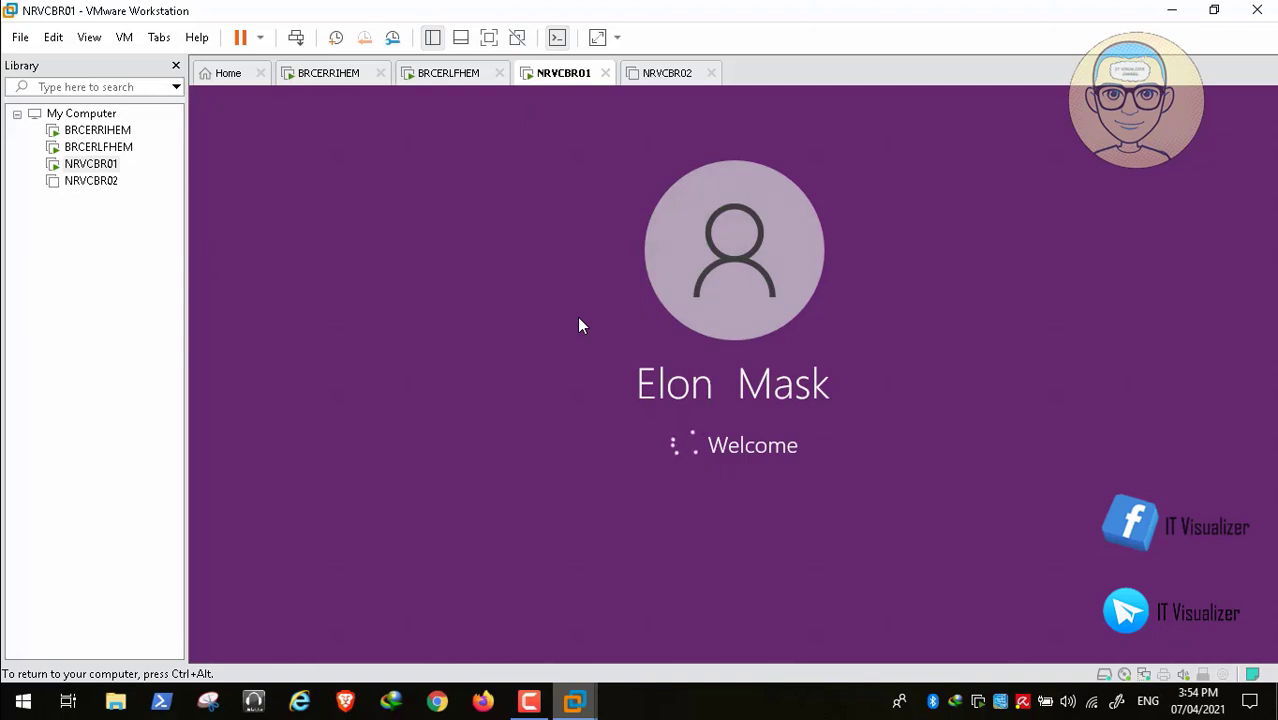
mouse_move(603, 655)
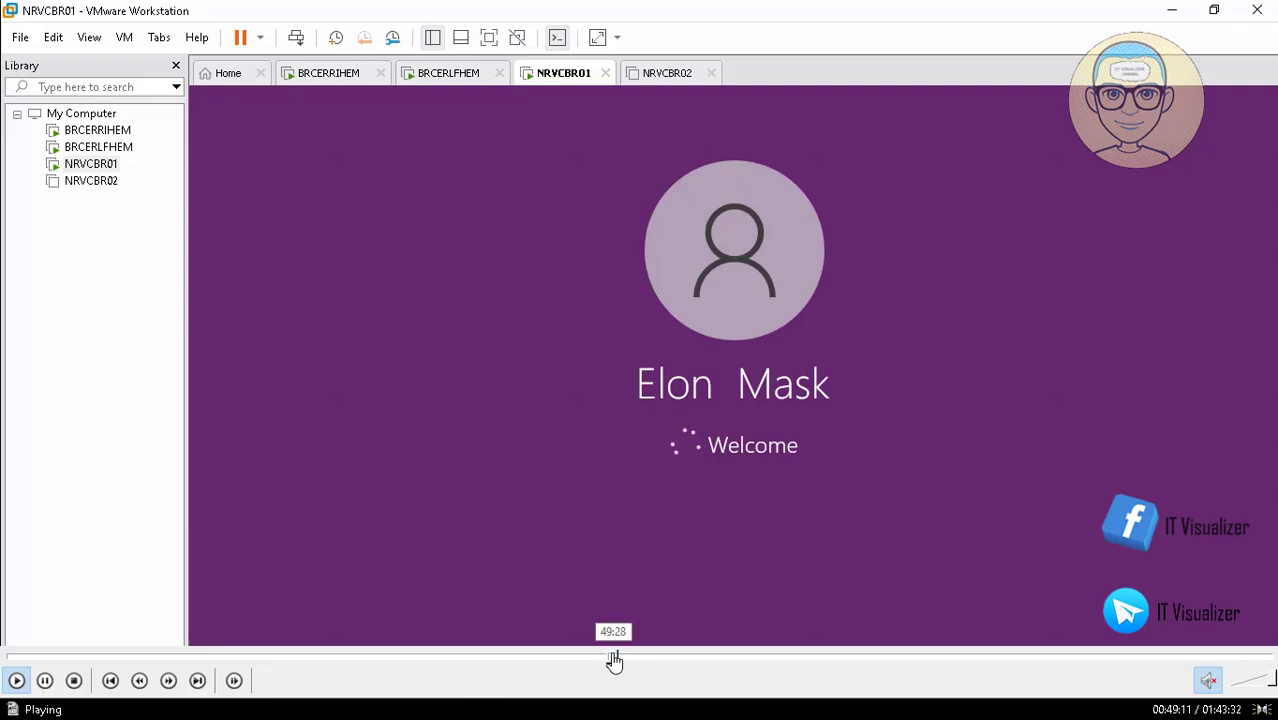
click(614, 660)
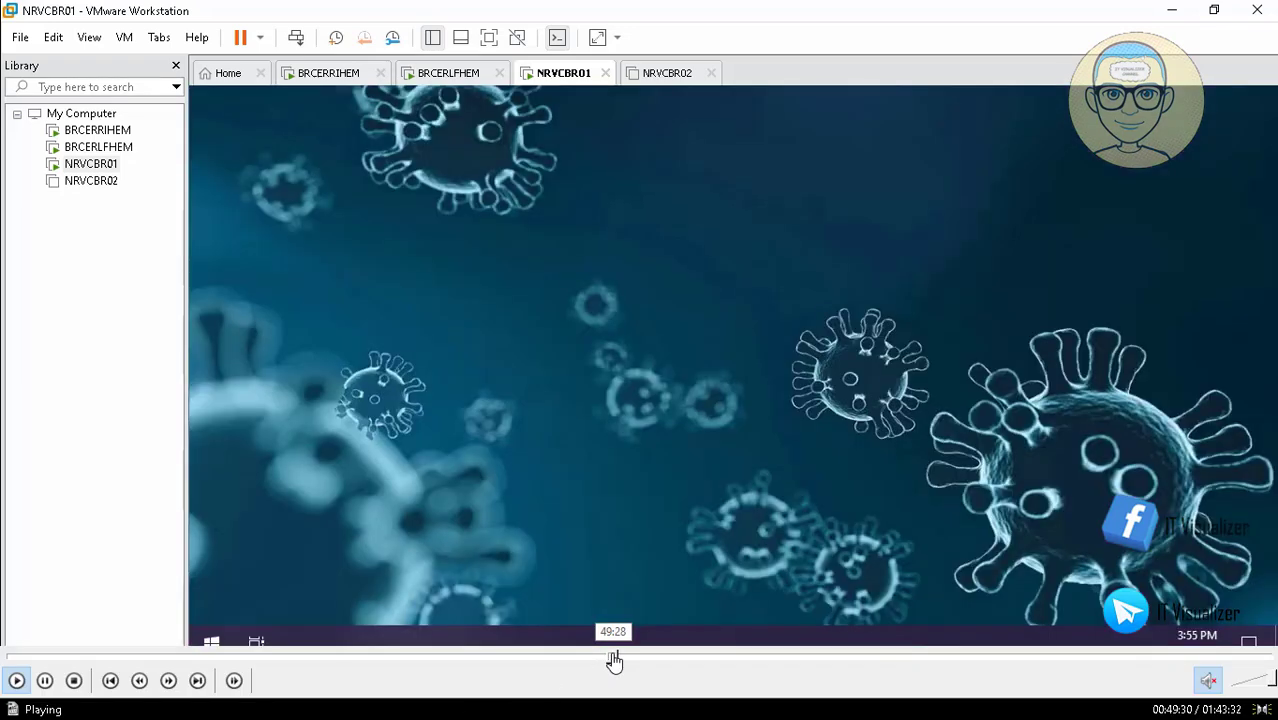
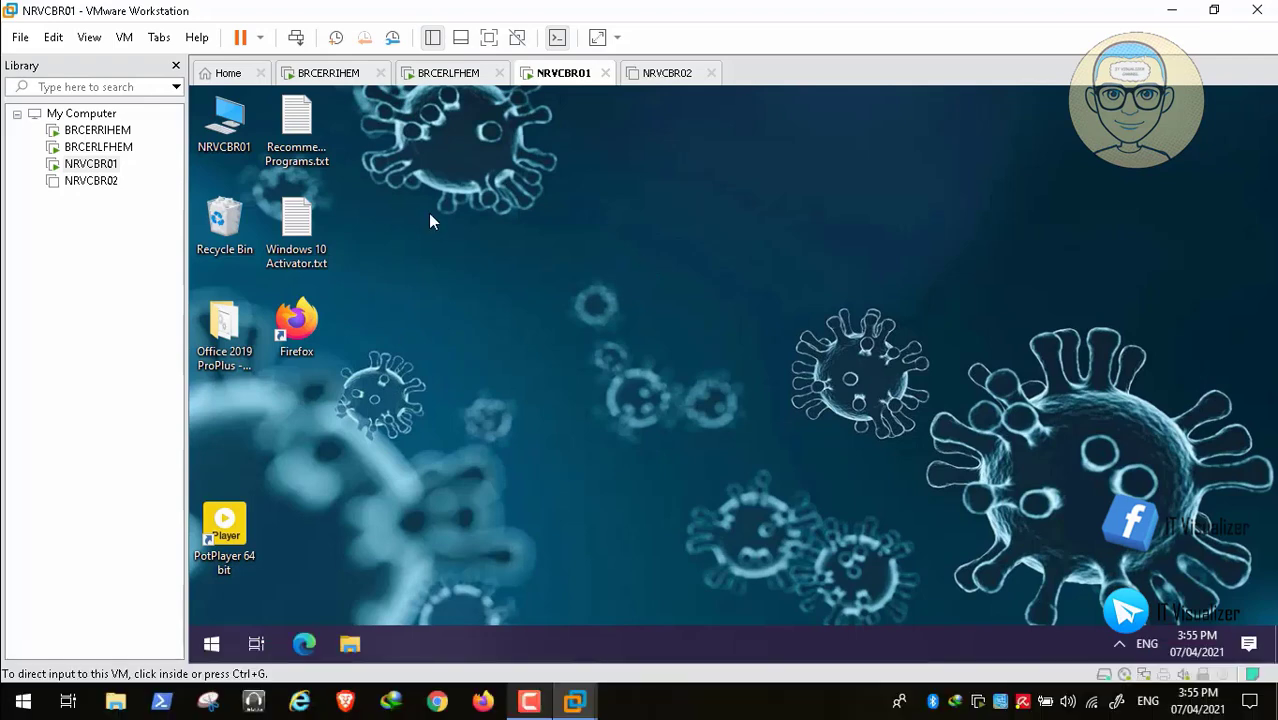
- Focus the NRVCBR01 guest, check its keyboard language, and briefly open the computer's drives view
double_click(378, 401)
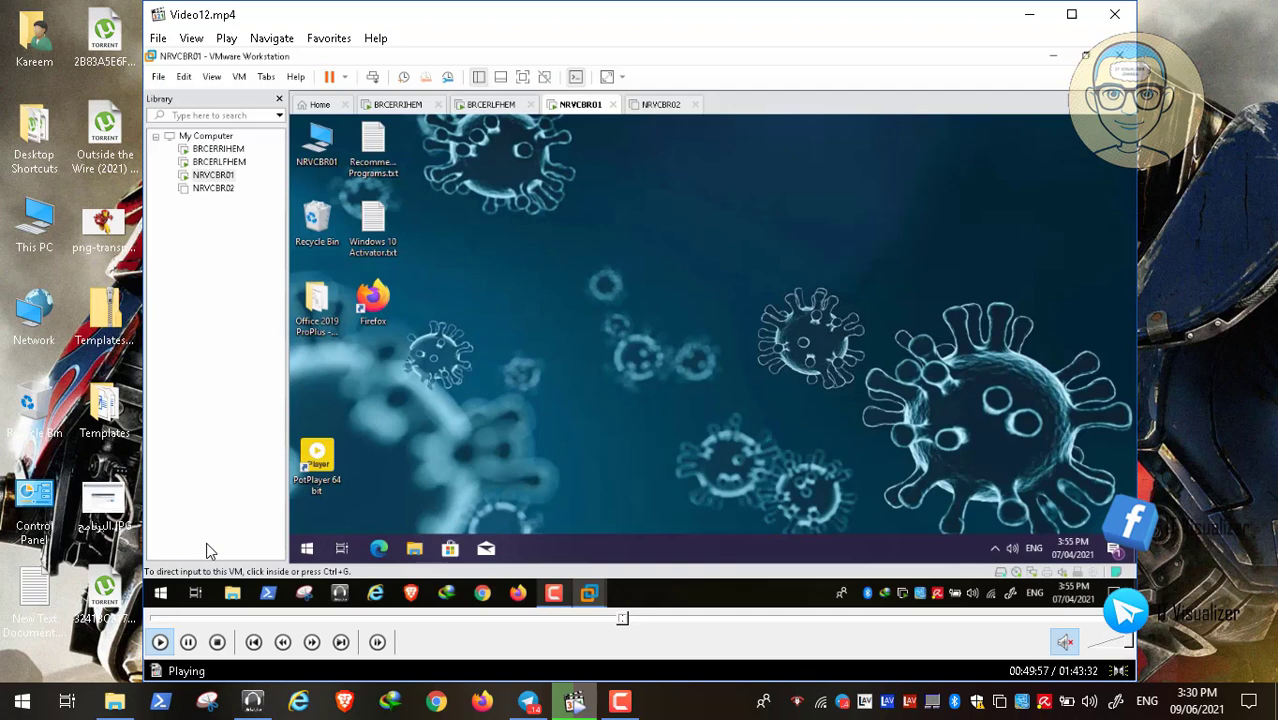
click(188, 642)
click(619, 701)
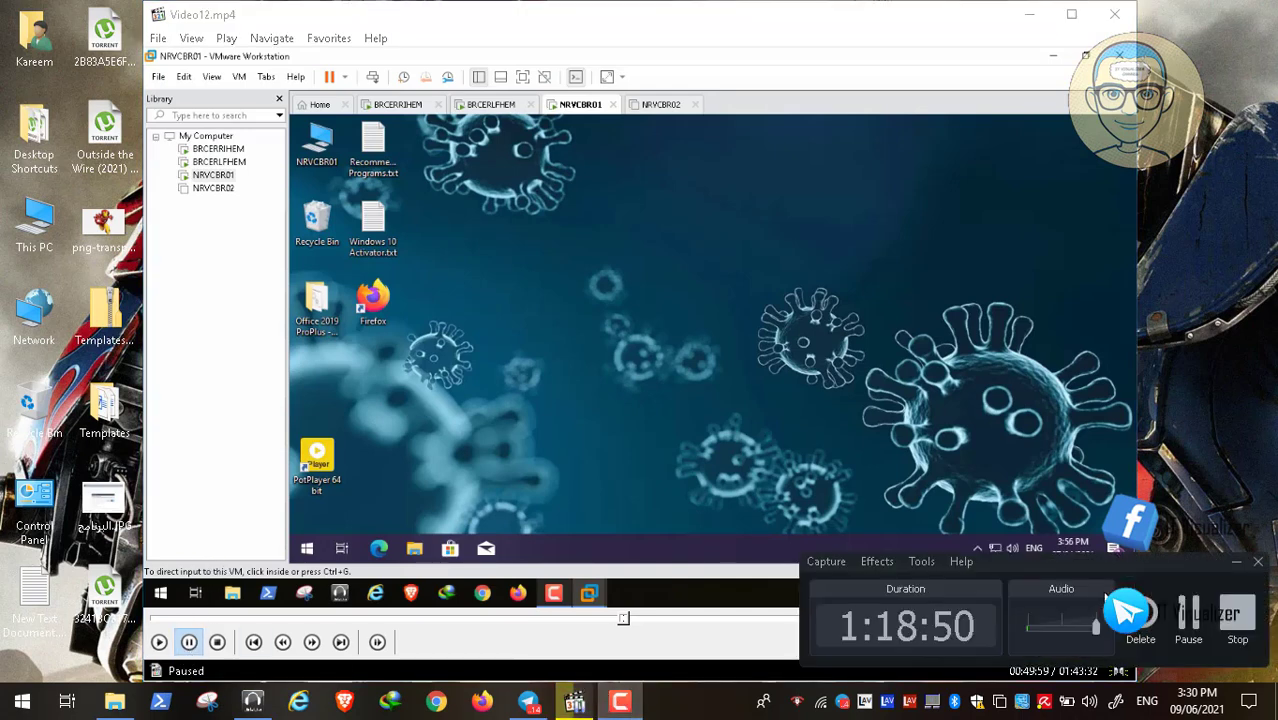
click(1188, 622)
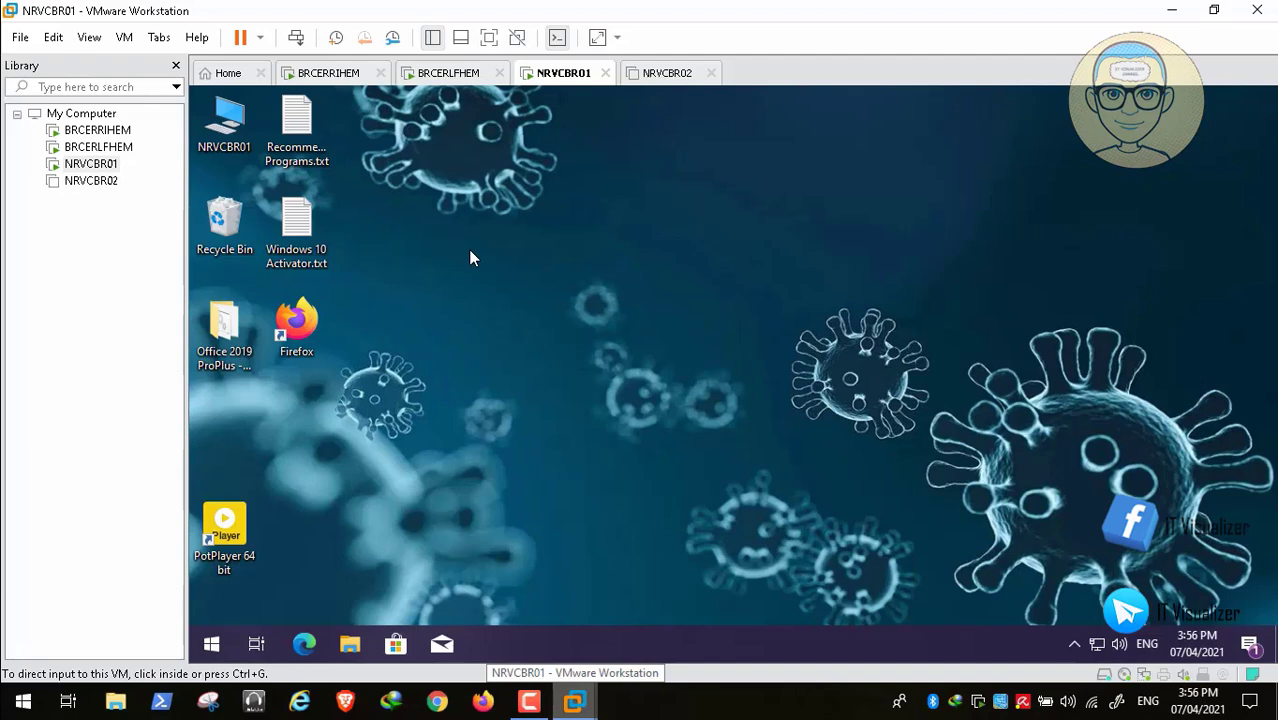
click(470, 252)
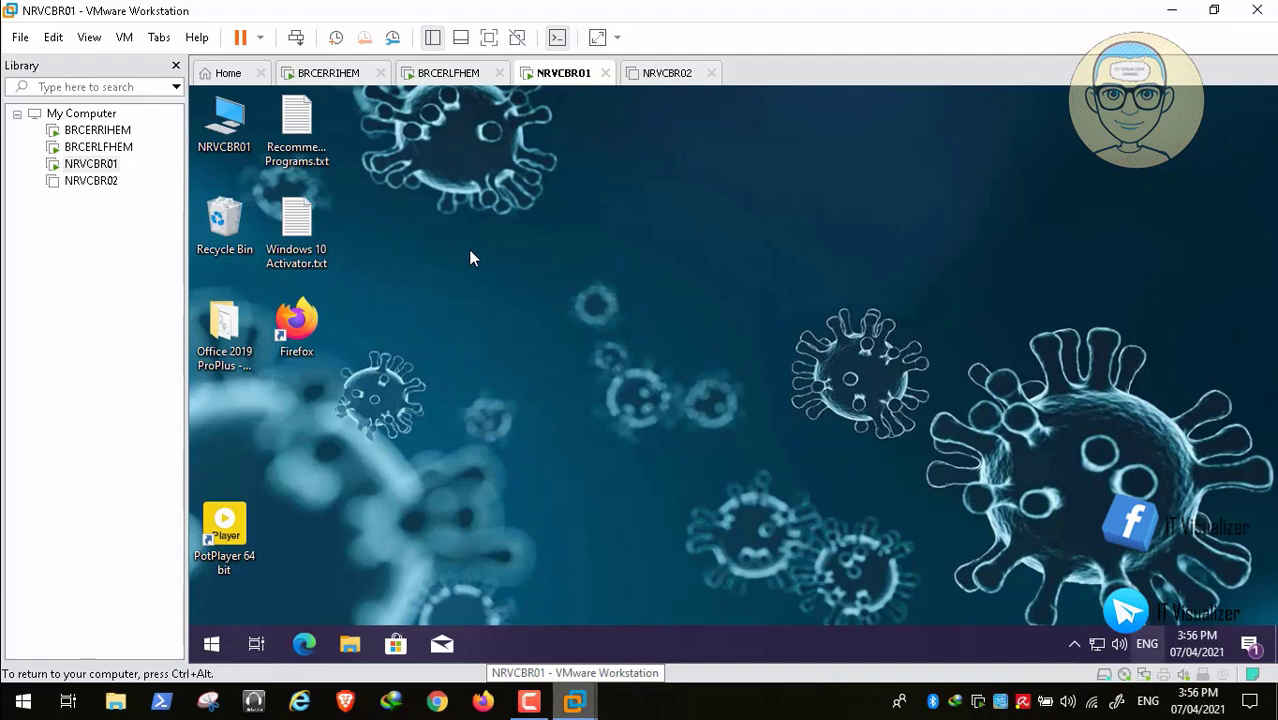
click(1147, 644)
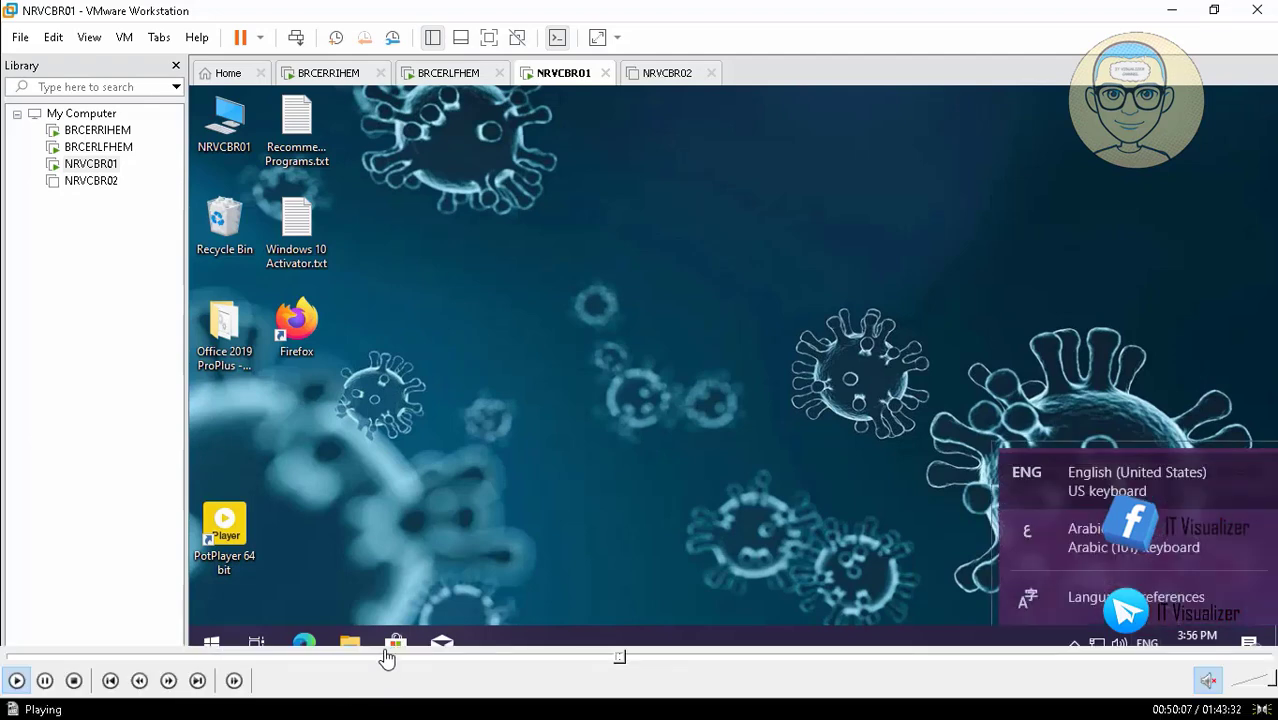
key(Escape)
key(Up)
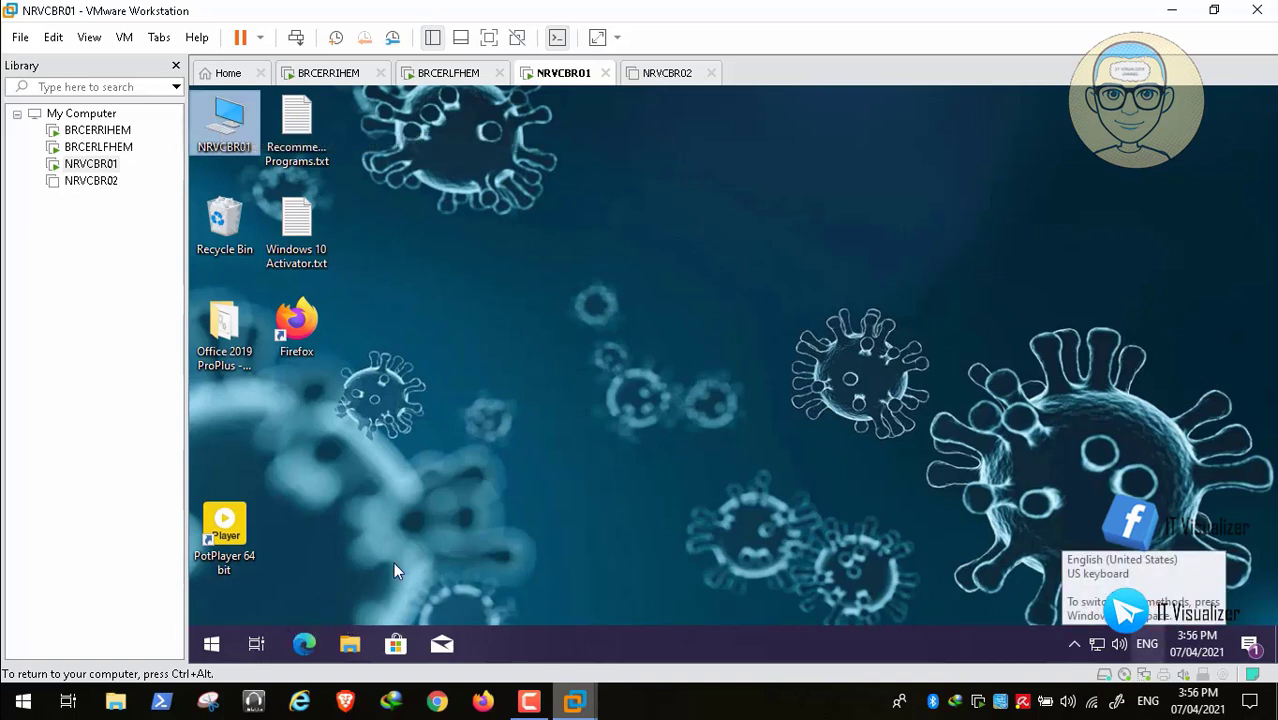
key(Return)
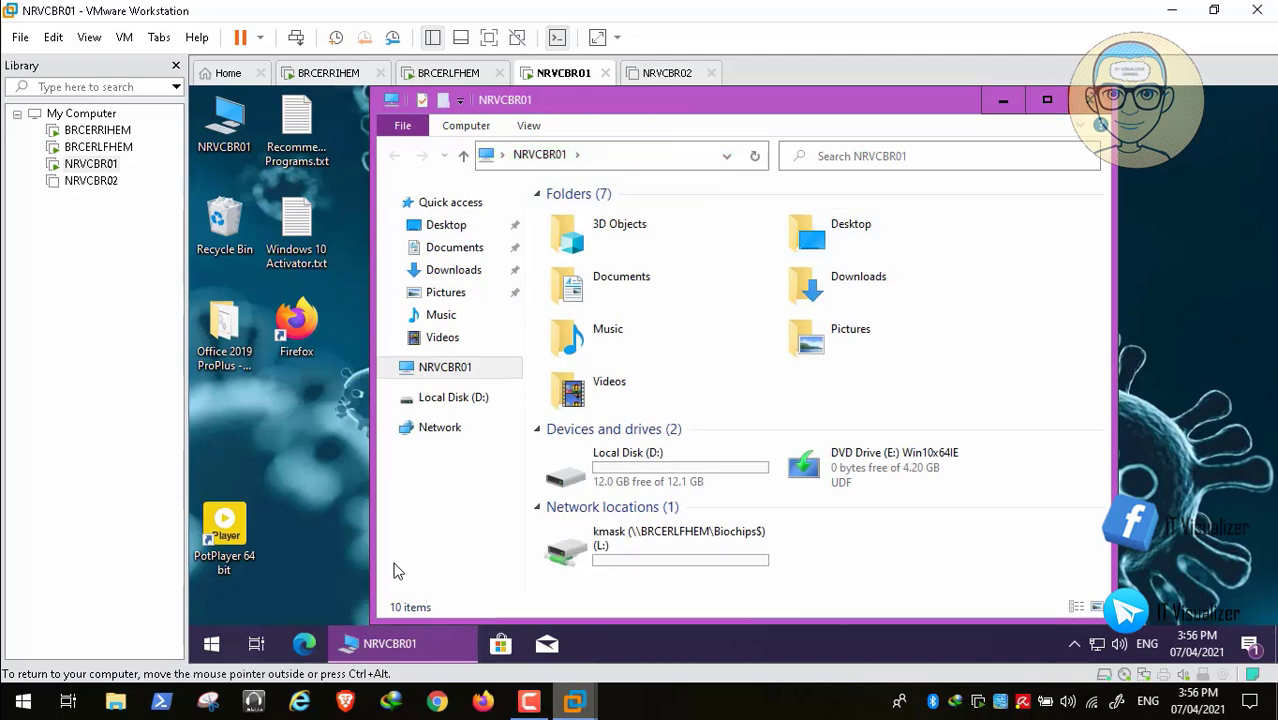
key(alt+F4)
key(Tab)
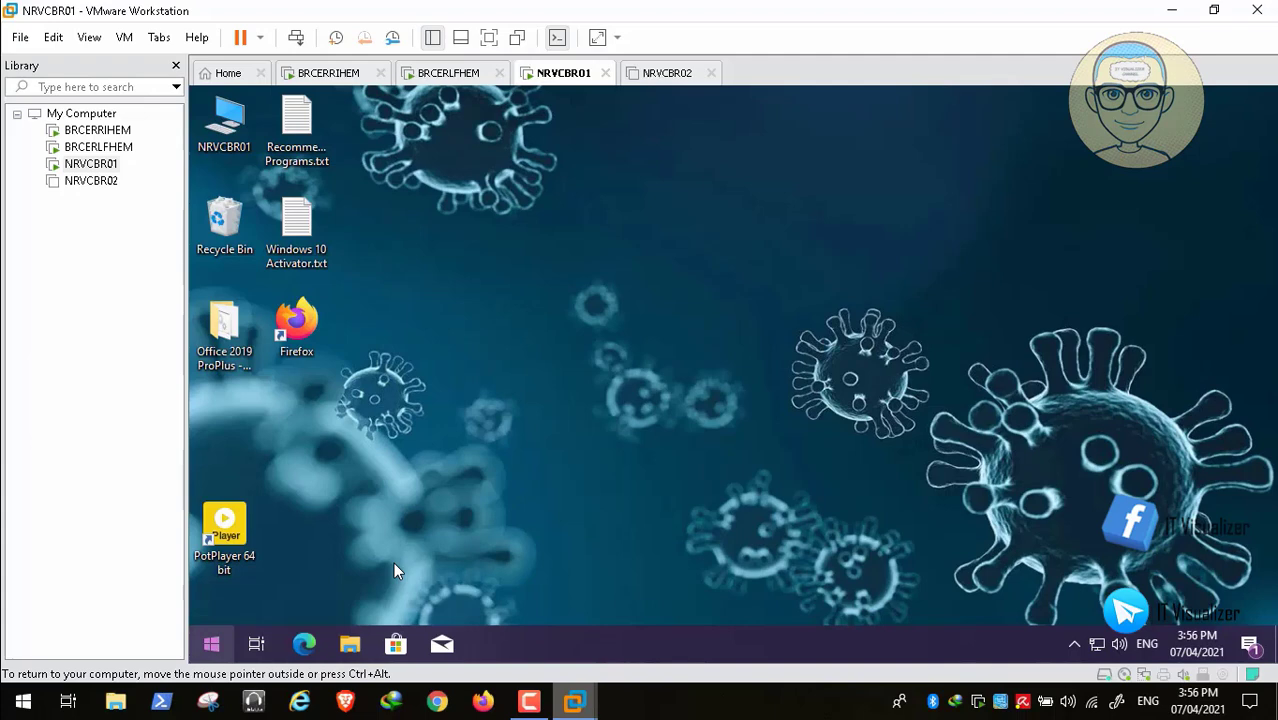
- Sign out of the guest Windows session from the Win+X shut down or sign out menu
key(shift+F10)
key(u)
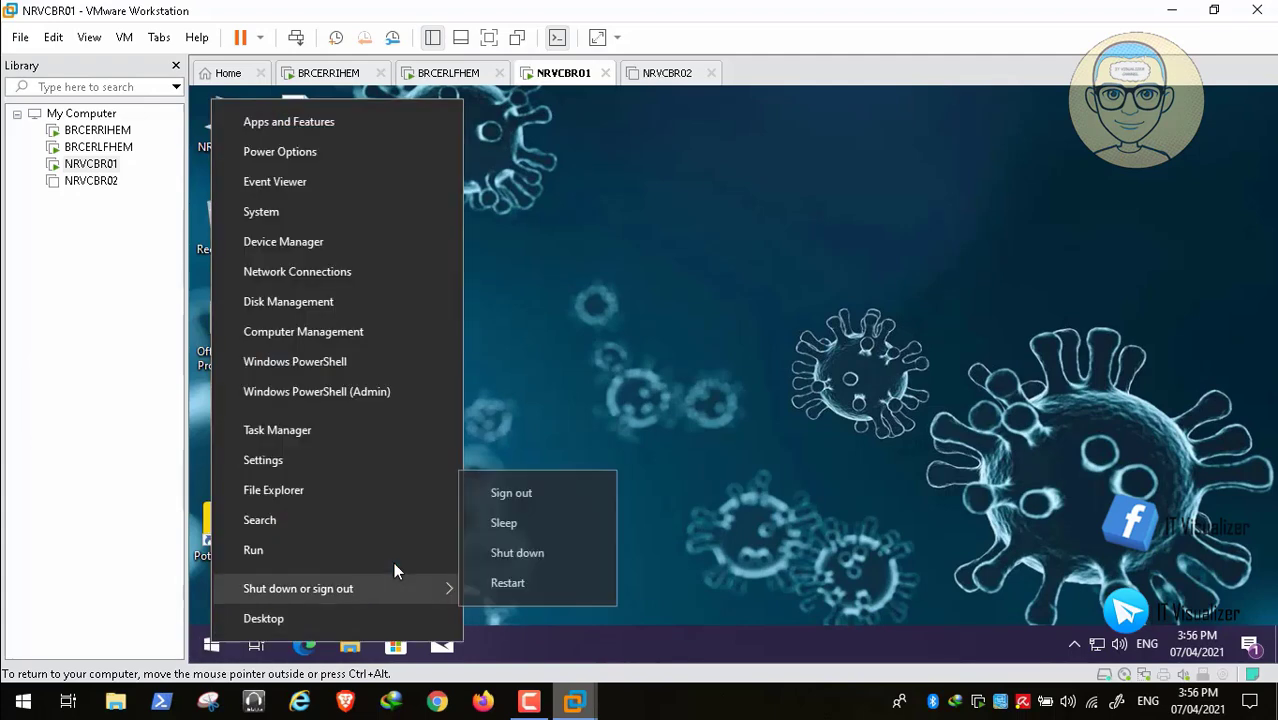
key(Up)
key(Up)
key(Up)
key(Up)
key(Return)
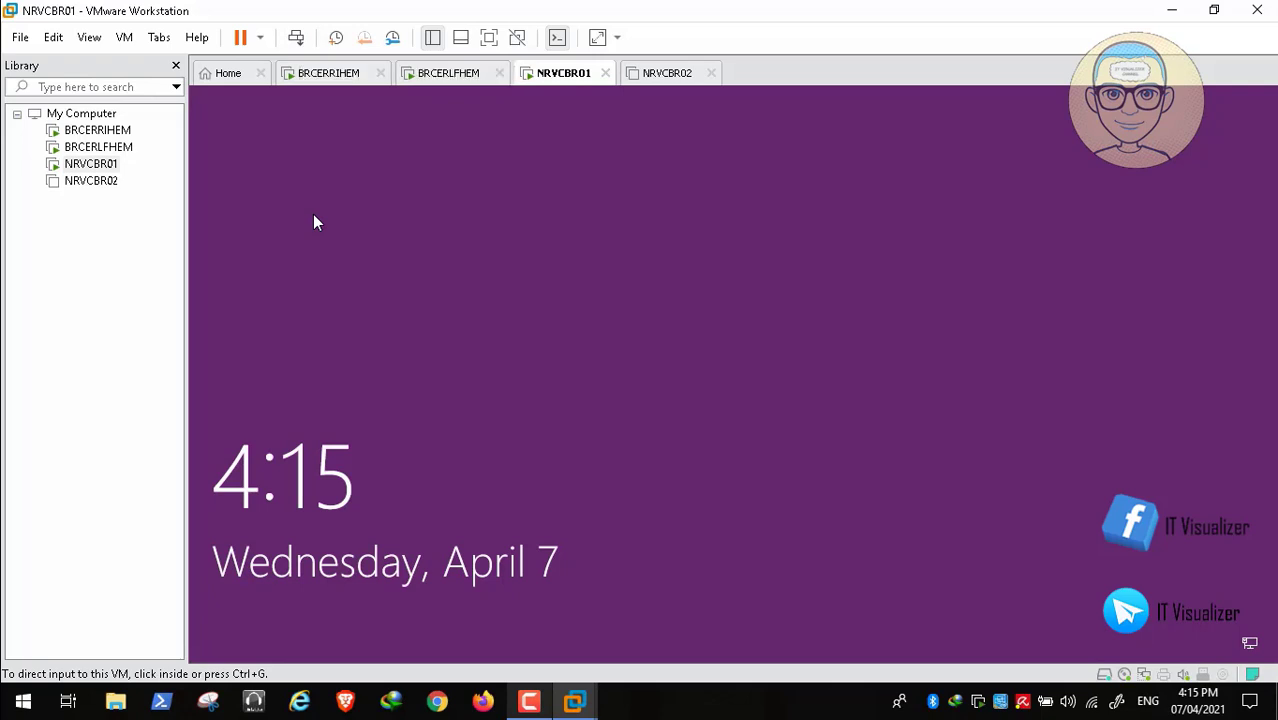
- Pass the lock screen and access notice, then sign in with a PatientZero domain user and password
click(313, 215)
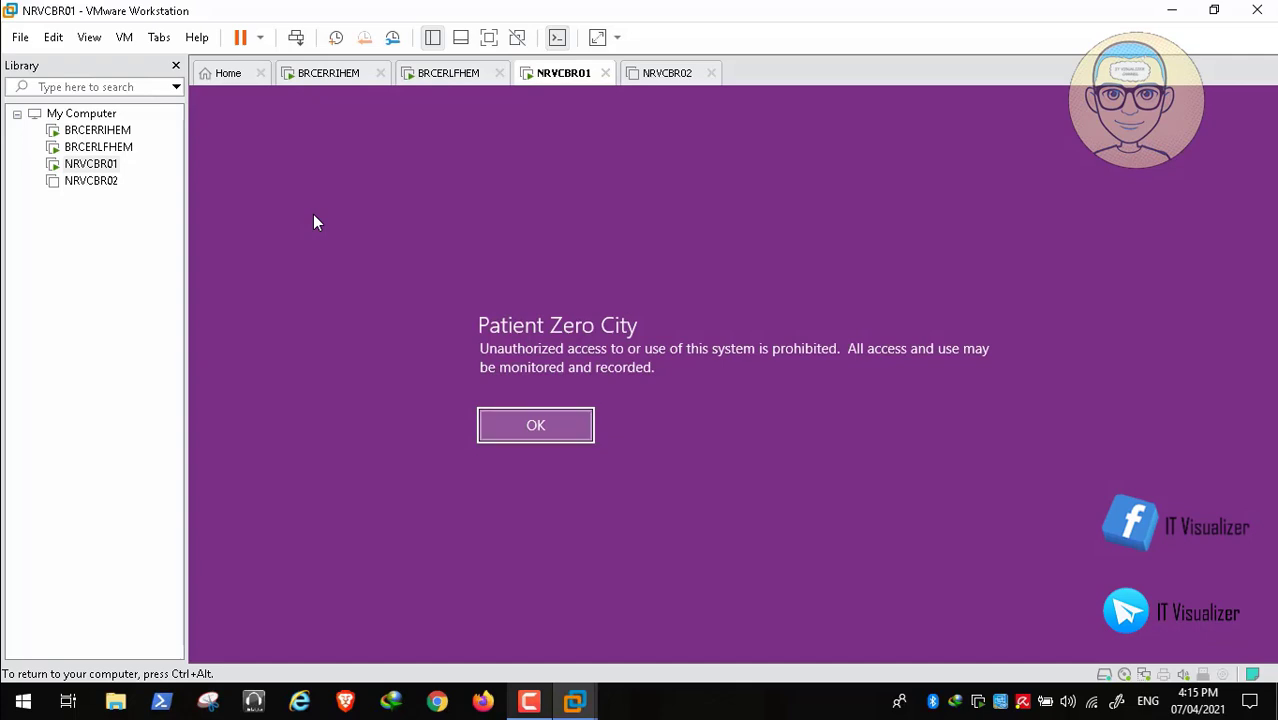
key(Return)
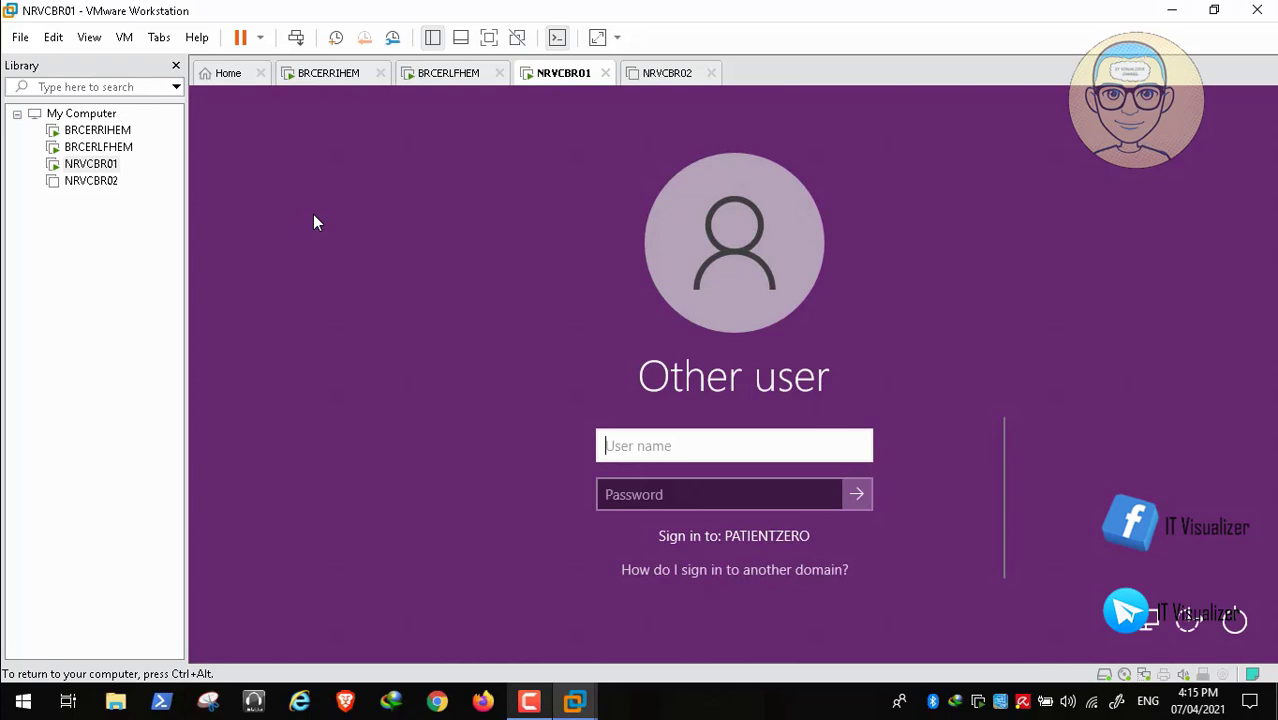
text(kmas)
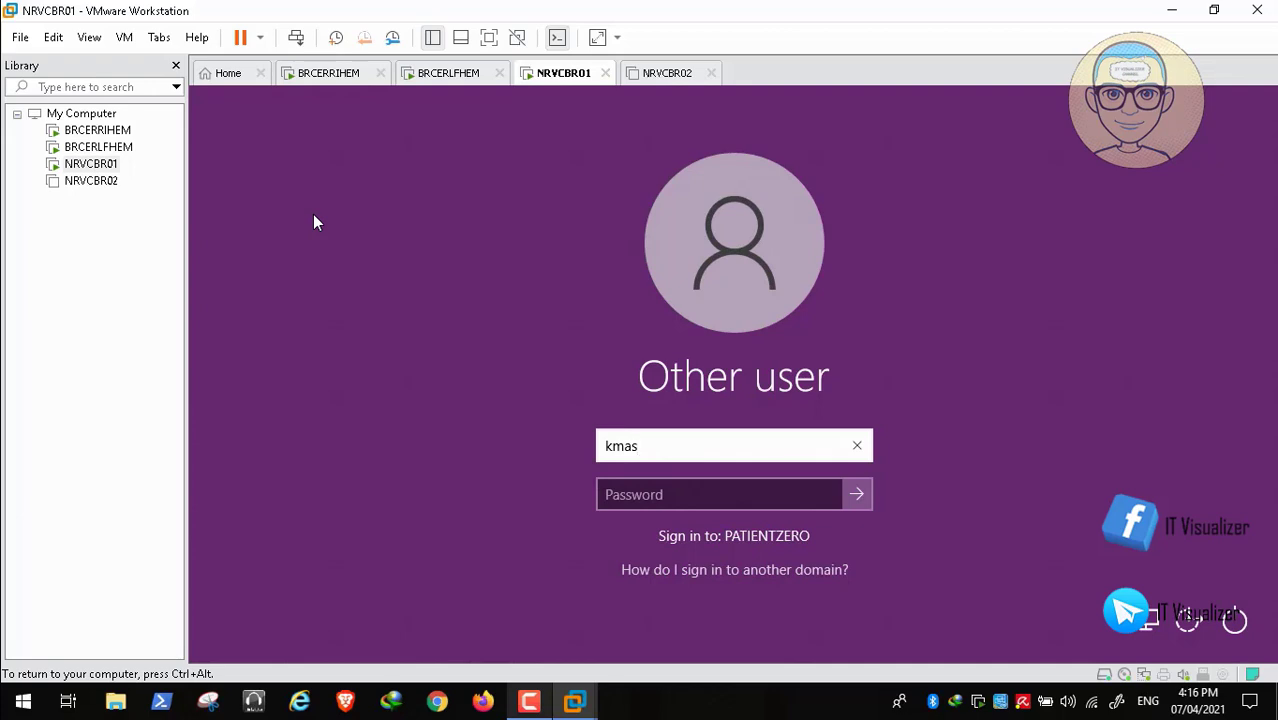
key(BackSpace)
key(BackSpace)
key(BackSpace)
key(BackSpace)
text(k)
key(BackSpace)
text(PatientZero\kraouf)
key(Tab)
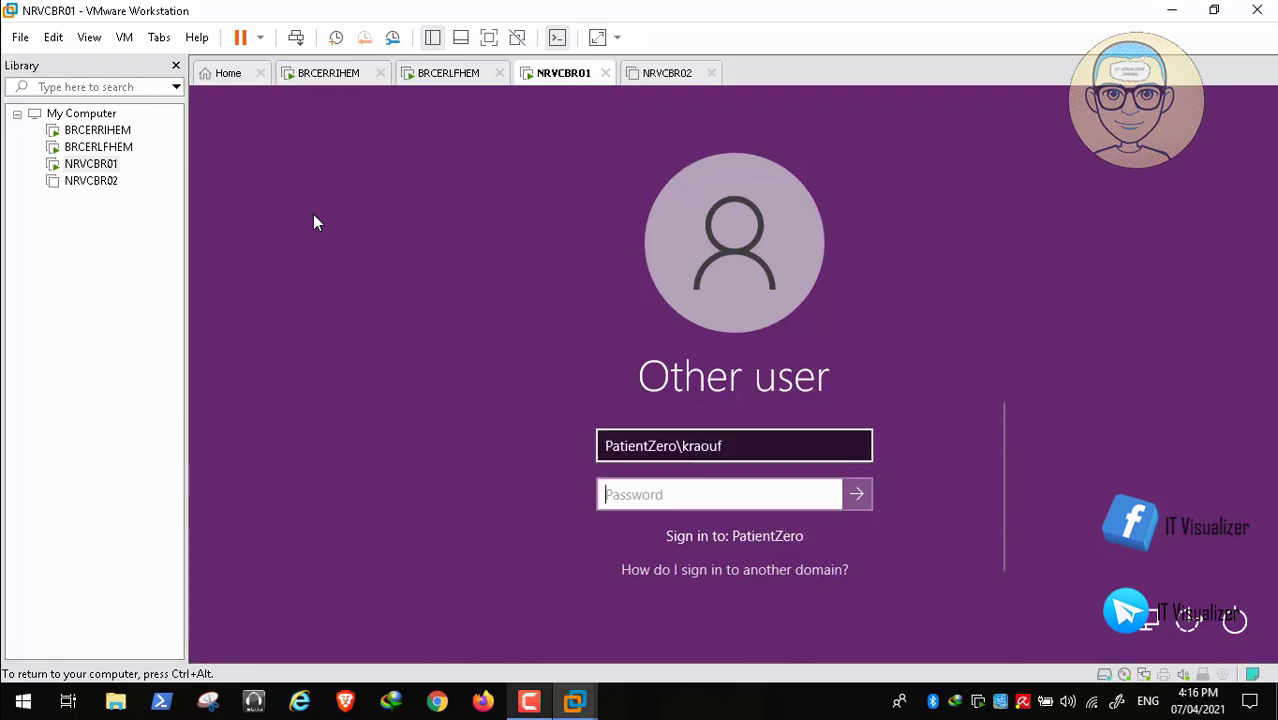
text(••)
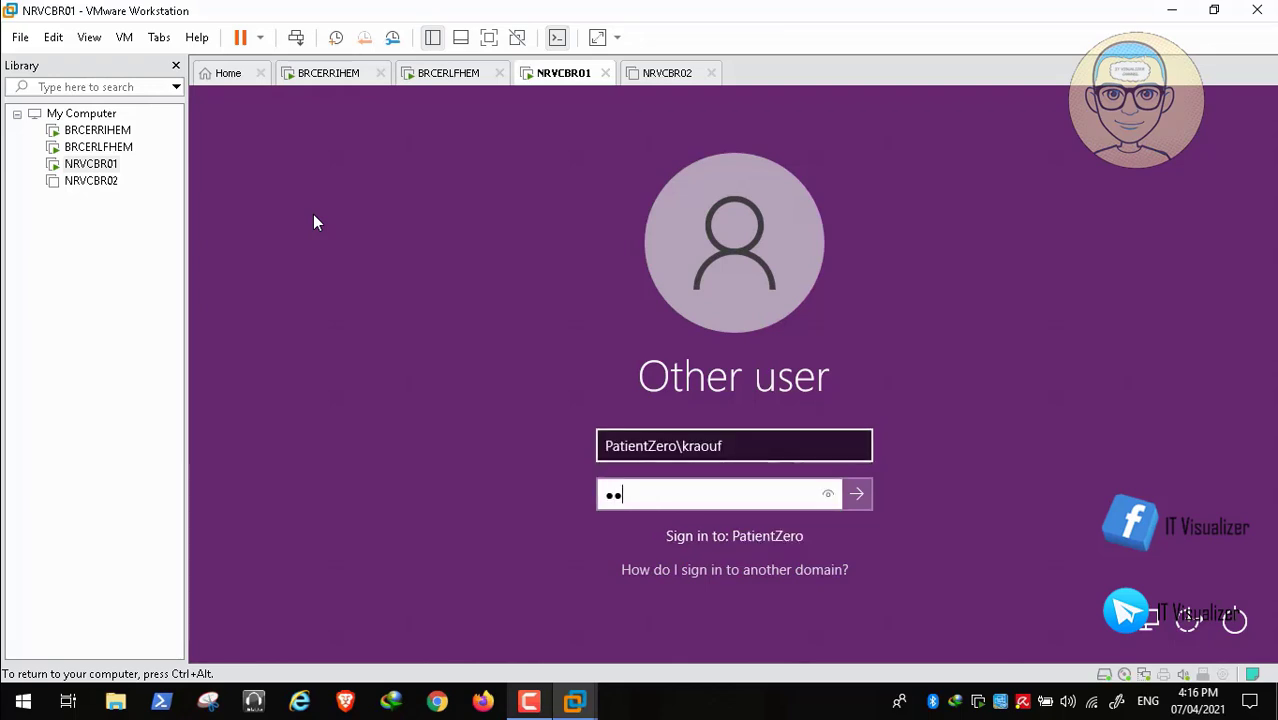
text(••••••••)
key(Return)
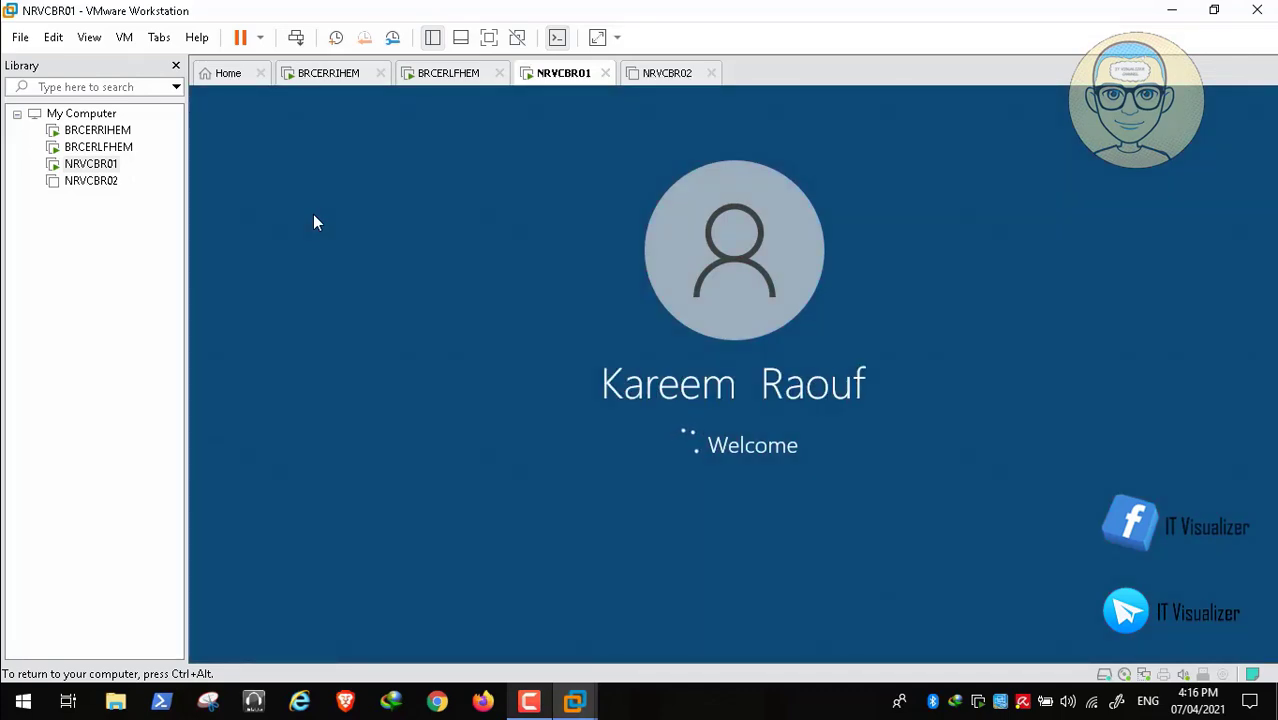
- Open the \\brcerlfhem\d$ share from the Run box with the pasted path
mouse_move(419, 680)
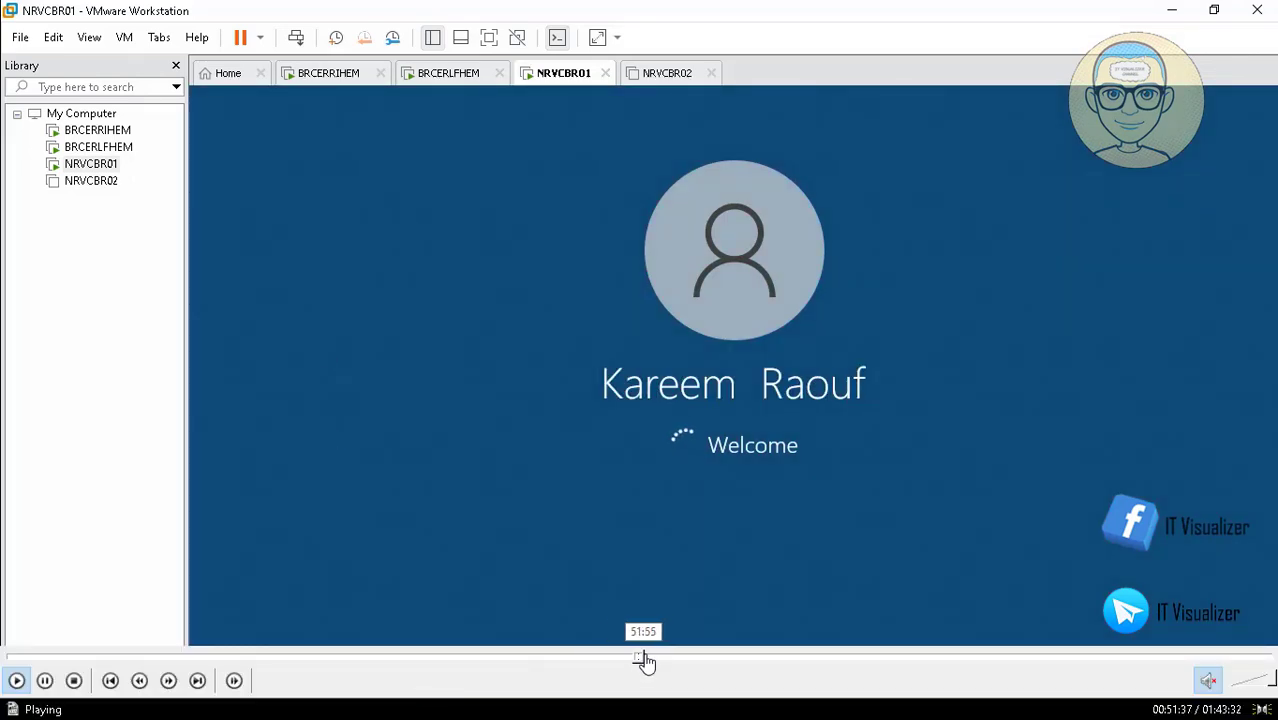
click(645, 660)
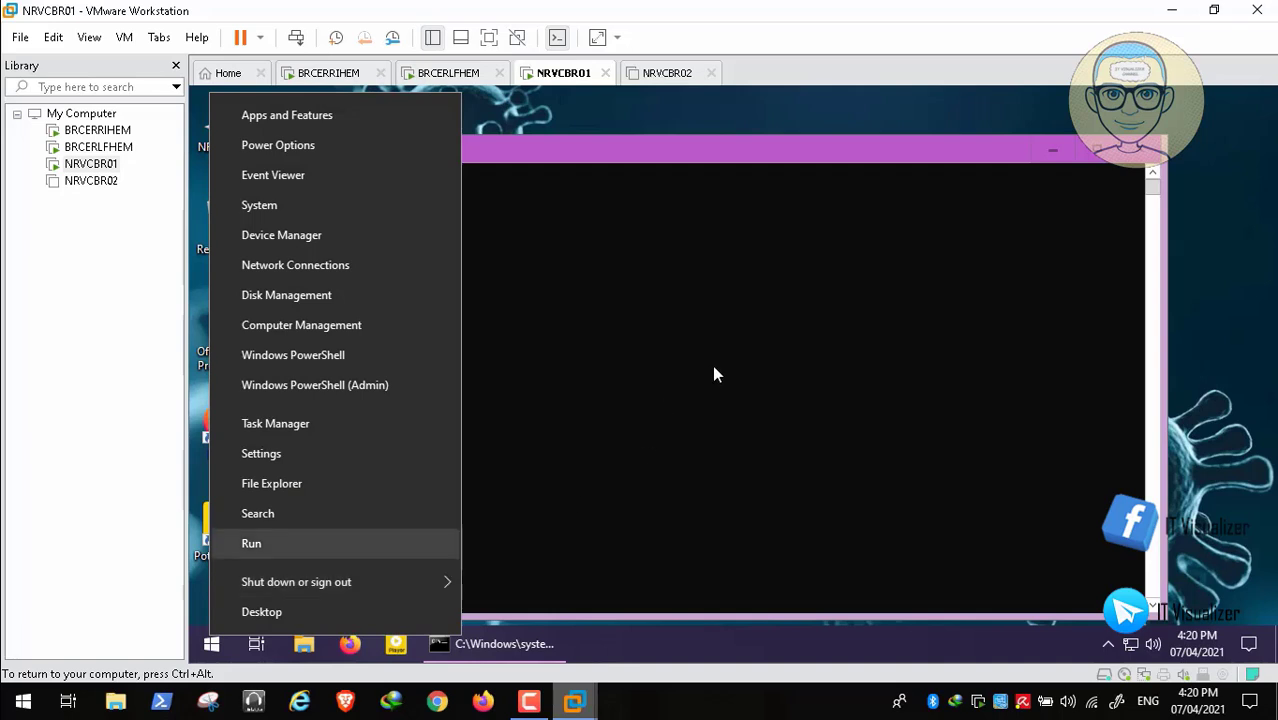
key(Return)
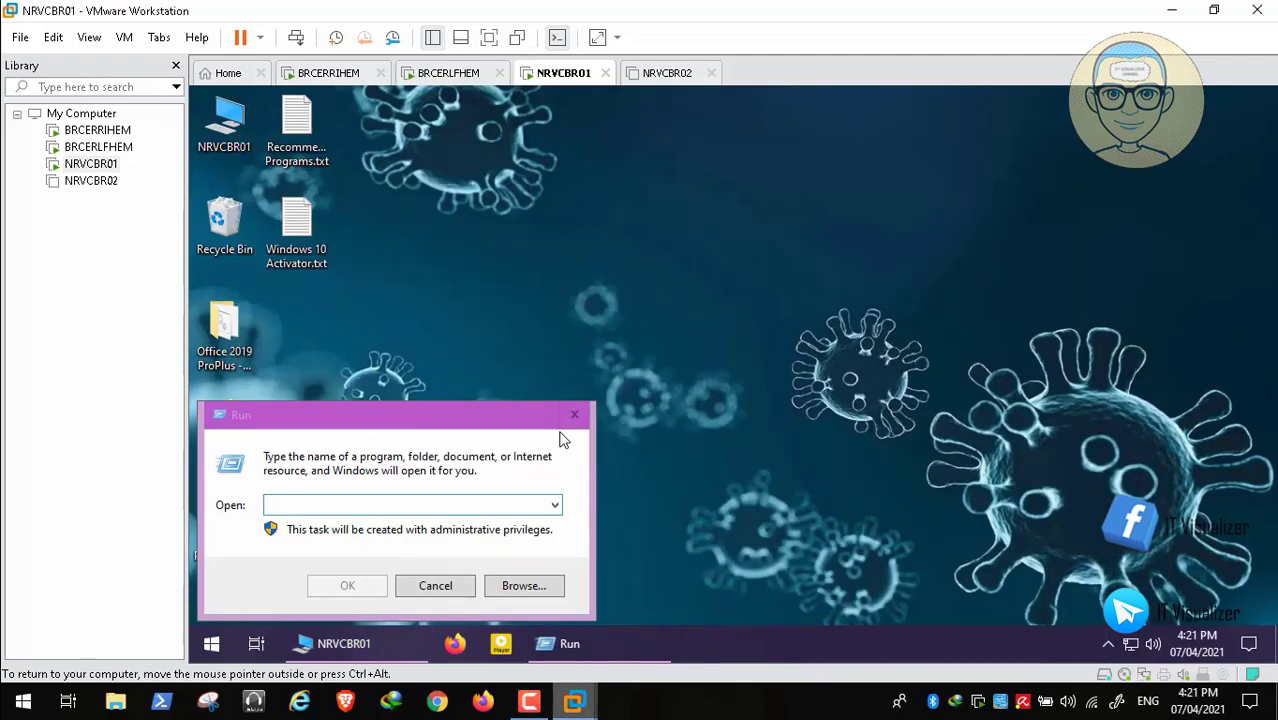
click(561, 440)
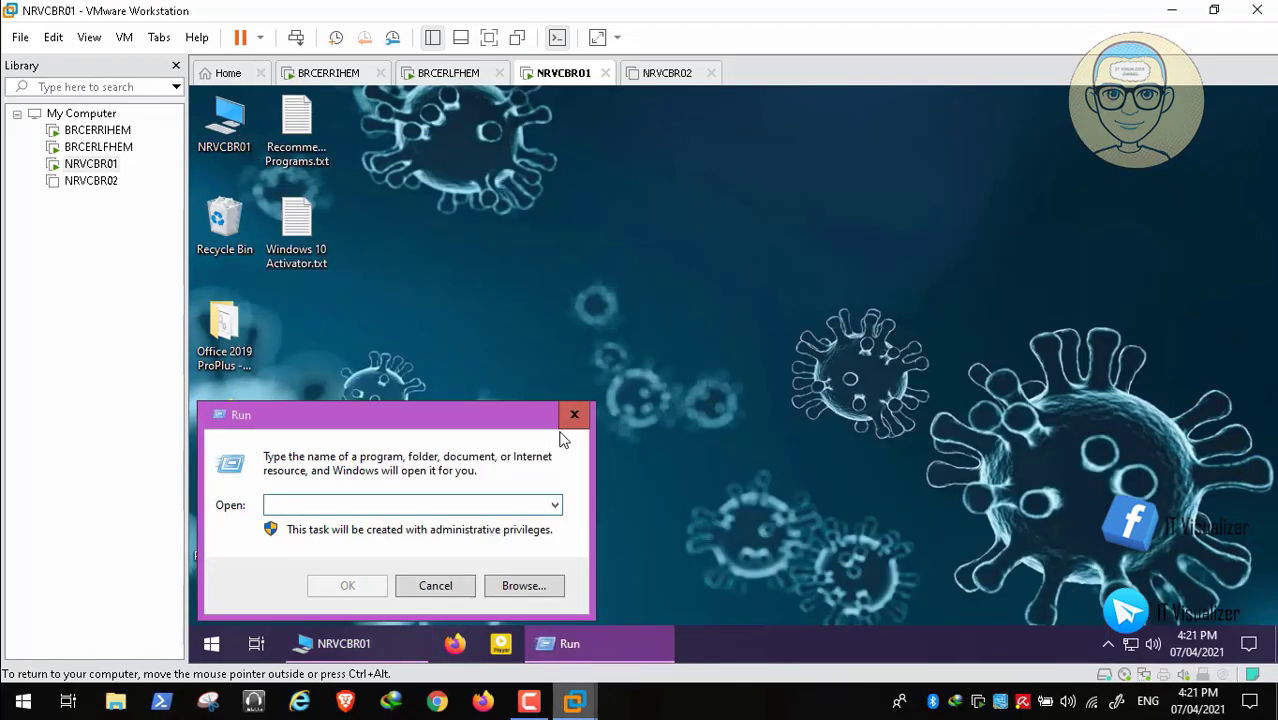
text(\\br)
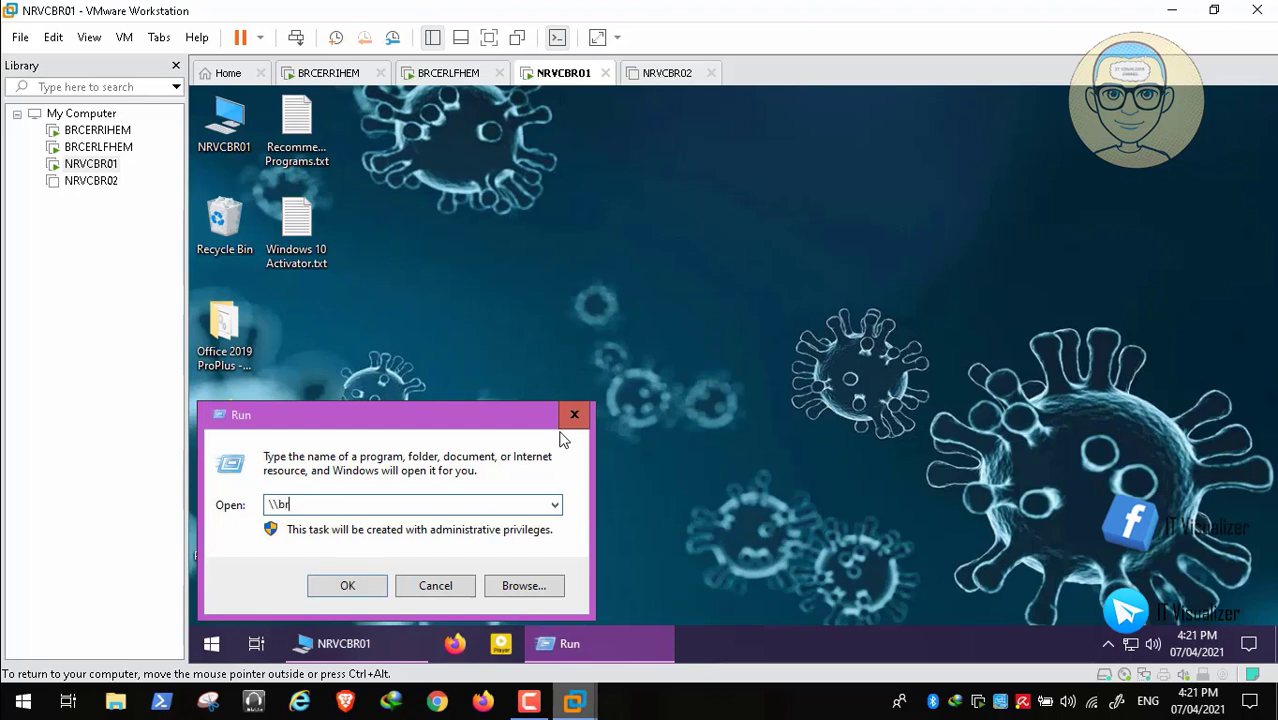
text(cerlfhem\d)
key(ctrl+a)
key(BackSpace)
text(\\brcerlfhem\d$)
key(Return)
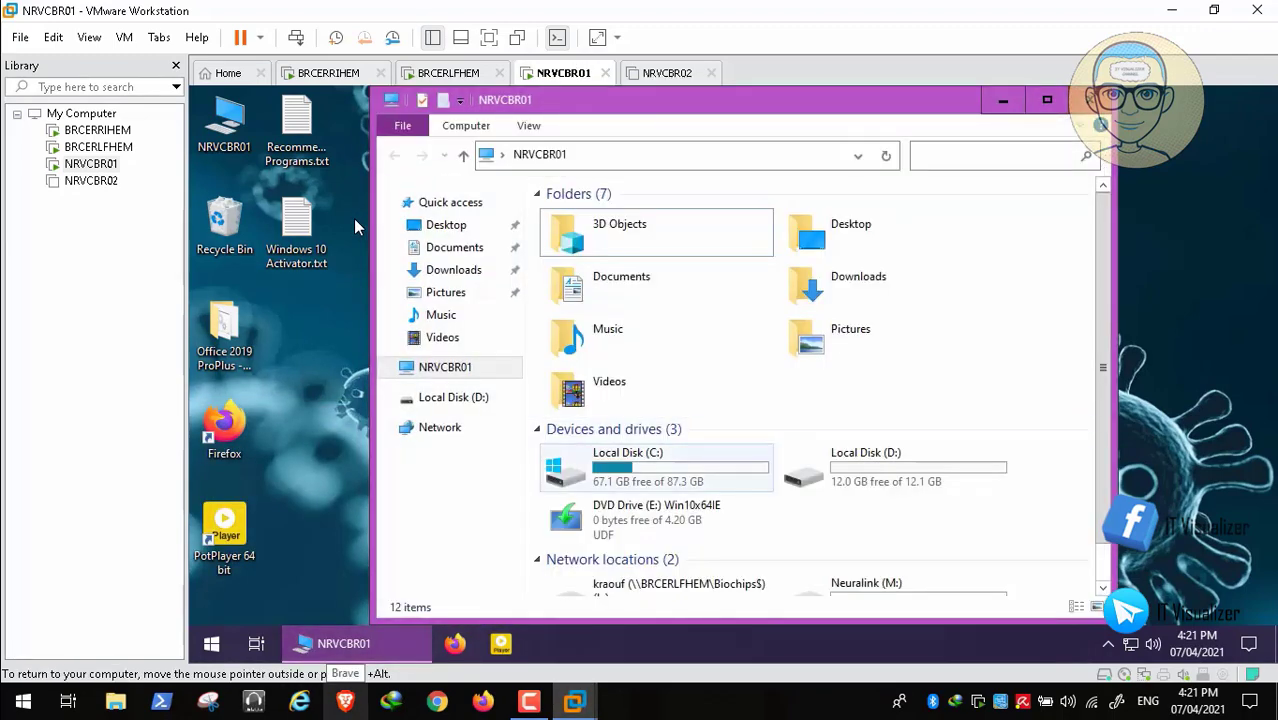
- Open C:\Windows from This PC and jump to the PolicyDefinitions folder
double_click(656, 467)
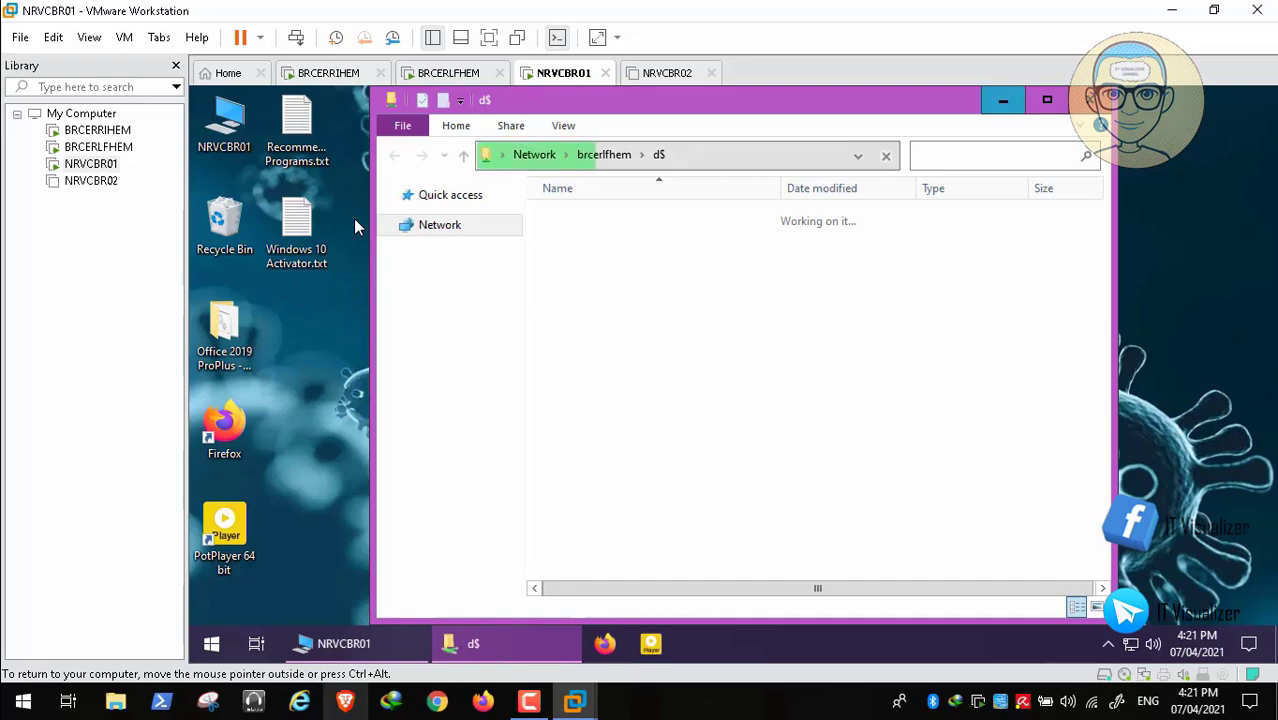
click(1003, 100)
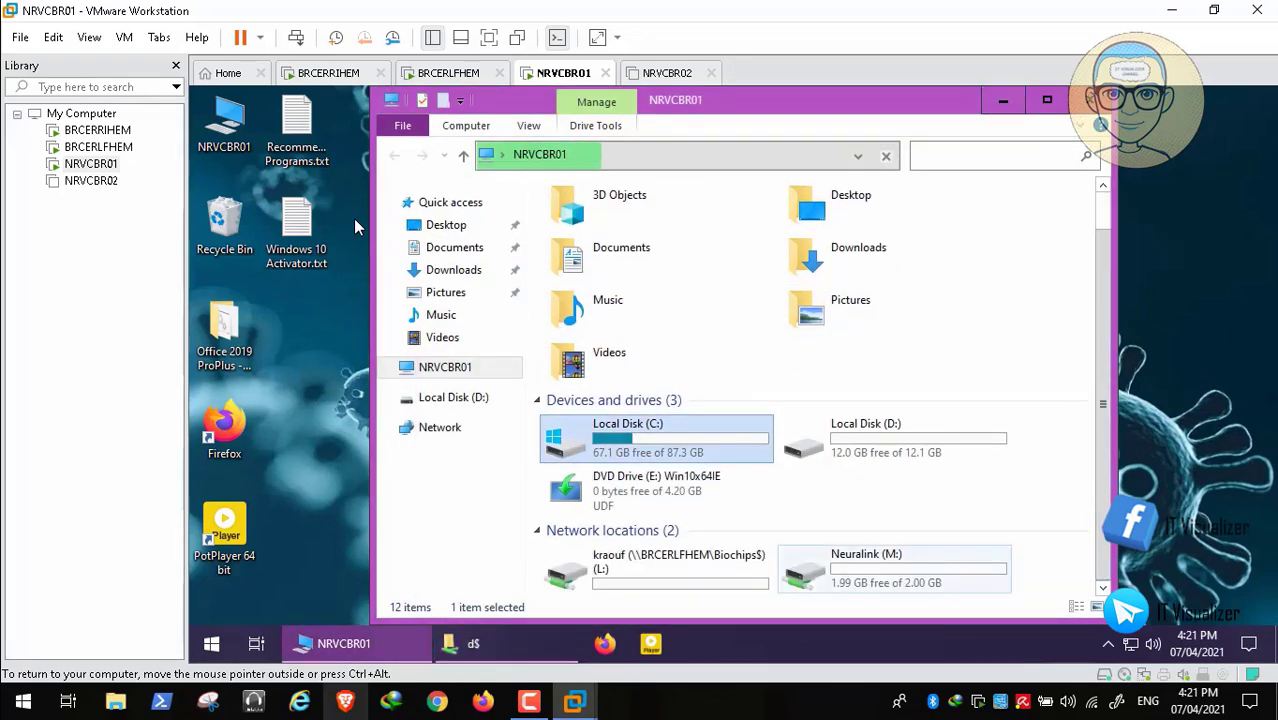
click(894, 569)
click(656, 569)
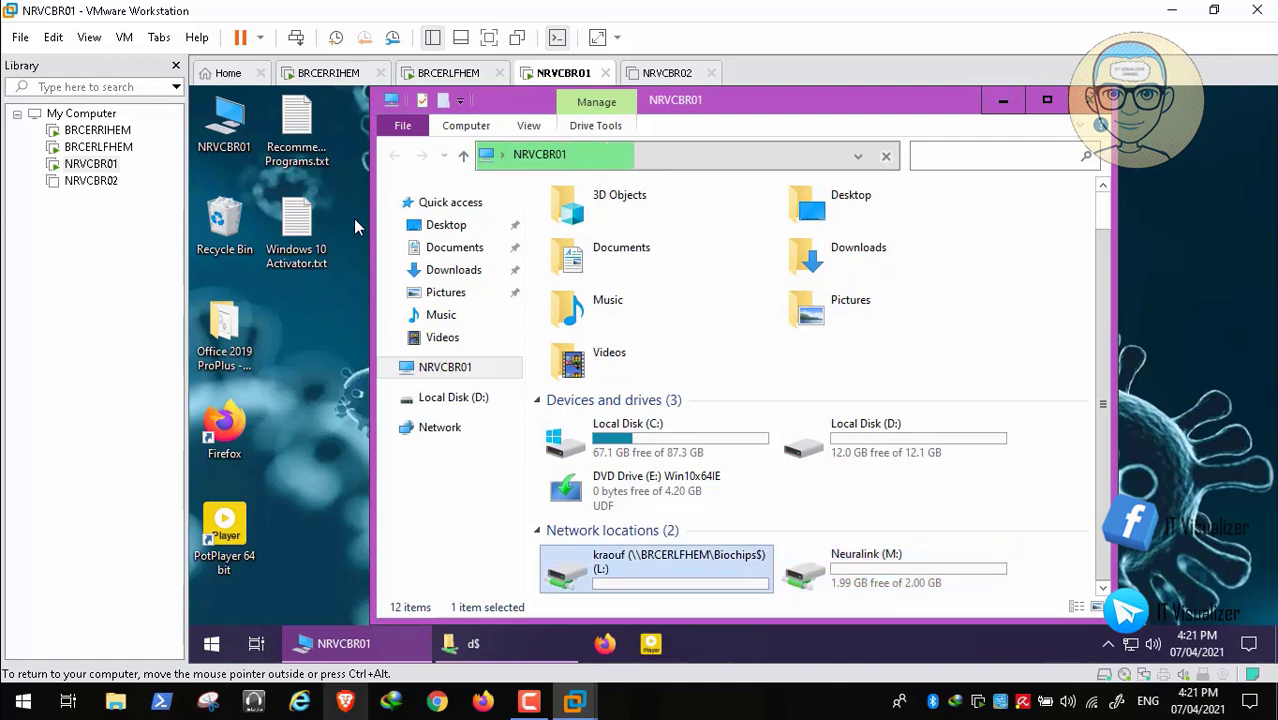
click(656, 438)
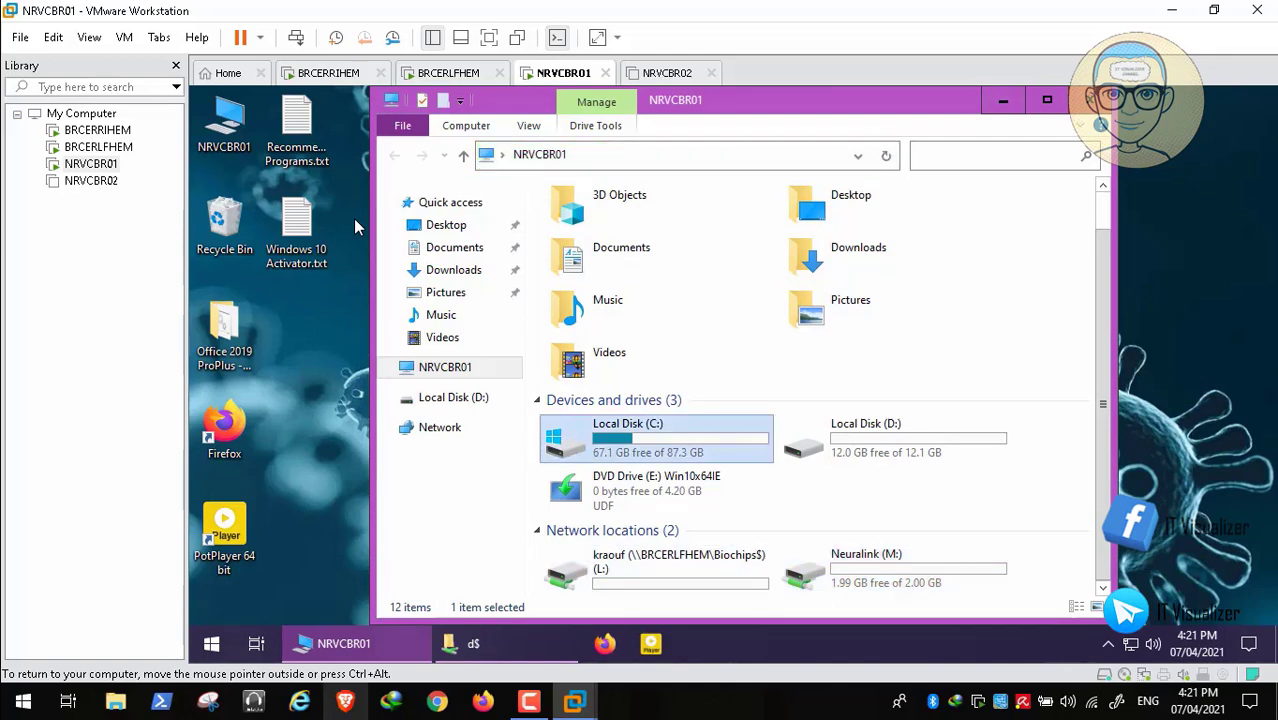
double_click(656, 438)
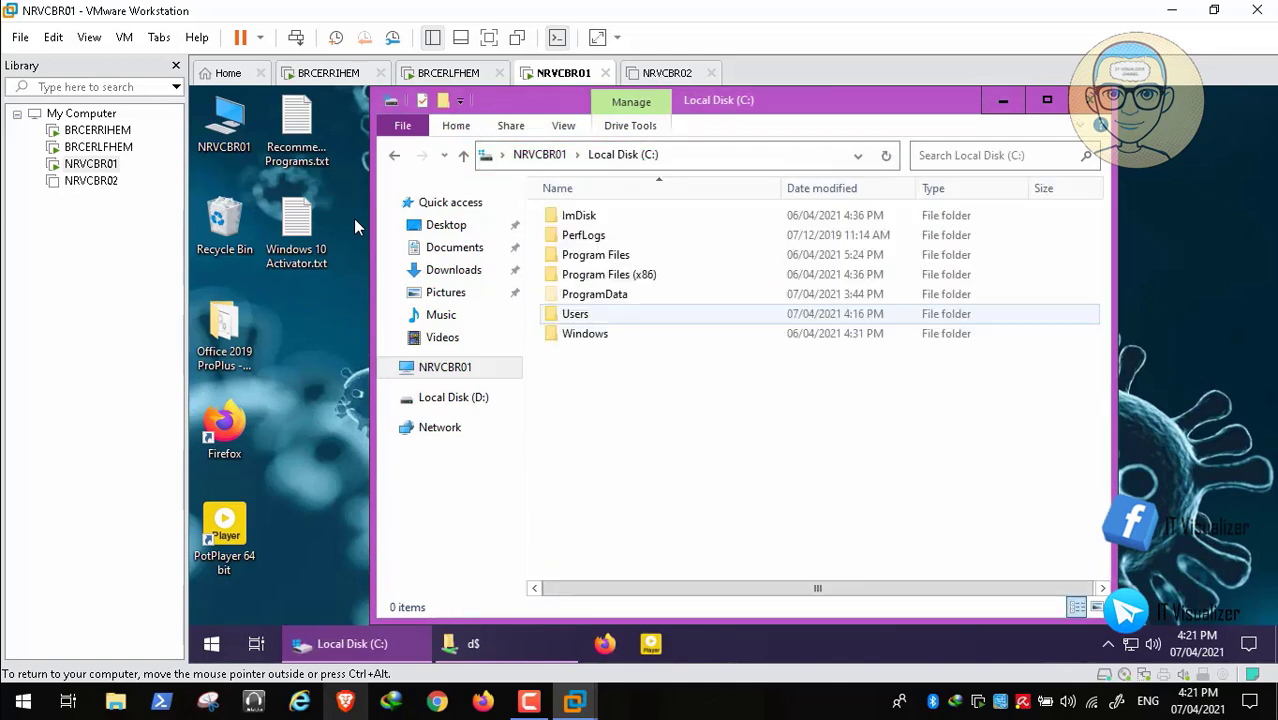
click(590, 334)
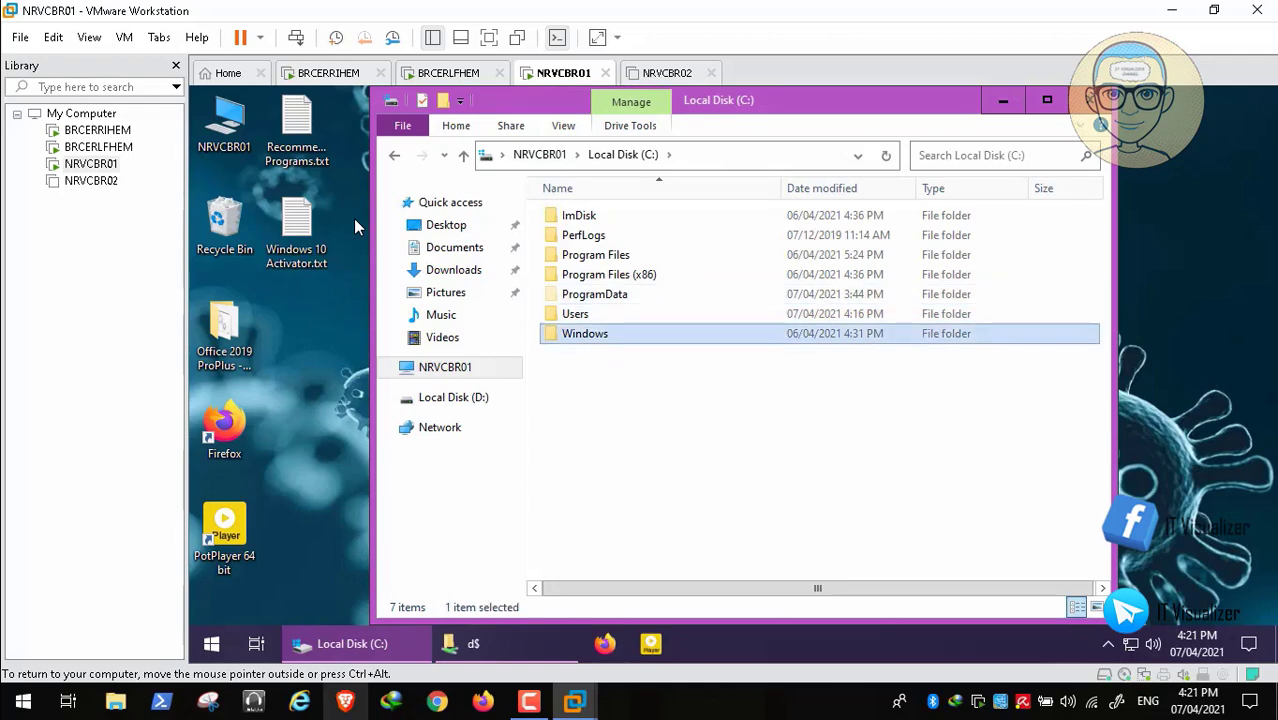
double_click(588, 334)
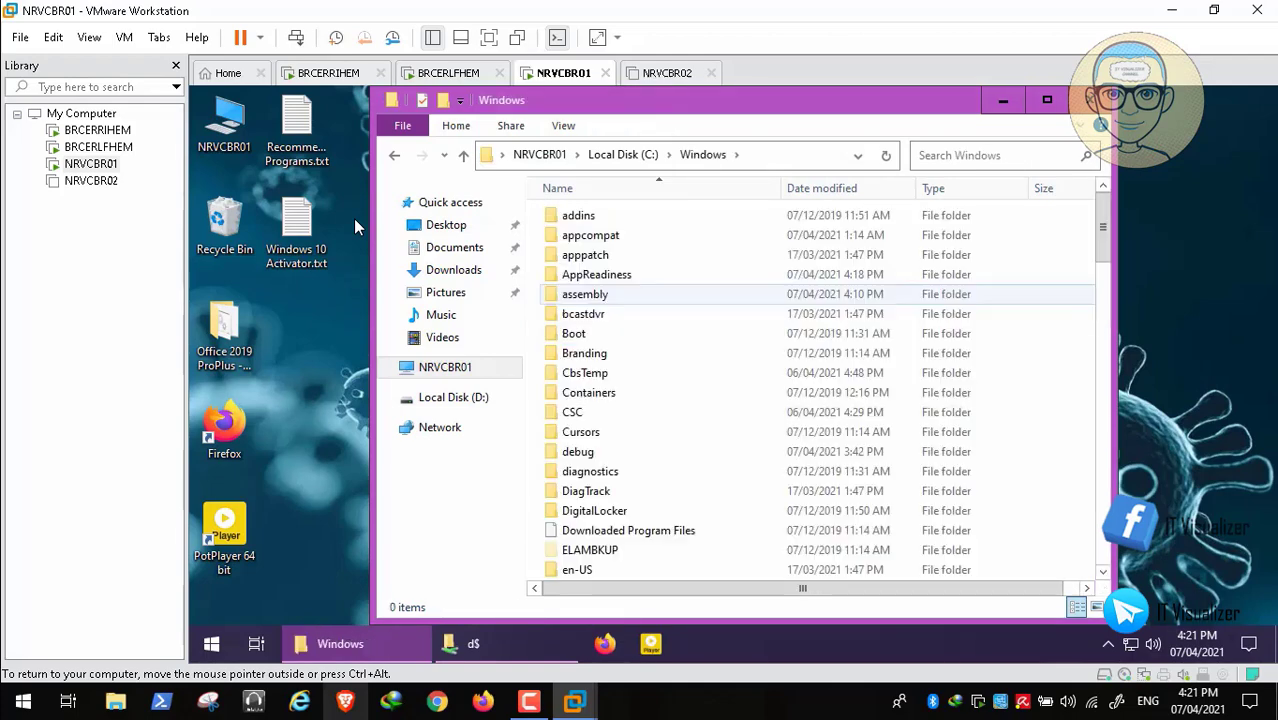
click(588, 294)
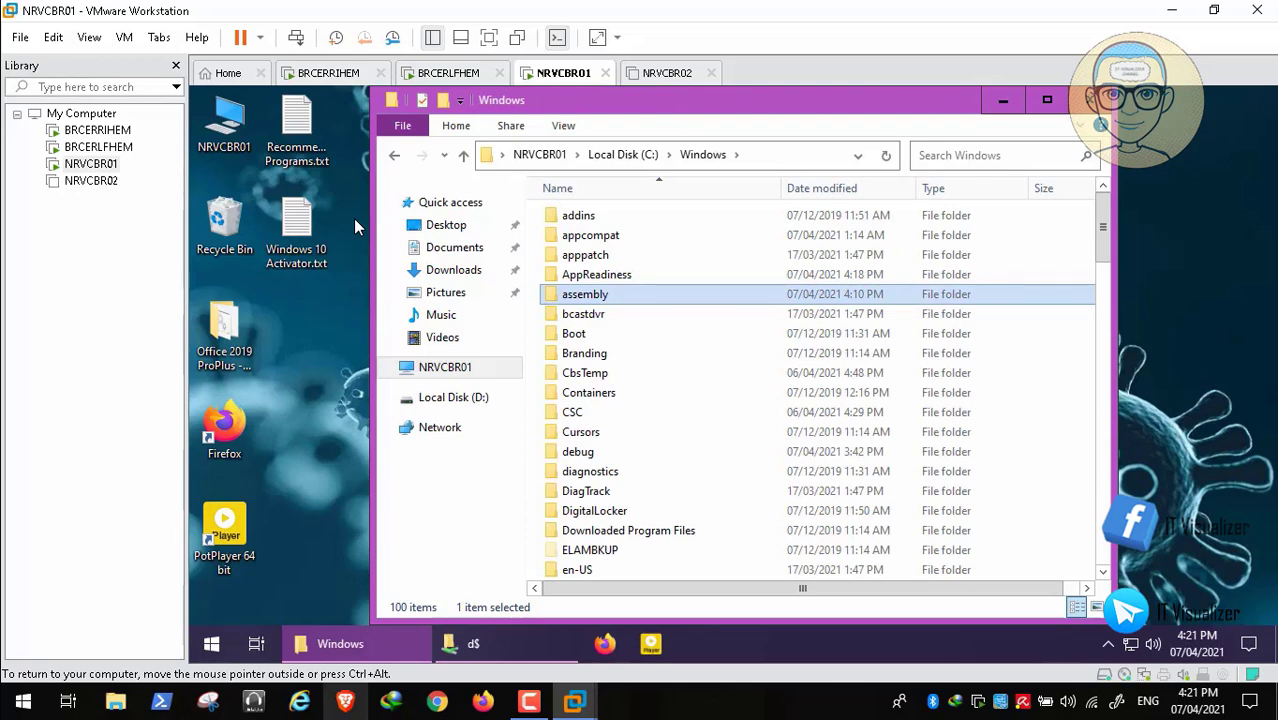
text(po)
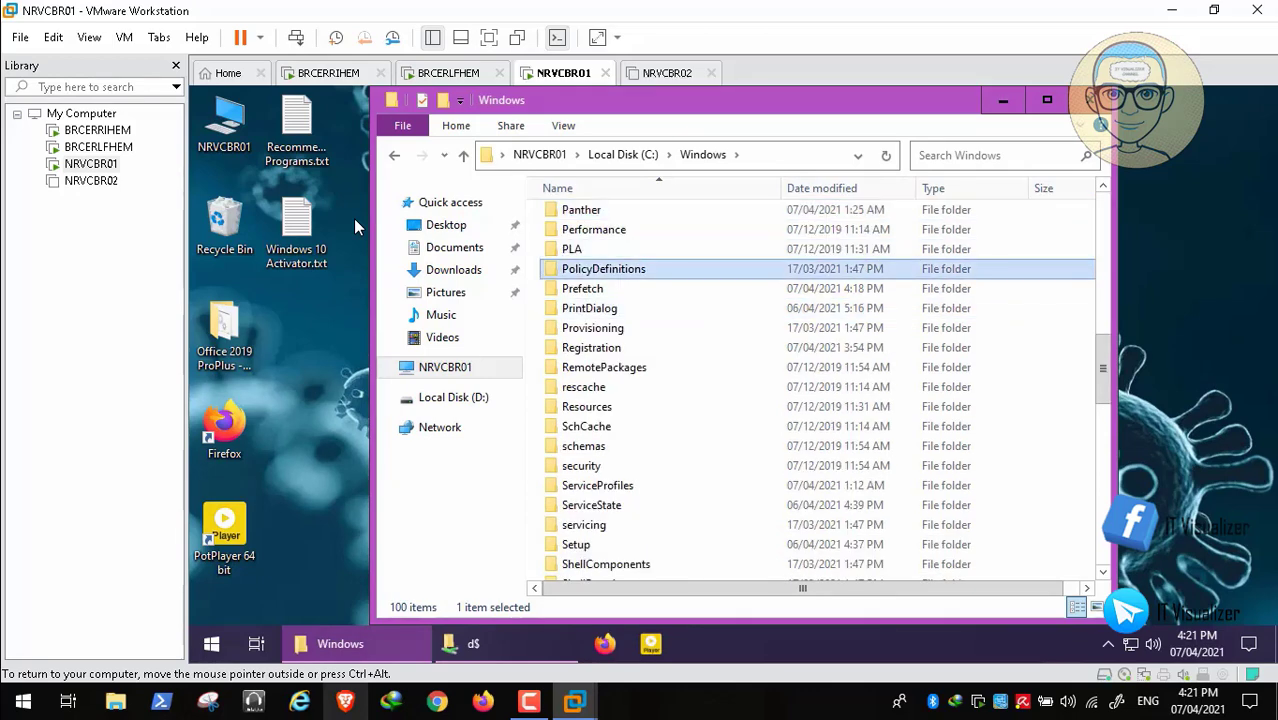
- Copy the PolicyDefinitions folder from C:\Windows
right_click(630, 268)
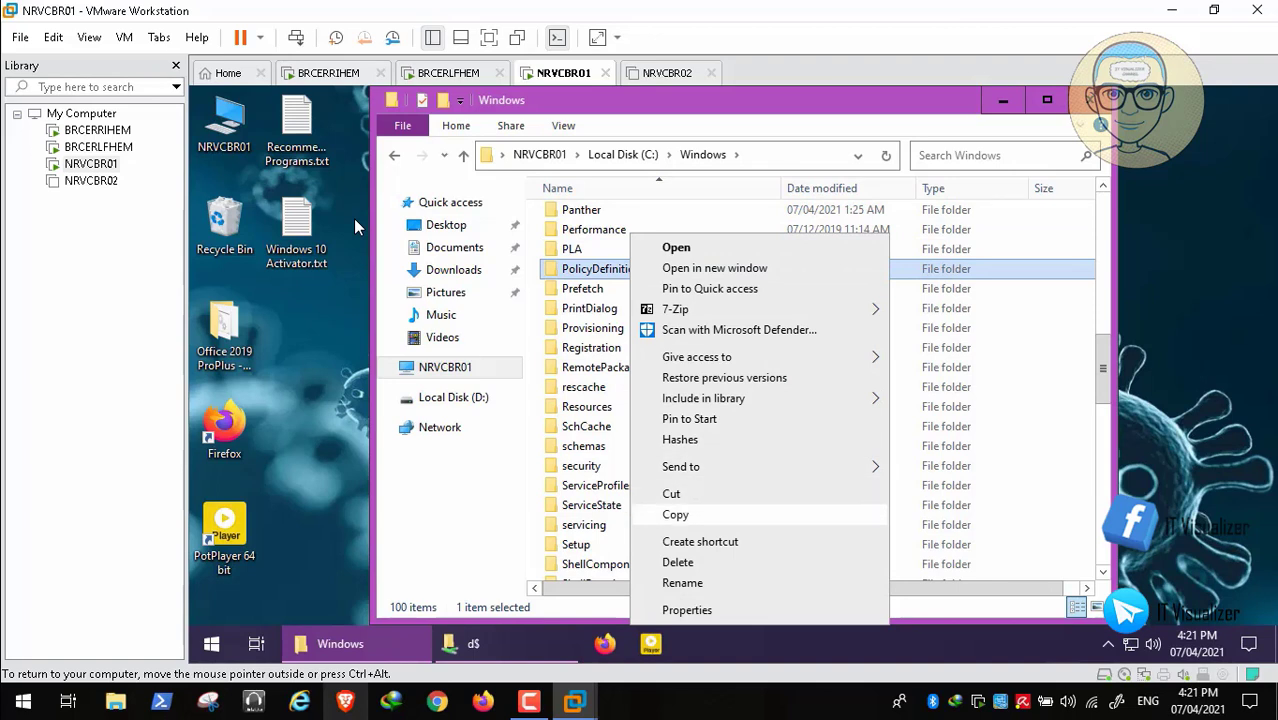
click(675, 514)
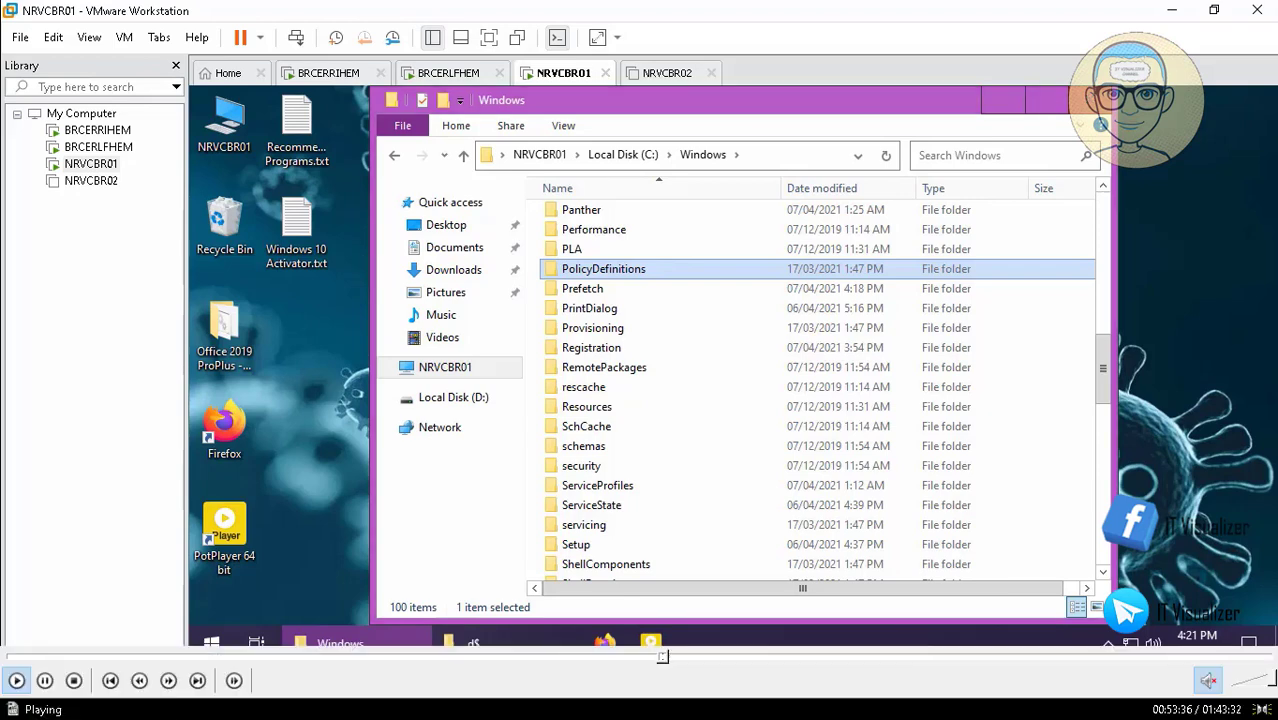
click(662, 658)
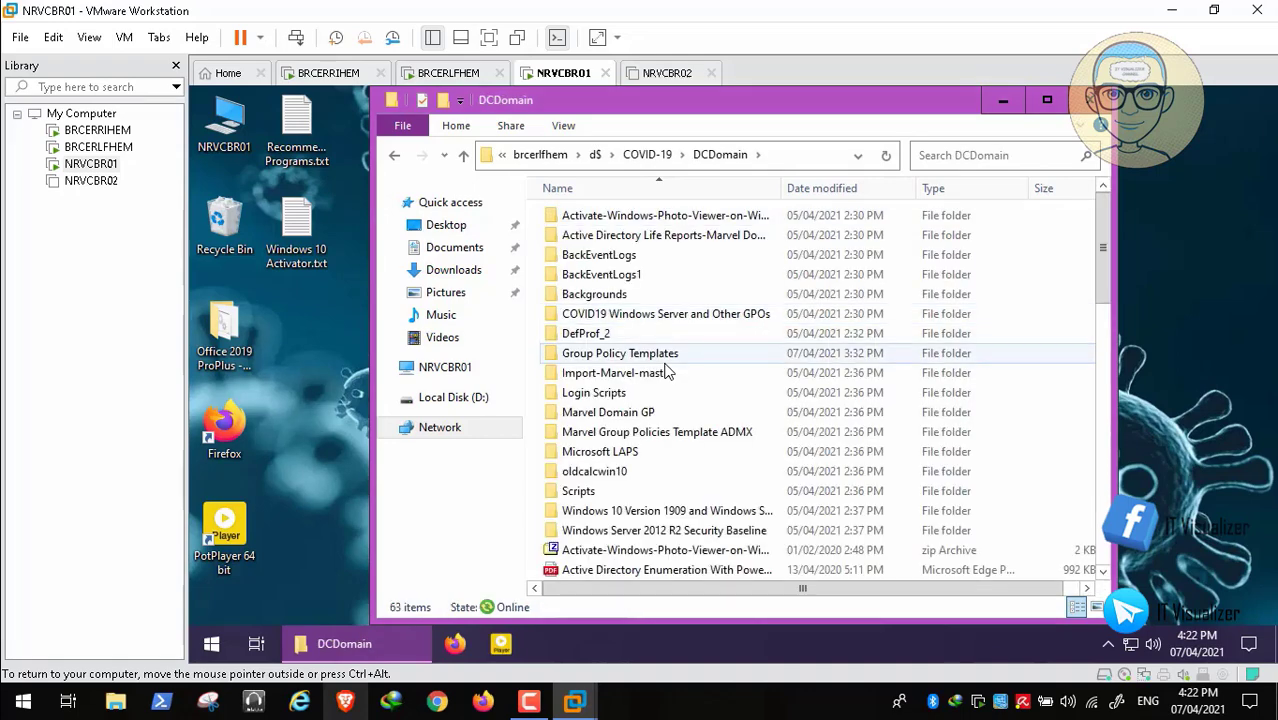
- Paste PolicyDefinitions into DCDomain\Group Policy Templates and start renaming the new folder 'Windows 10 20H'
double_click(665, 361)
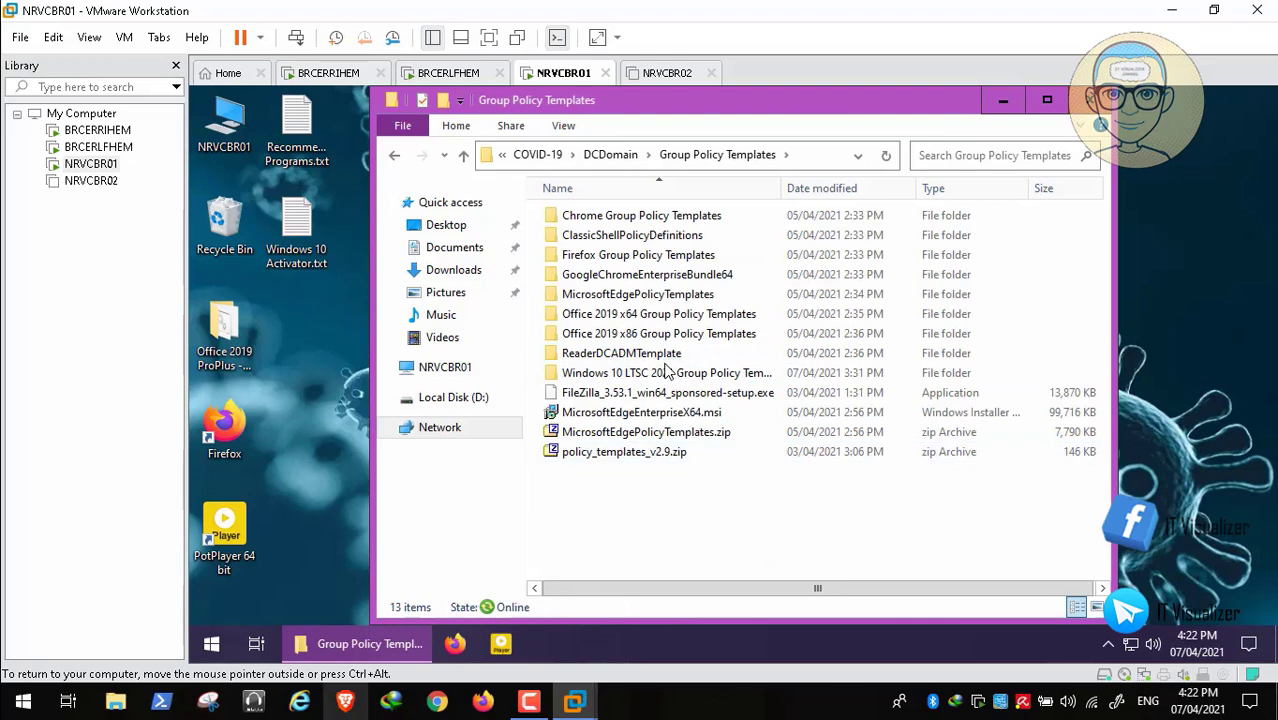
right_click(665, 533)
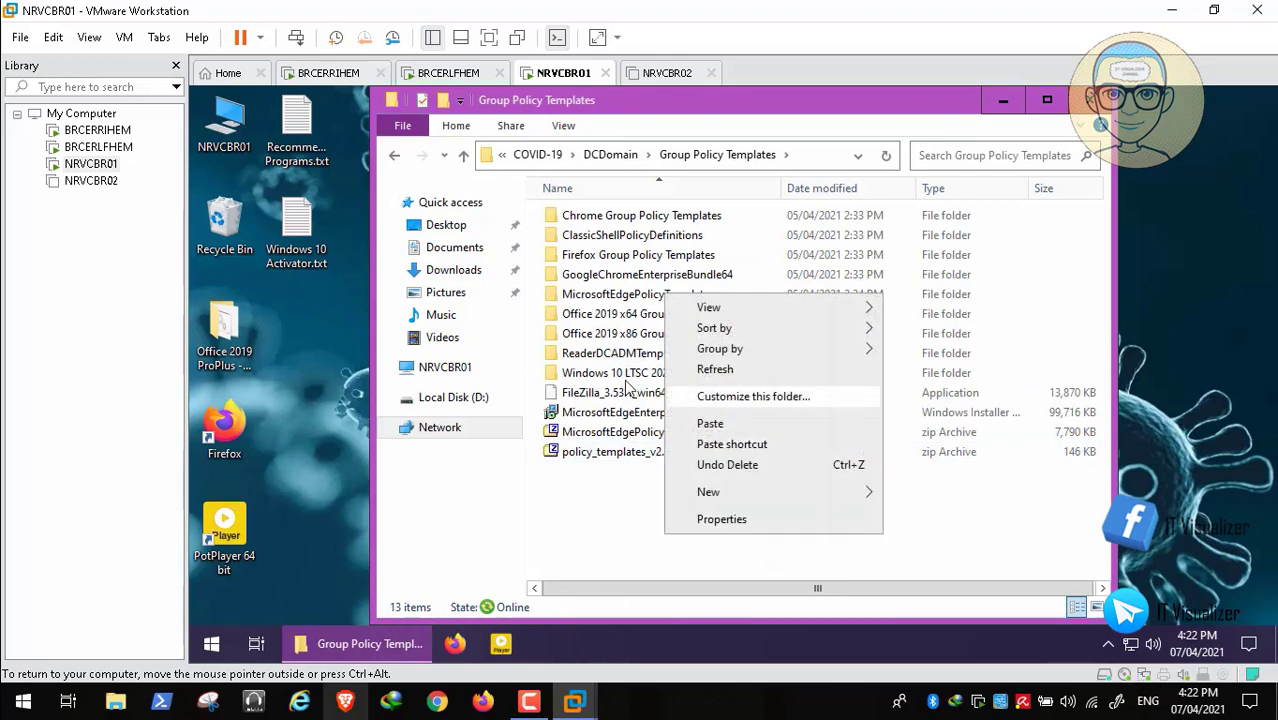
key(Escape)
click(665, 411)
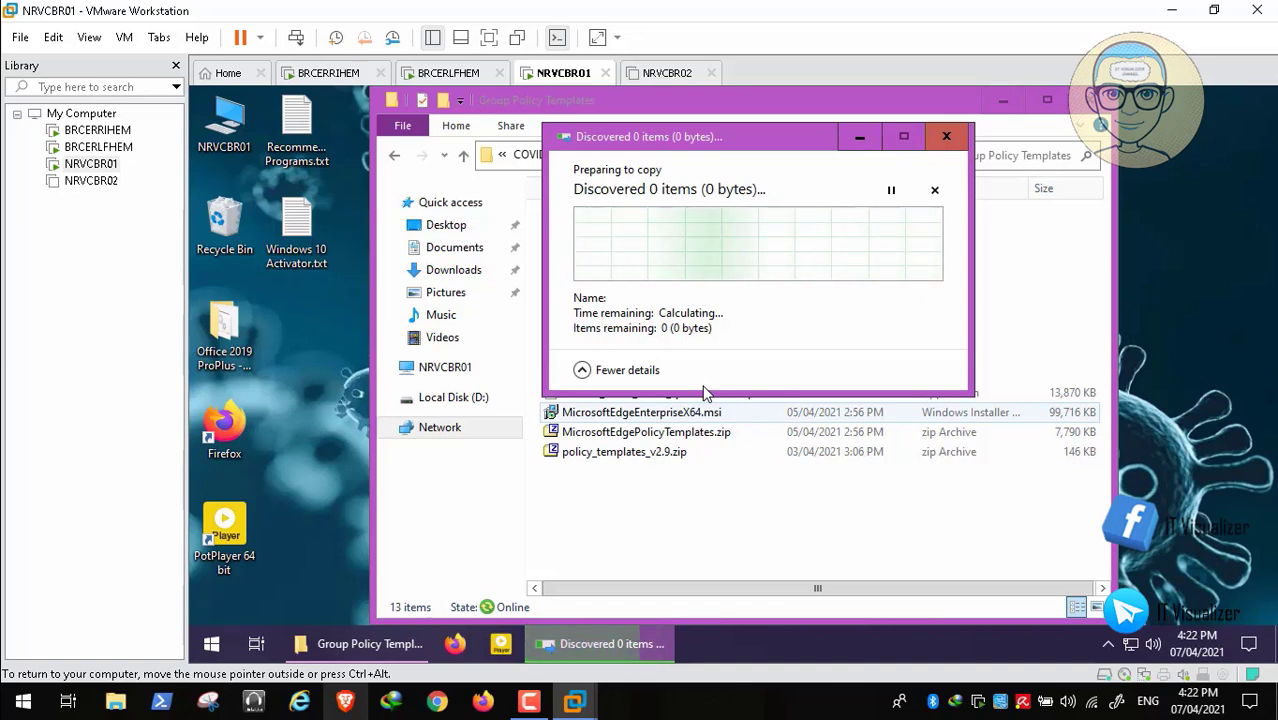
mouse_move(668, 665)
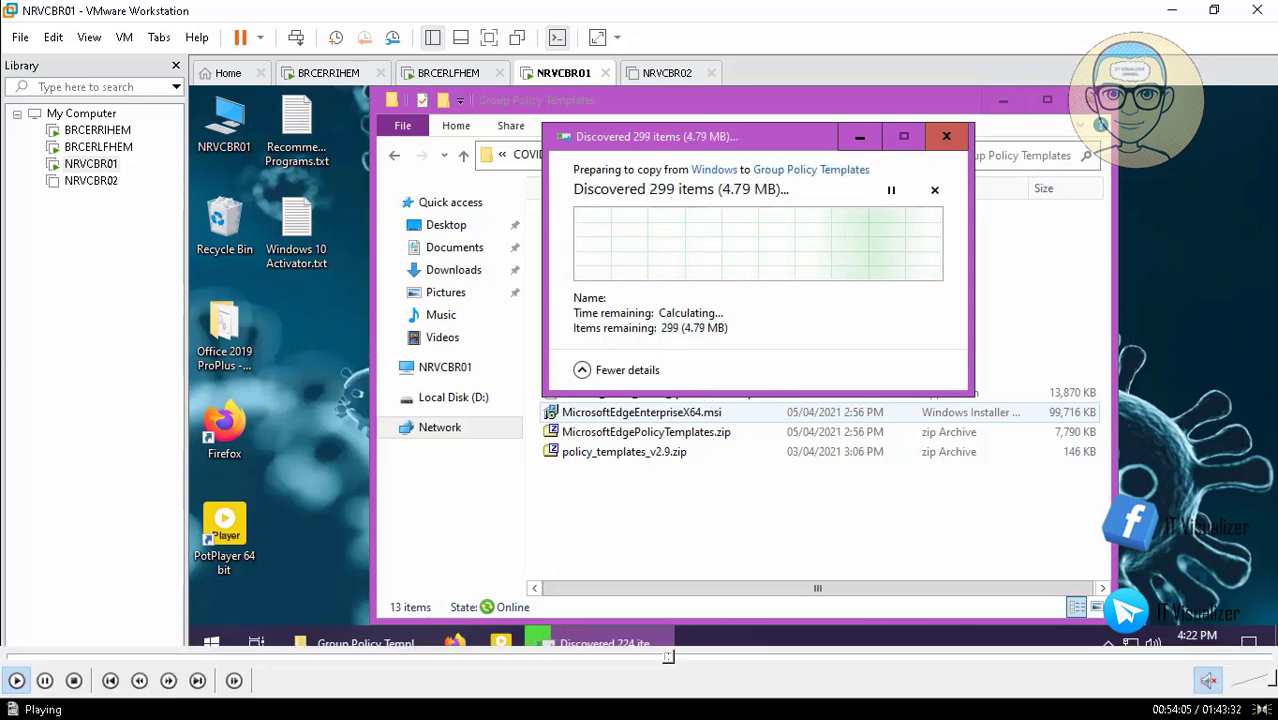
click(685, 658)
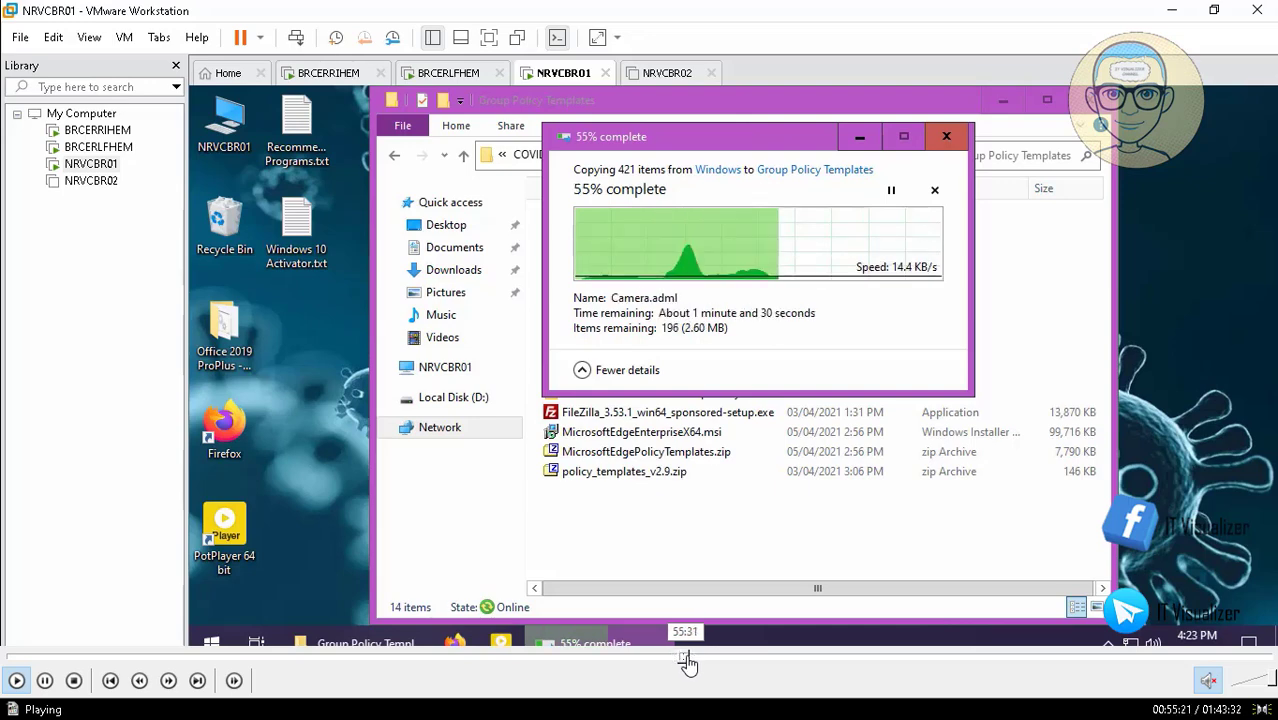
click(692, 658)
click(697, 658)
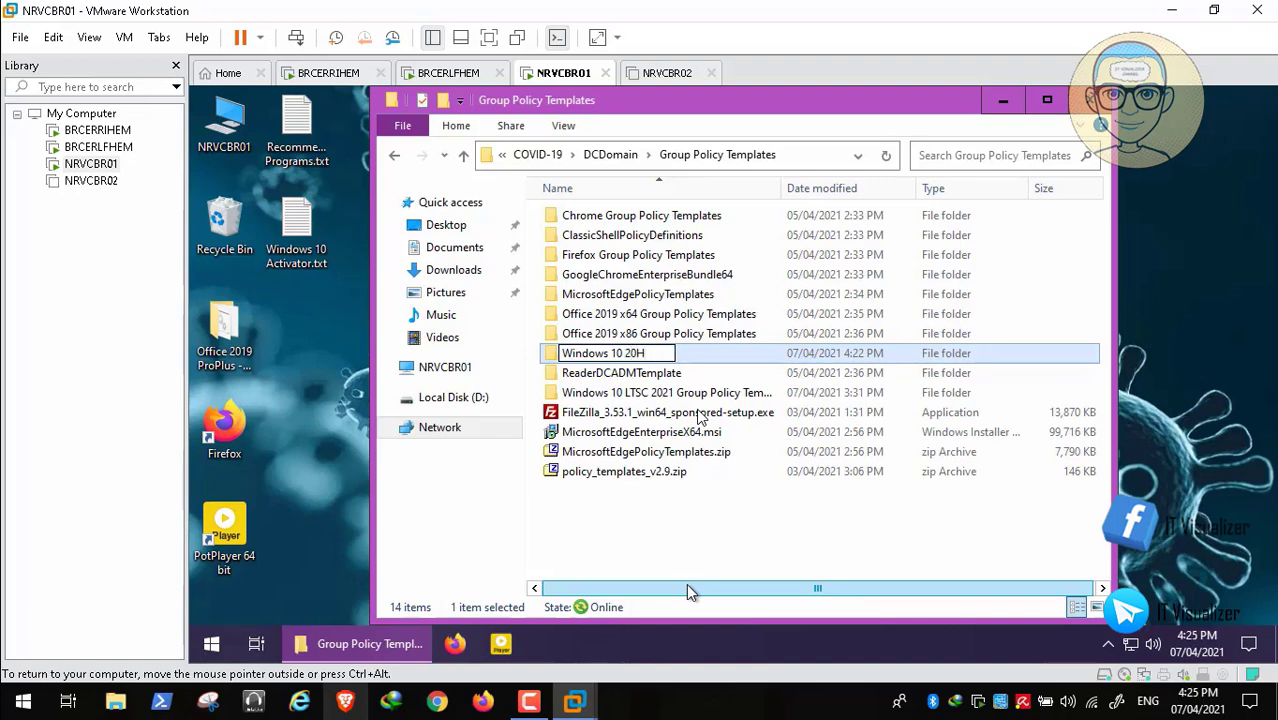
- Finish renaming the folder to 'Windows 10 20H2 Enterprise Group Policy Templates'
text(2 Enterpri)
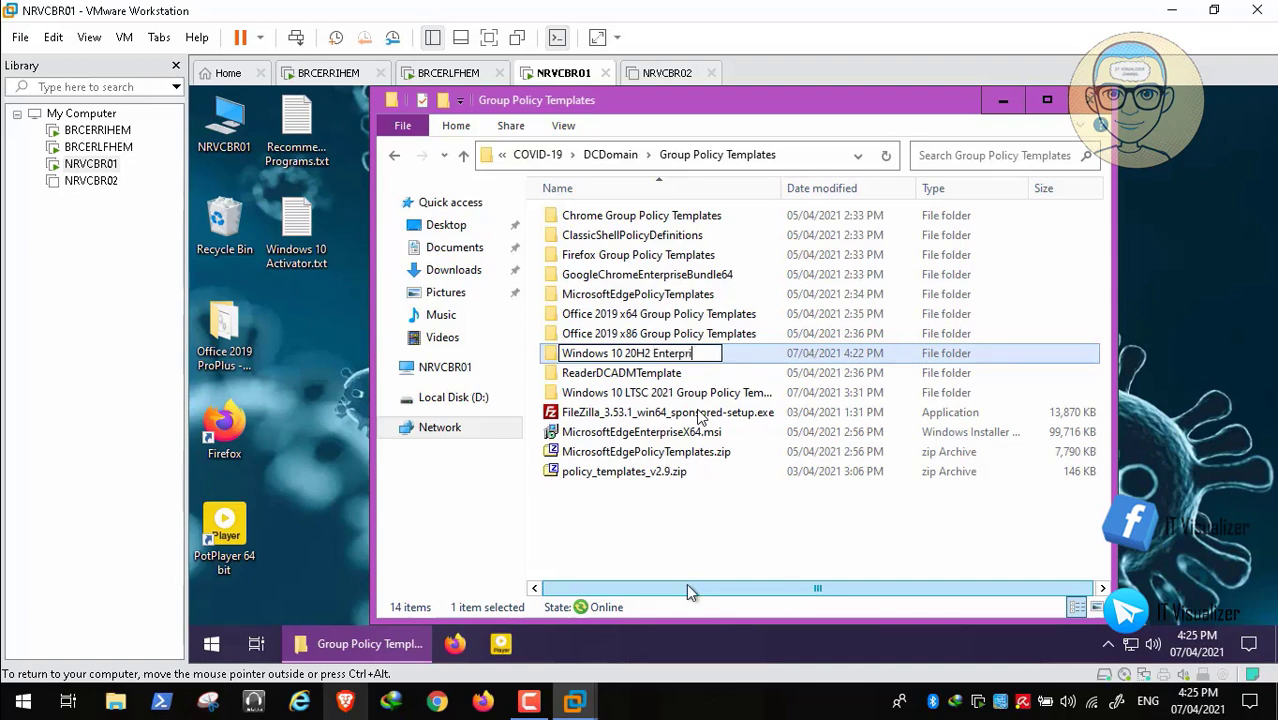
text(se Group Poil)
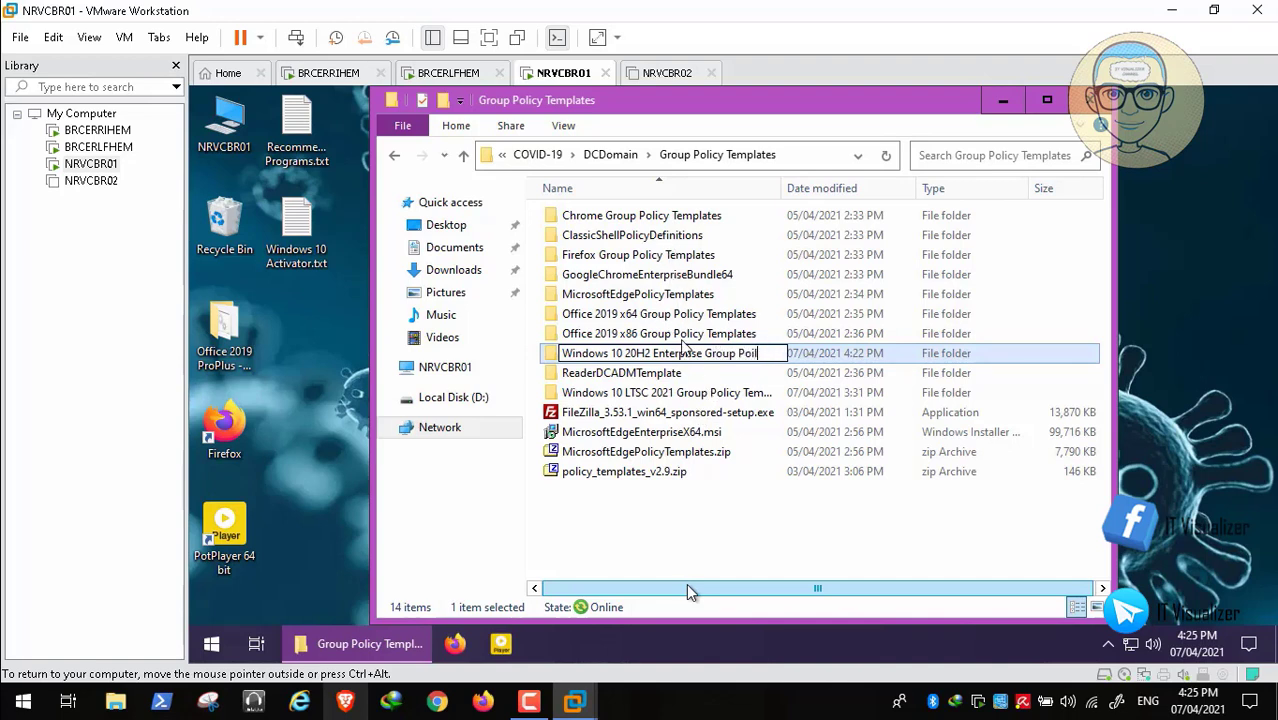
key(BackSpace)
text(licy Templates)
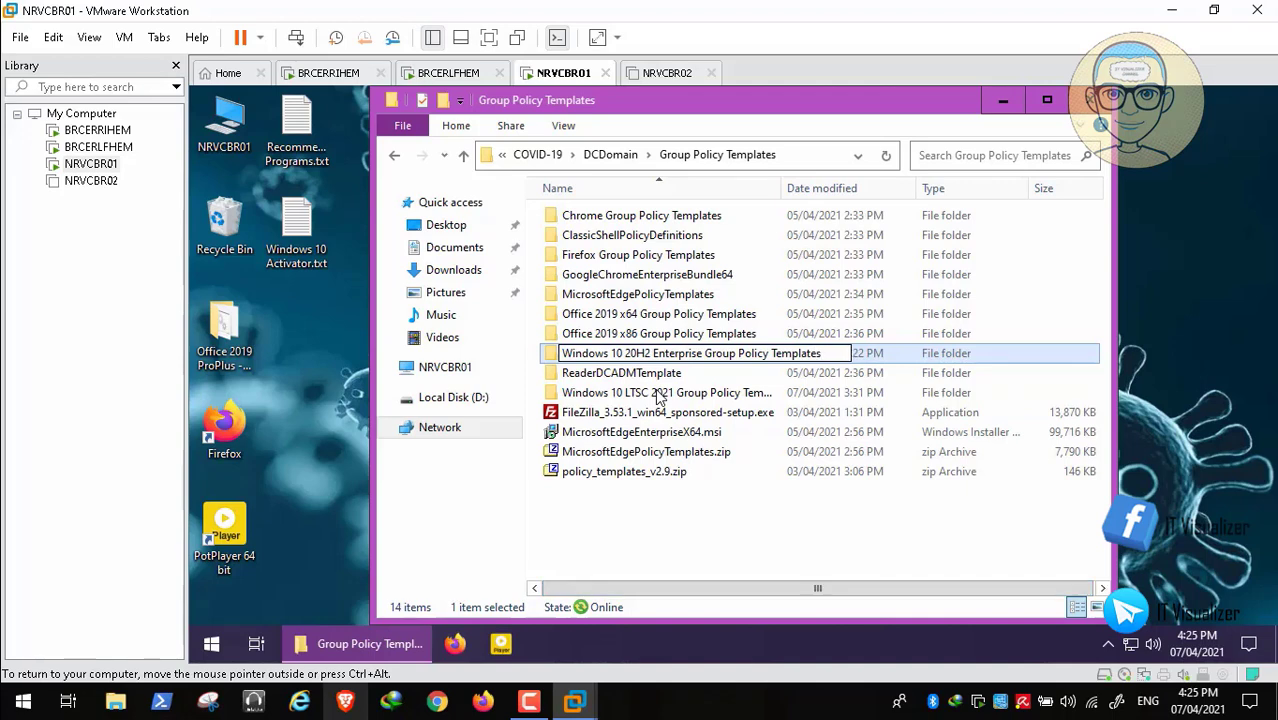
key(Return)
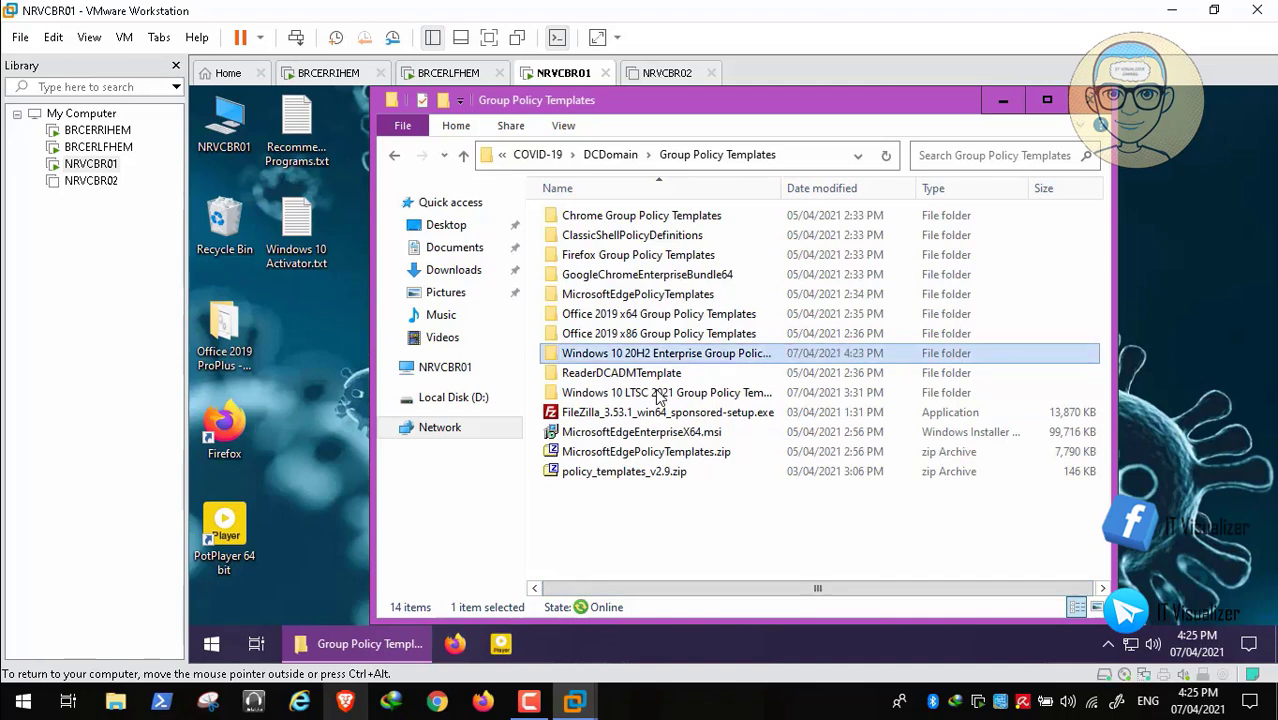
- Bring up the guest's Win+X quick menu to reach Run
key(F5)
key(super)
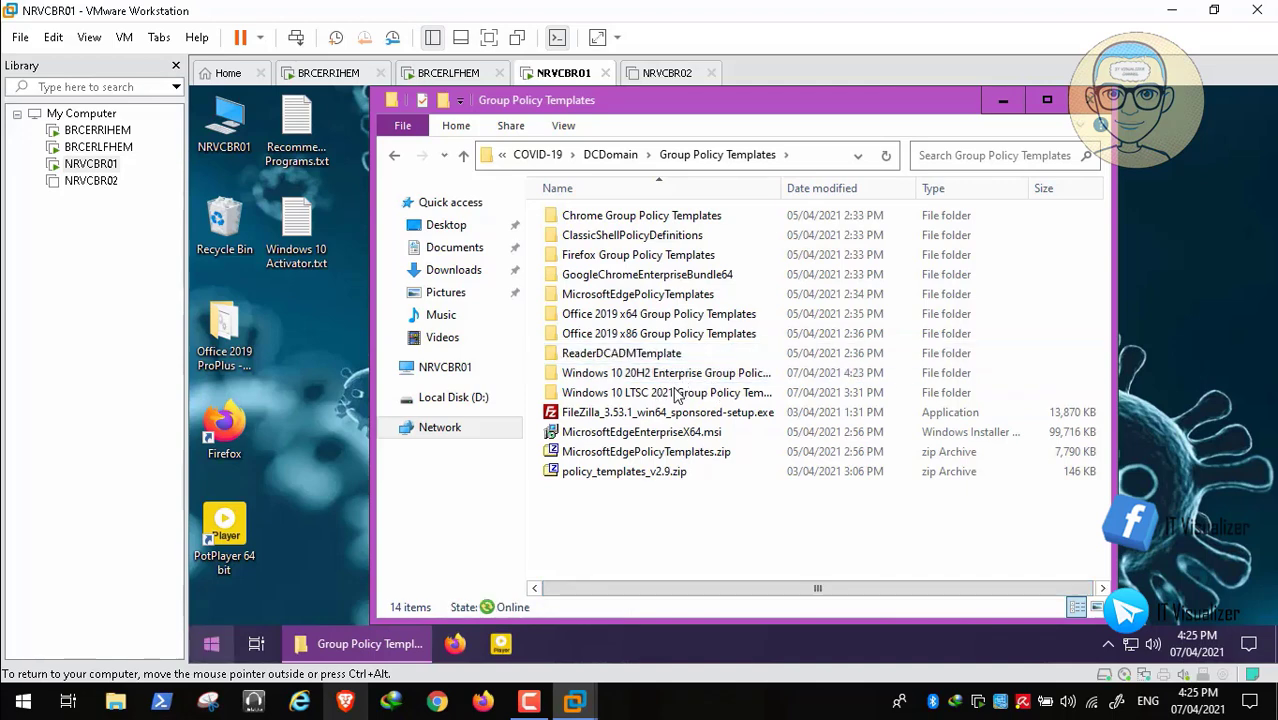
key(super+x)
- Open the \\brcerrihem server's shares from Run, correcting the server name
key(r)
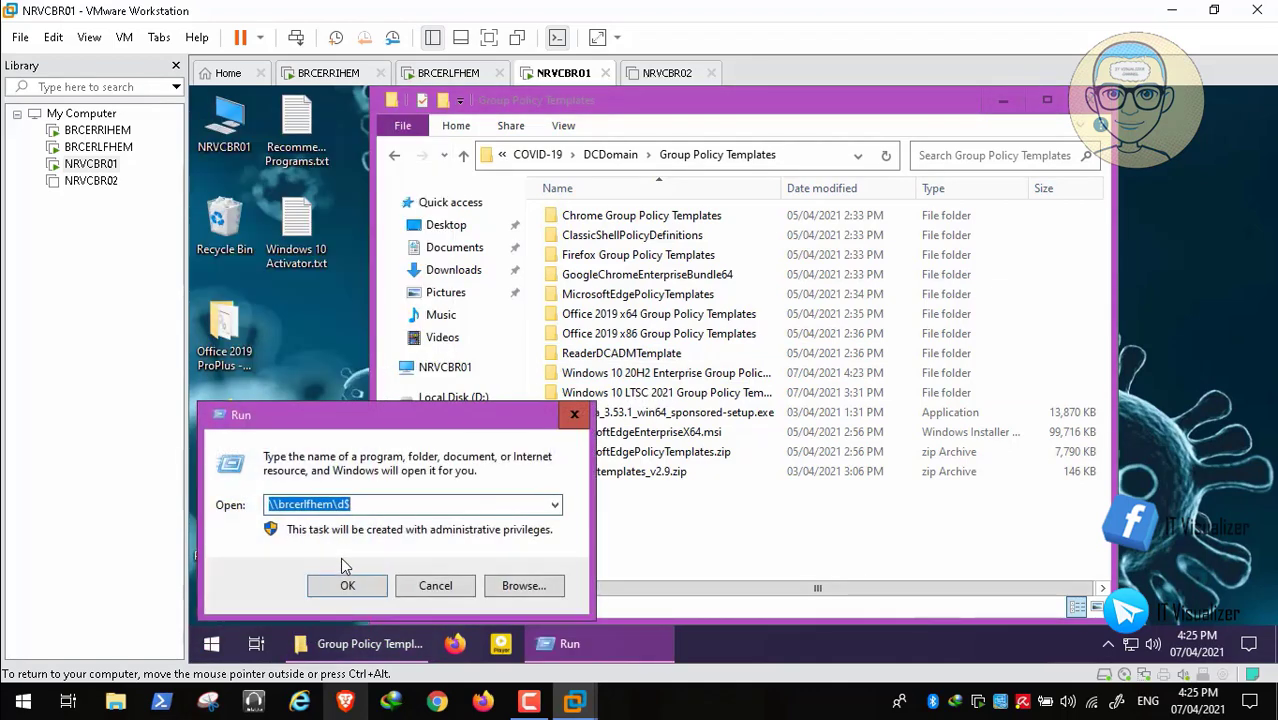
click(307, 504)
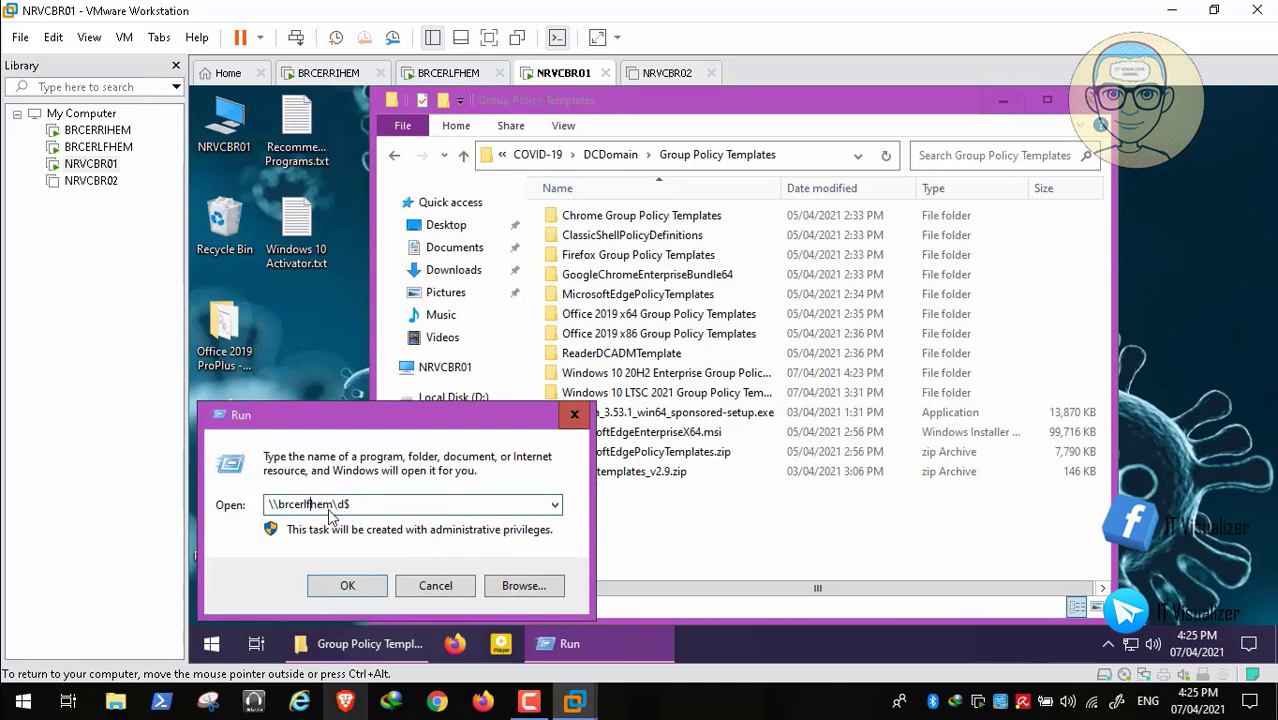
key(BackSpace)
key(BackSpace)
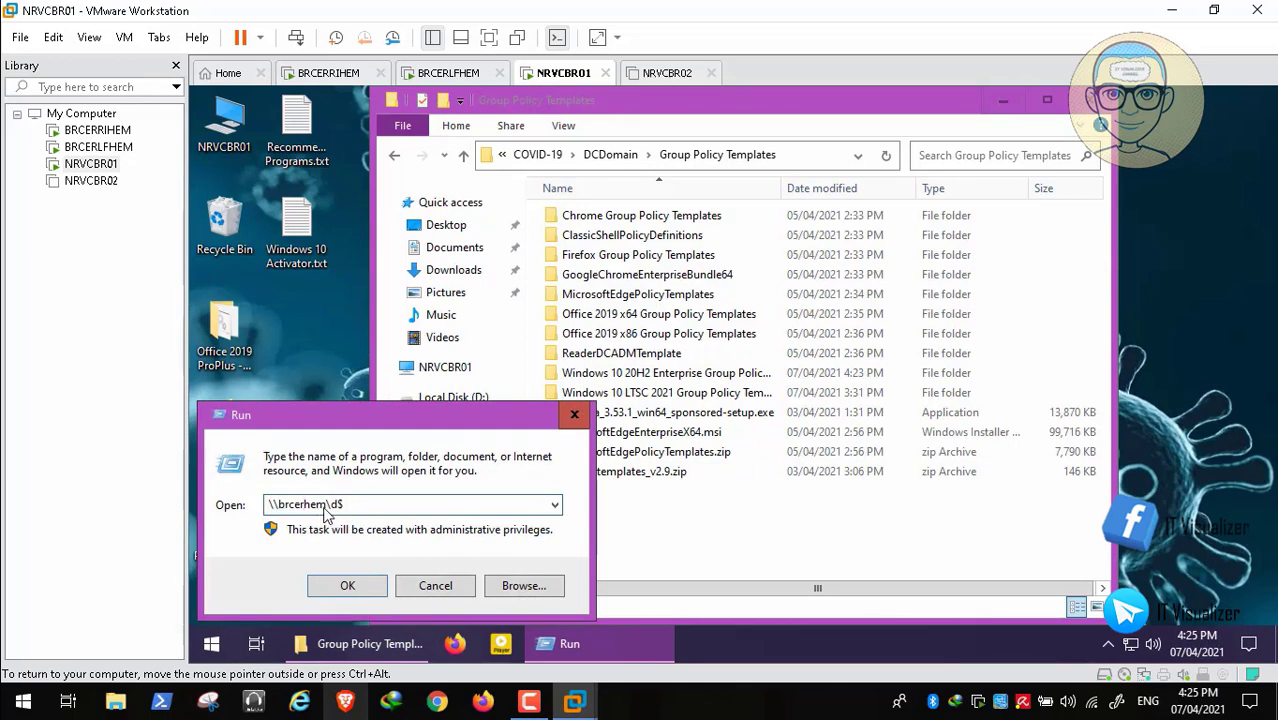
text(ri)
key(Return)
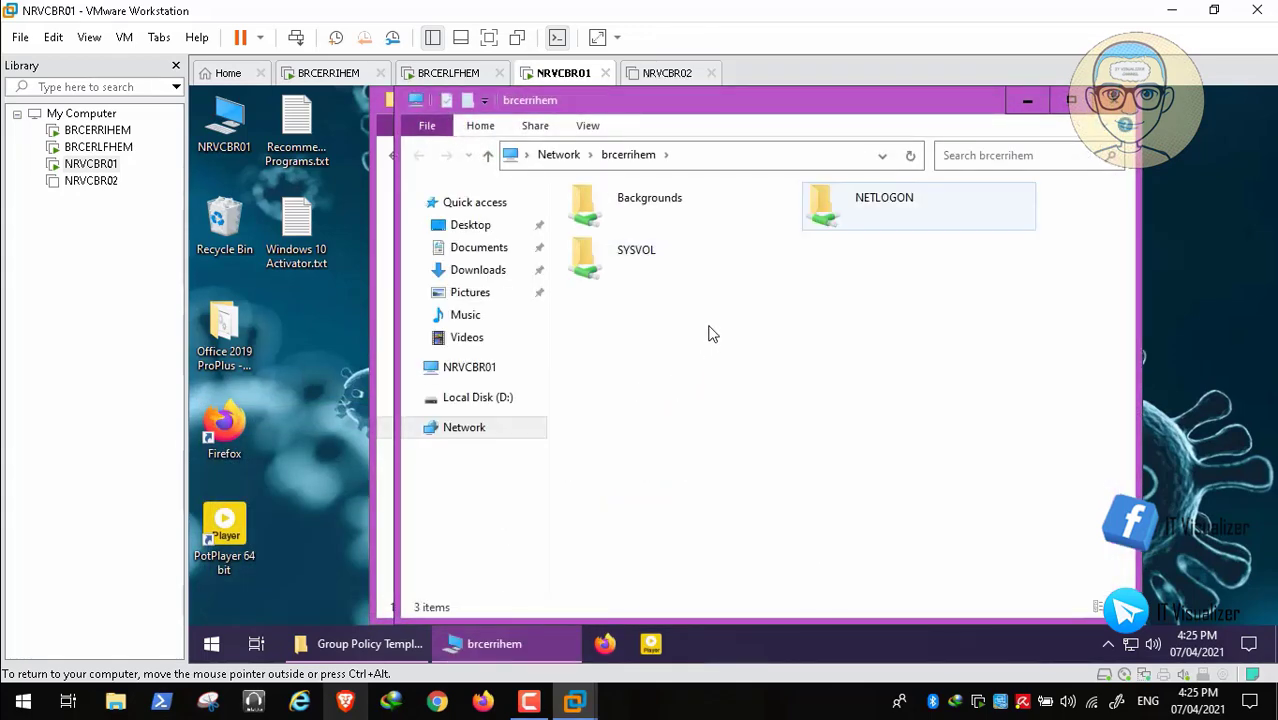
- Open SYSVOL\PatientZero.internal\Policies\PolicyDefinitions, then minimise that window
double_click(636, 258)
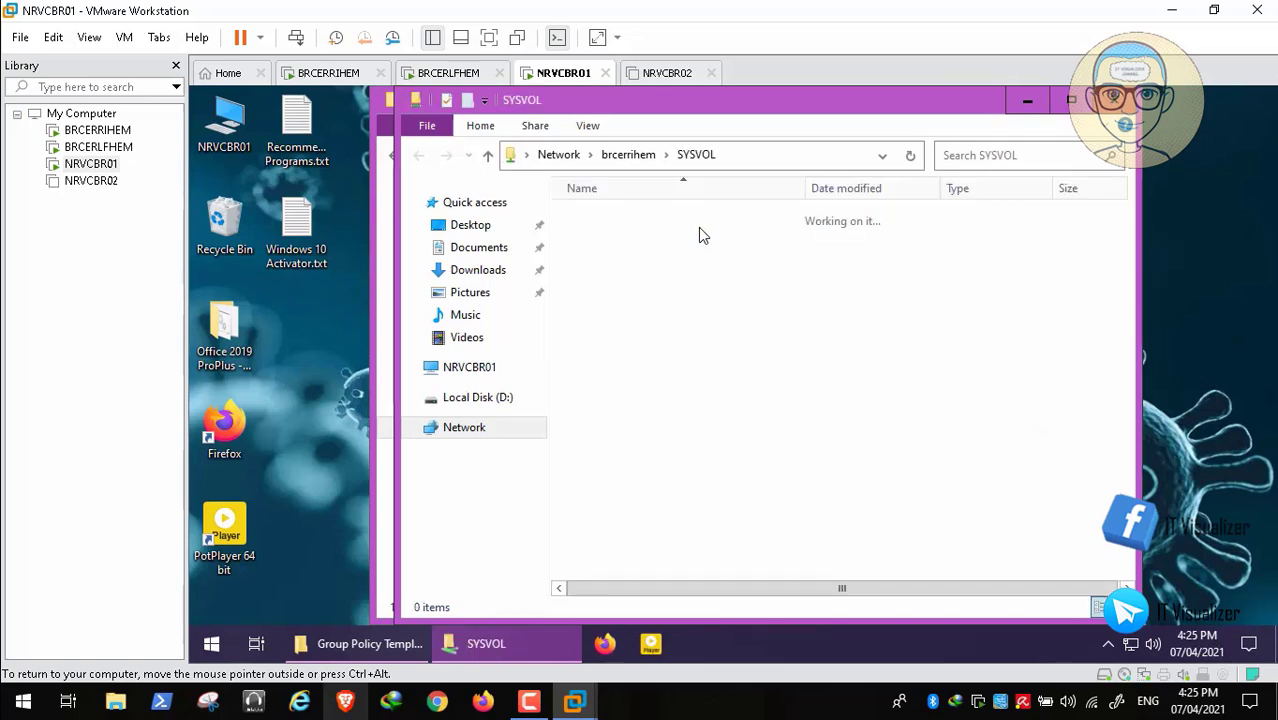
double_click(648, 225)
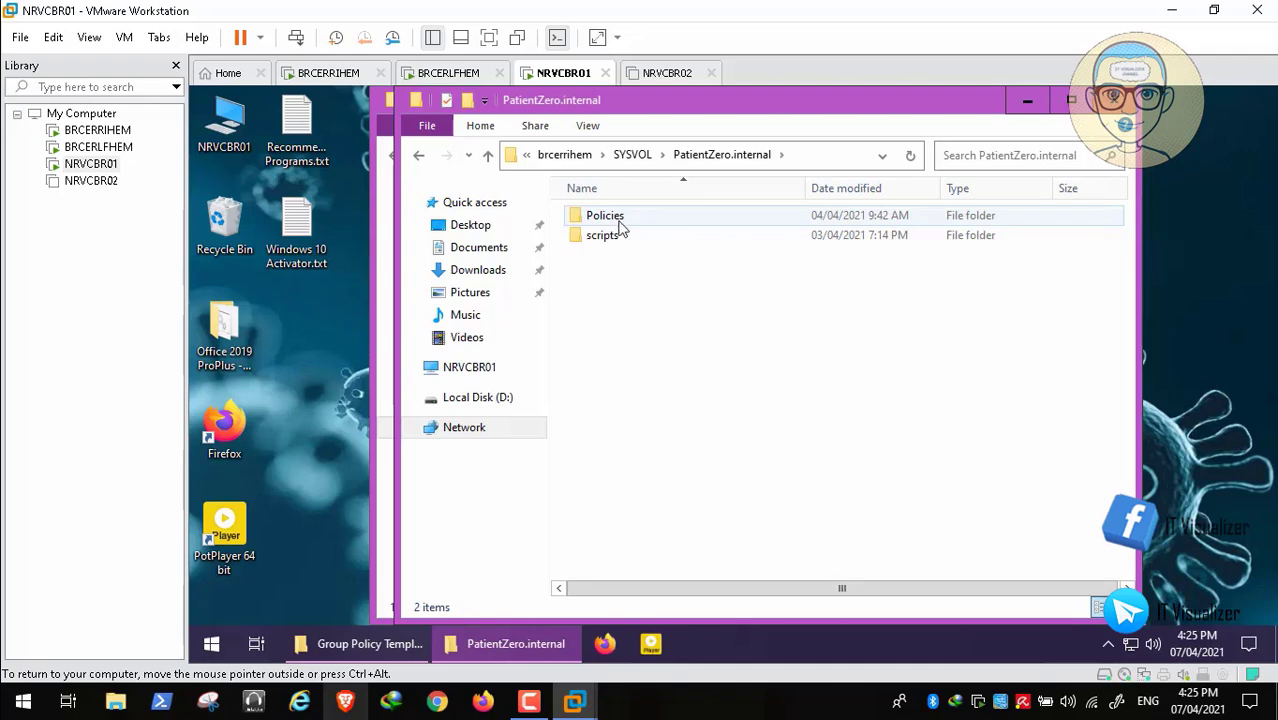
double_click(619, 224)
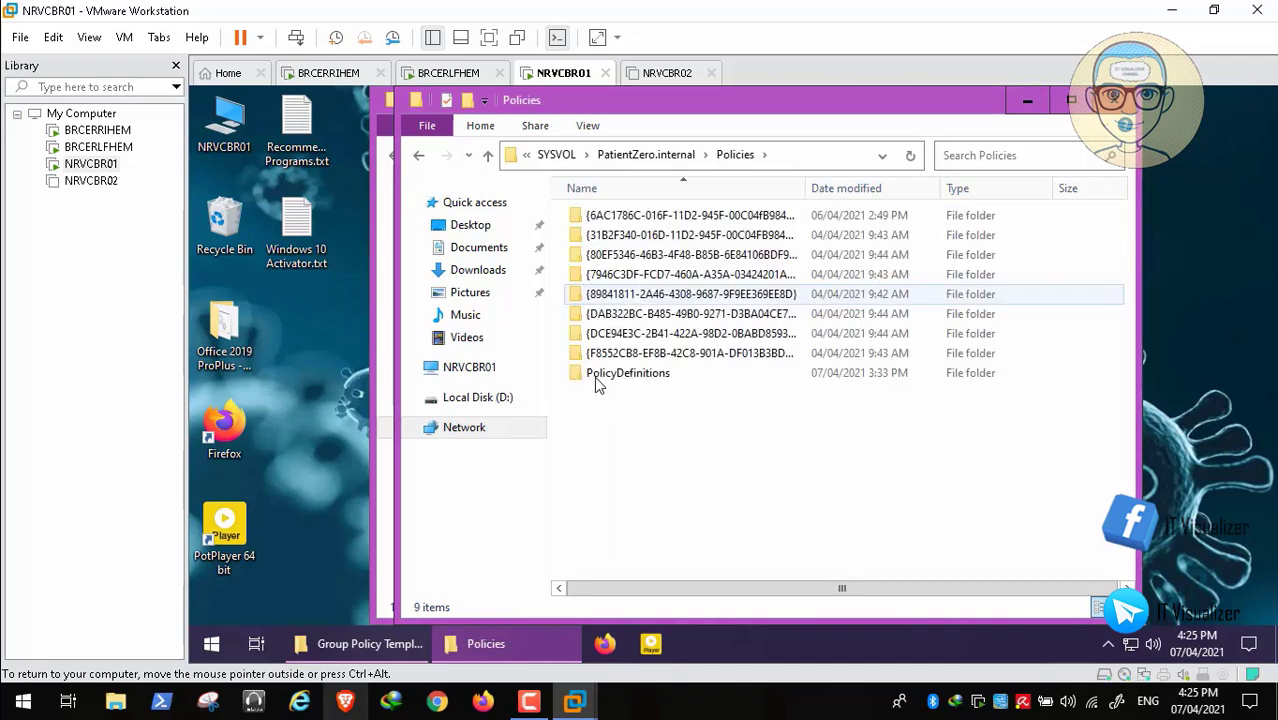
double_click(628, 374)
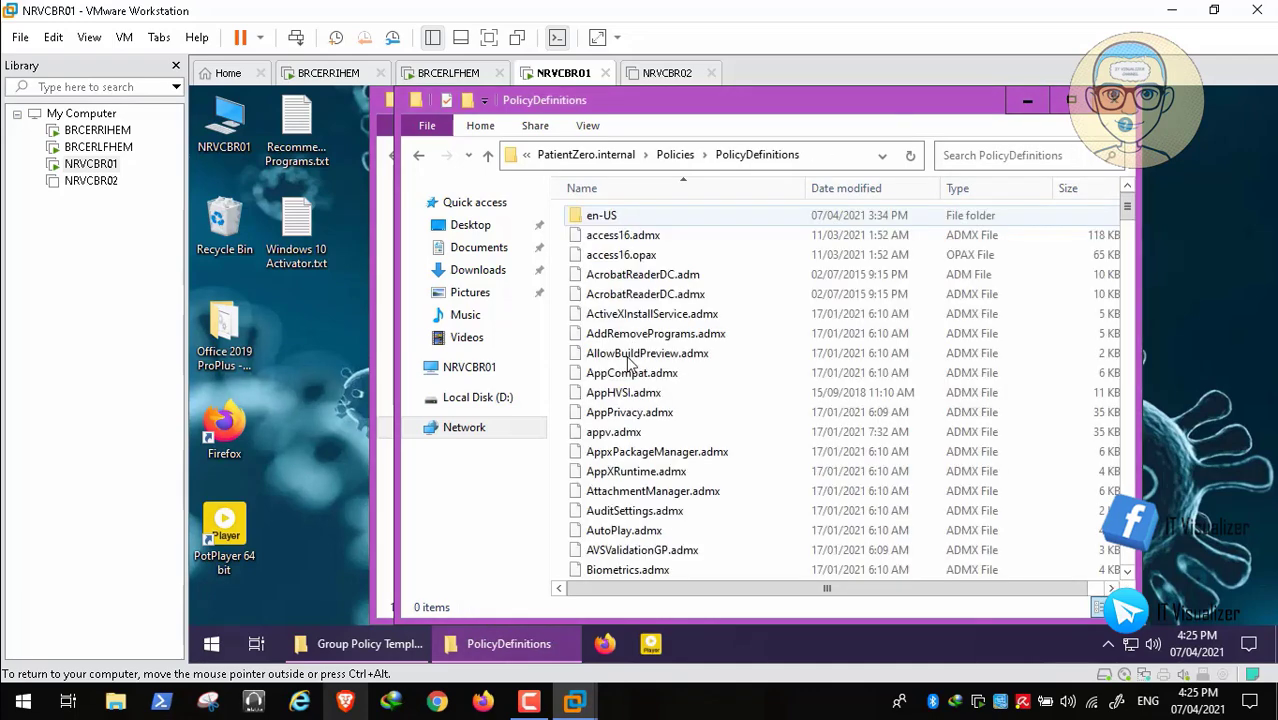
click(1027, 100)
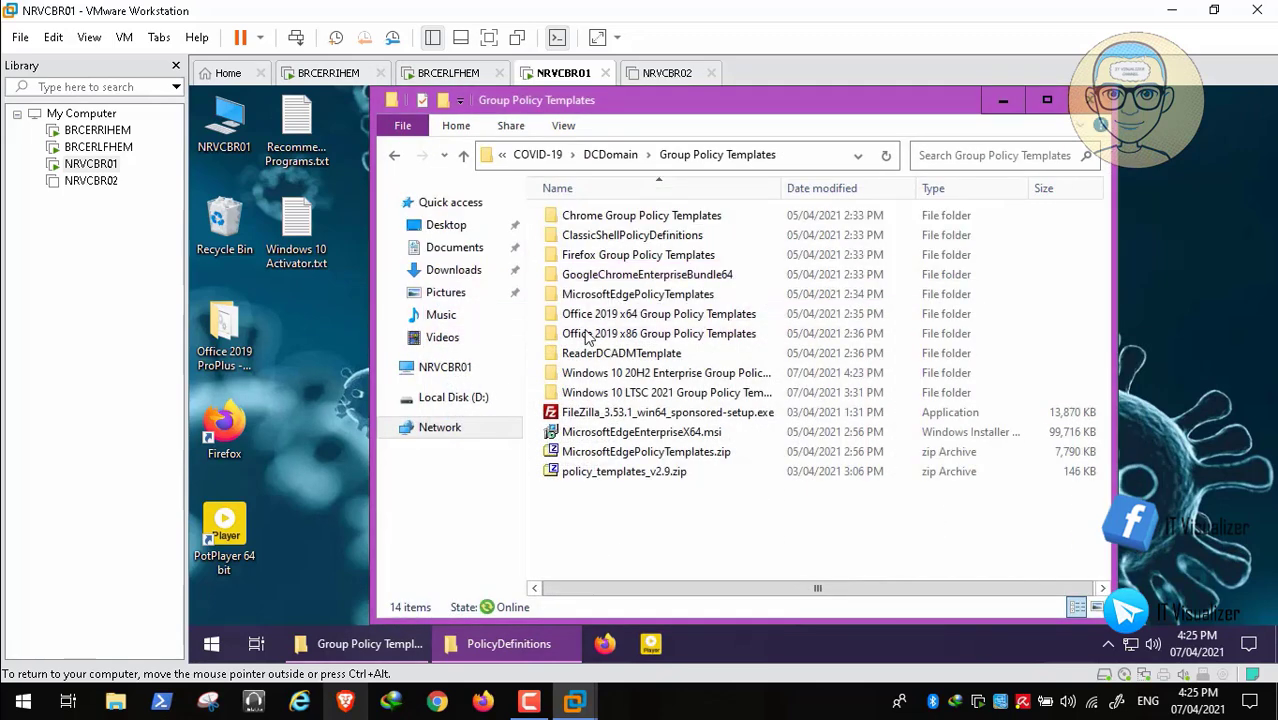
- Copy all 209 ADMX files from the Windows 10 20H2 templates folder to SYSVOL PolicyDefinitions' window
double_click(600, 372)
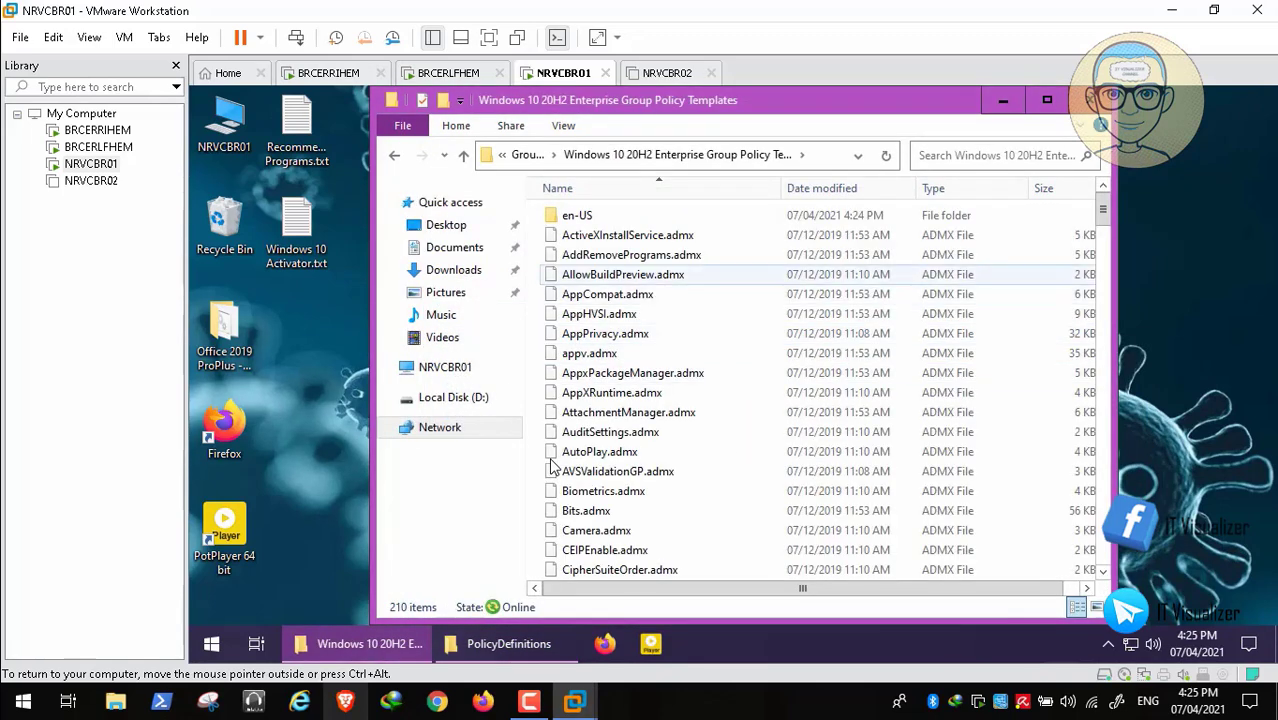
click(627, 235)
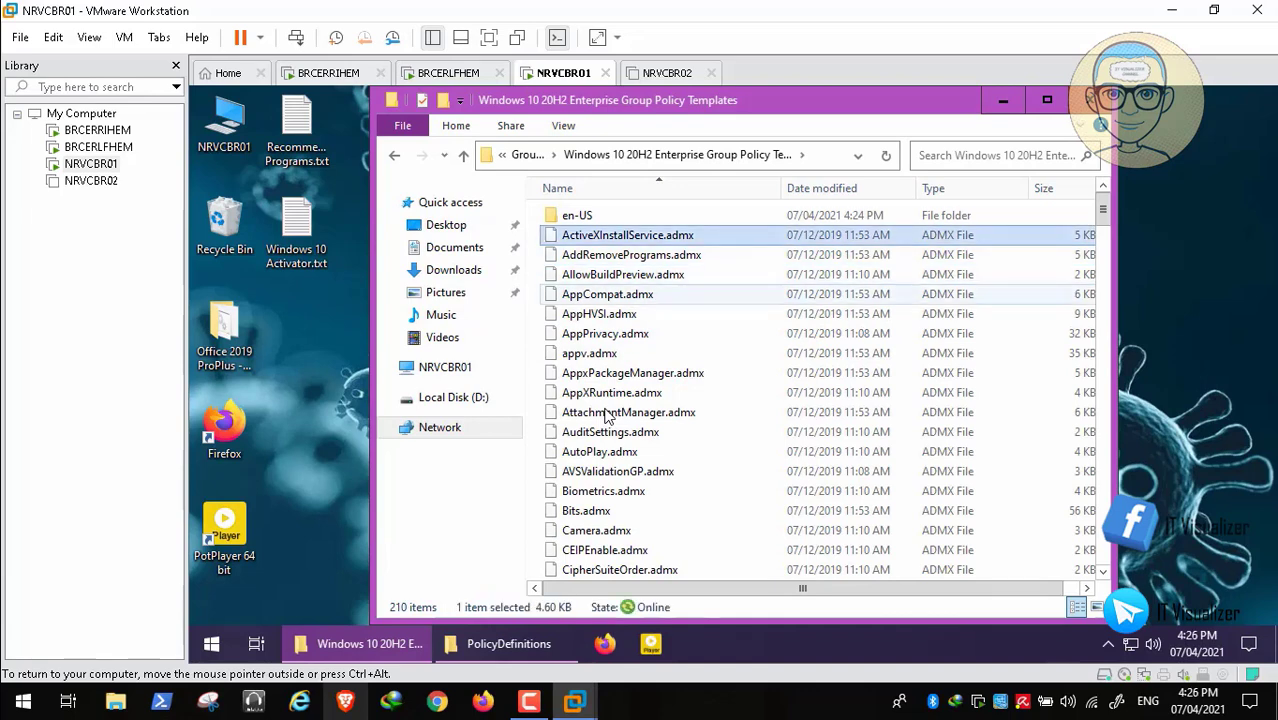
scroll(605, 415, down, 20)
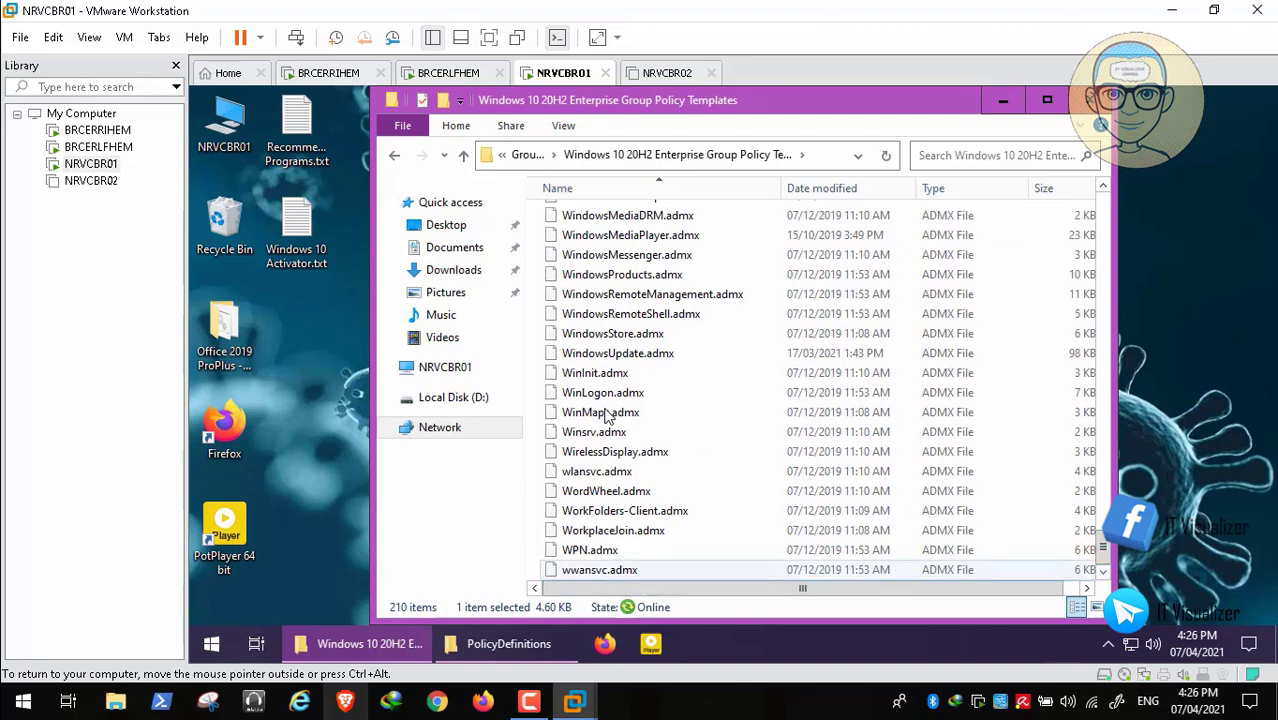
key(shift+End)
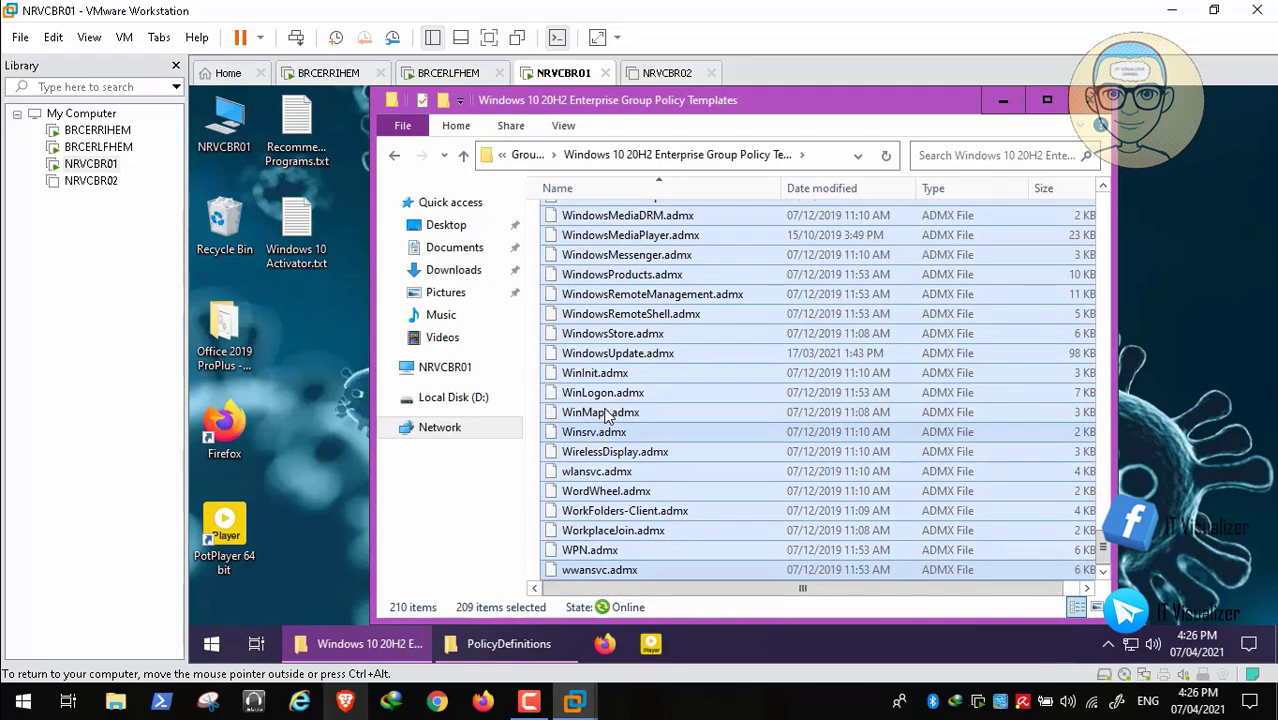
right_click(606, 416)
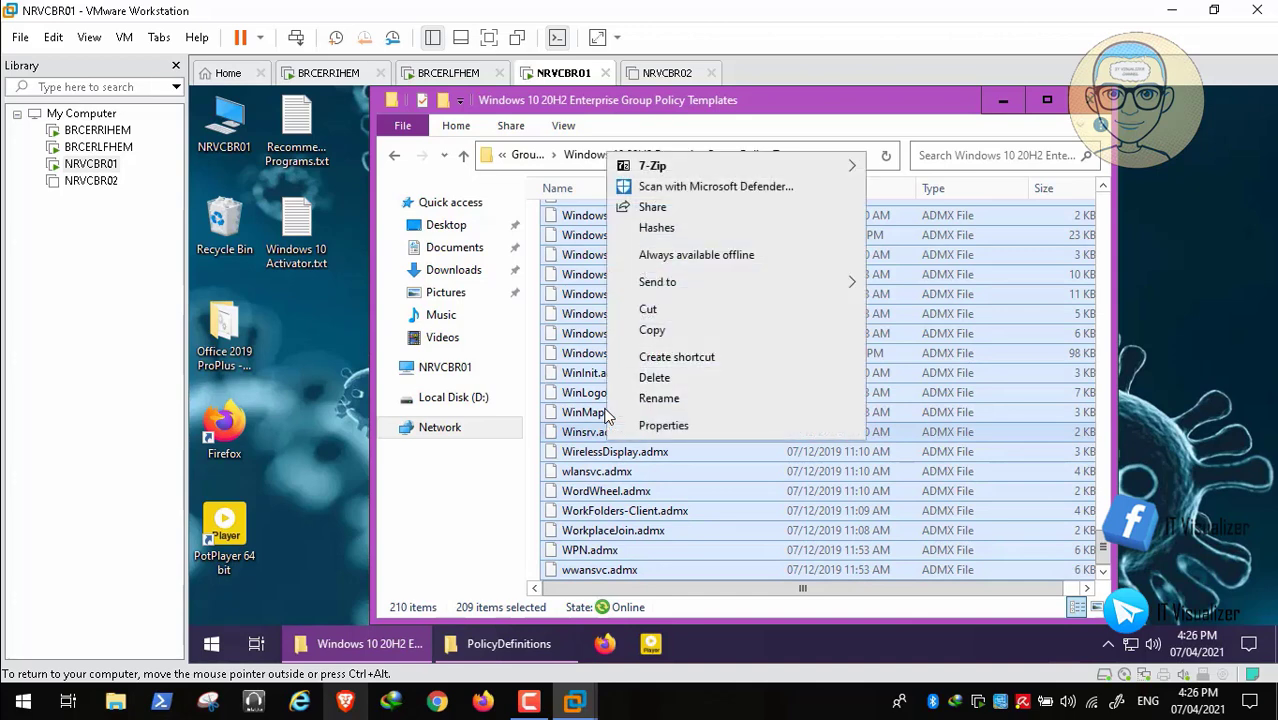
key(c)
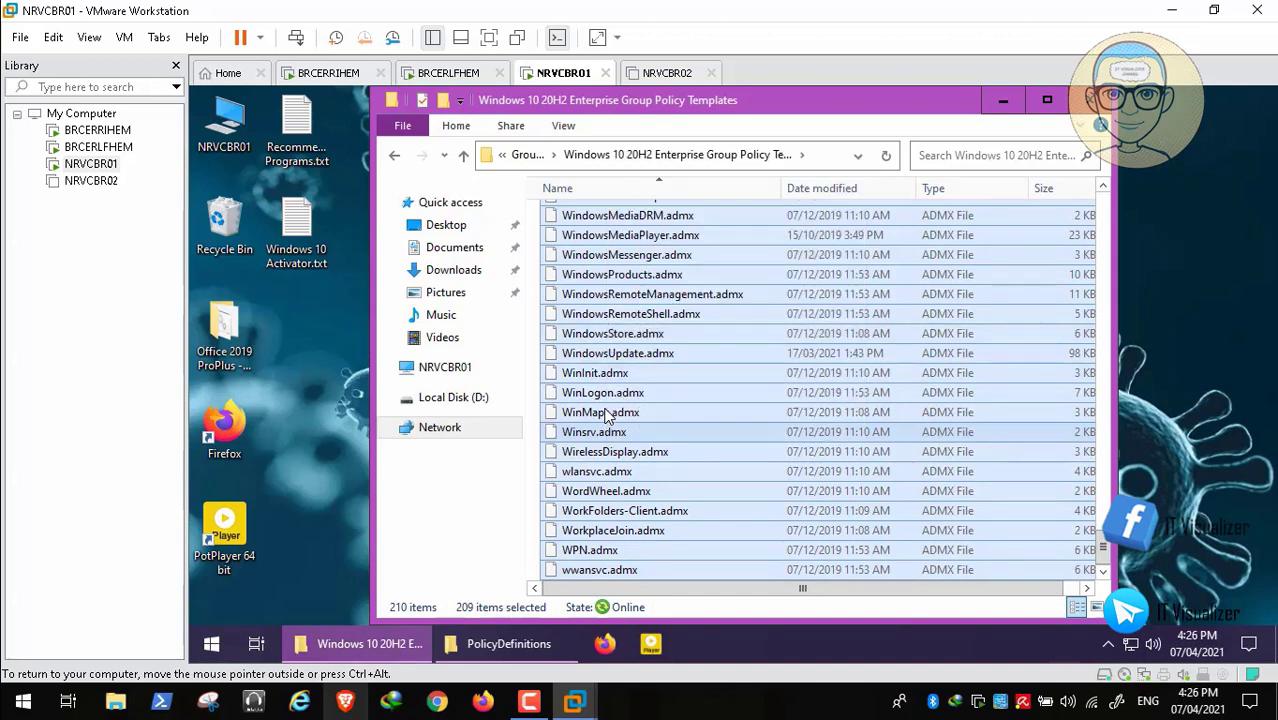
mouse_move(508, 644)
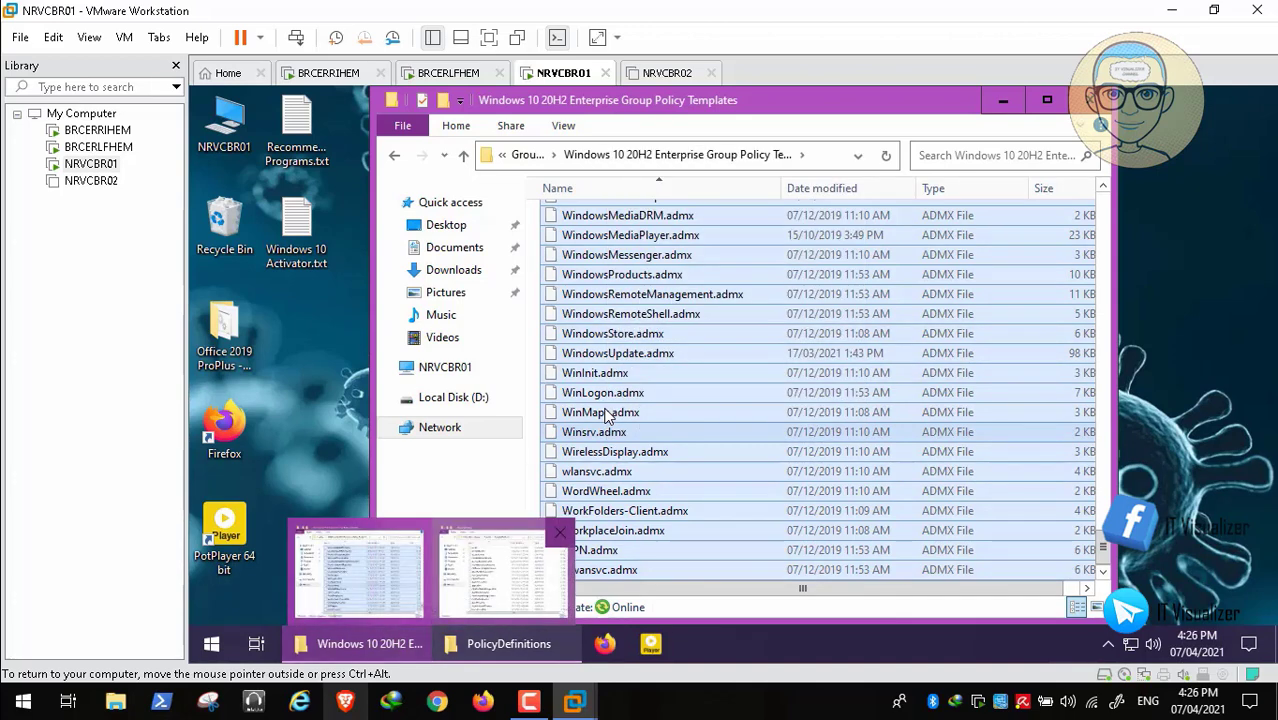
click(508, 644)
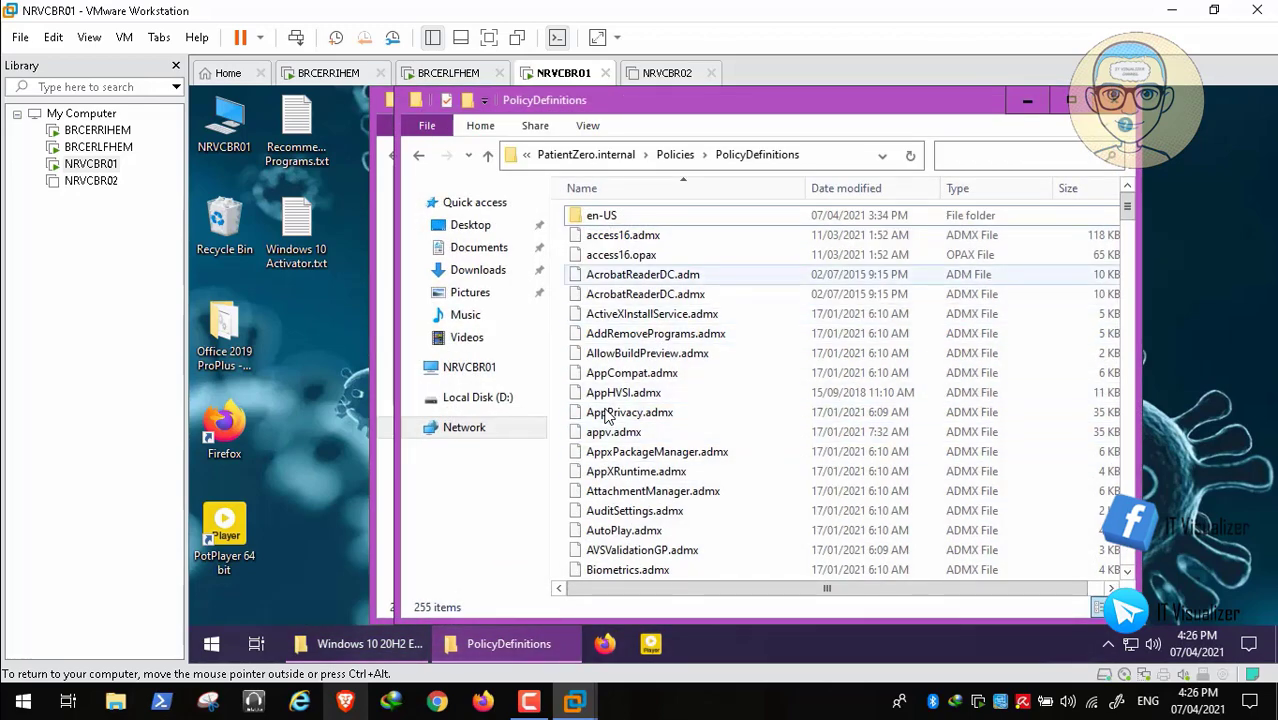
- Paste the ADMX files into SYSVOL PolicyDefinitions, replacing the 208 same-named files
right_click(765, 272)
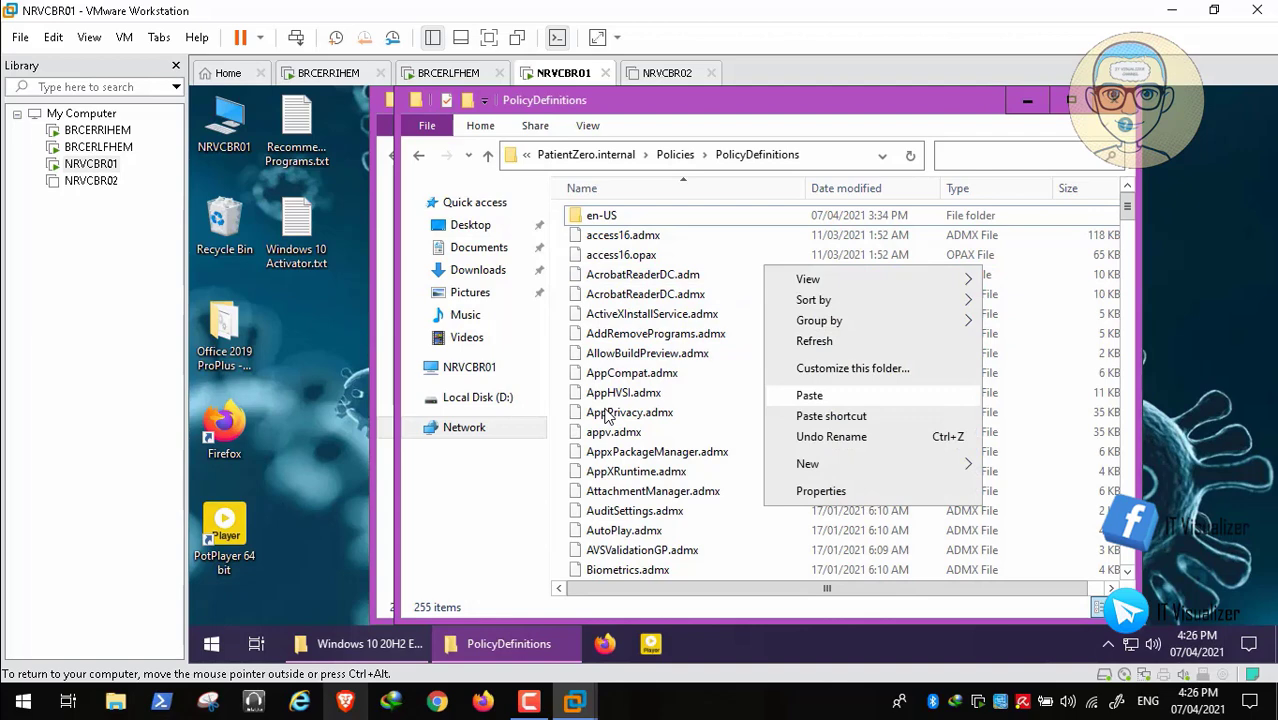
click(810, 396)
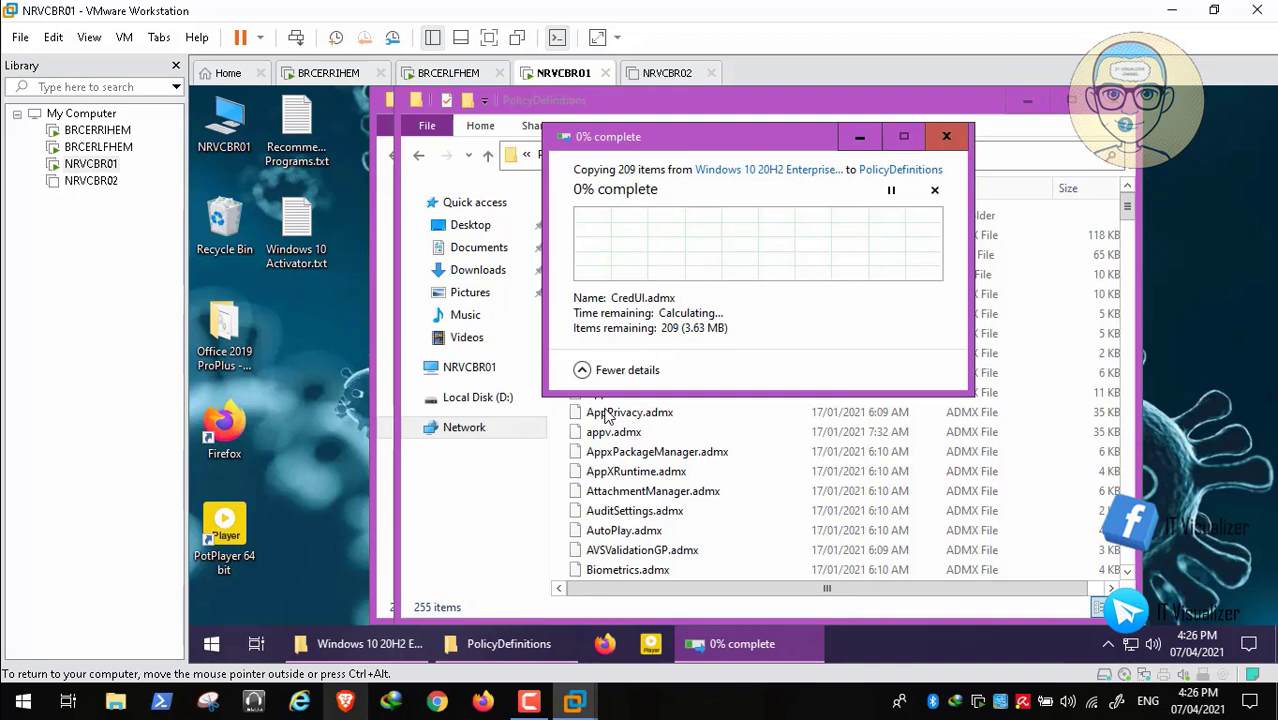
mouse_move(742, 656)
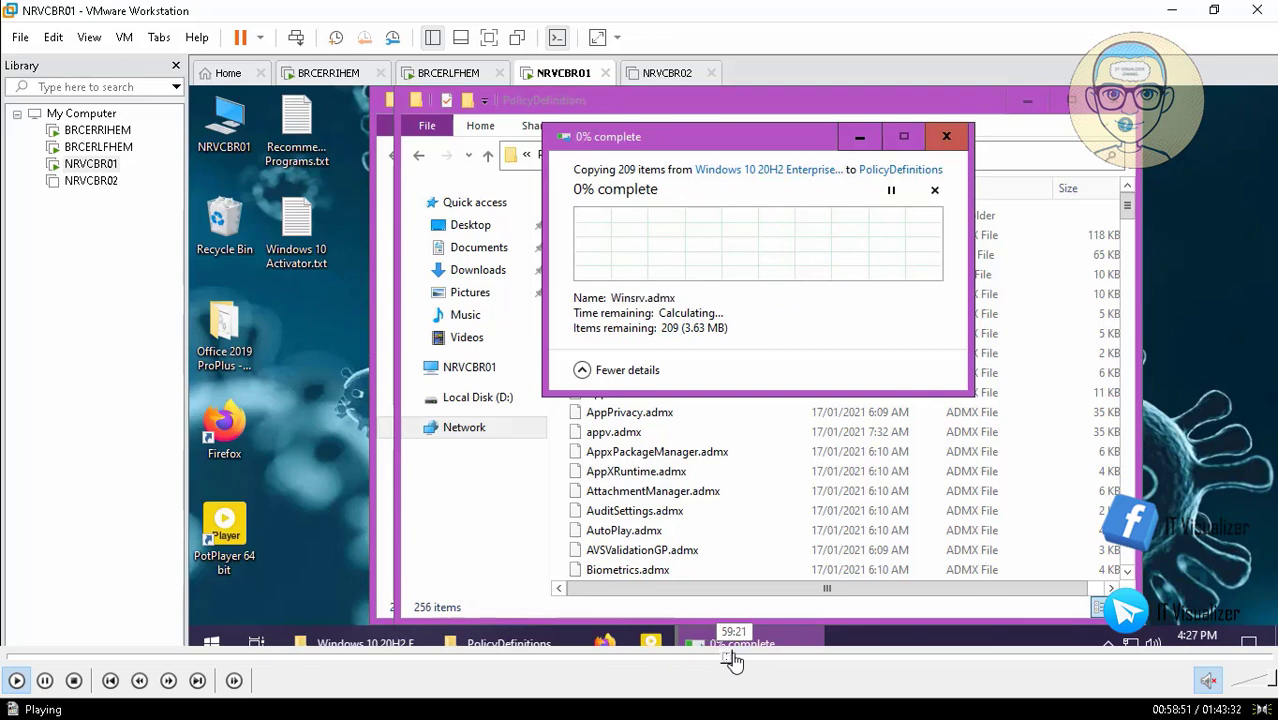
click(732, 657)
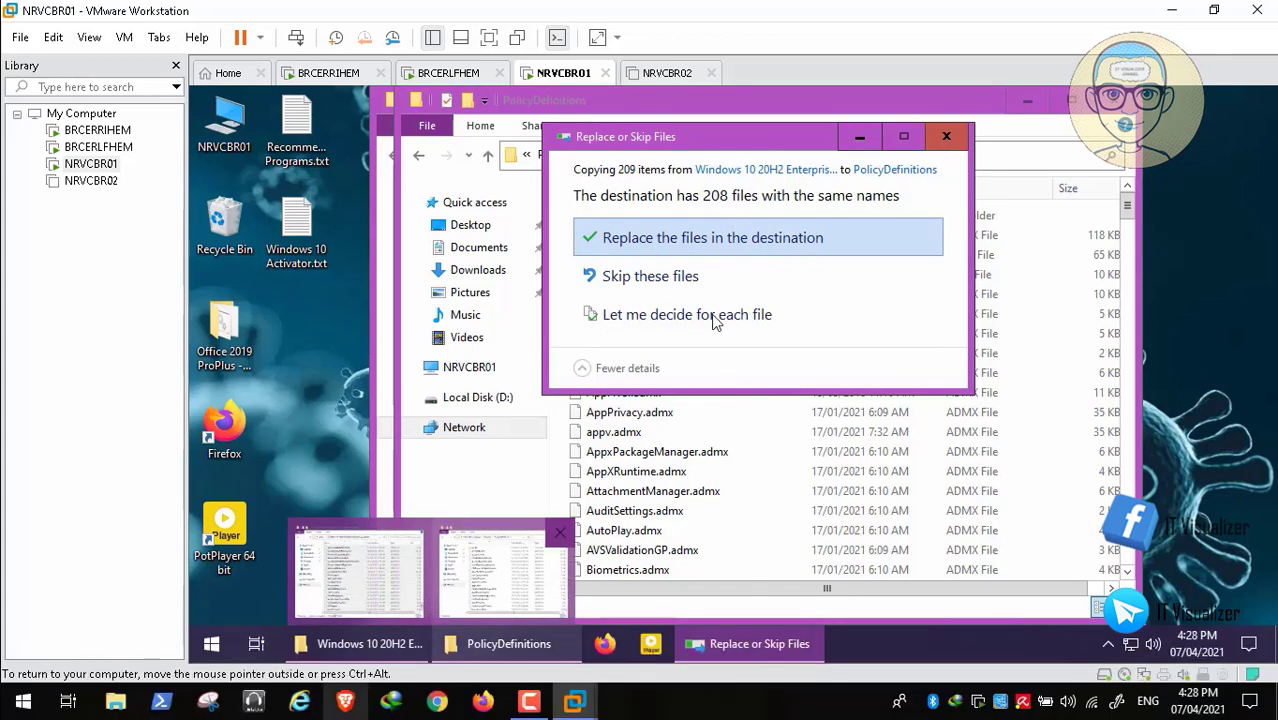
click(508, 644)
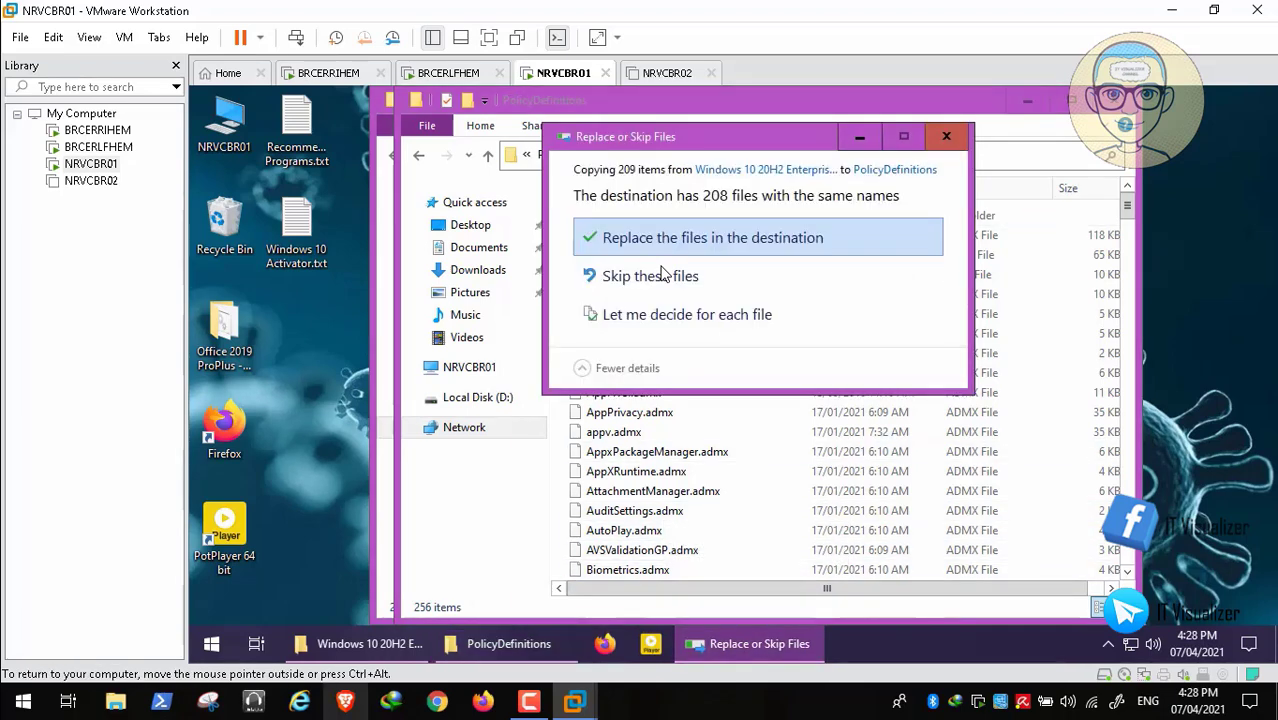
key(Return)
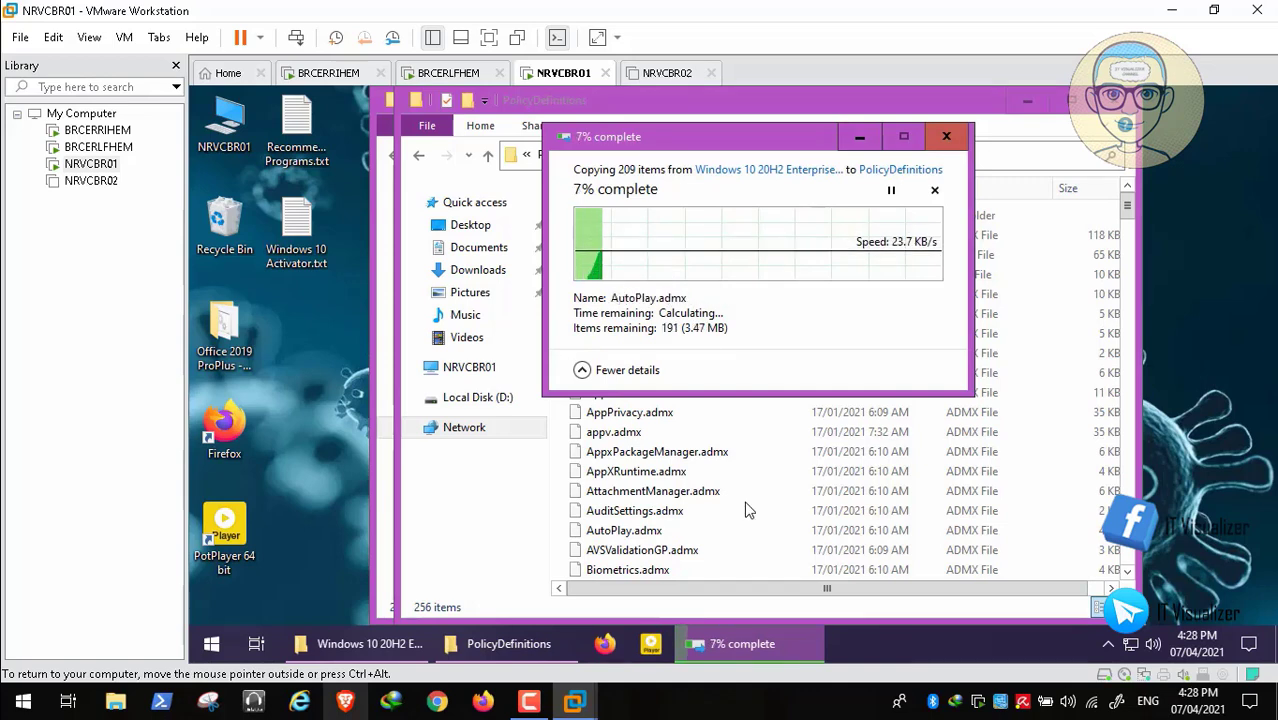
mouse_move(725, 690)
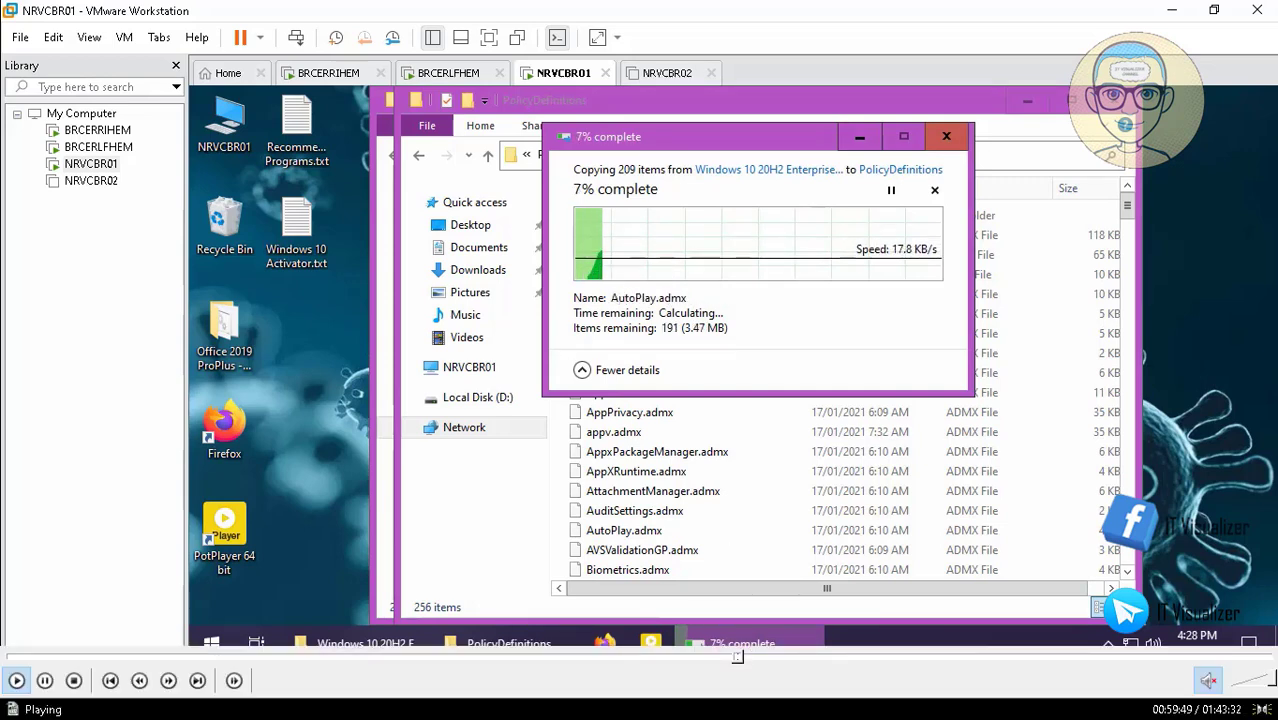
click(746, 663)
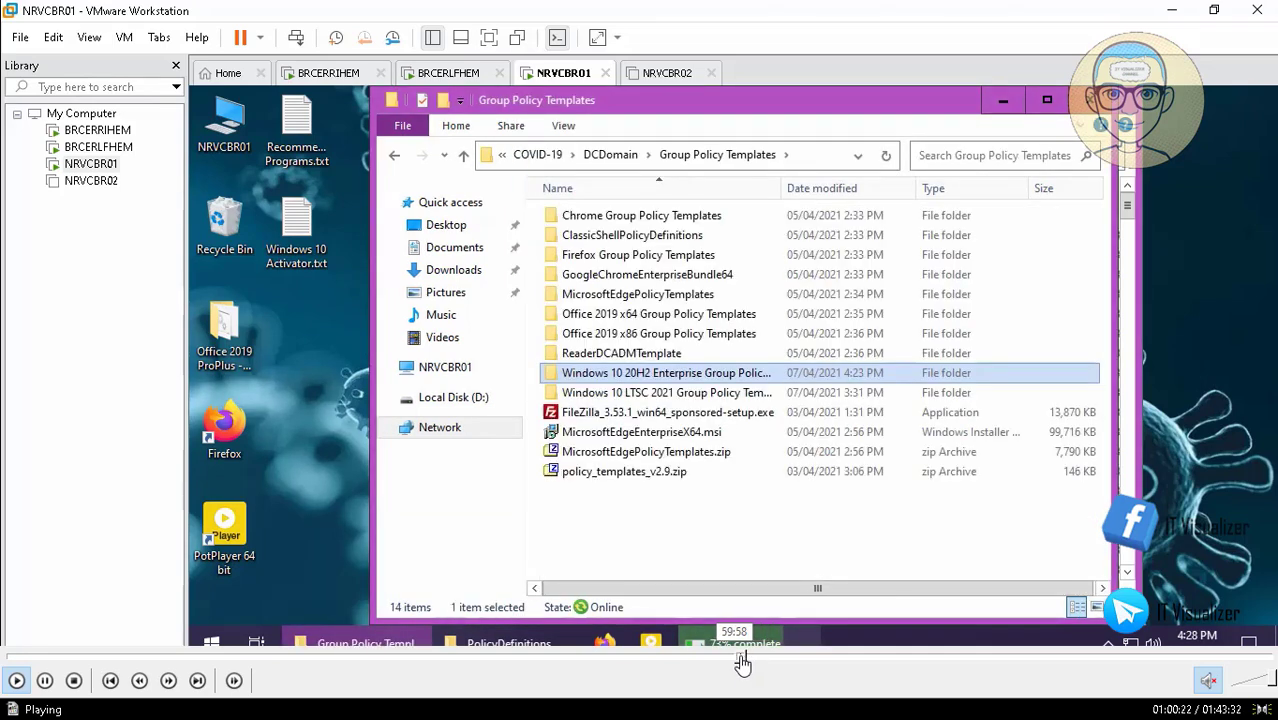
click(742, 663)
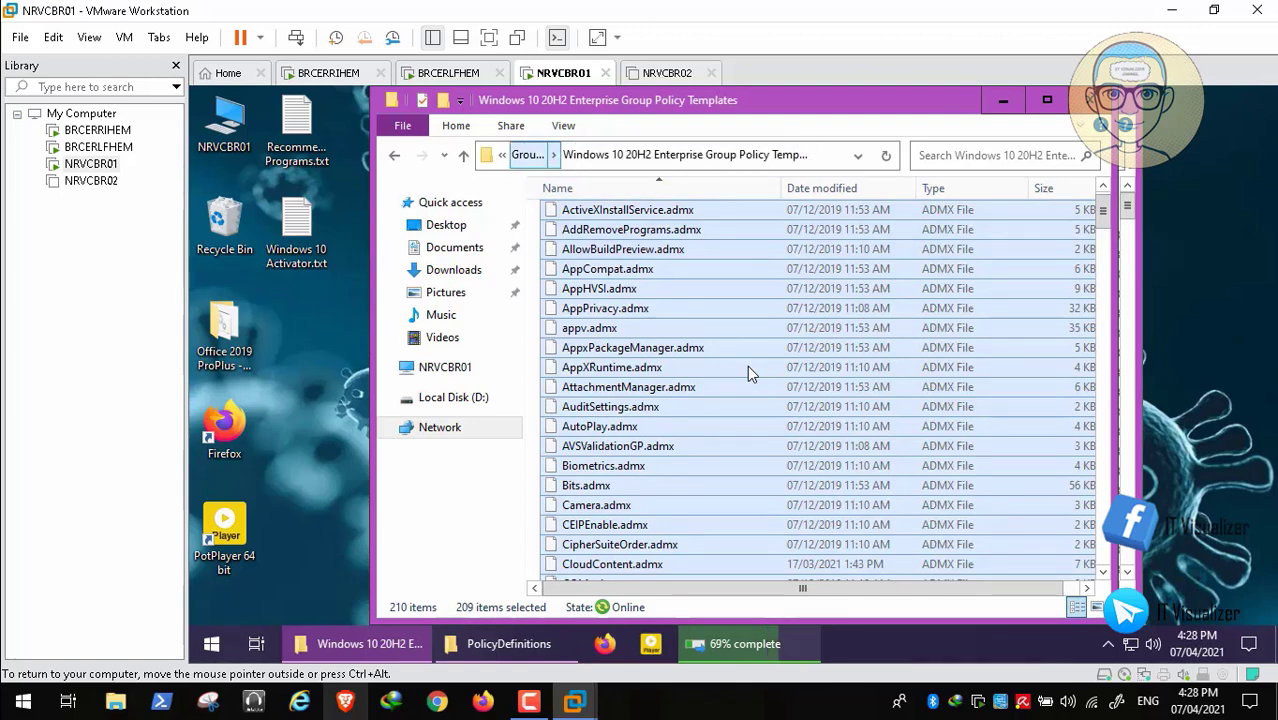
- Return to Group Policy Templates and reopen the Windows 10 20H2 templates folder
key(alt+Up)
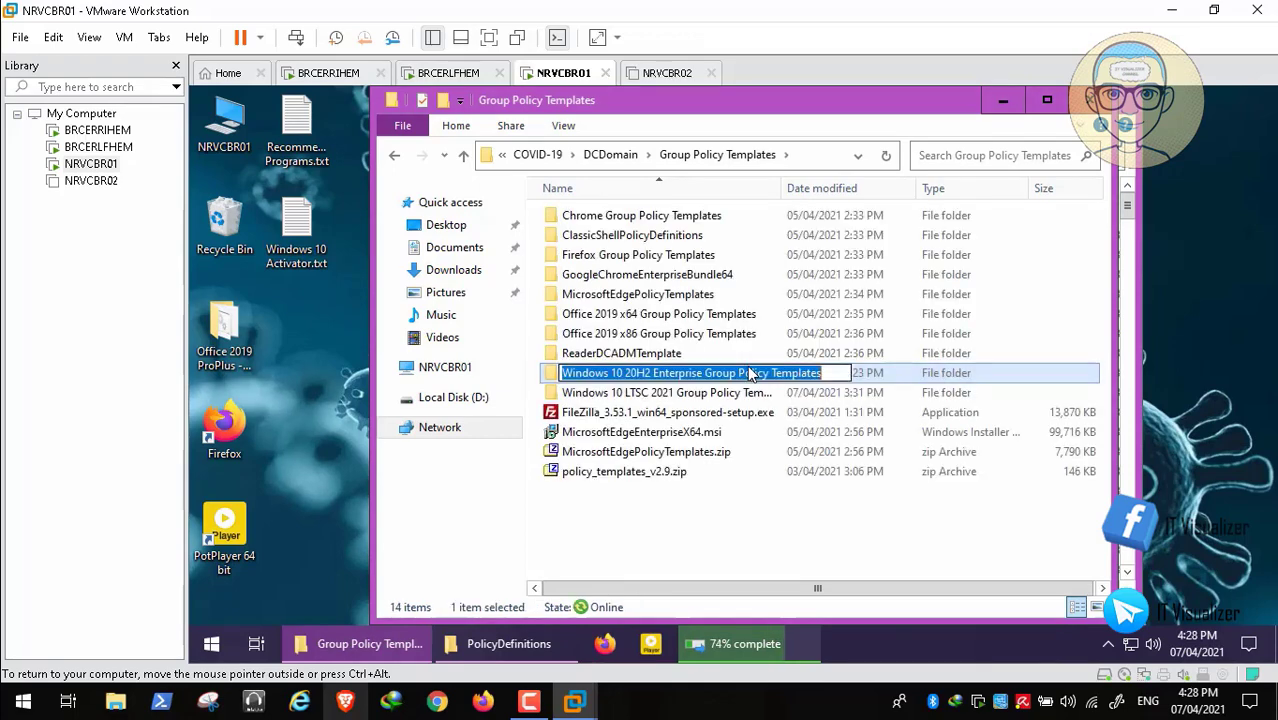
key(Down)
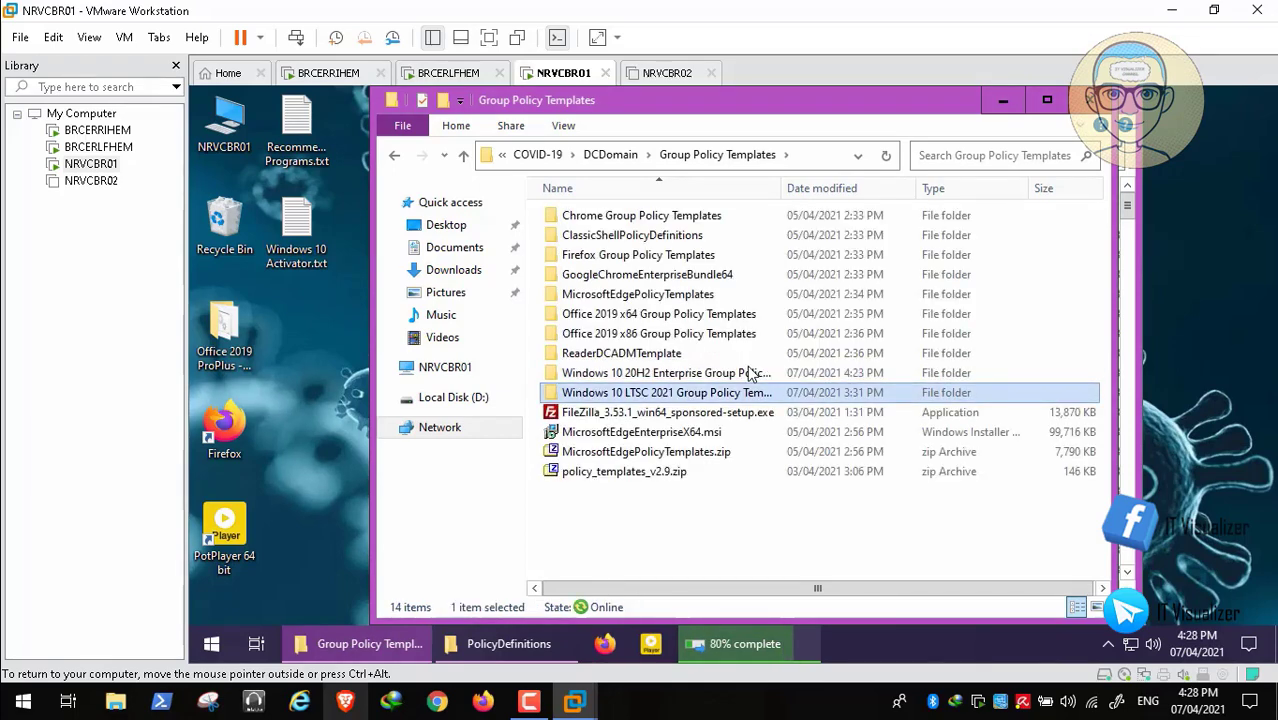
key(Up)
key(Return)
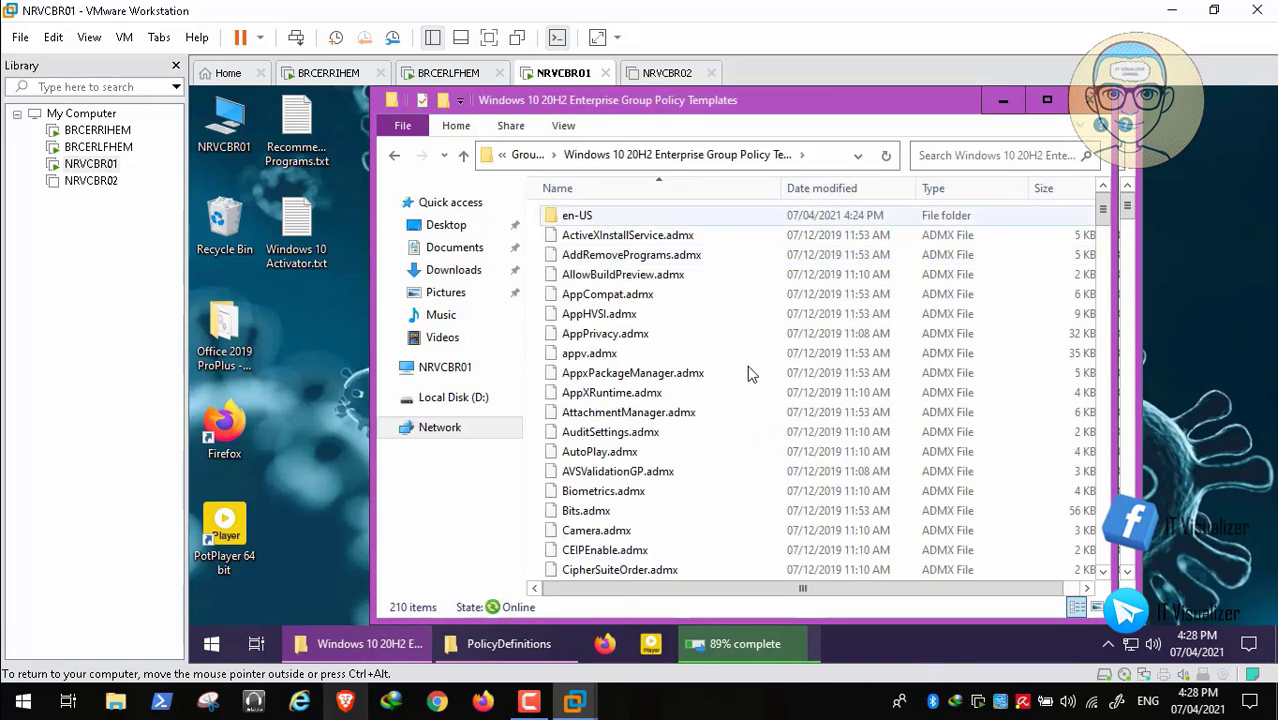
- Copy all 210 ADML files from the 20H2 en-US folder, then close that window
key(Down)
key(Return)
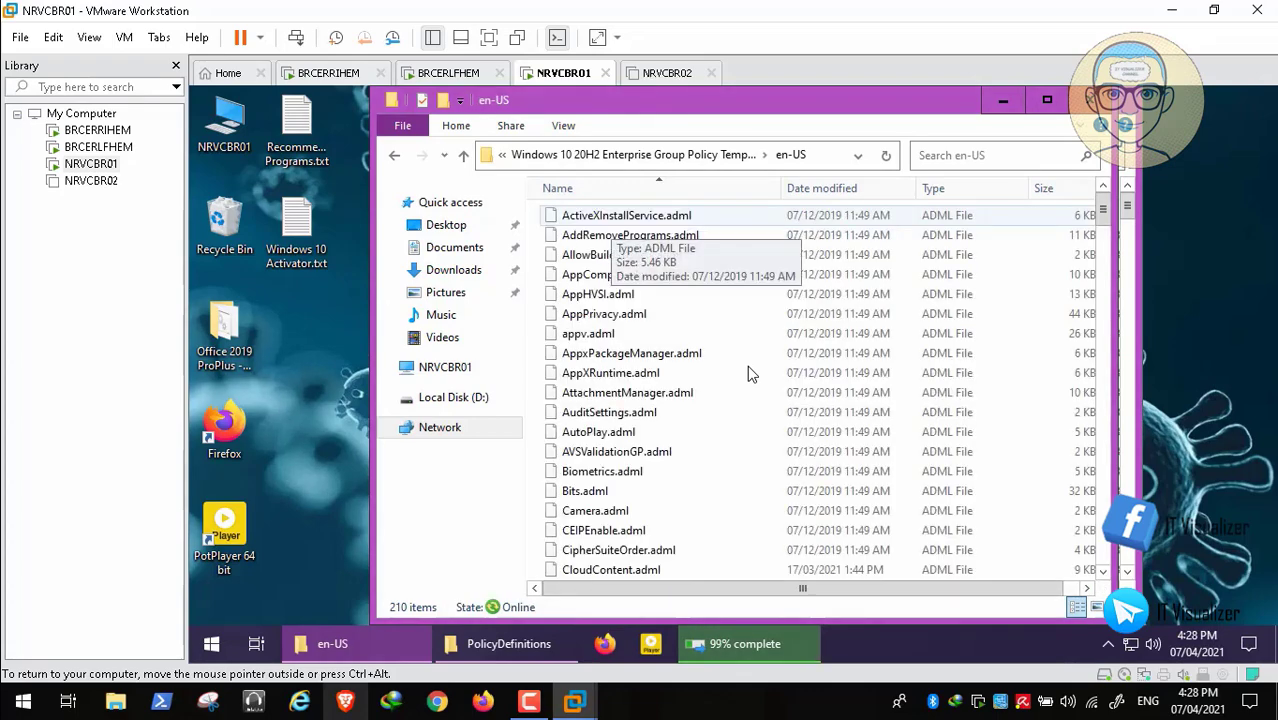
key(Down)
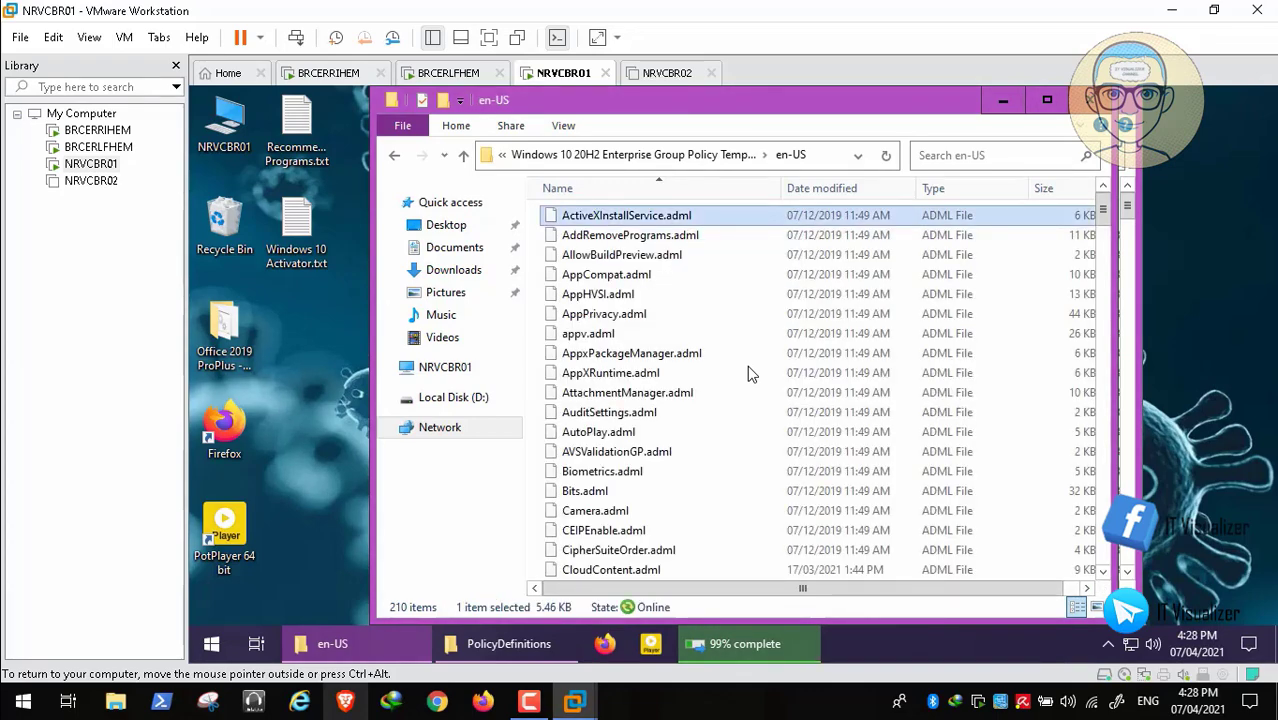
key(ctrl+a)
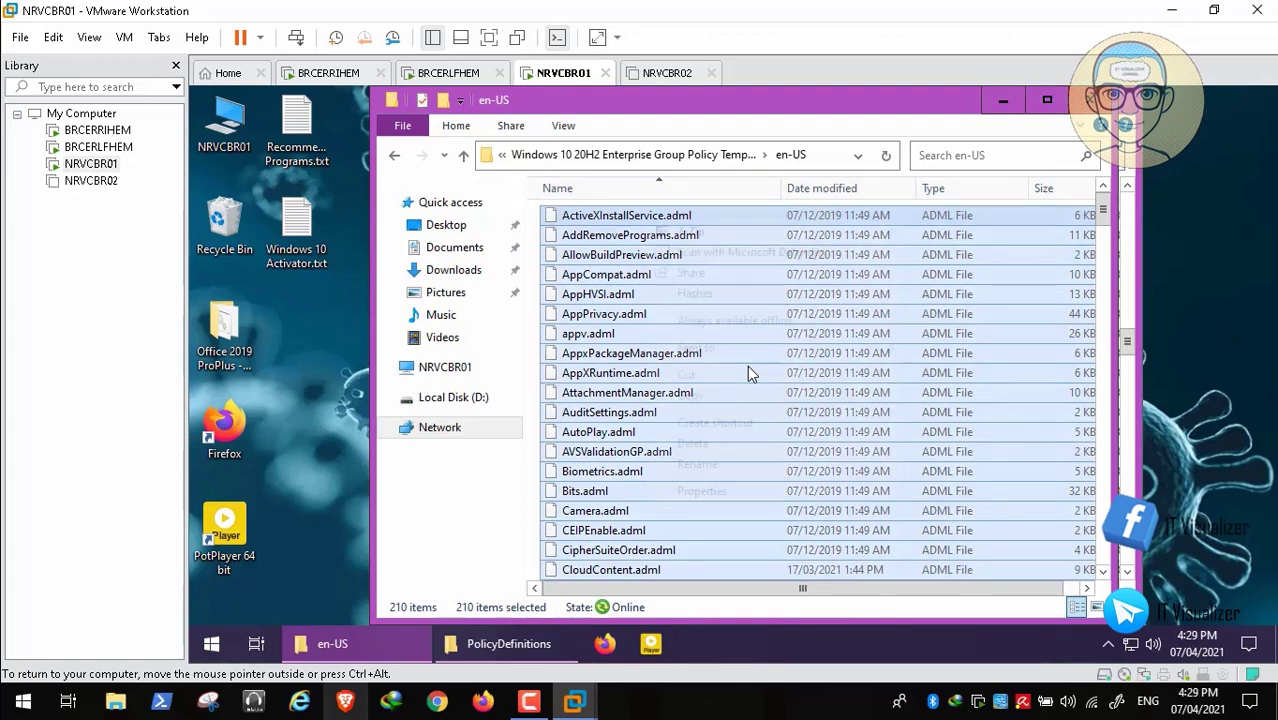
key(shift+F10)
click(691, 396)
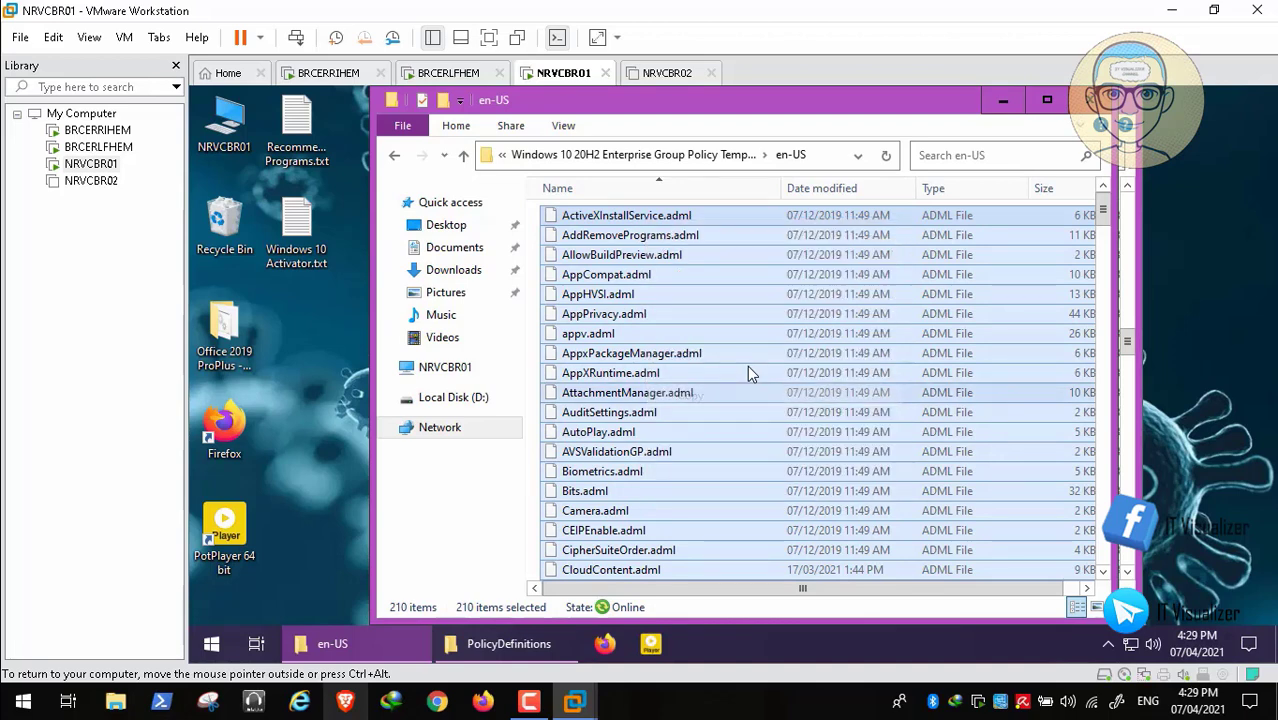
click(1090, 100)
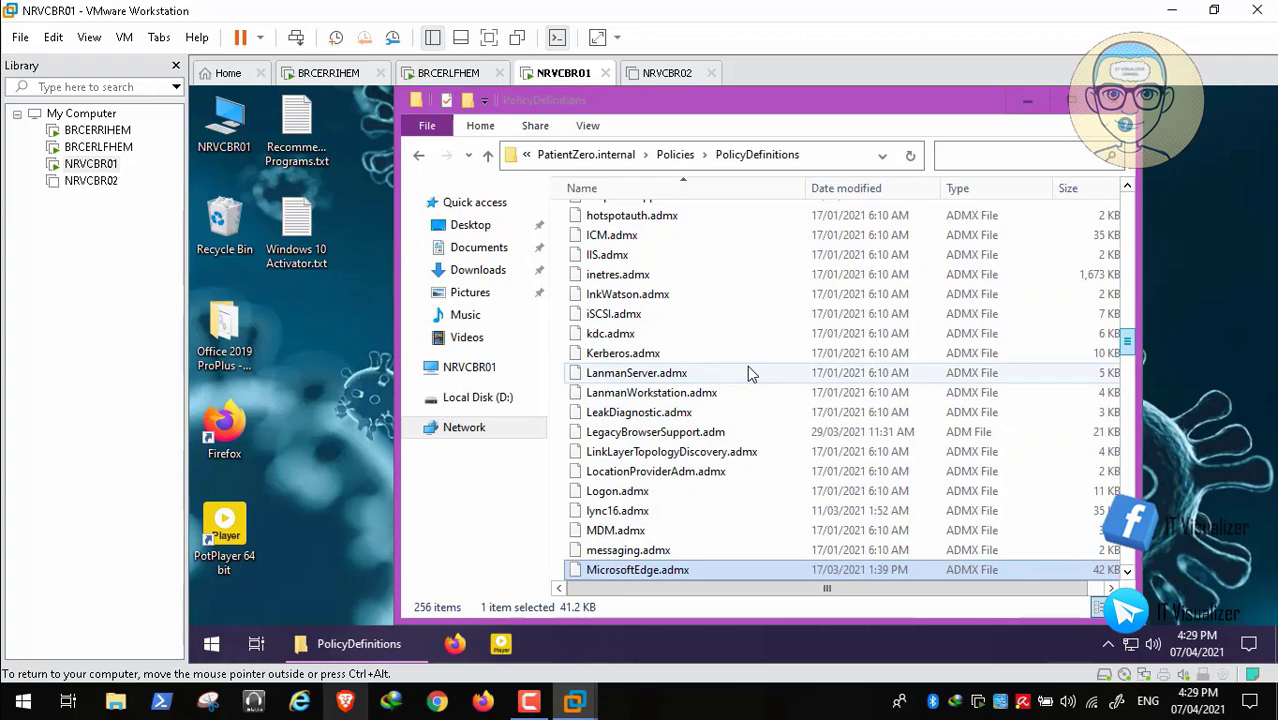
- Open the en-US subfolder inside PolicyDefinitions
scroll(747, 368, down, 10)
scroll(747, 370, down, 20)
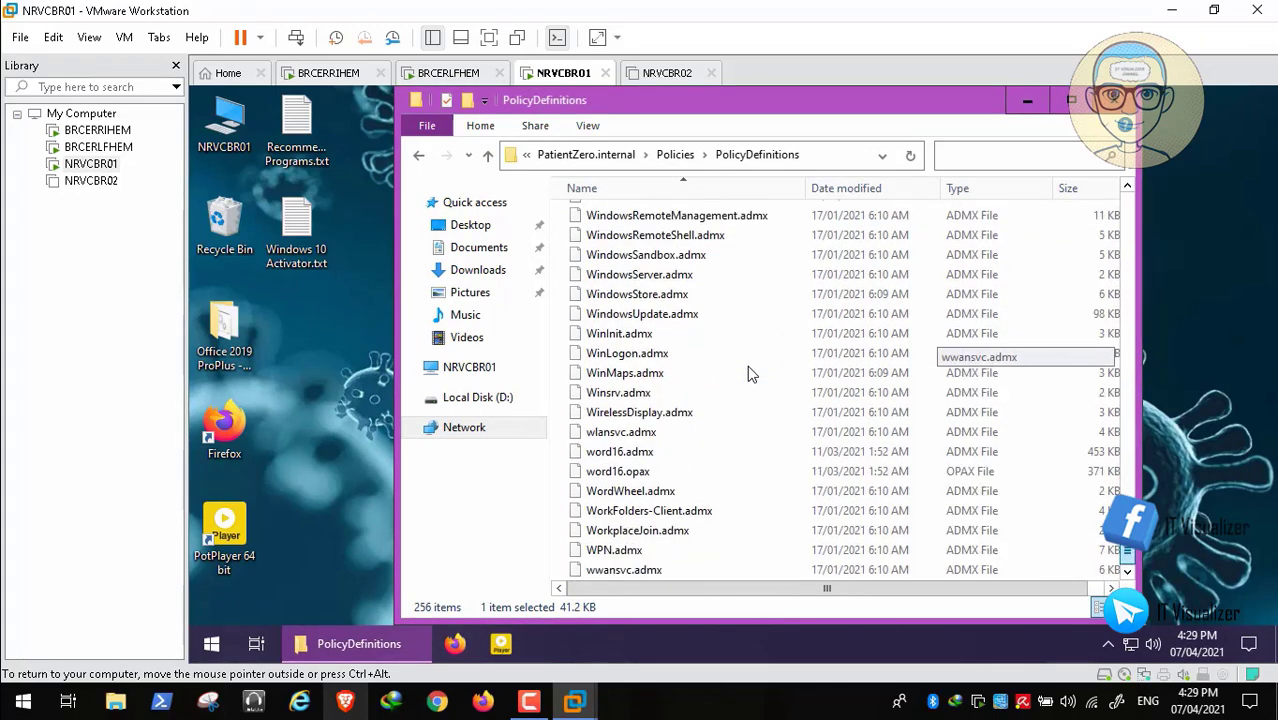
scroll(747, 370, up, 20)
scroll(747, 372, up, 20)
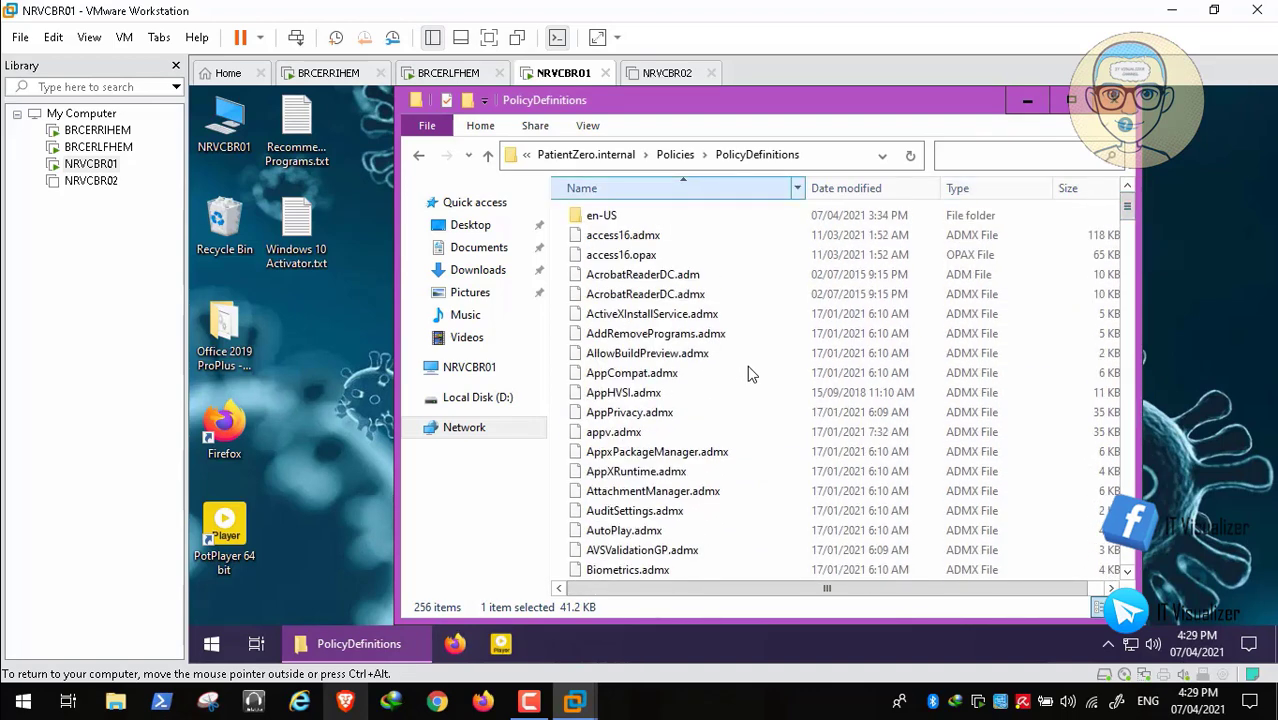
click(602, 215)
key(Return)
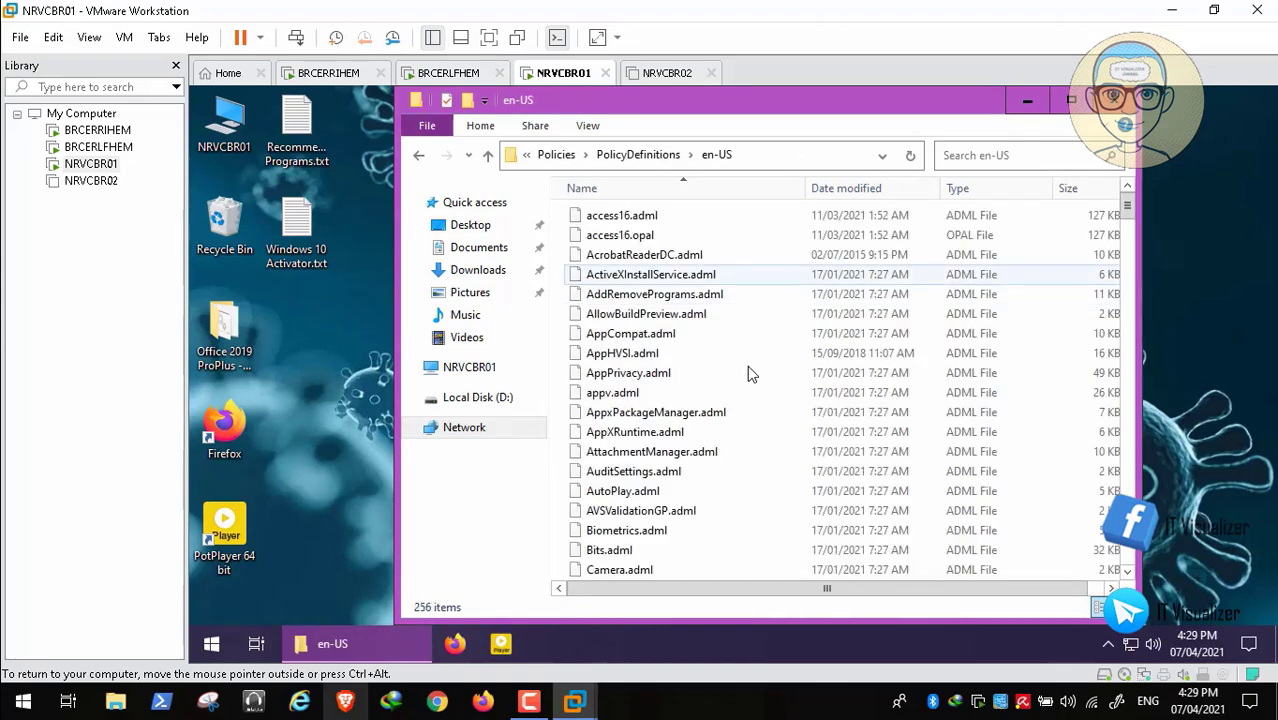
- Paste the copied ADML files into the en-US folder
click(651, 275)
right_click(812, 270)
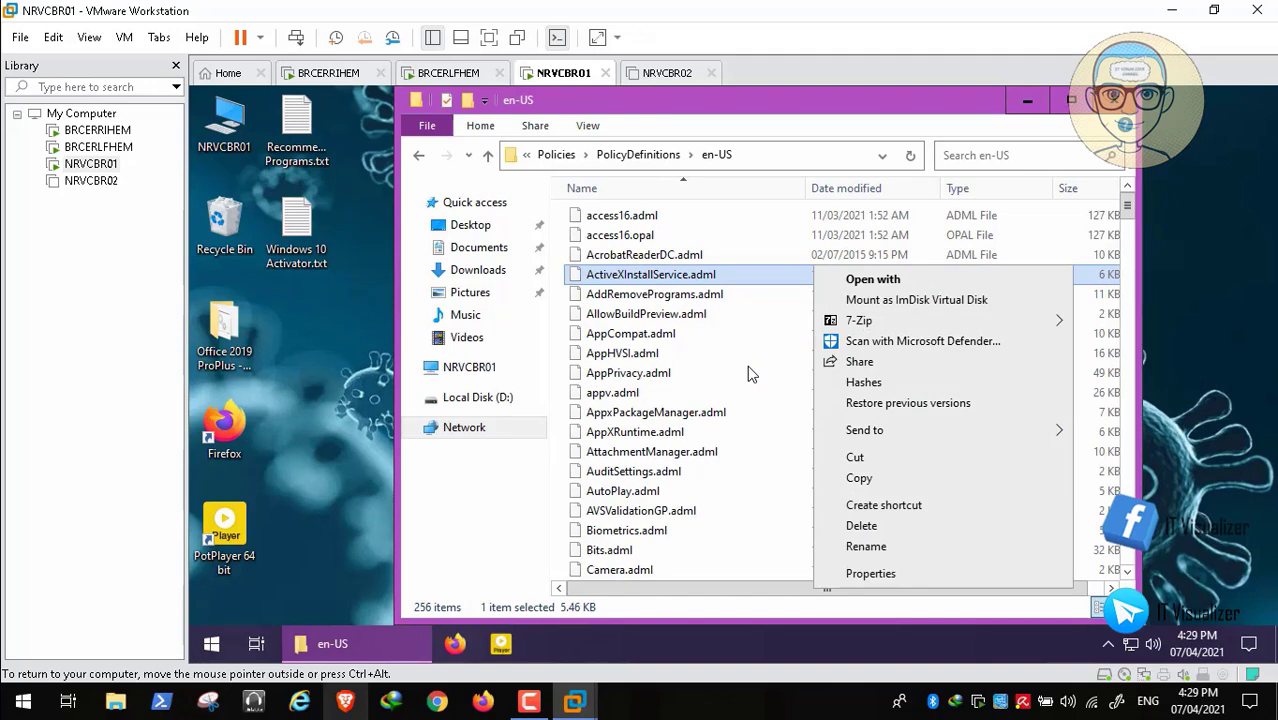
click(760, 471)
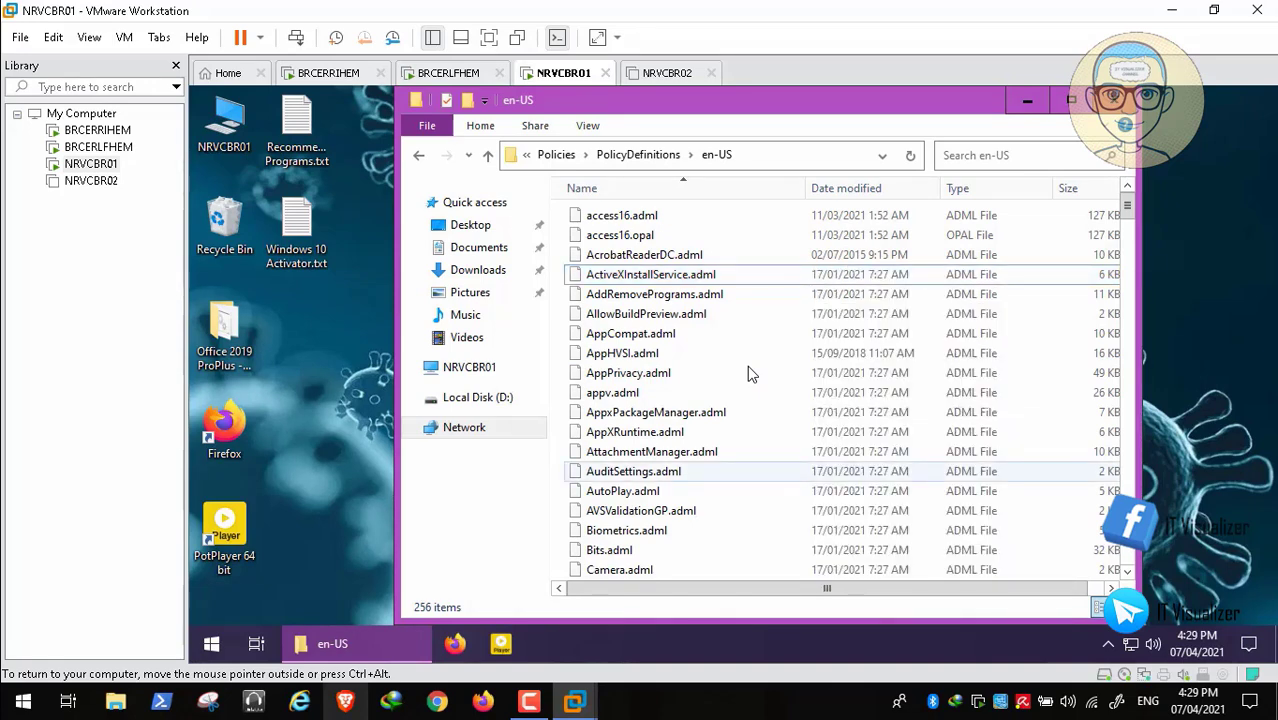
right_click(736, 466)
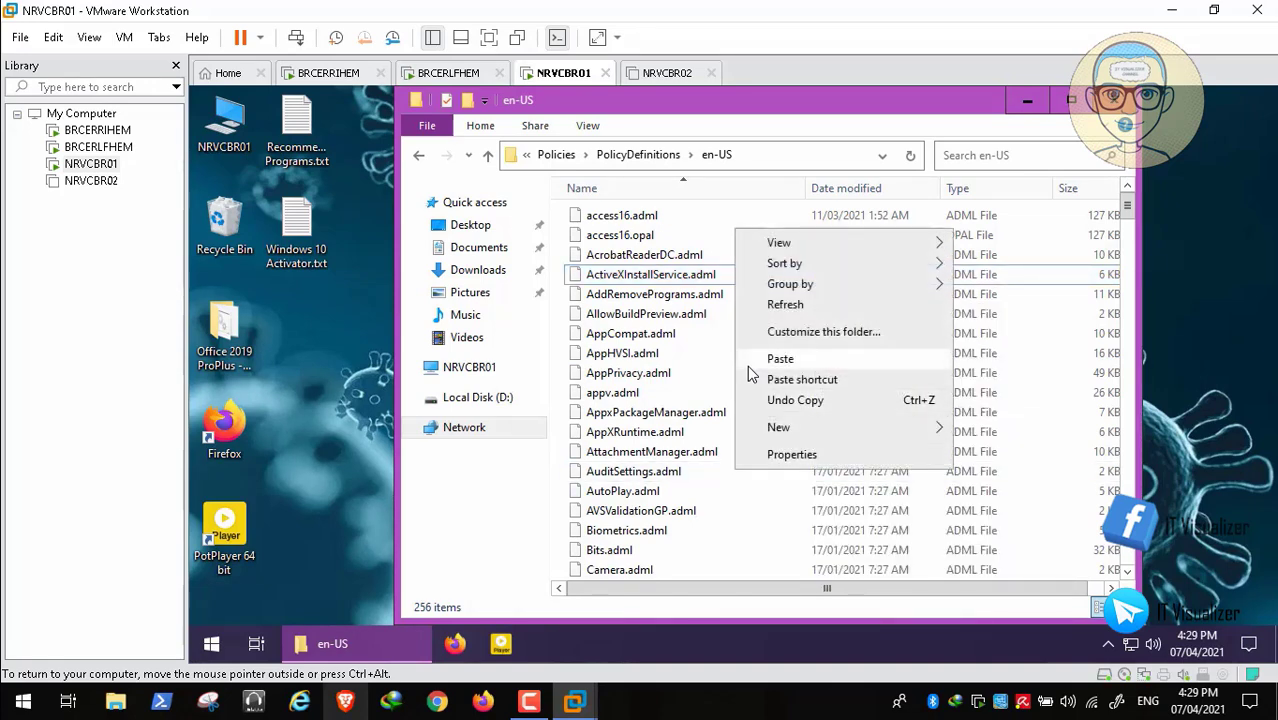
click(749, 366)
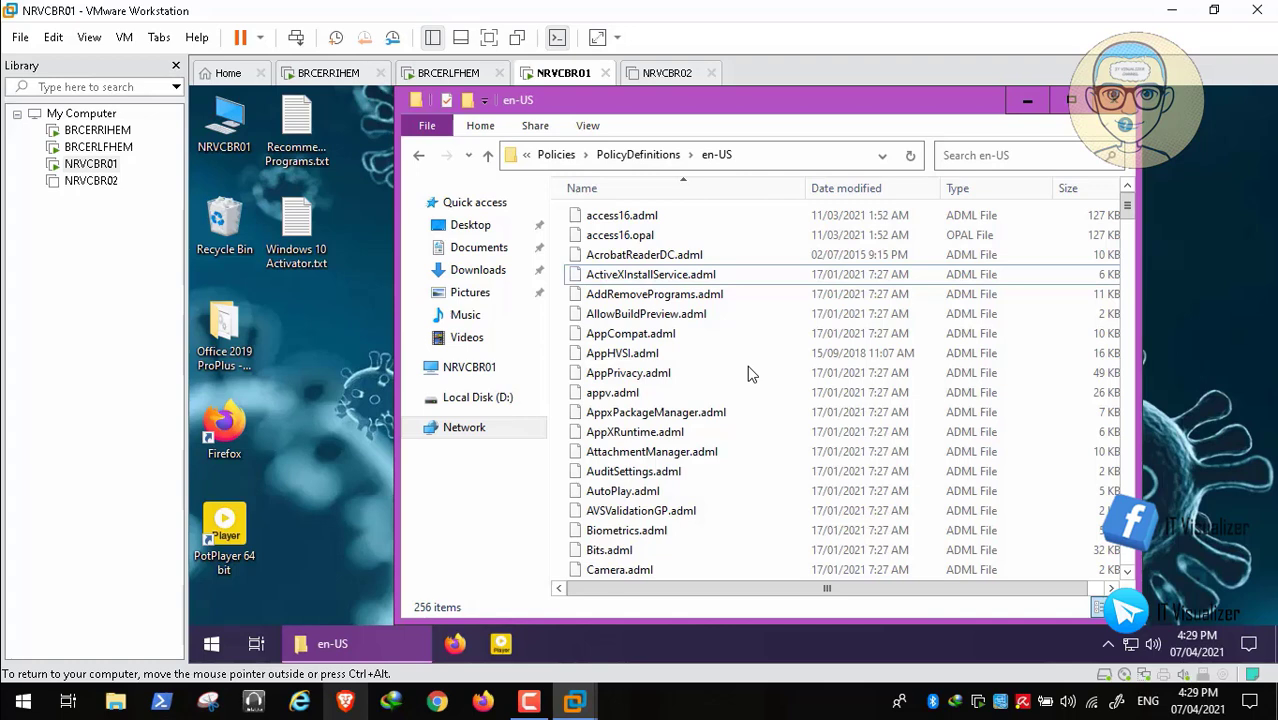
key(ctrl+v)
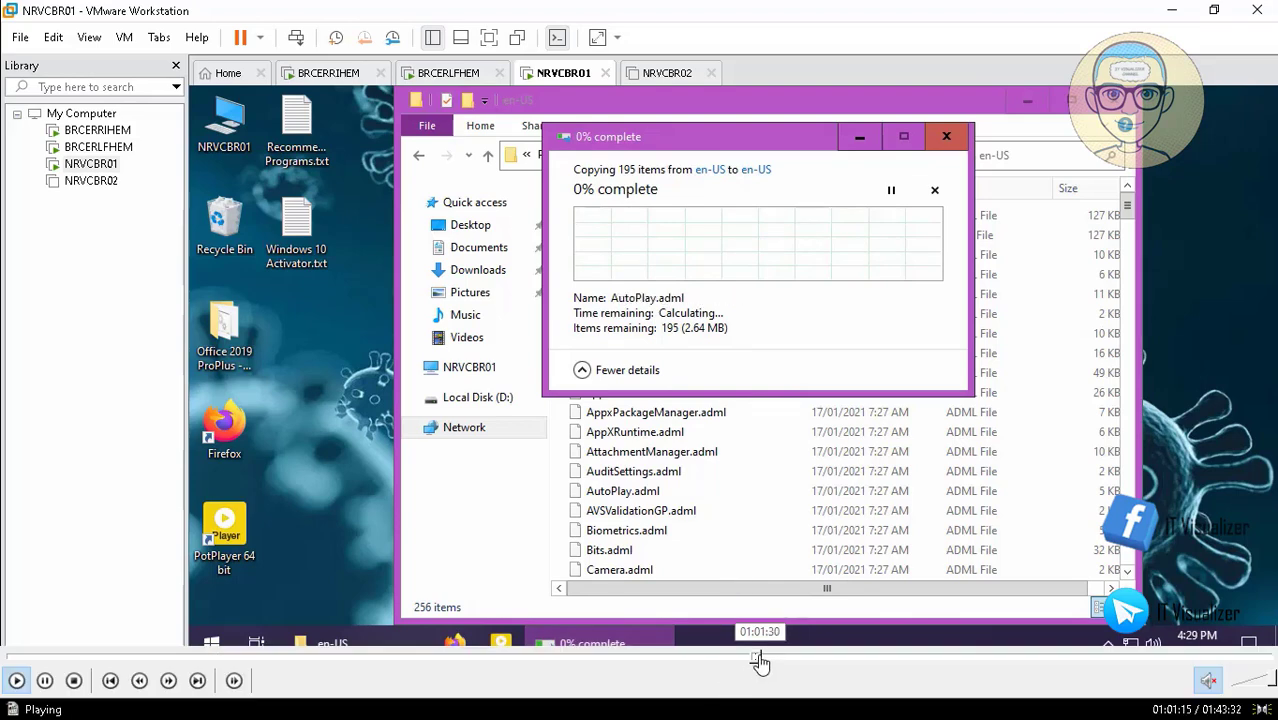
- Choose Skip these files for the 209 ADML files that already exist in en-US
click(760, 662)
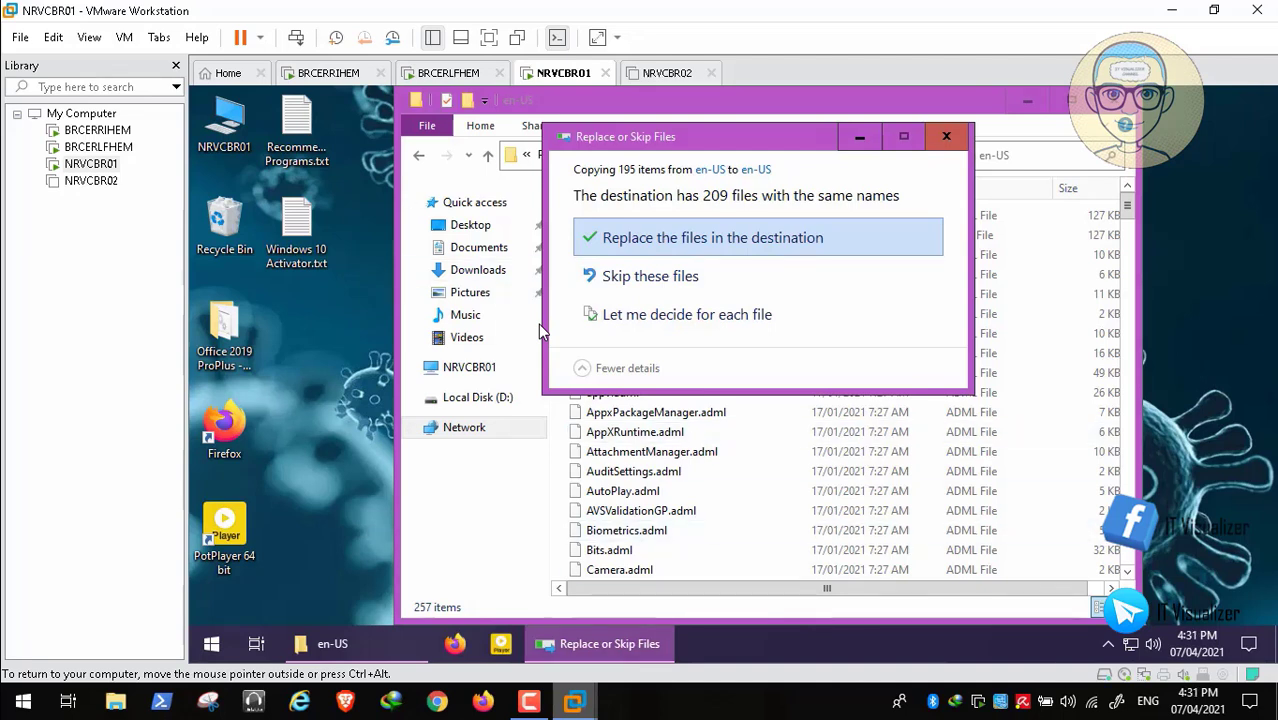
click(538, 323)
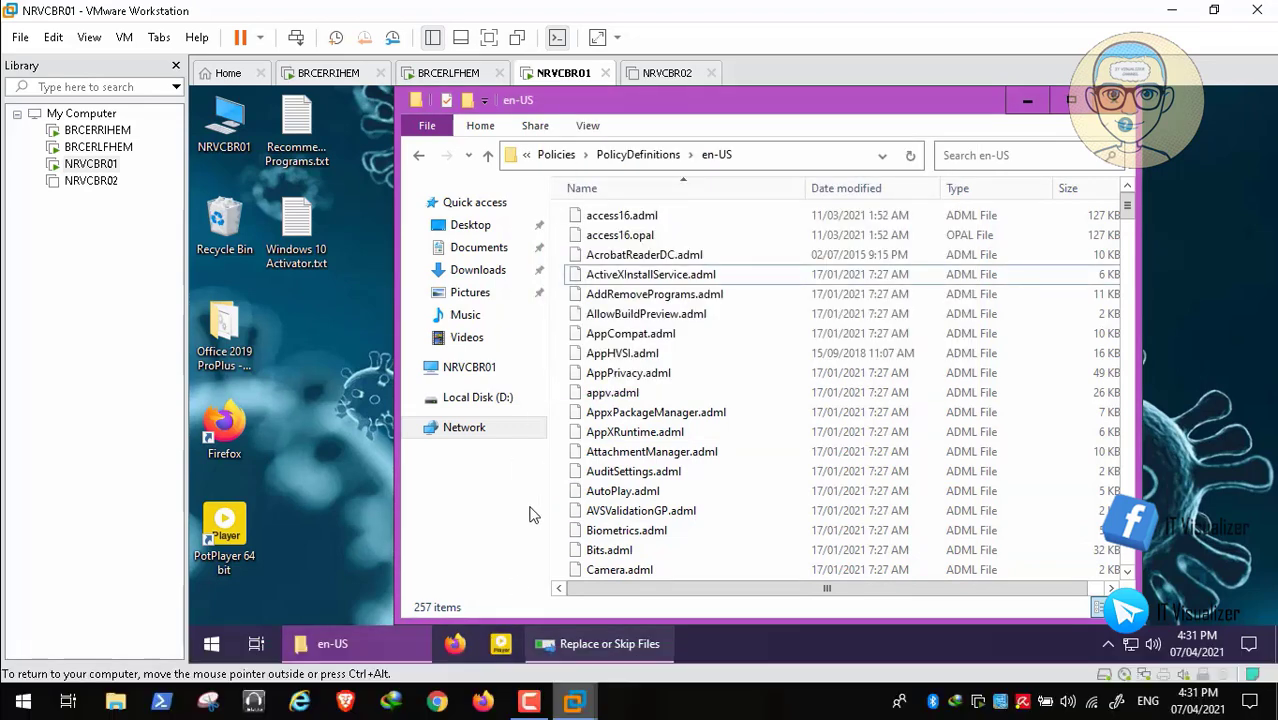
click(600, 644)
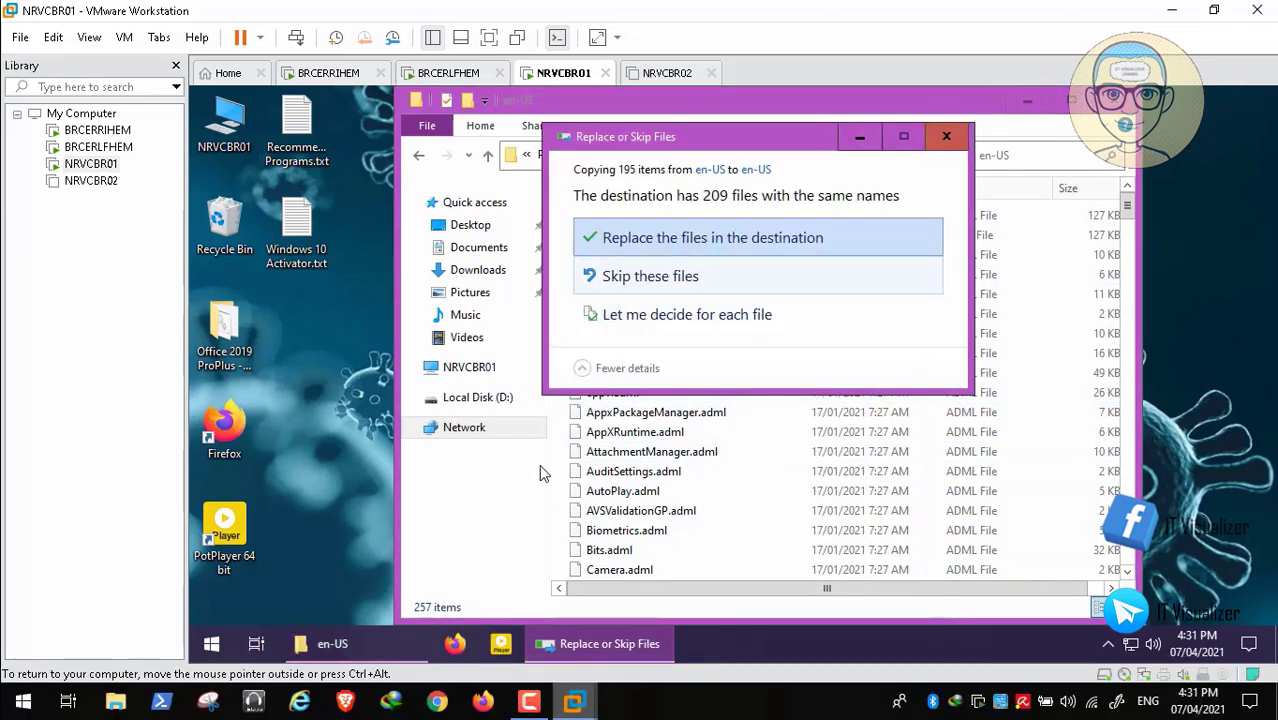
click(650, 276)
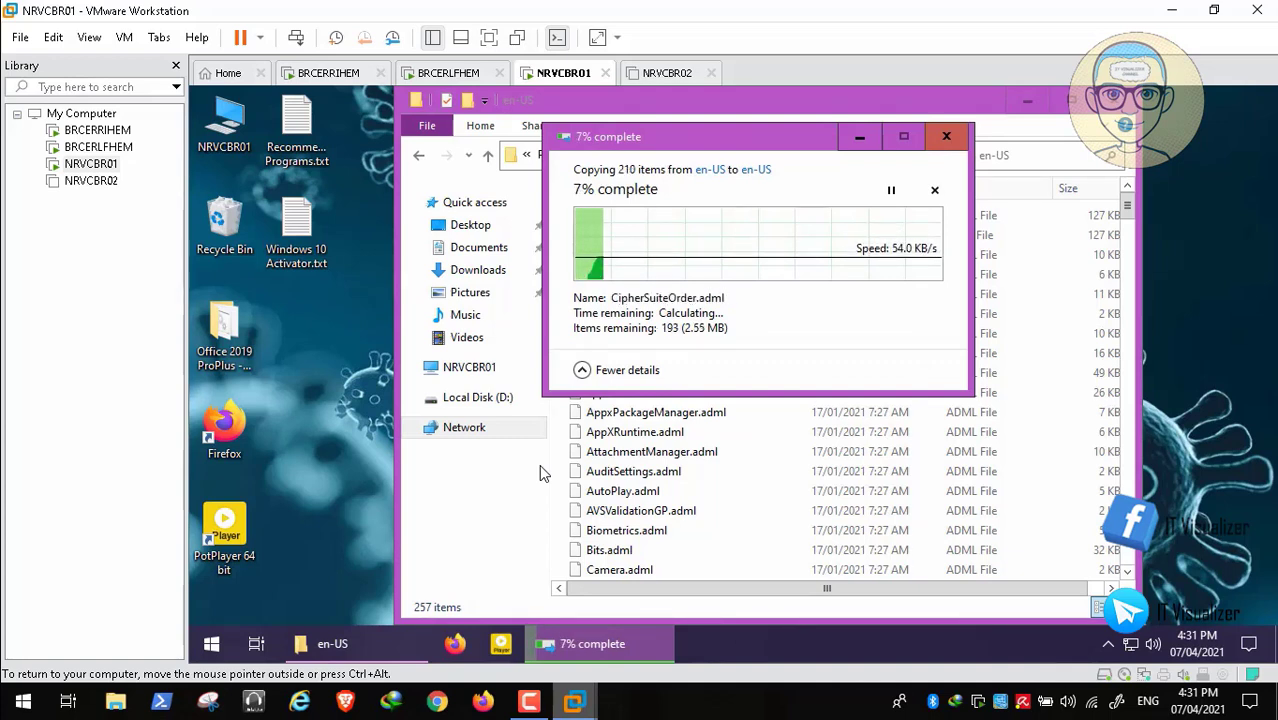
- Advance the tutorial video while the copy completes, leaving 257 items in en-US
mouse_move(813, 680)
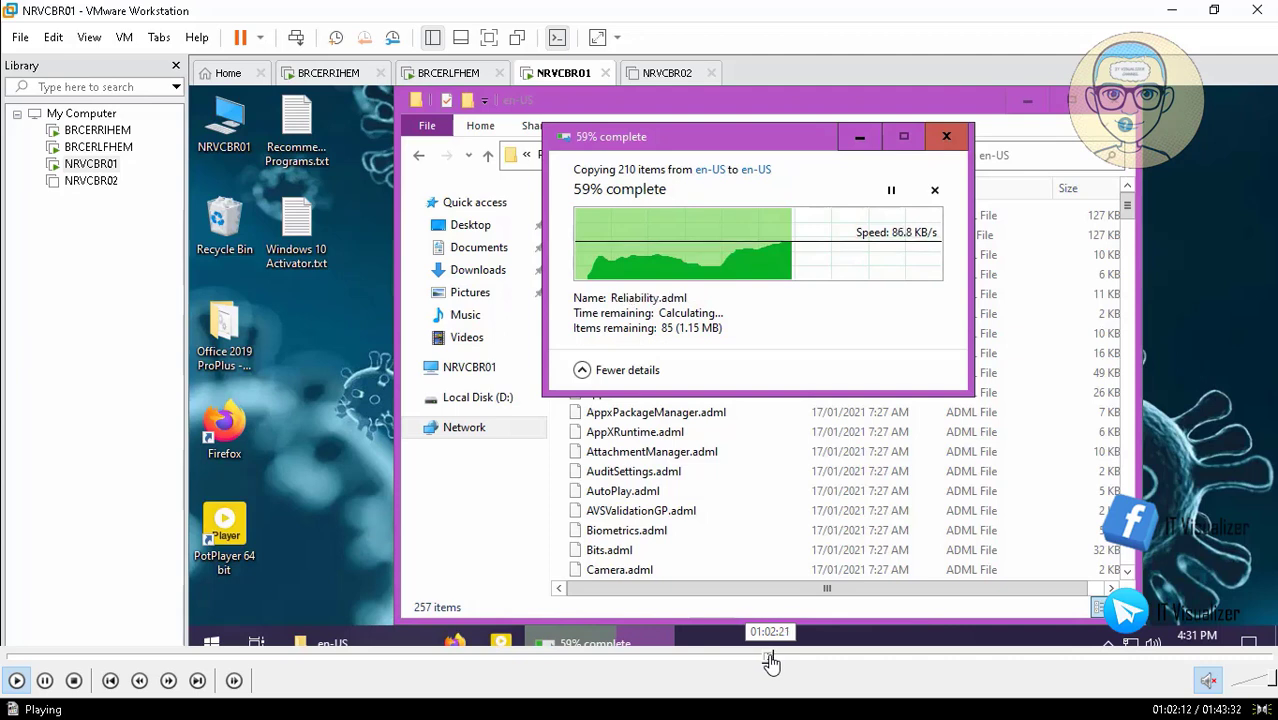
click(771, 660)
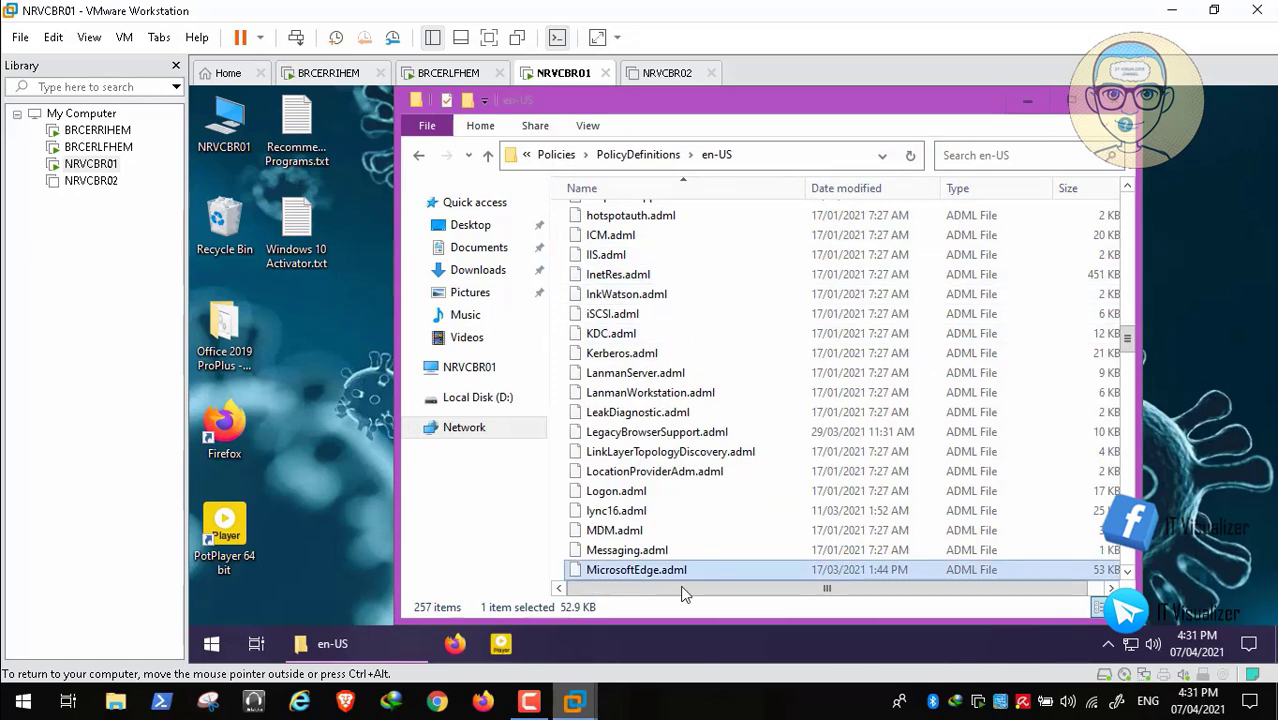
mouse_move(696, 696)
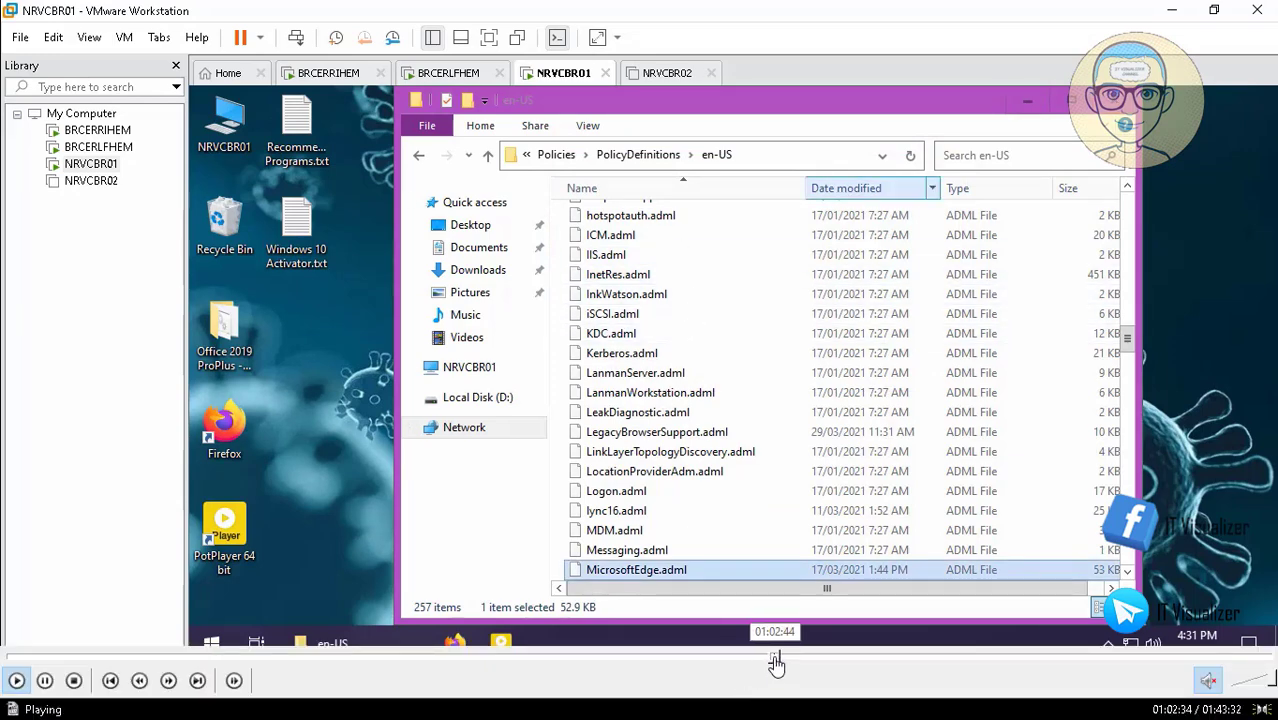
click(776, 658)
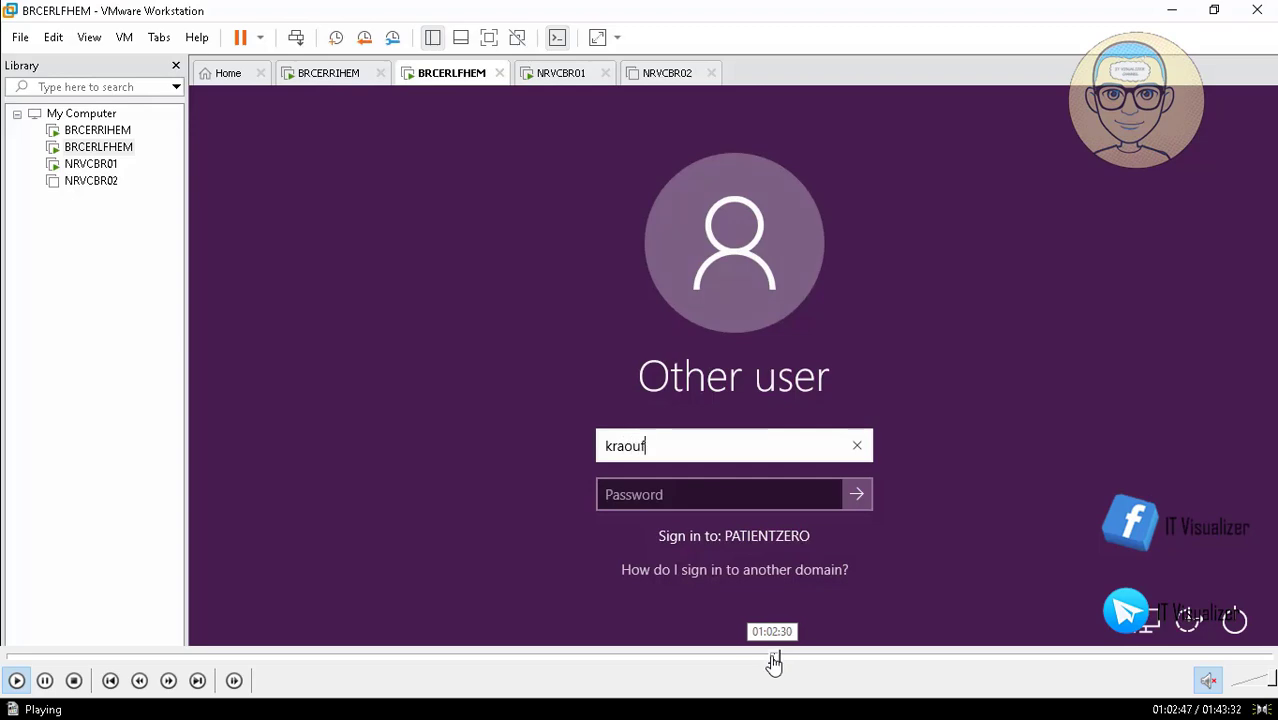
- Skip ahead in the tutorial video, pause it, and exit full-screen playback
click(777, 658)
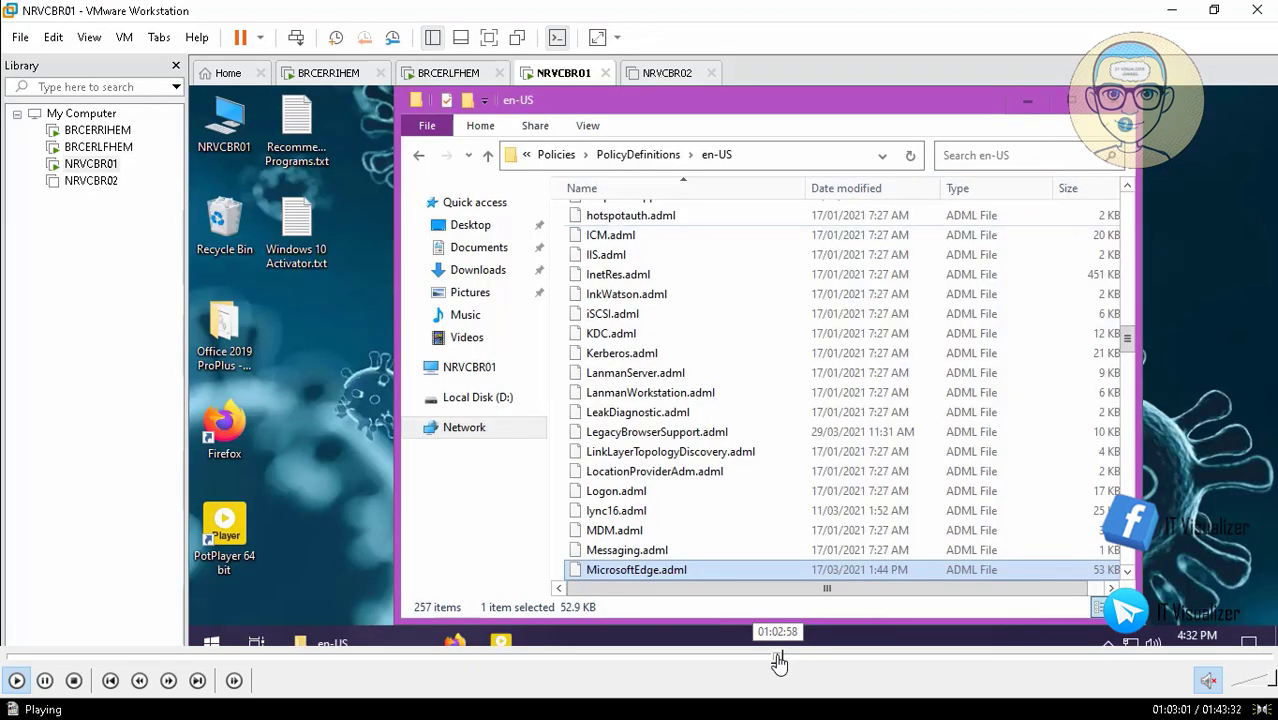
click(782, 659)
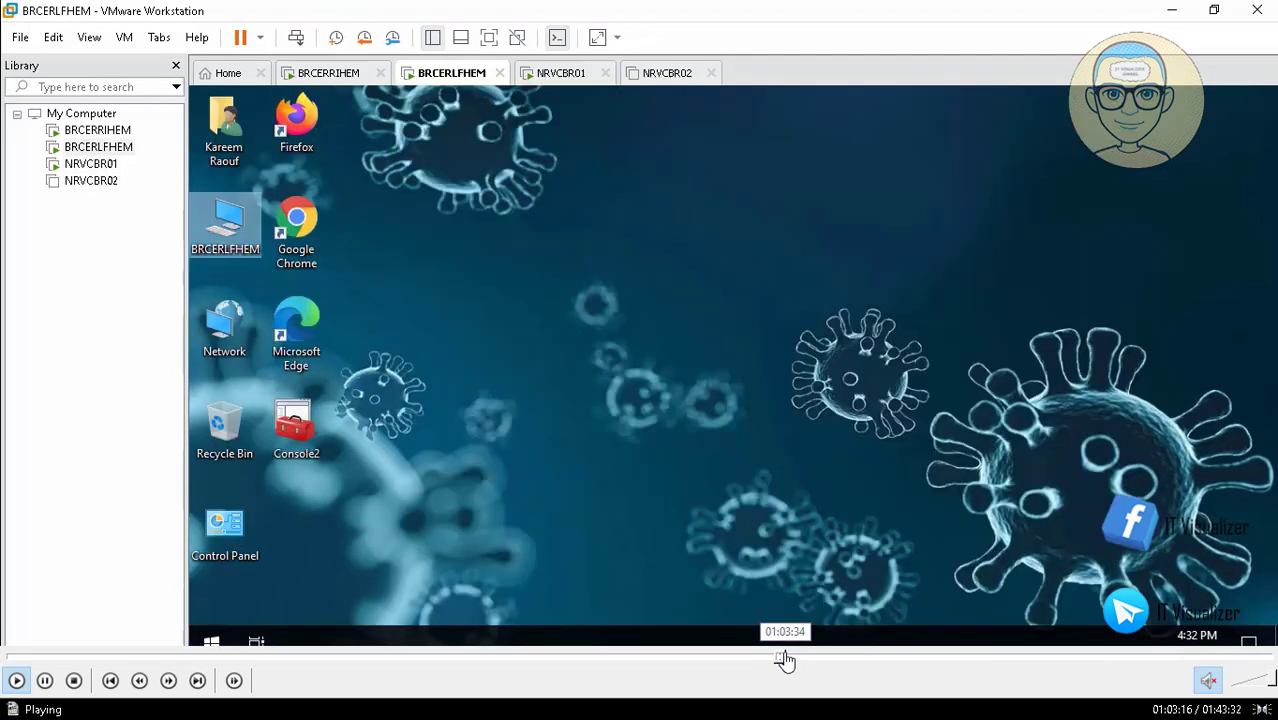
click(784, 659)
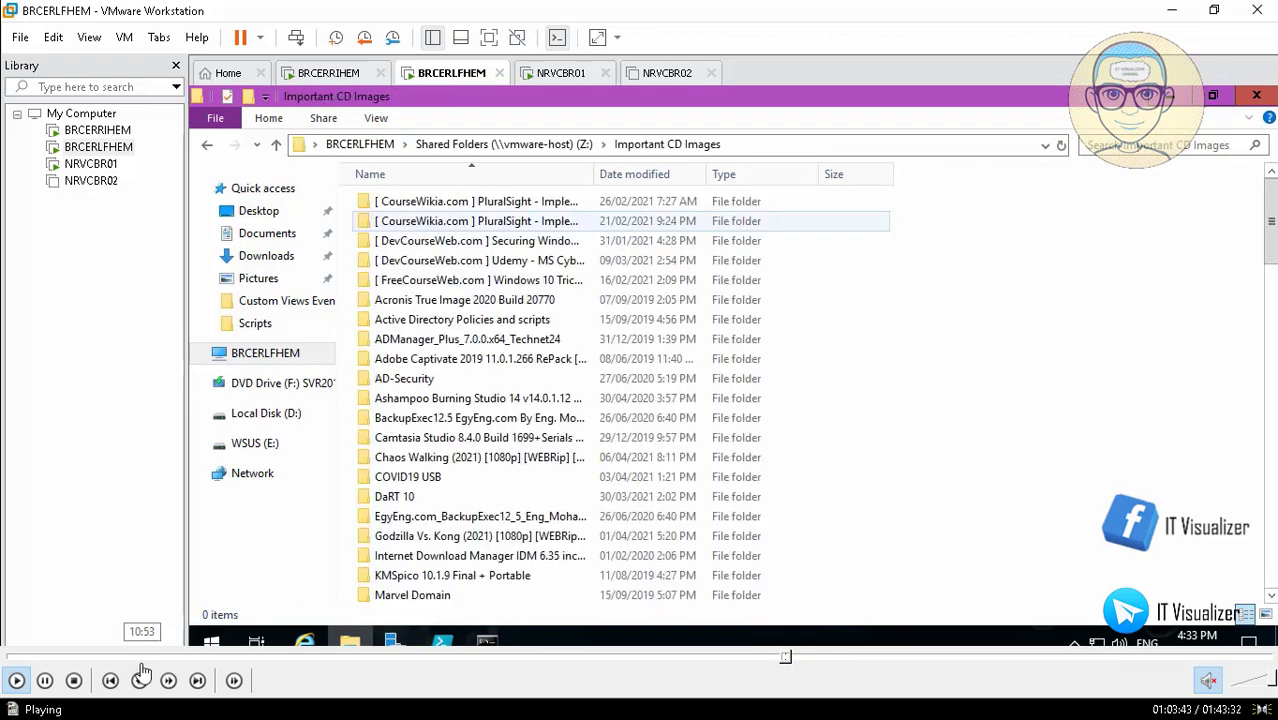
click(45, 680)
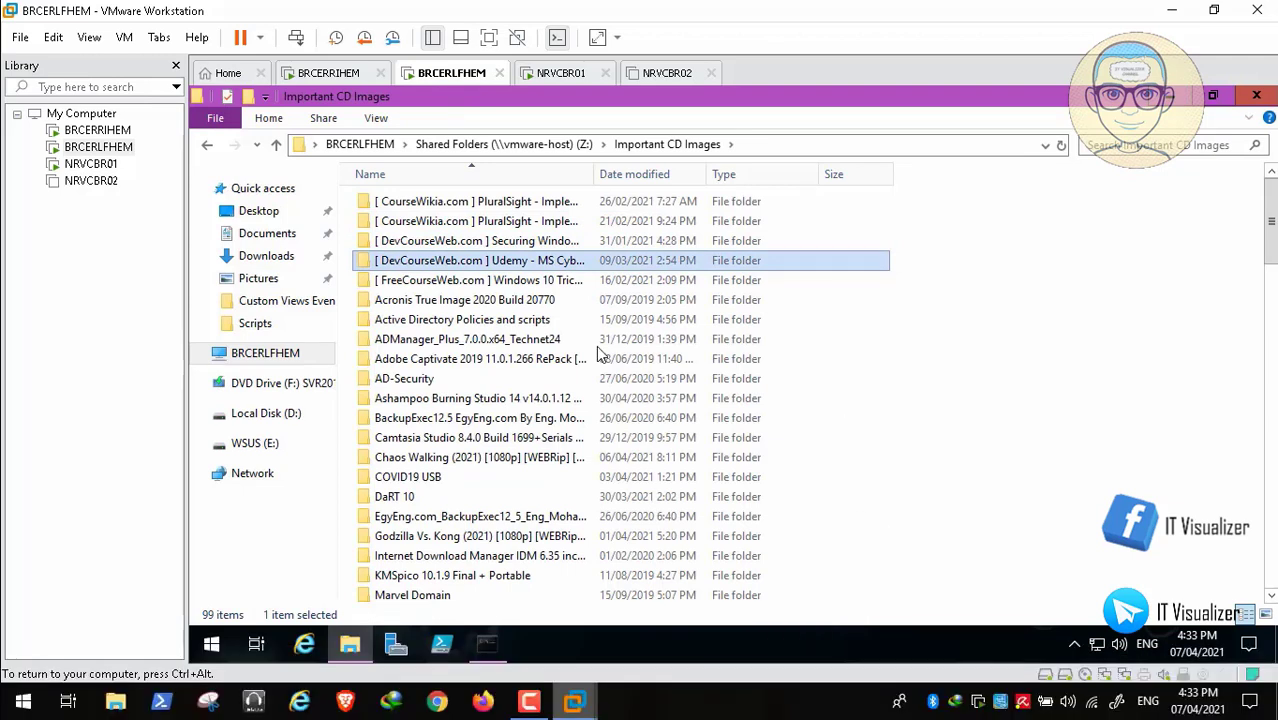
key(Escape)
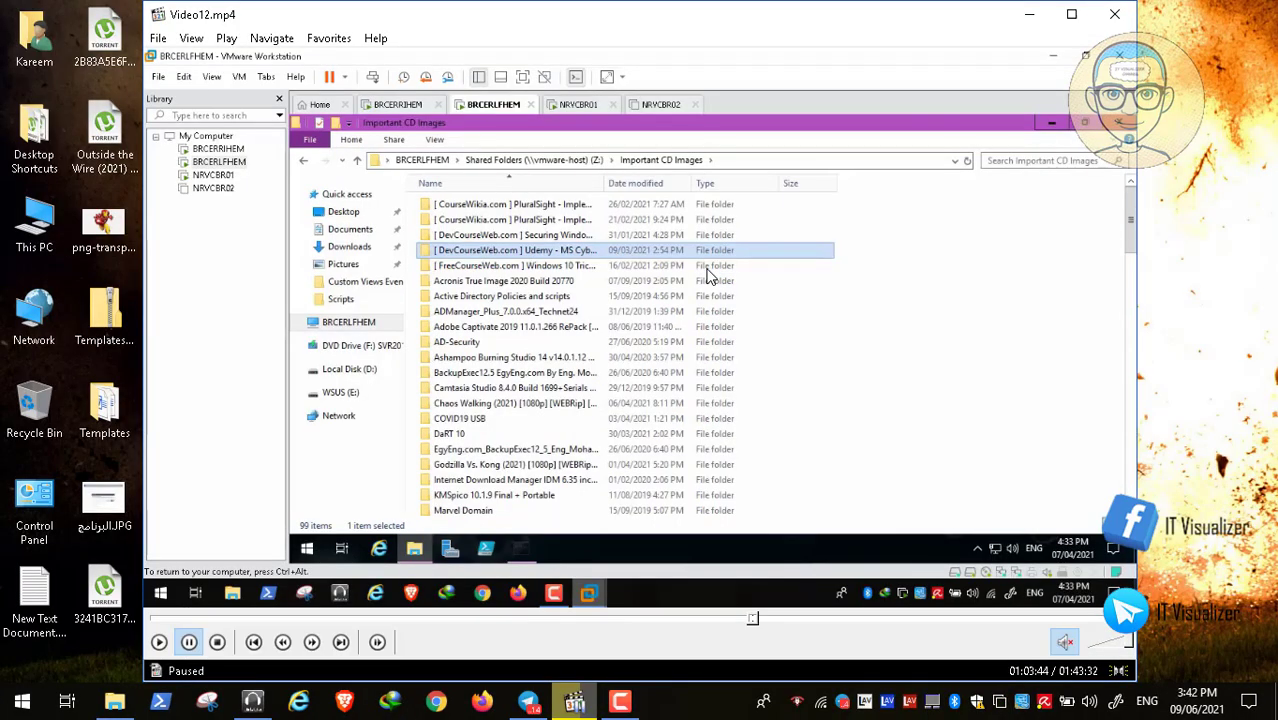